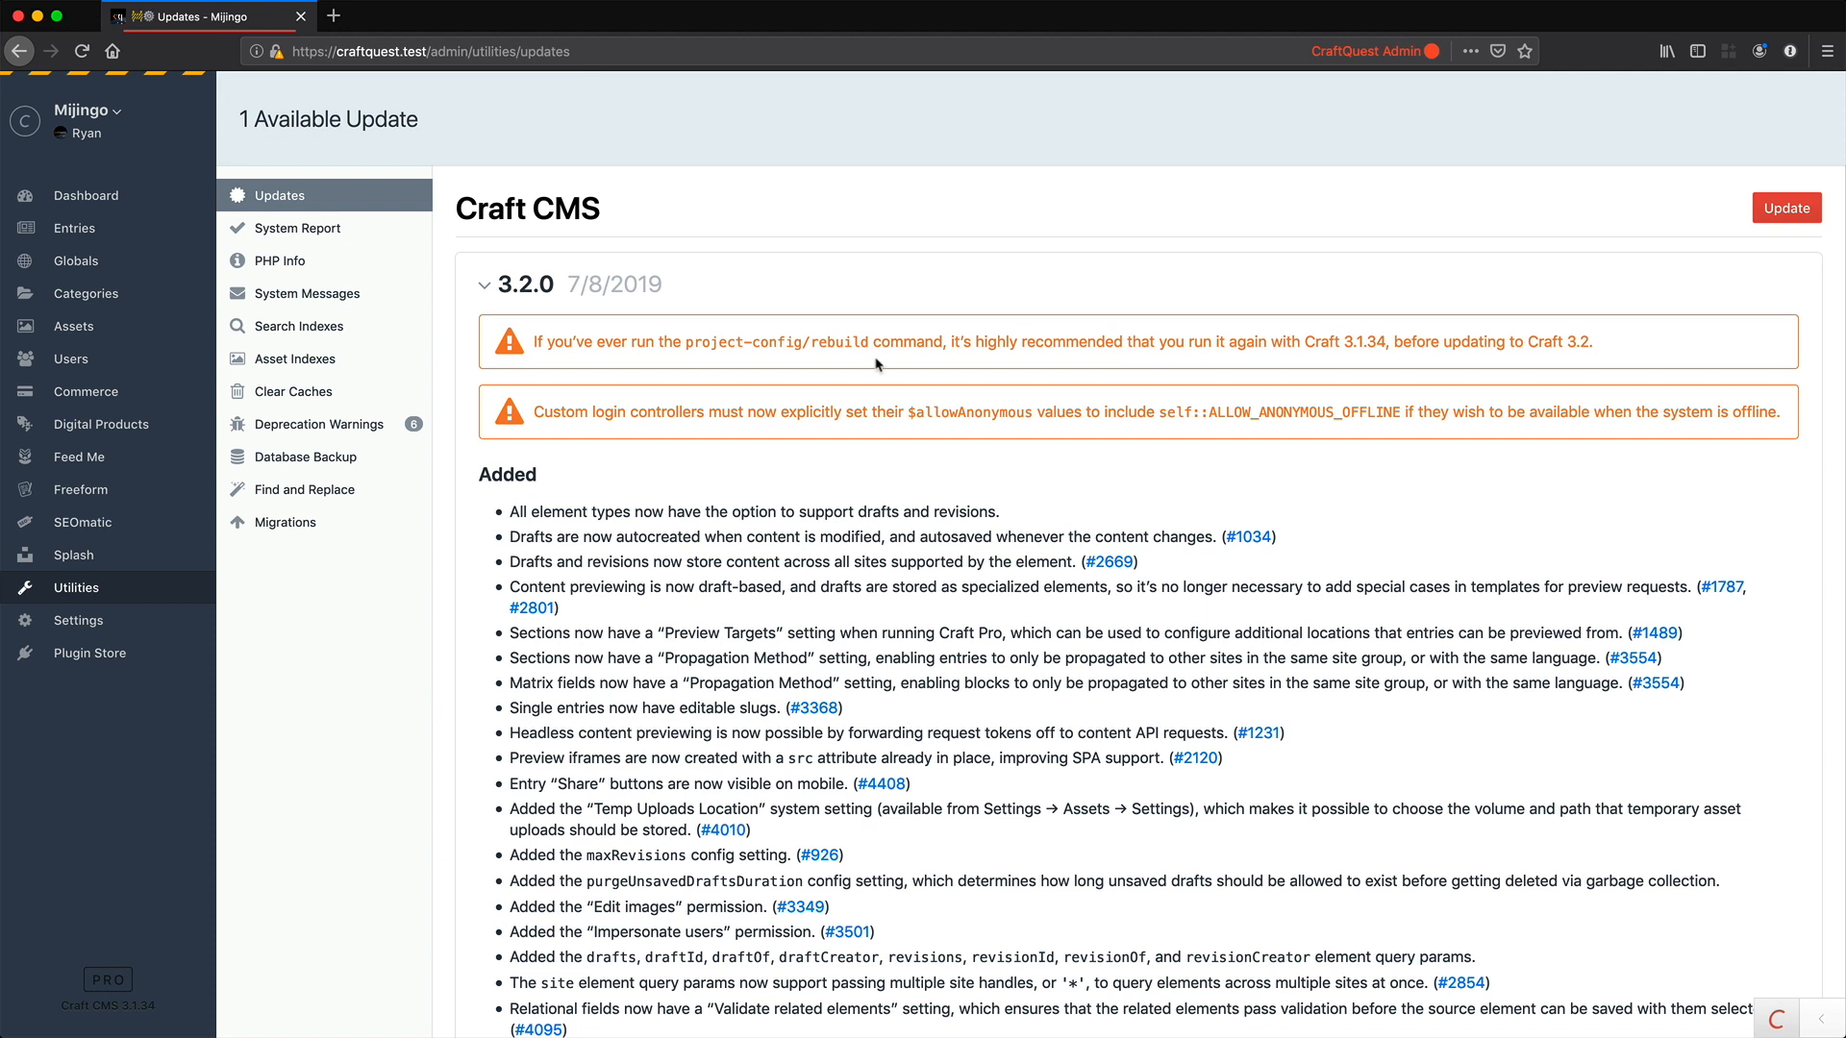
Step: Copy project-config/rebuild from the 3.2.0 update warning and run ./craft project-config/rebuild in the terminal
drag(687, 344, 871, 342)
key(super+c)
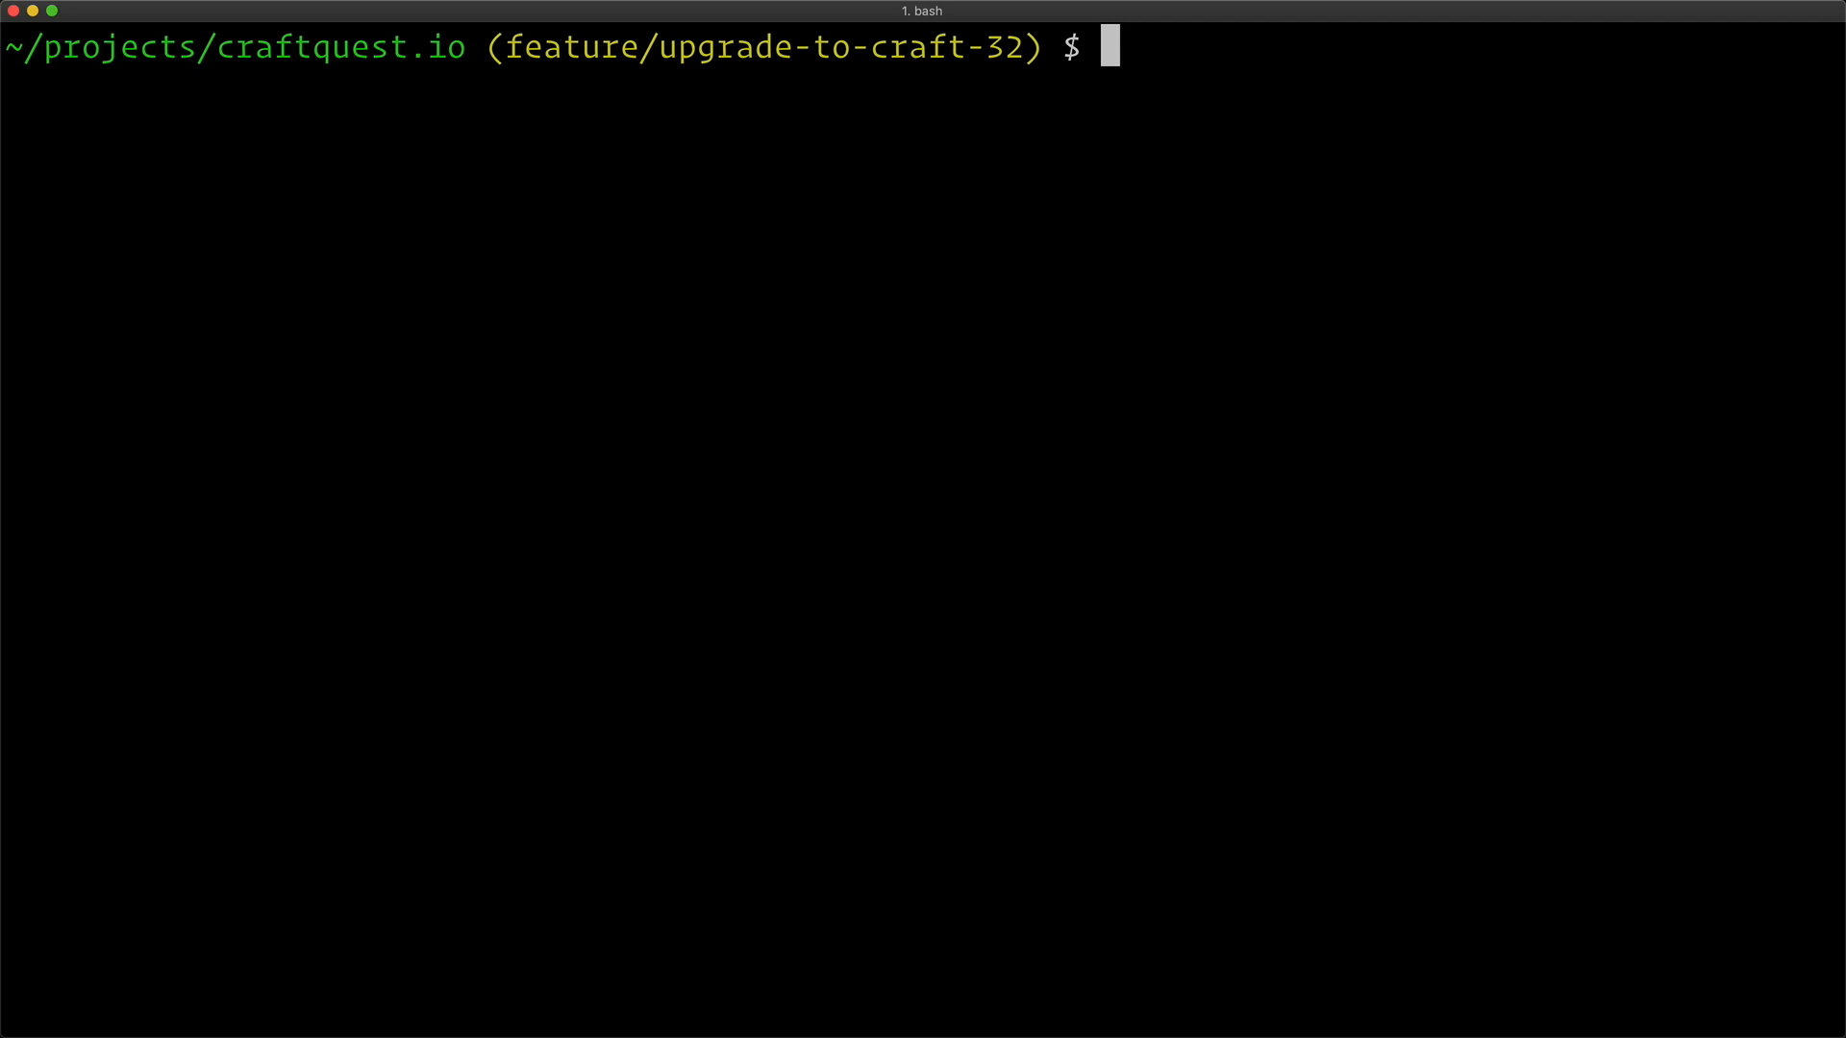
text(./craft)
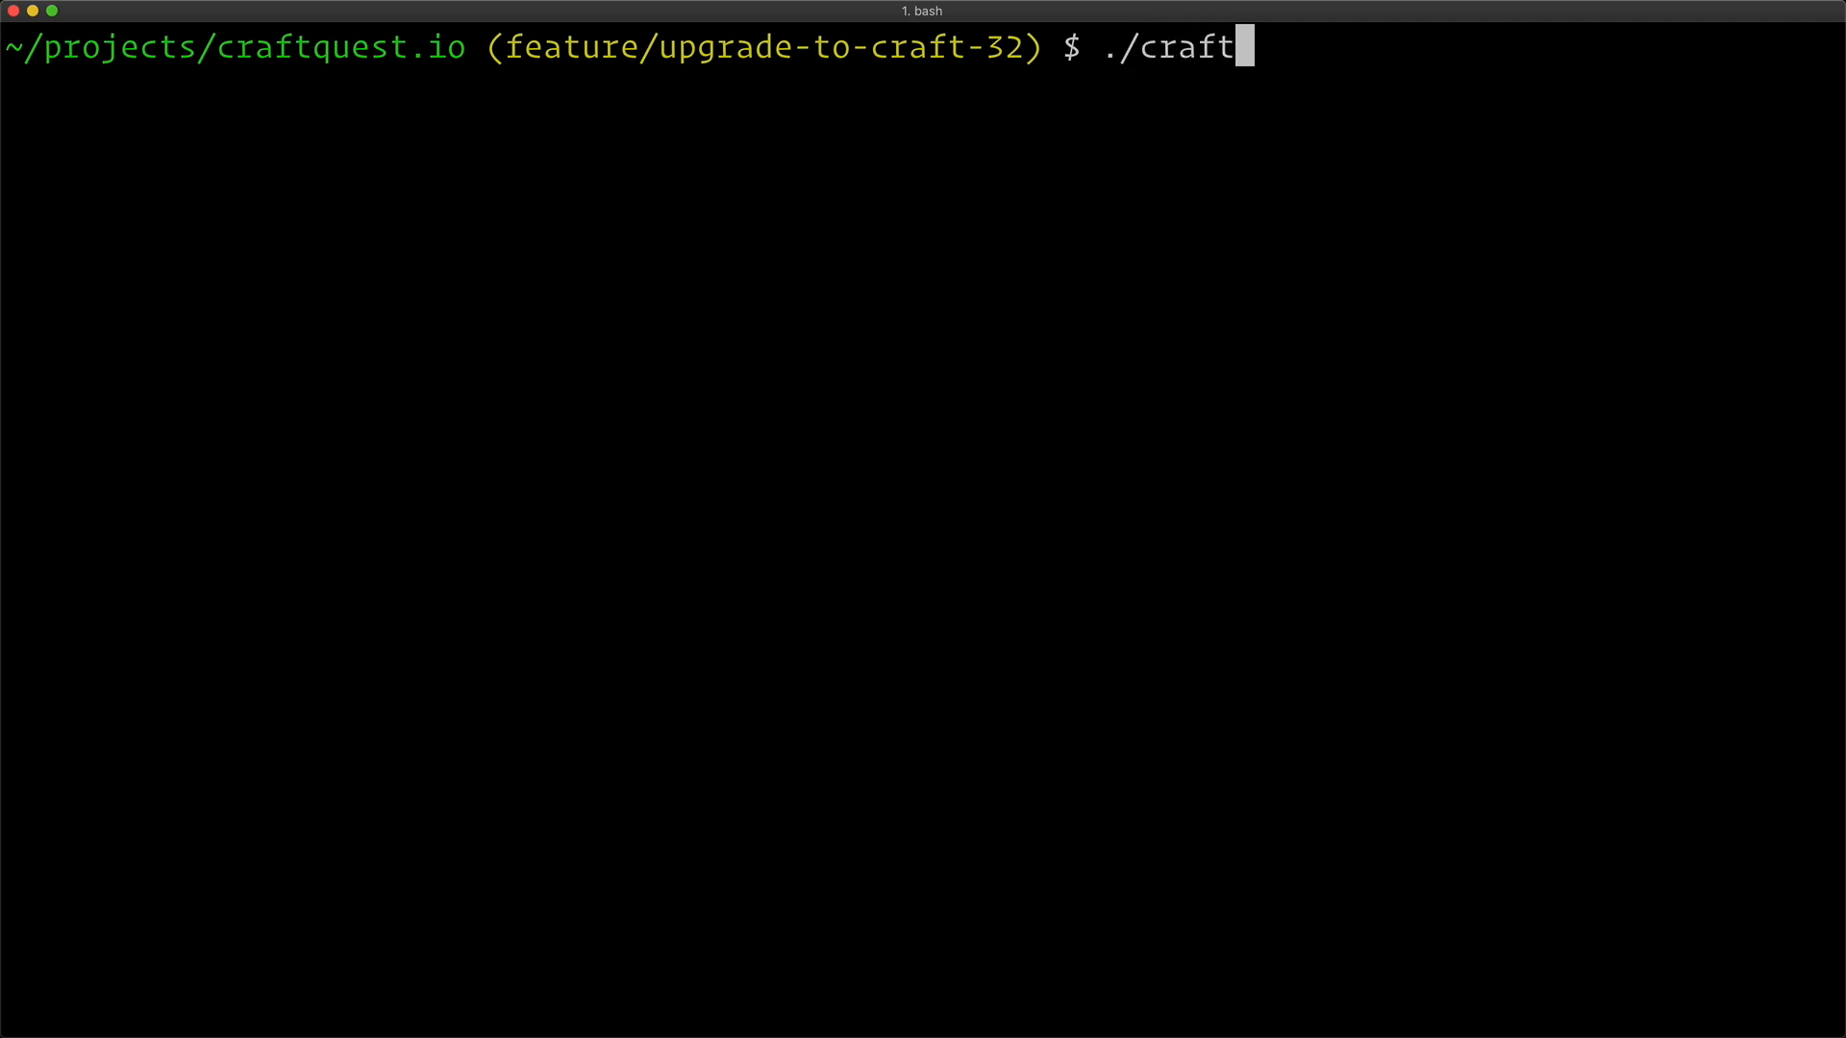
key(super+v)
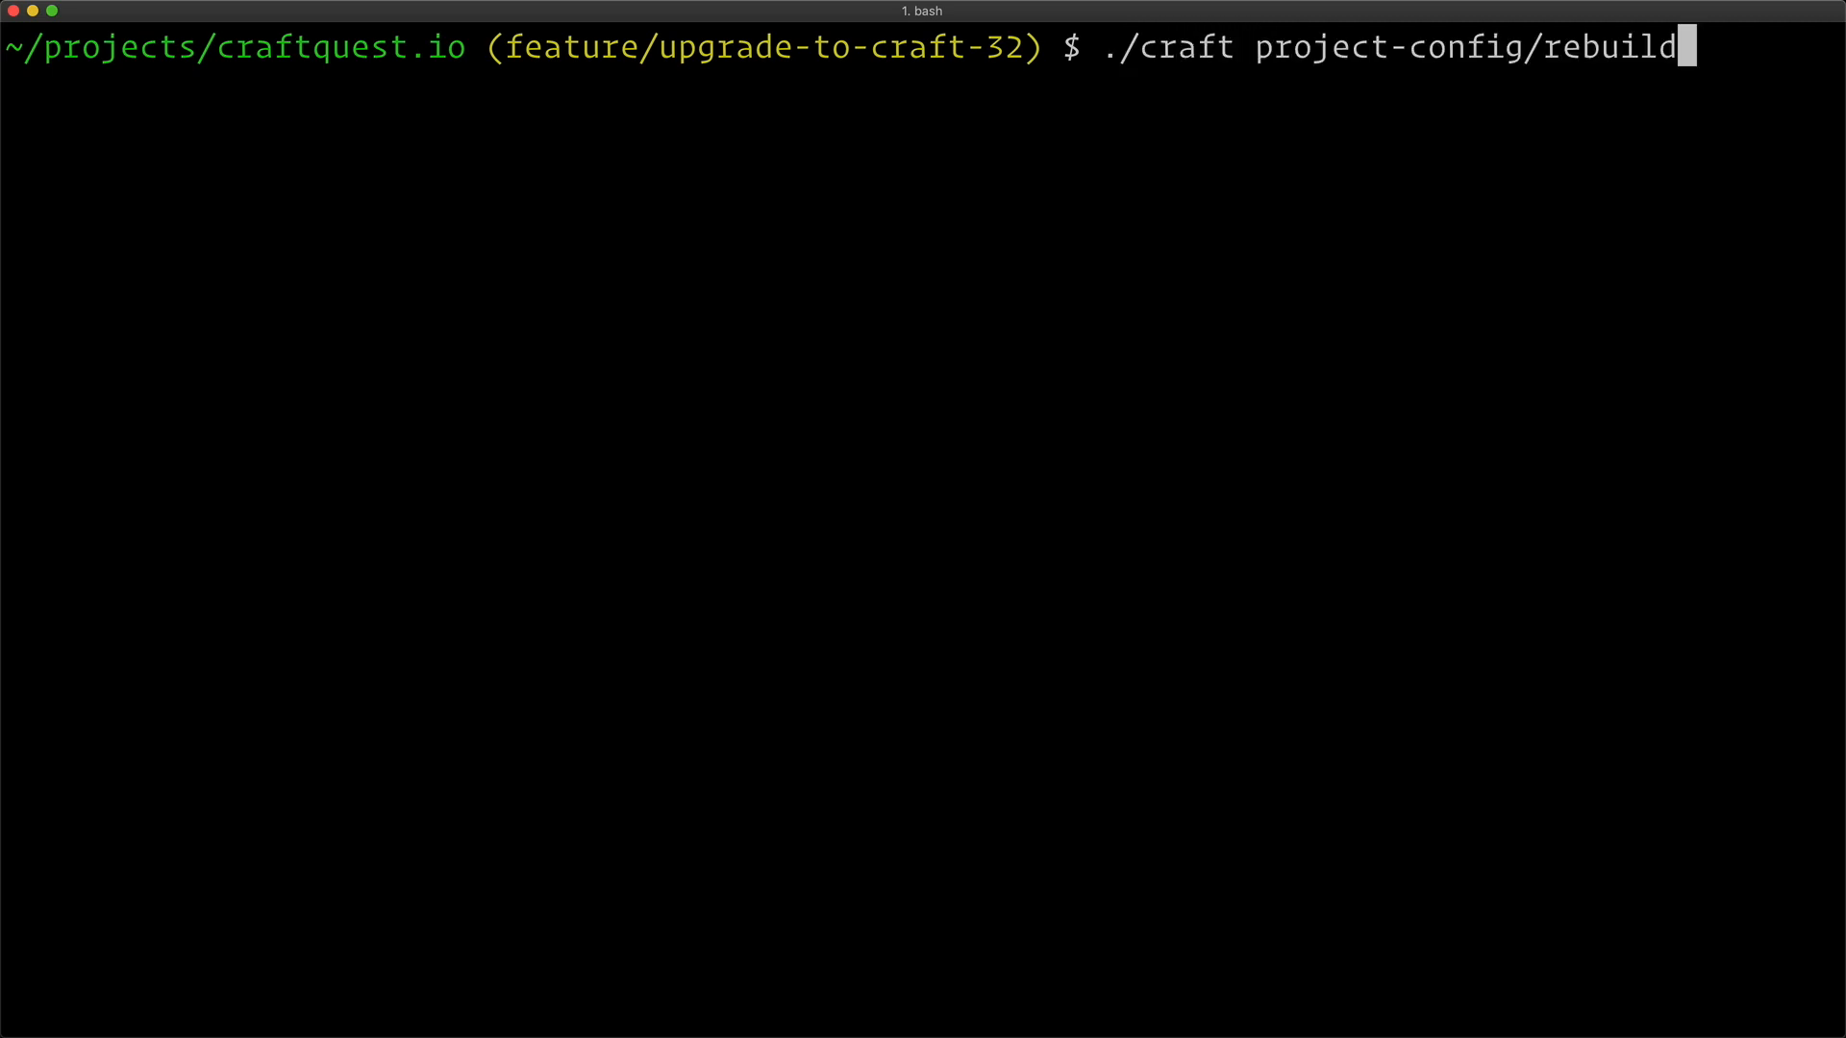
key(Return)
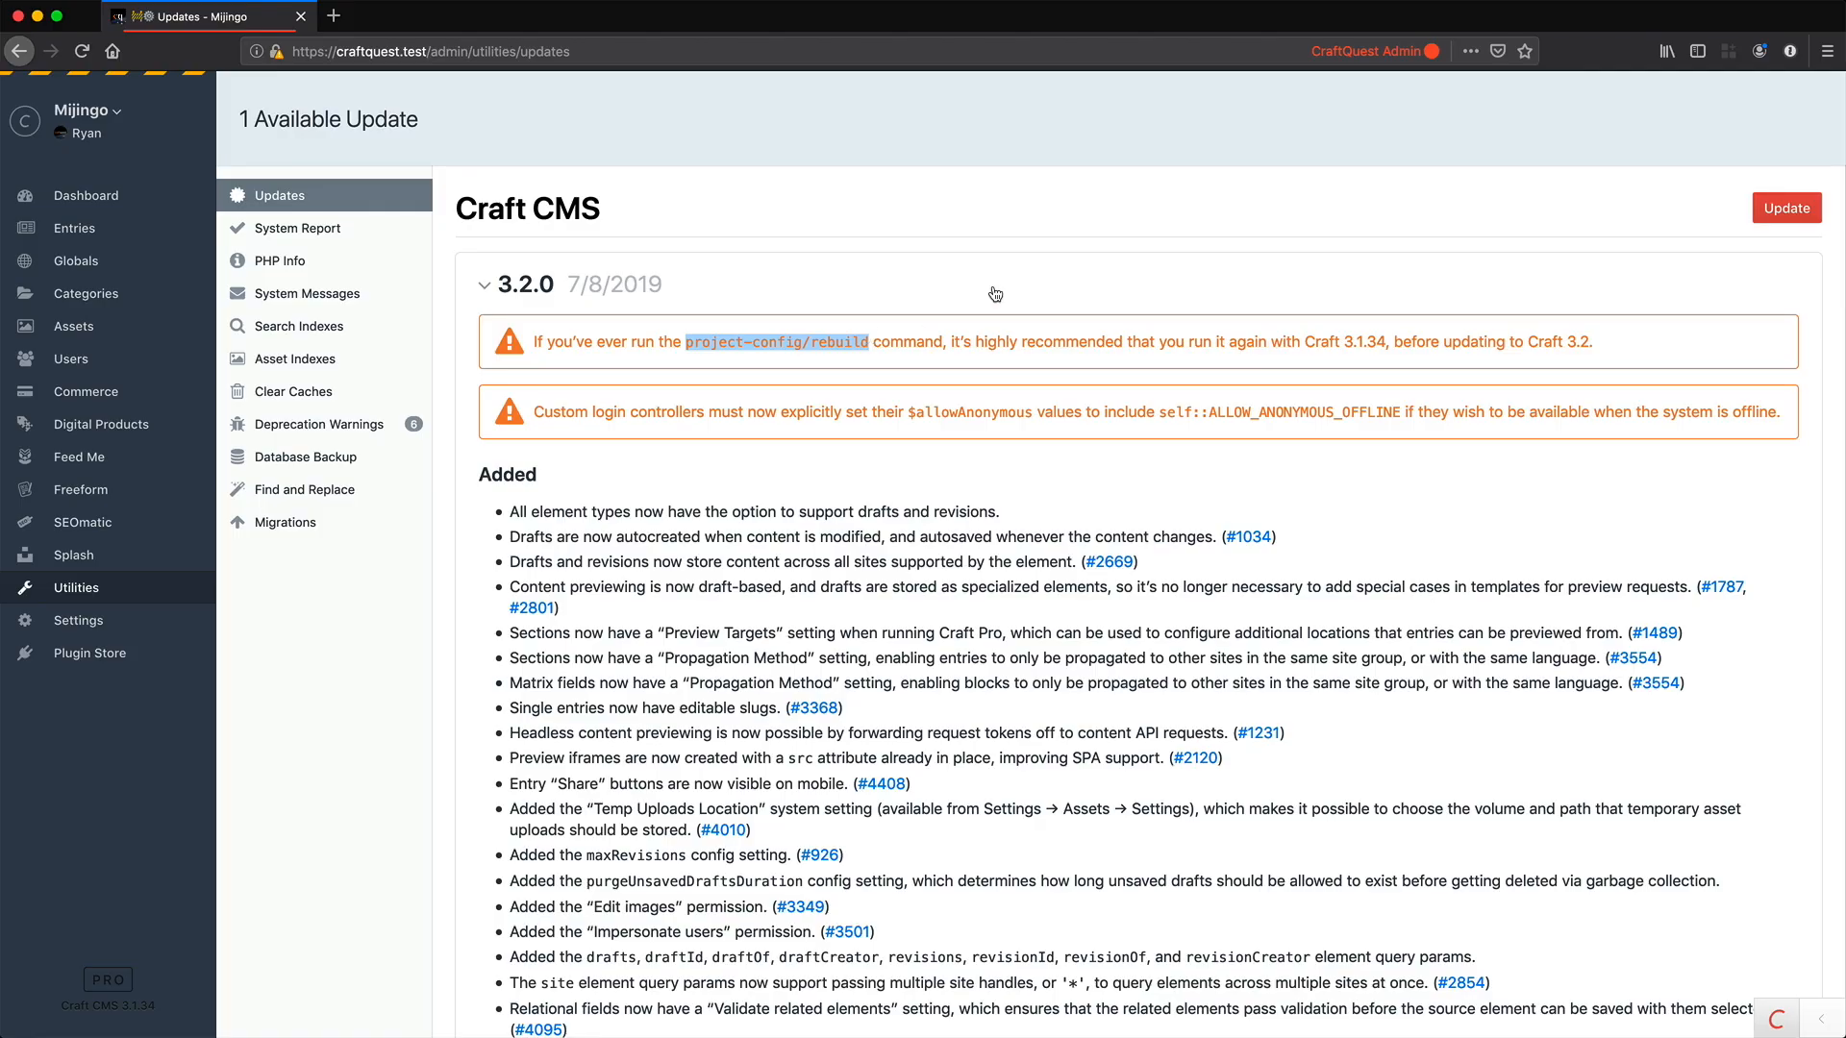
Step: Reload the Updates page in the browser and expand the Craft CMS 3.2.0 release notes
key(super+r)
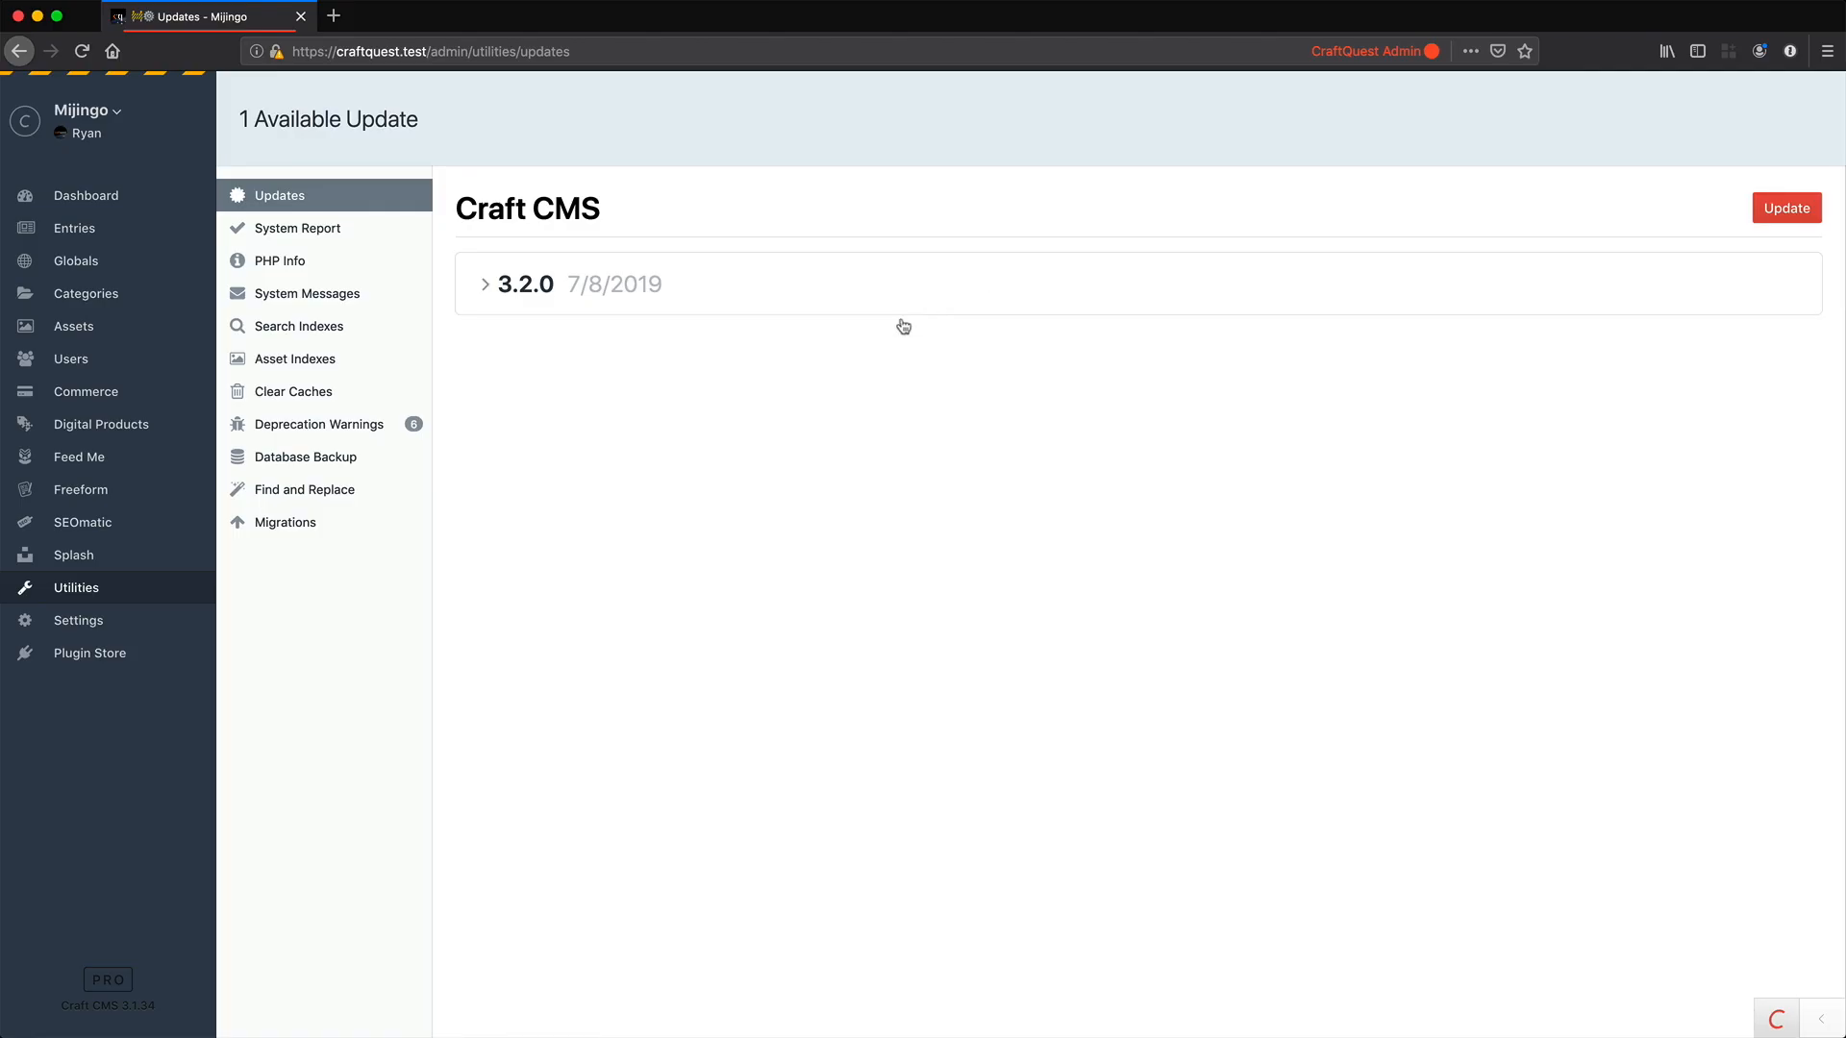
click(488, 285)
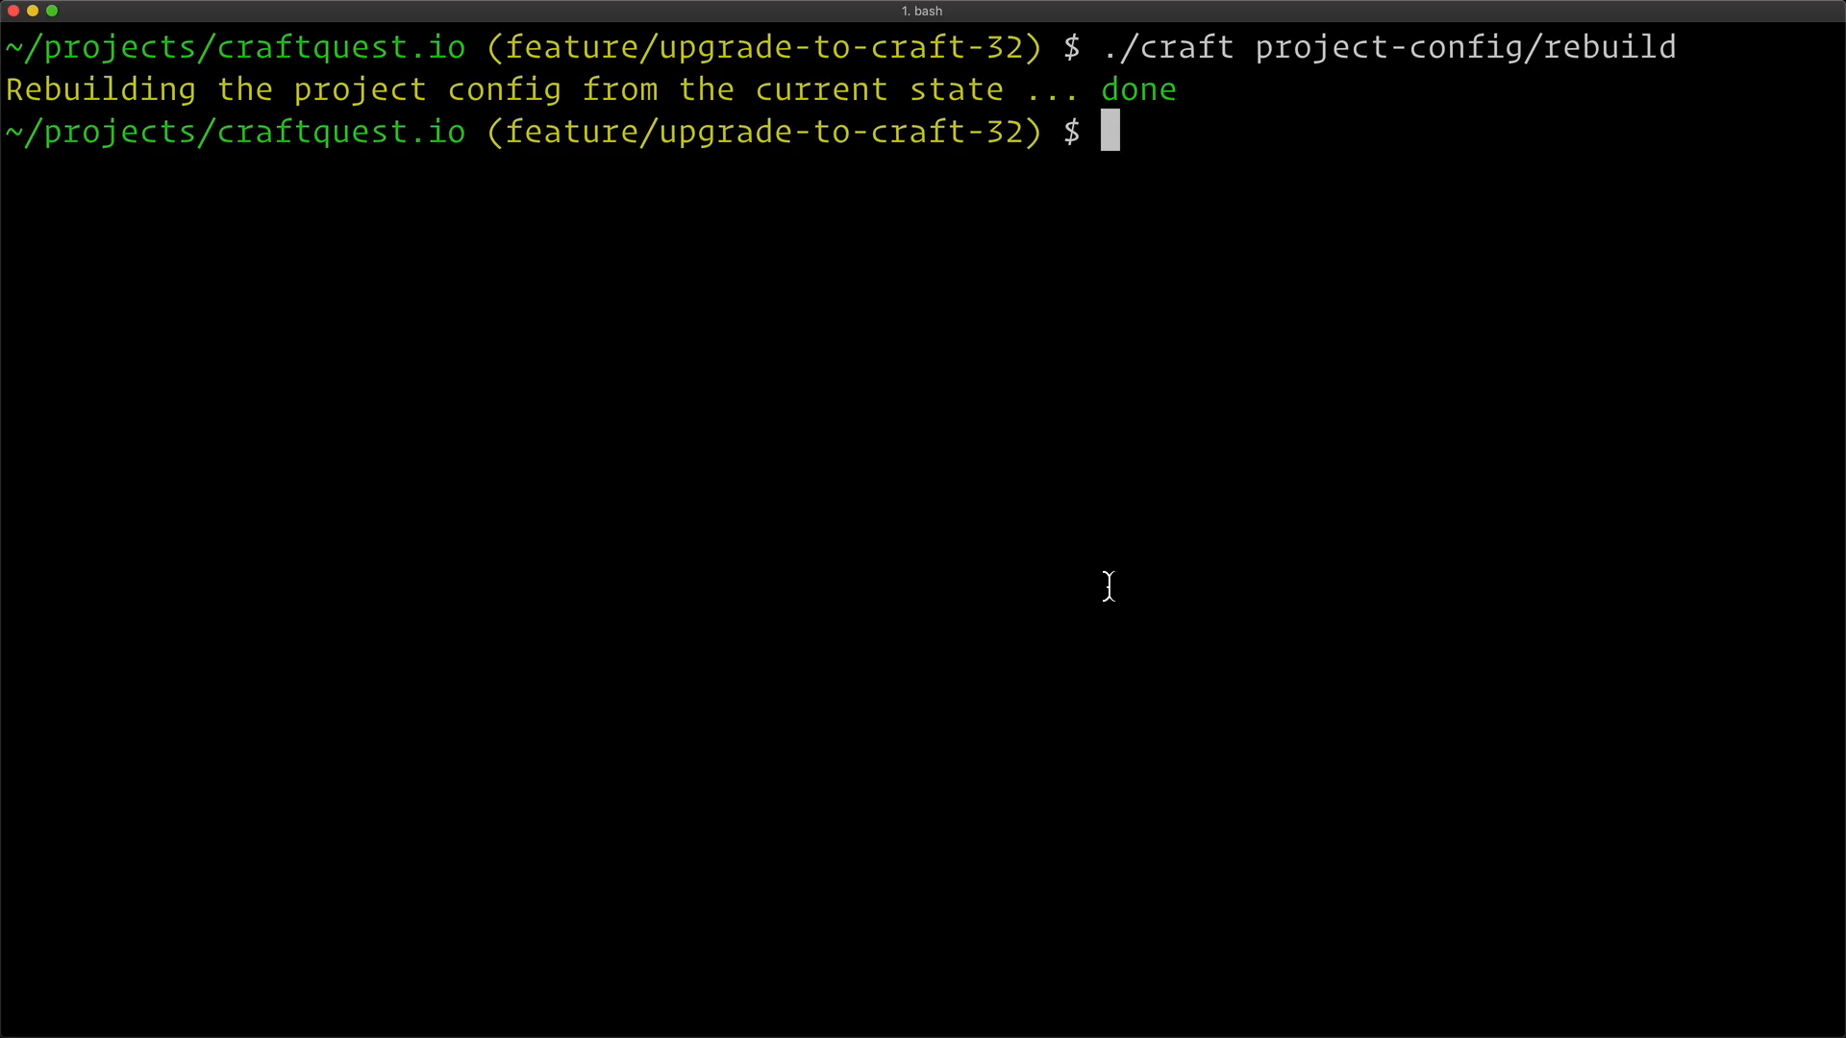
Step: Switch to the terminal and check for available updates with ./craft update/info
text(./craft u)
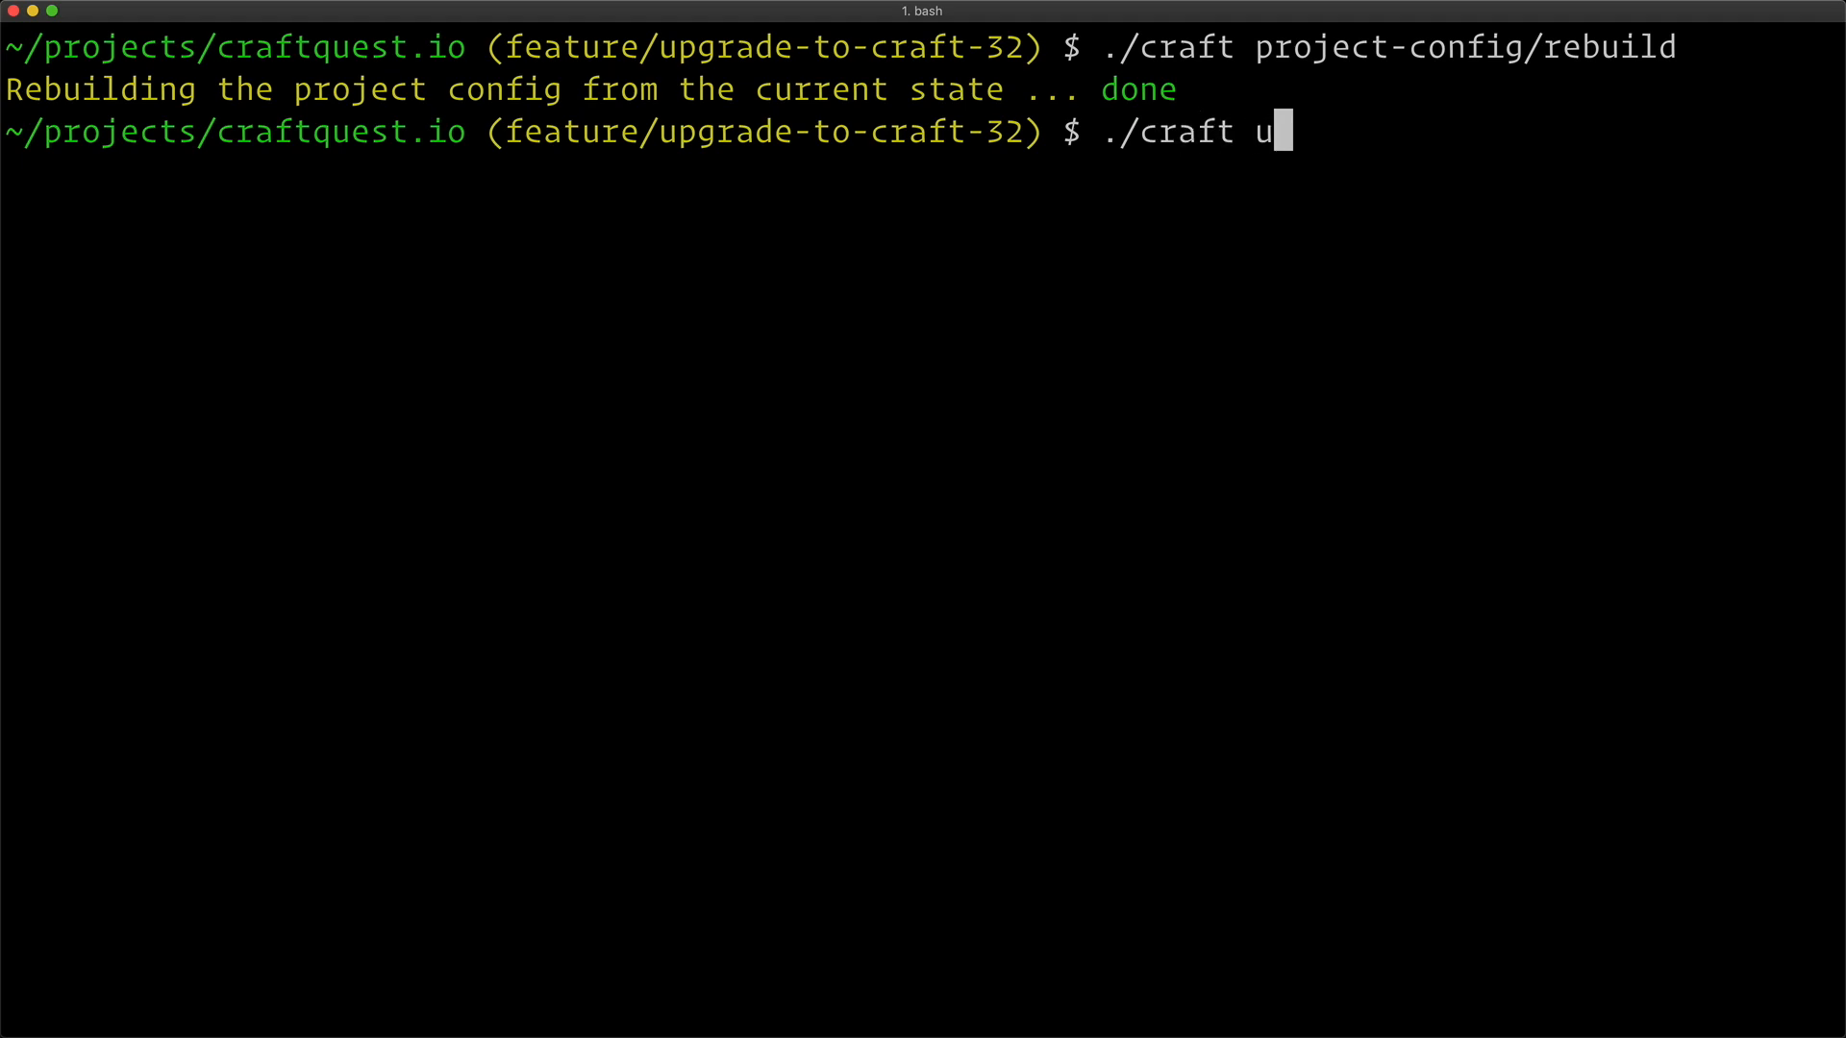
text(pdate/info)
key(Return)
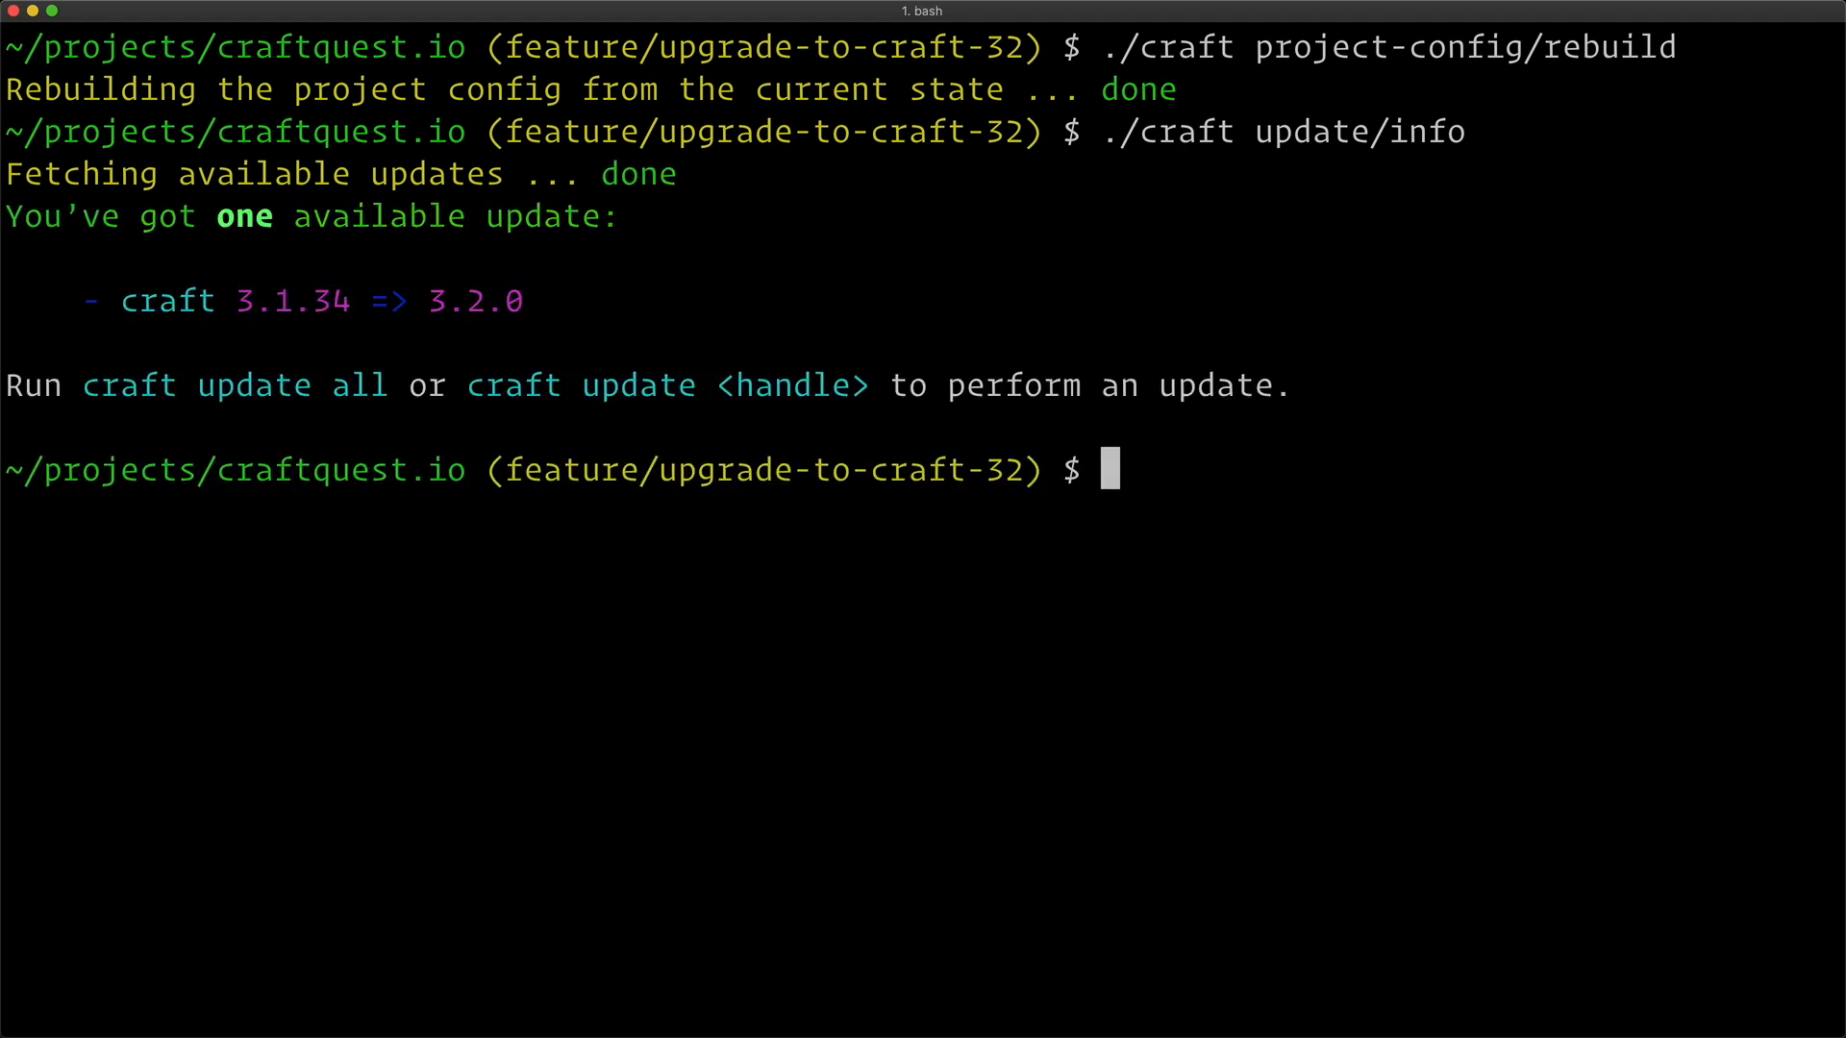
Step: Enter the command craft update all at the terminal prompt without running it
text(craftupda)
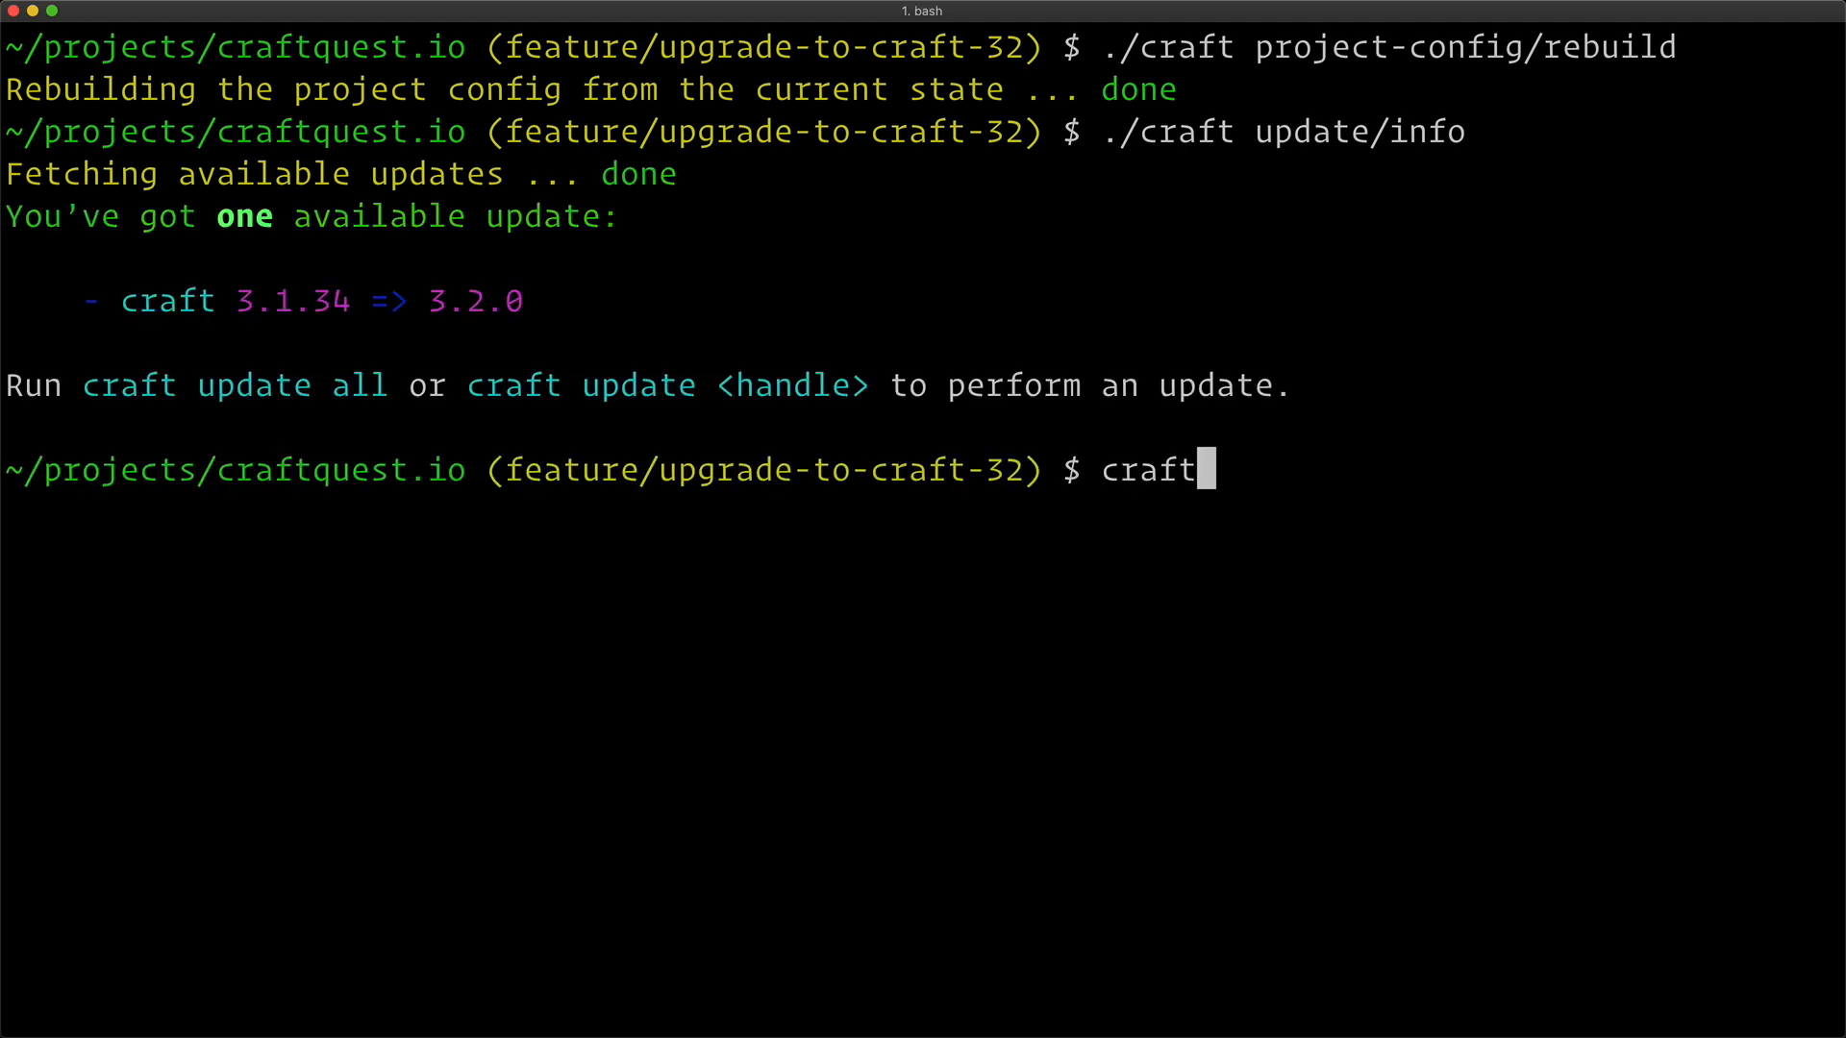
key(BackSpace)
key(BackSpace)
key(BackSpace)
key(BackSpace)
text(update ae)
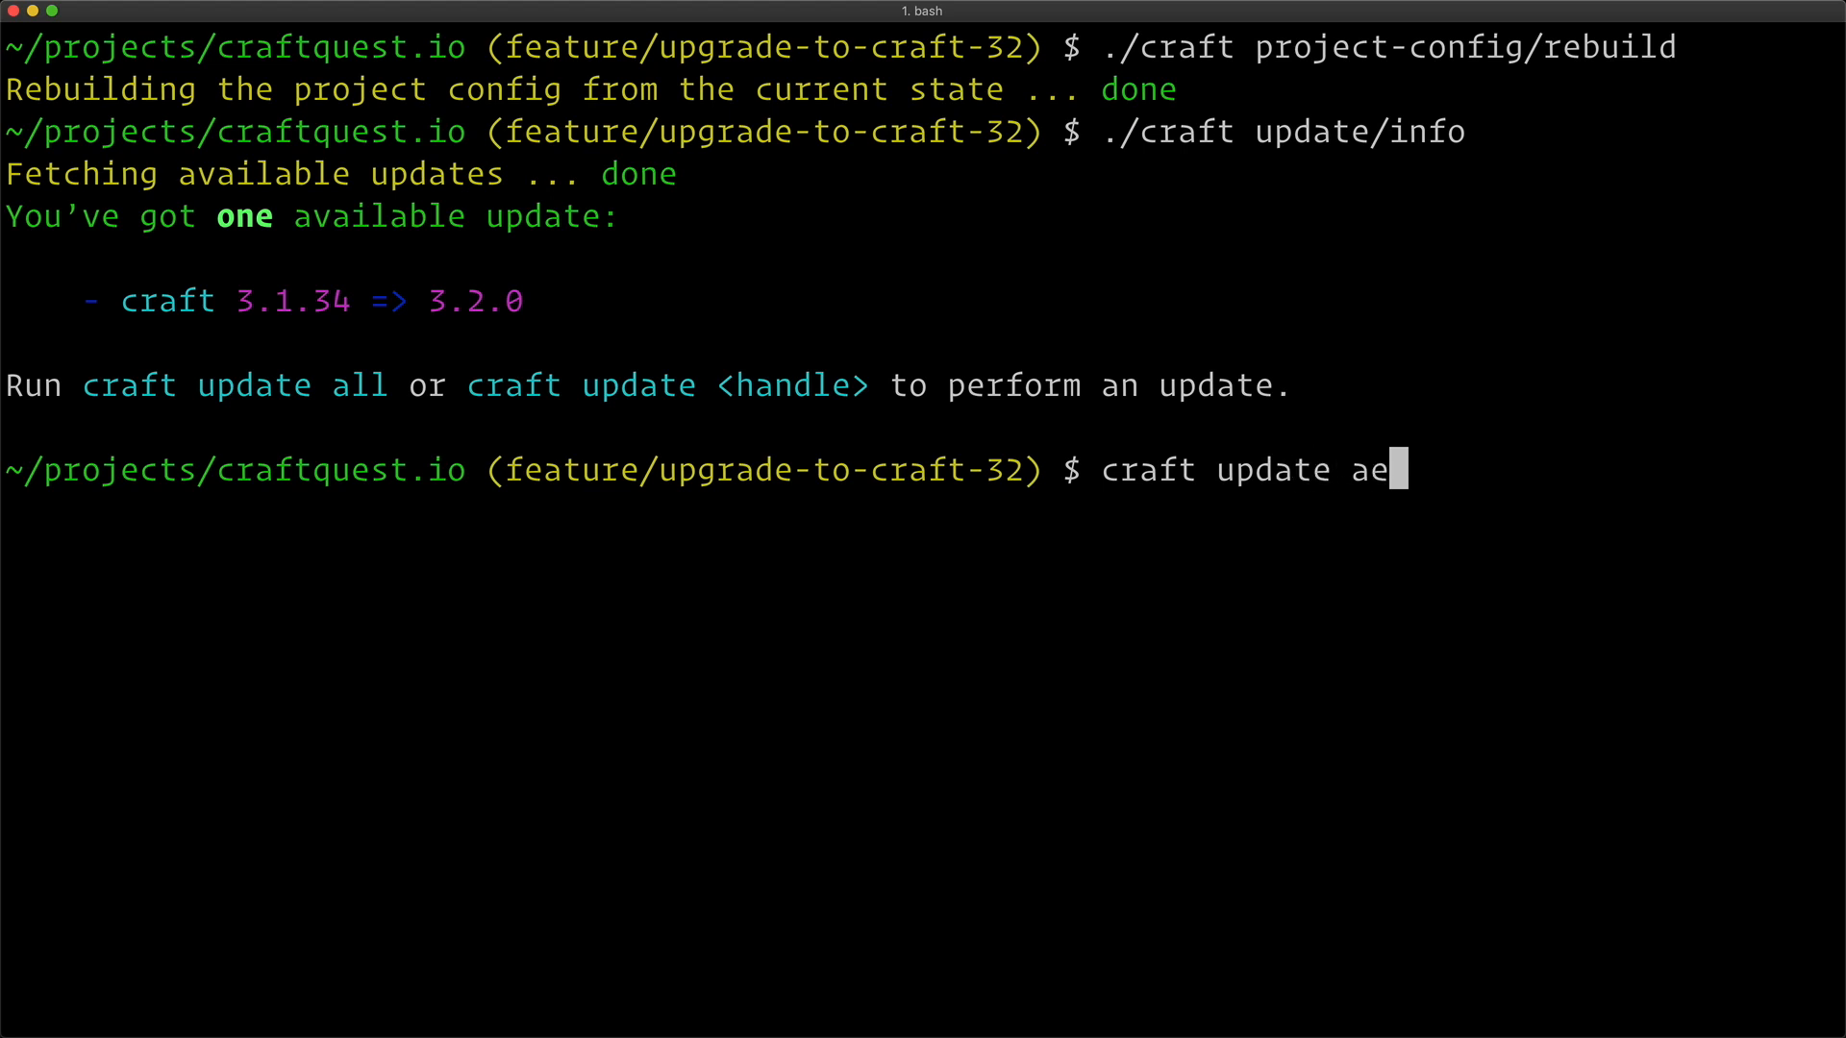
key(BackSpace)
text(ll)
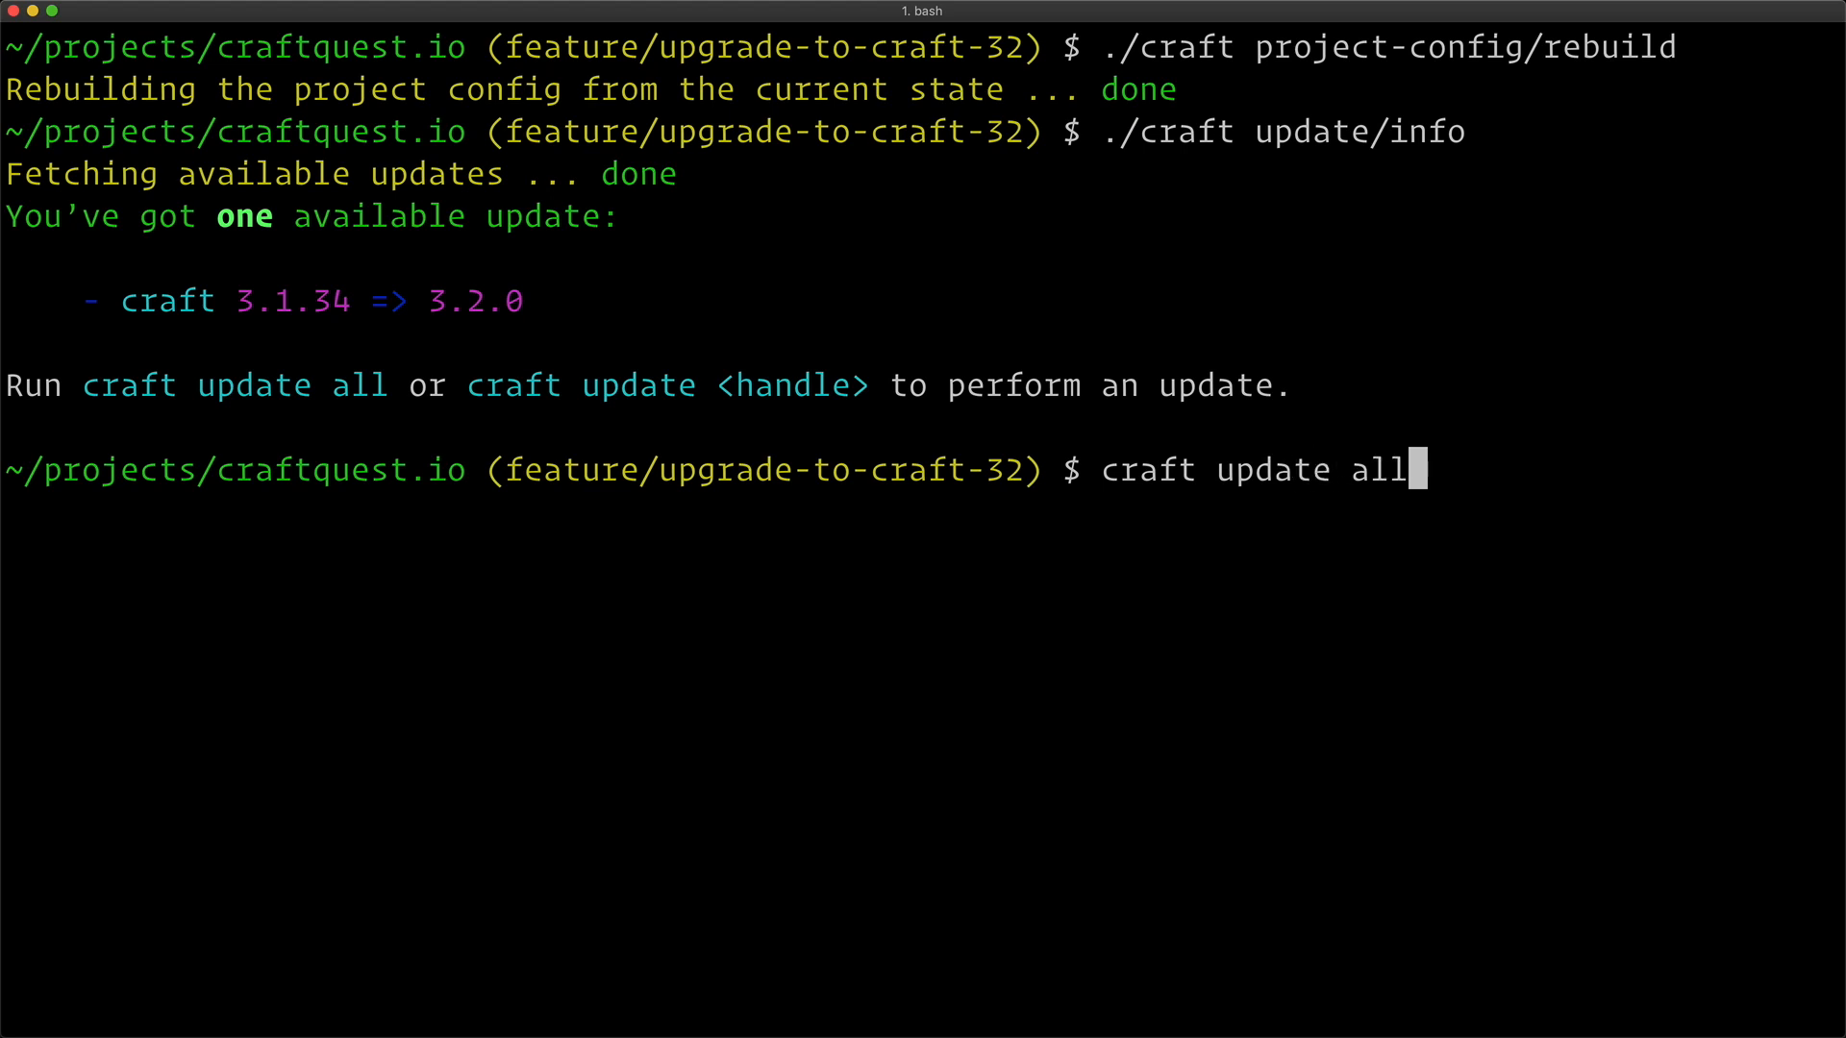
Step: Switch to the browser, install the Craft CMS 3.2.0 update and check the version number in the control panel
key(super+Tab)
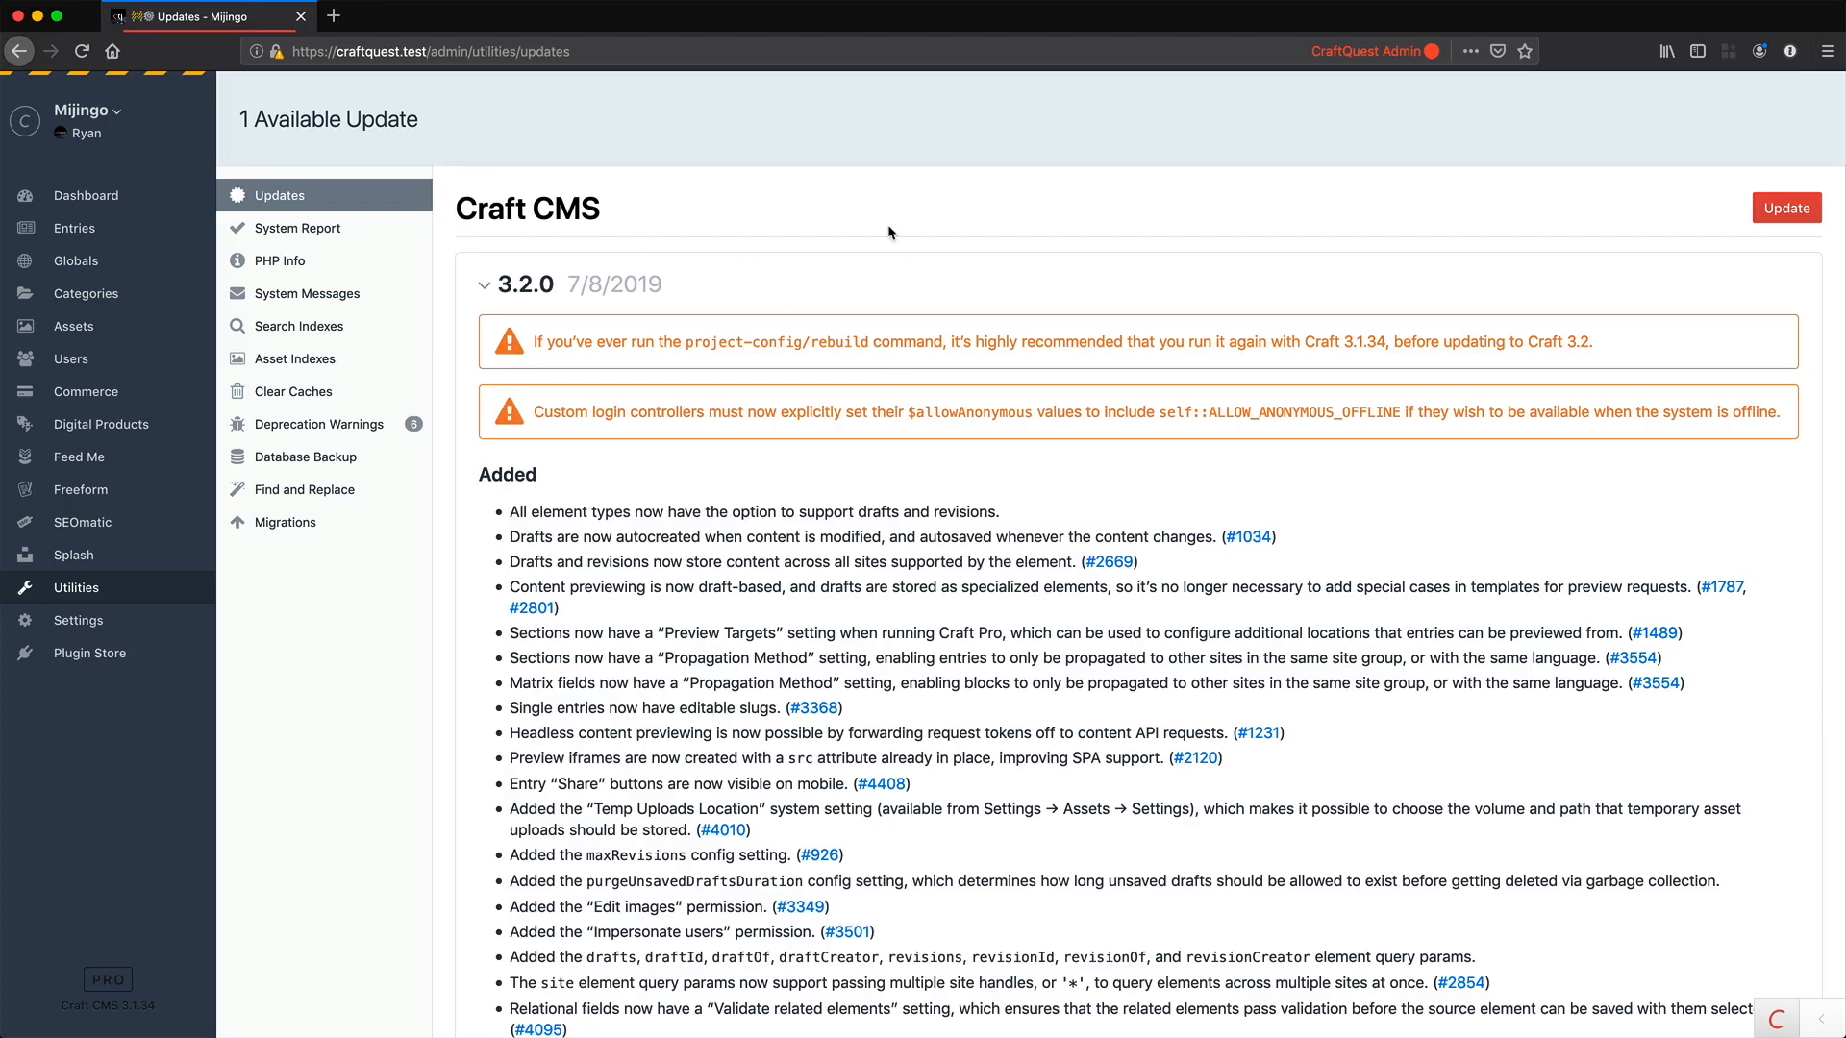
click(1790, 210)
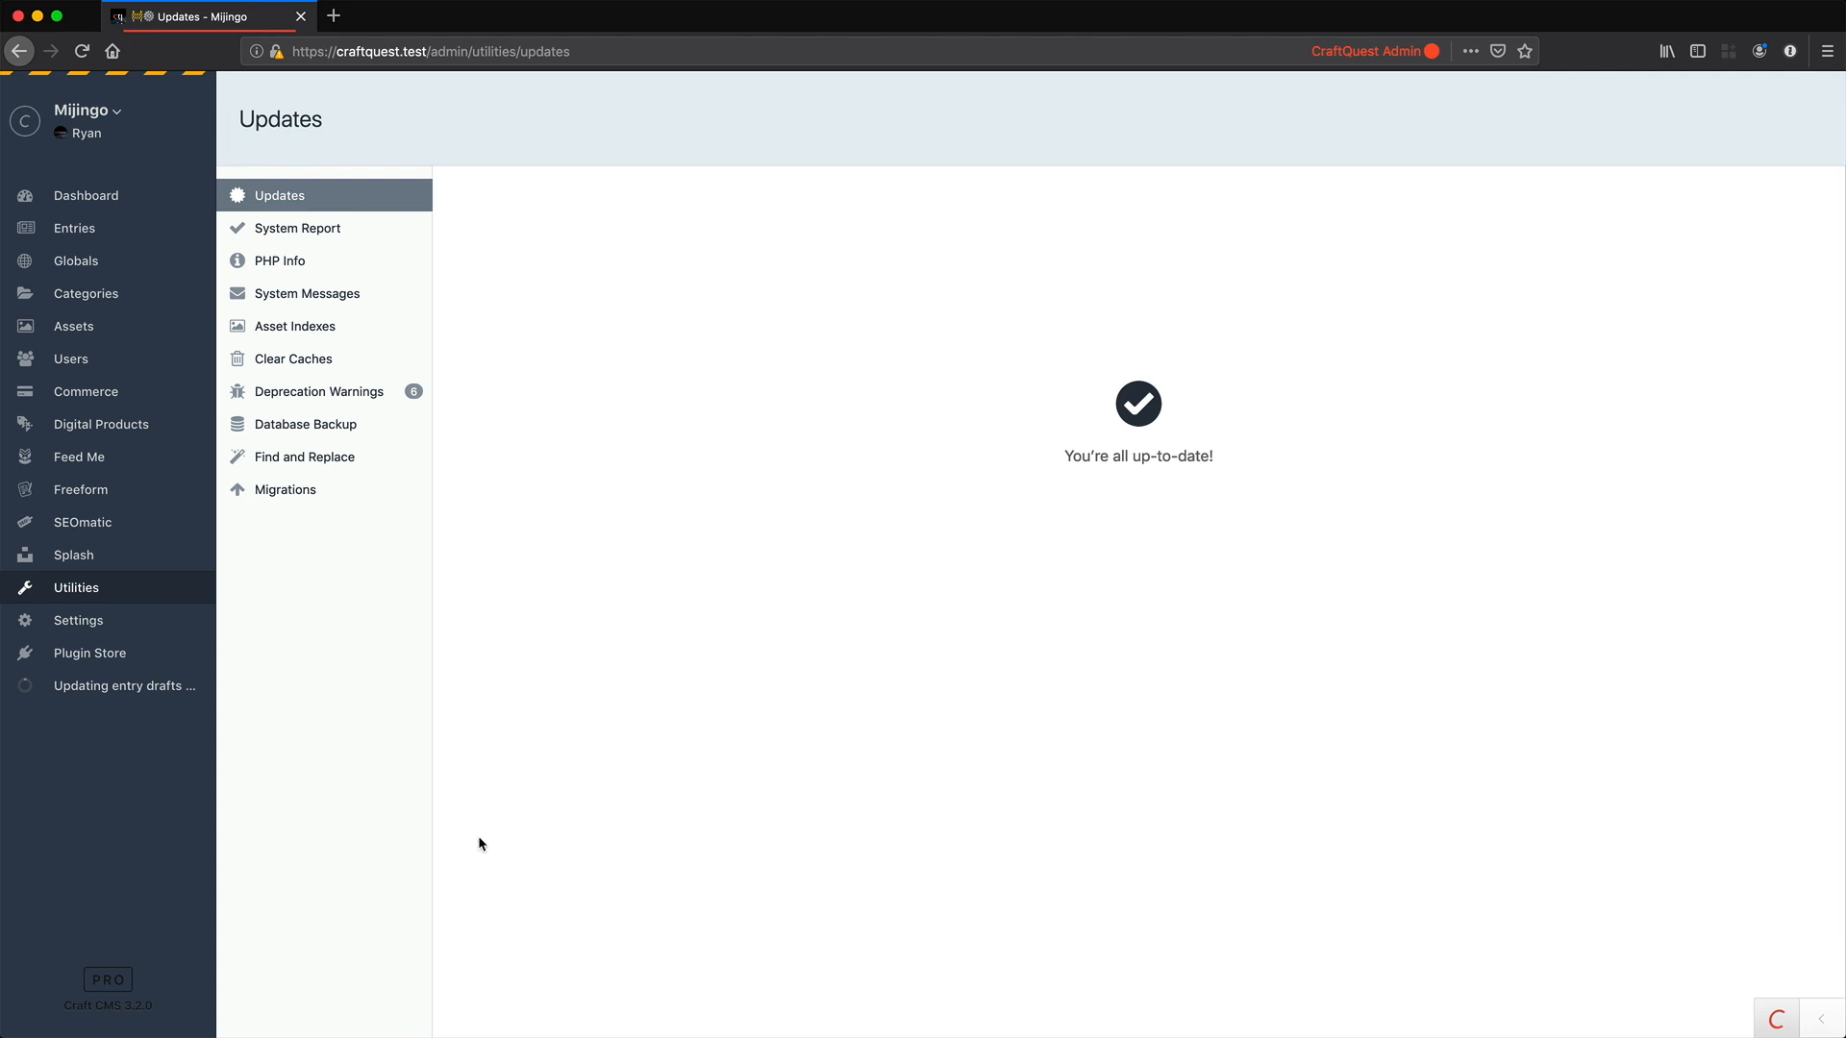
drag(159, 1008, 70, 1008)
click(486, 733)
Step: Open the Lessons entries, page through to the last page and return to the first
click(88, 232)
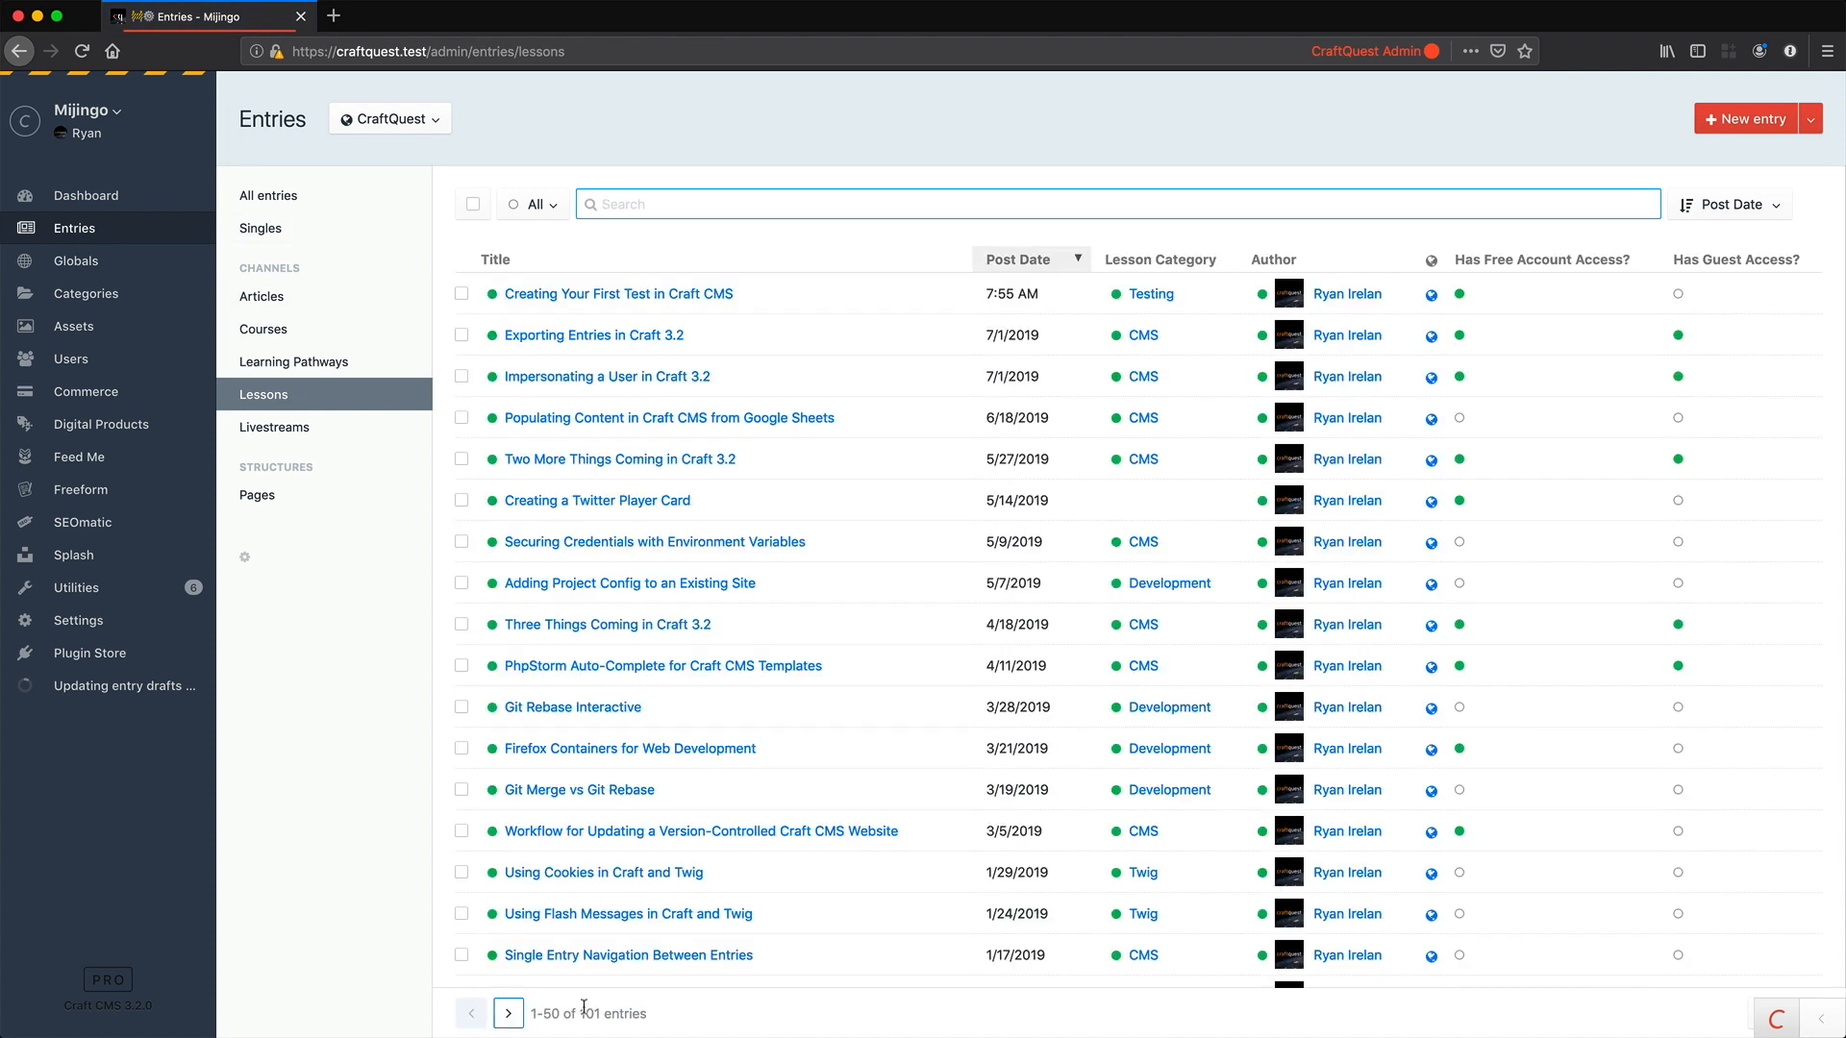
scroll(639, 832, down, 15)
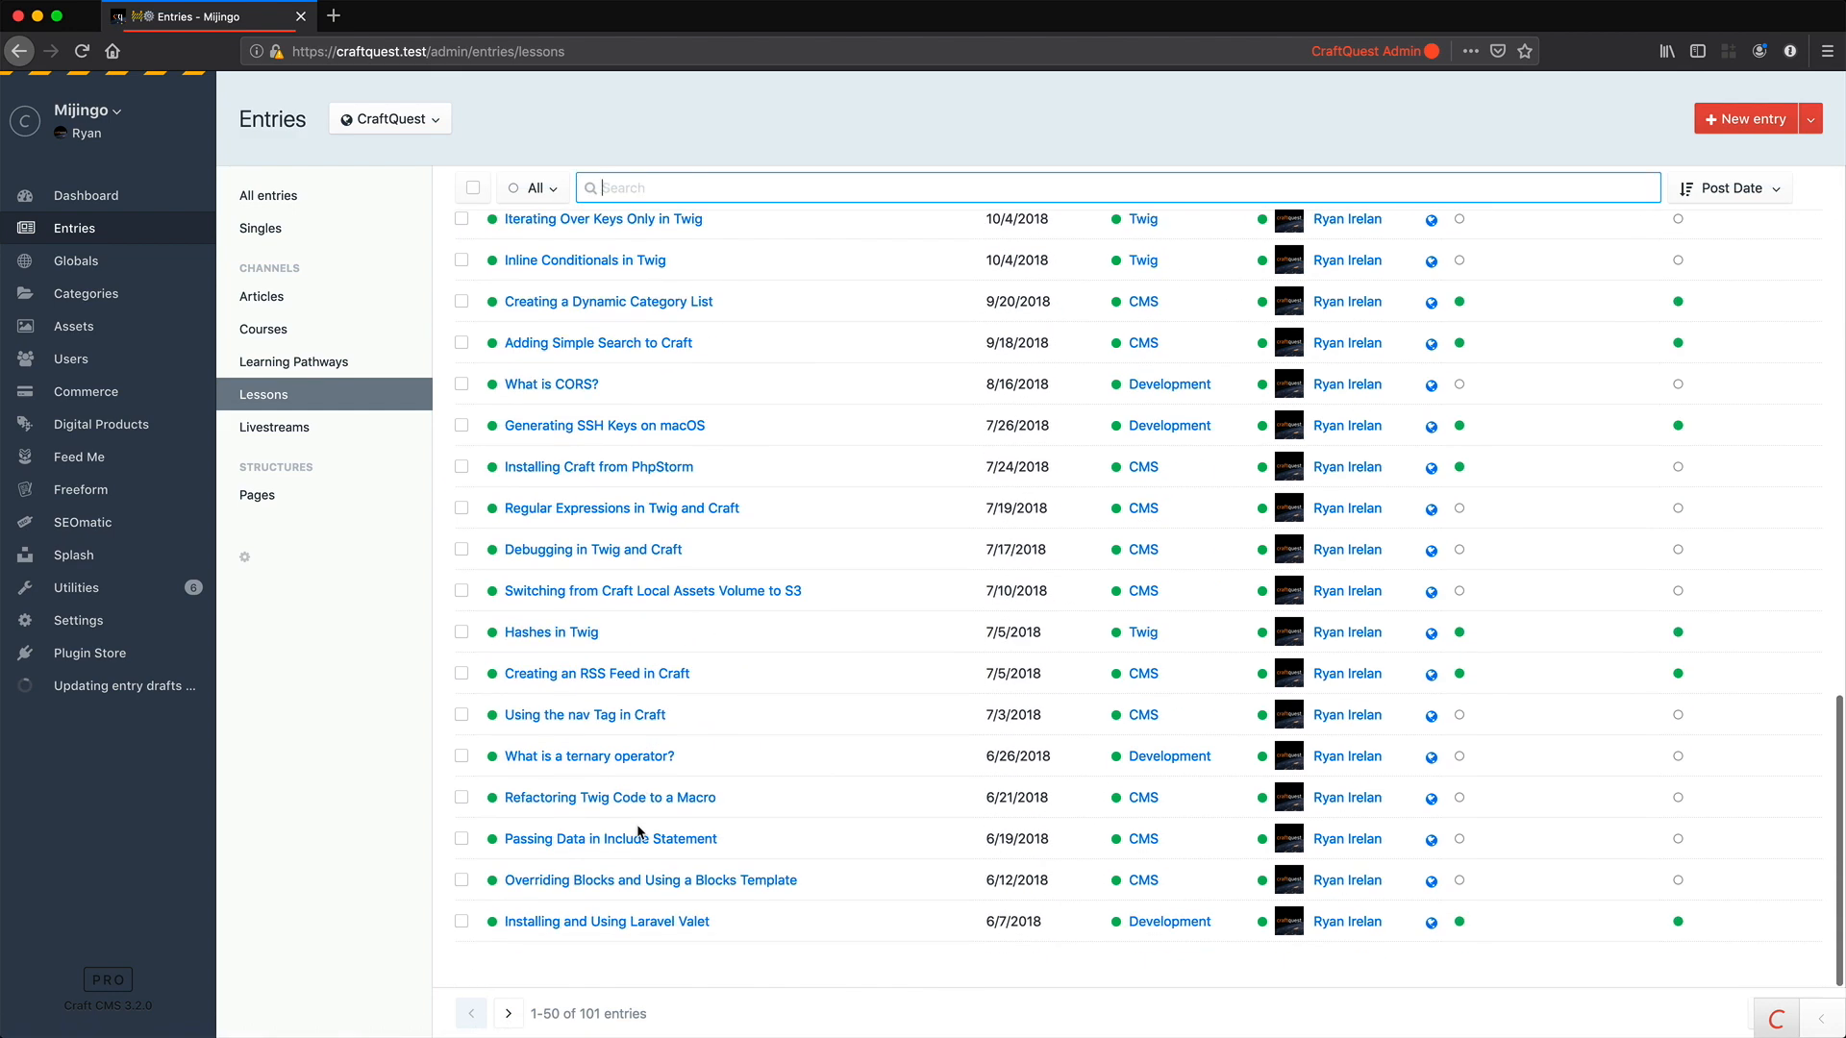
scroll(640, 832, up, 15)
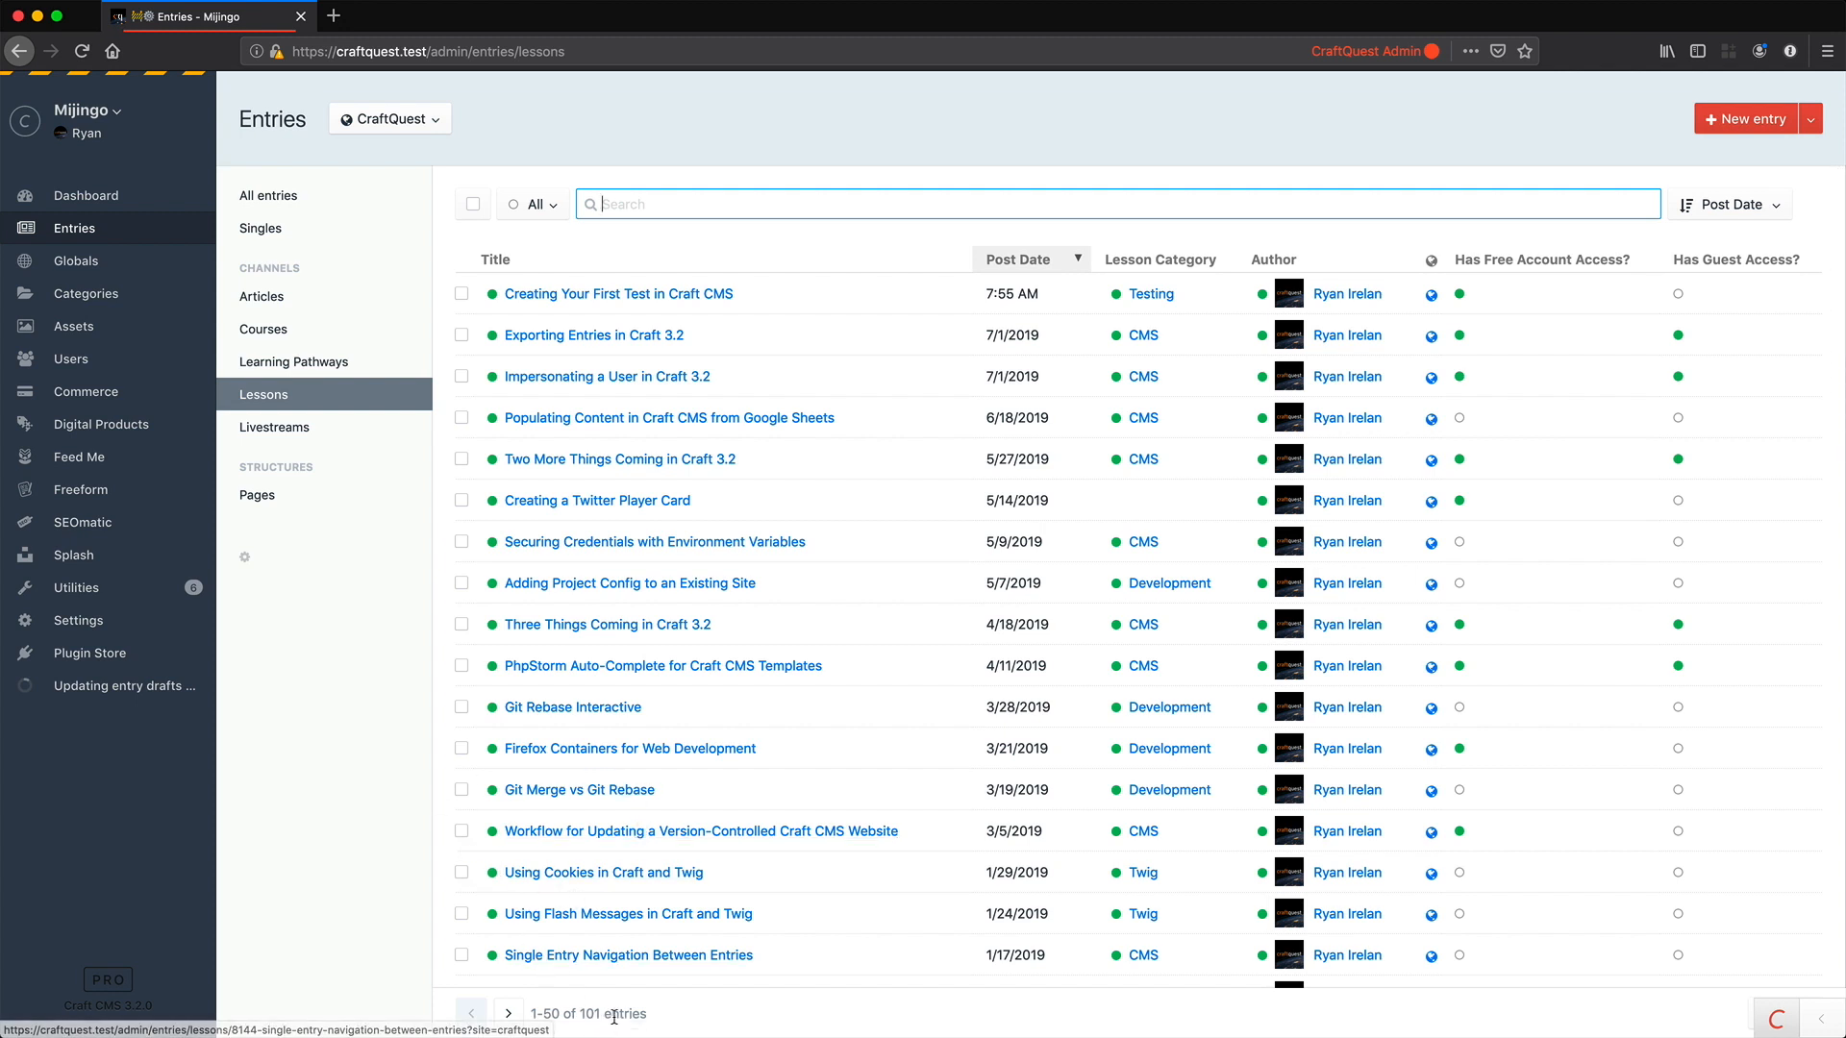
click(500, 1022)
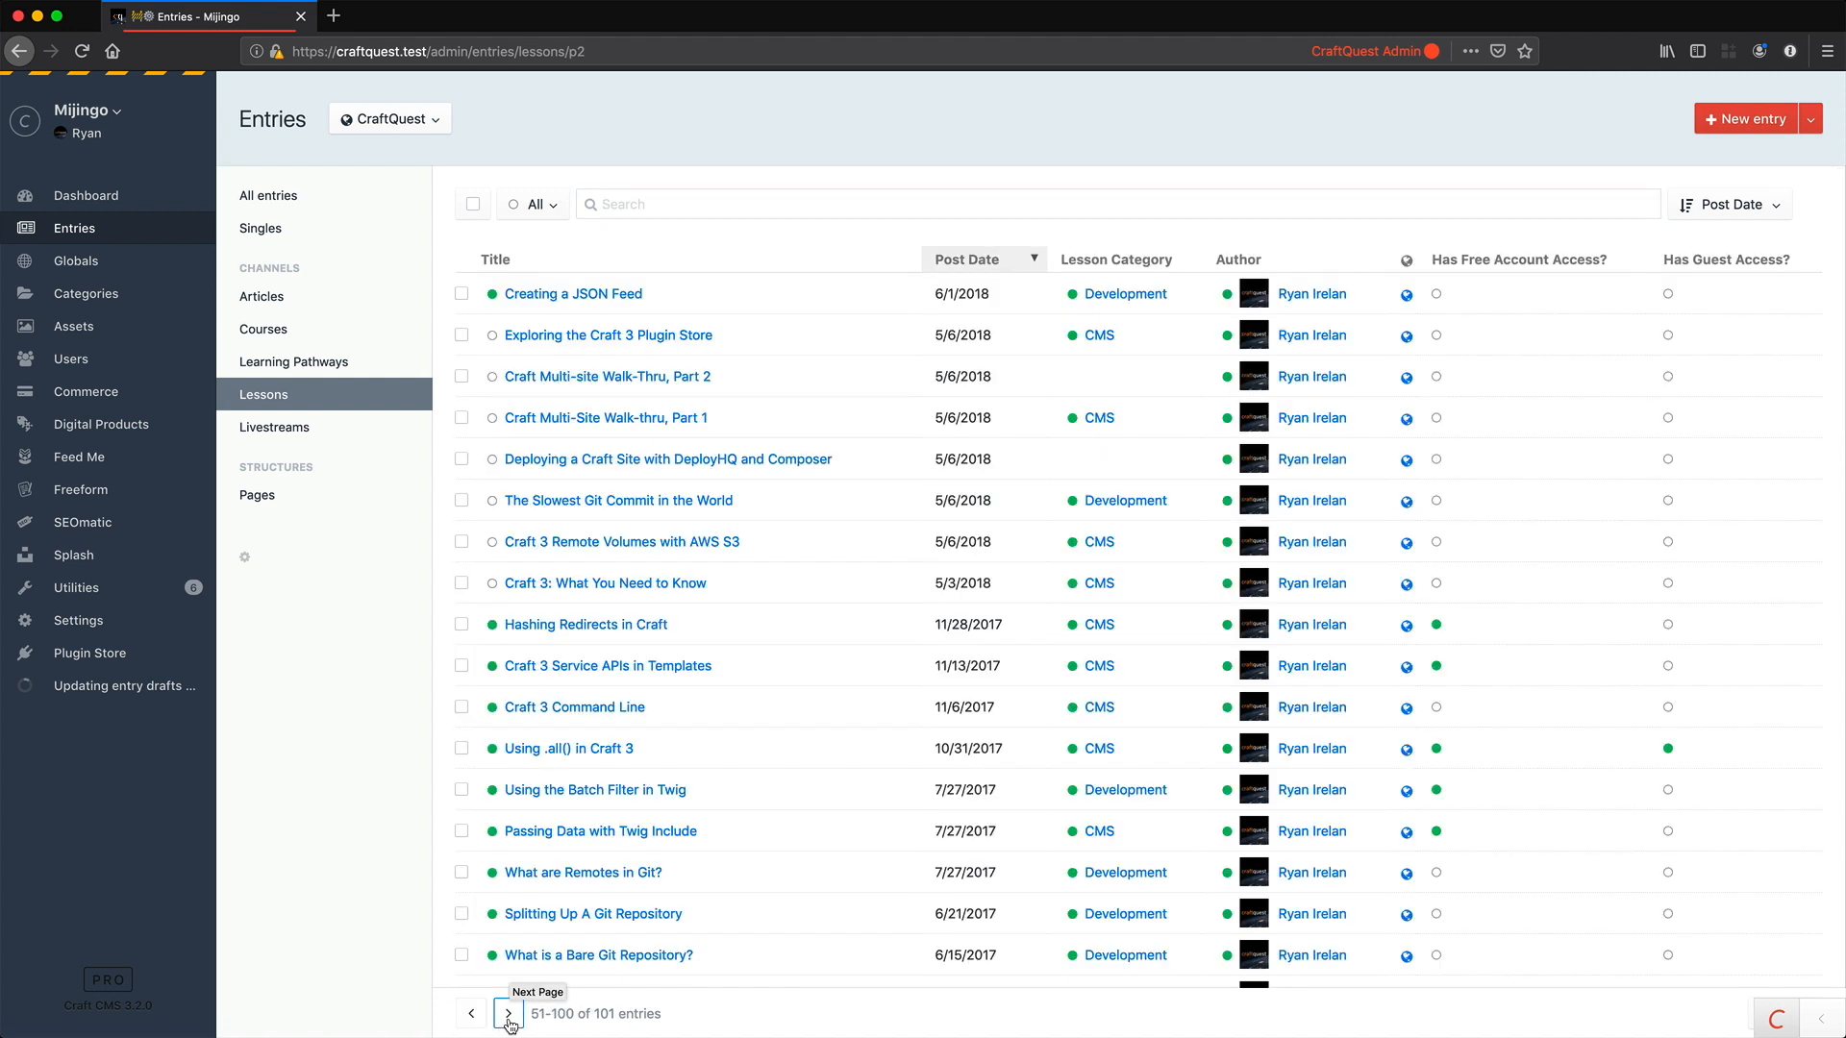
click(509, 1021)
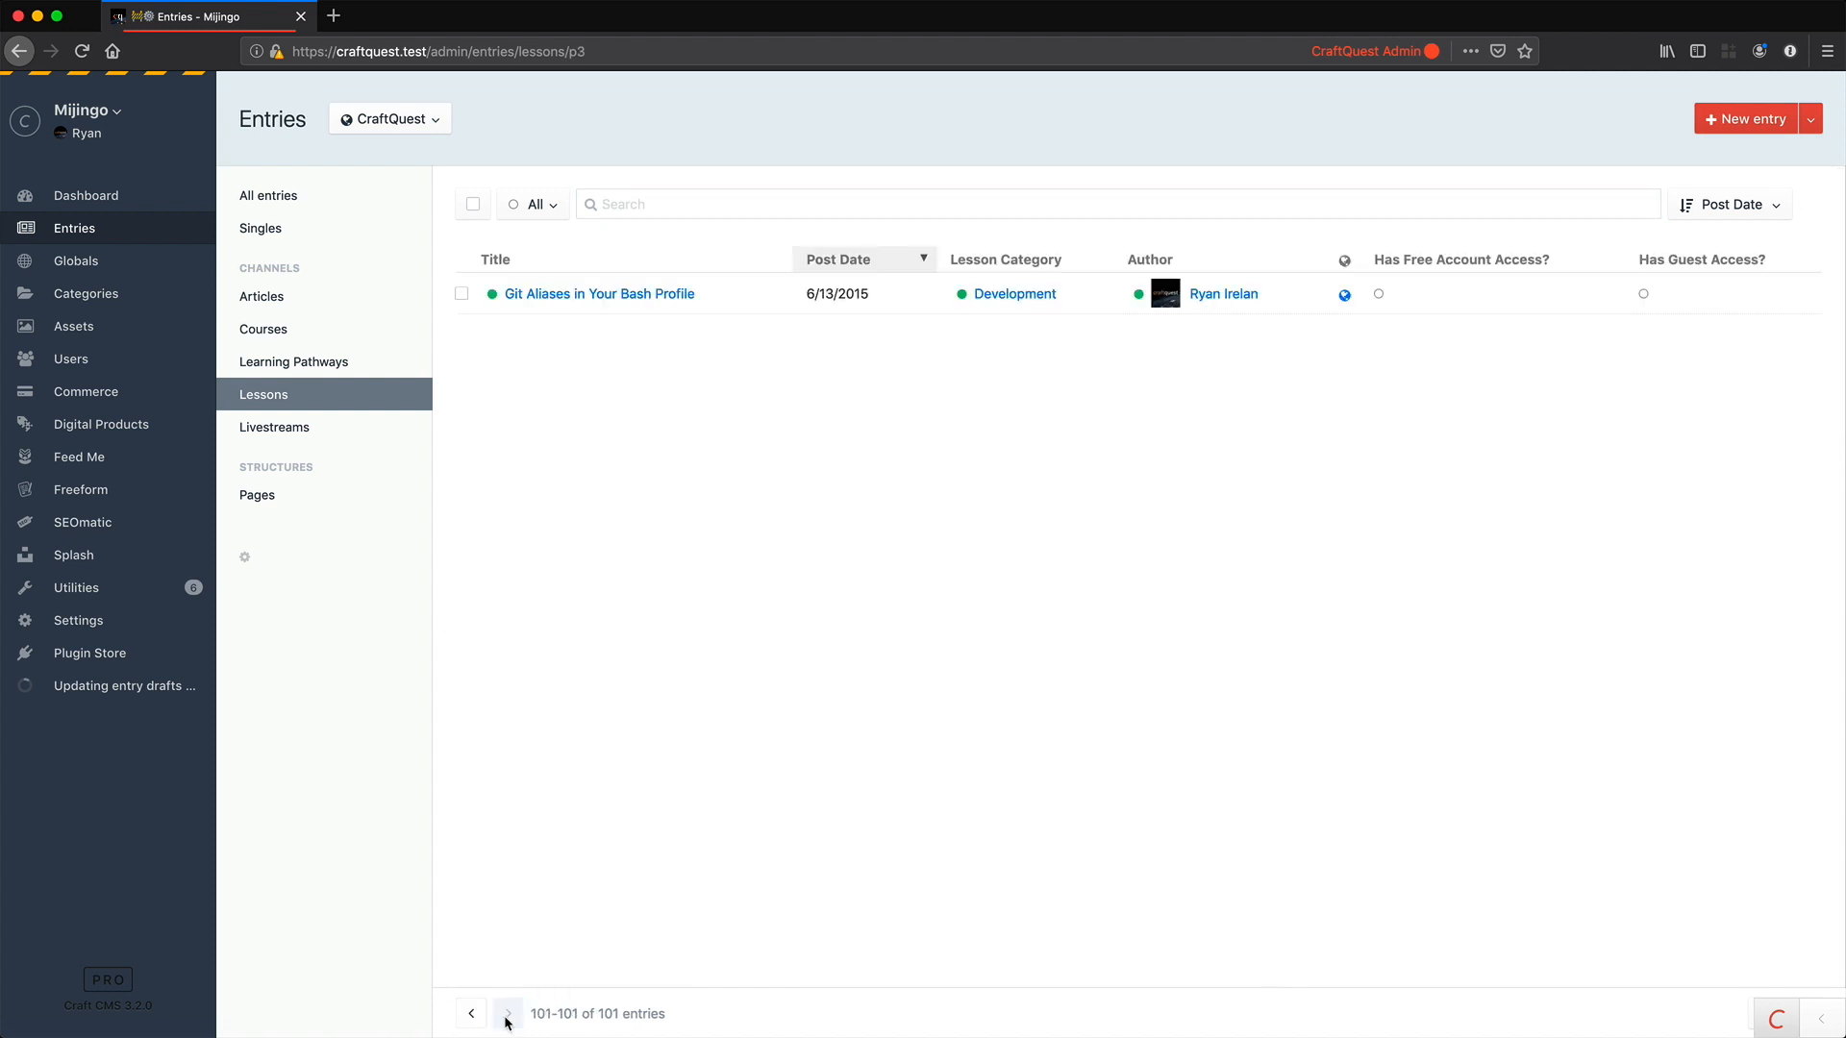
click(471, 1017)
click(470, 1017)
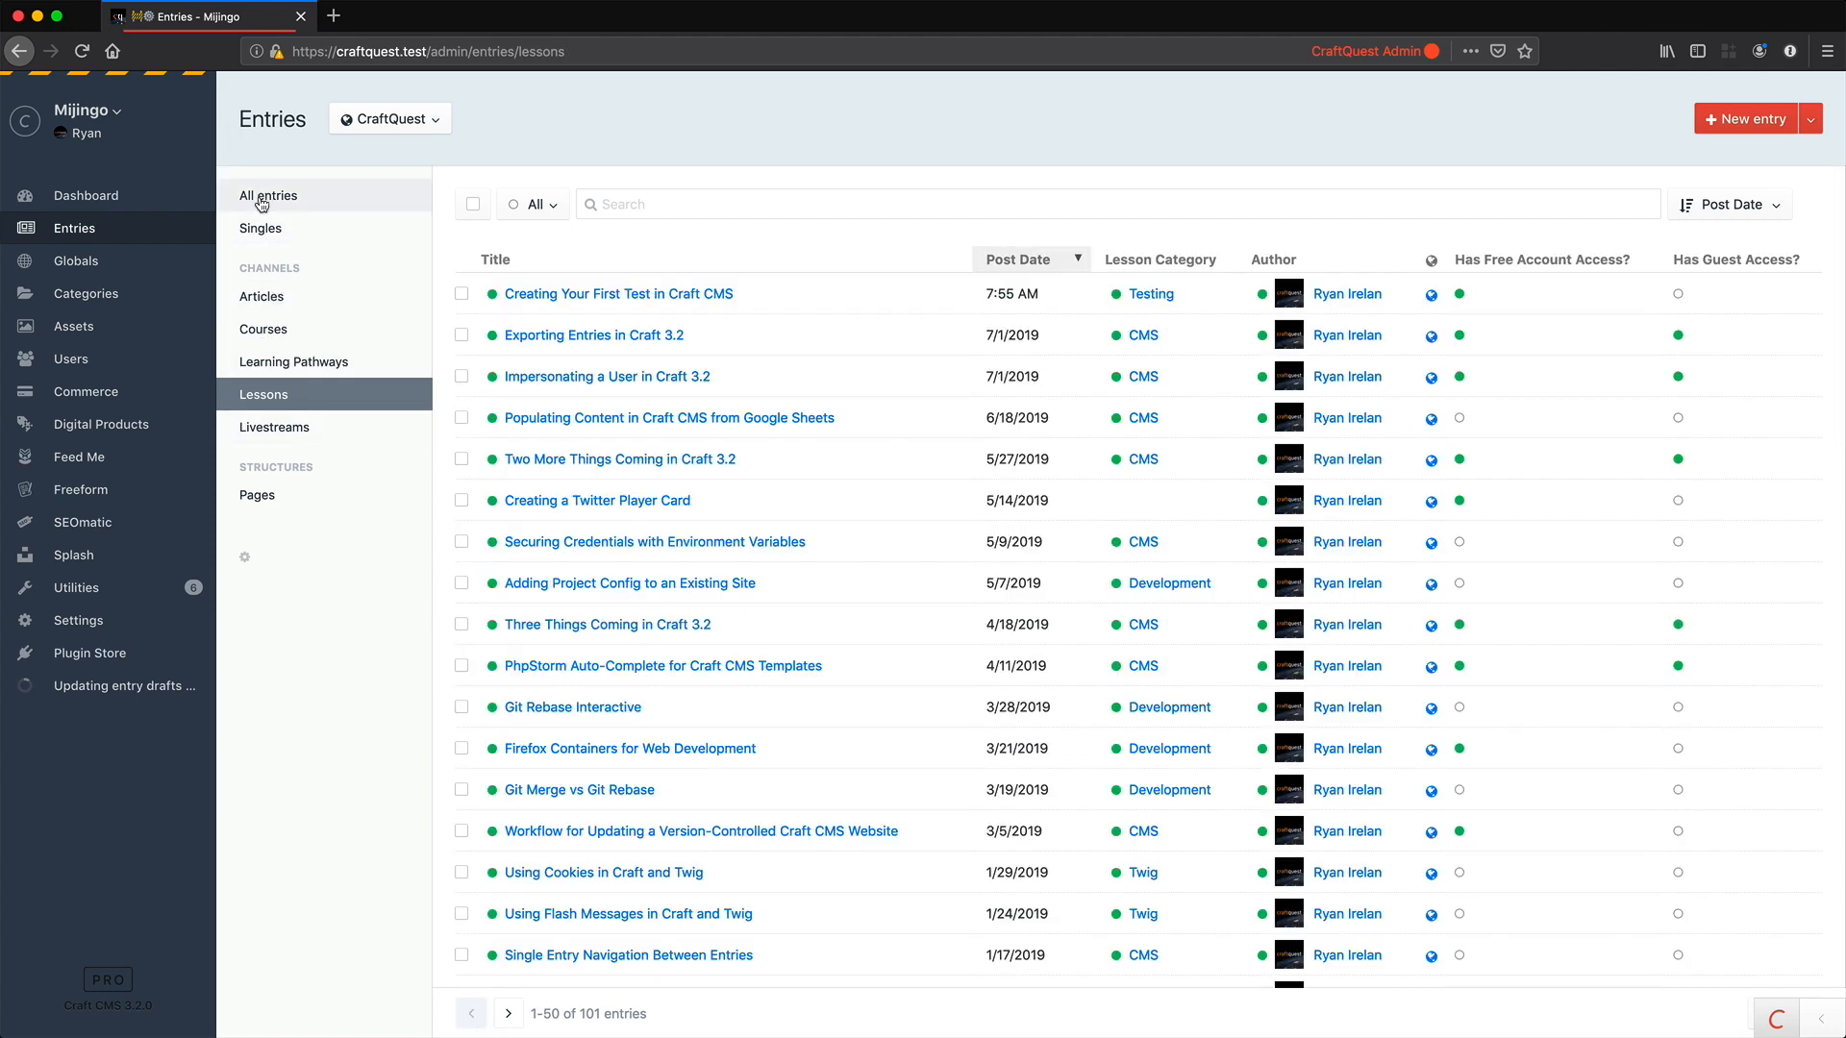
Step: Show all entries and page through the list up to the fifth page
click(347, 200)
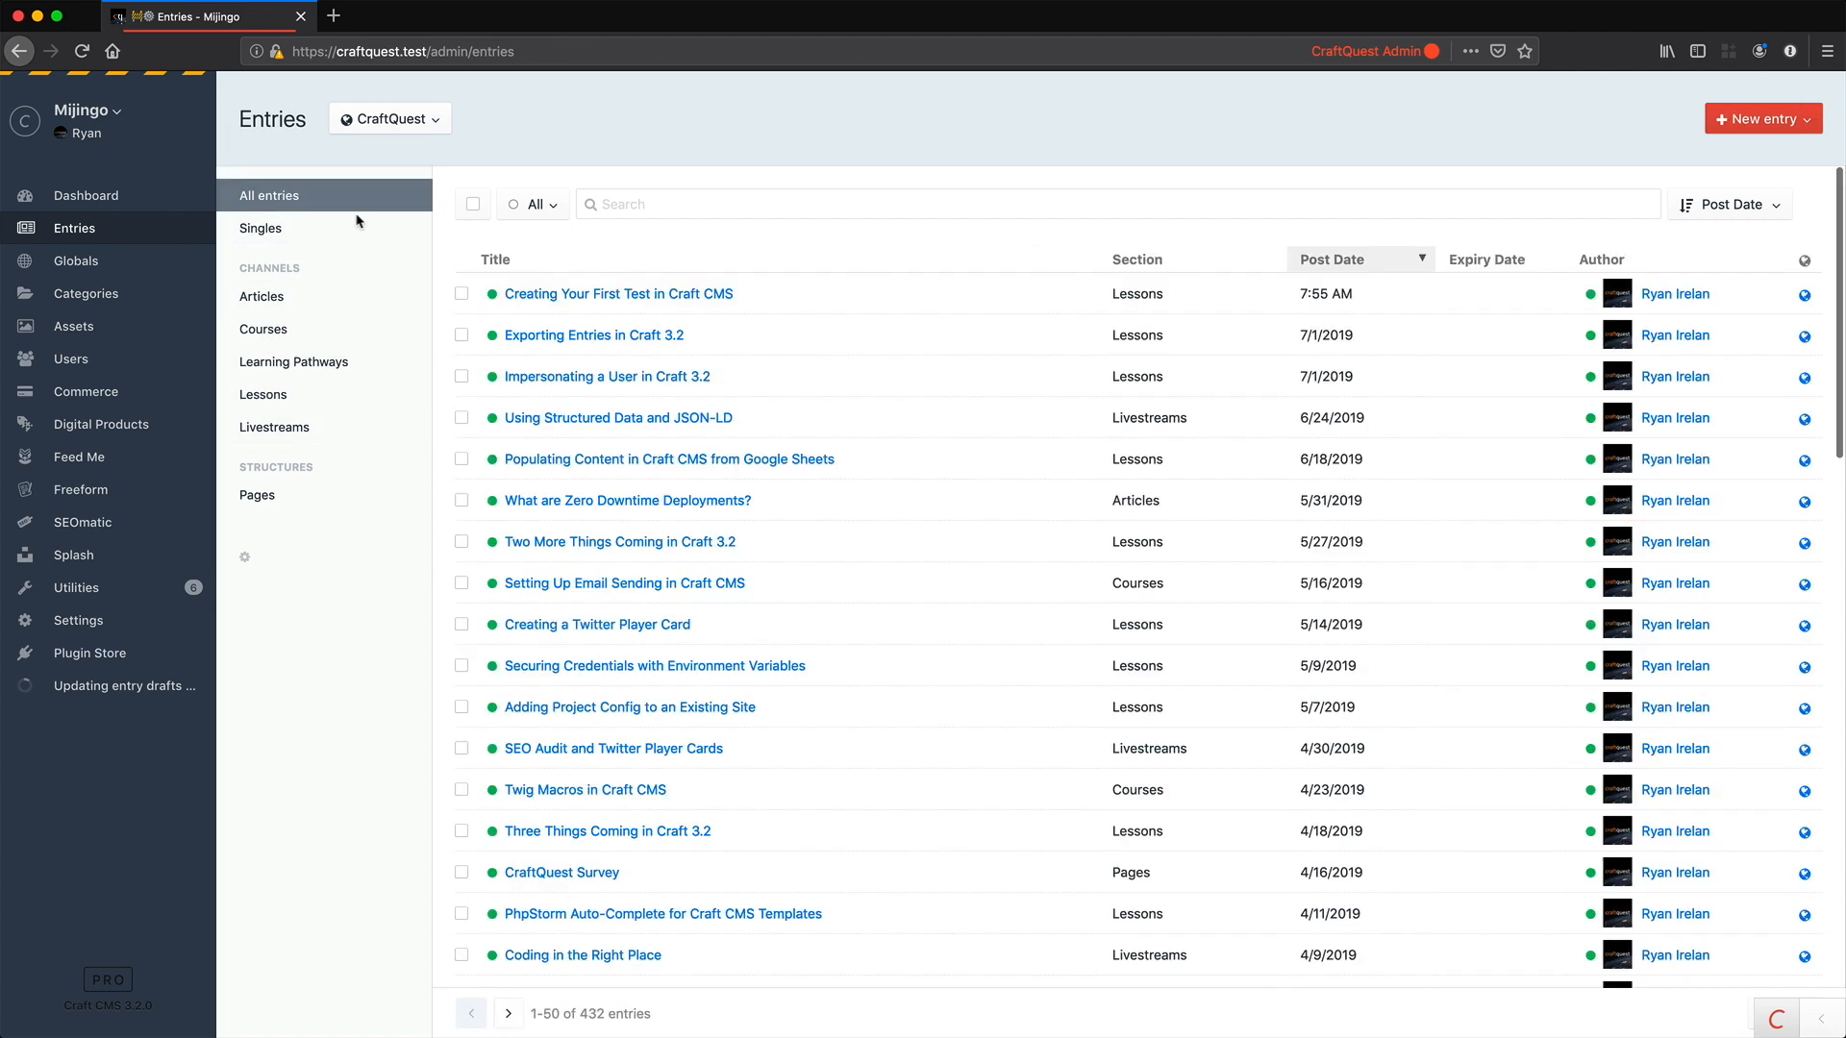
click(512, 1015)
click(511, 1015)
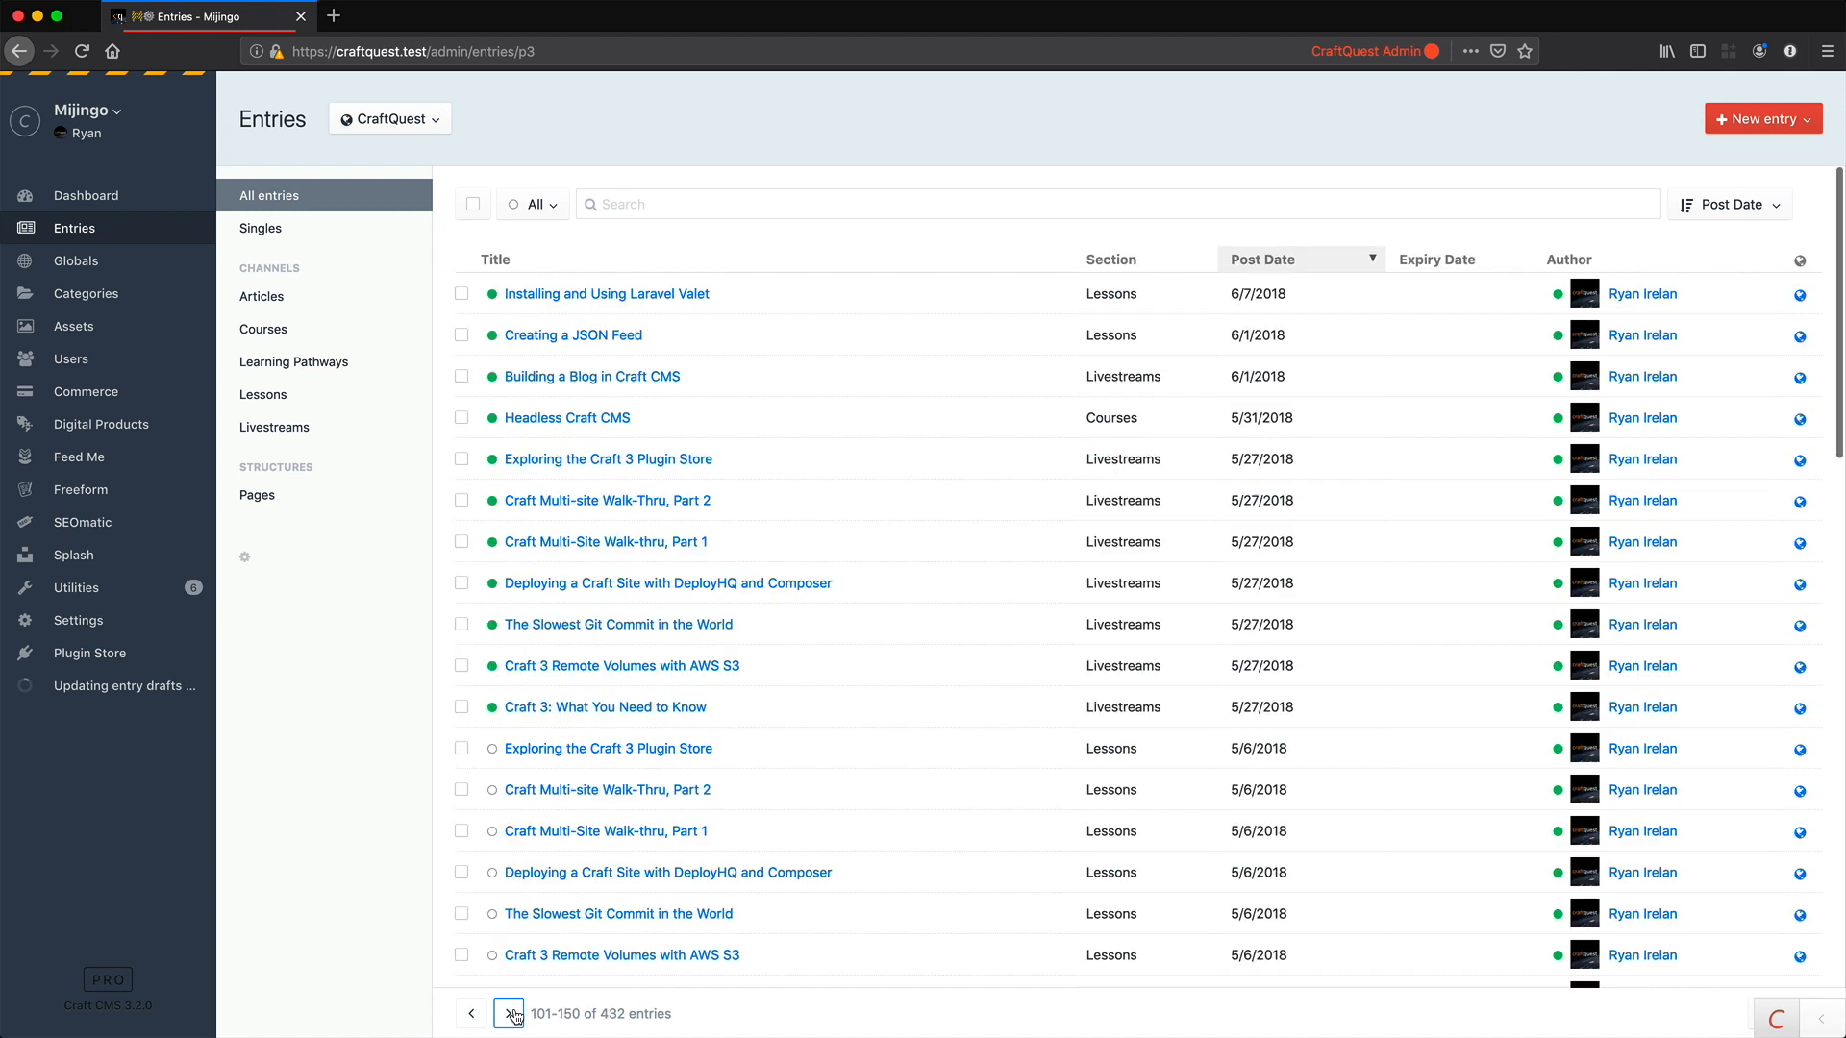
click(511, 1014)
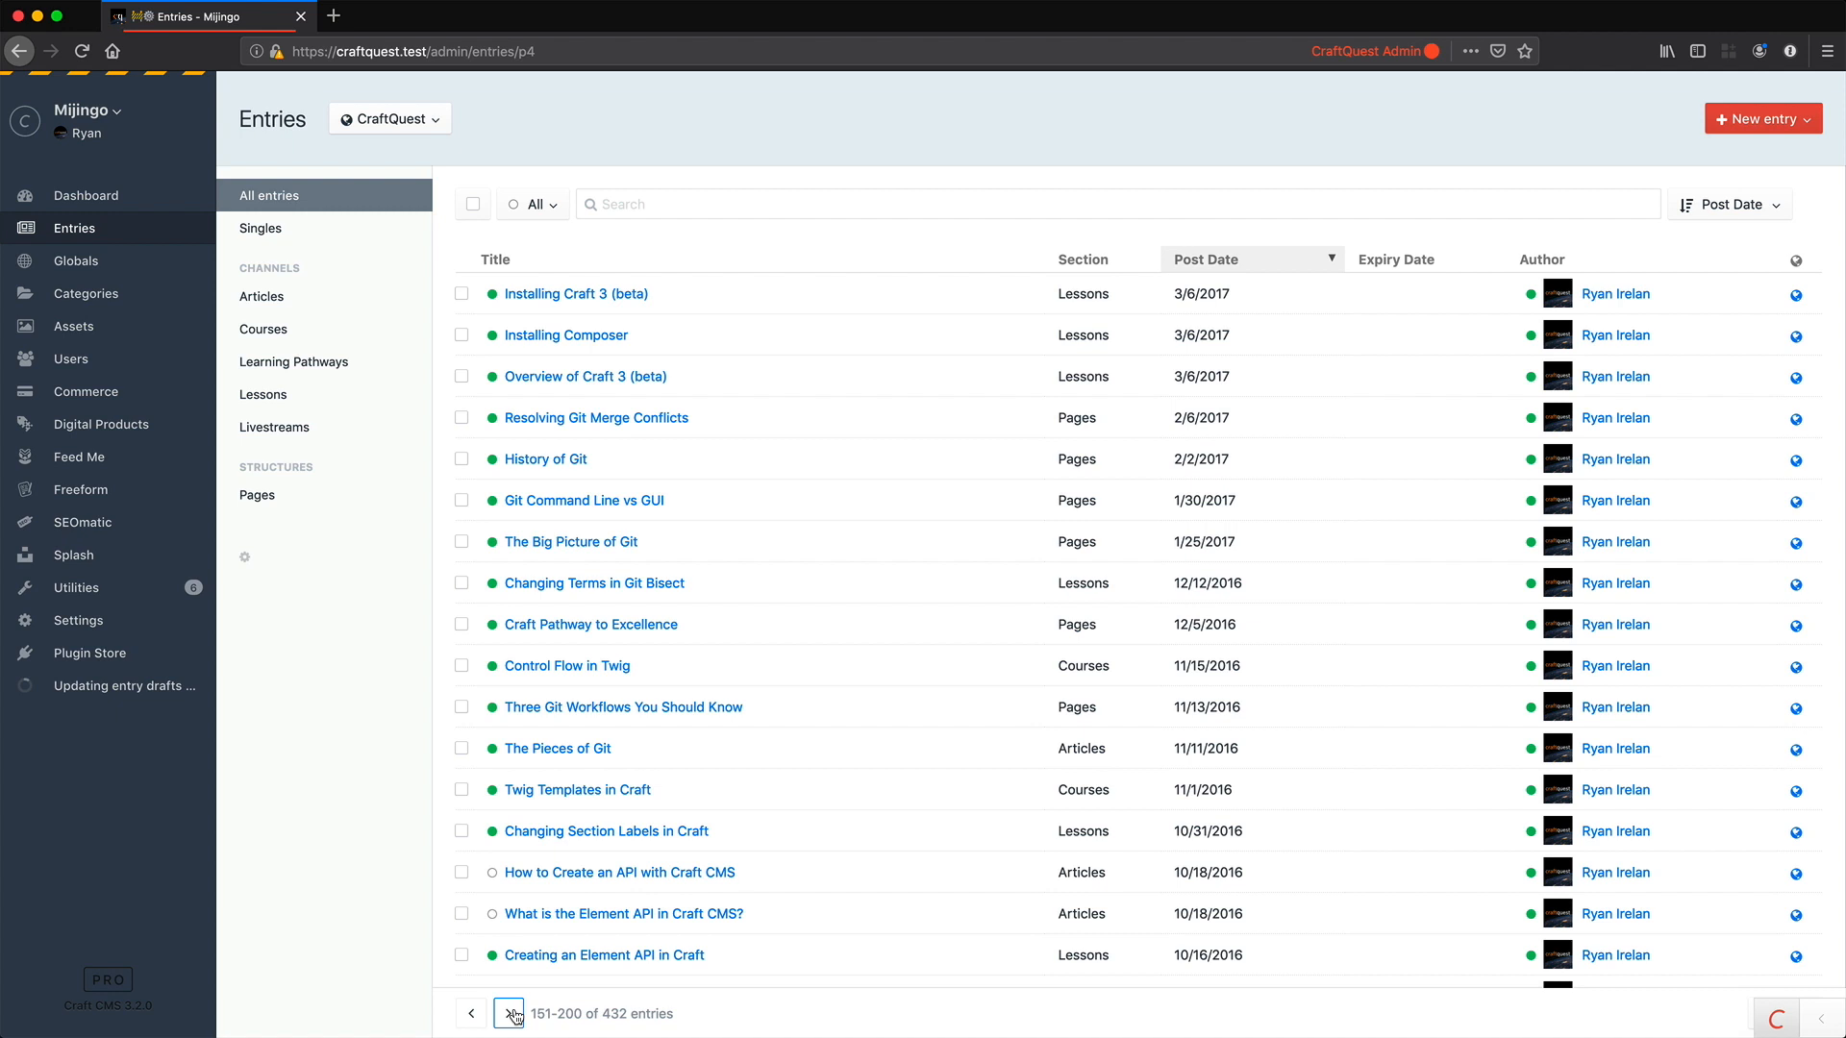
click(510, 1013)
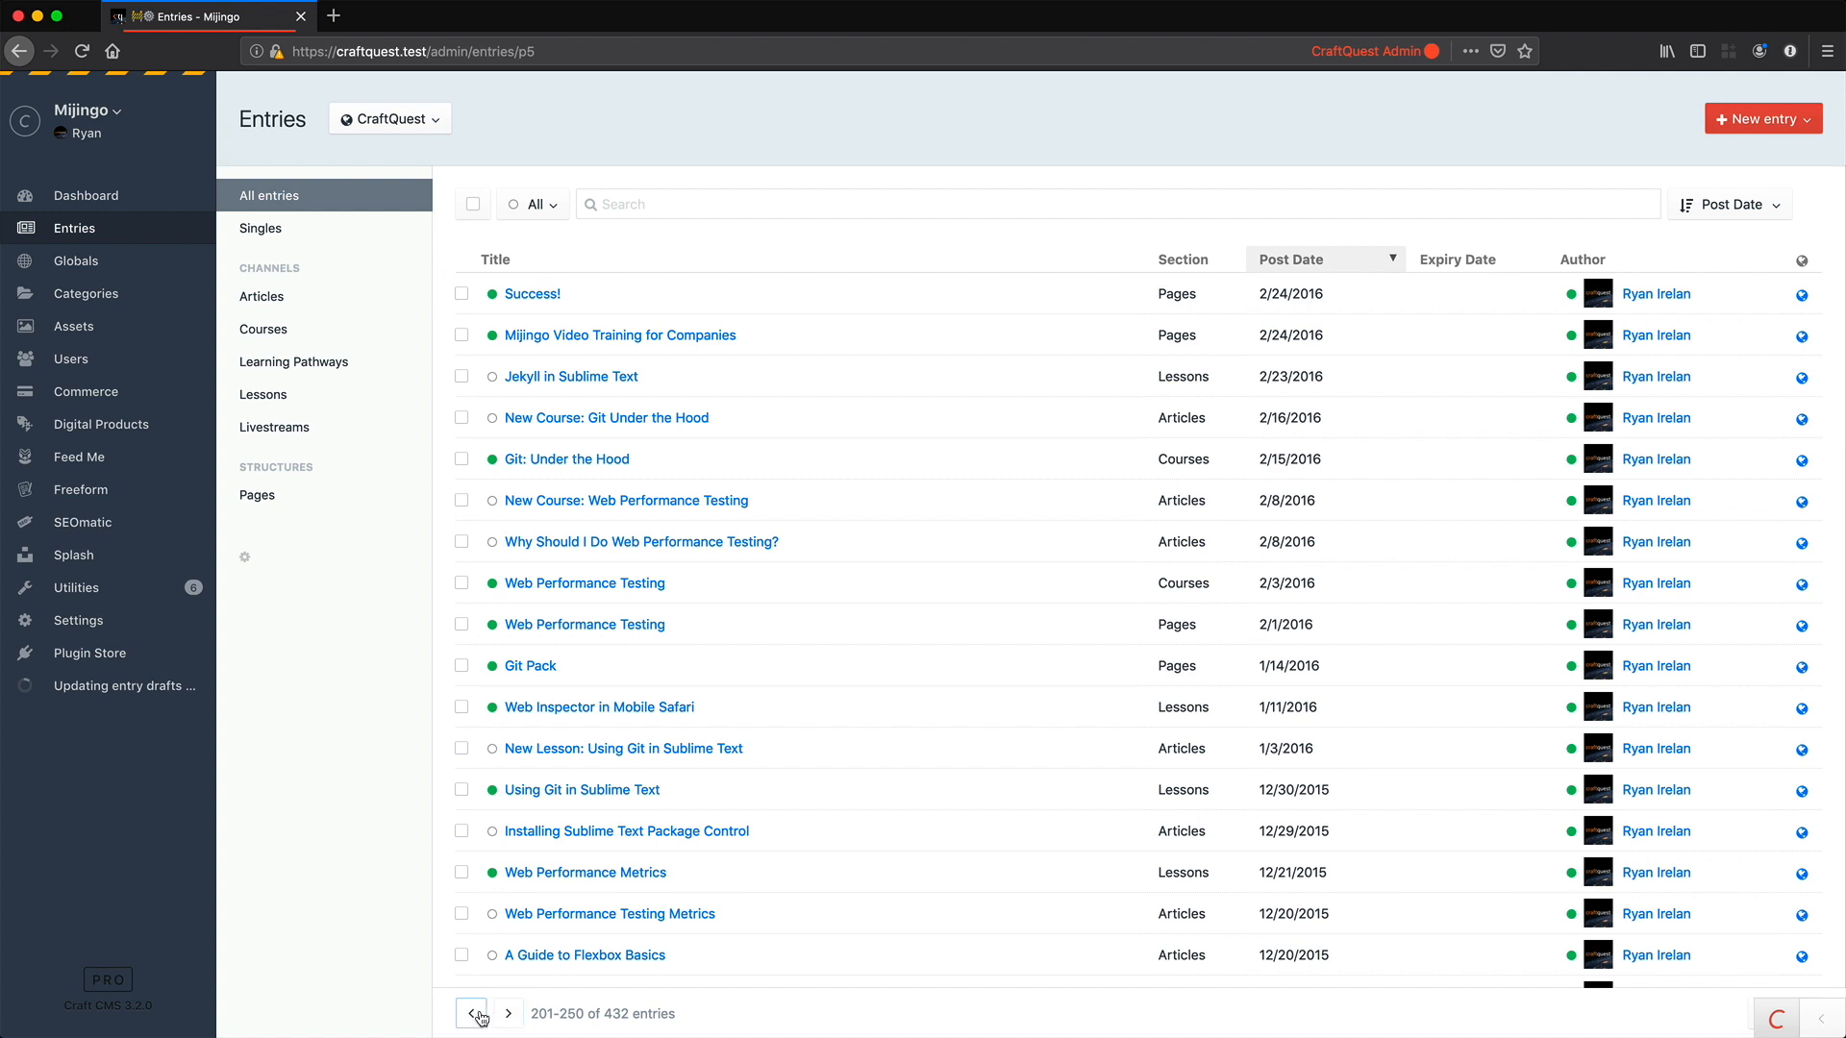
click(473, 1015)
click(509, 1015)
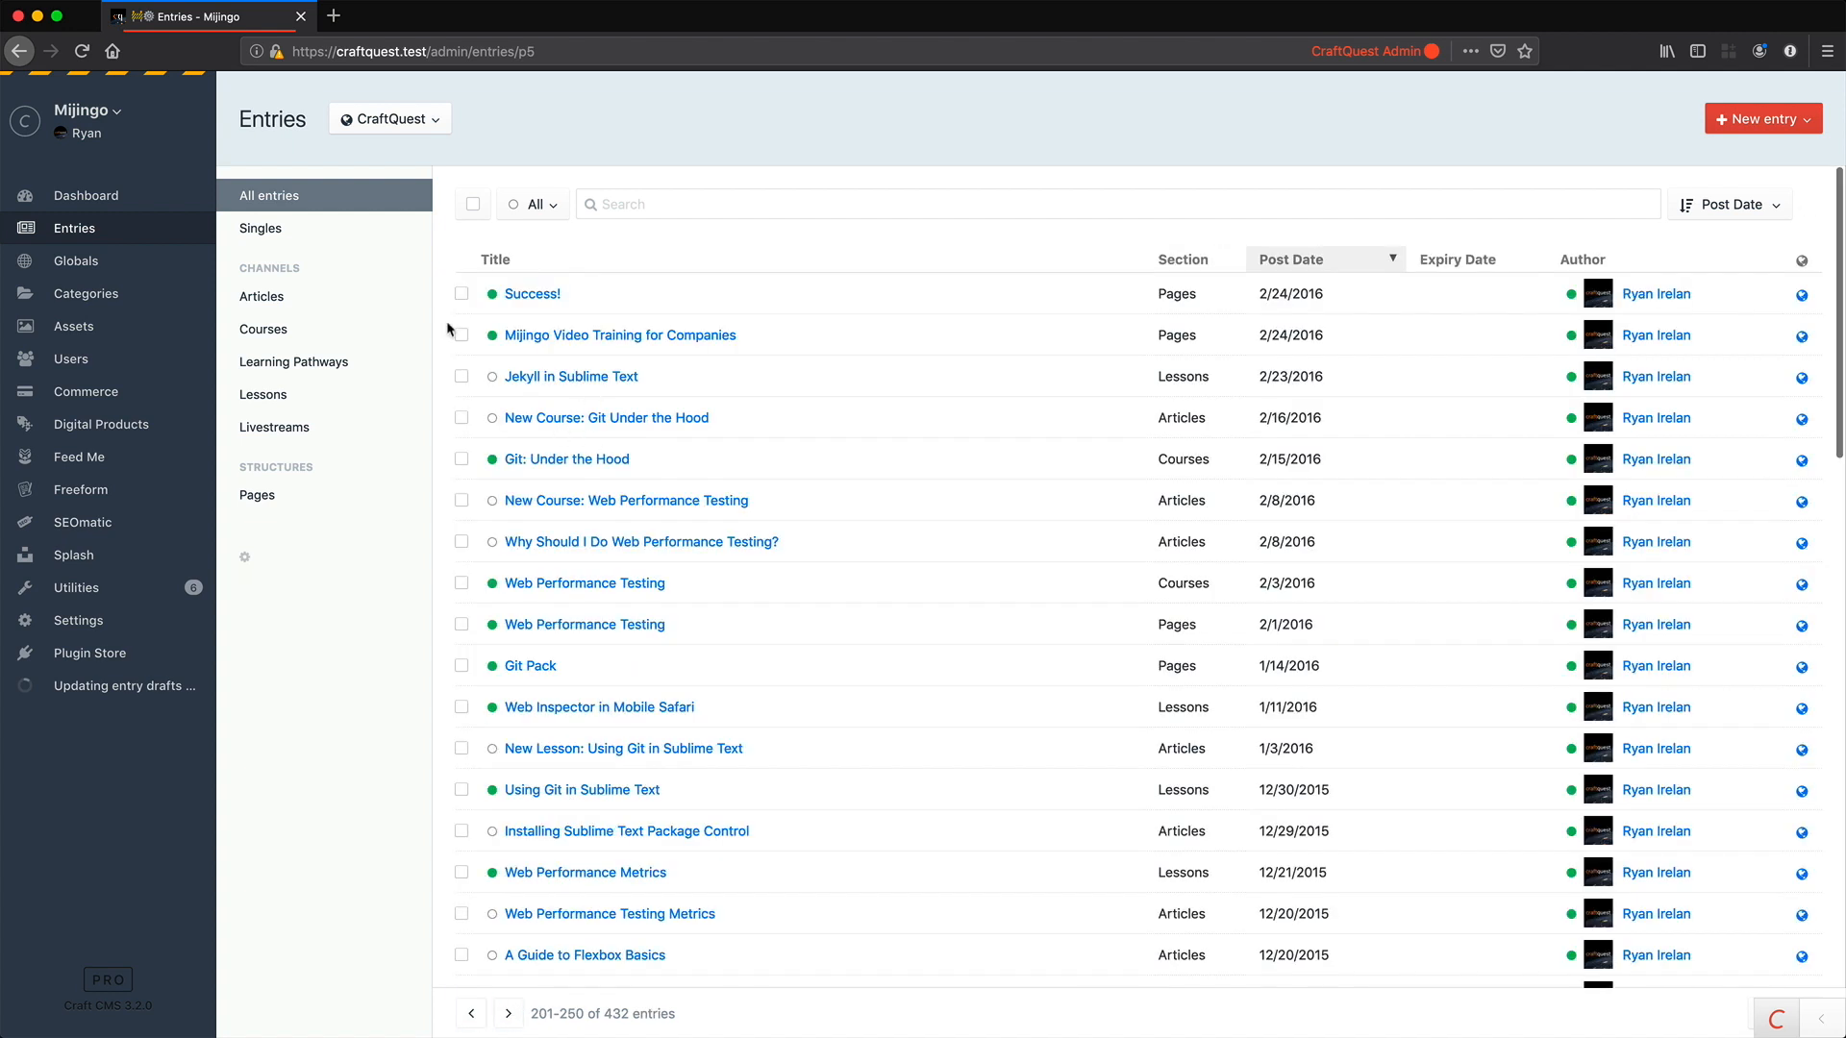
Step: Open the Courses entries, view their second page, and look through the full first page
click(287, 324)
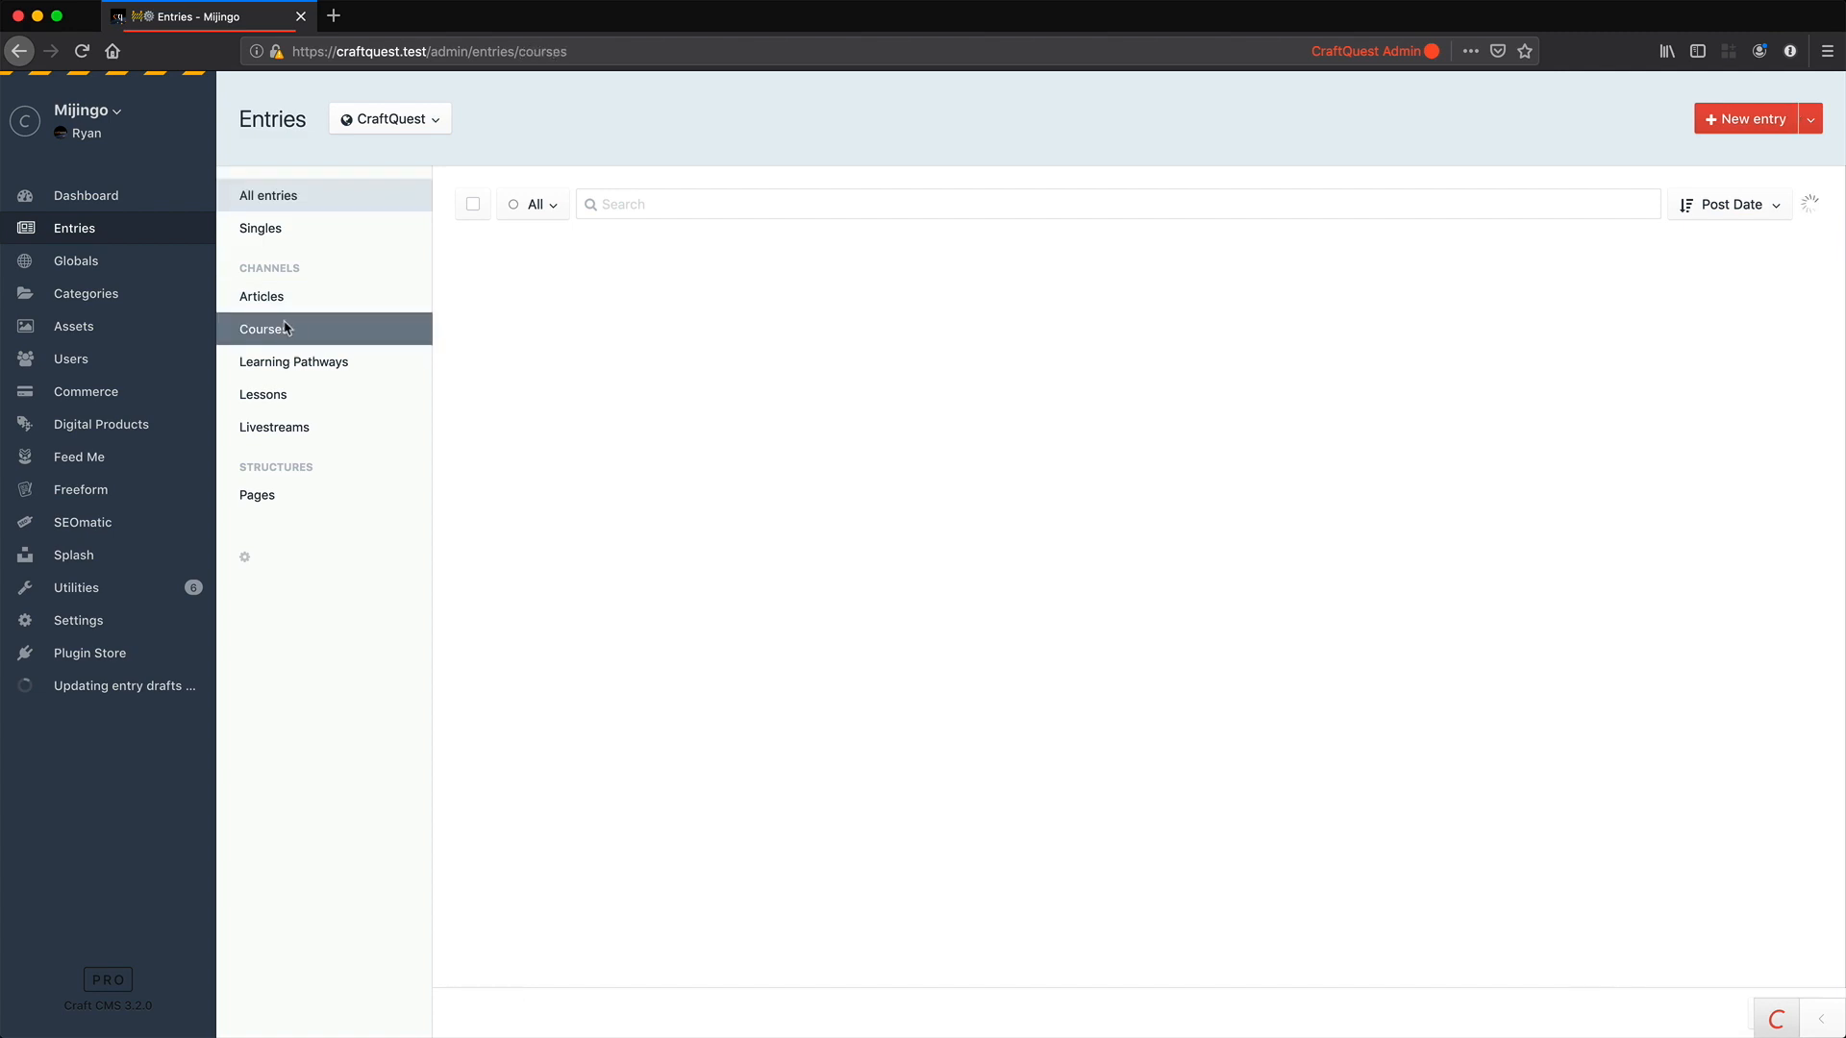
click(510, 1013)
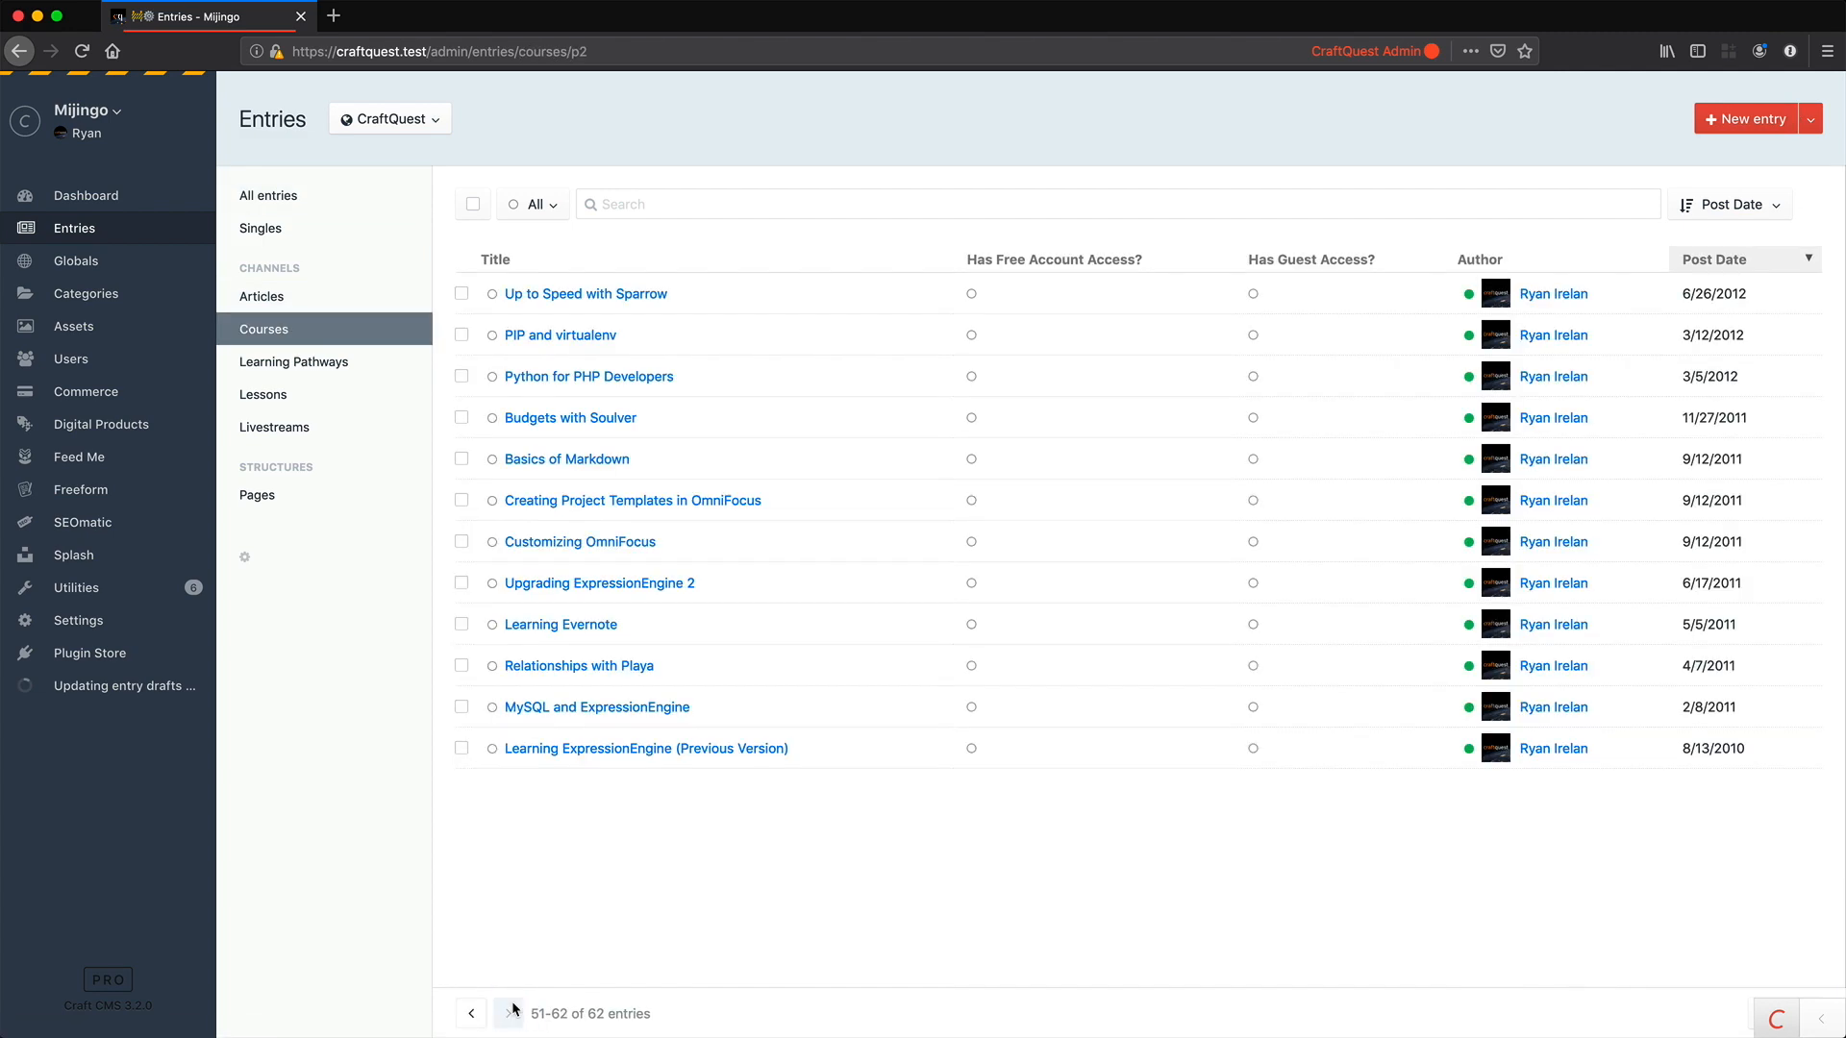
click(473, 1014)
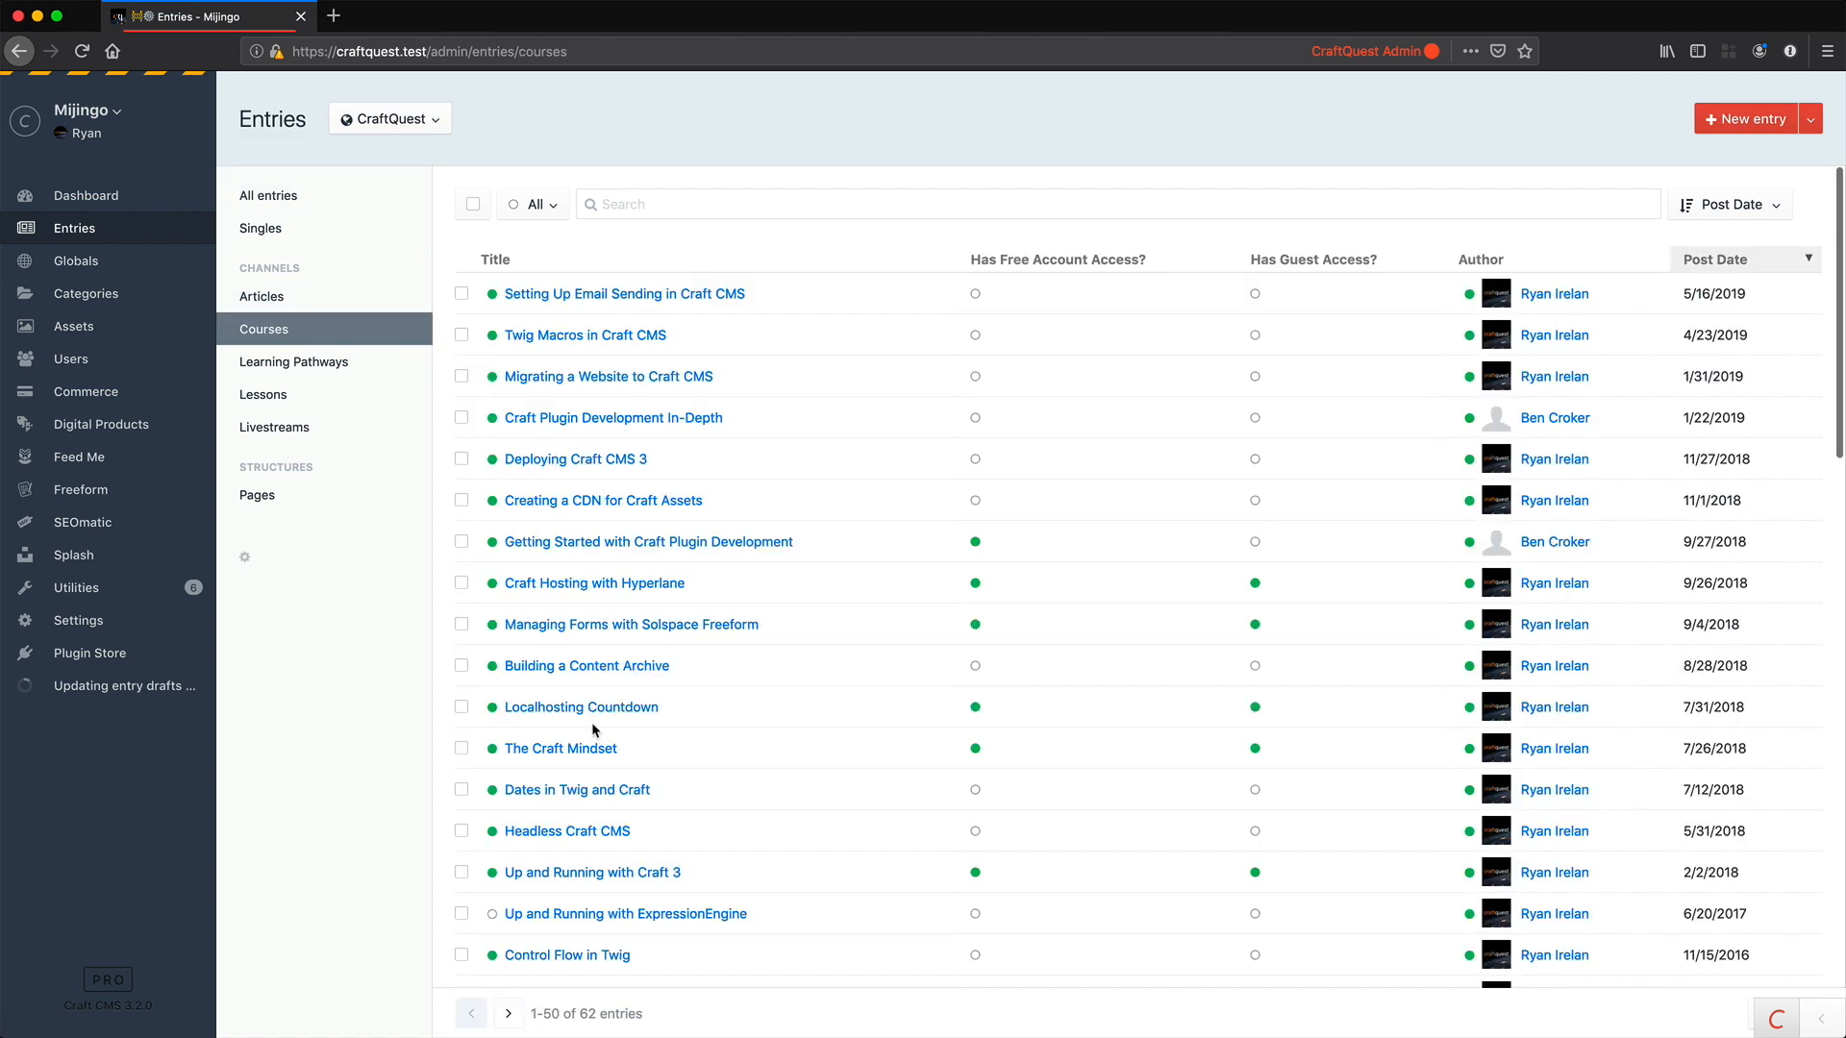
scroll(596, 730, down, 15)
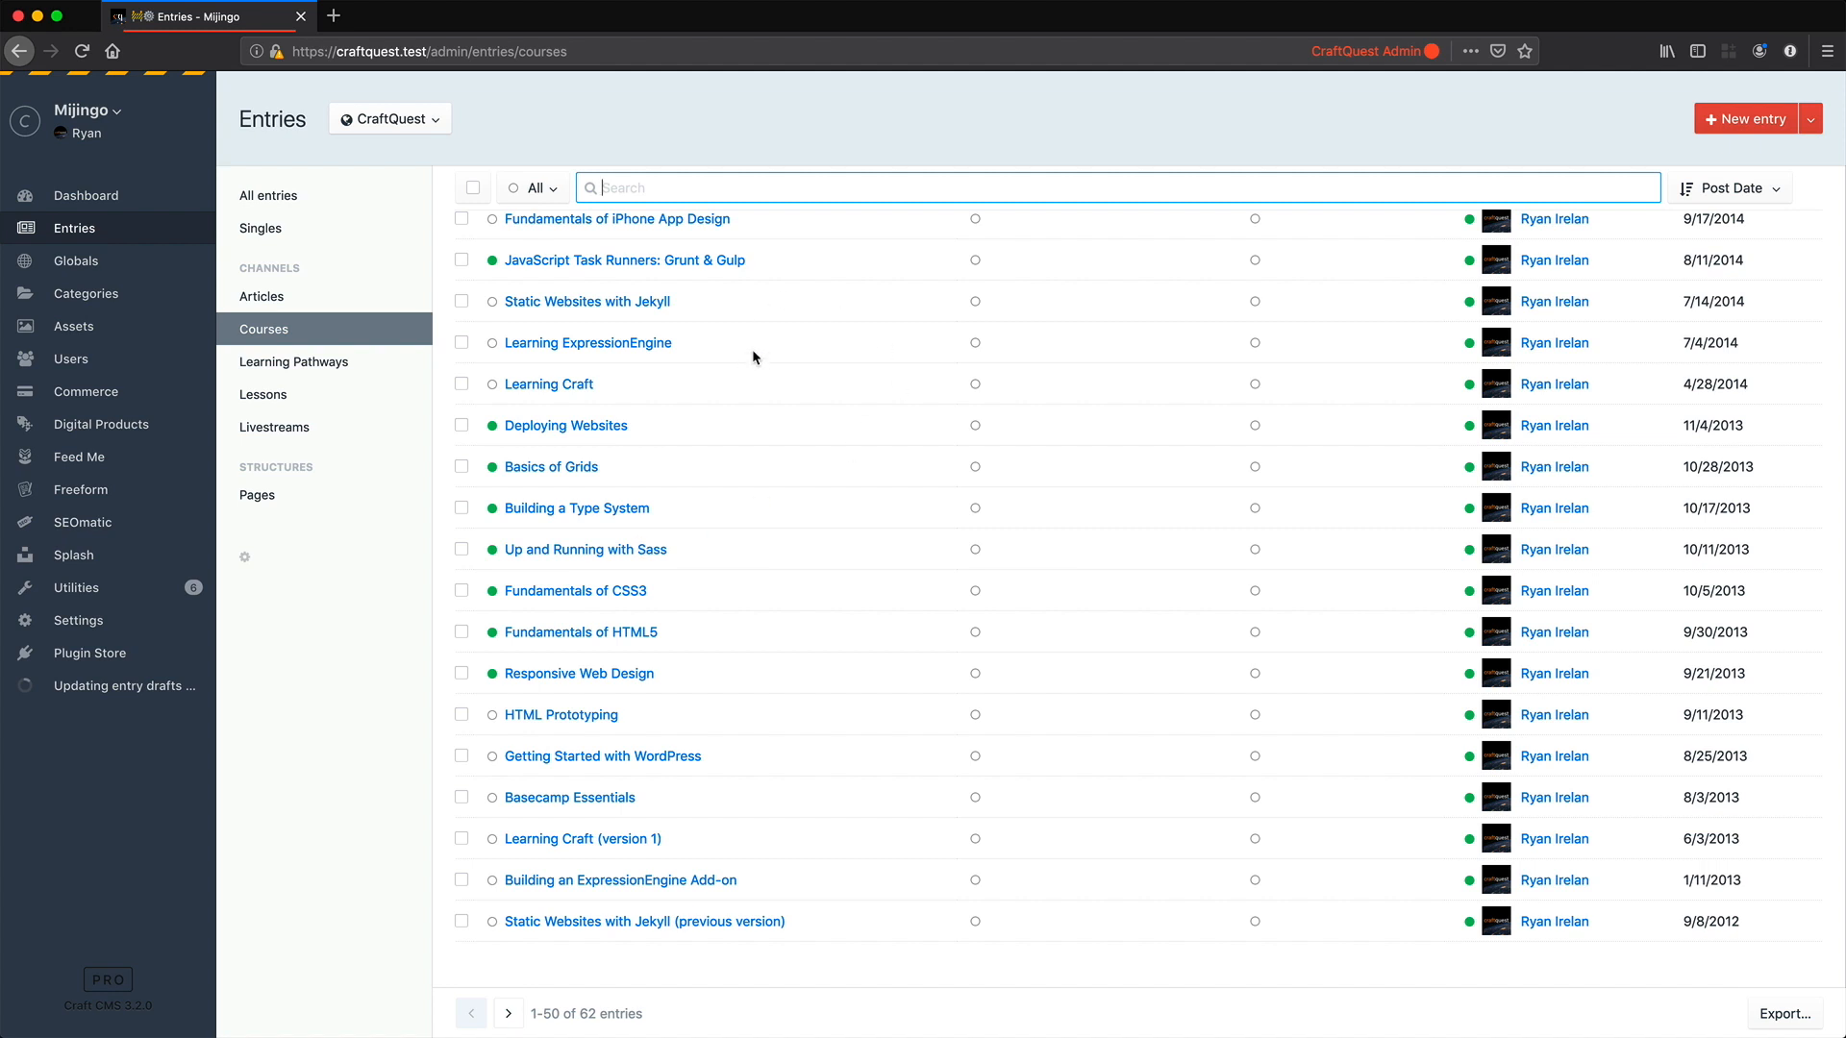
scroll(751, 349, up, 15)
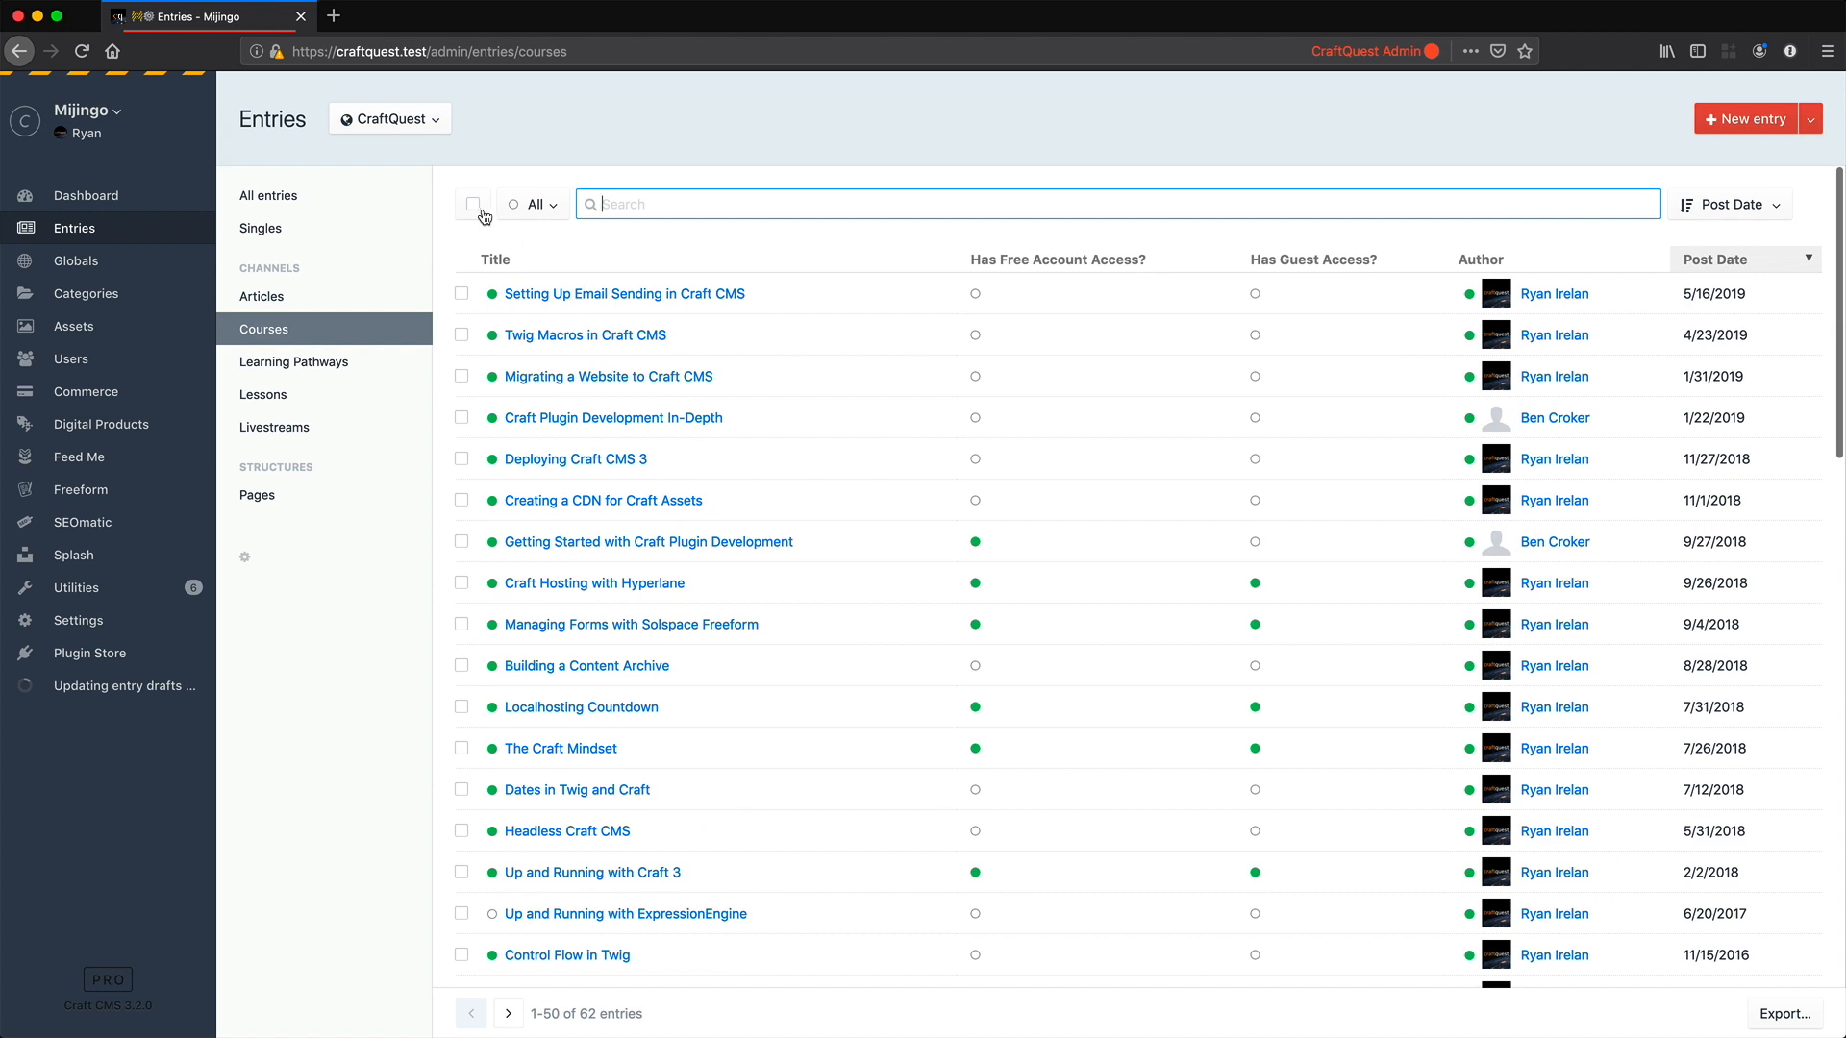
Step: Export the Courses entries as CSV with no limit and open entries.csv in Numbers
click(1793, 1025)
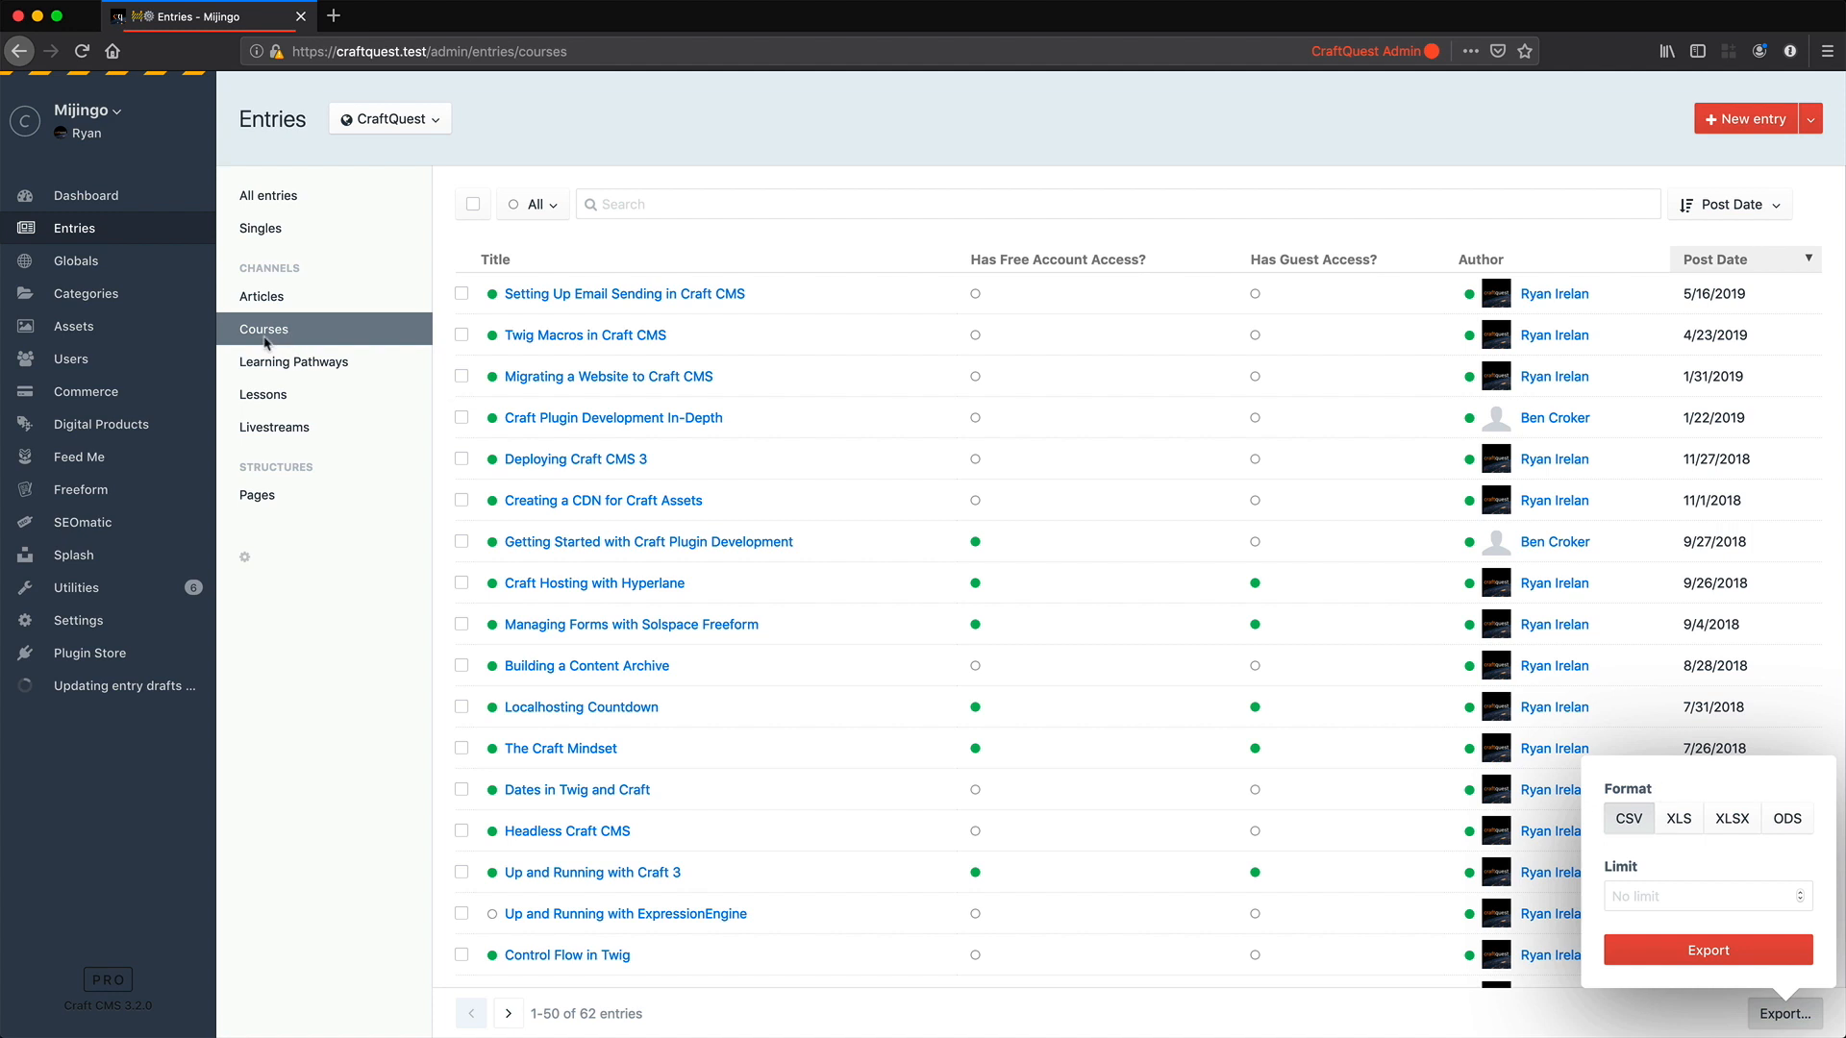
click(1721, 886)
click(1726, 950)
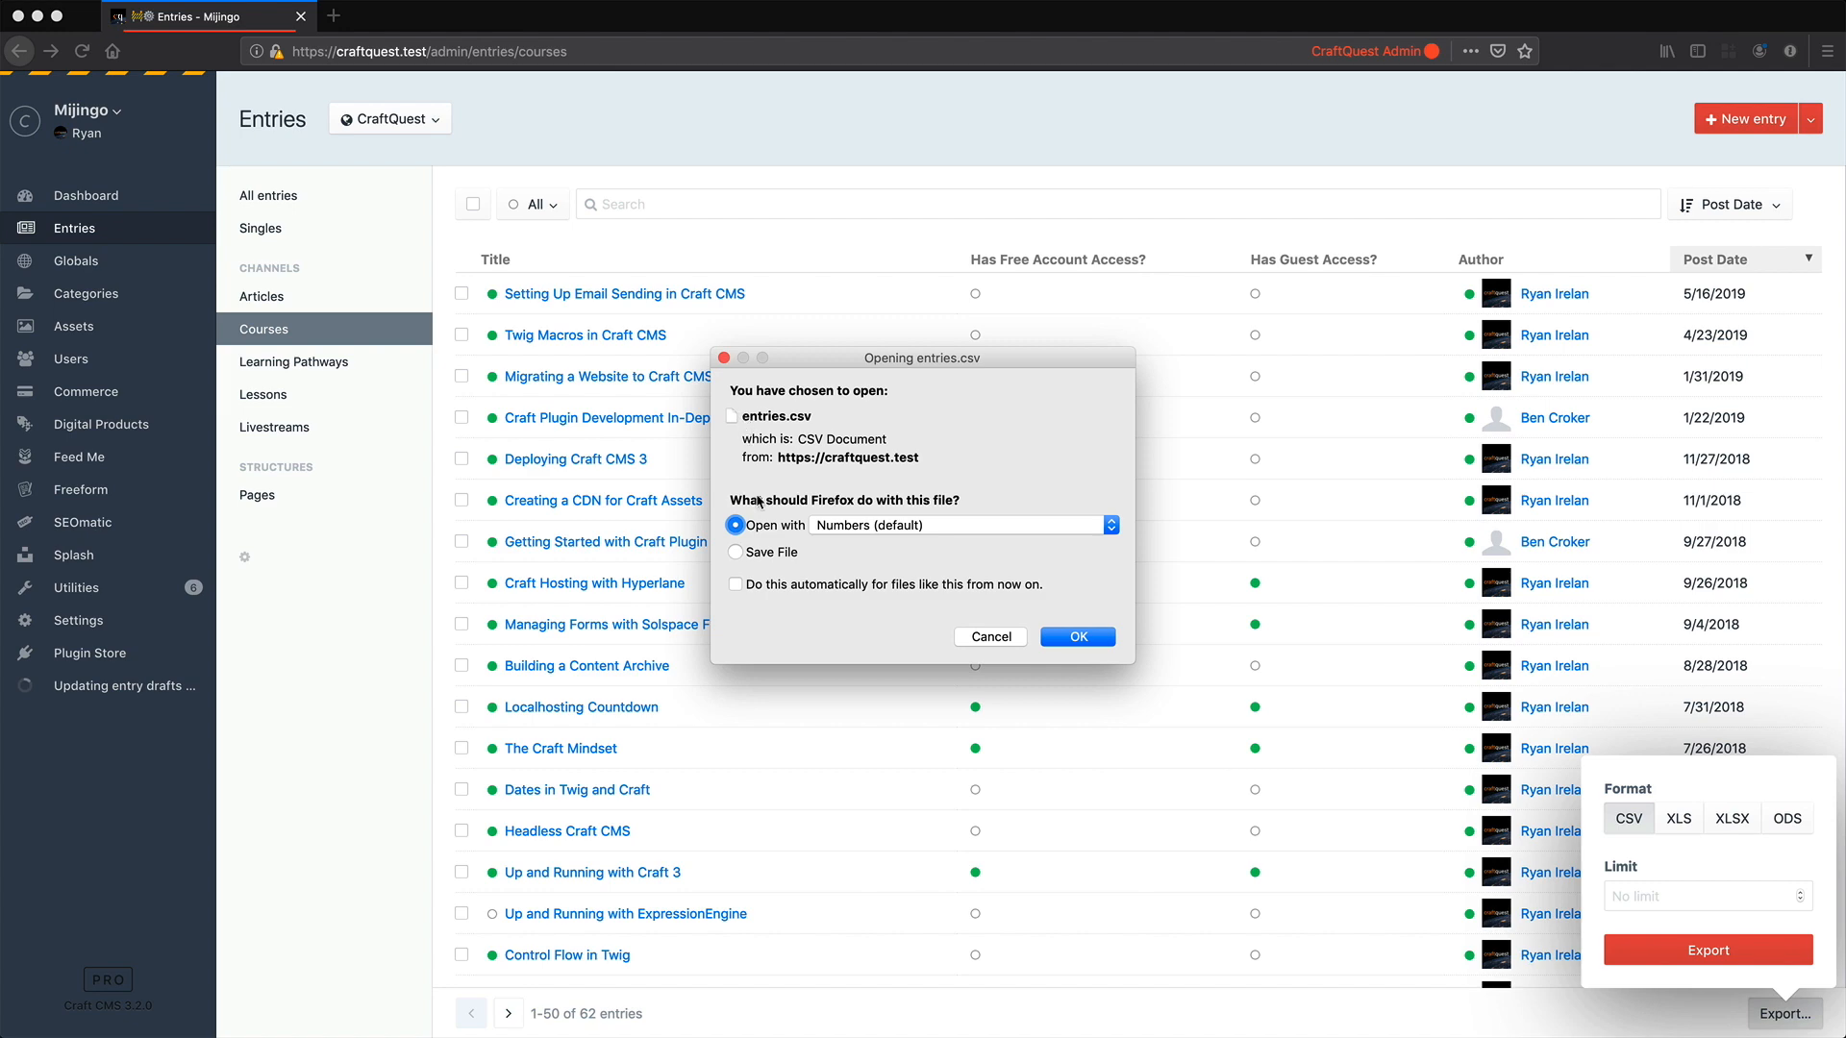
click(1078, 636)
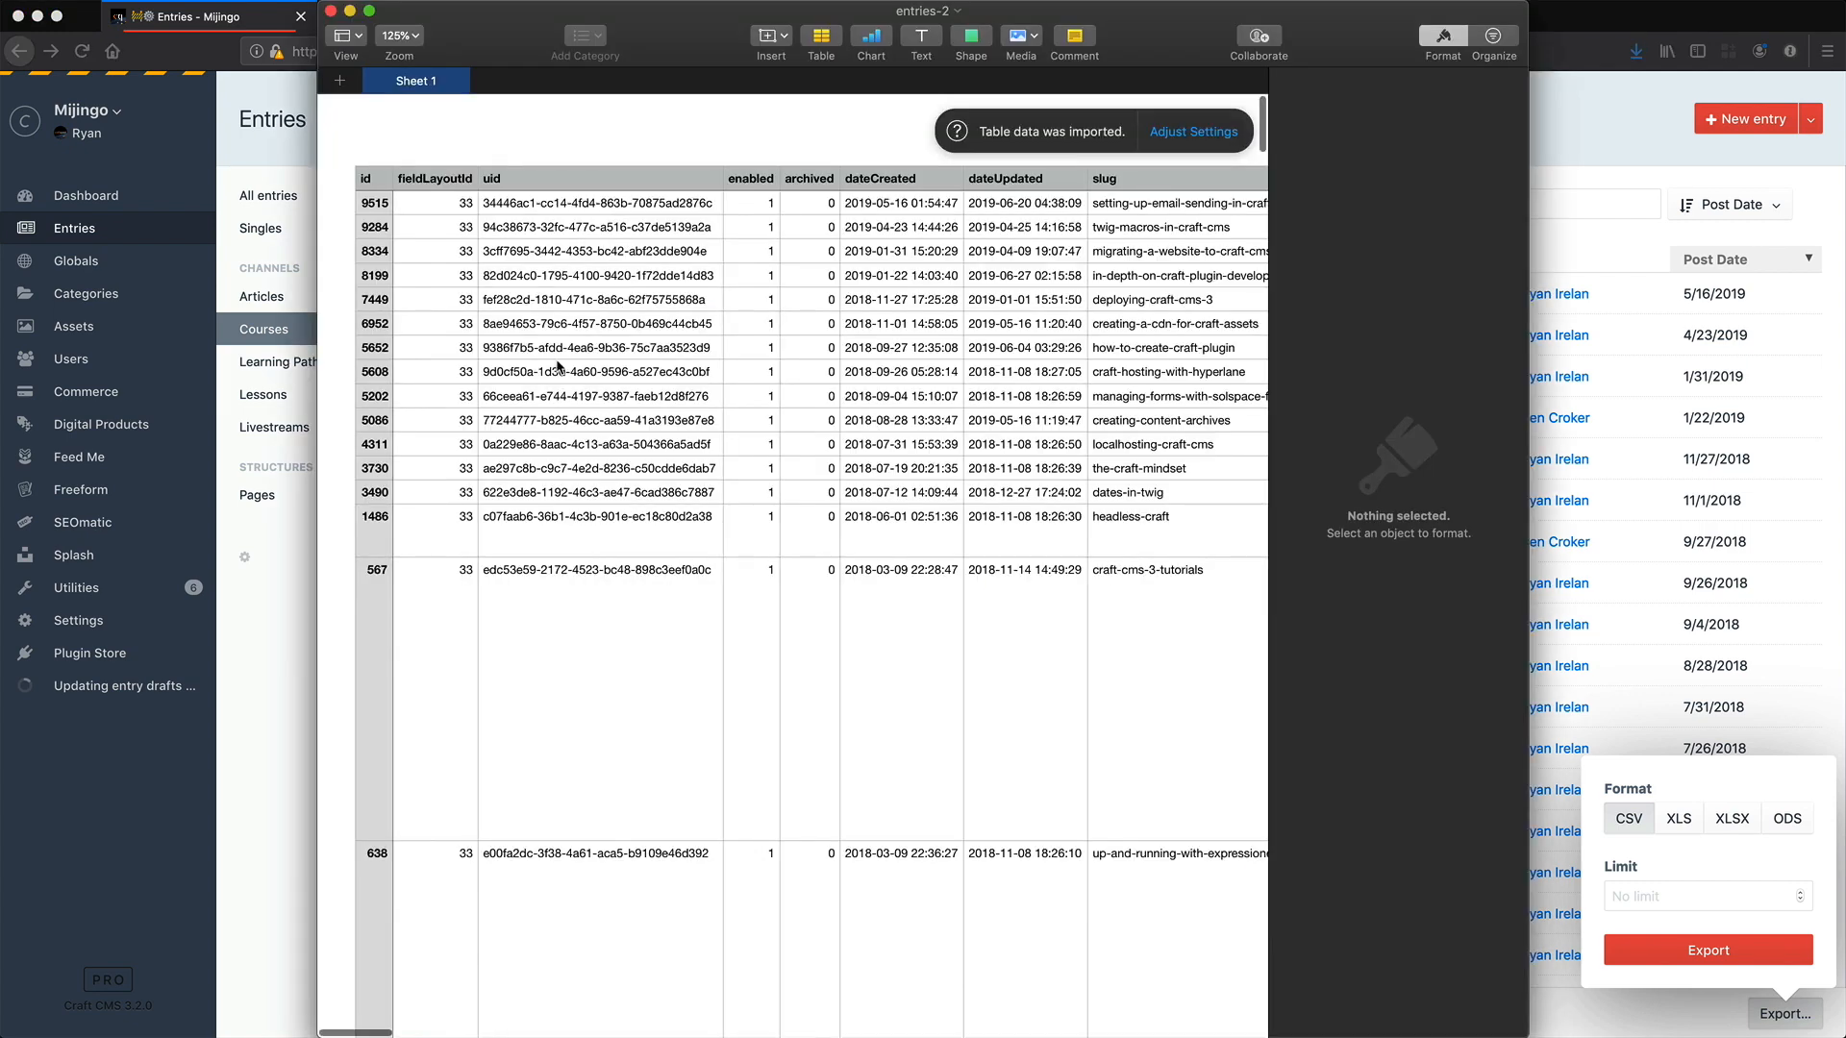
Step: Show the exported spreadsheet in full screen and examine its rows and columns through the title field
scroll(558, 363, down, 10)
scroll(557, 366, up, 10)
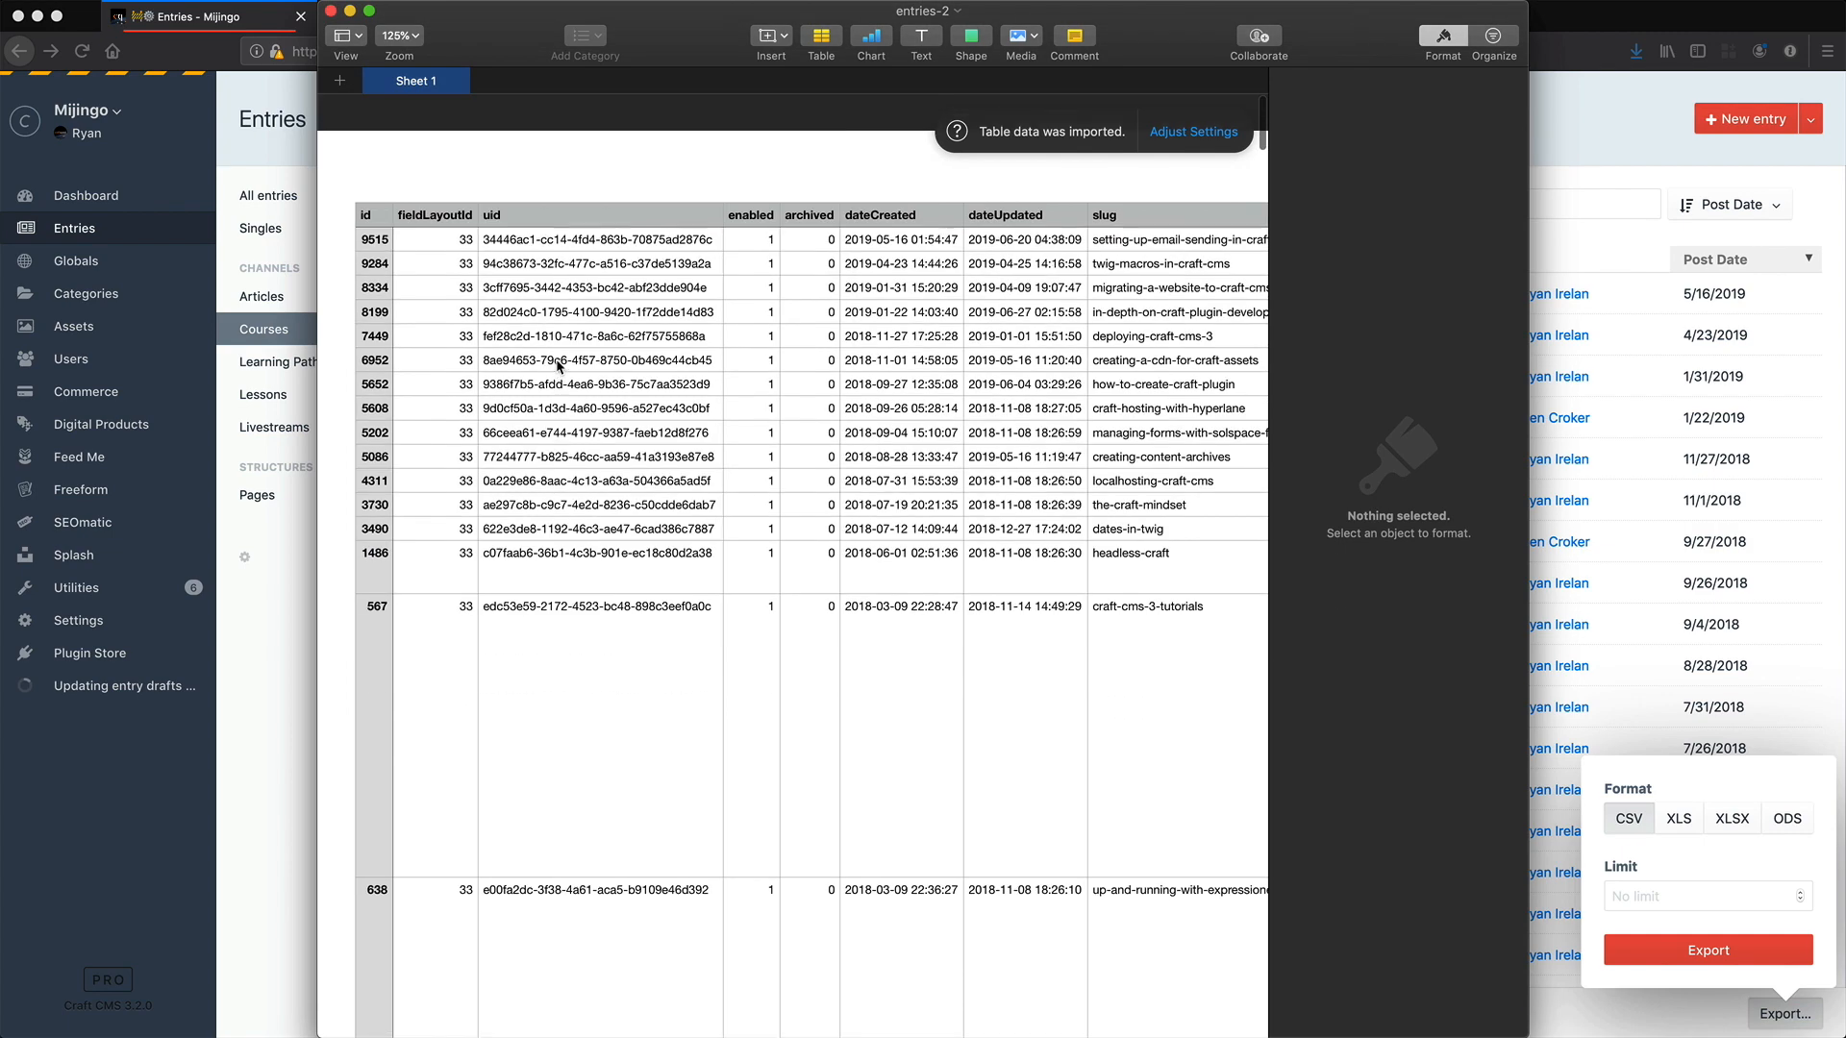
key(ctrl+super+f)
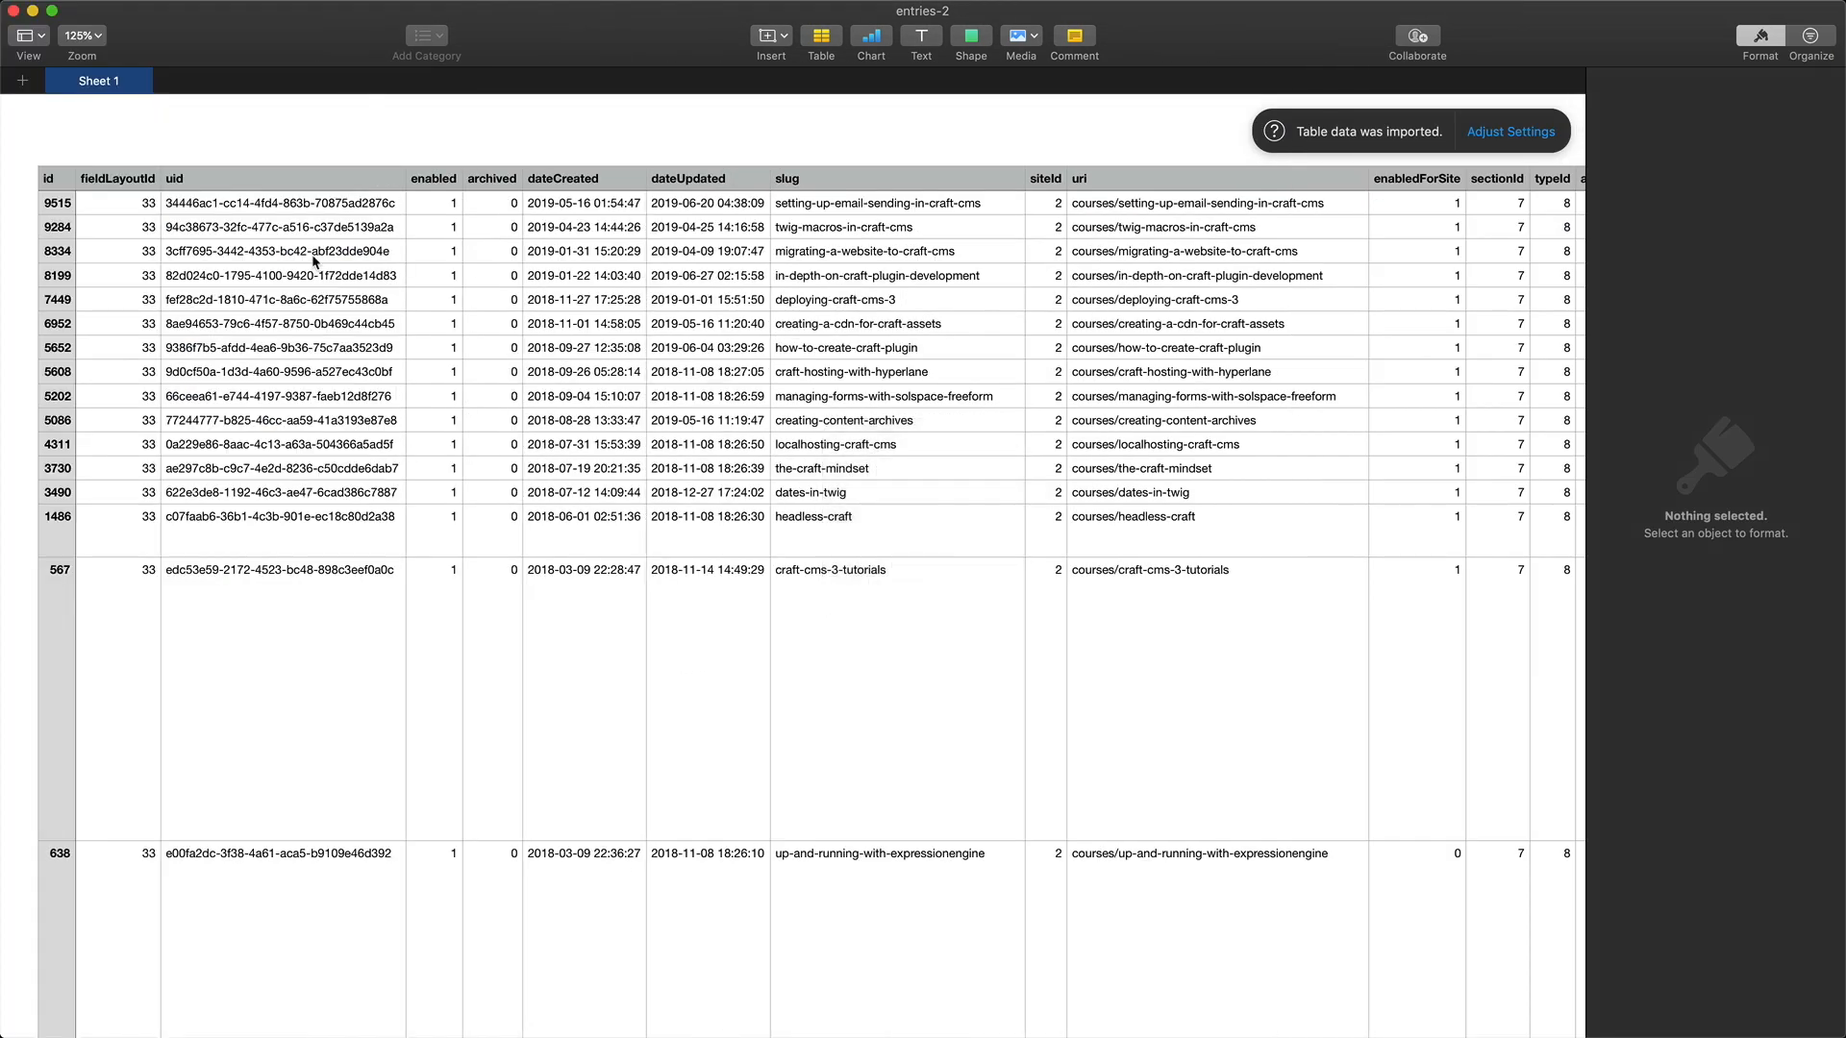
scroll(654, 296, right, 10)
scroll(654, 296, right, 3)
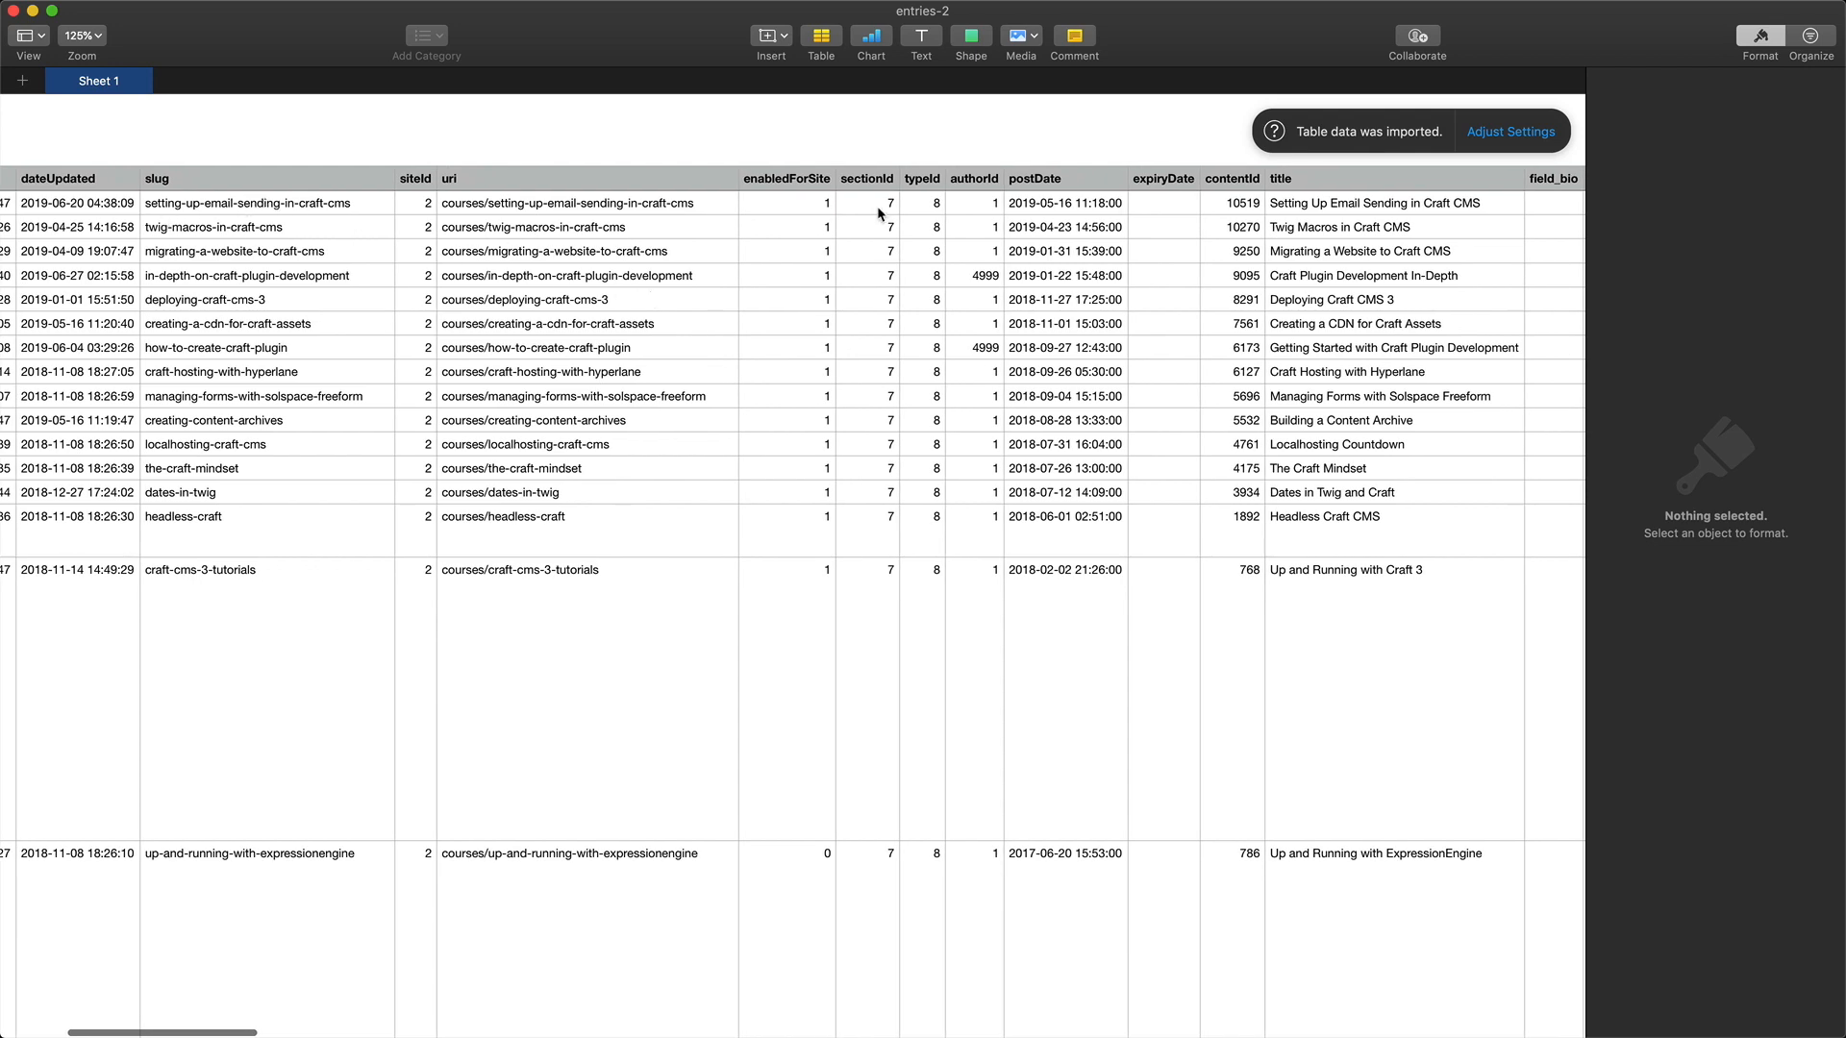
Step: Examine the remaining field columns of the exported spreadsheet, return to the first column, and close the spreadsheet
scroll(880, 216, right, 6)
scroll(1157, 243, right, 10)
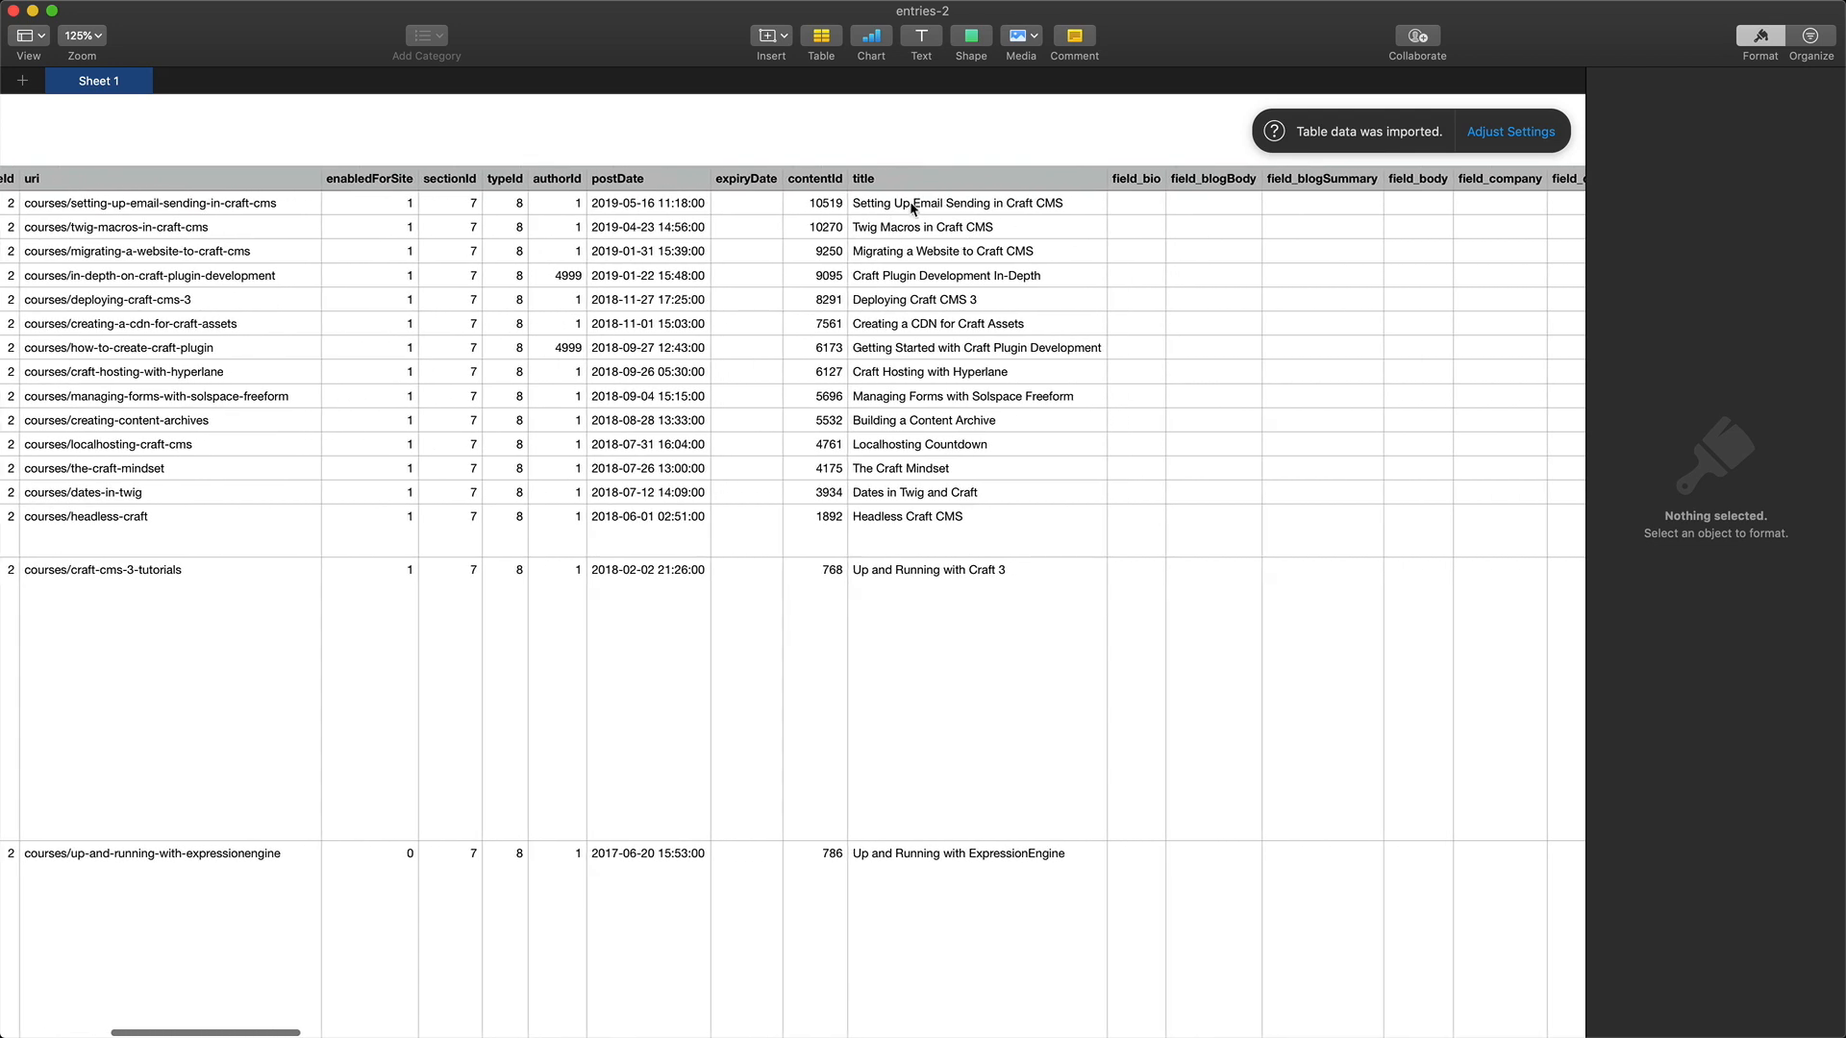
click(961, 203)
scroll(1027, 234, right, 20)
scroll(1026, 234, right, 20)
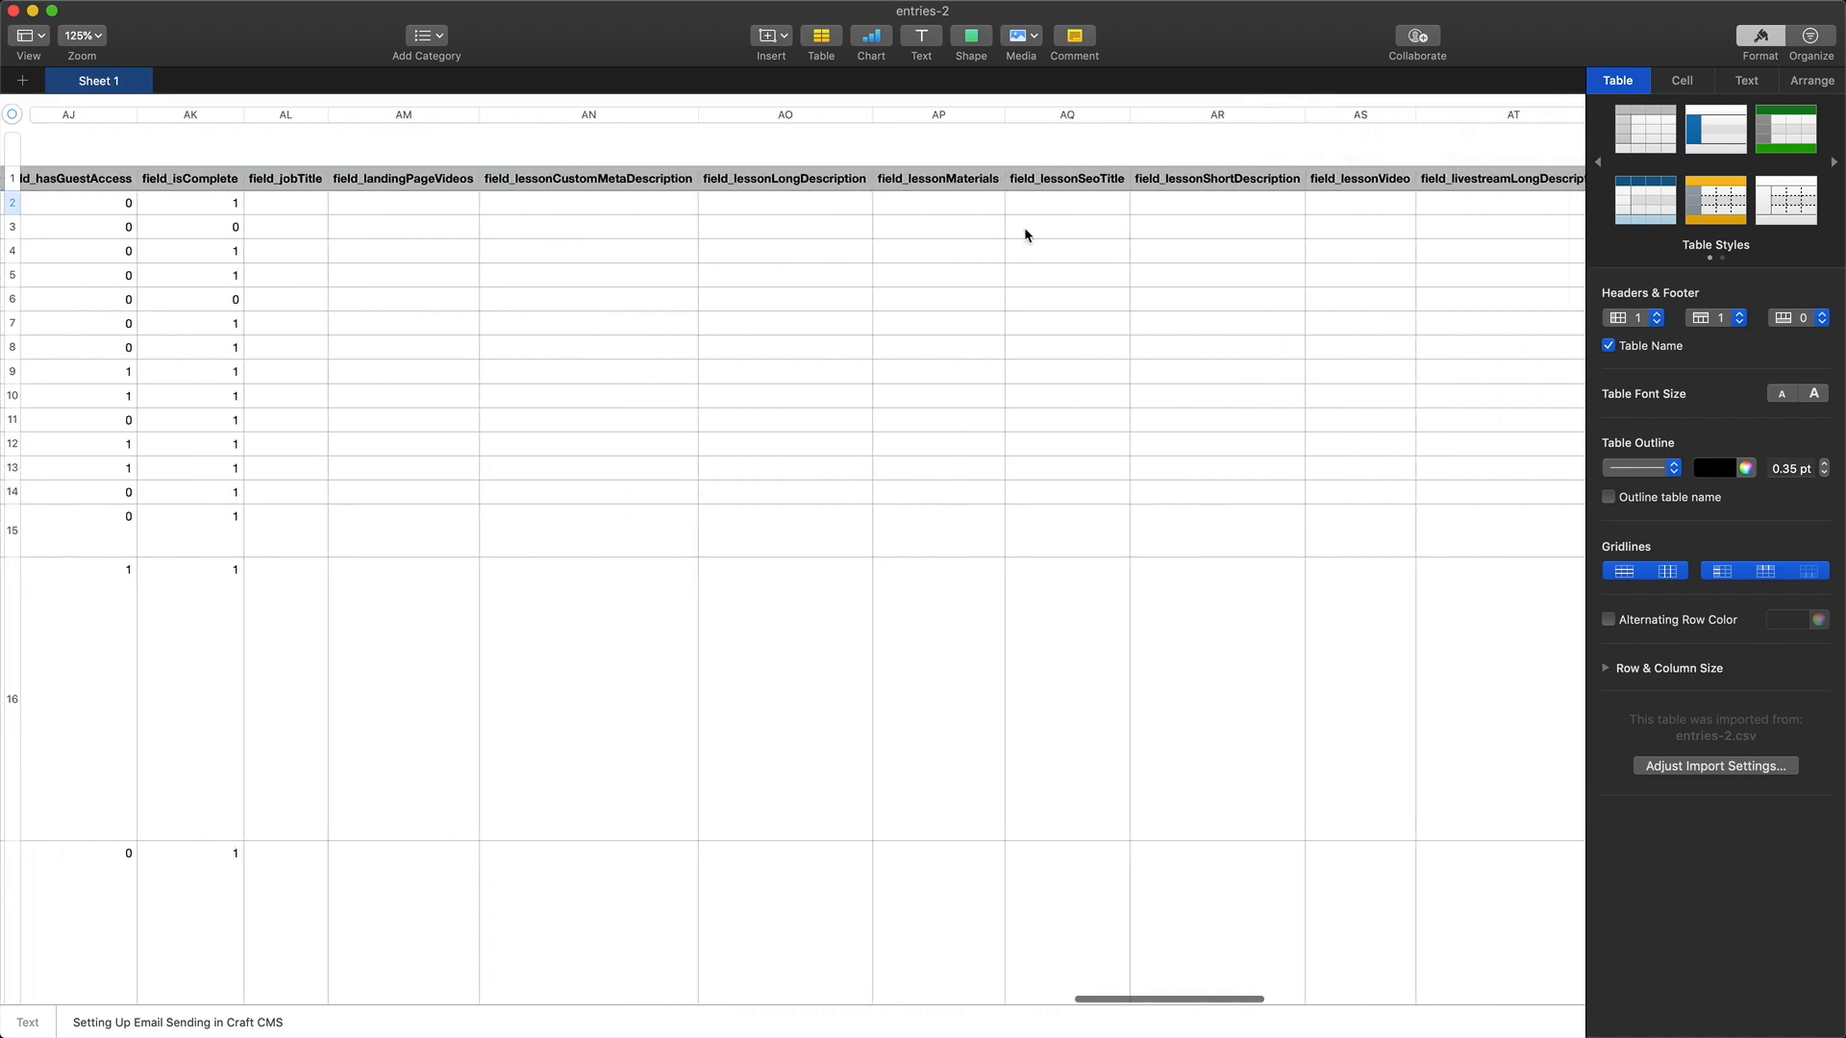
scroll(1024, 227, left, 20)
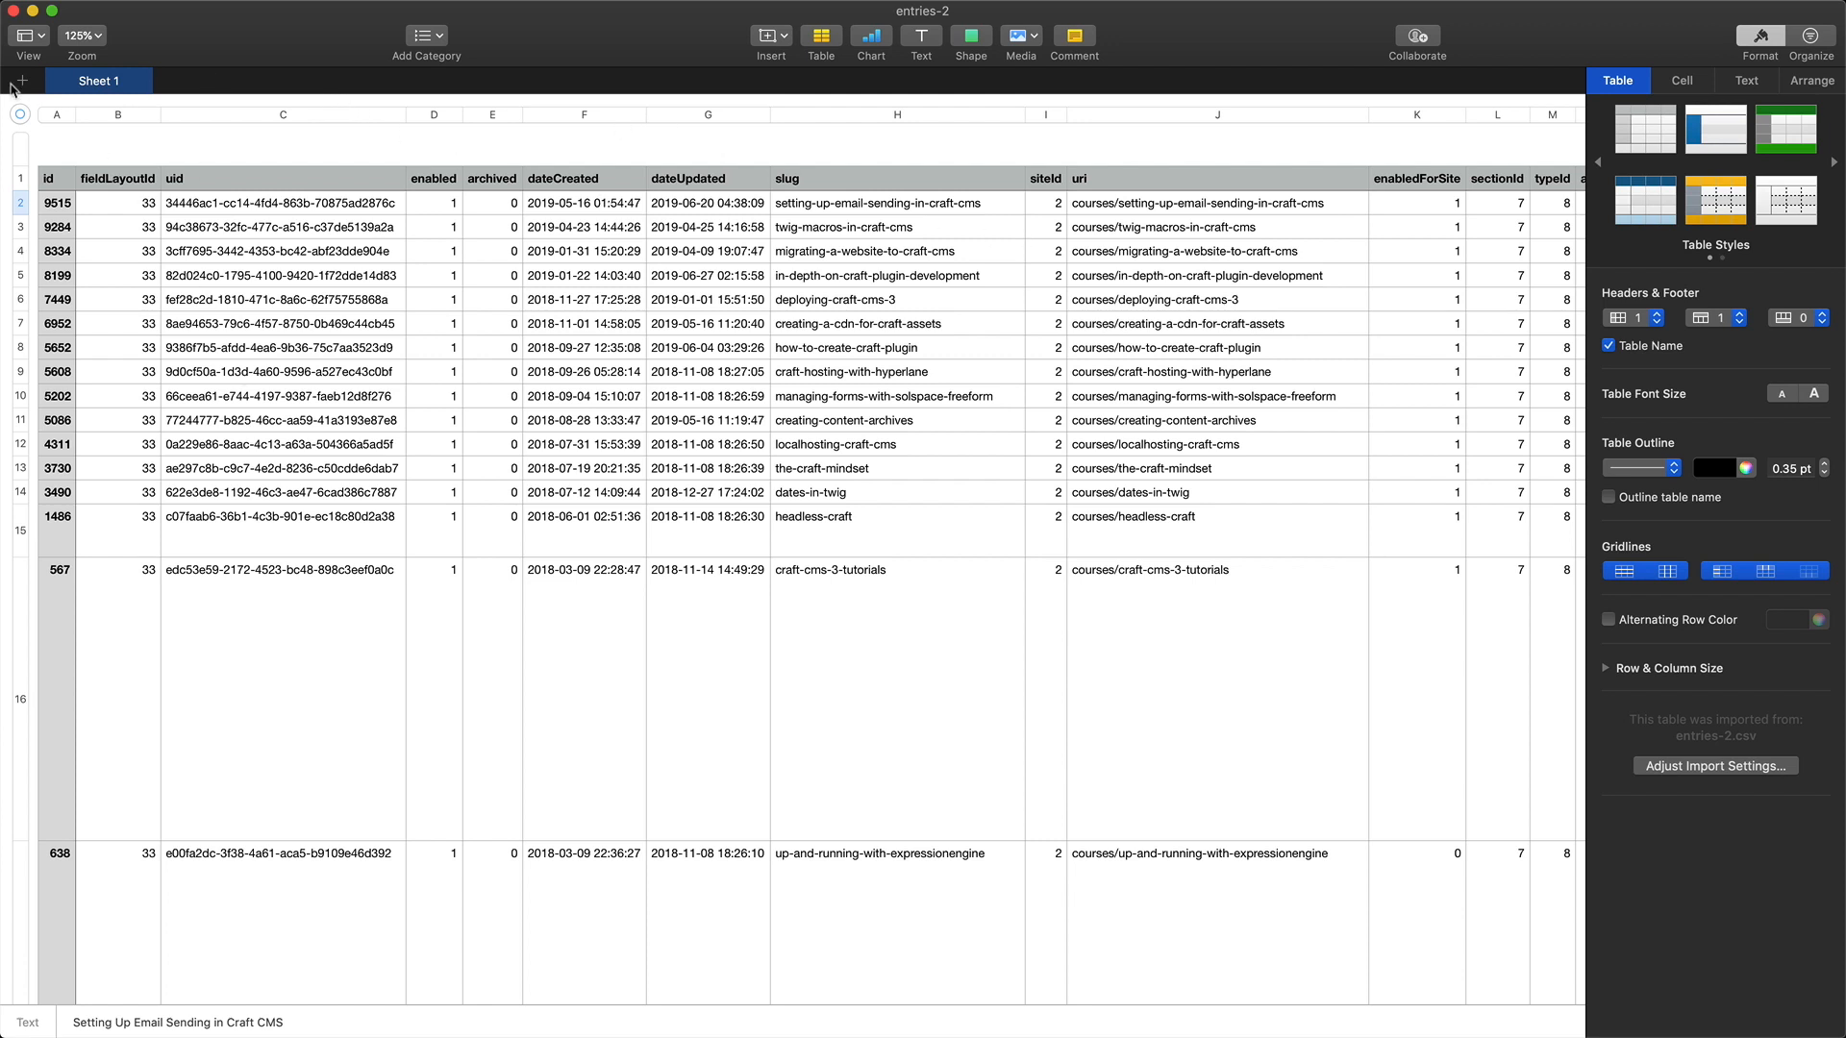
click(13, 10)
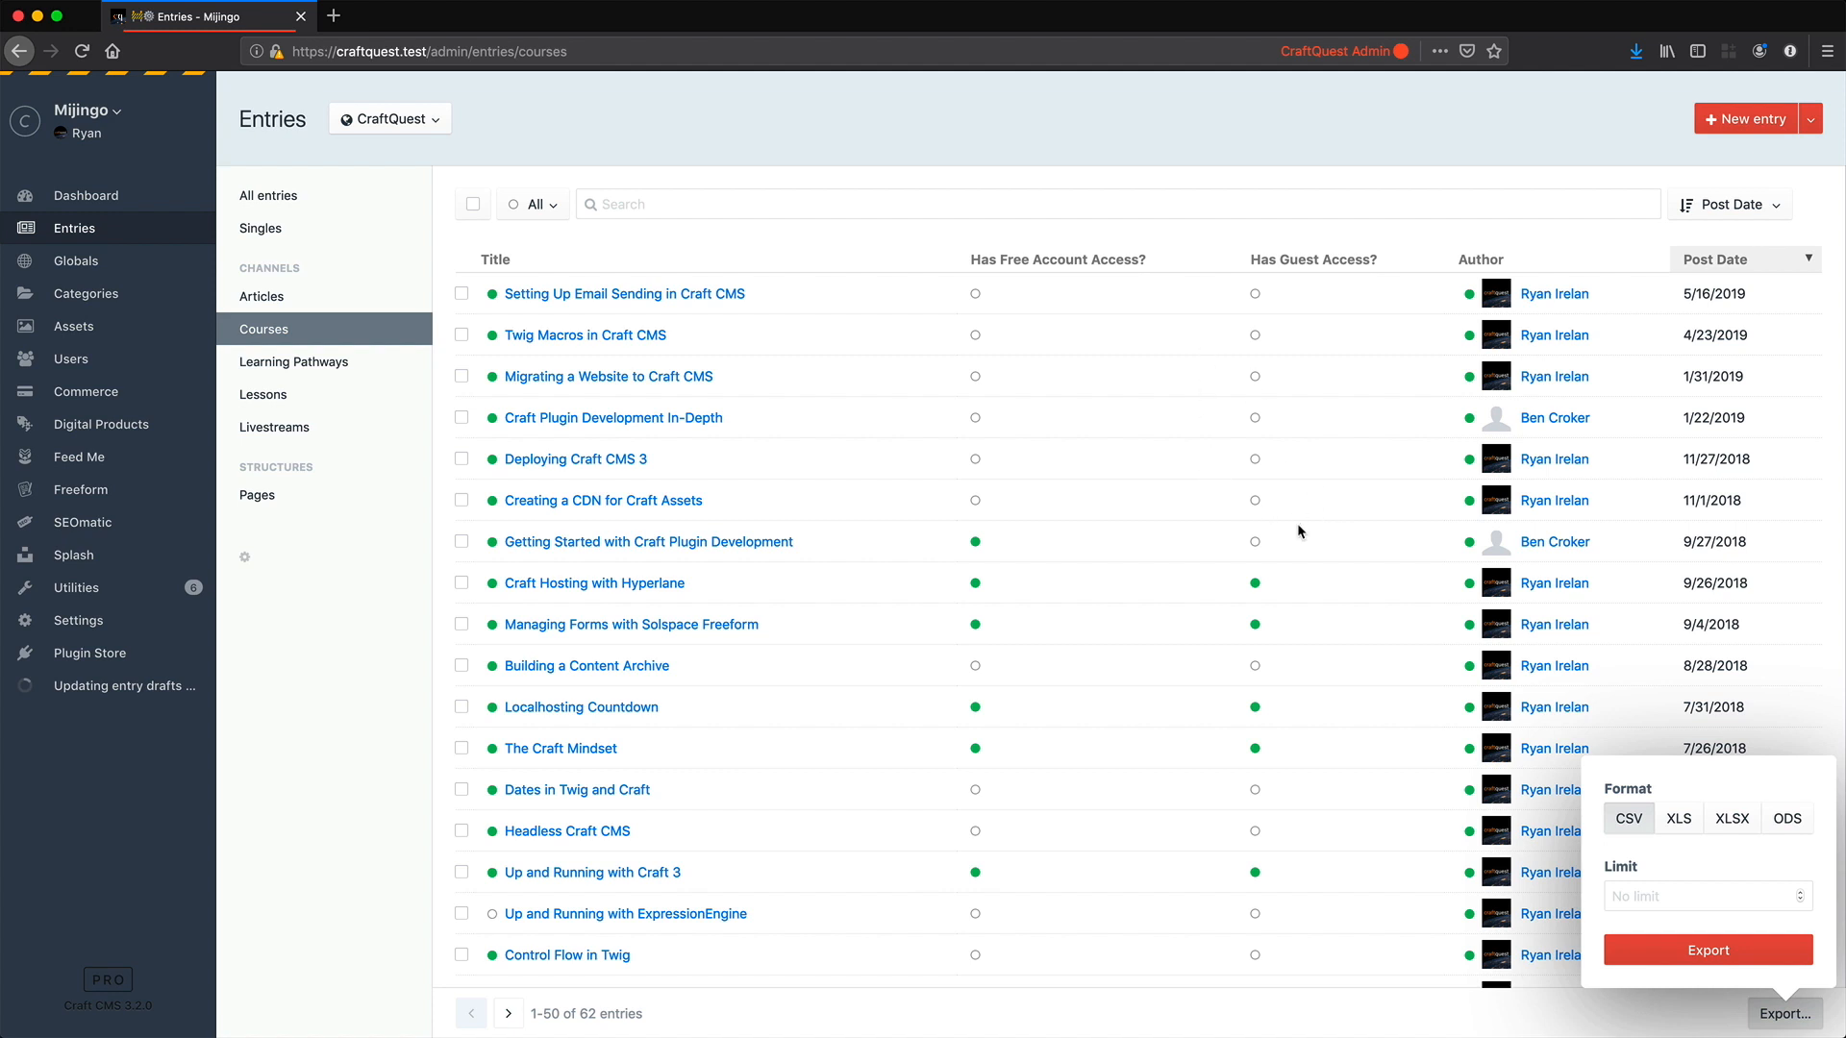
Step: Look through the XLS, XLSX and ODS export formats, return to CSV, and dismiss the export options without exporting
click(1692, 829)
click(1719, 825)
click(1789, 822)
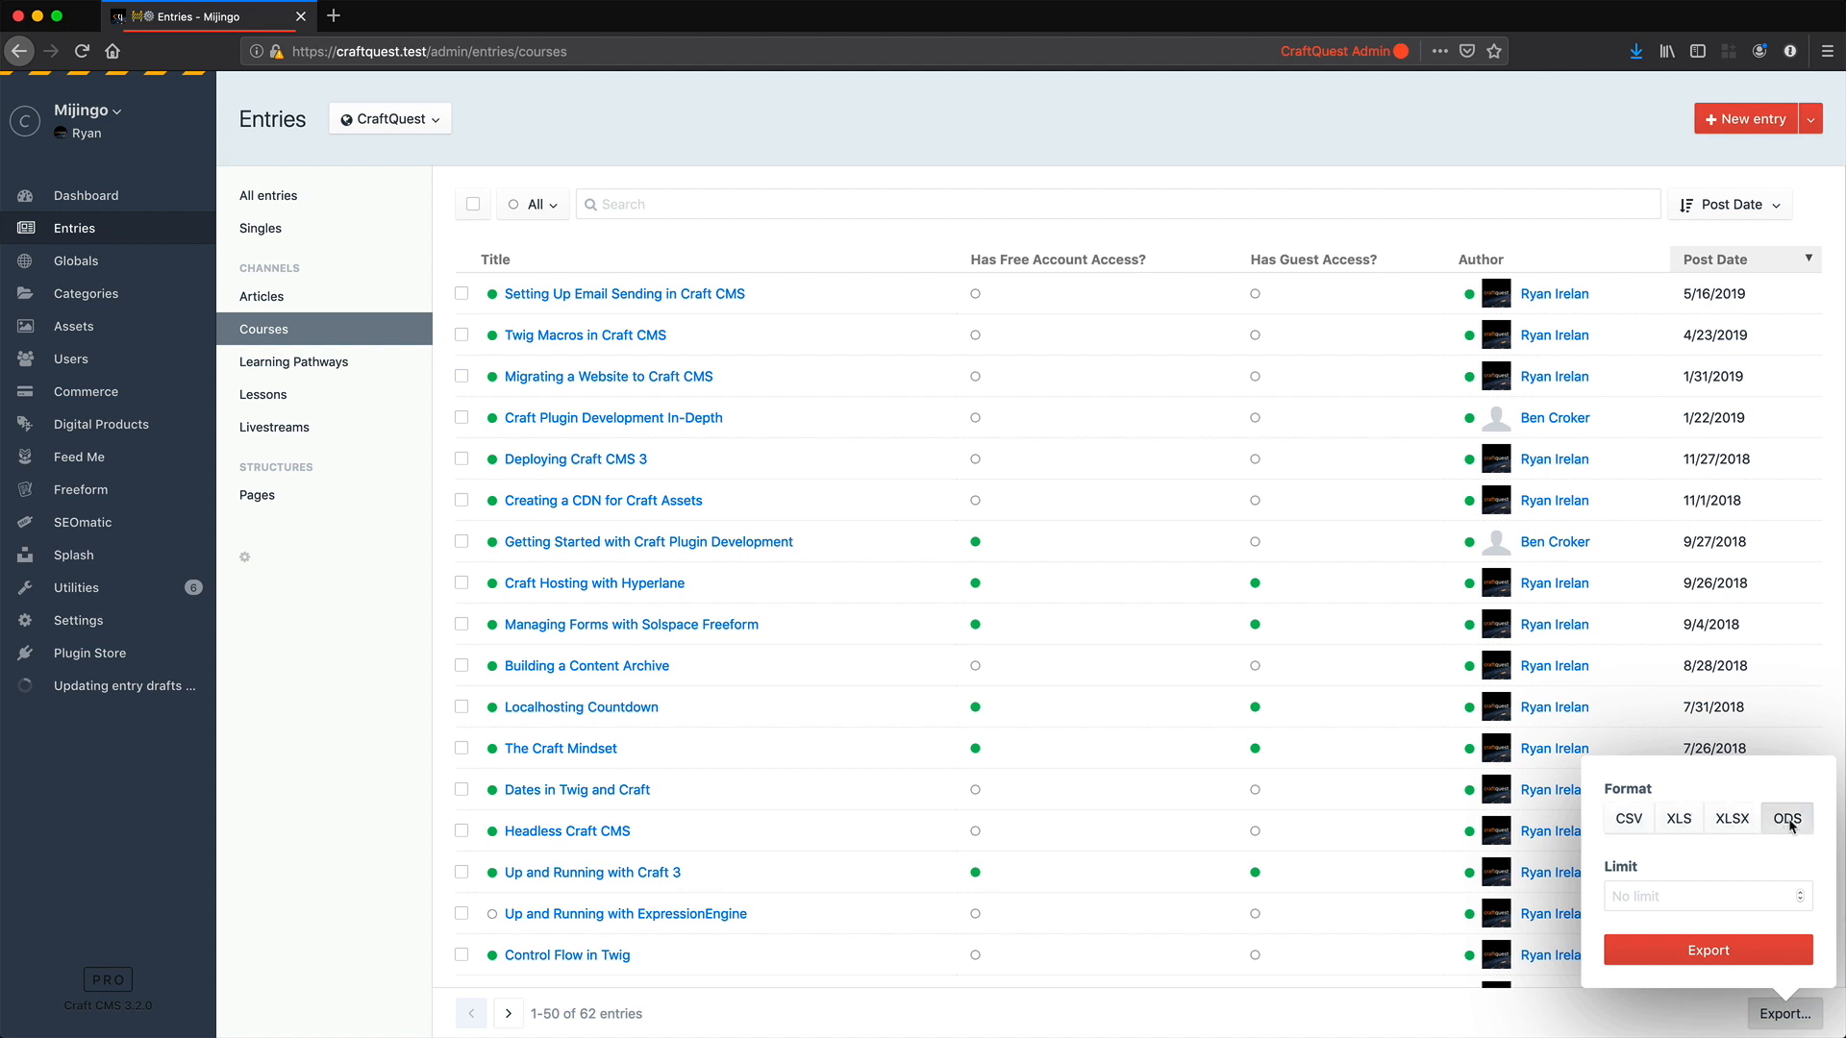
click(1643, 831)
click(1646, 889)
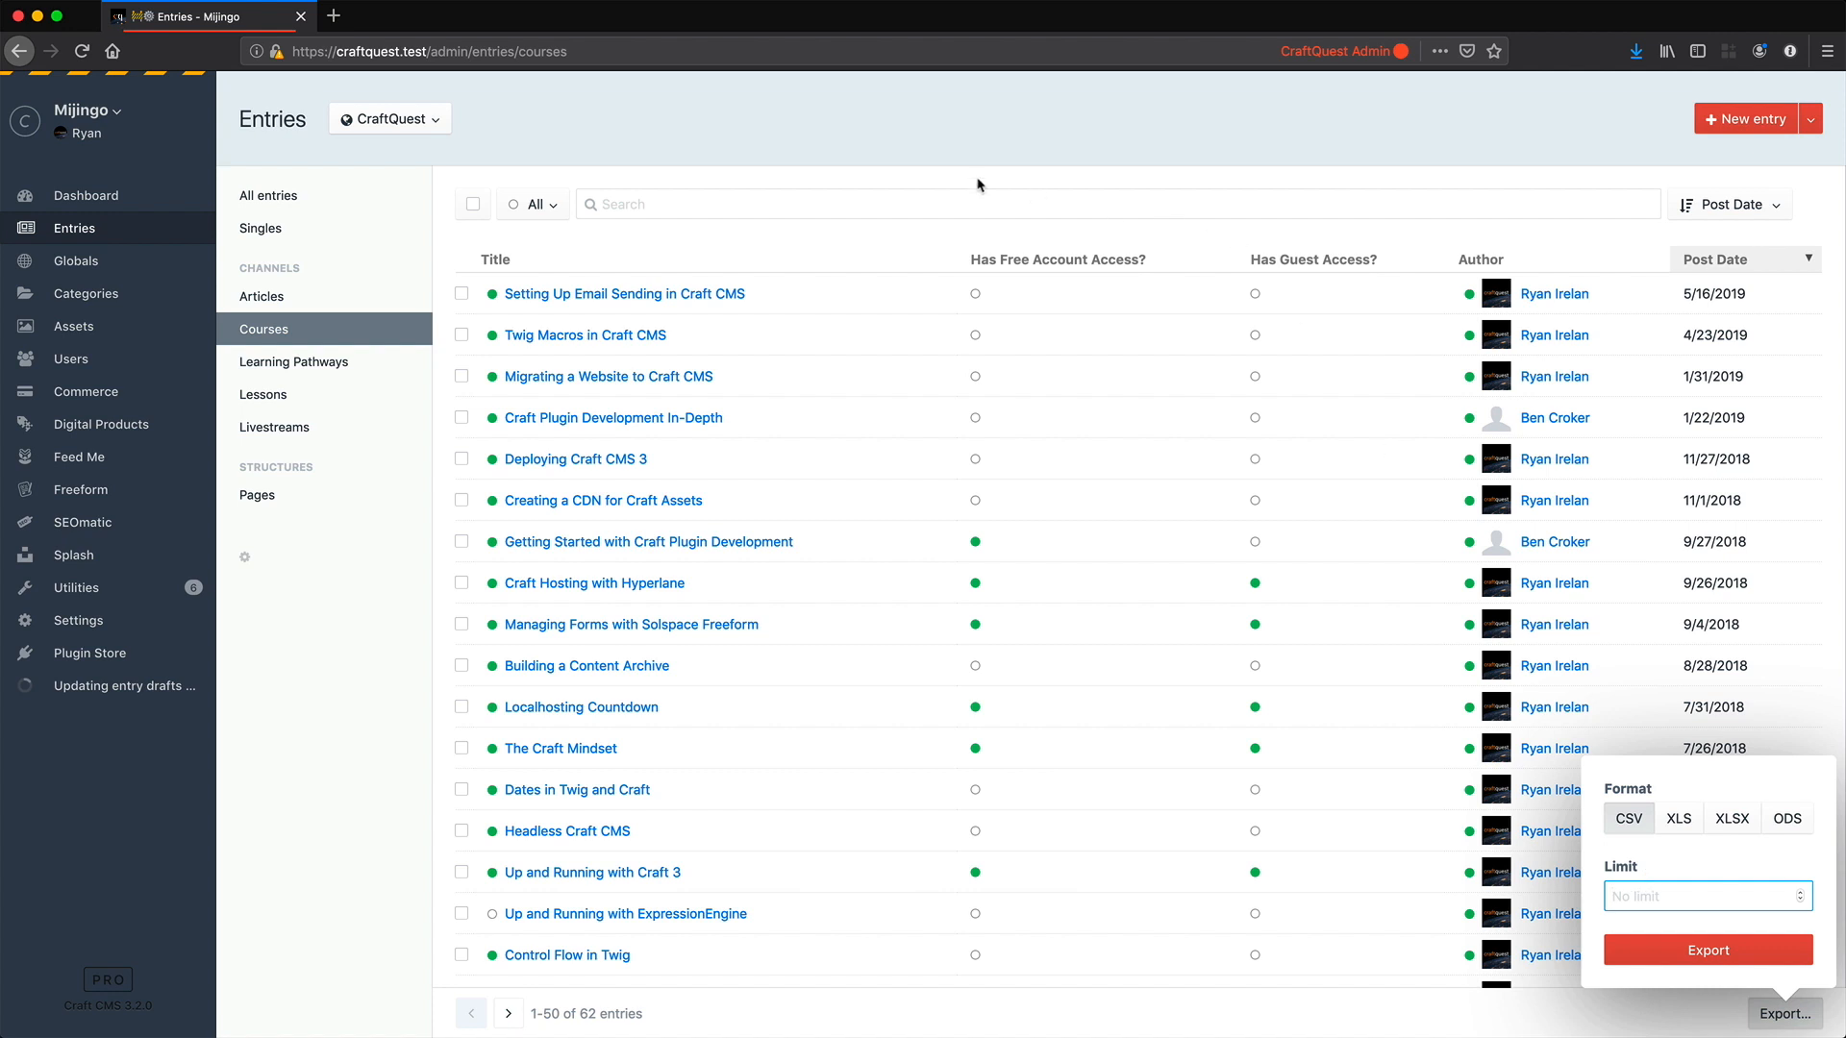
click(891, 127)
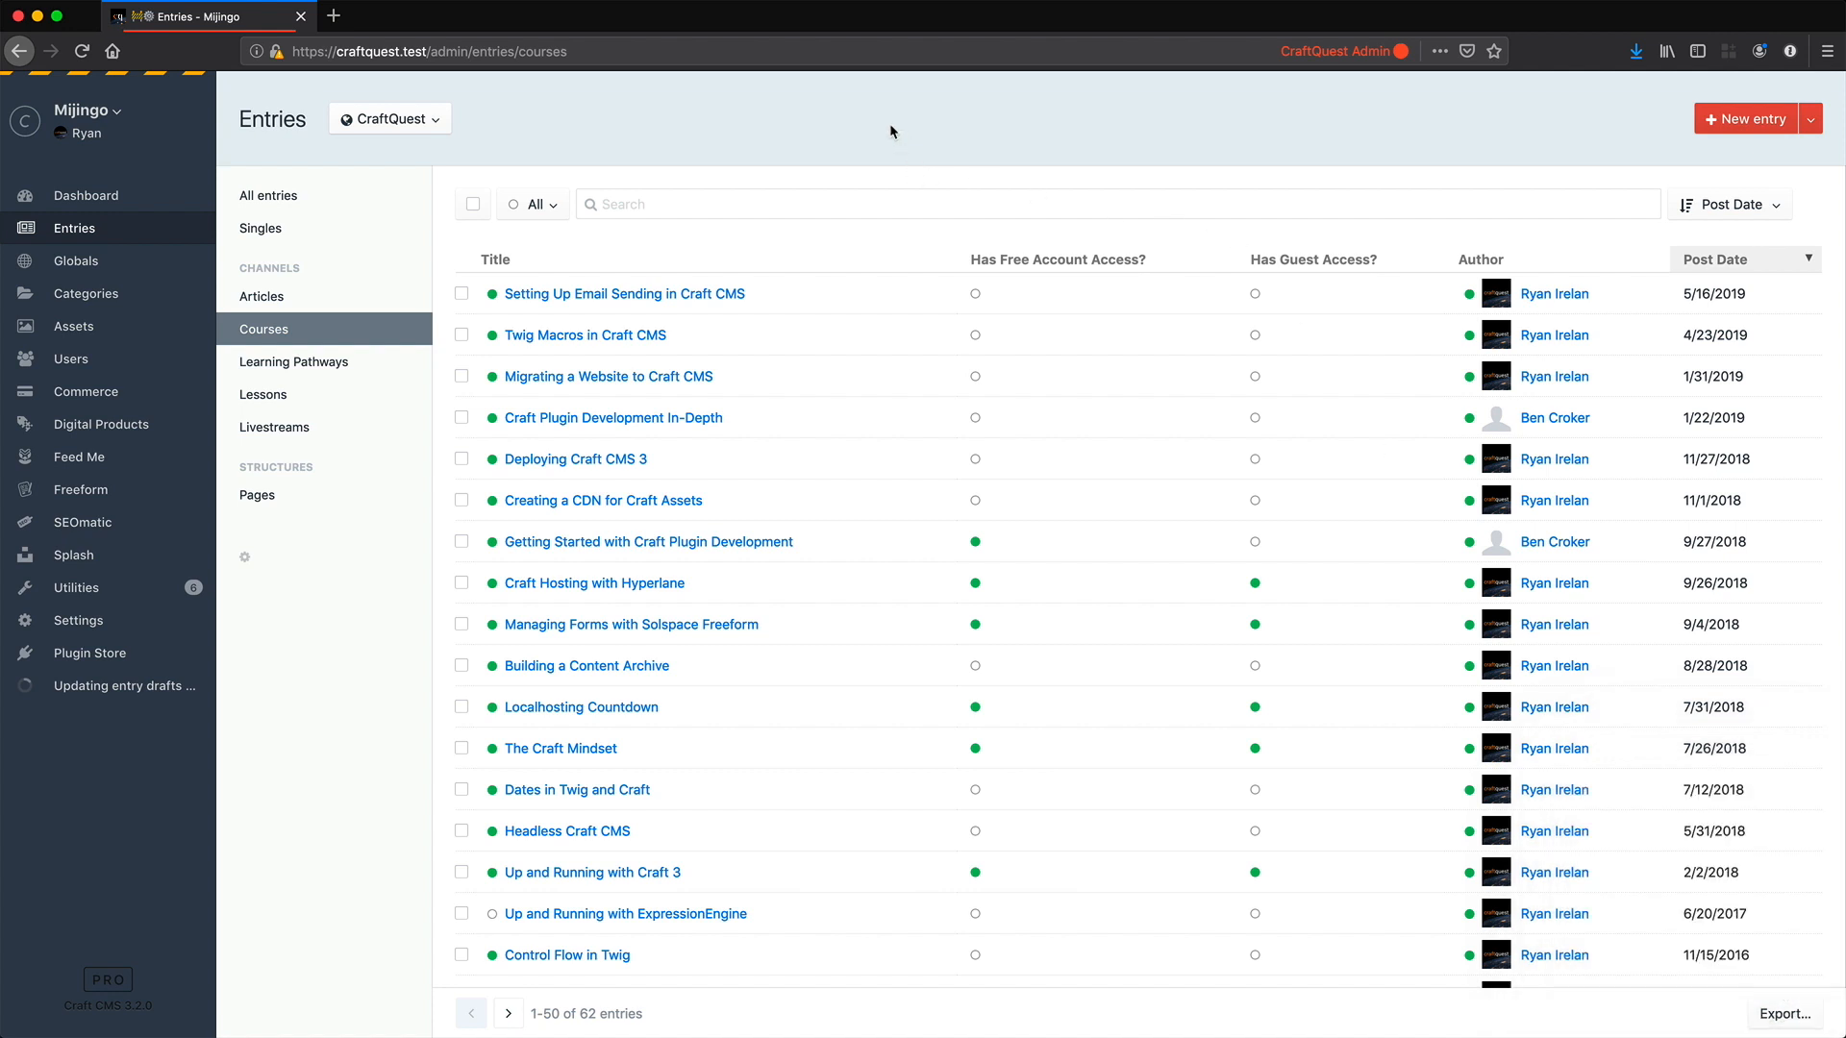
Step: Select the first five Courses entries, export as CSV with no limit, and look through entries.csv in Numbers
click(460, 293)
click(461, 335)
click(461, 376)
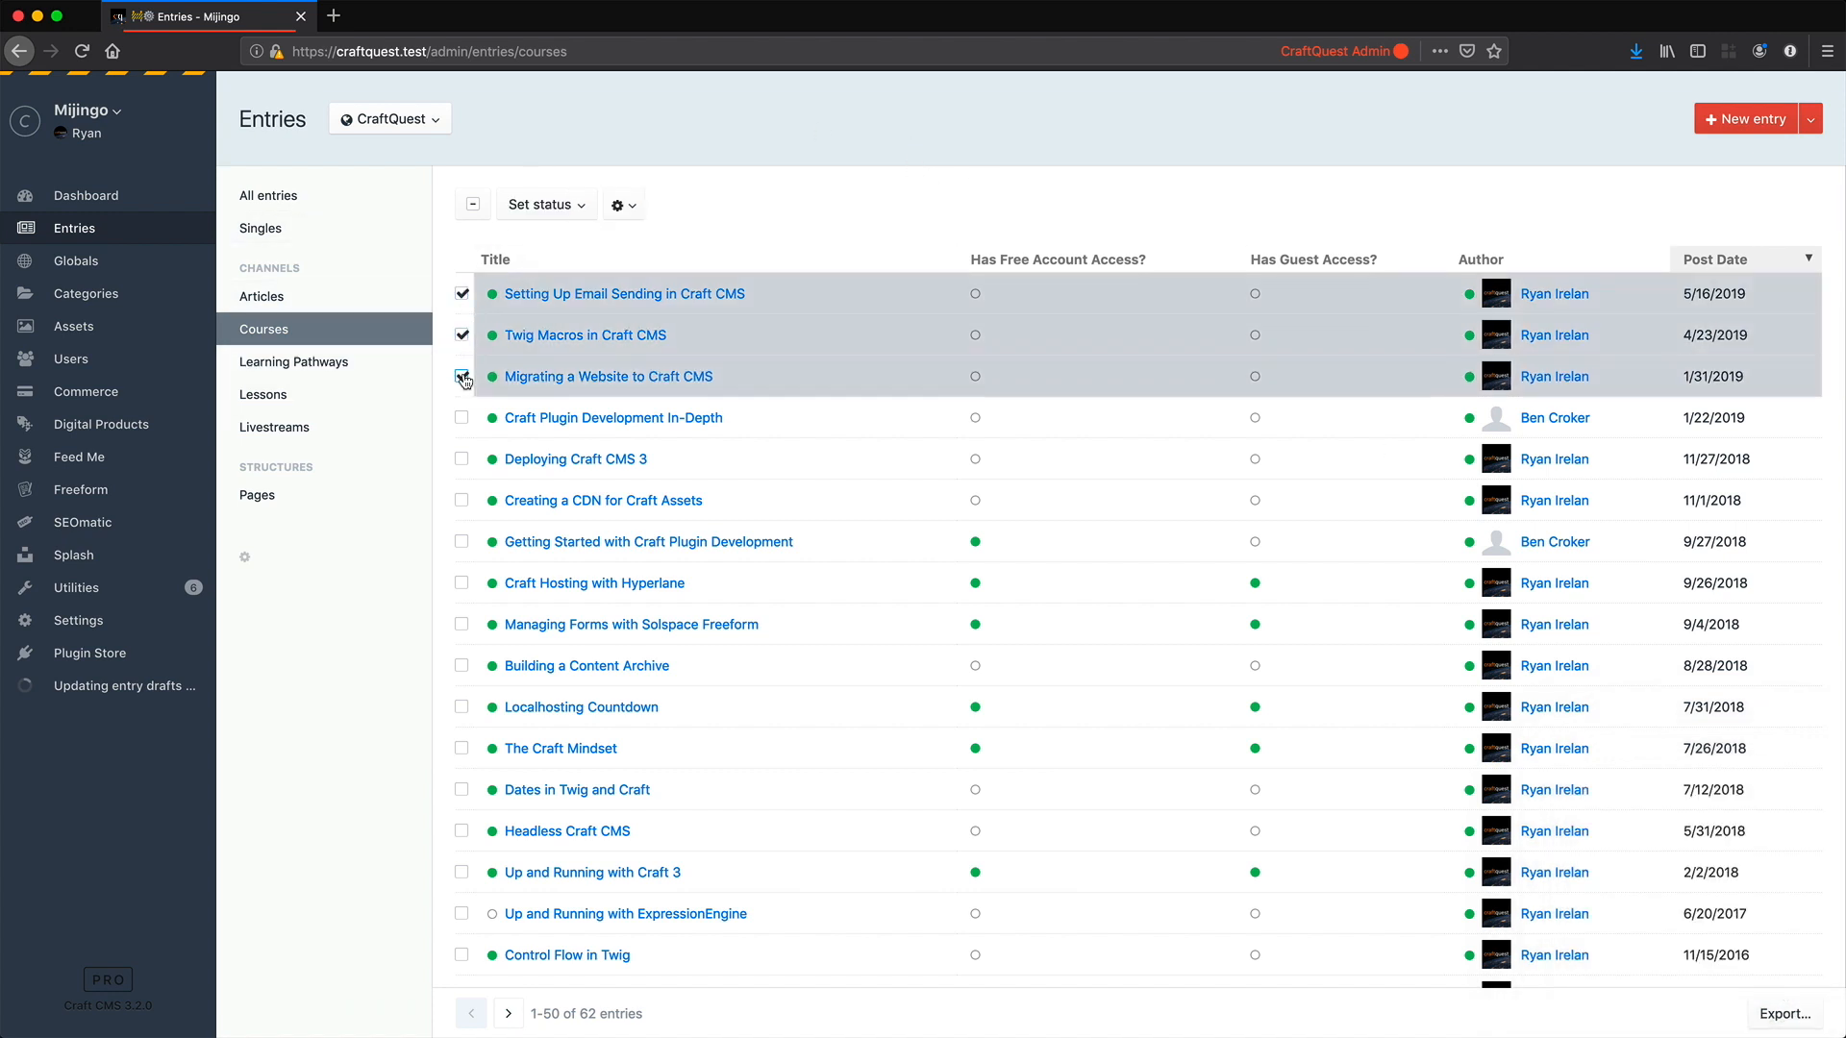
click(461, 417)
click(463, 459)
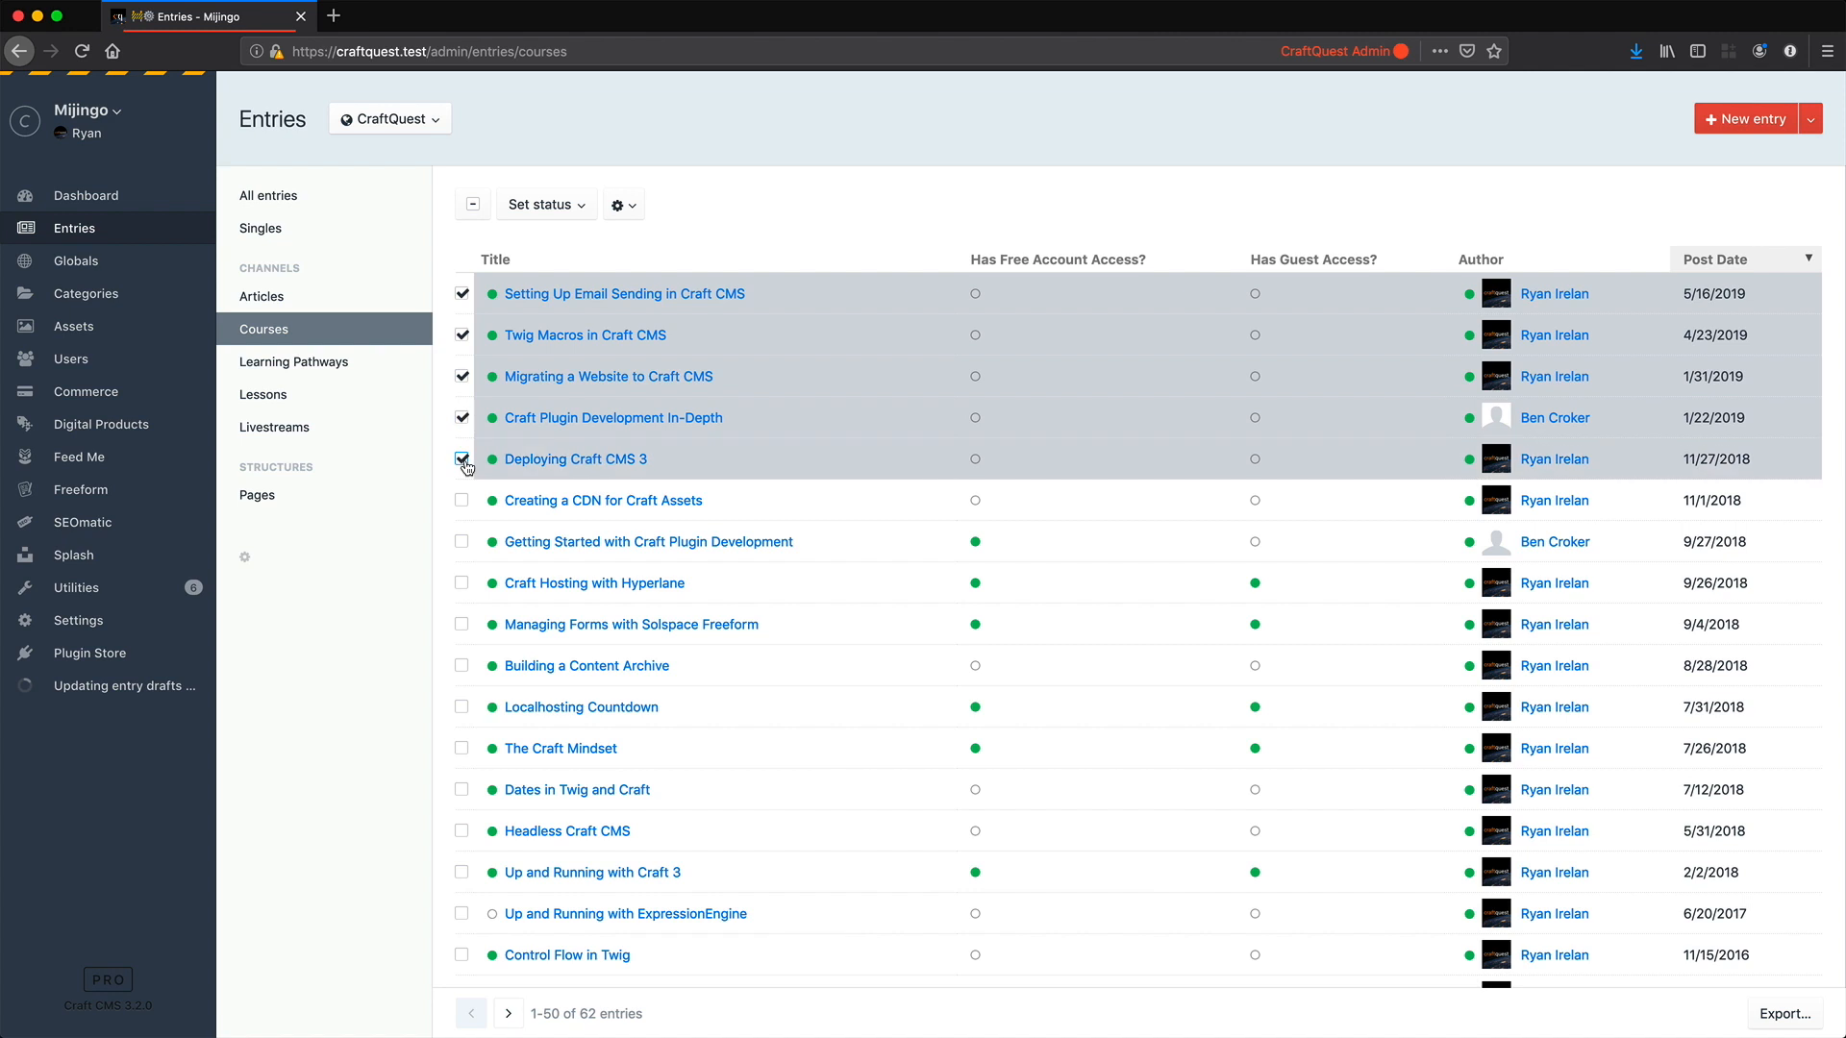
click(1807, 1012)
click(1692, 956)
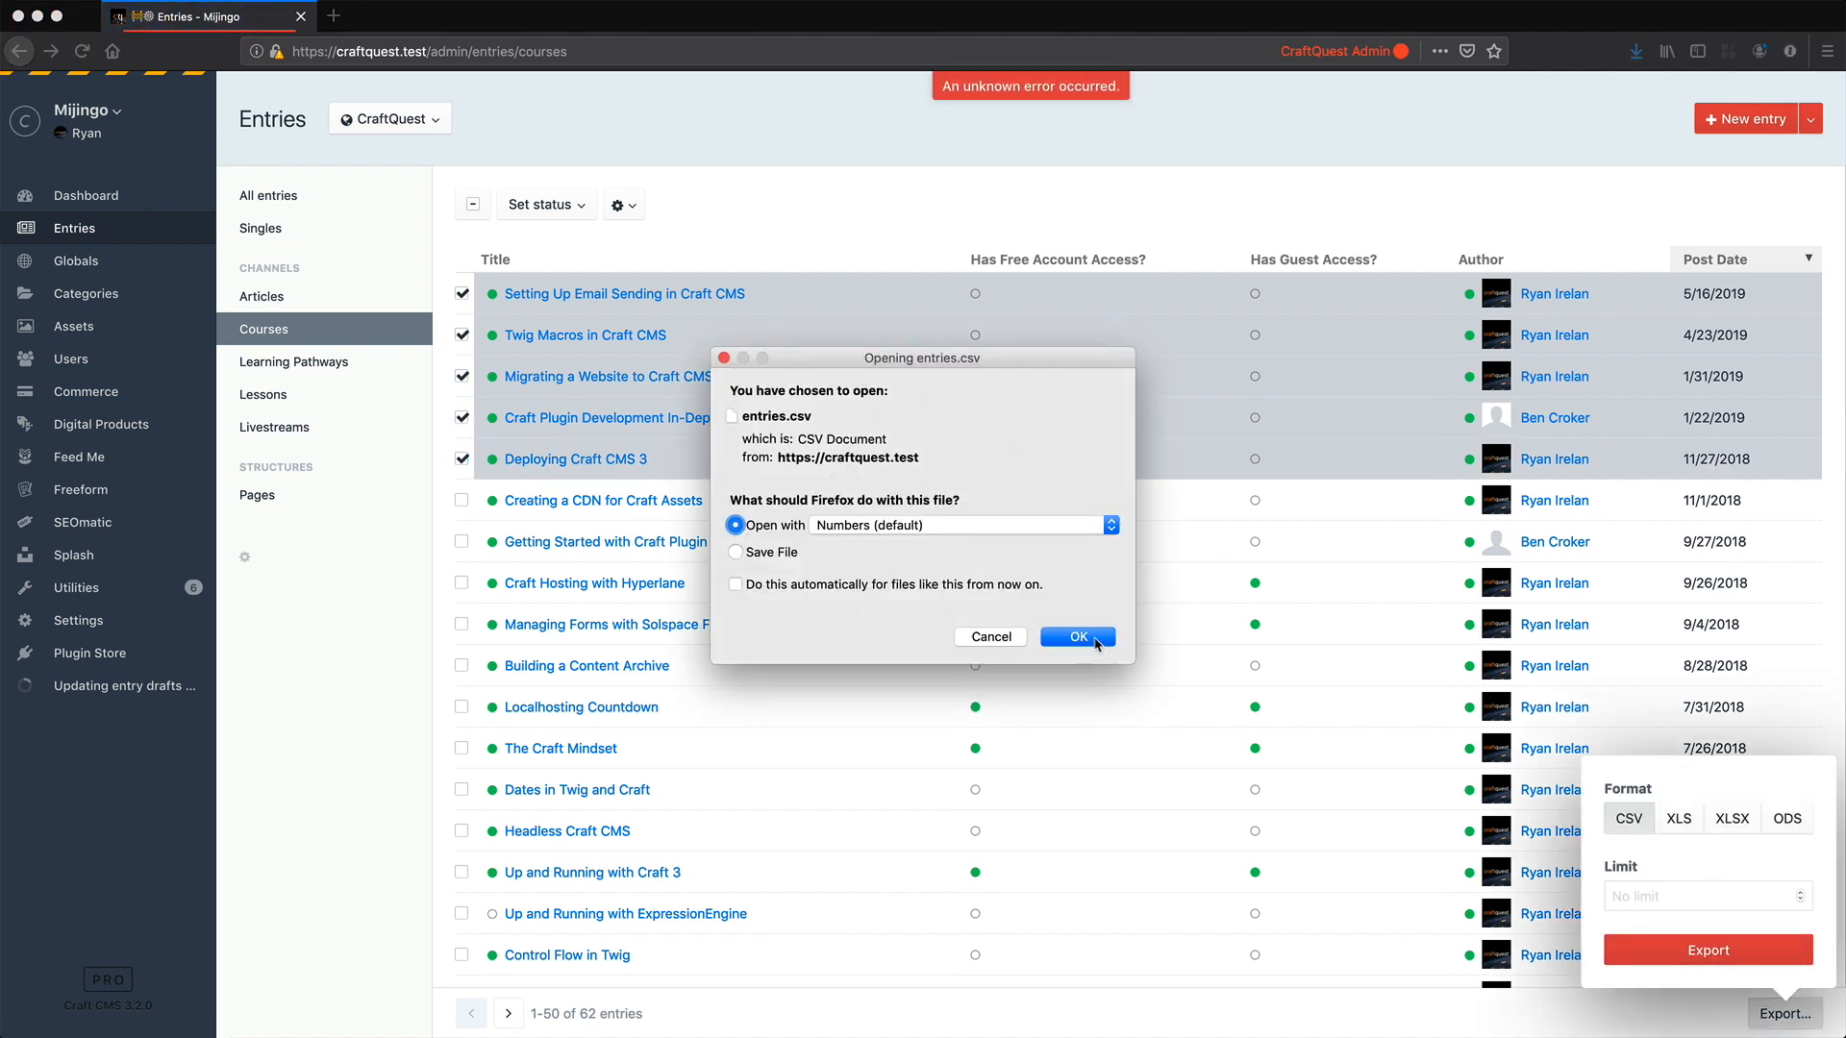
click(1089, 637)
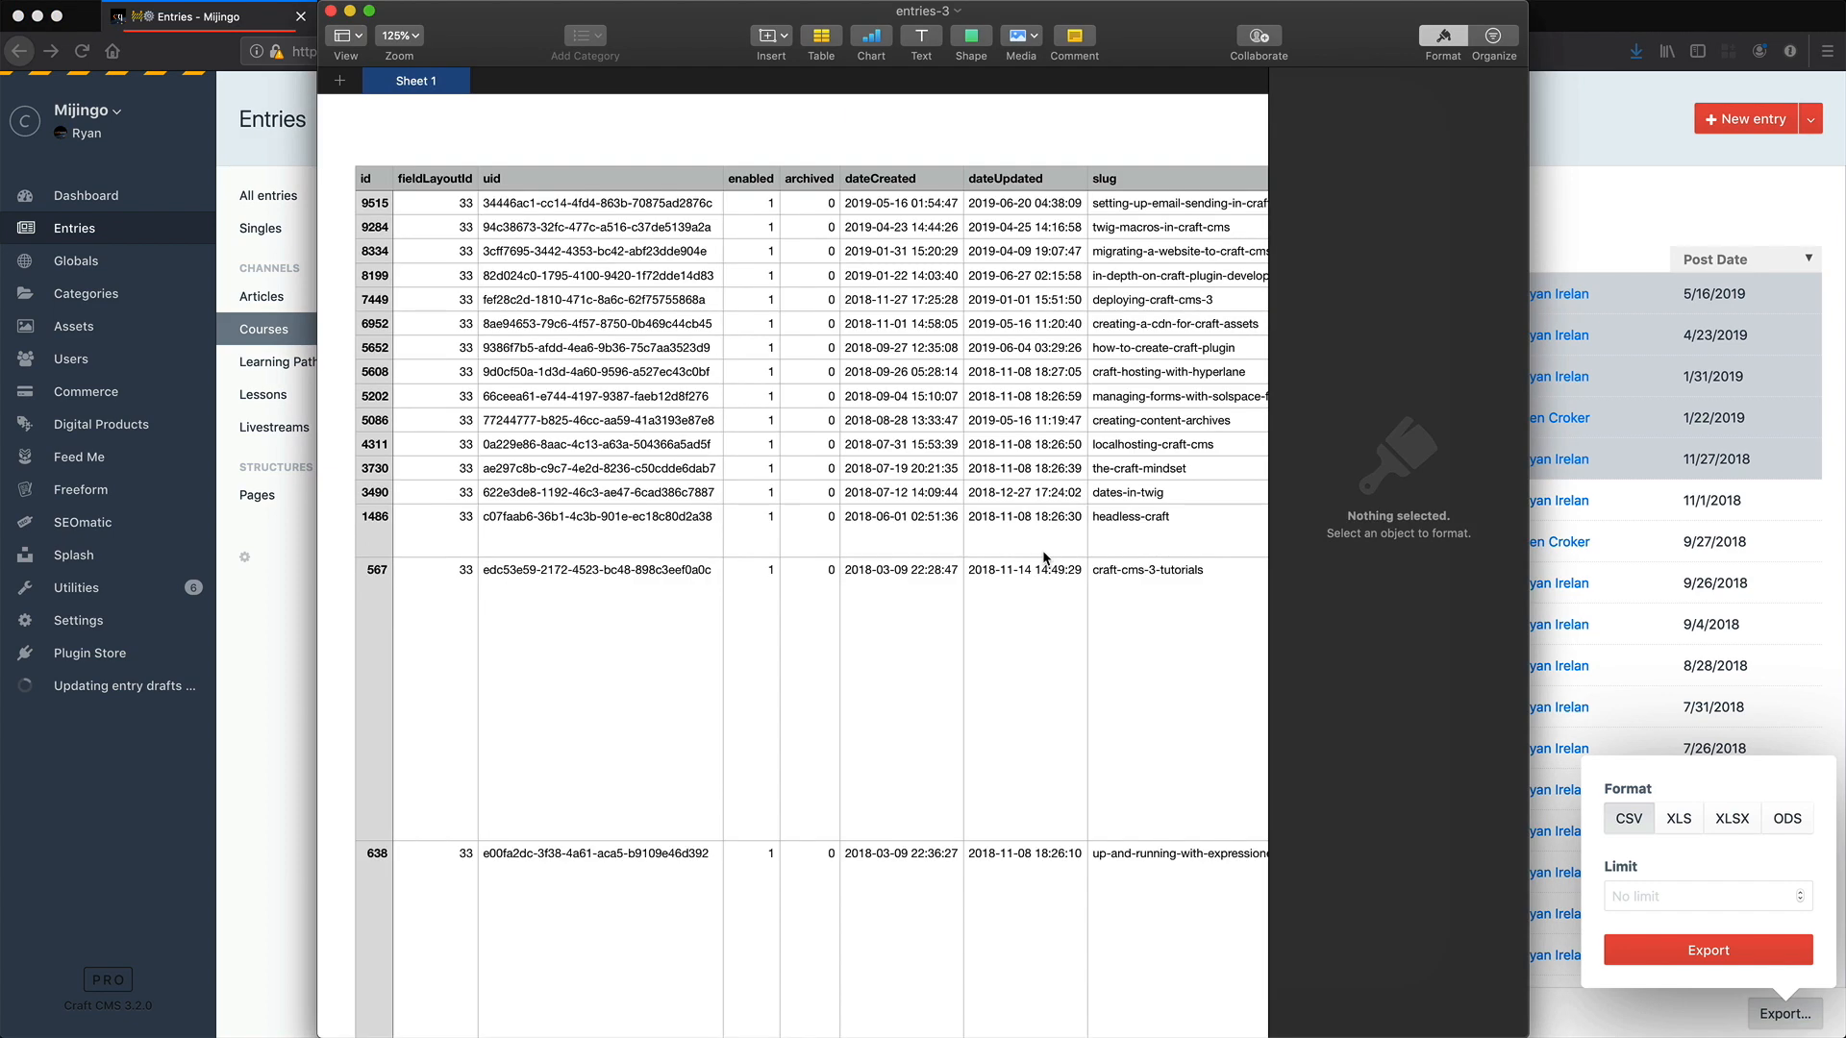
scroll(757, 465, down, 6)
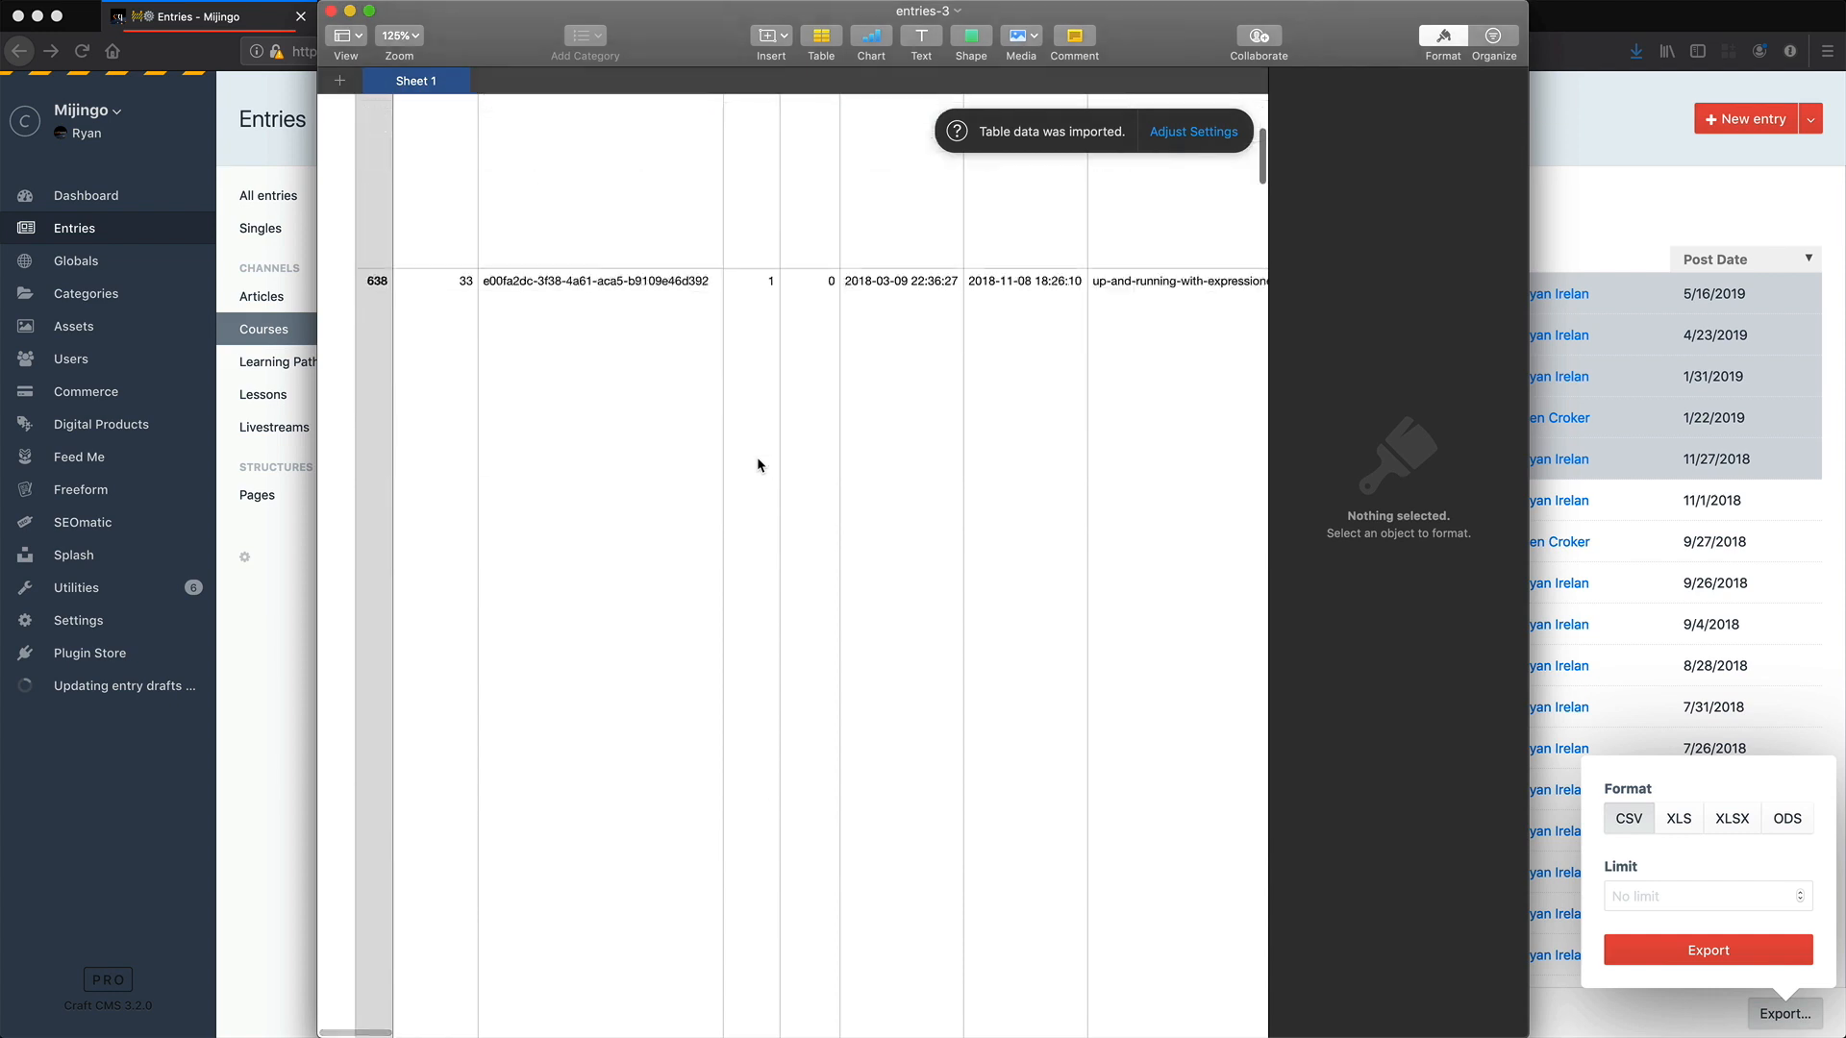
scroll(757, 465, down, 15)
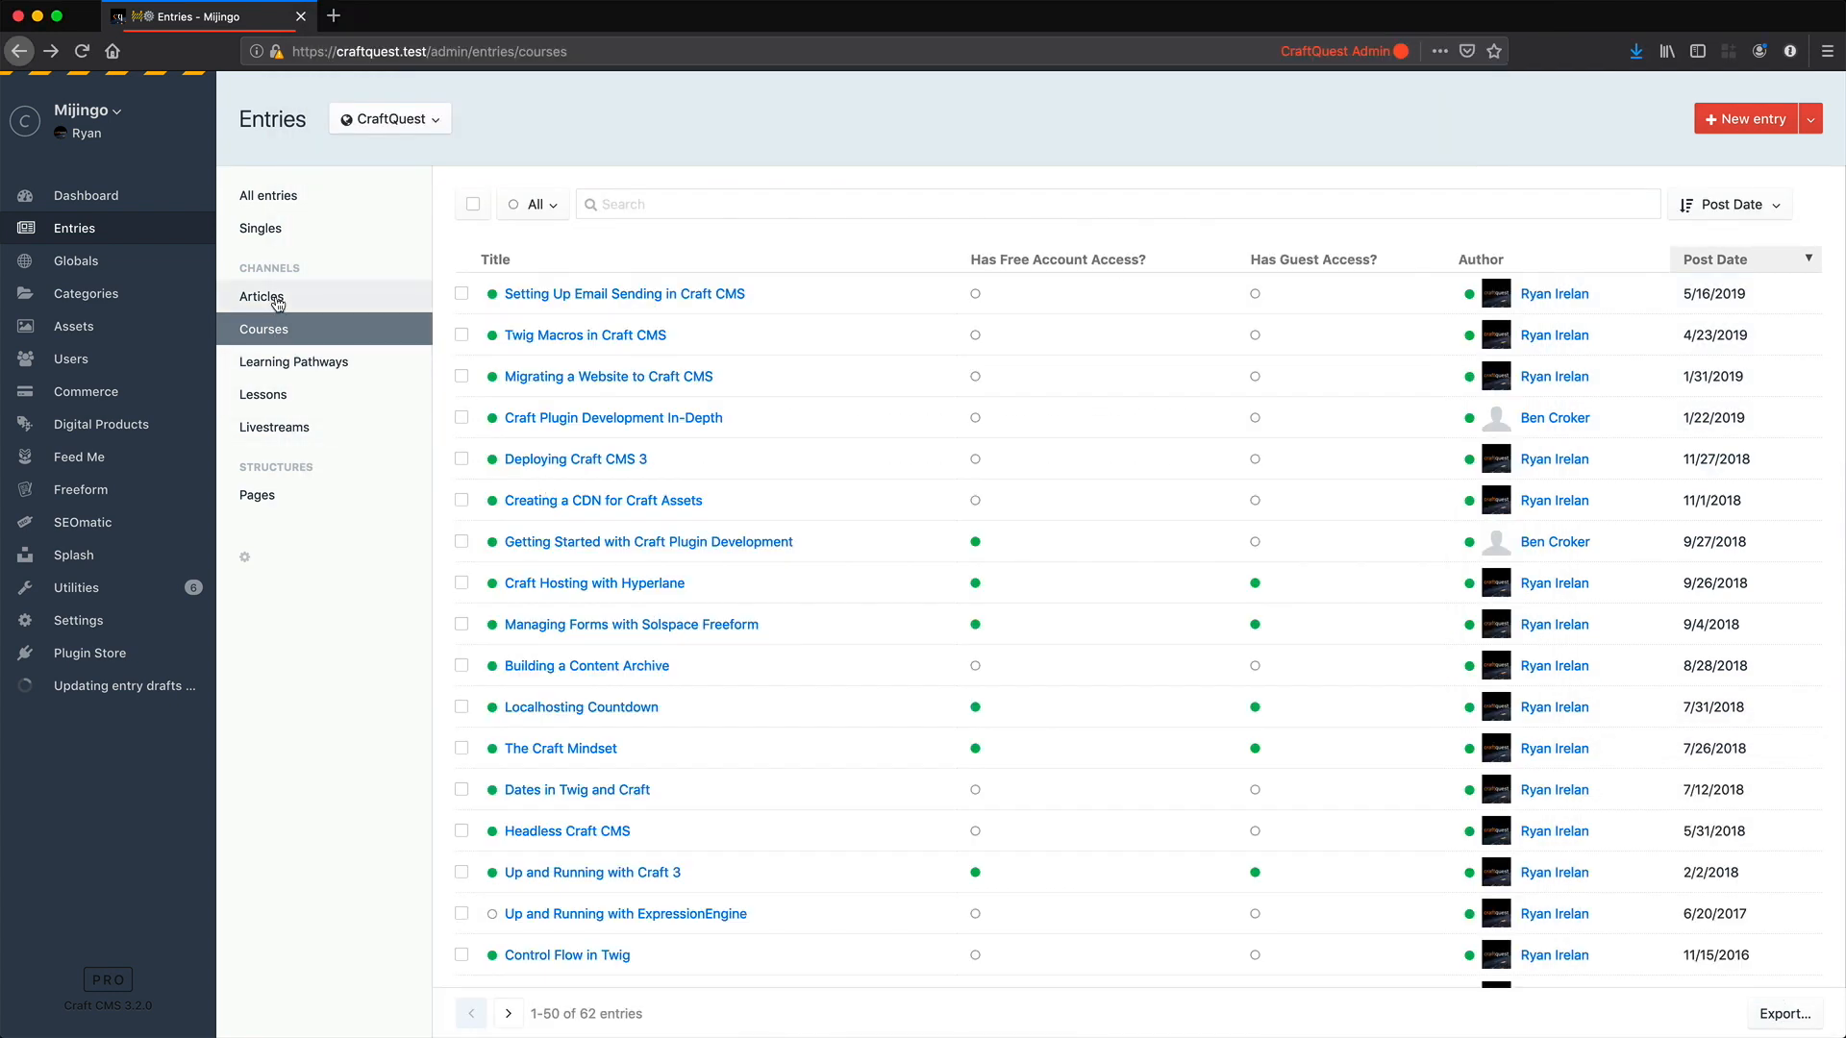
Step: Open the article "What are Zero Downtime Deployments?" and add "Learn how to do it today!" to the end of its Blog Summary
click(276, 302)
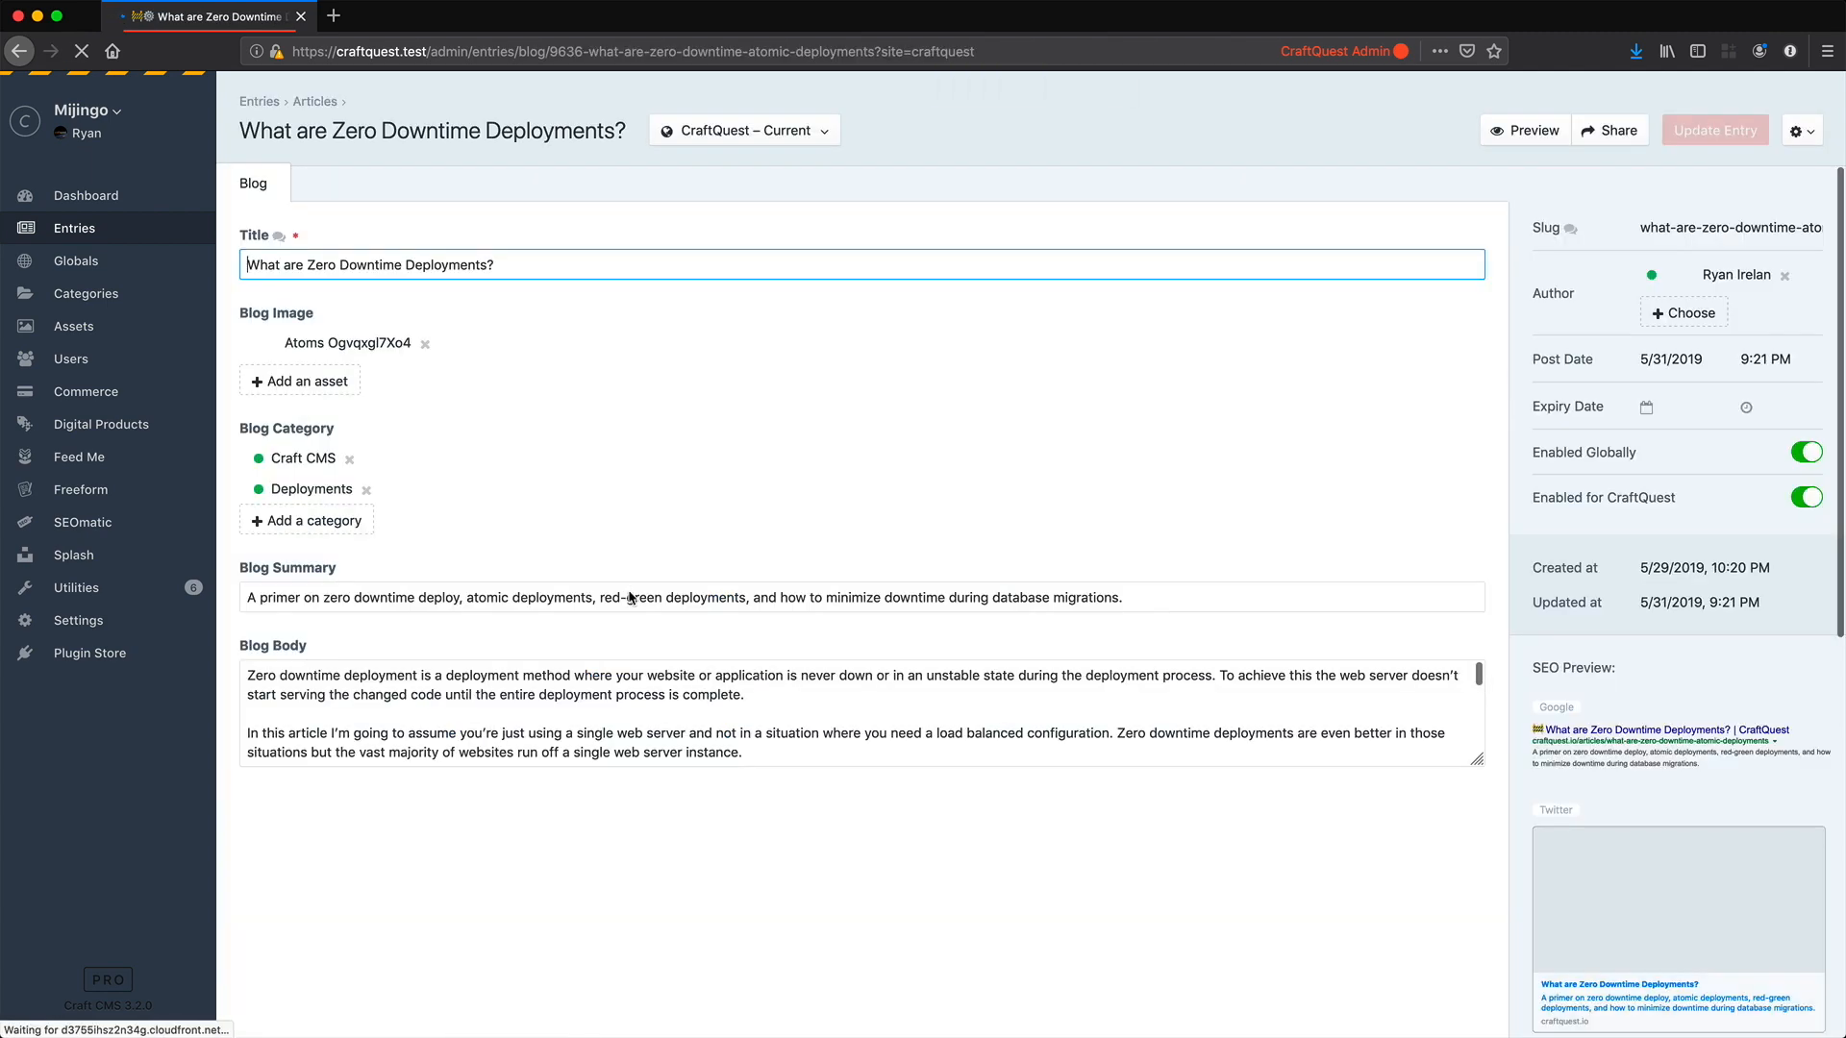
scroll(604, 853, down, 1)
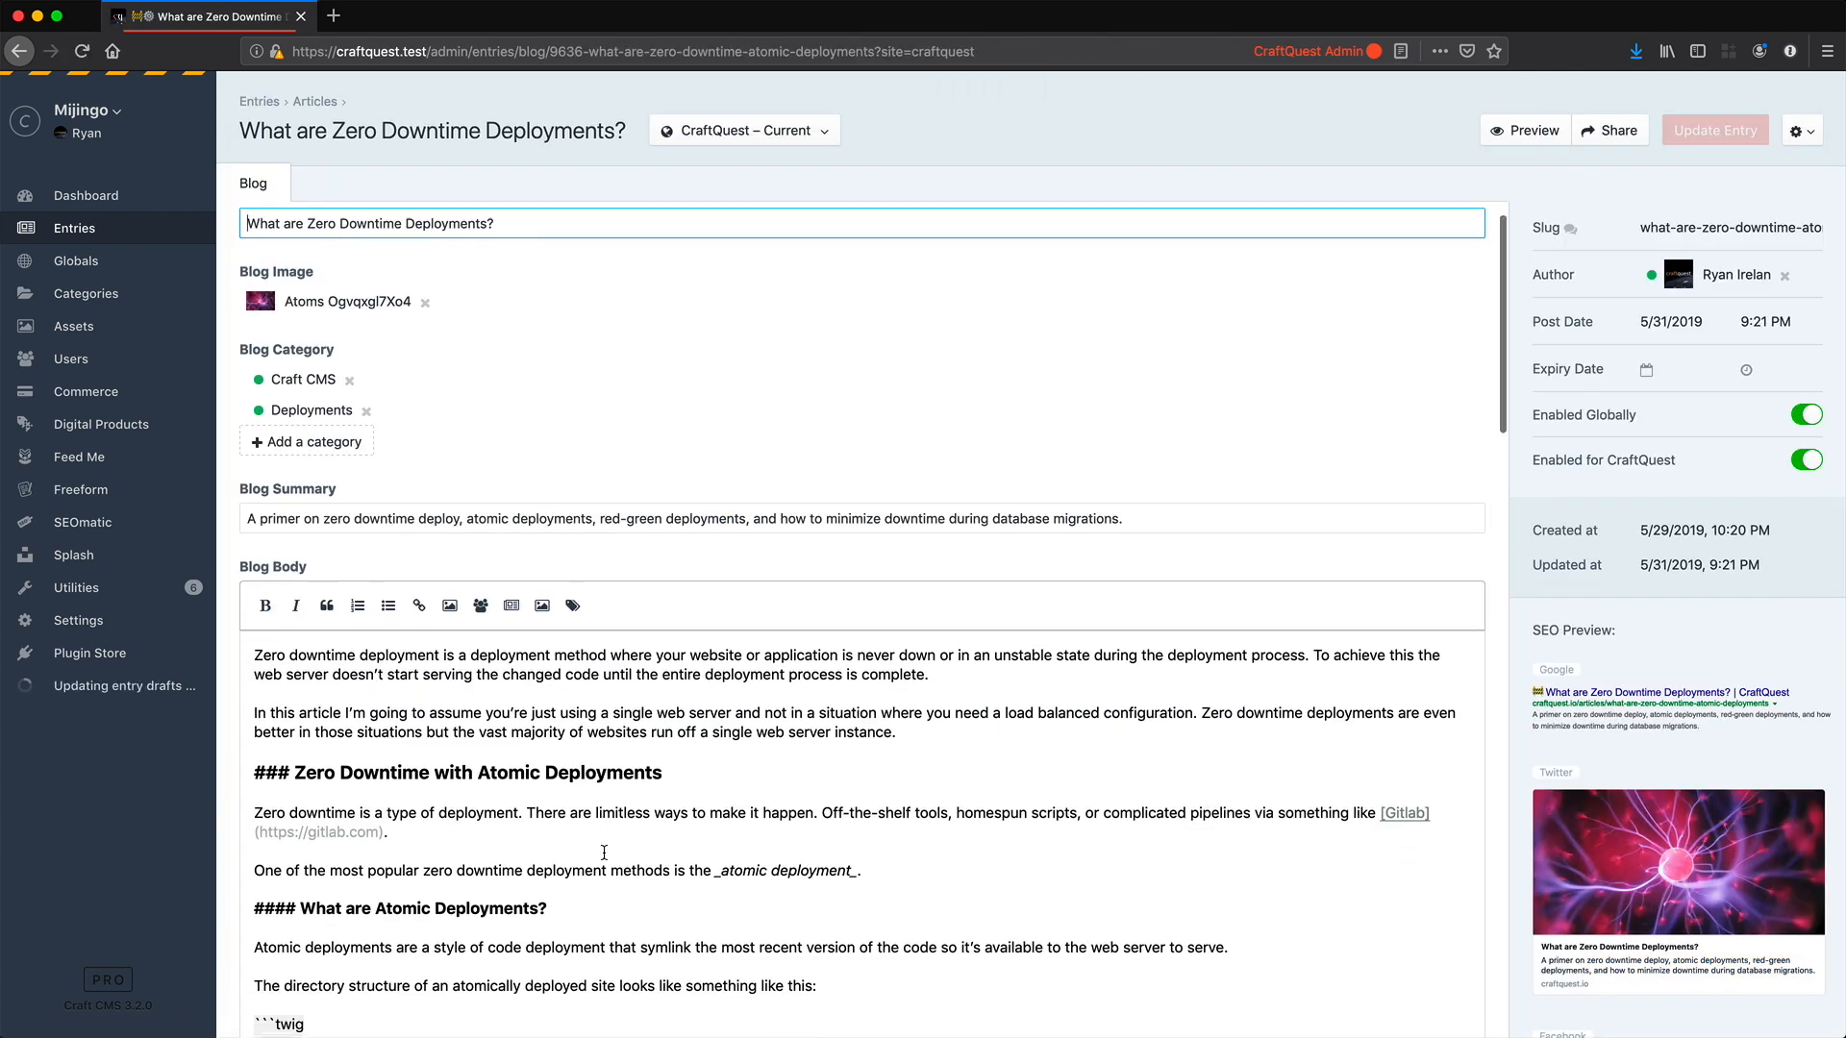
click(1193, 514)
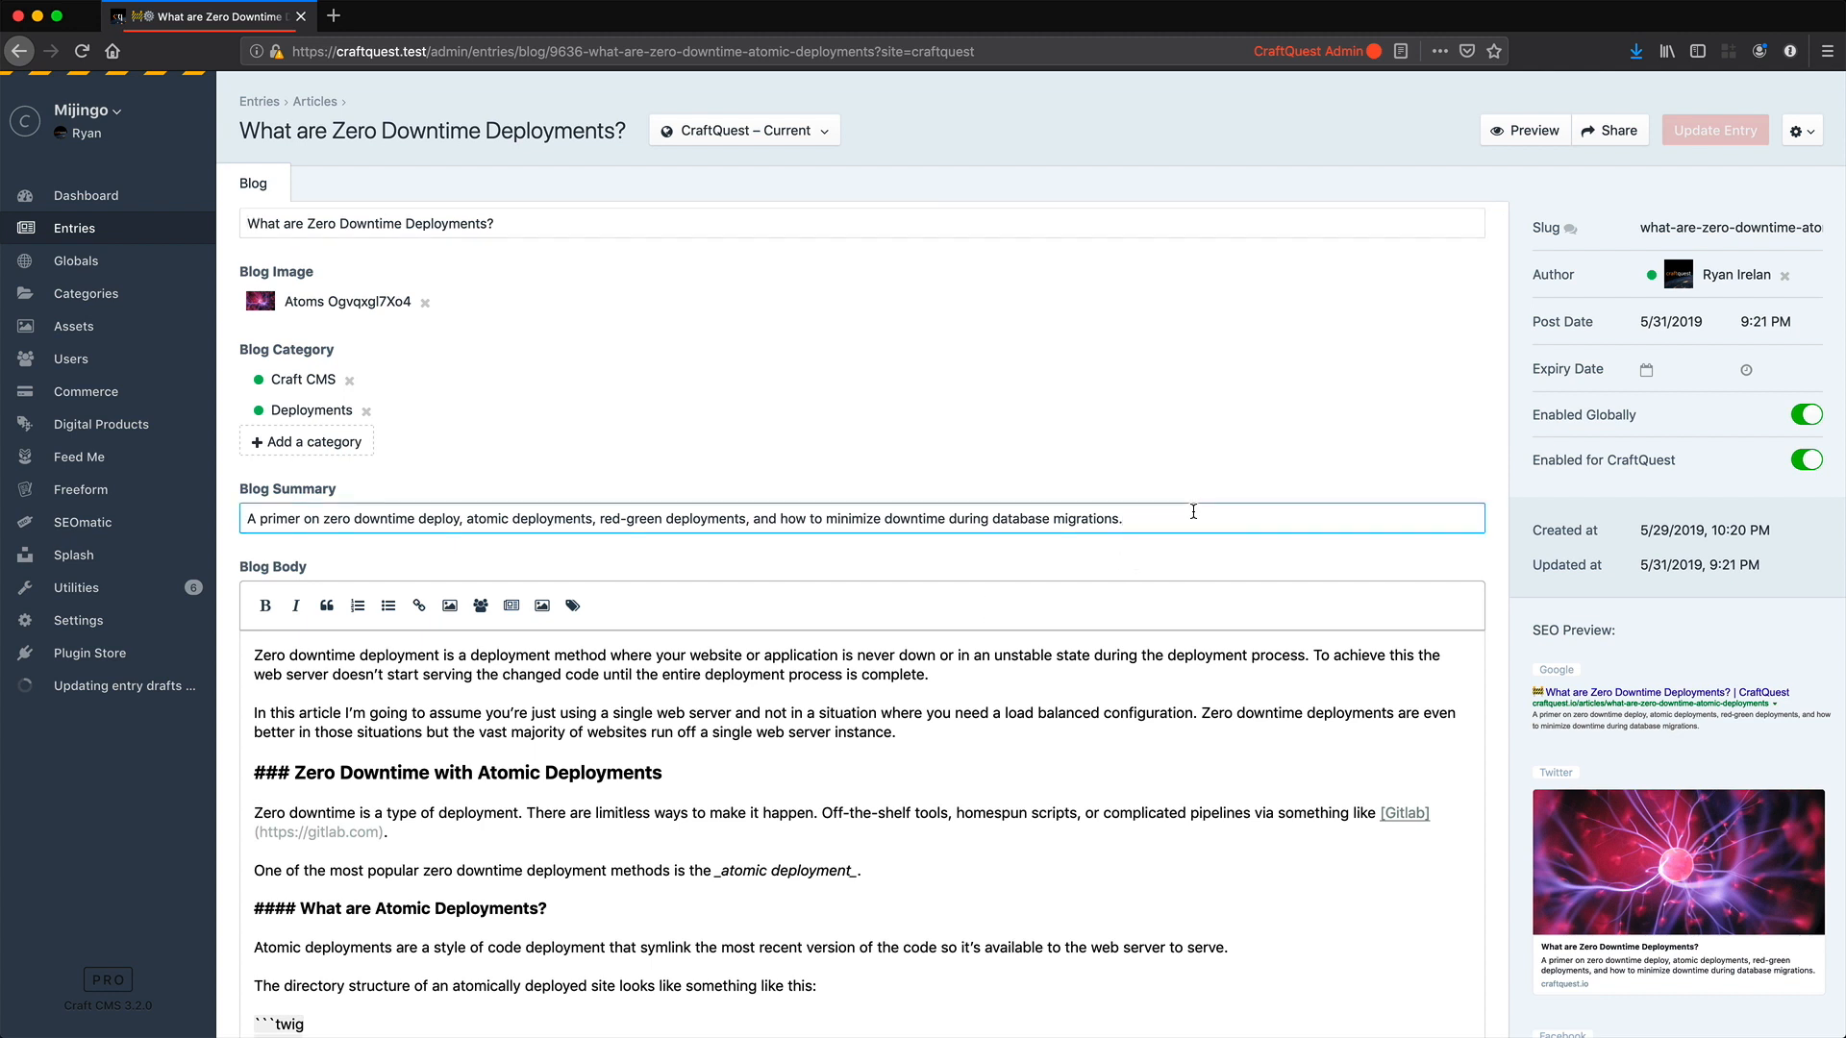
text(Learn how to do it today!)
key(Tab)
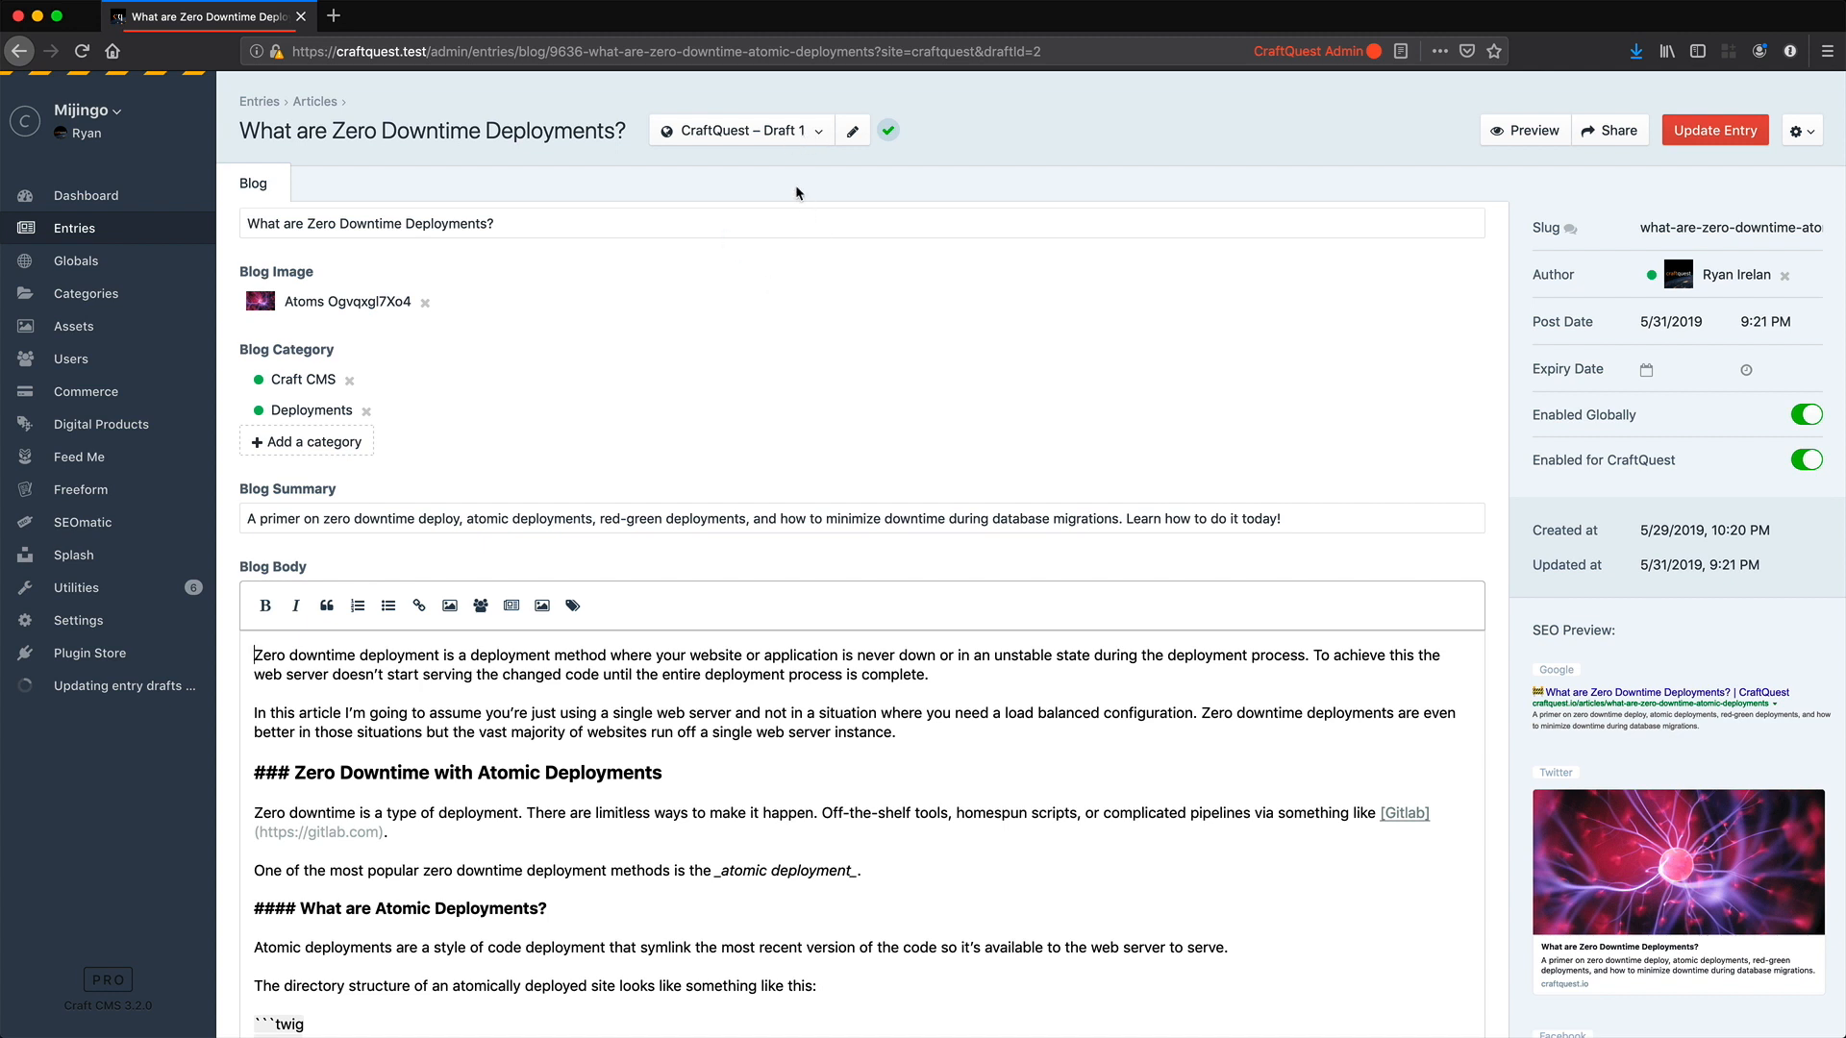
Step: View the article's list of sites, drafts and recent revisions, staying on Draft 1
click(816, 135)
click(816, 134)
click(773, 142)
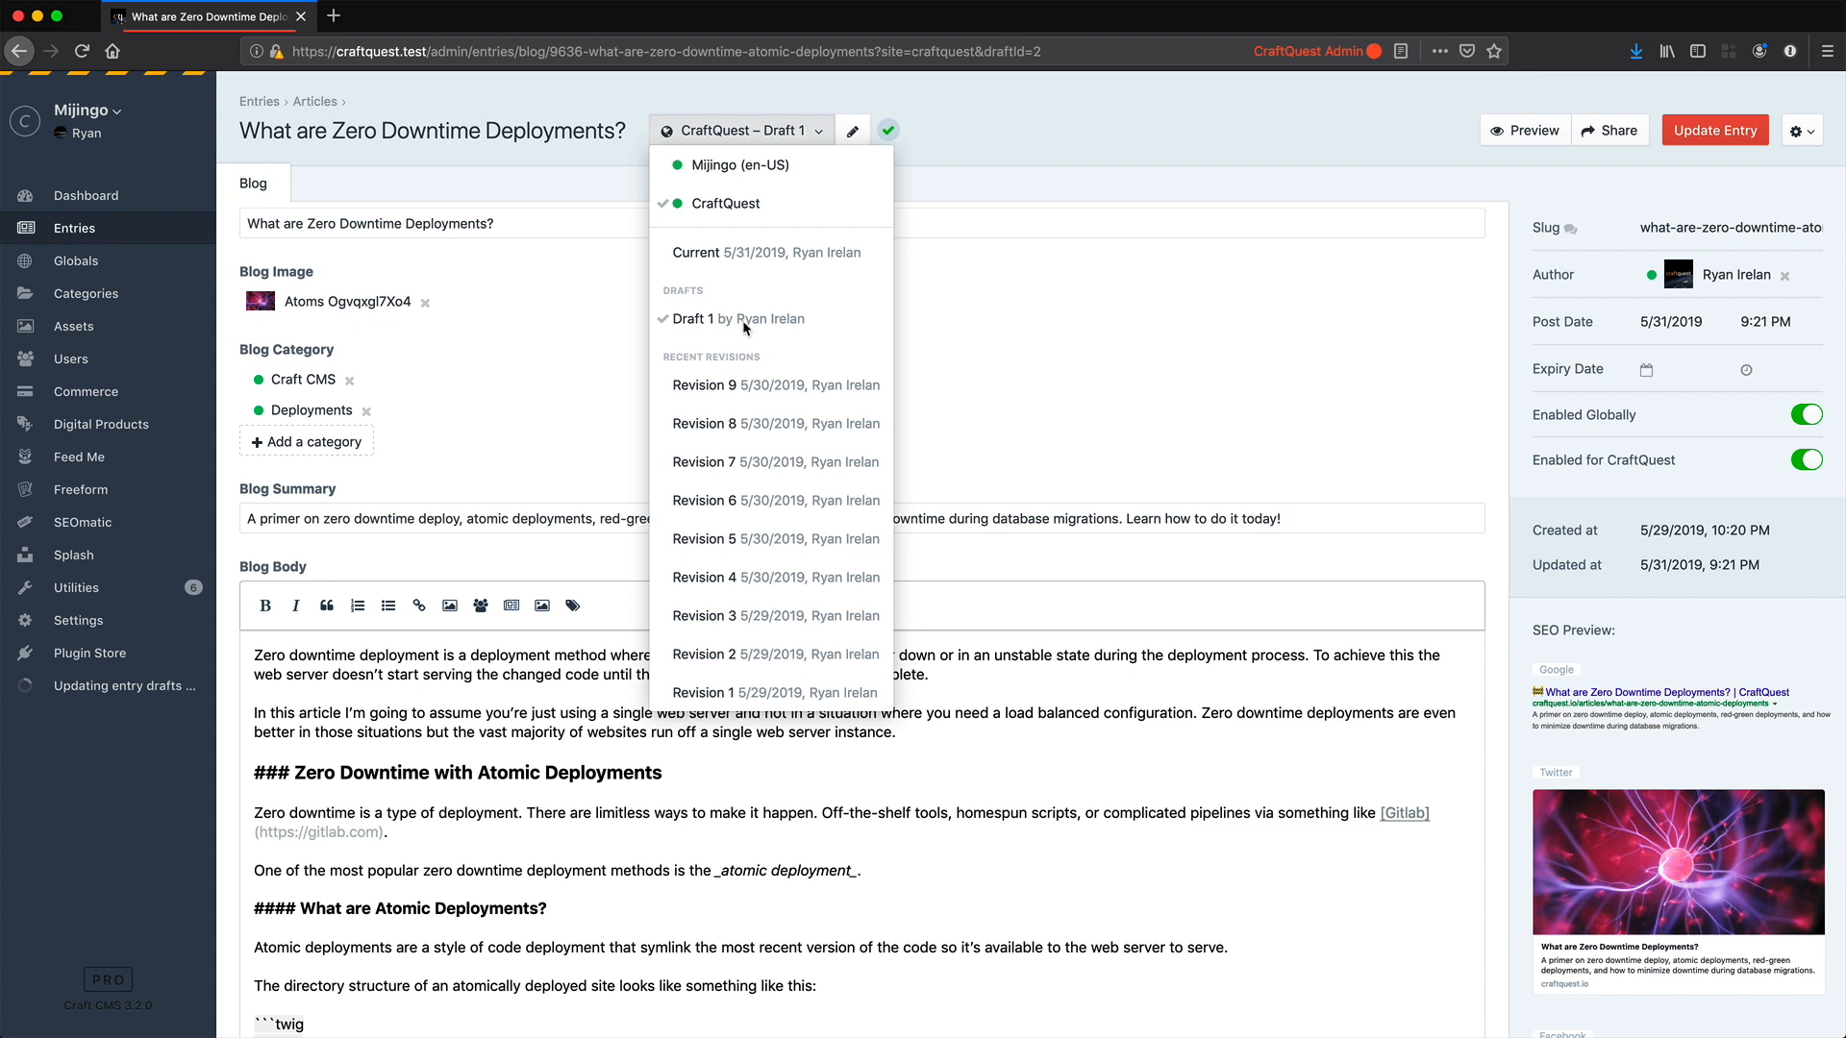
click(1052, 288)
Step: Reopen "What are Zero Downtime Deployments?" from the Articles entries, switch from the current version to Draft 1, and check its Blog Summary
click(77, 229)
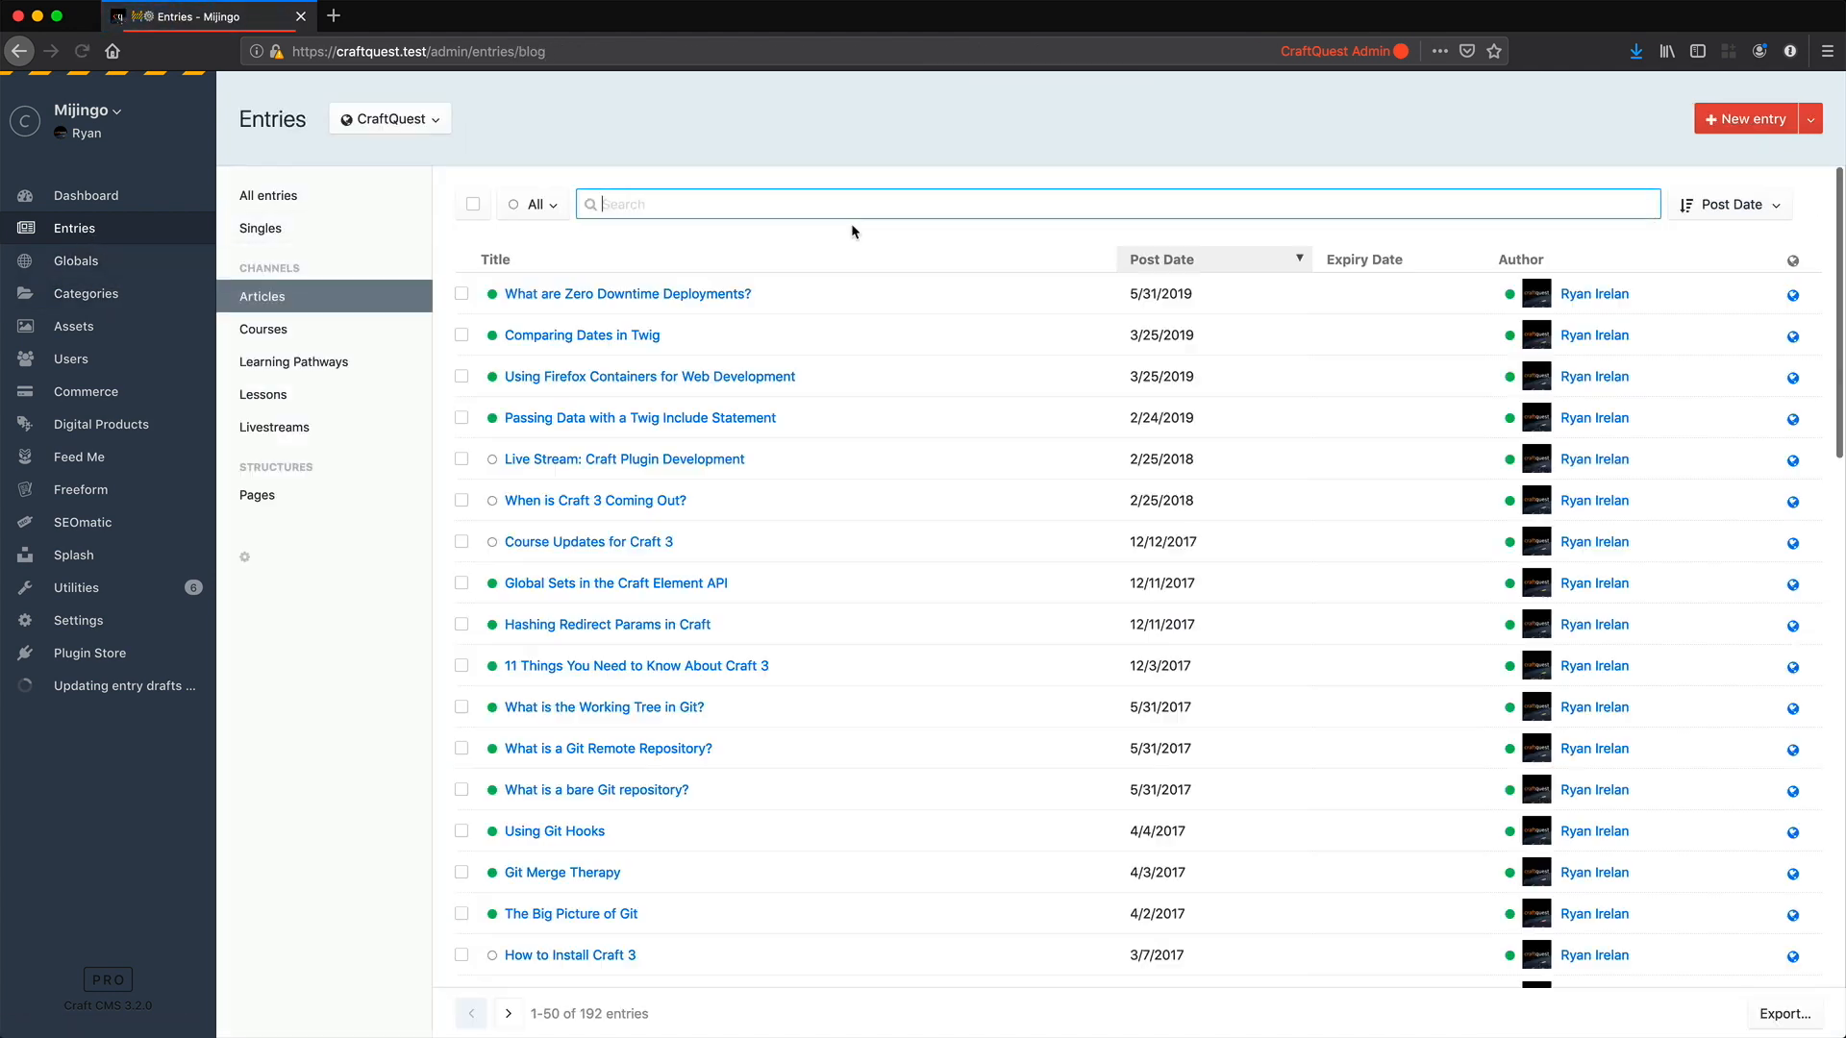
click(662, 296)
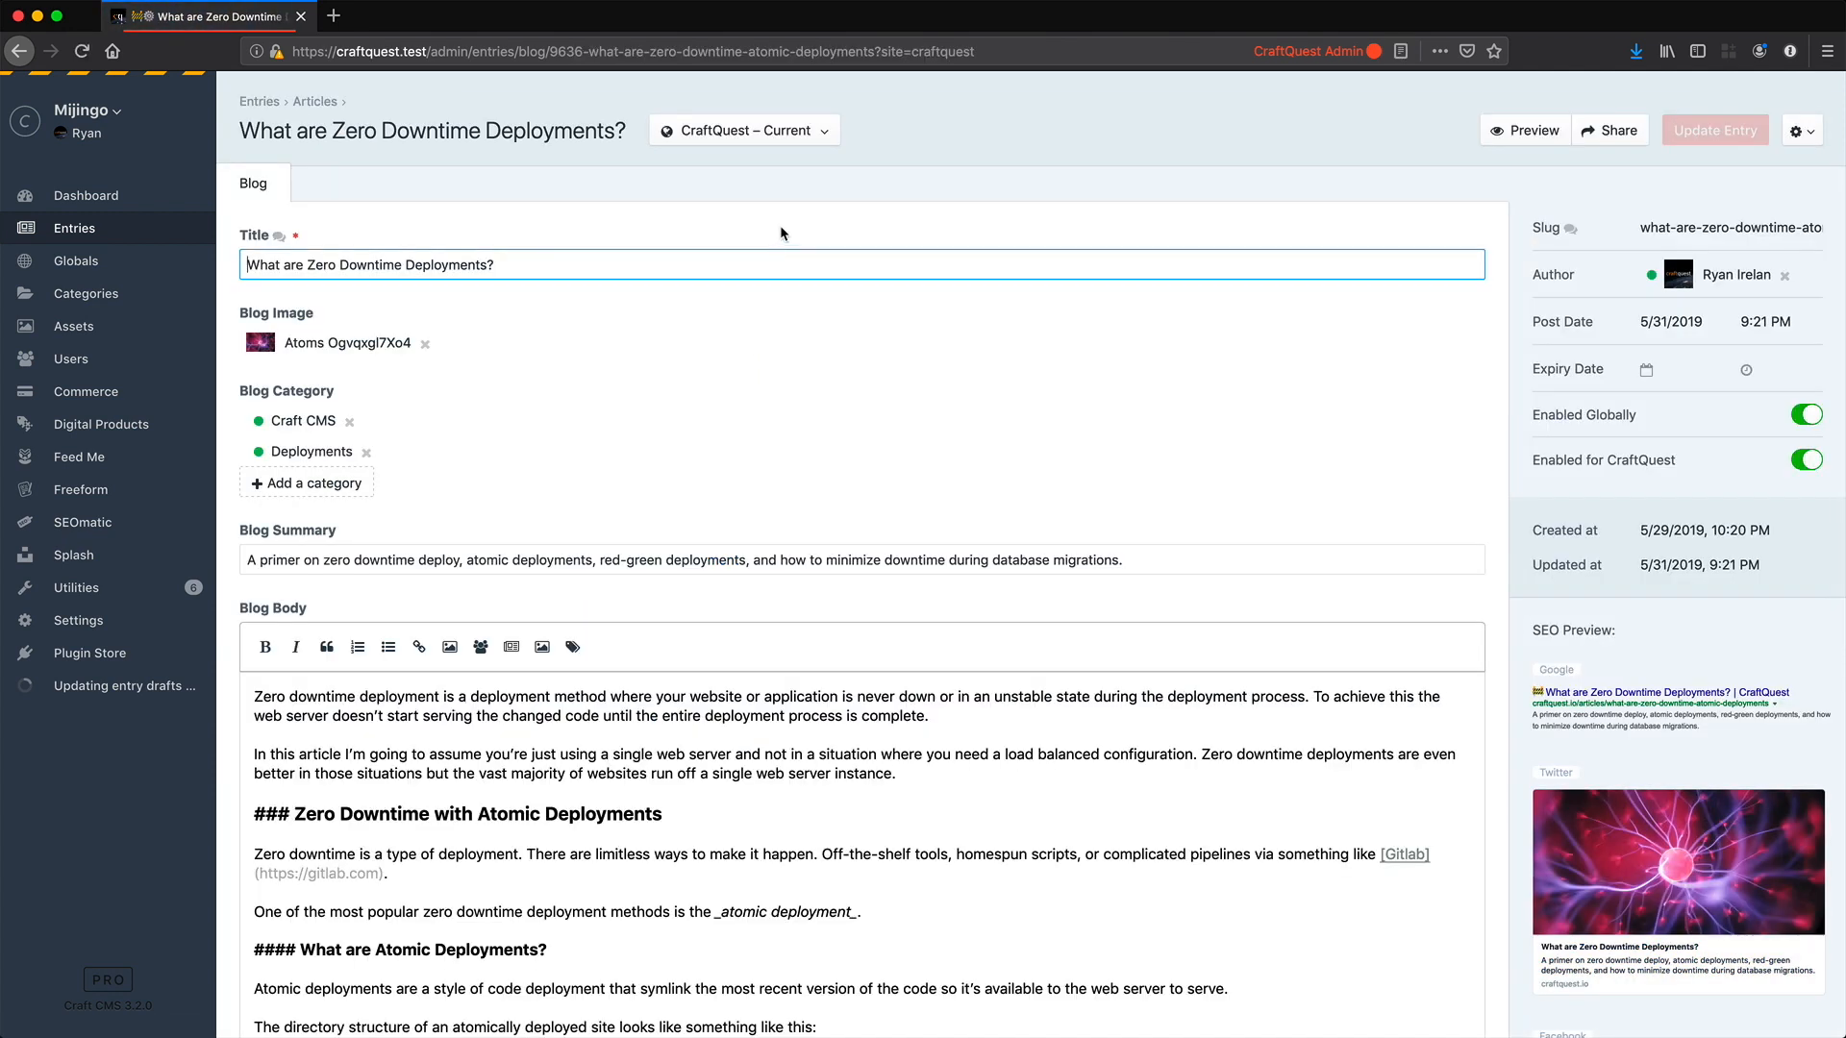
click(813, 130)
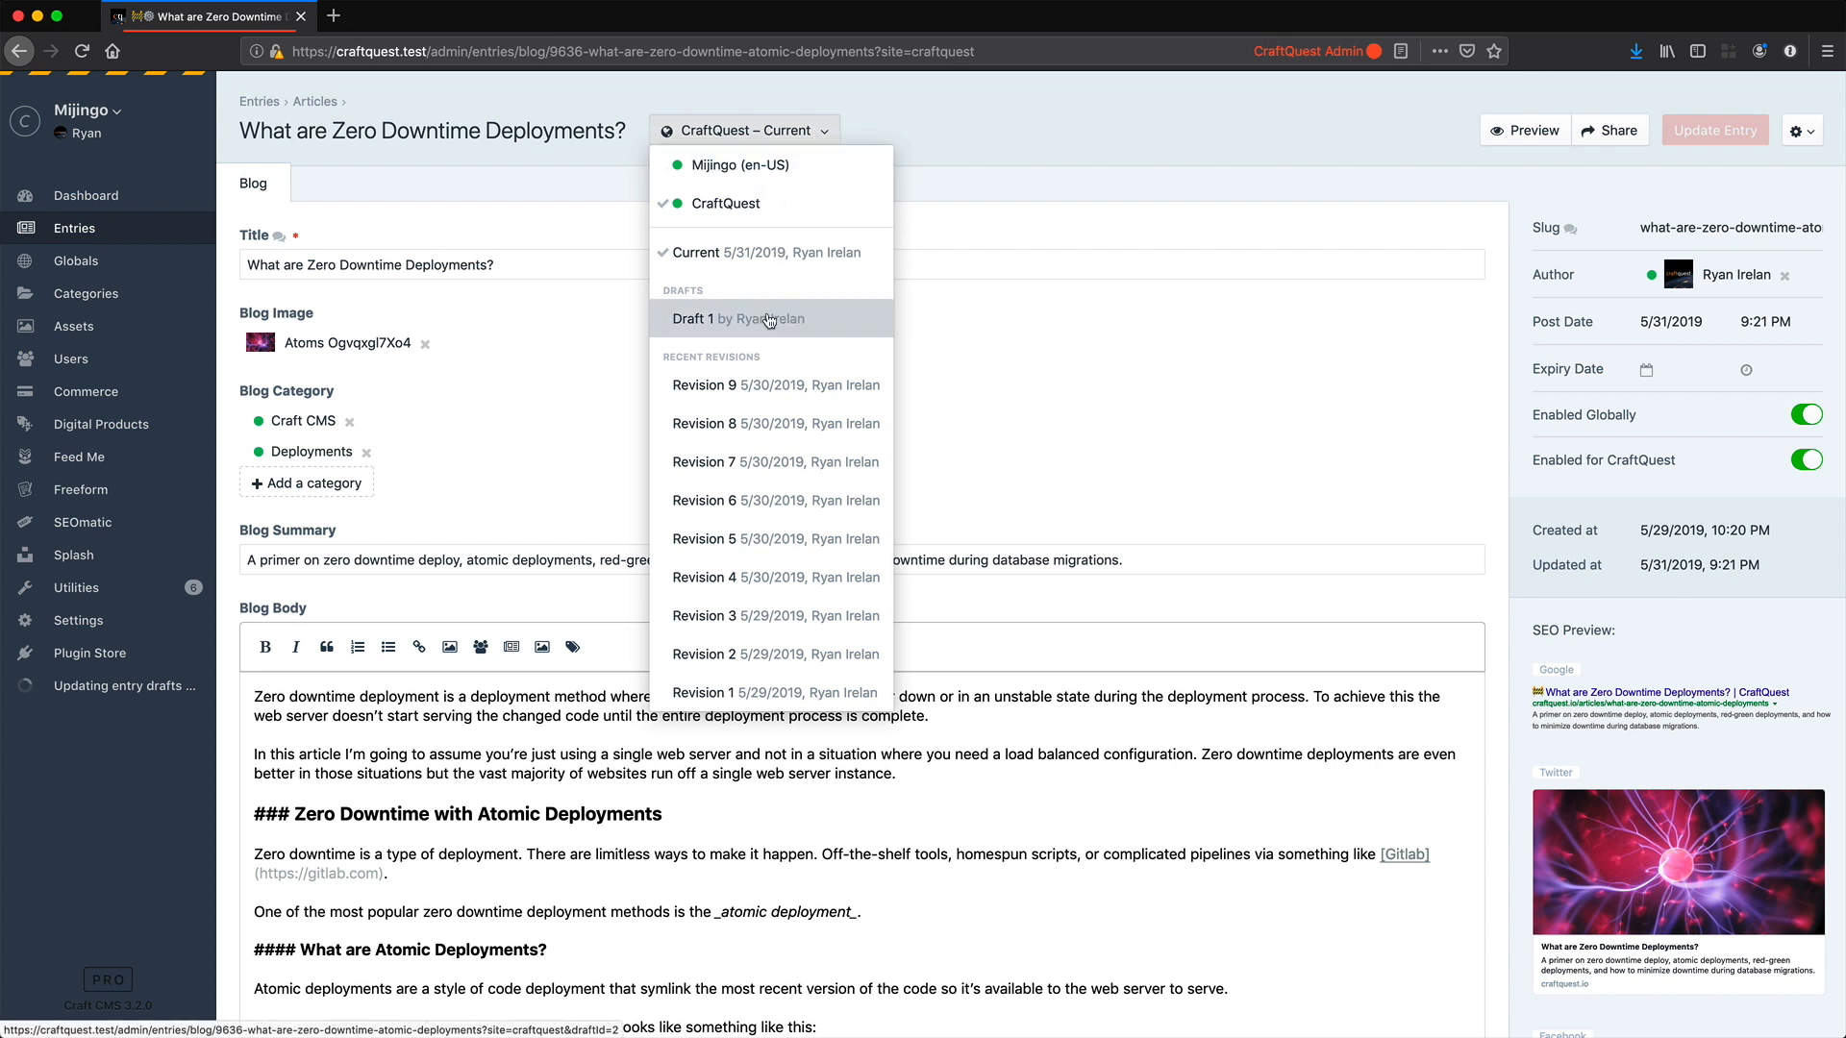
click(769, 319)
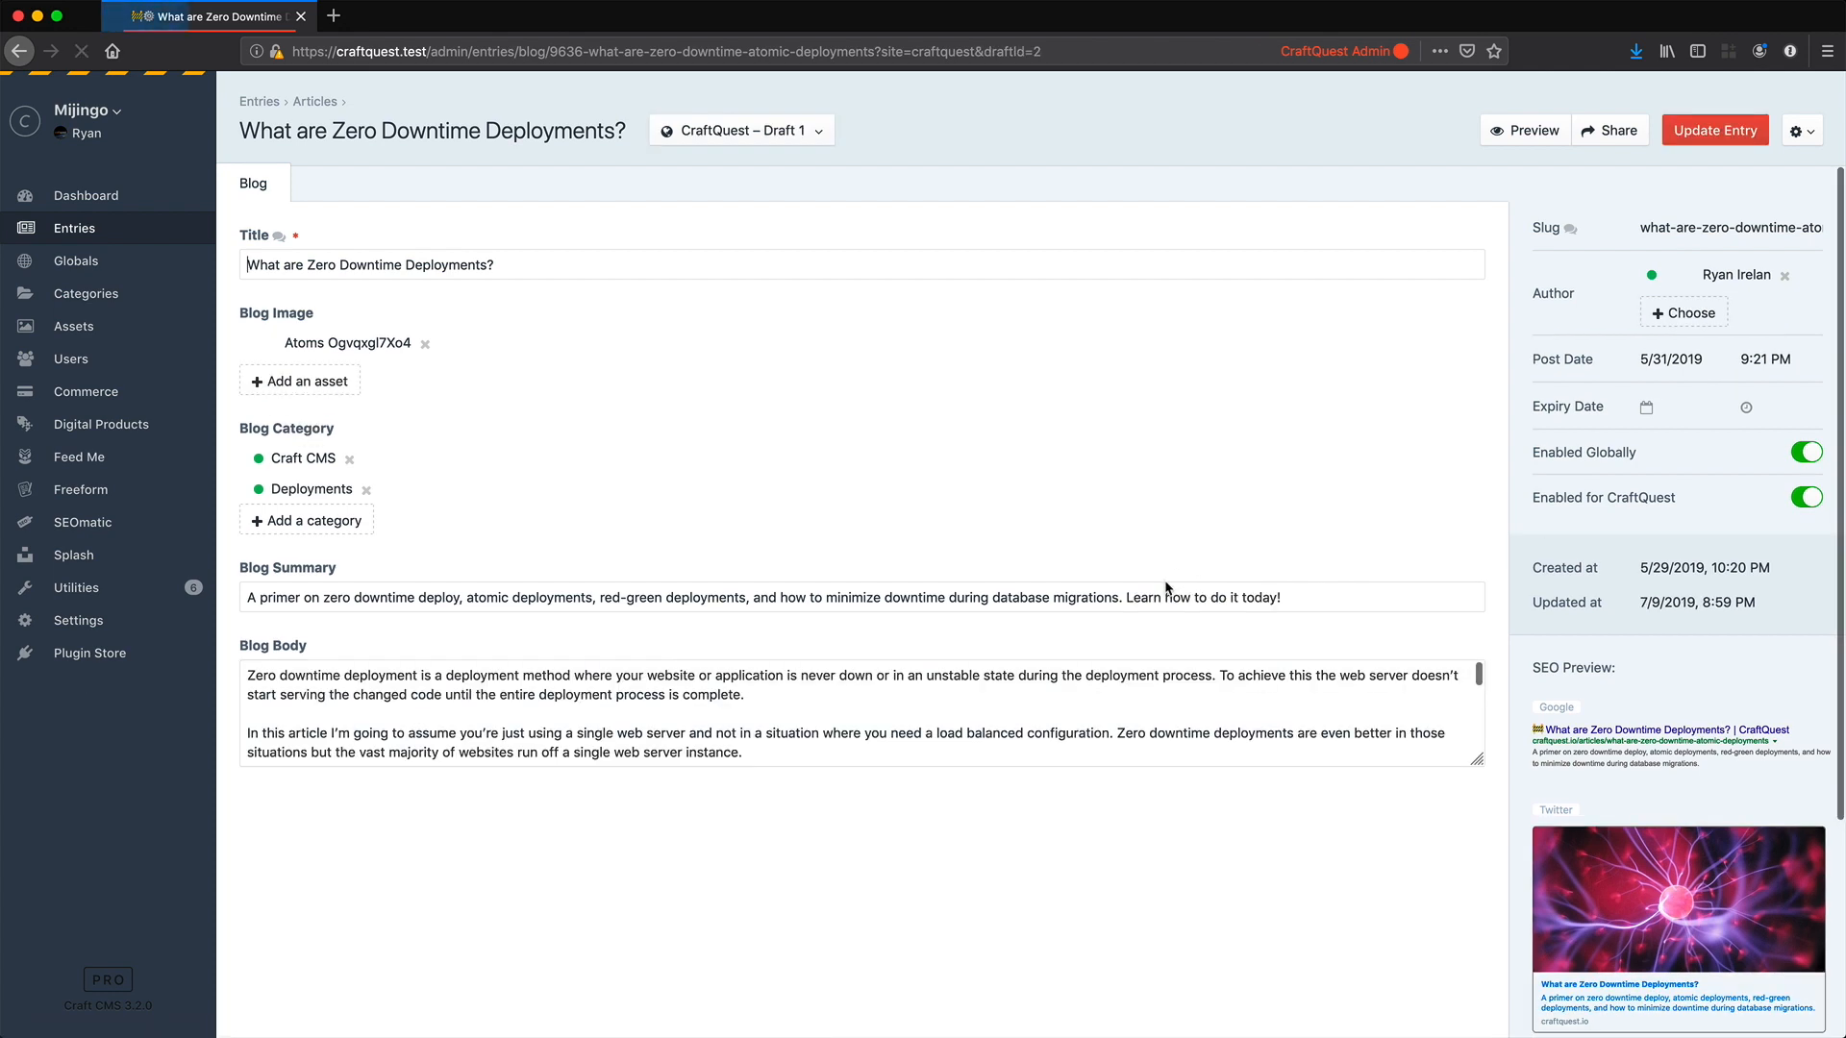
triple_click(1169, 560)
click(1291, 559)
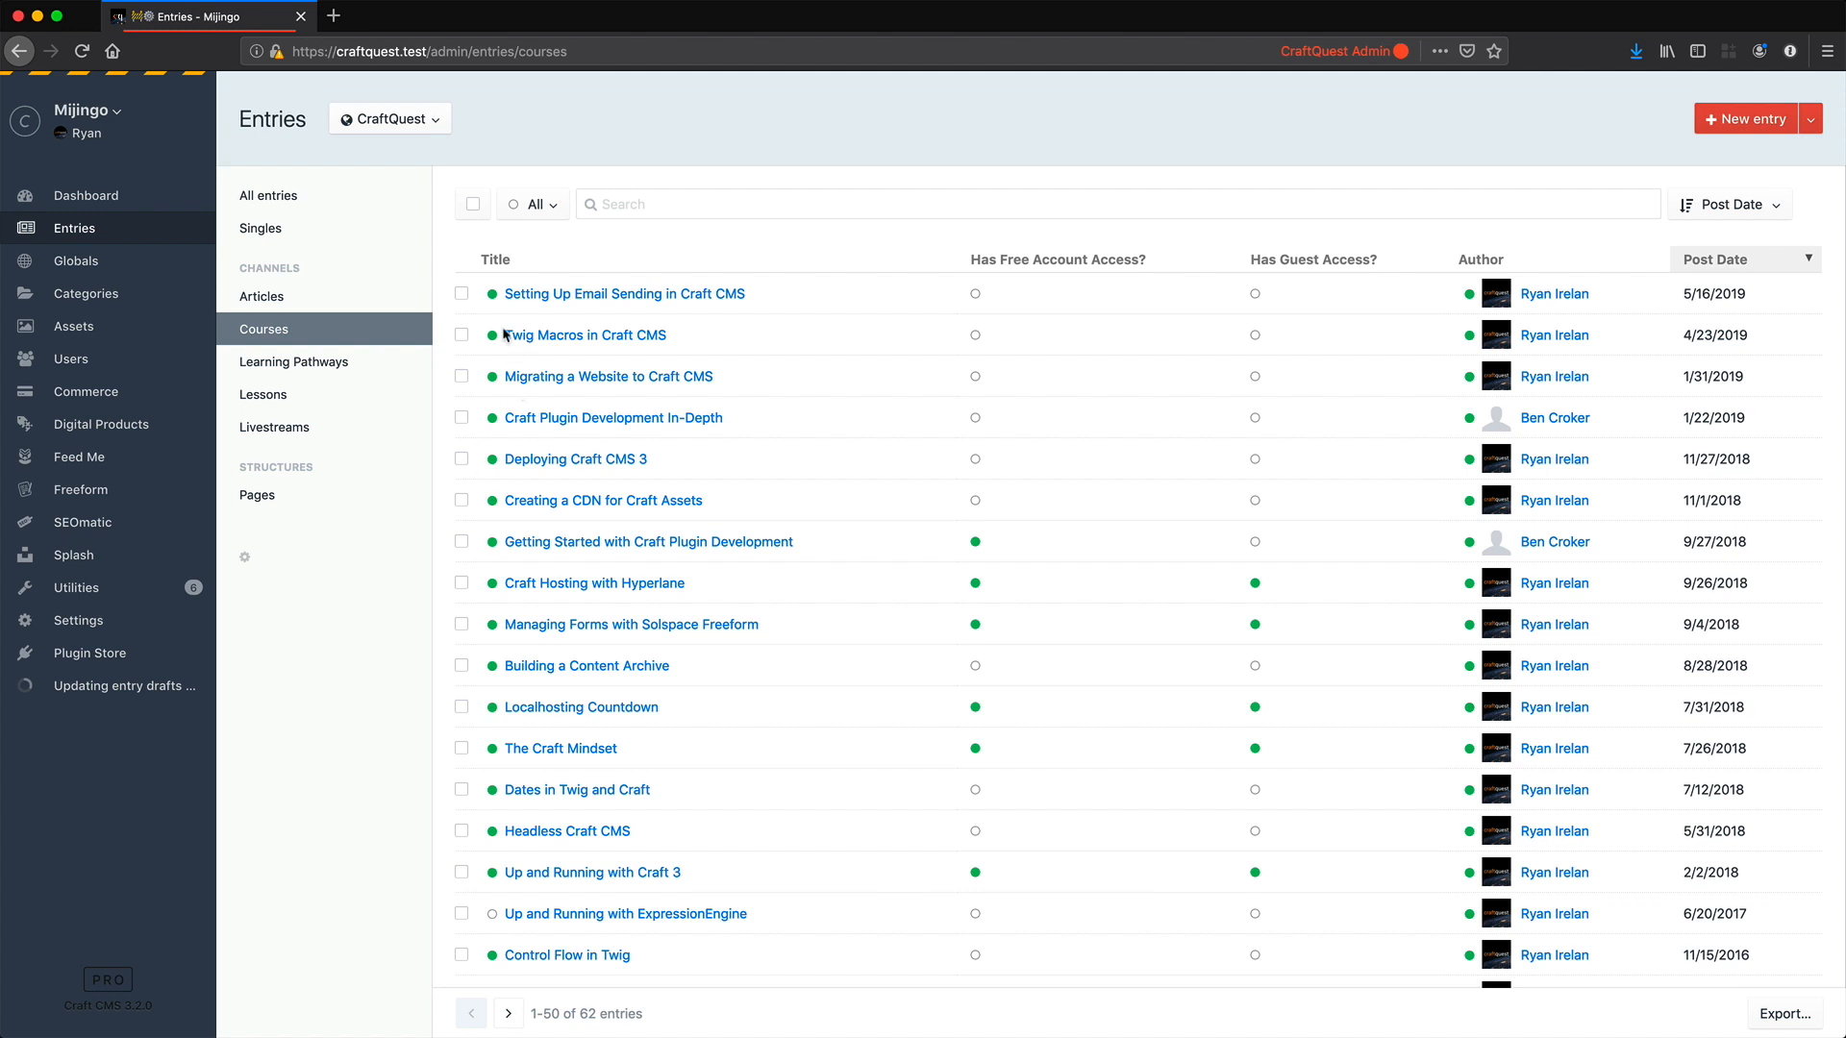
Step: Open the course "Setting Up Email Sending in Craft CMS" in preview and look through its page and list of course videos
click(602, 296)
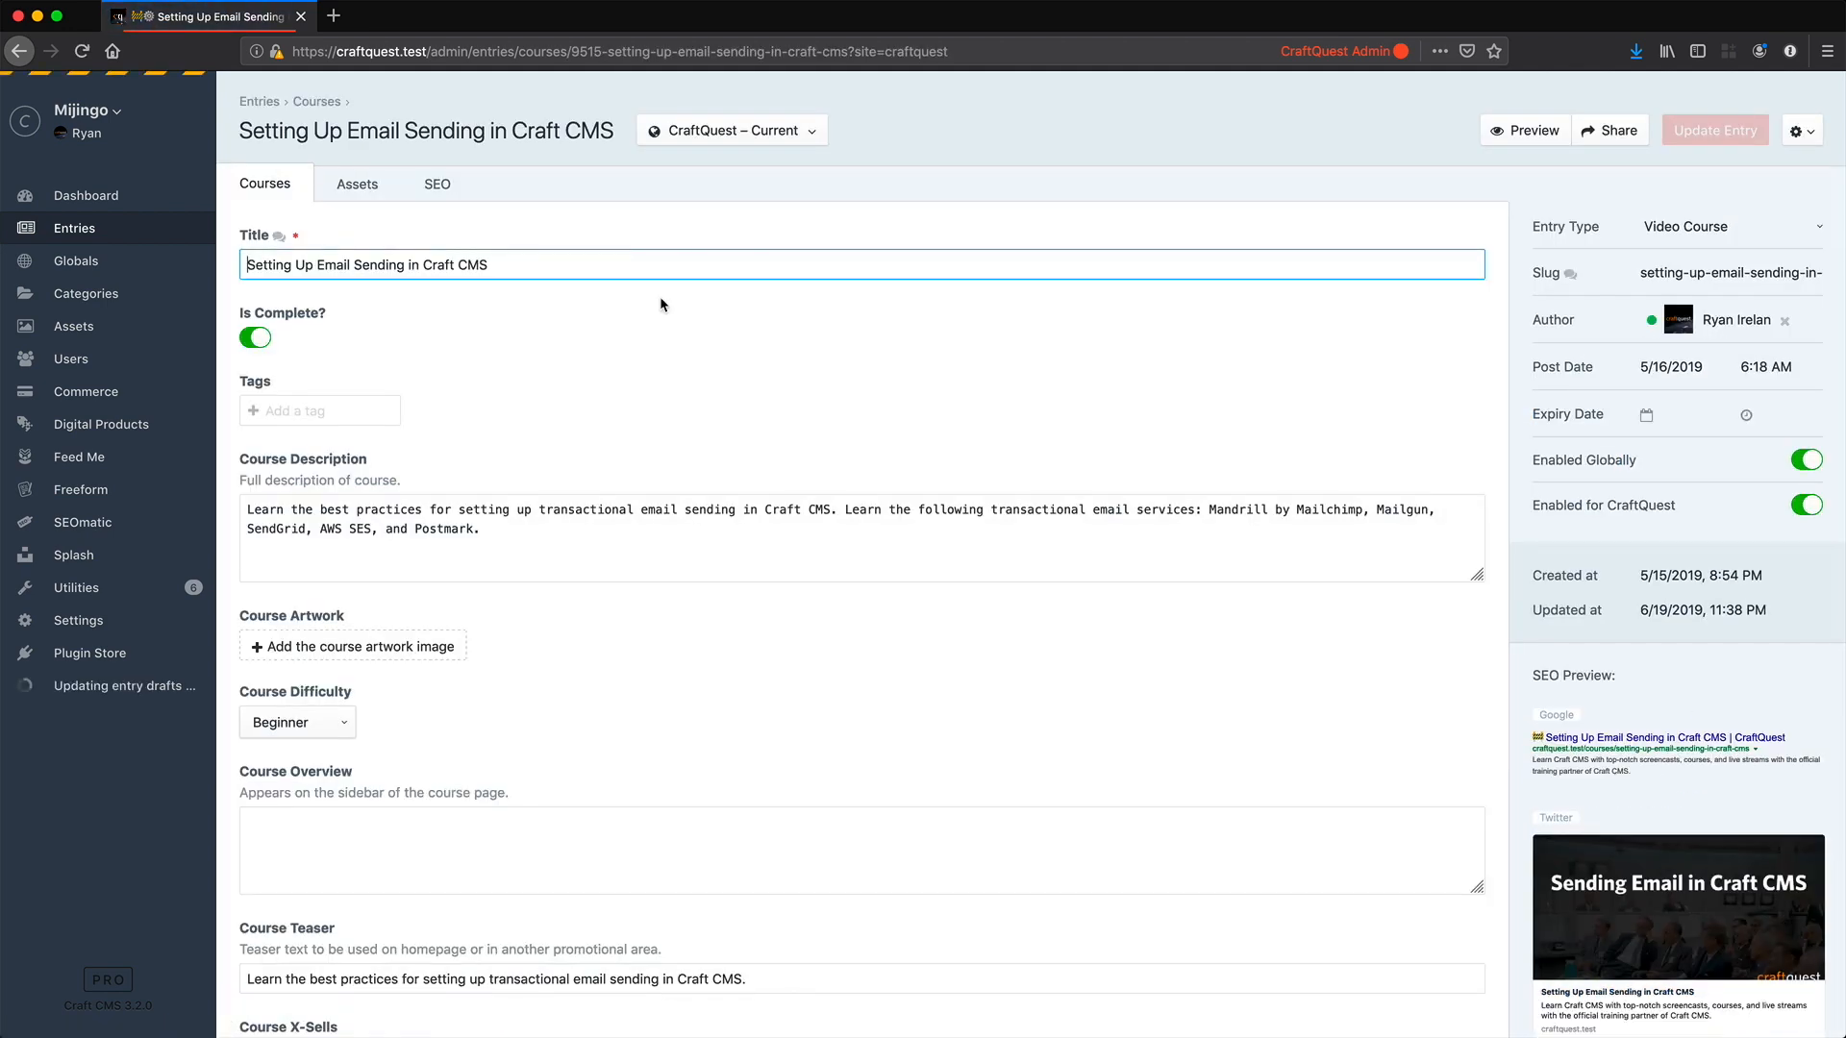
click(1526, 131)
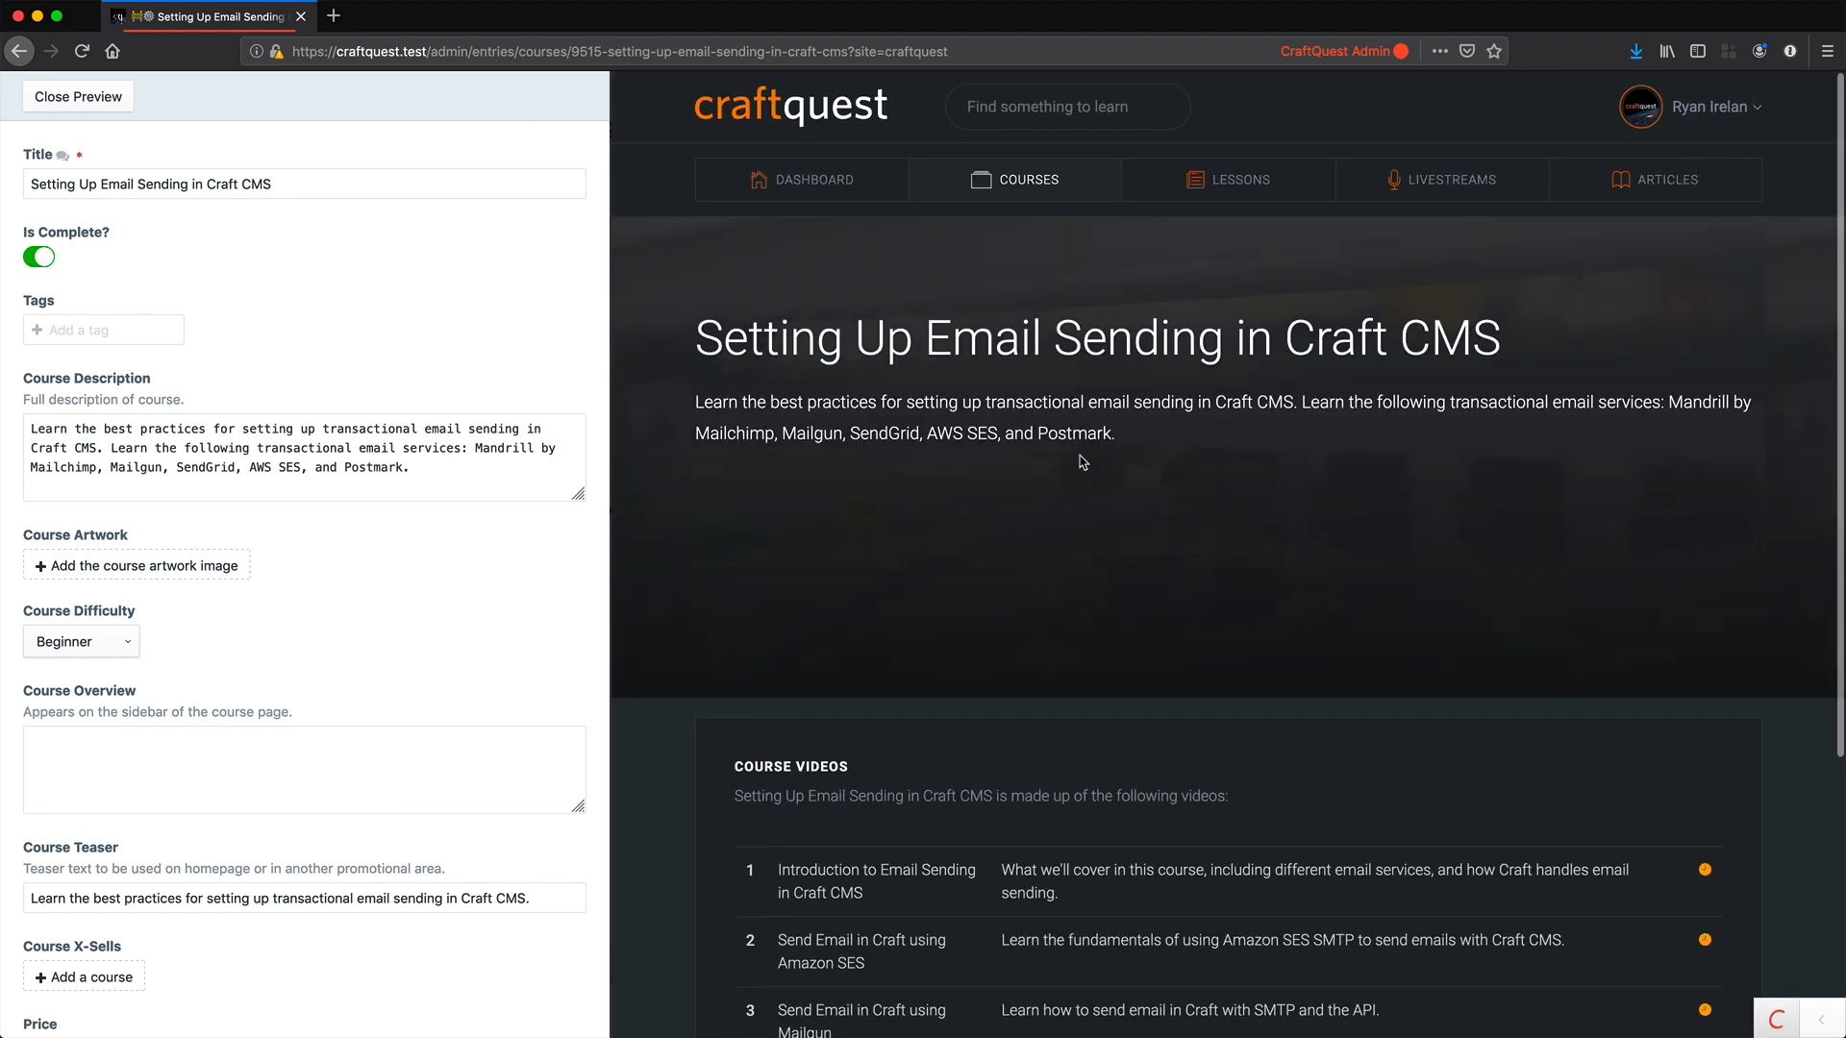
scroll(838, 633, down, 5)
scroll(838, 632, down, 3)
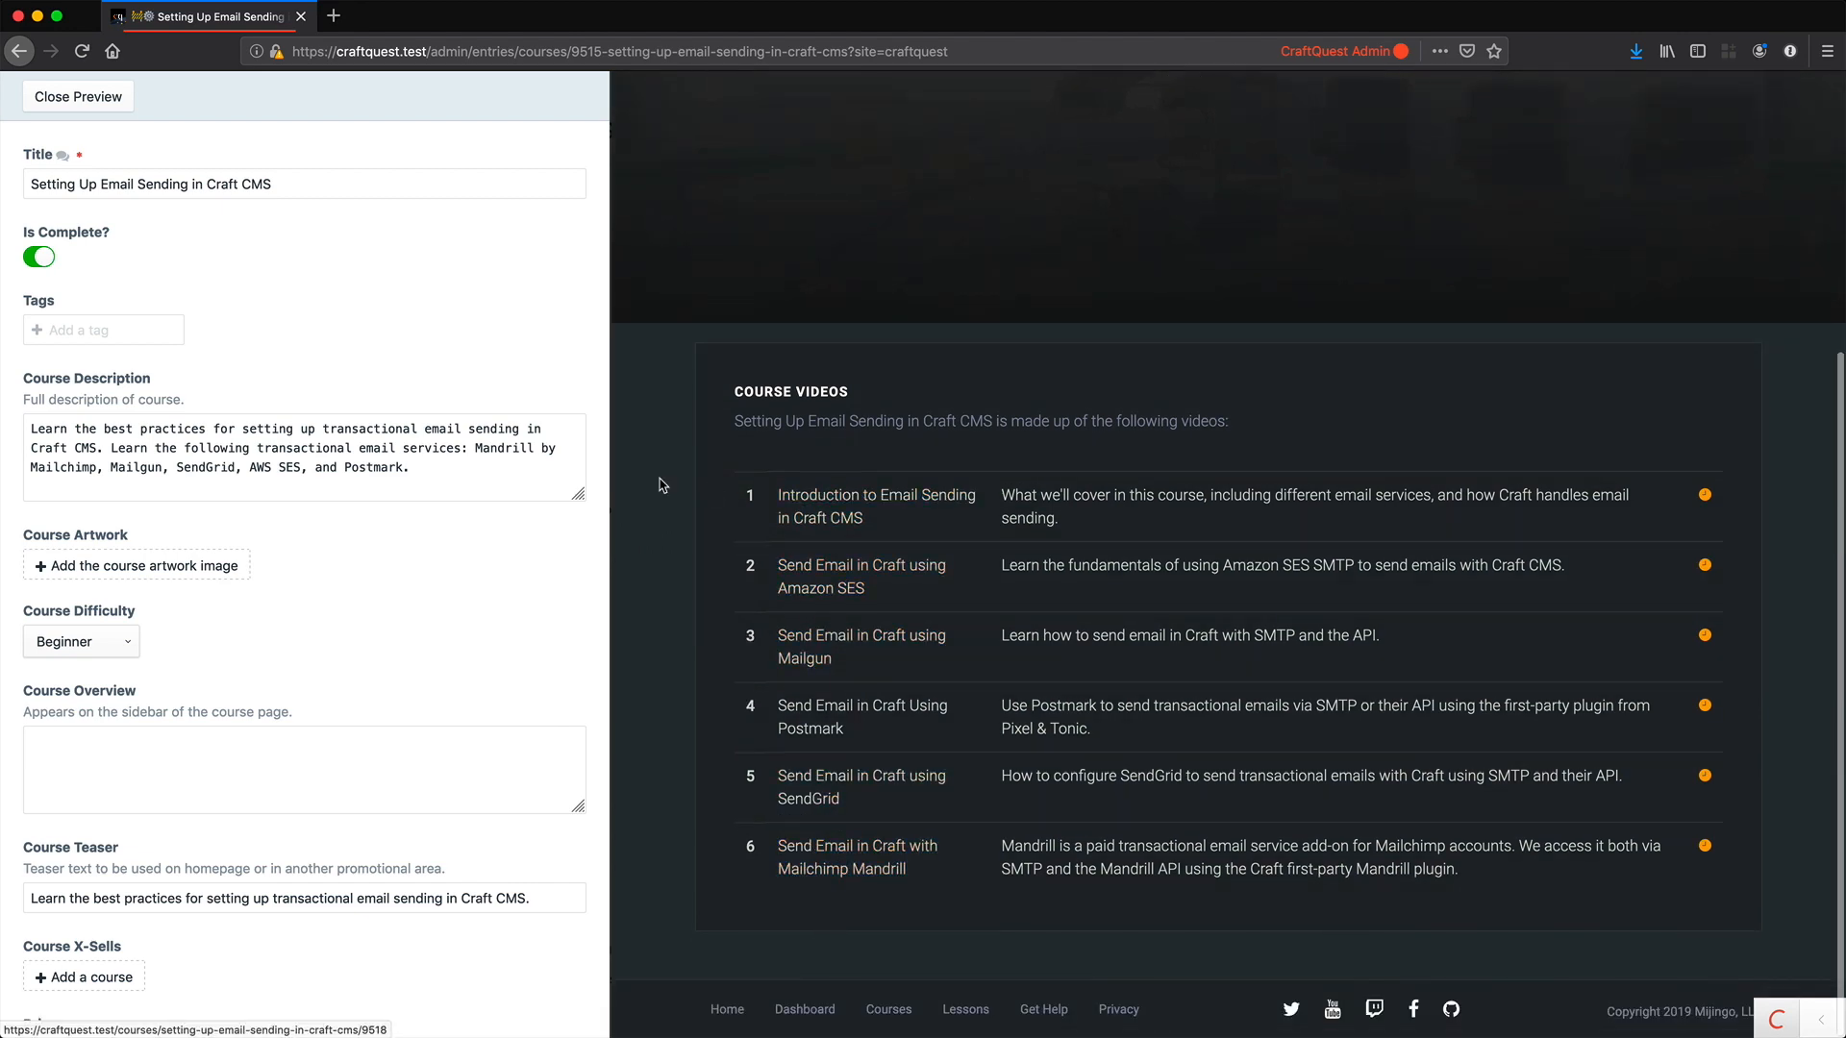
scroll(664, 490, up, 8)
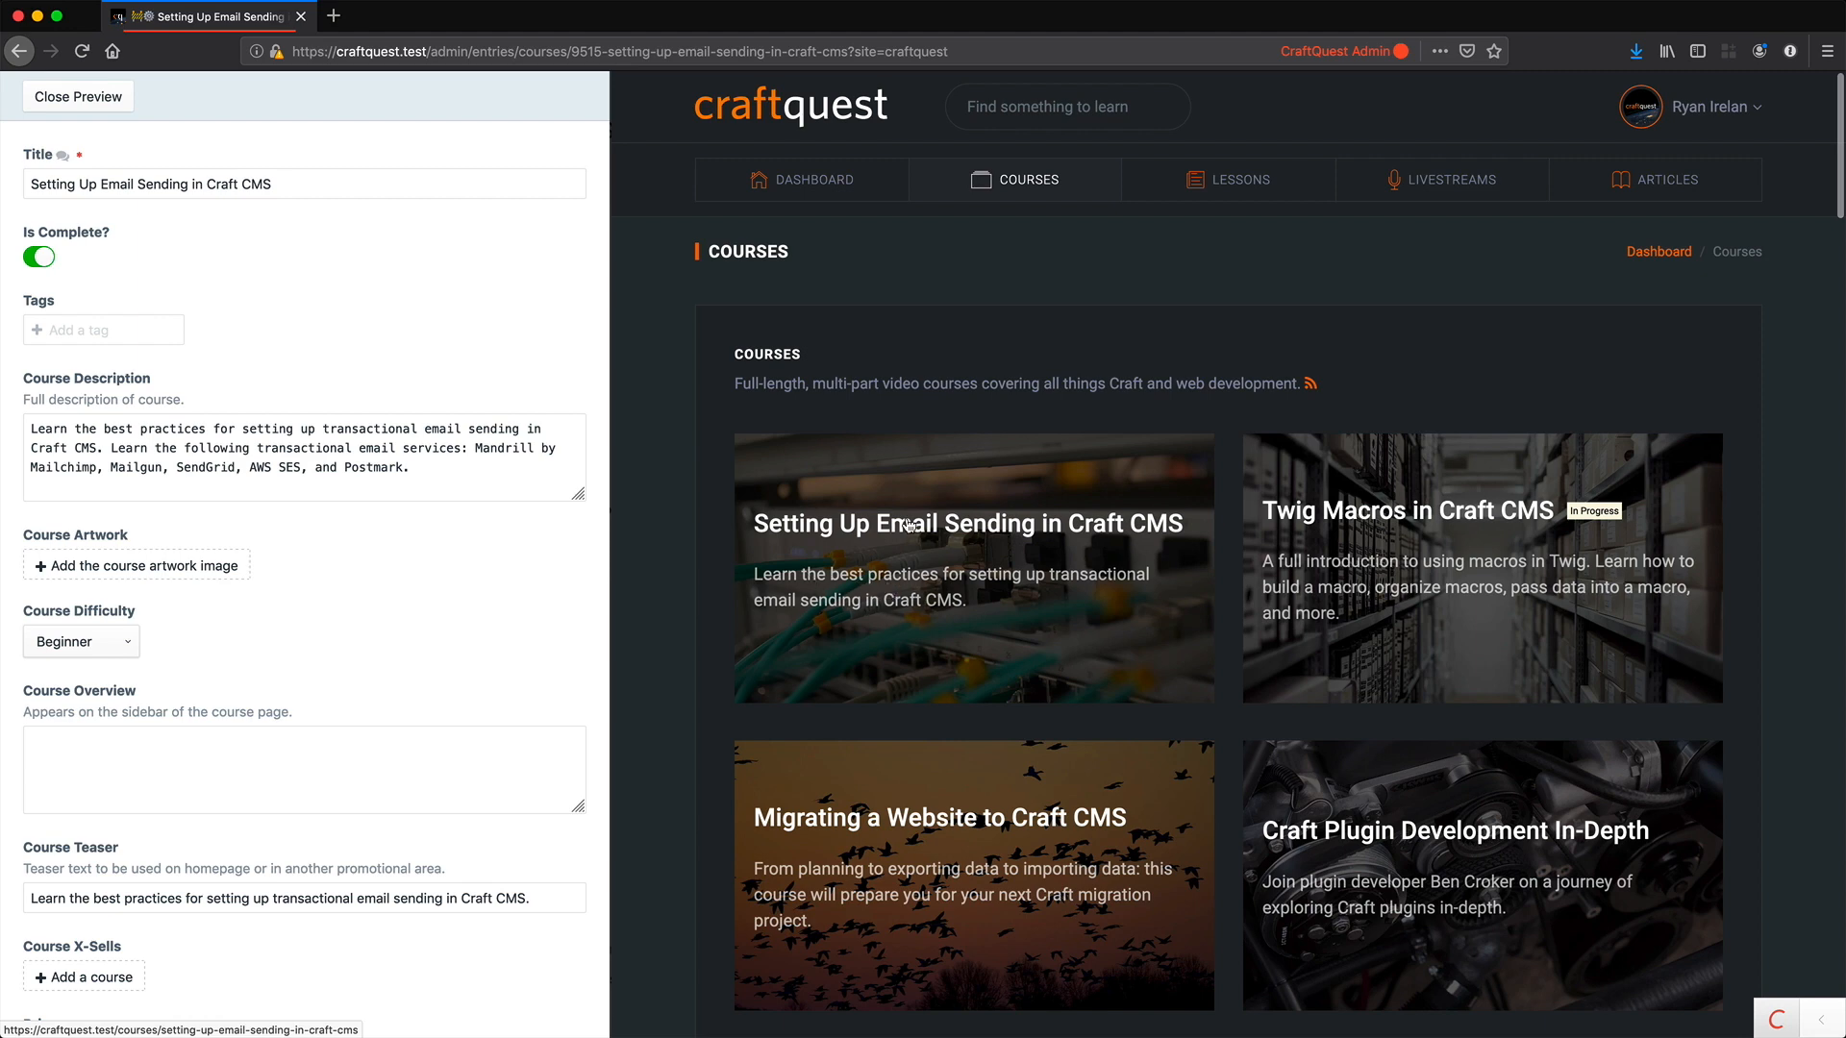
Step: Browse to the site's dashboard inside the preview, look through its courses and lessons, and close the preview
click(822, 180)
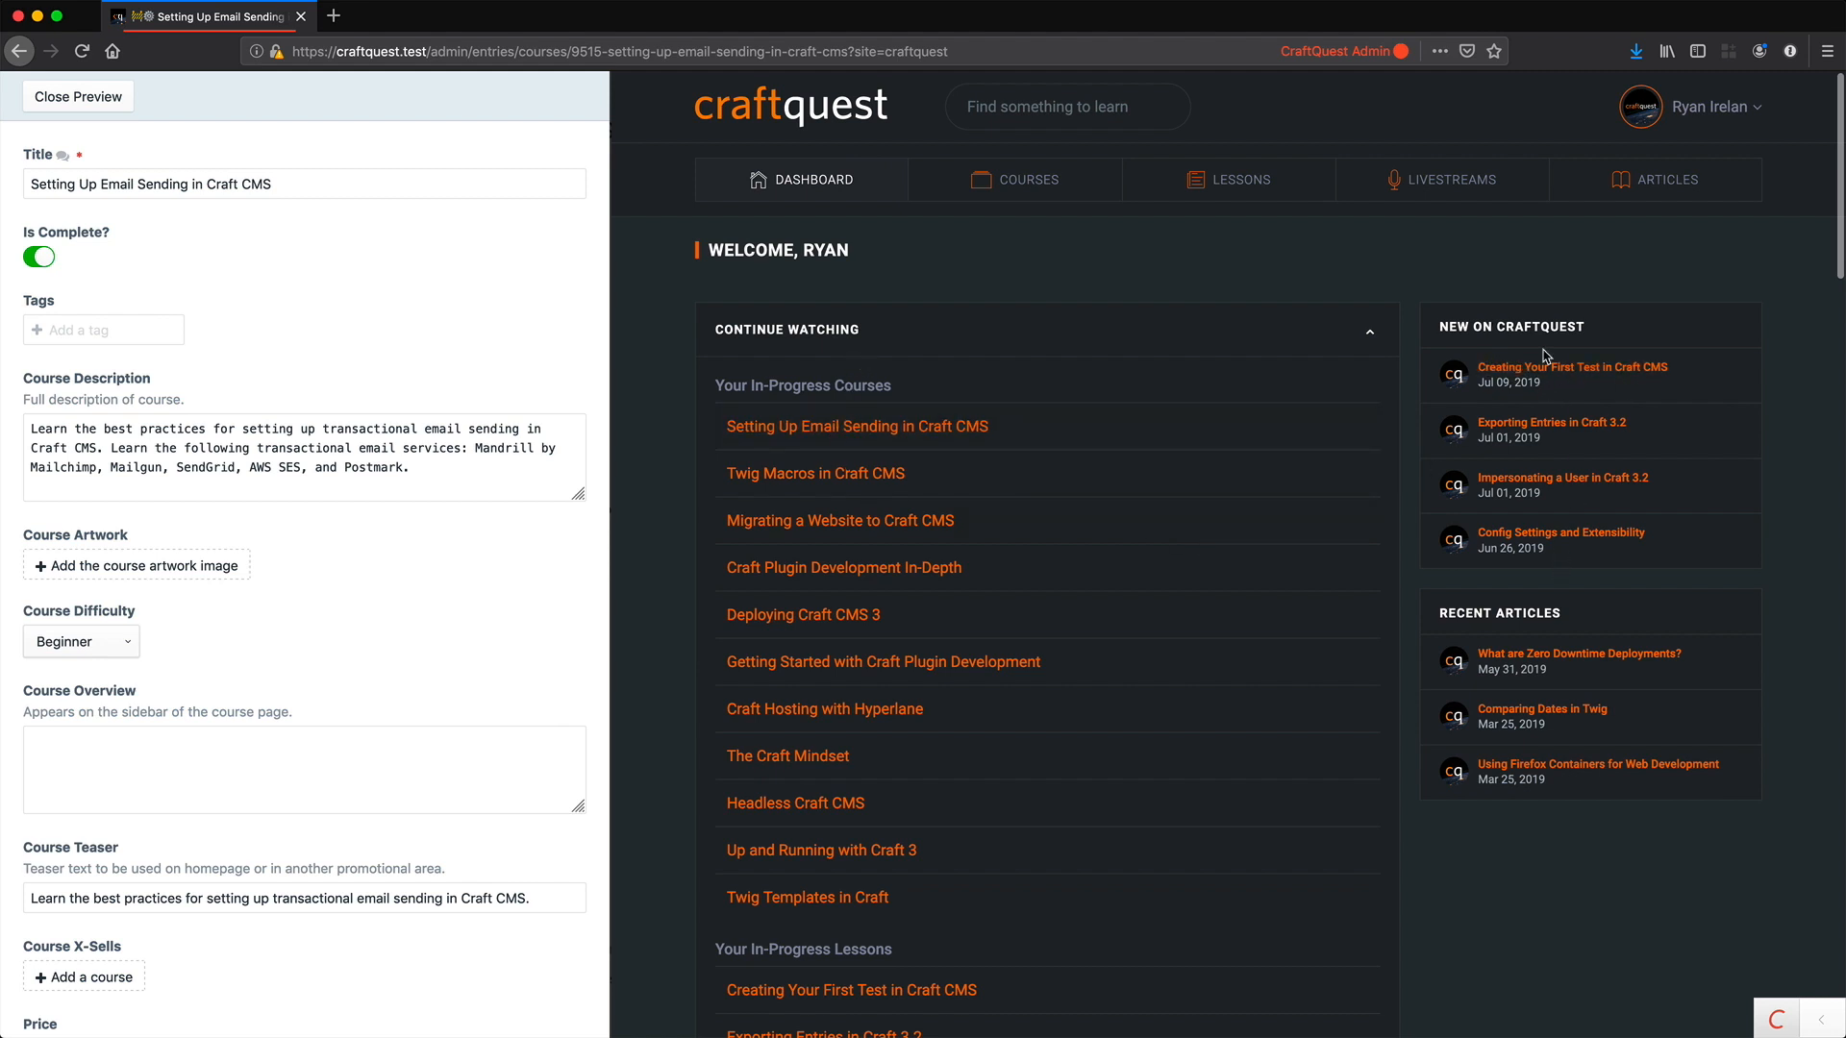
scroll(697, 780, down, 5)
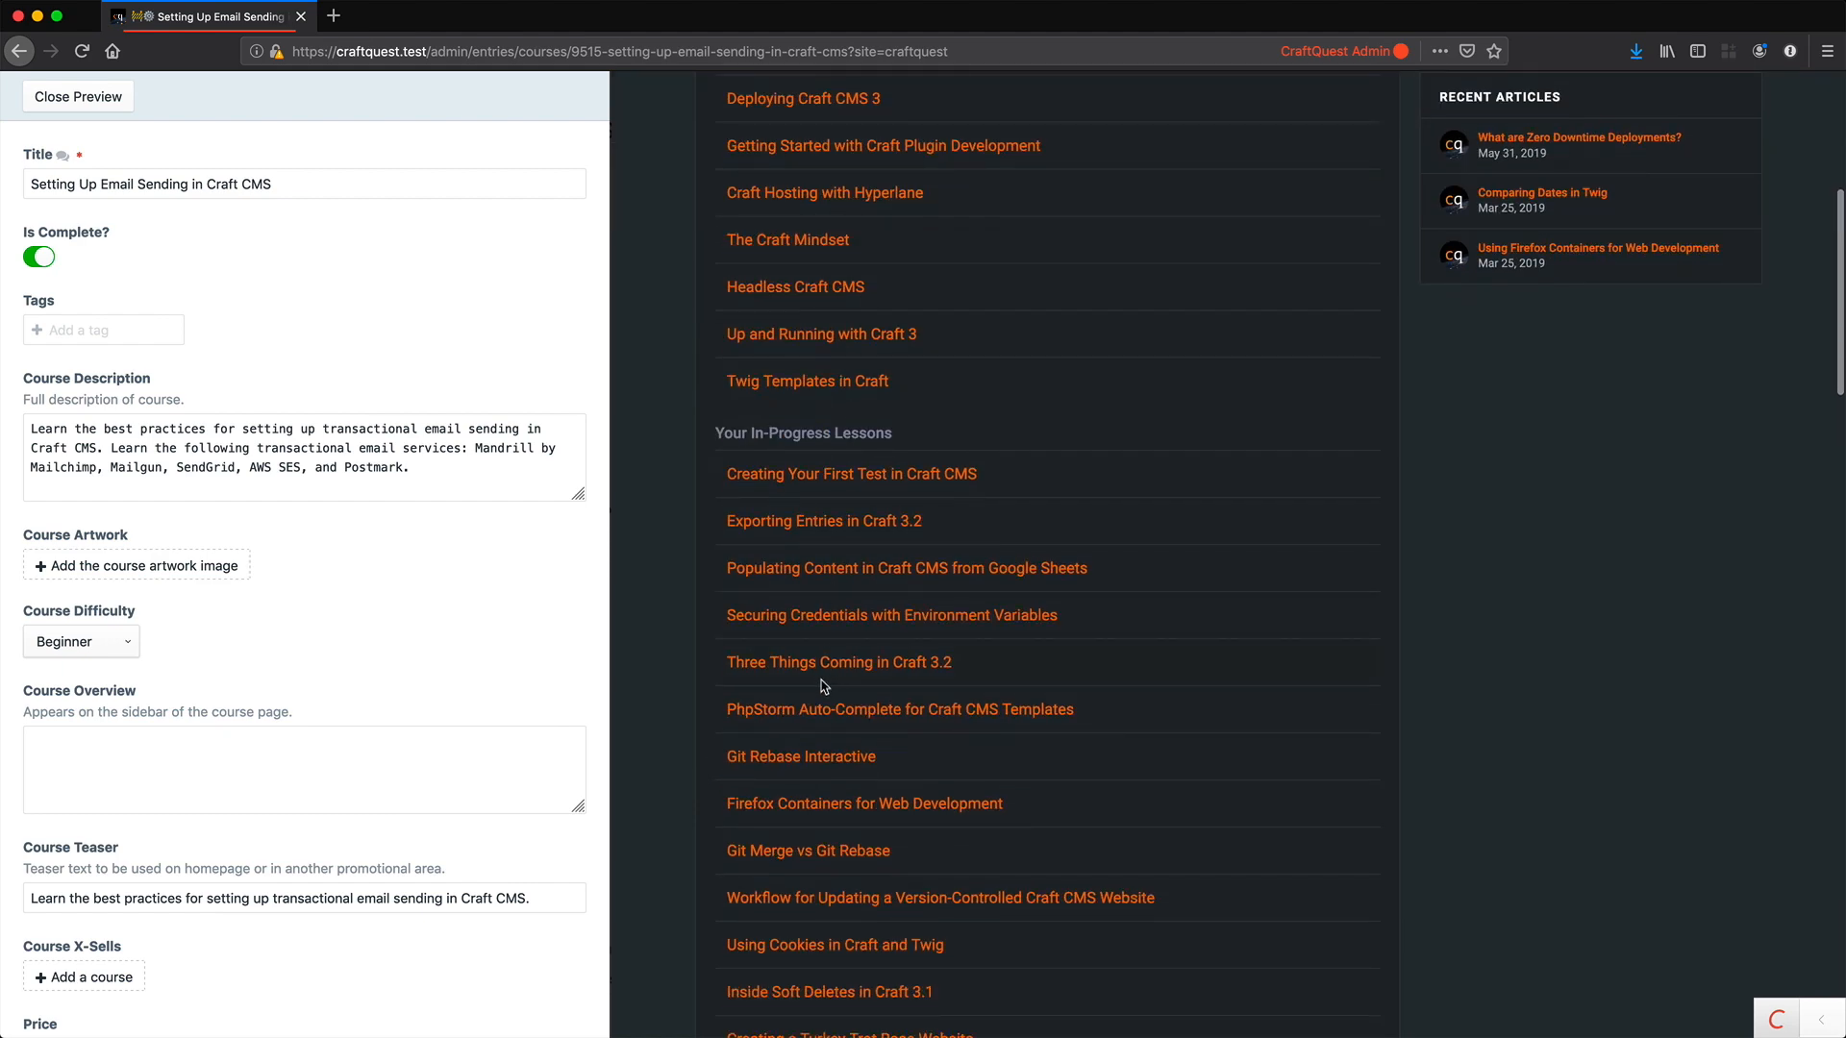
scroll(684, 702, up, 5)
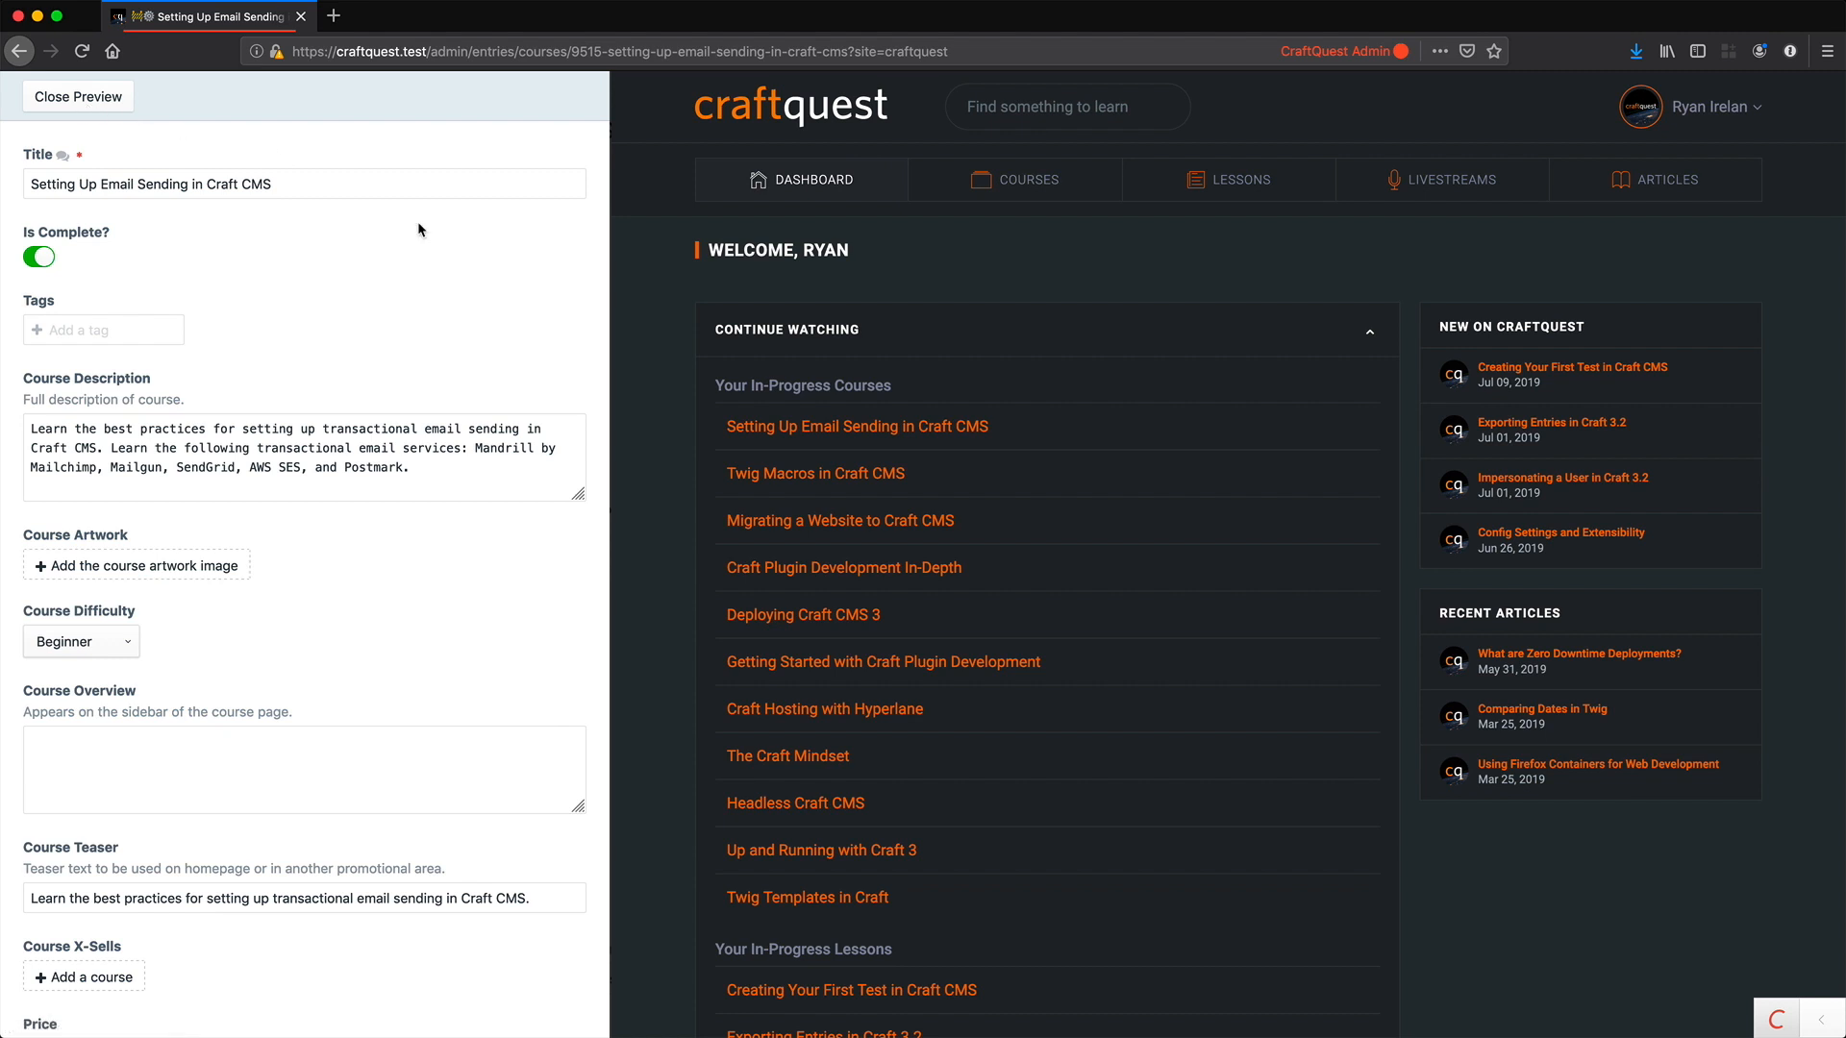
click(113, 100)
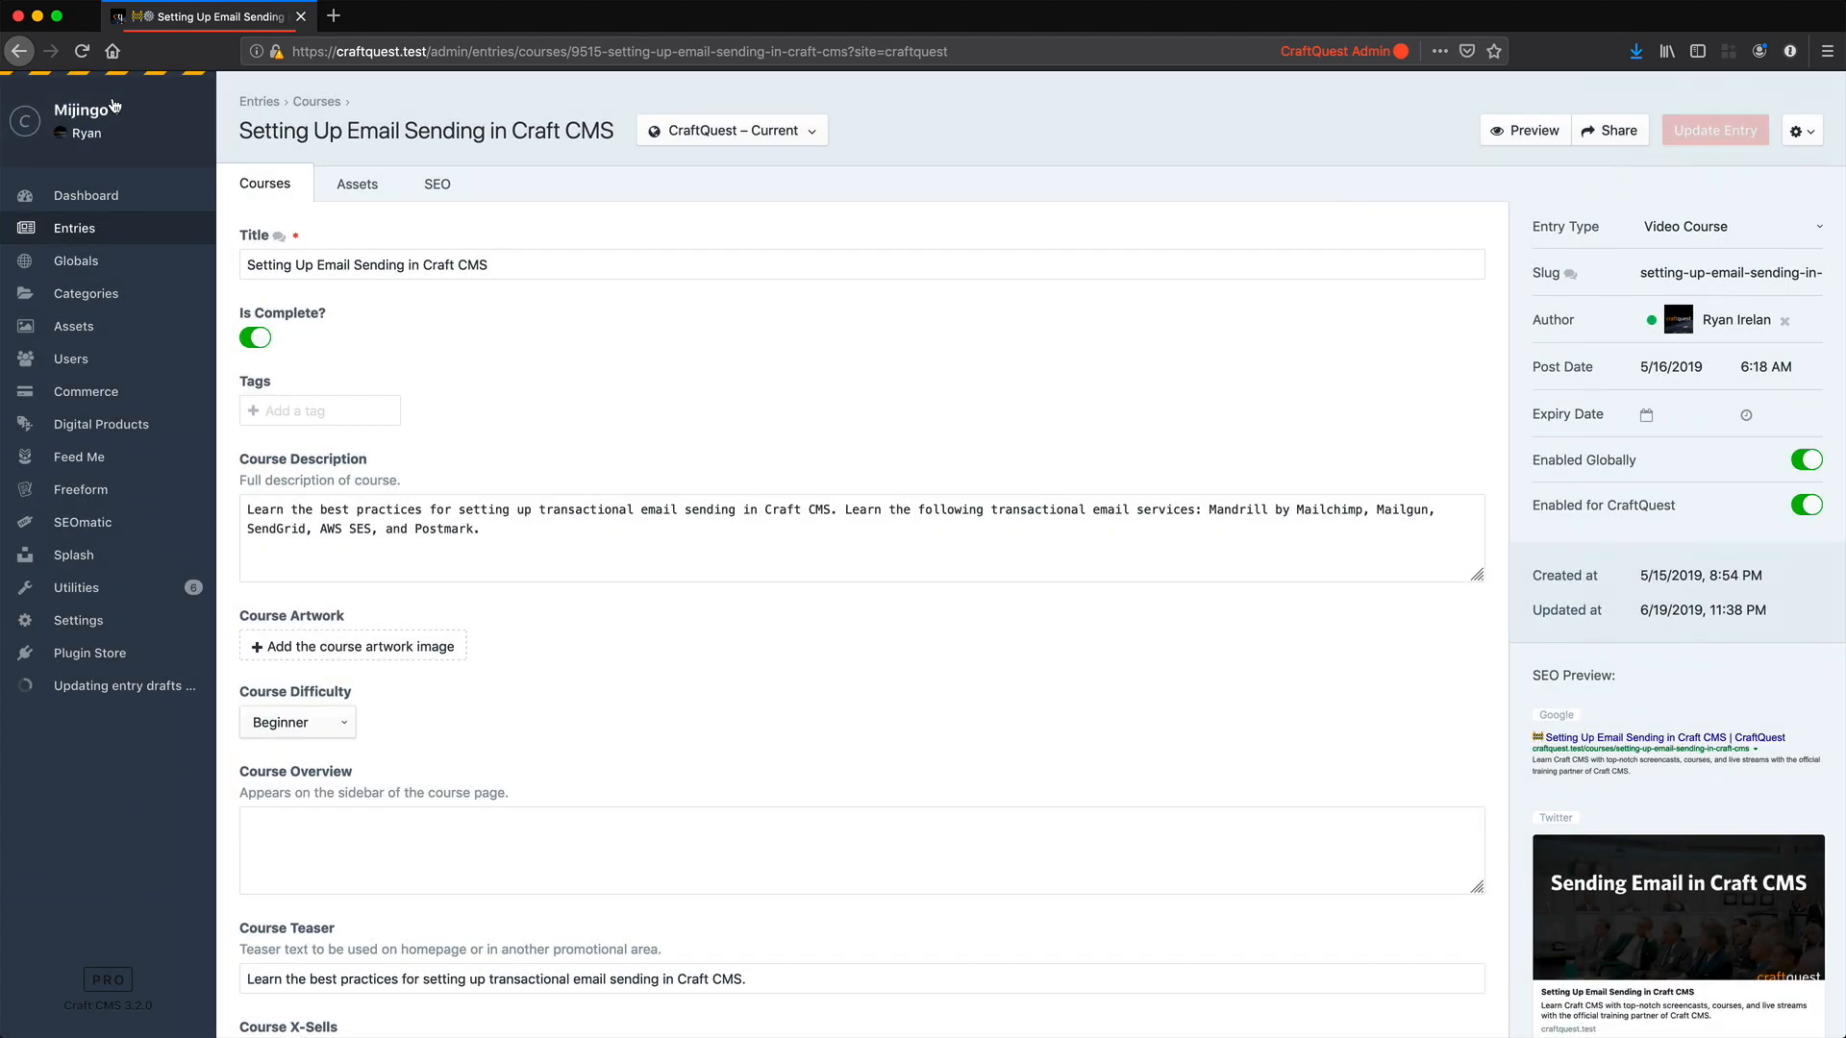
Step: Open the Courses section's settings and select the CraftQuest site's template path craftquest/courses/_entry
click(91, 623)
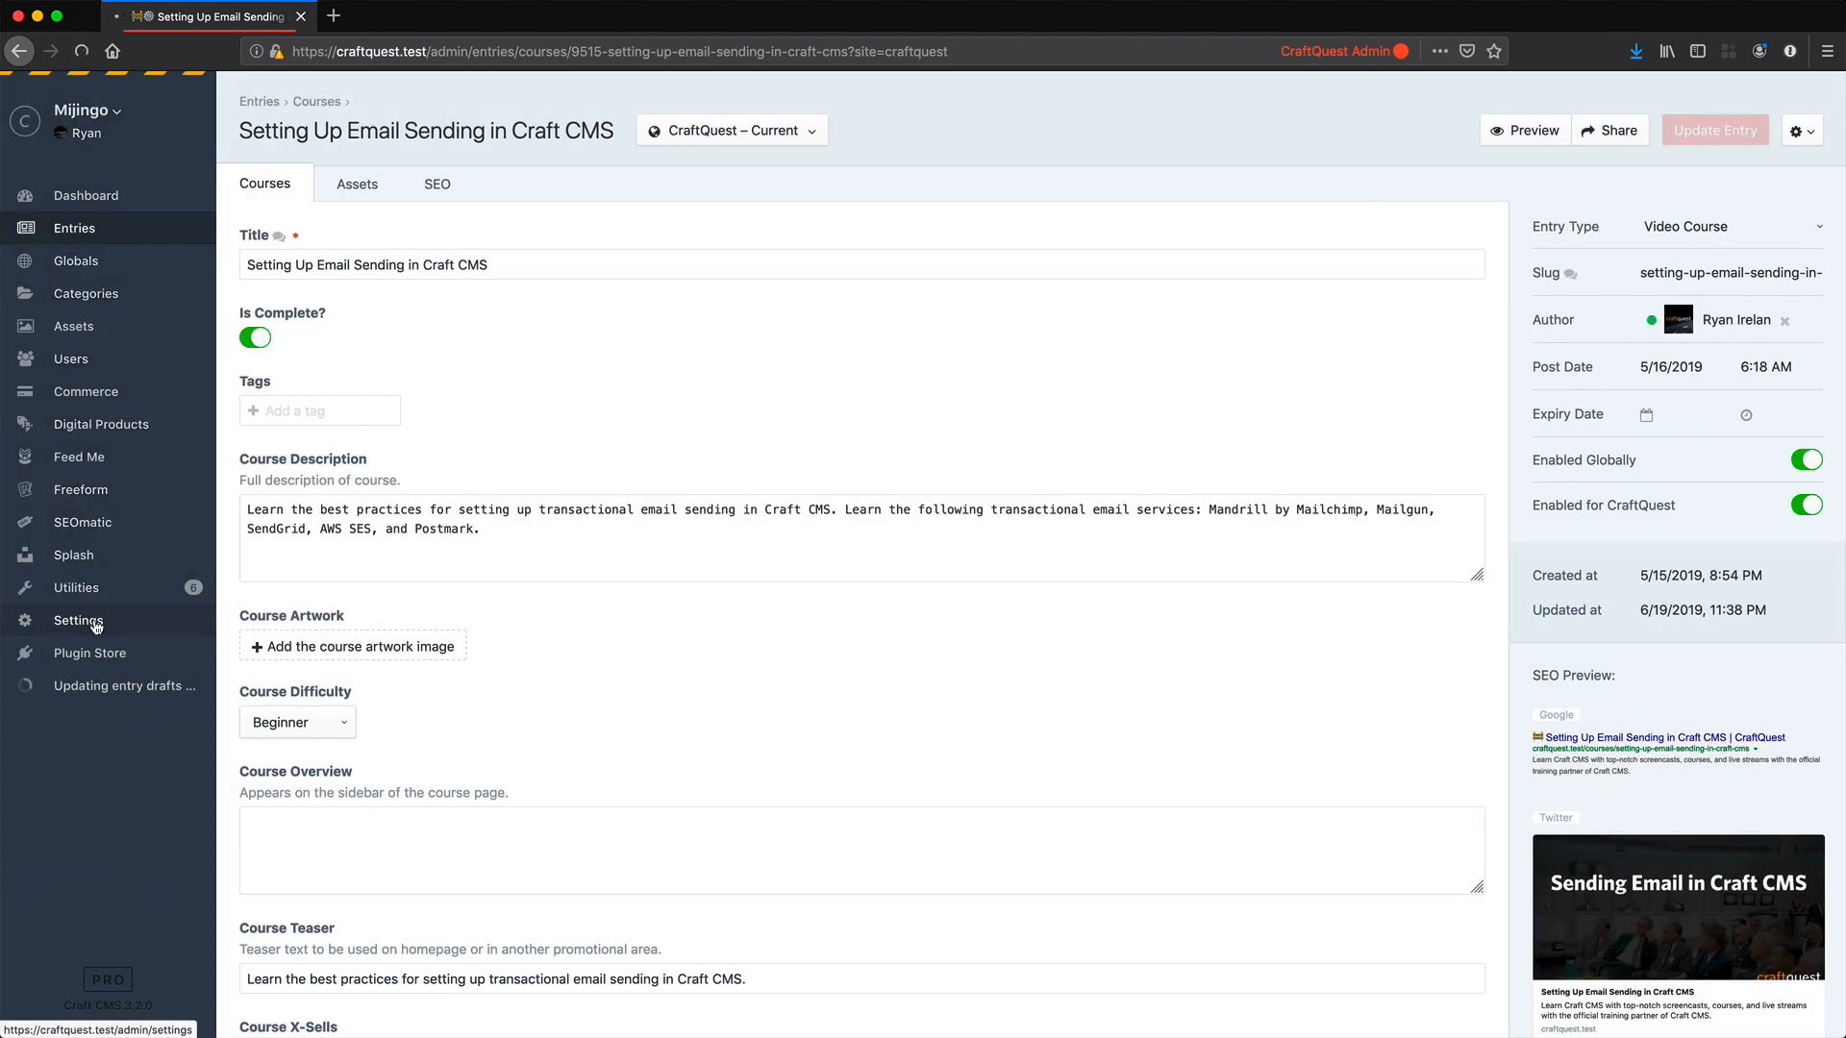
click(466, 459)
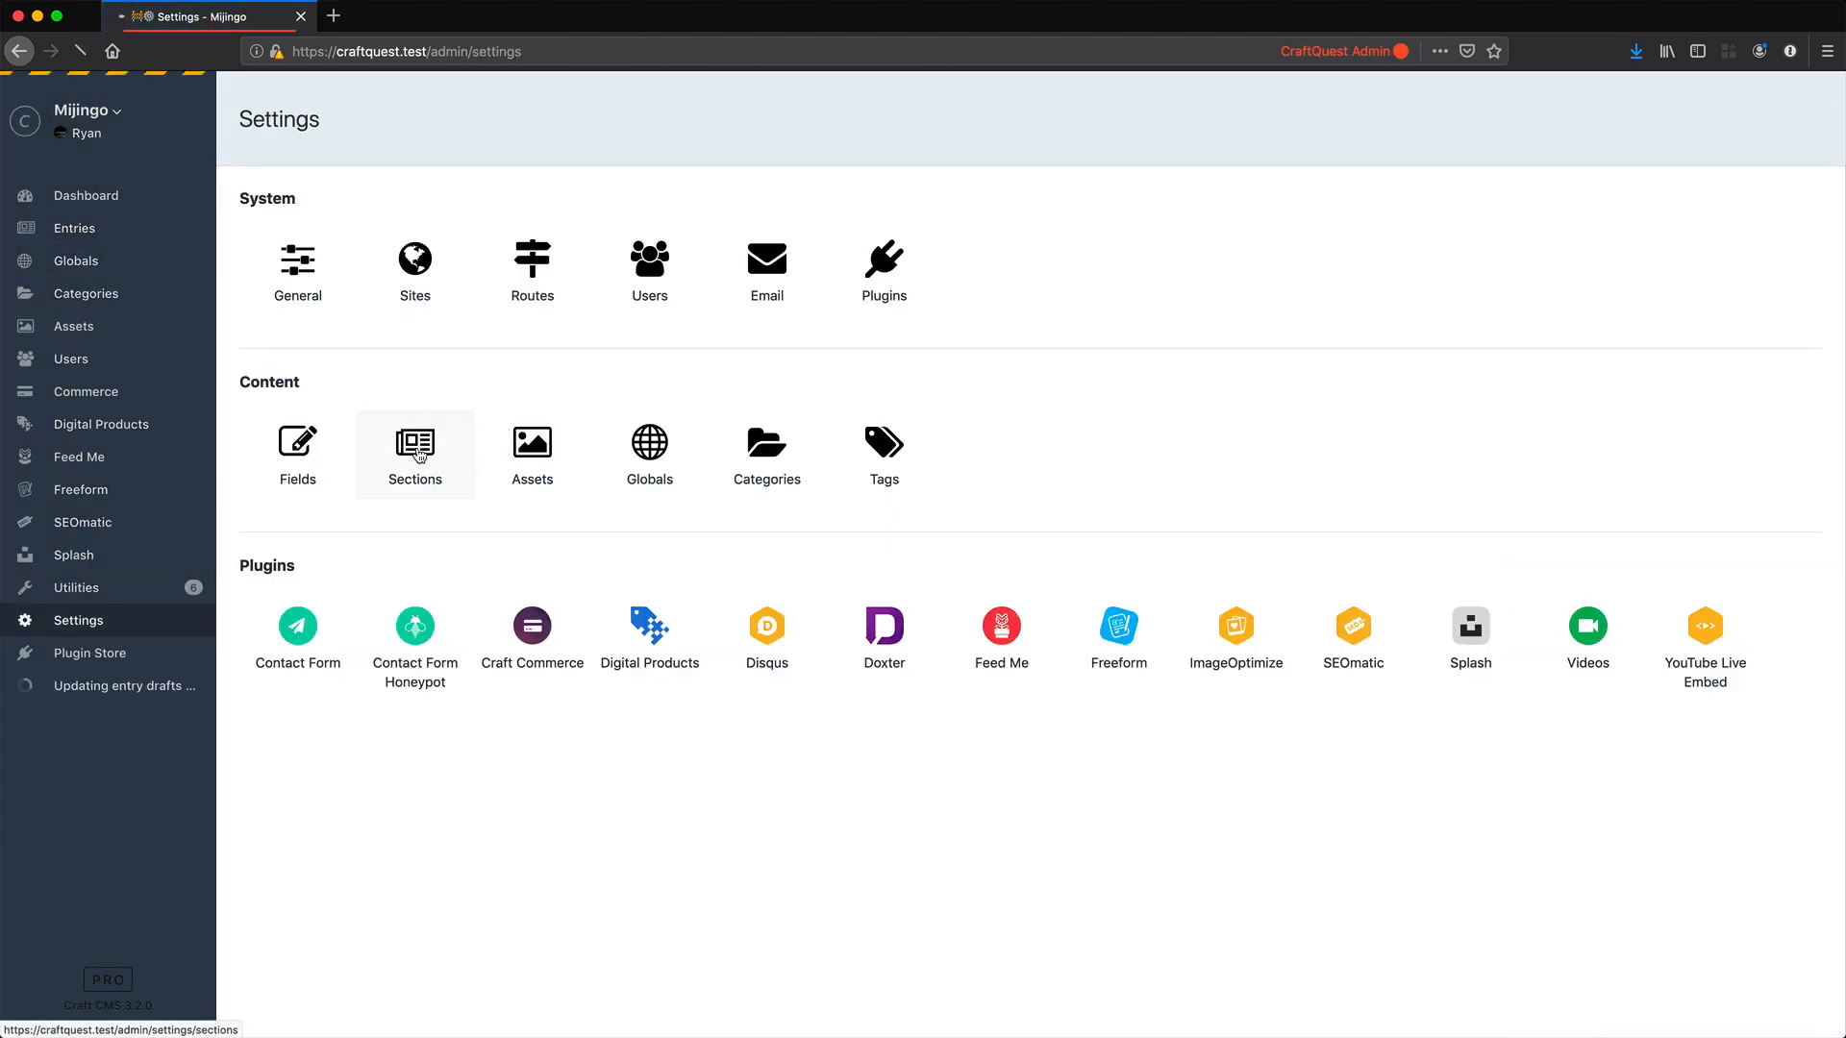
click(323, 298)
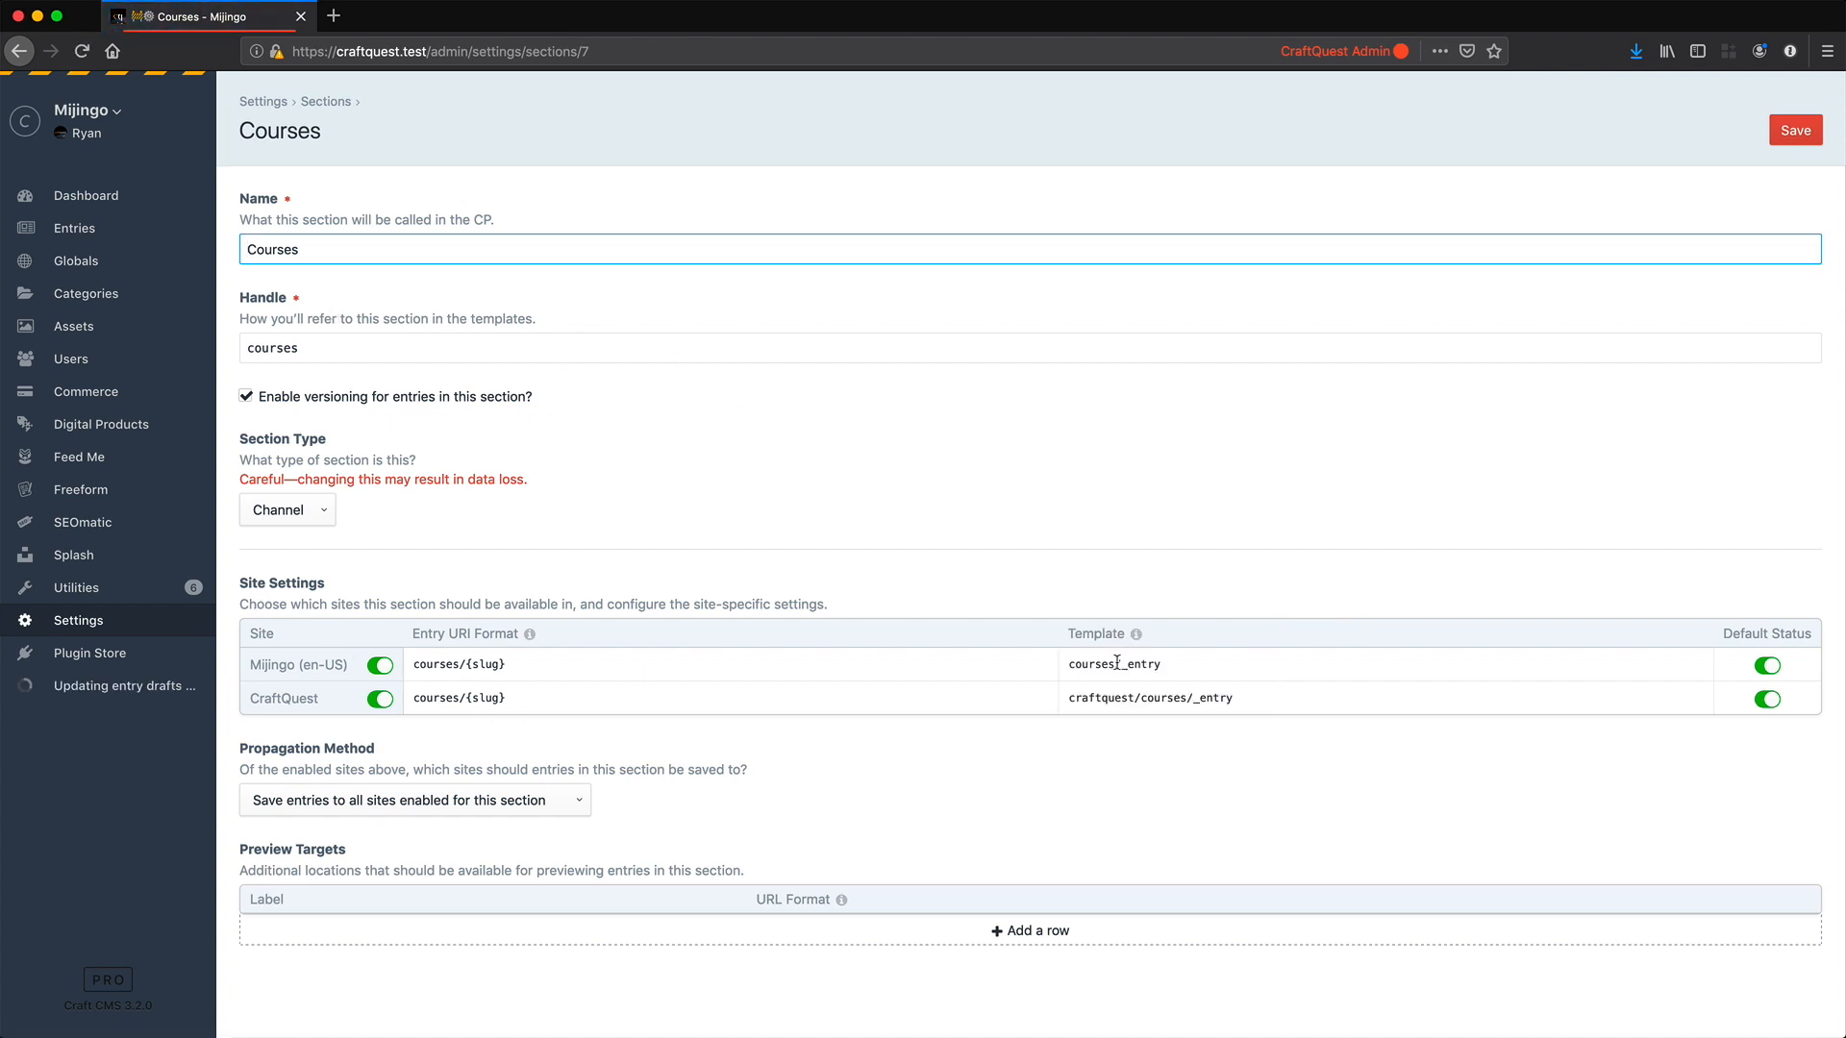
triple_click(1139, 697)
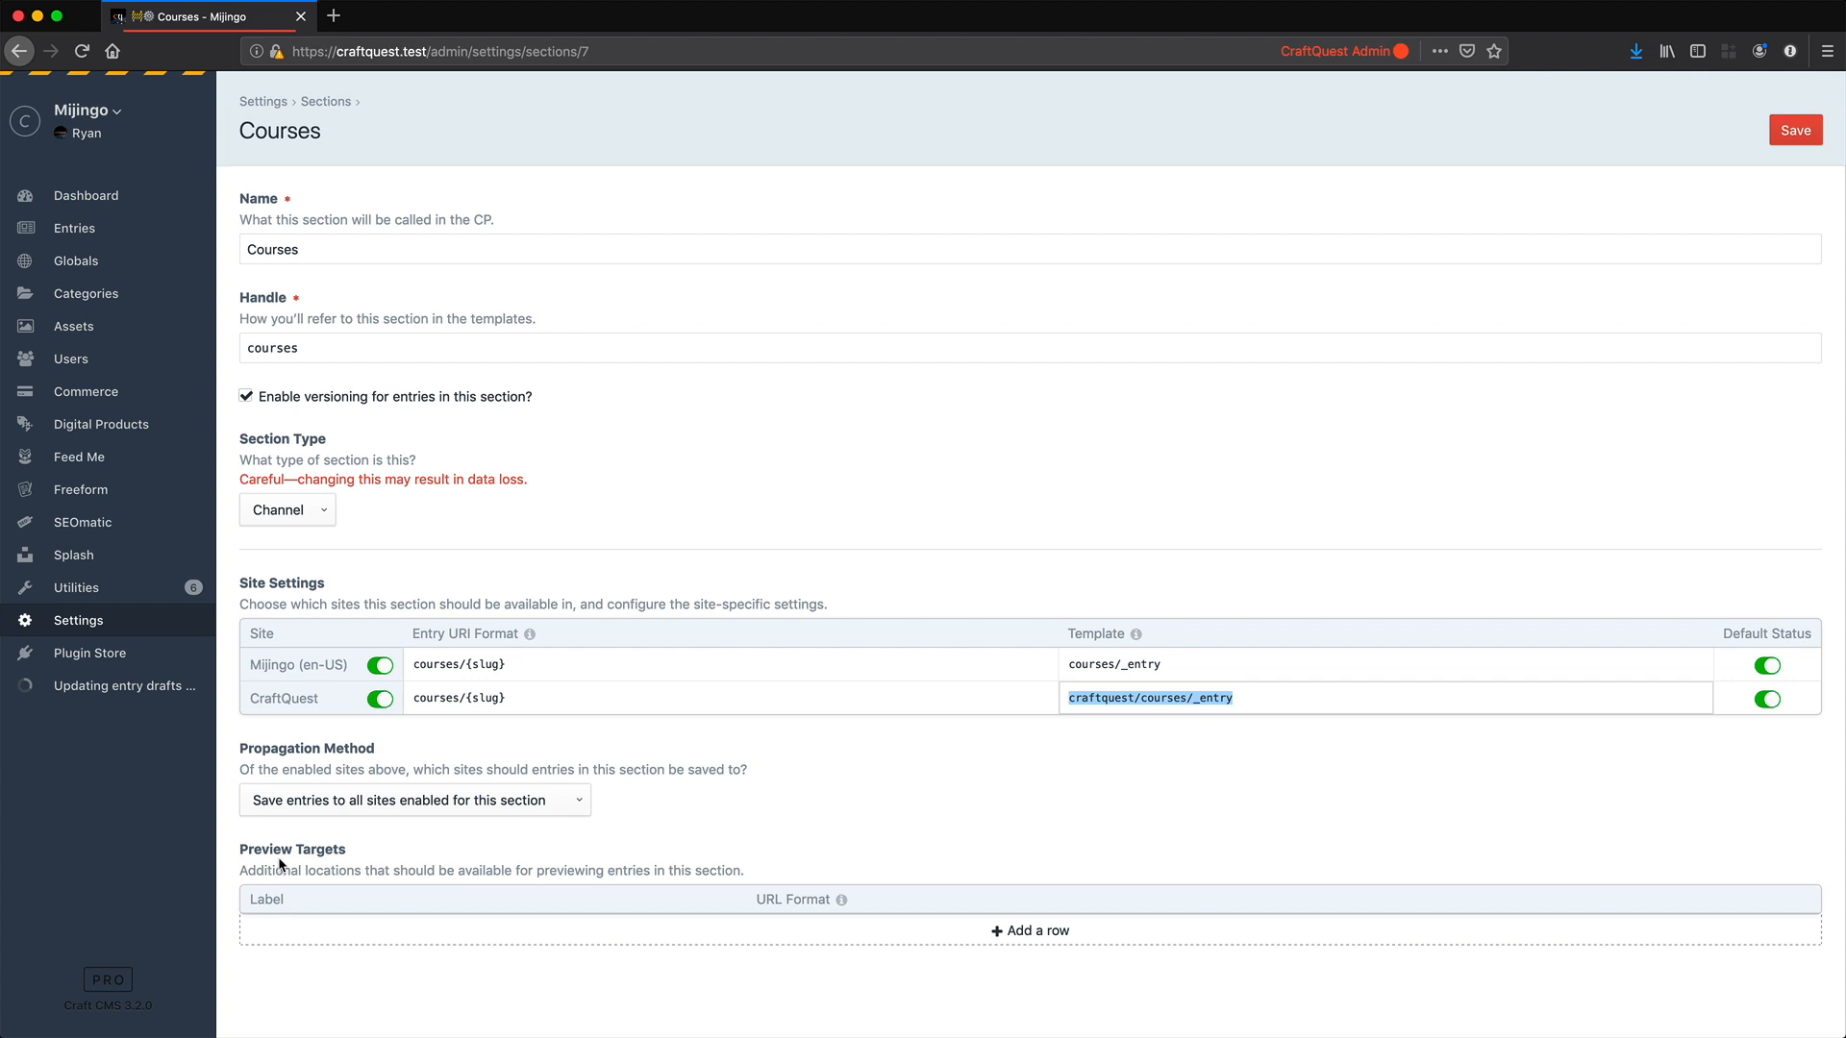
Step: Add a preview target to the Courses section labelled Dashboard with the URL format /dashboard
click(1038, 935)
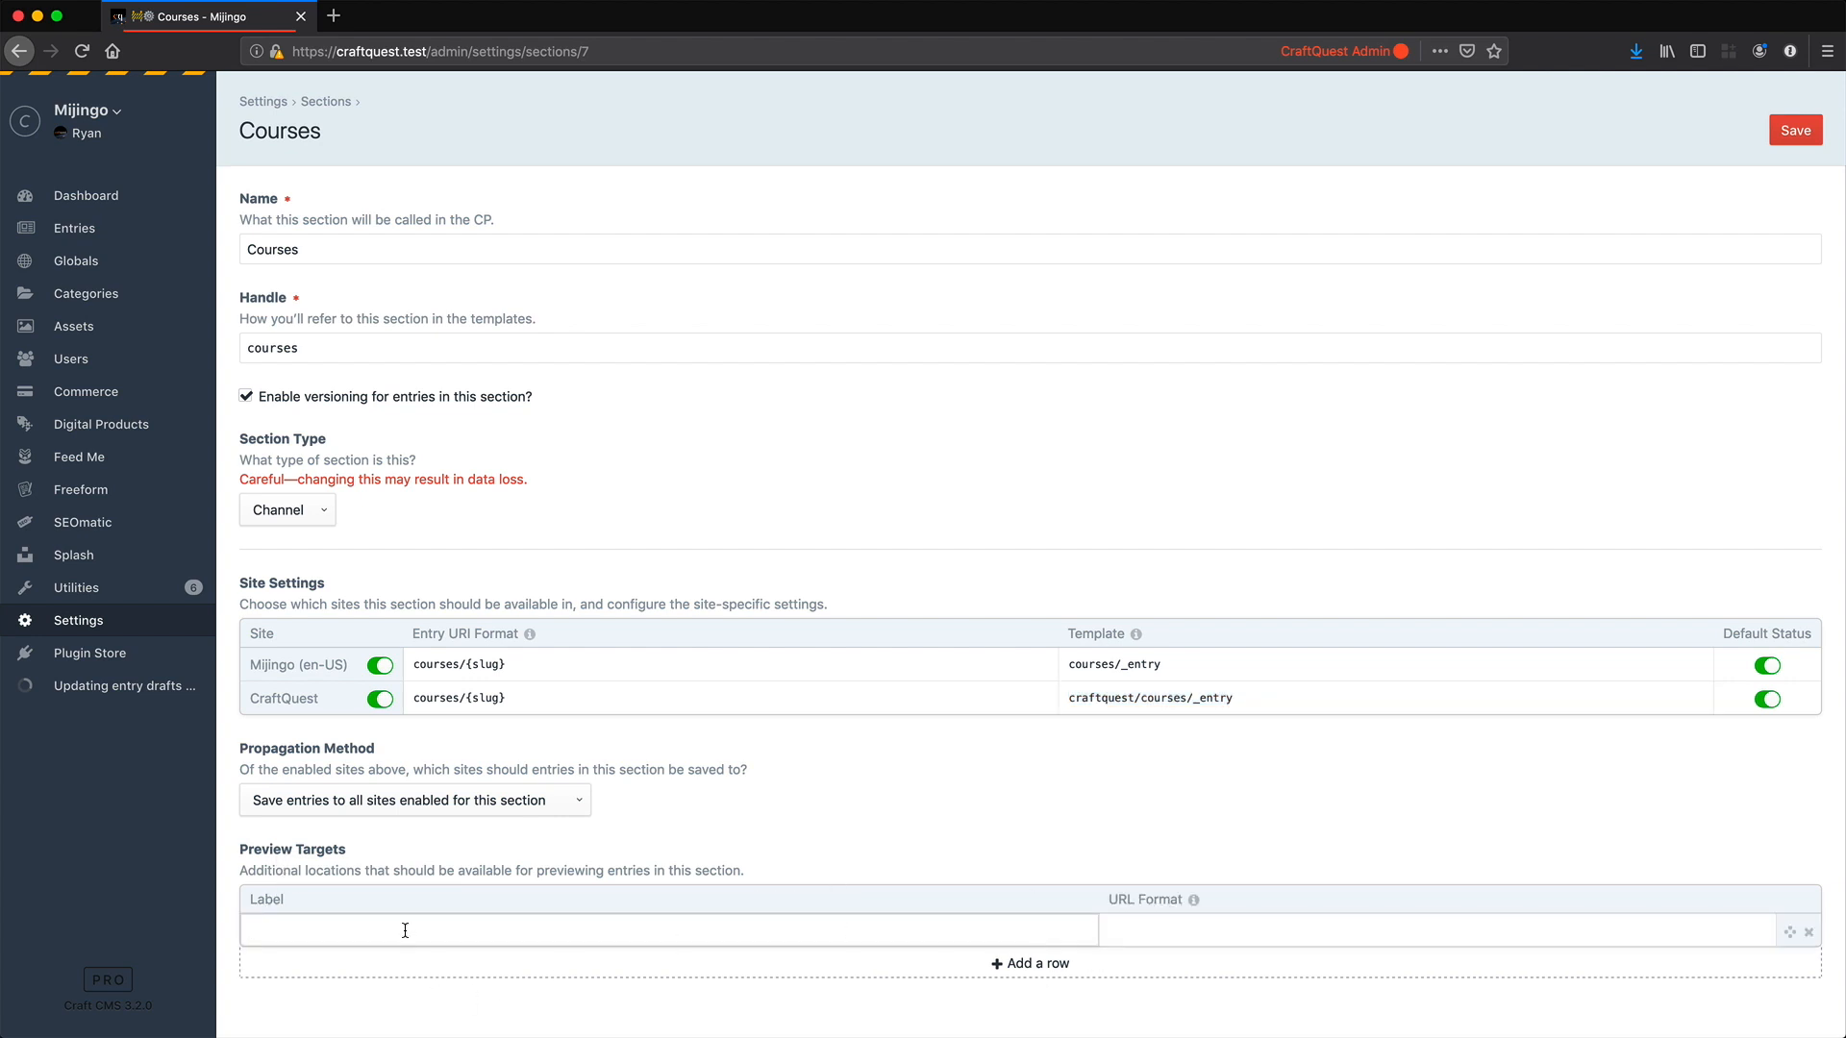
text(Dashboard)
key(Tab)
text(/)
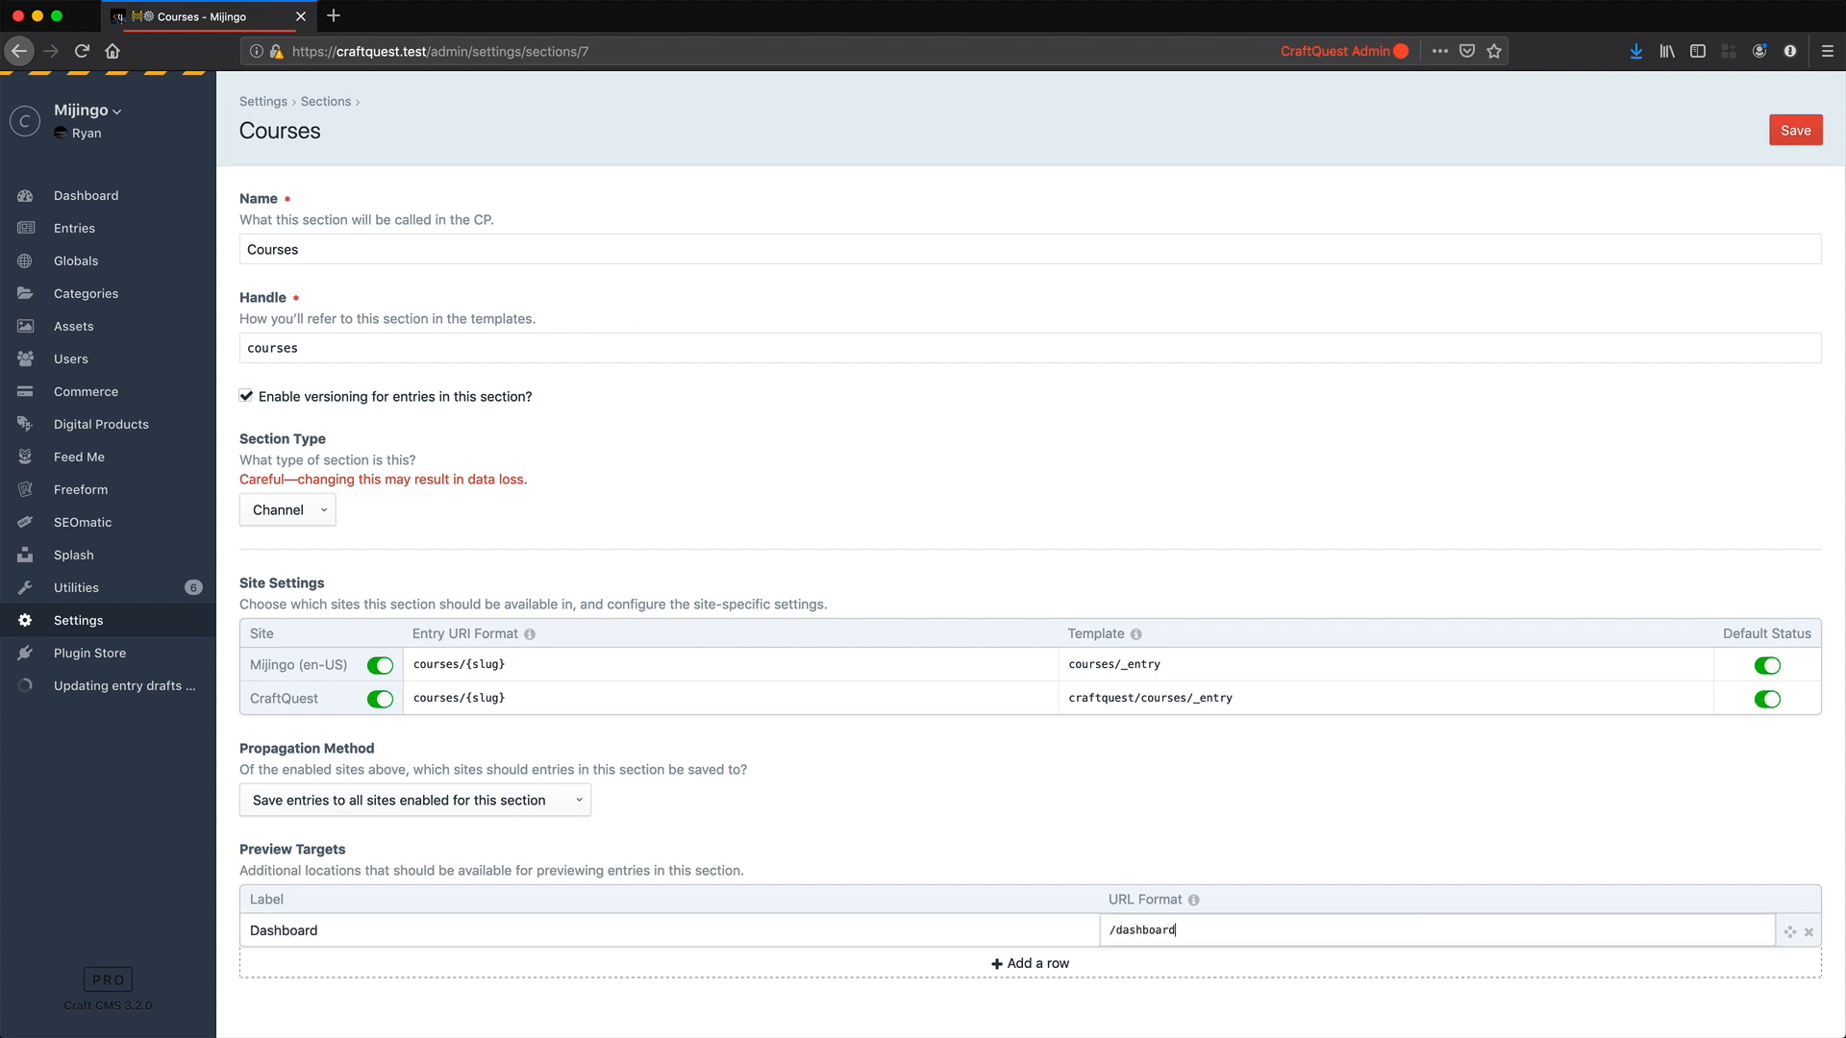
Step: Add a second preview target labelled Course Index with the URL format /courses, and save the Courses section
click(1048, 963)
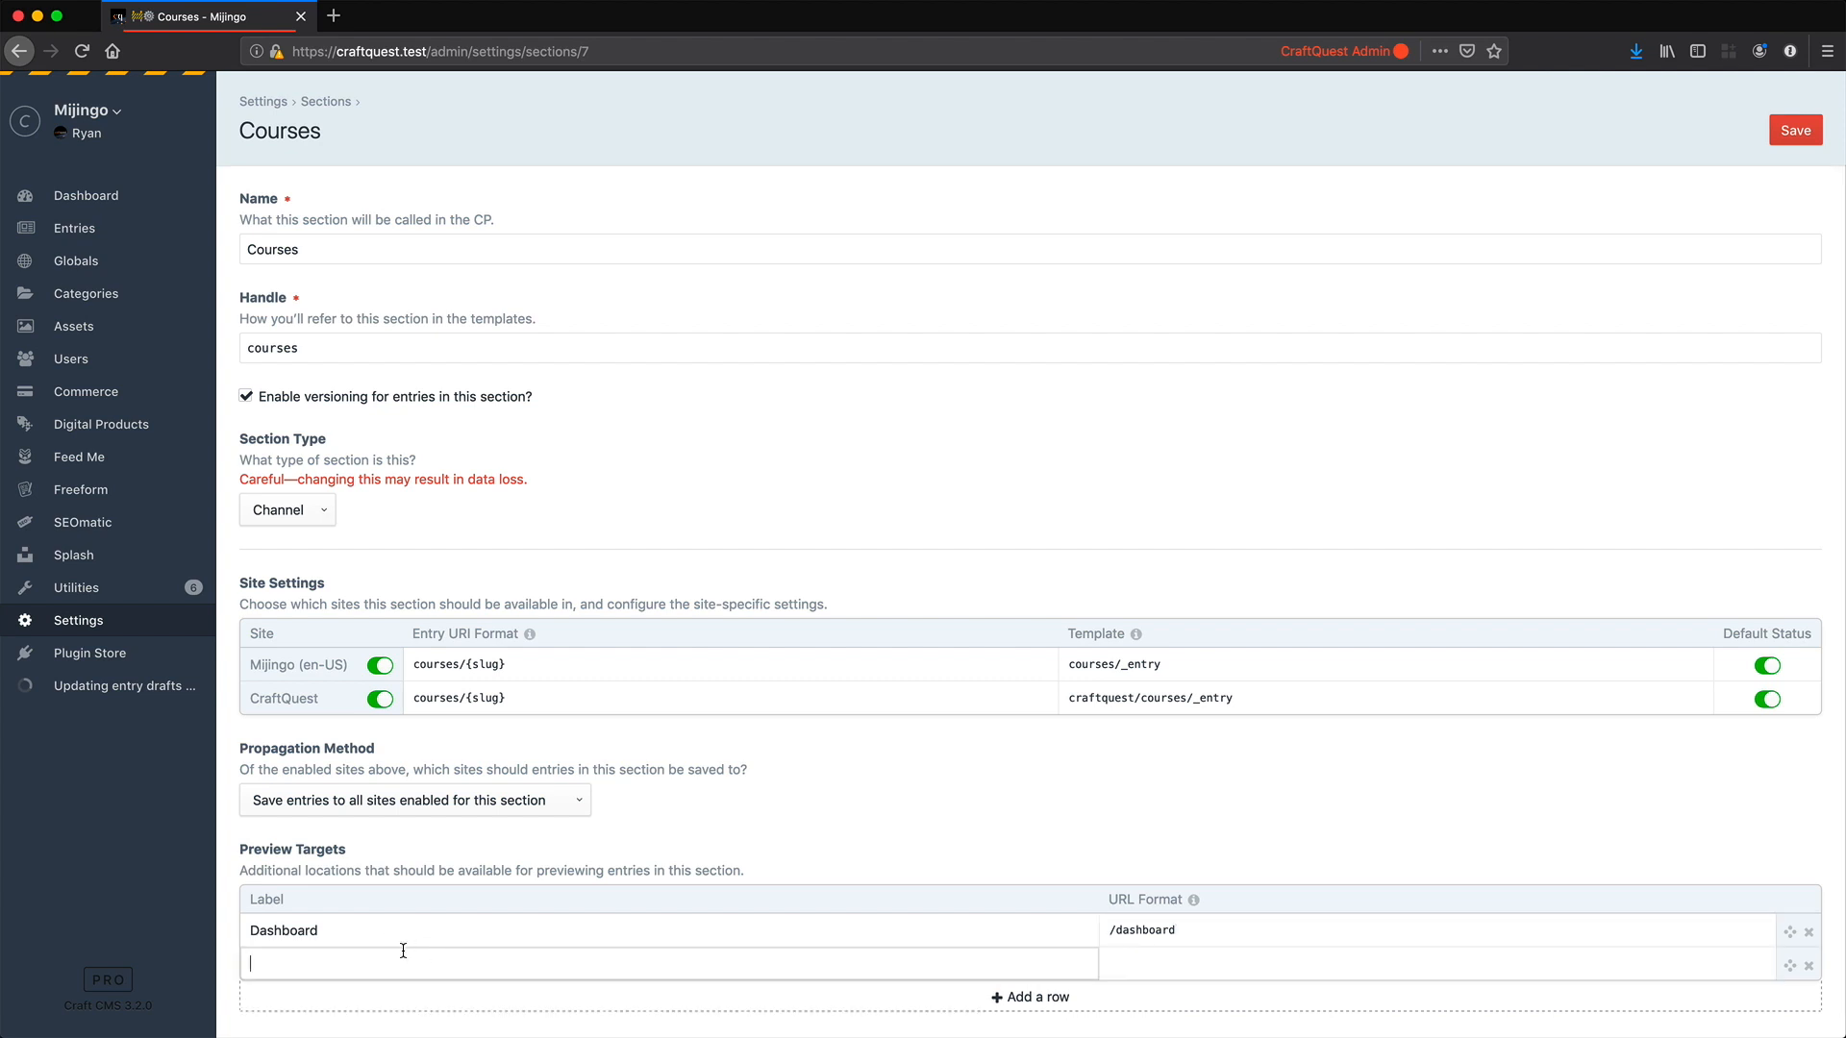
text(C)
key(BackSpace)
key(BackSpace)
key(BackSpace)
key(Tab)
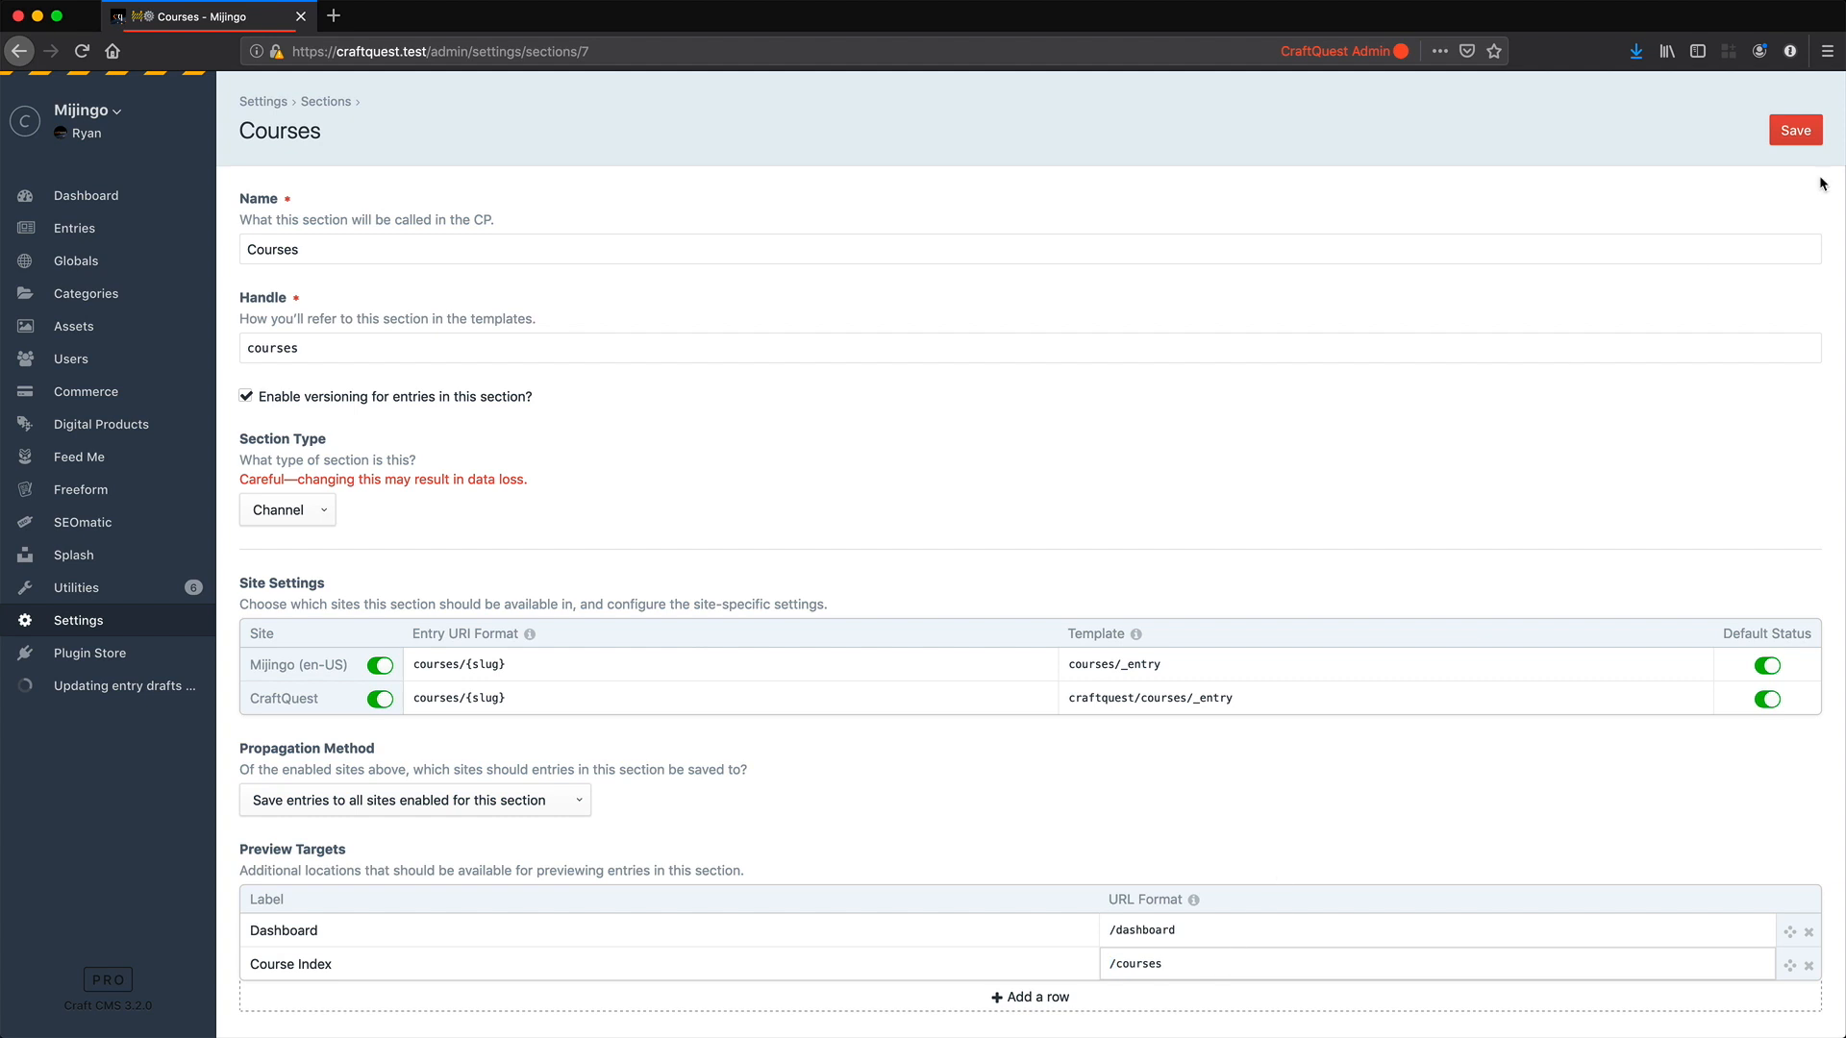
click(1815, 129)
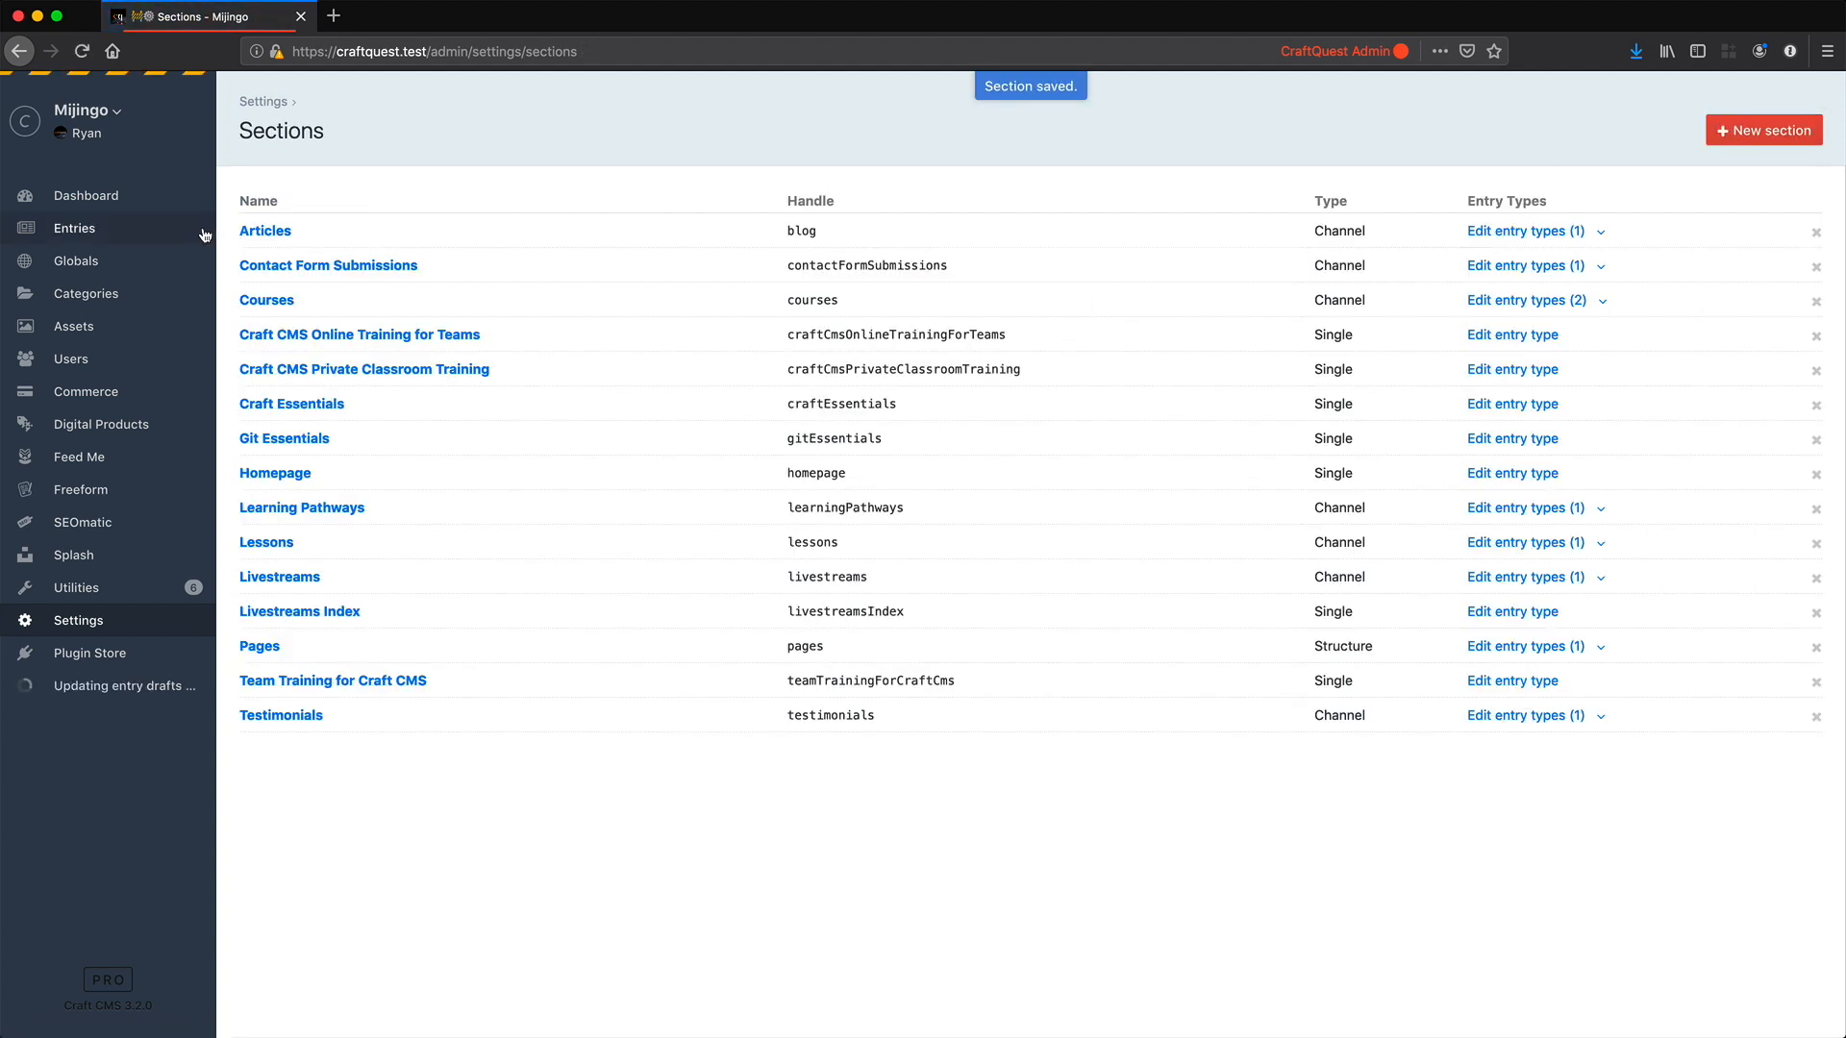
Step: Open the course "Setting Up Email Sending in Craft CMS" from the Courses entries and start its preview
click(204, 235)
click(276, 332)
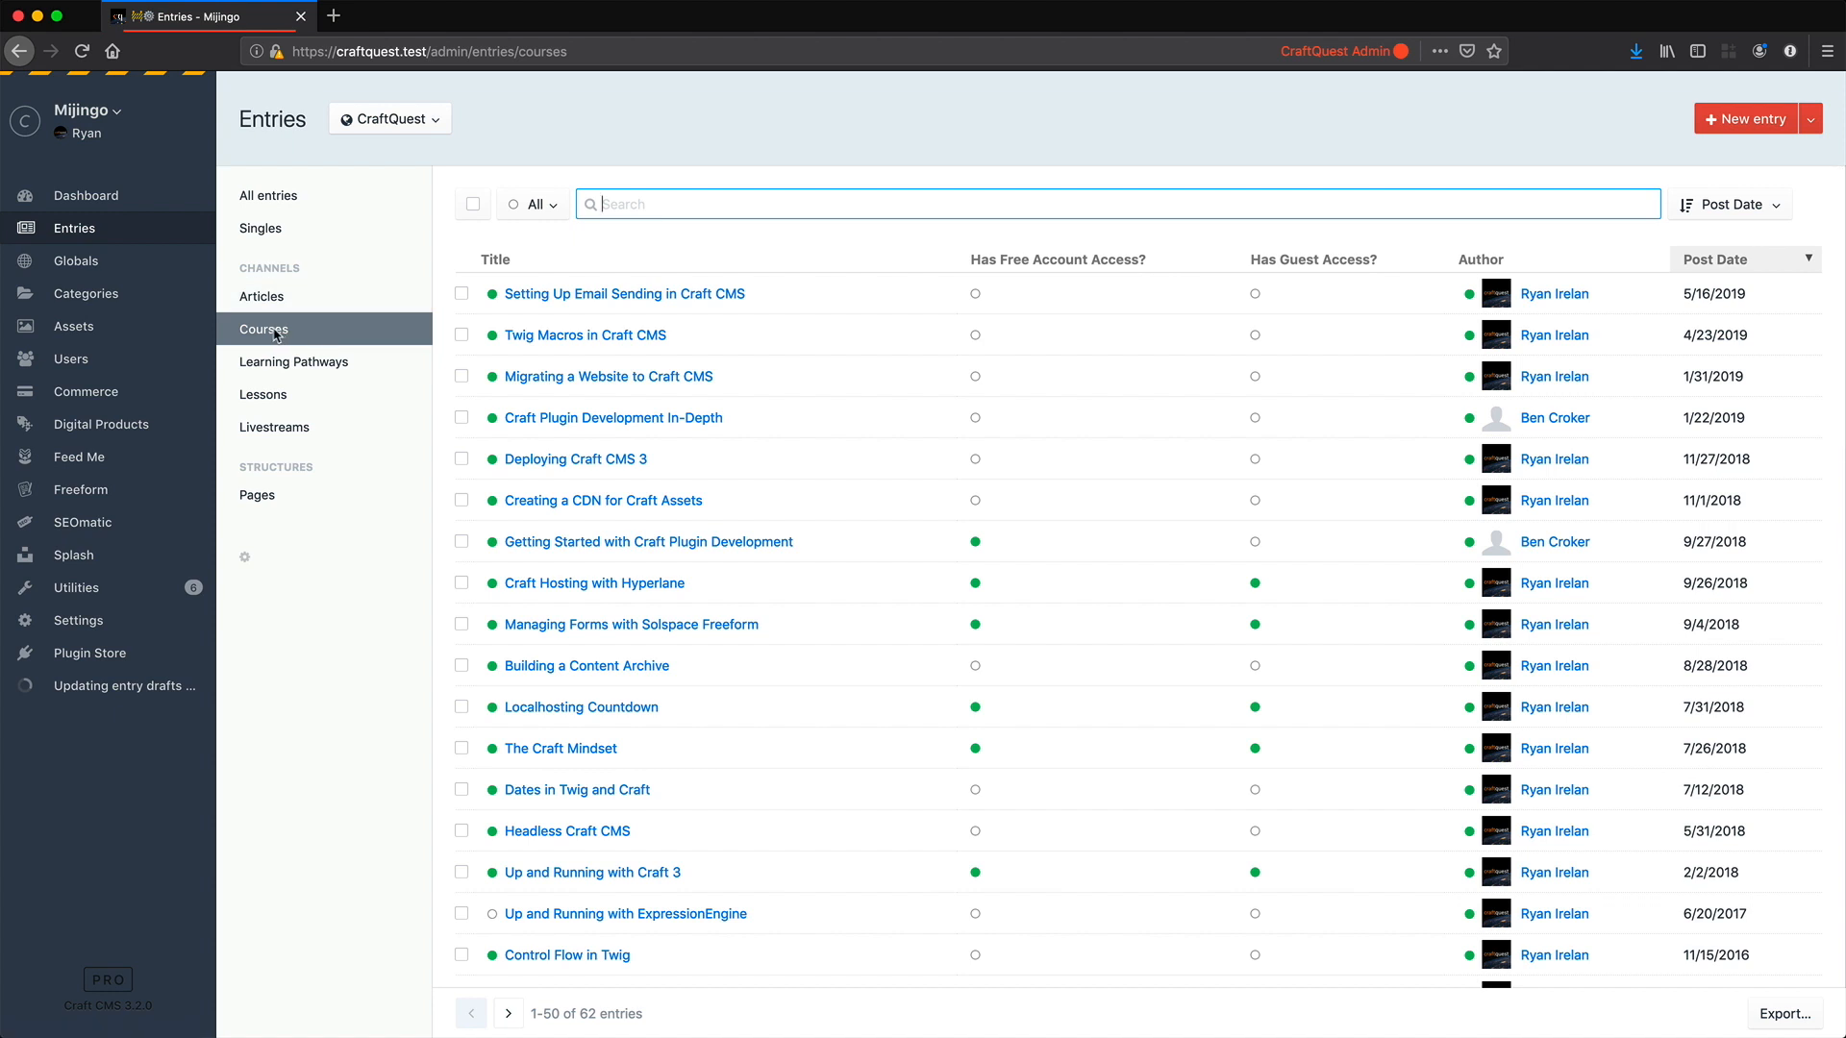
click(538, 294)
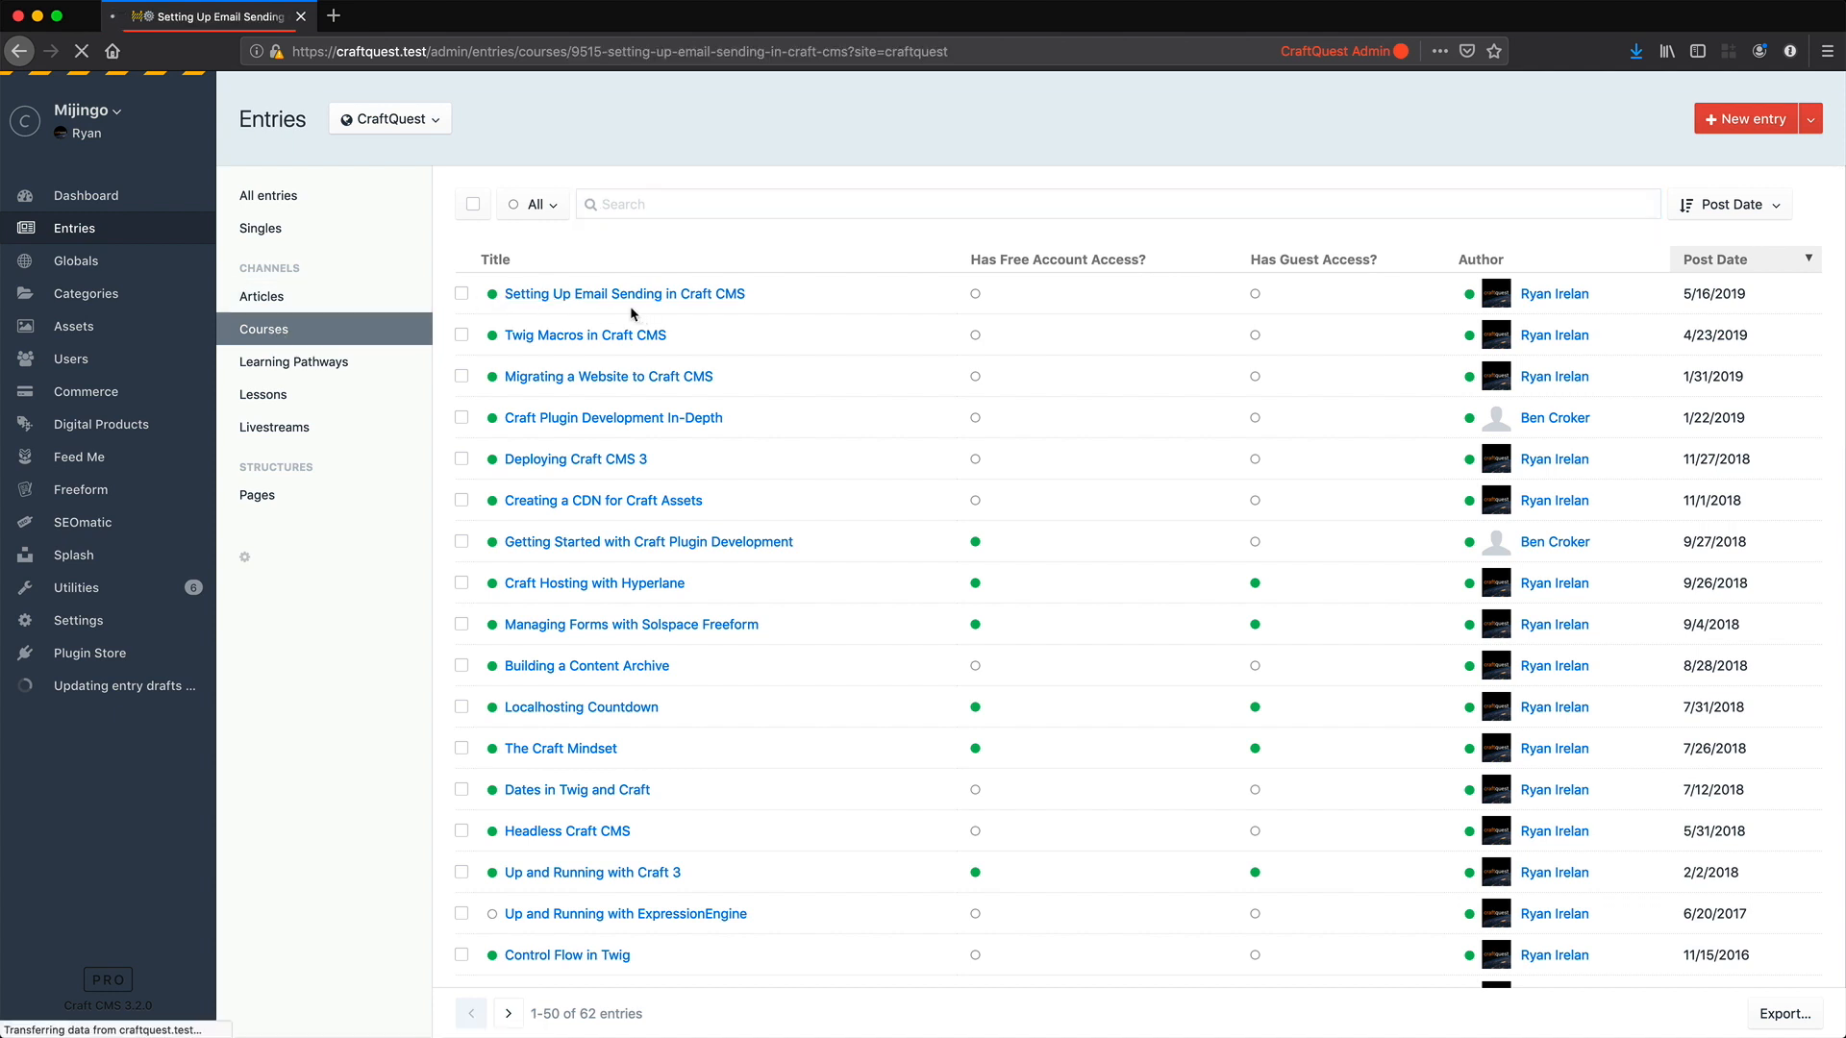
click(569, 543)
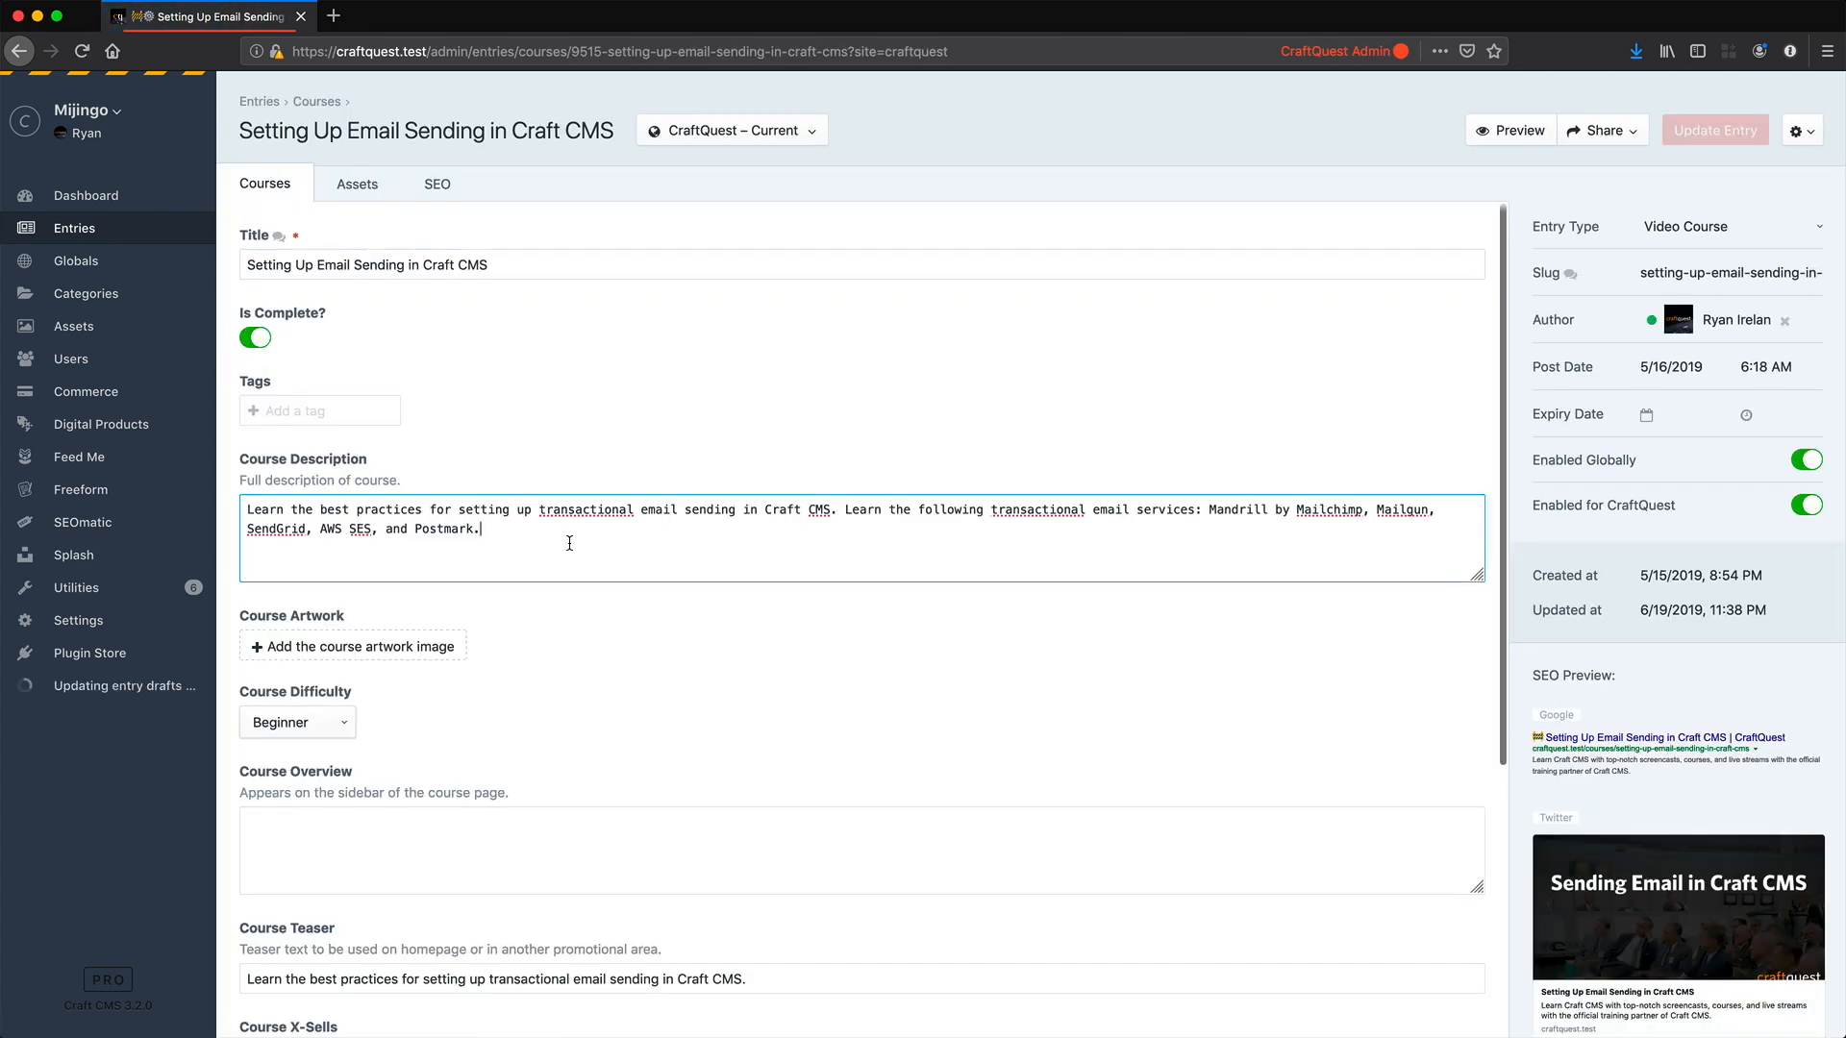
click(1514, 135)
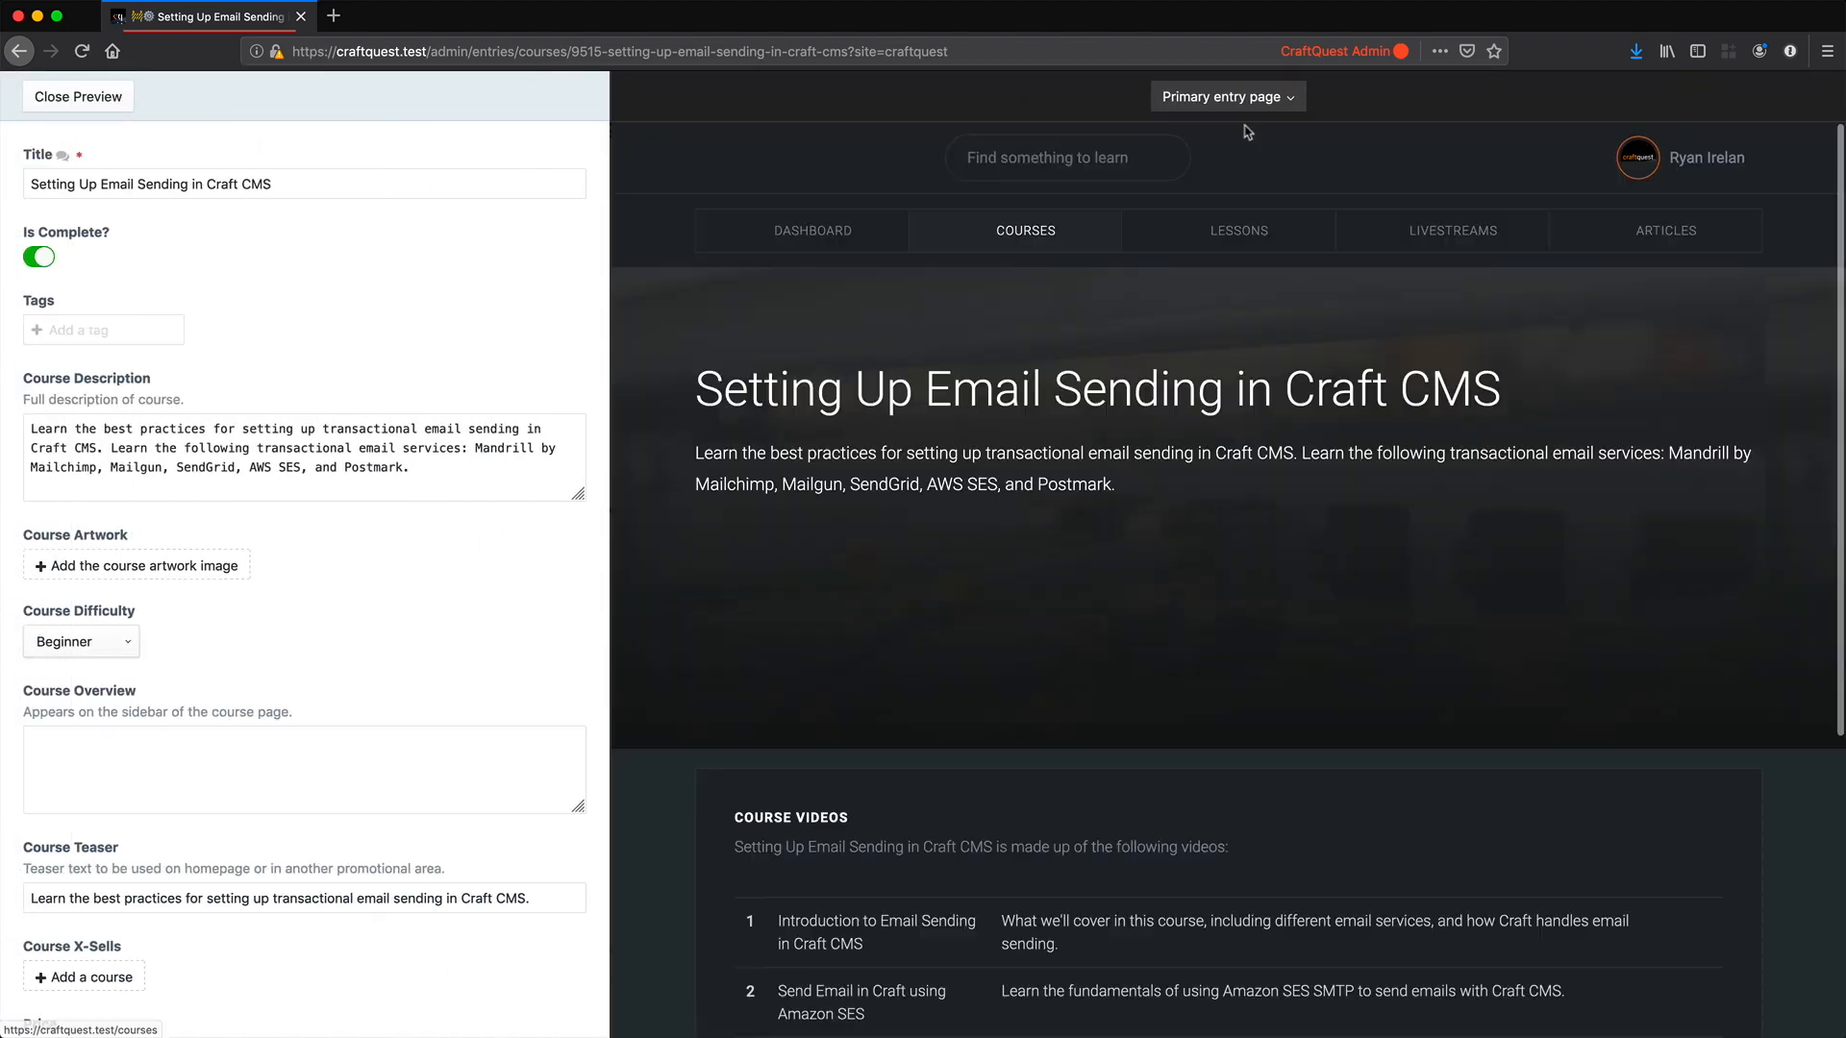
Step: Switch the preview between the Dashboard, Course Index and Primary entry page targets, ending on Course Index
click(1273, 100)
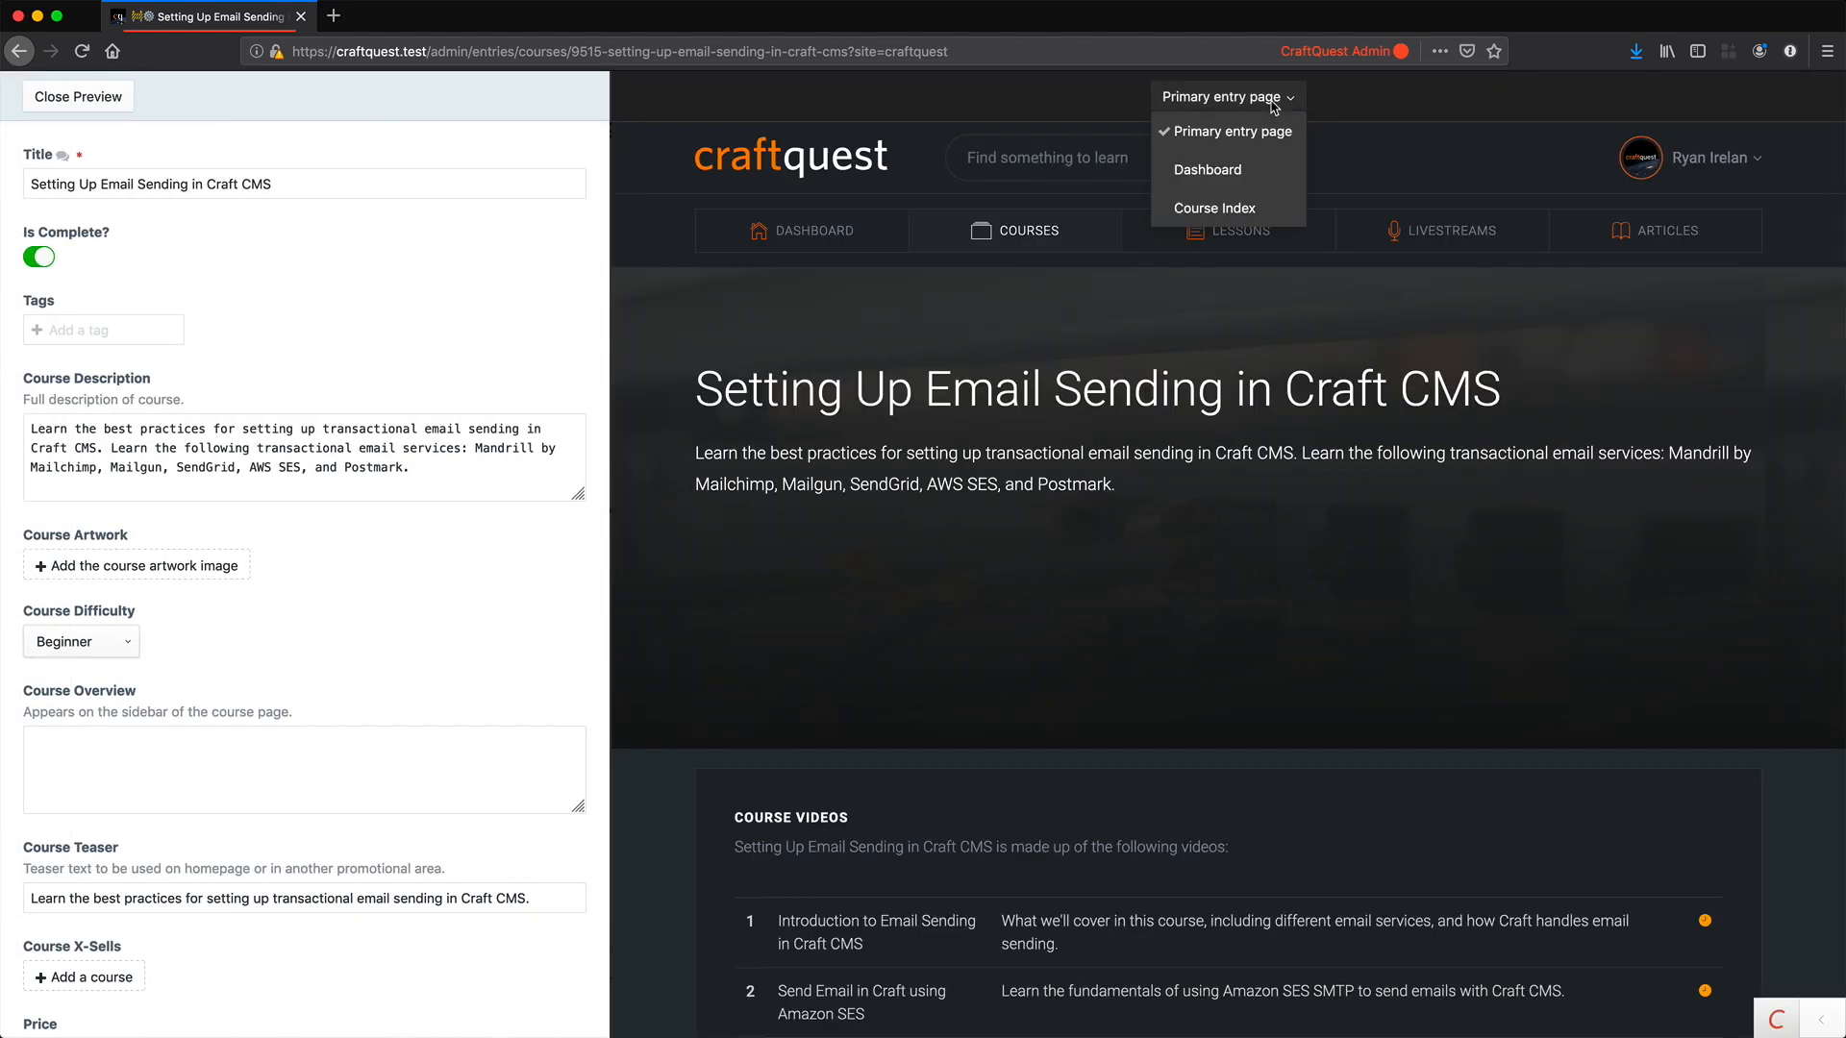
click(1245, 173)
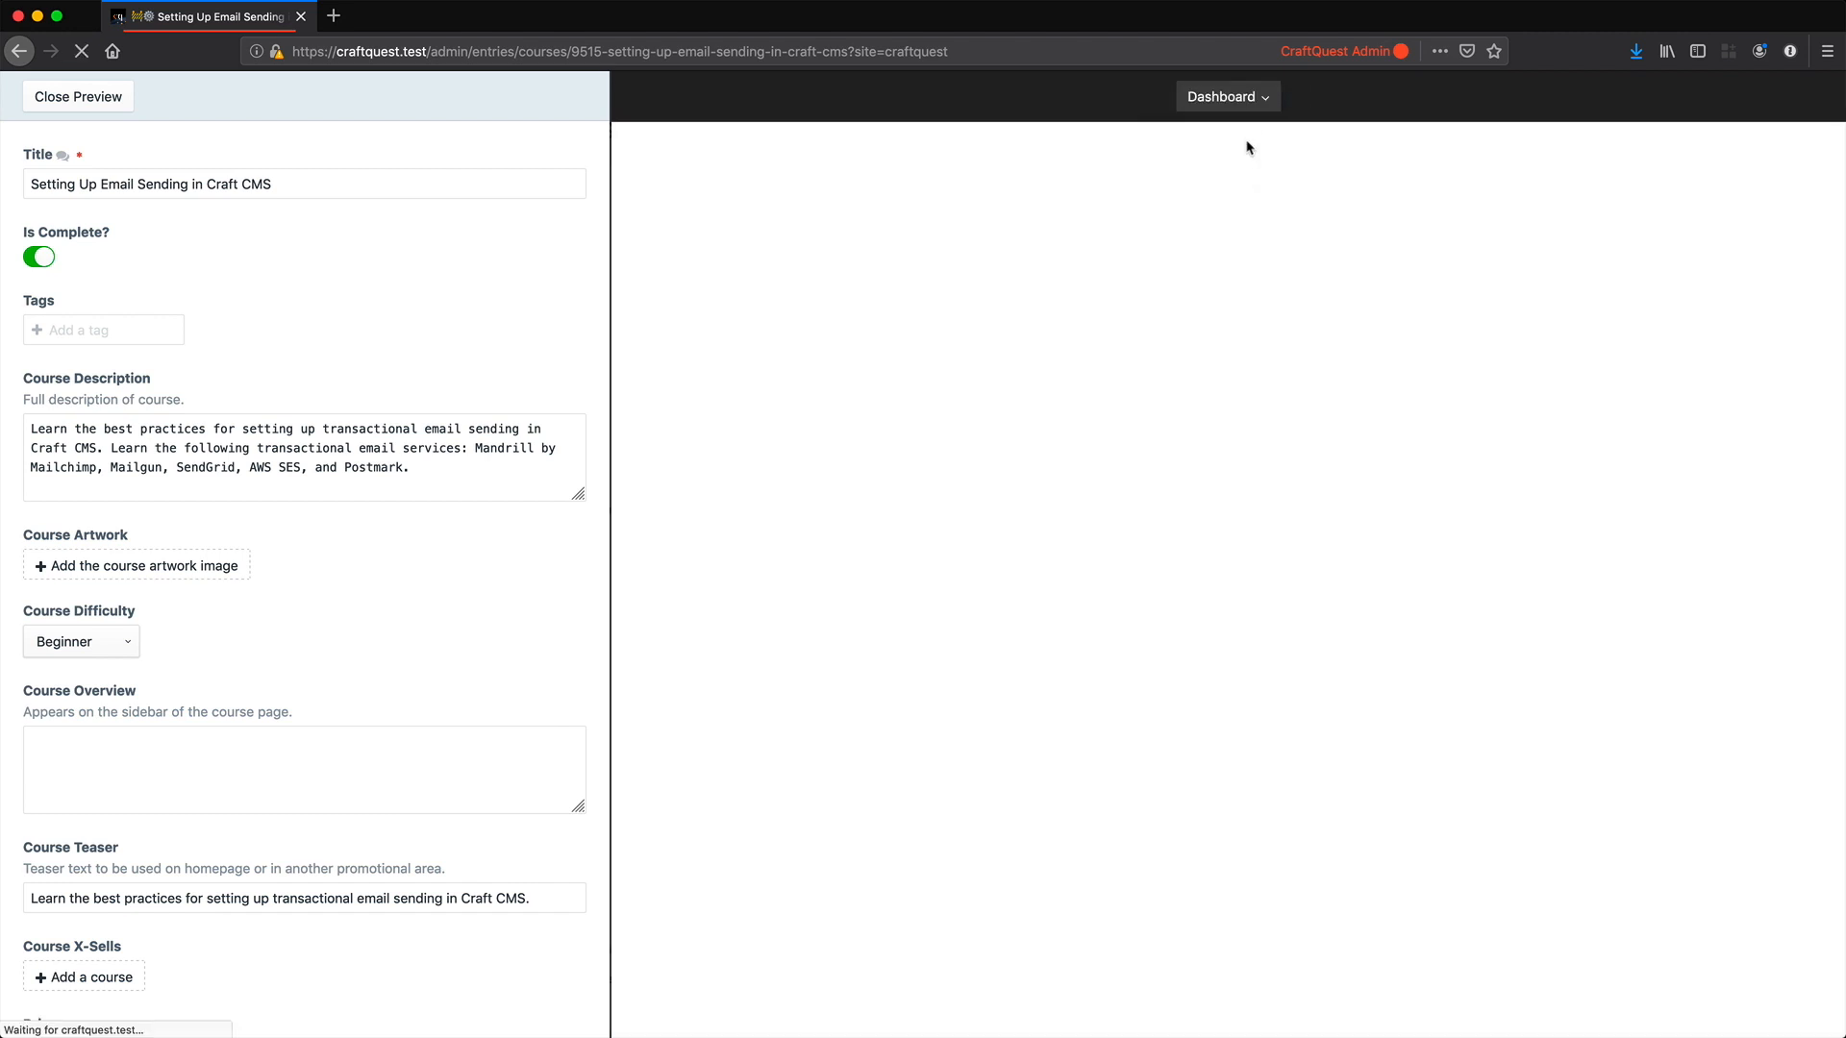
click(1261, 98)
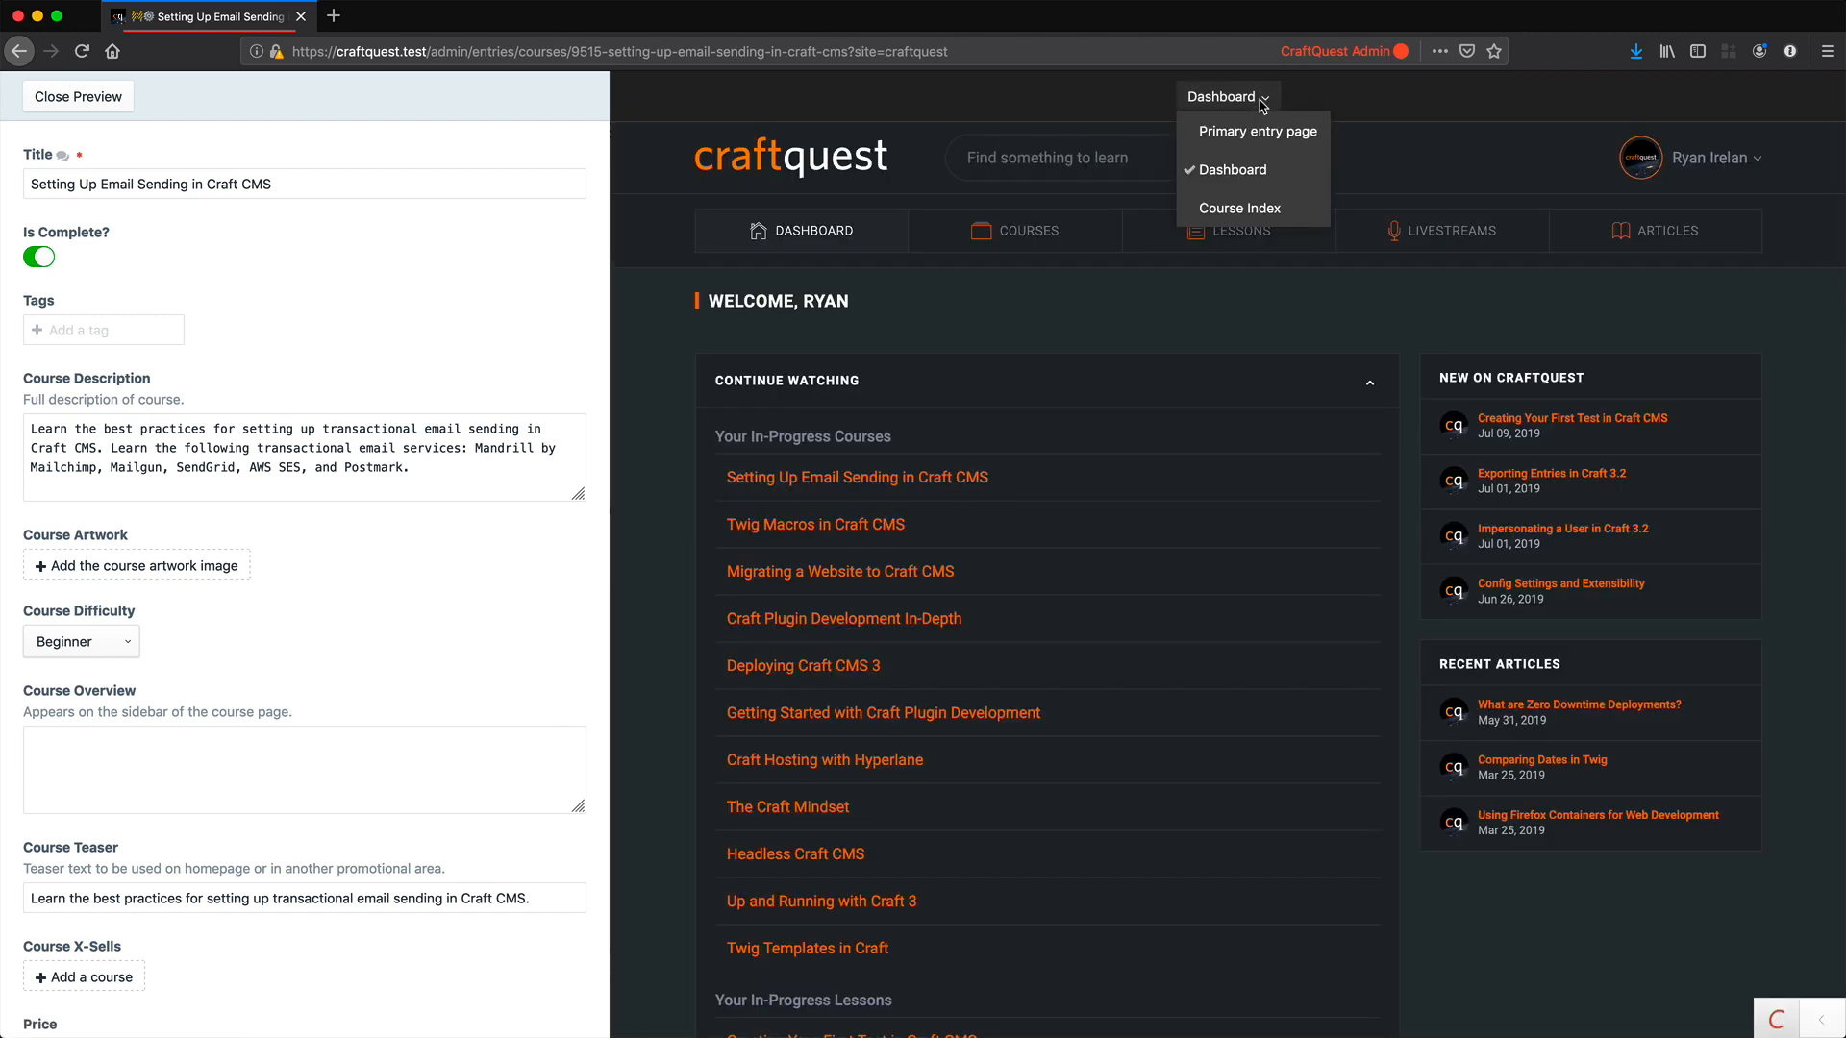
click(1250, 207)
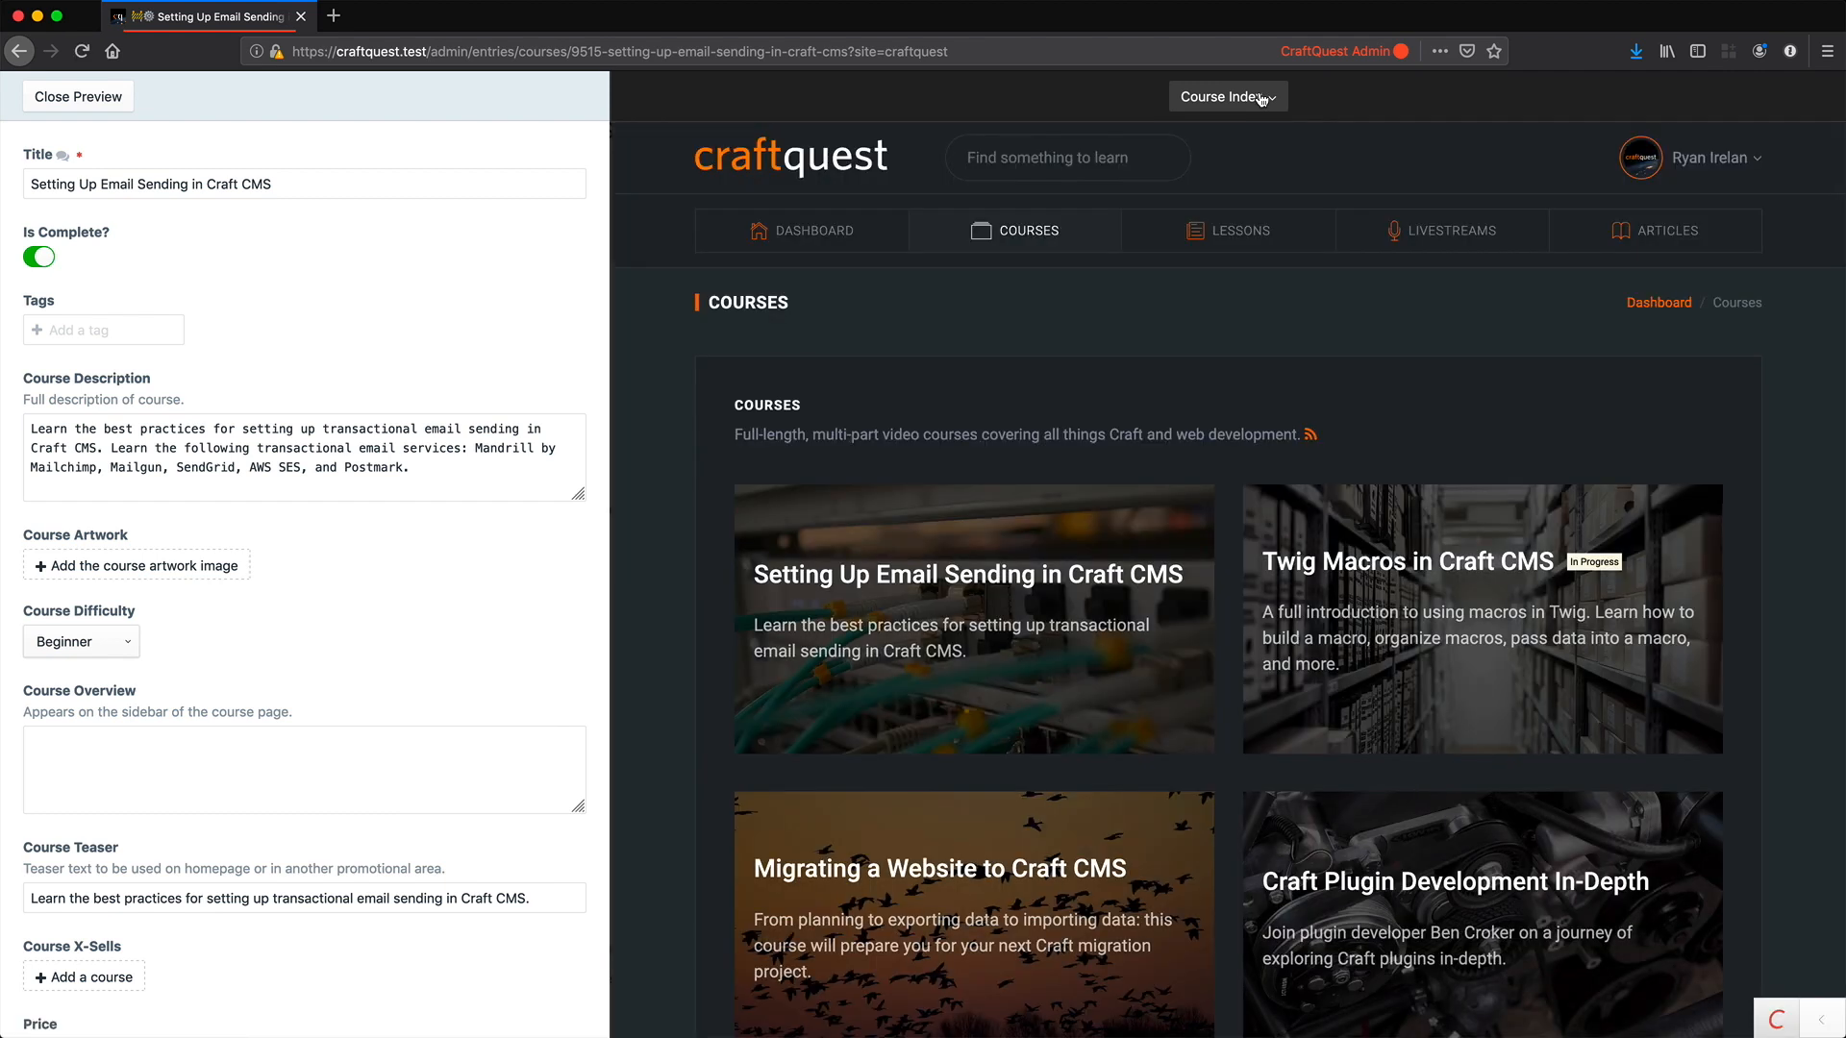
click(1240, 96)
click(1257, 123)
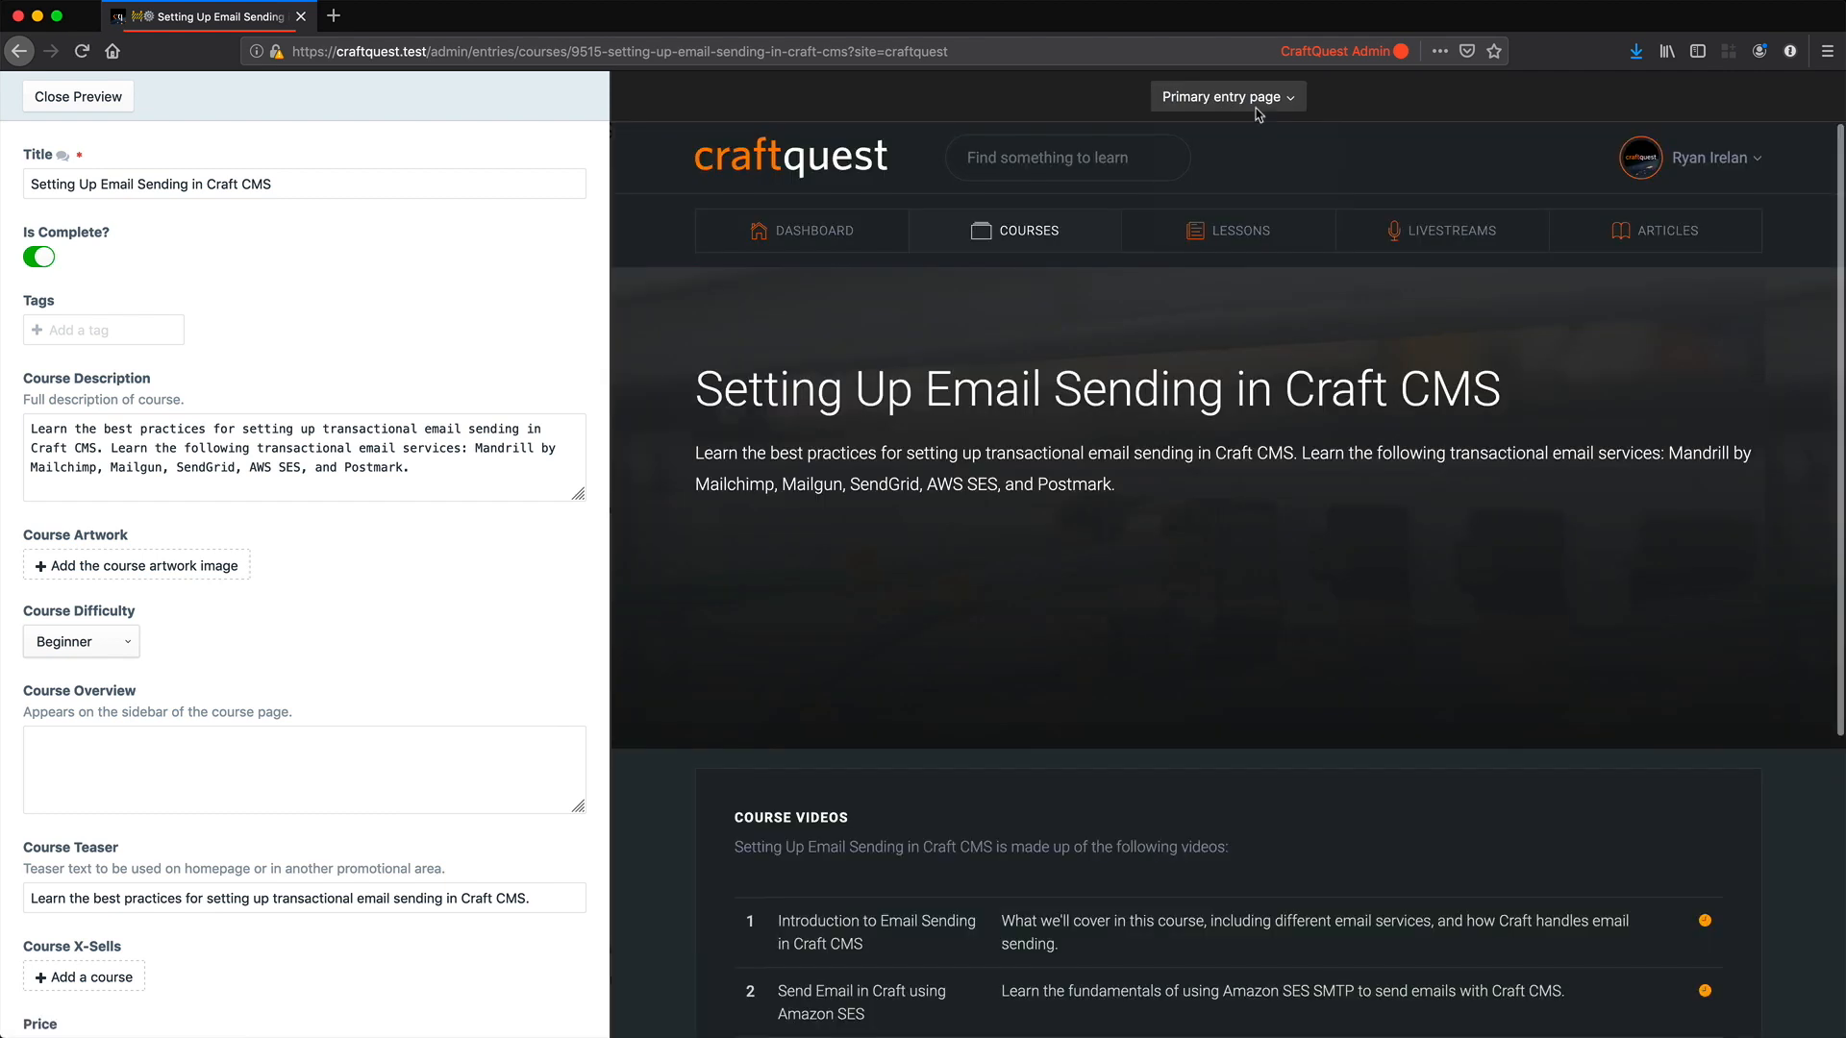
click(1257, 98)
click(1250, 166)
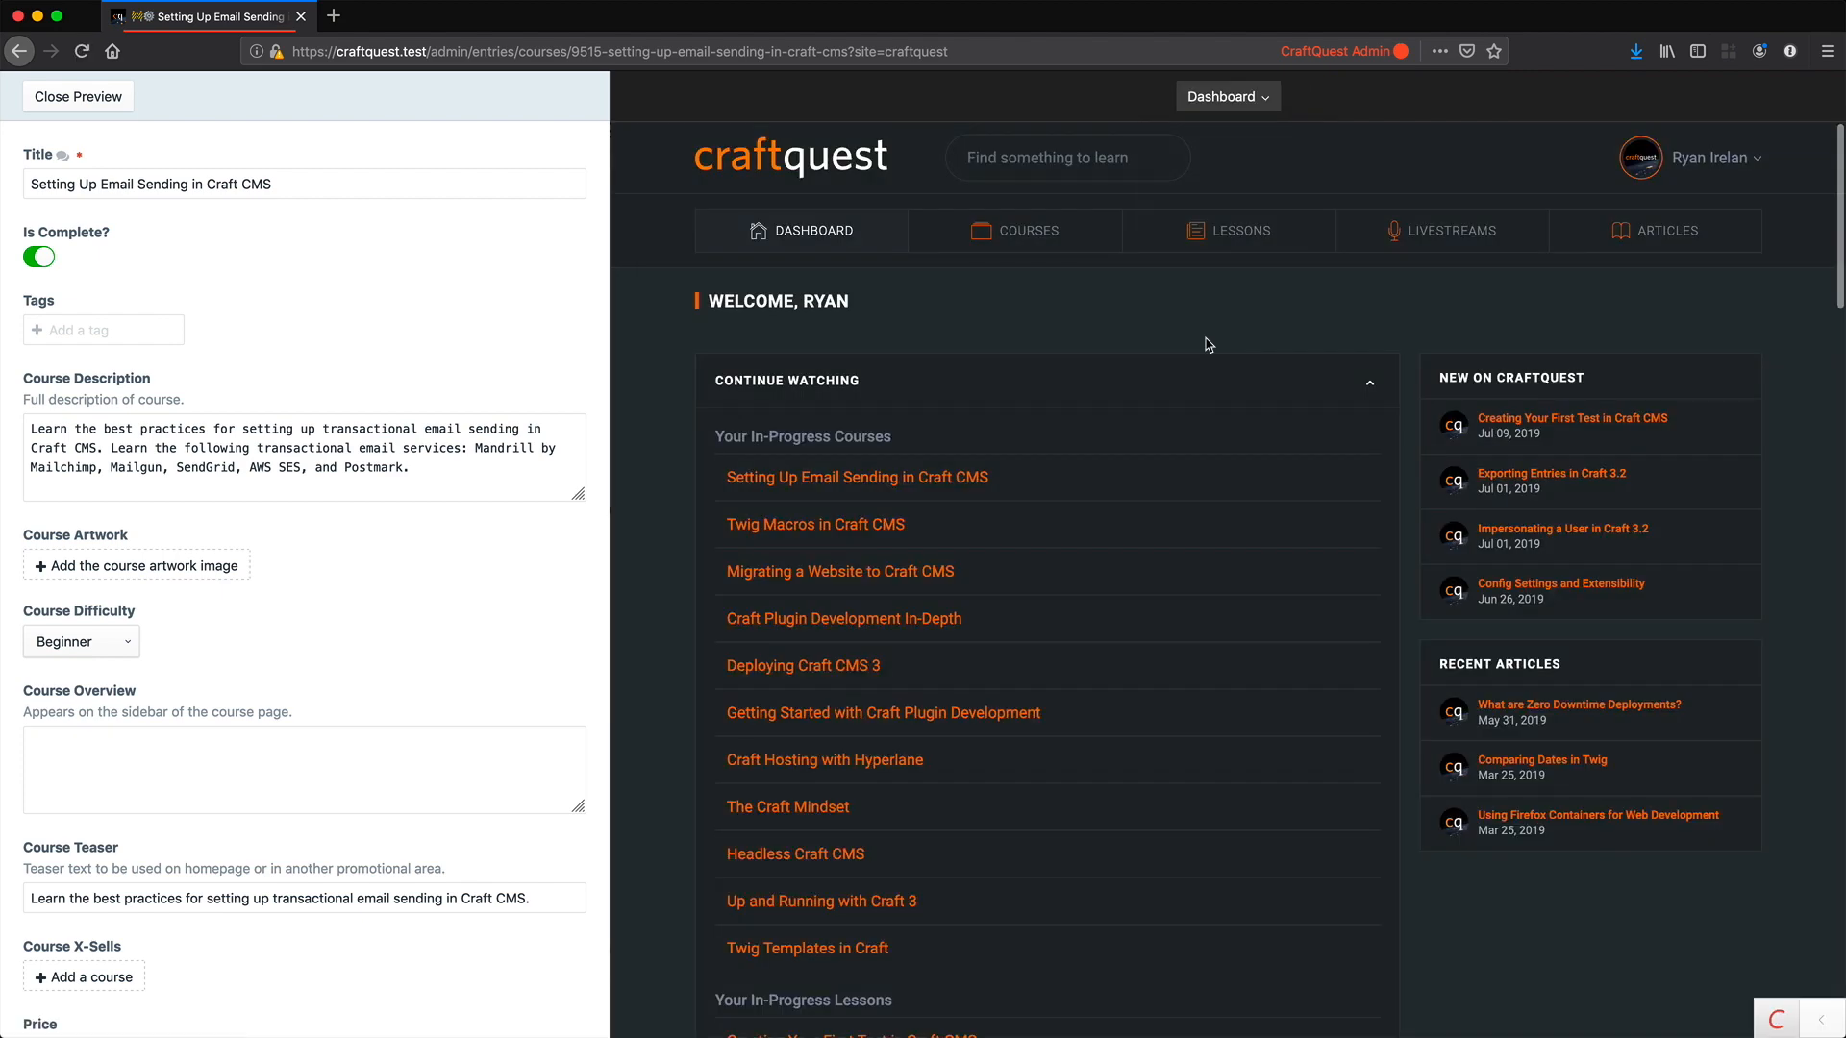
click(1242, 103)
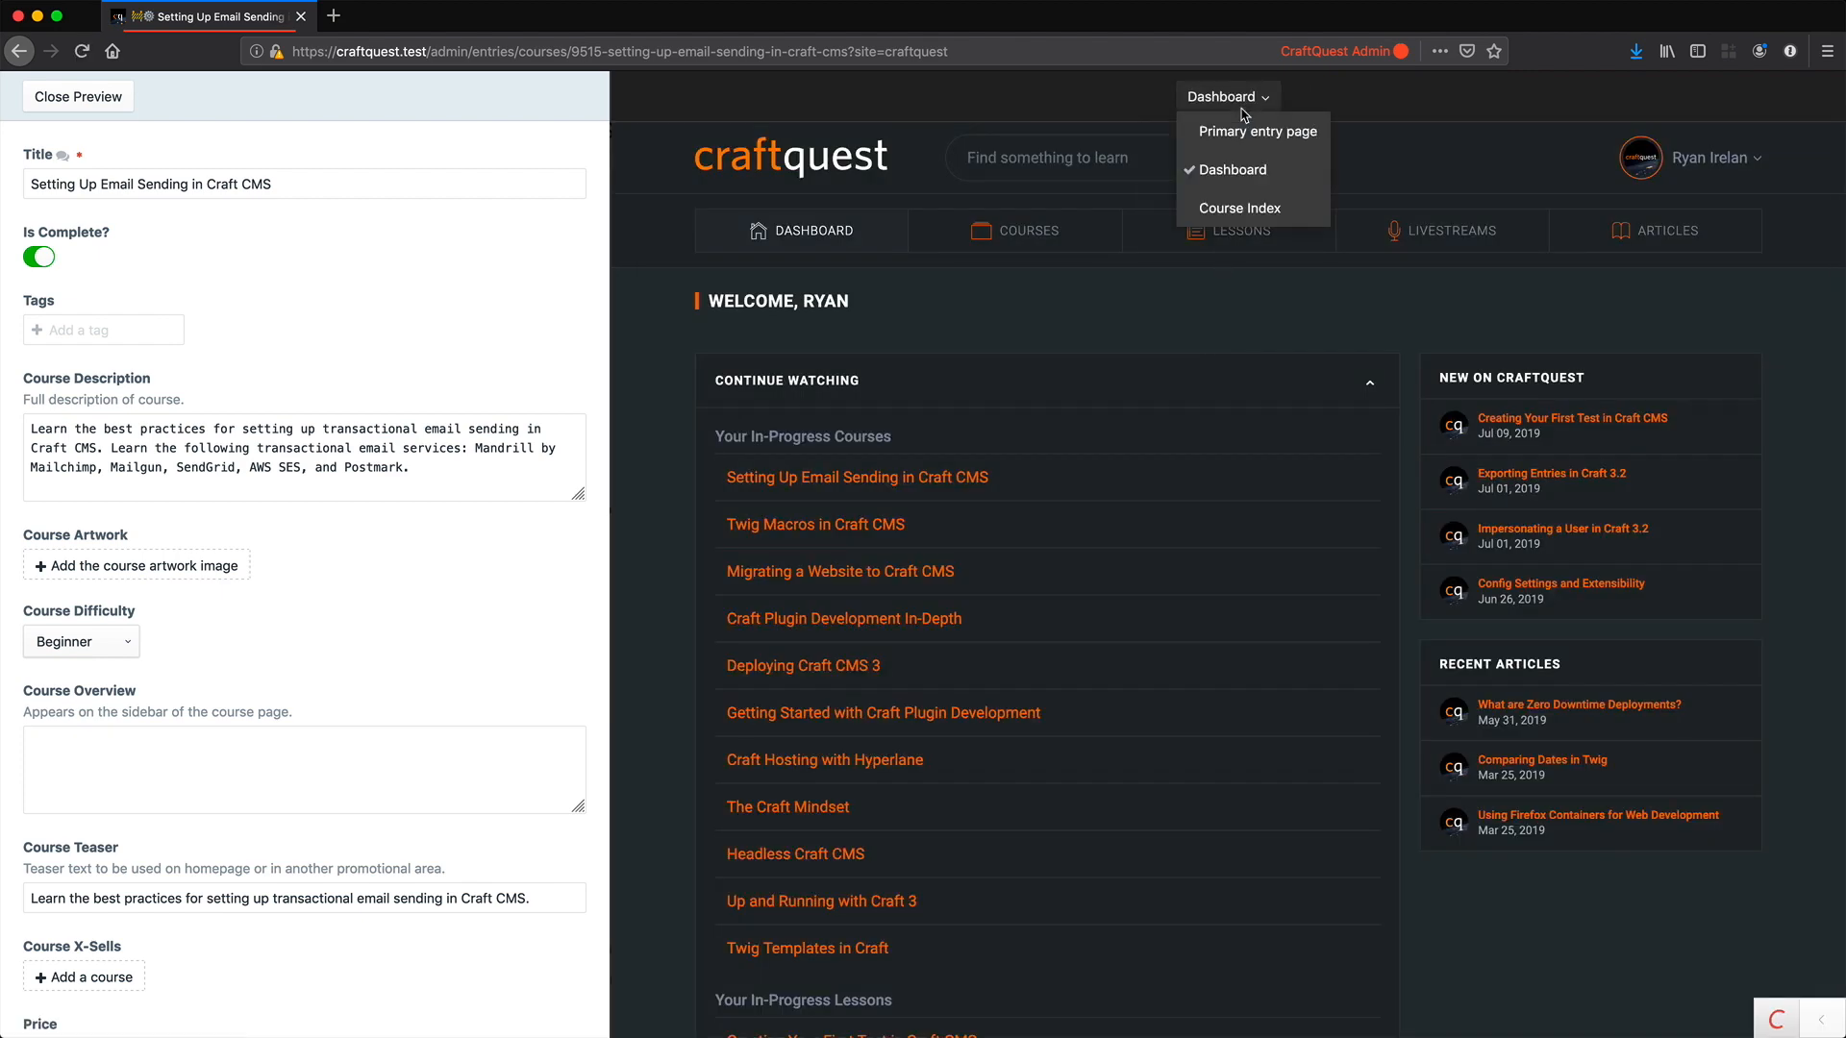
click(1237, 210)
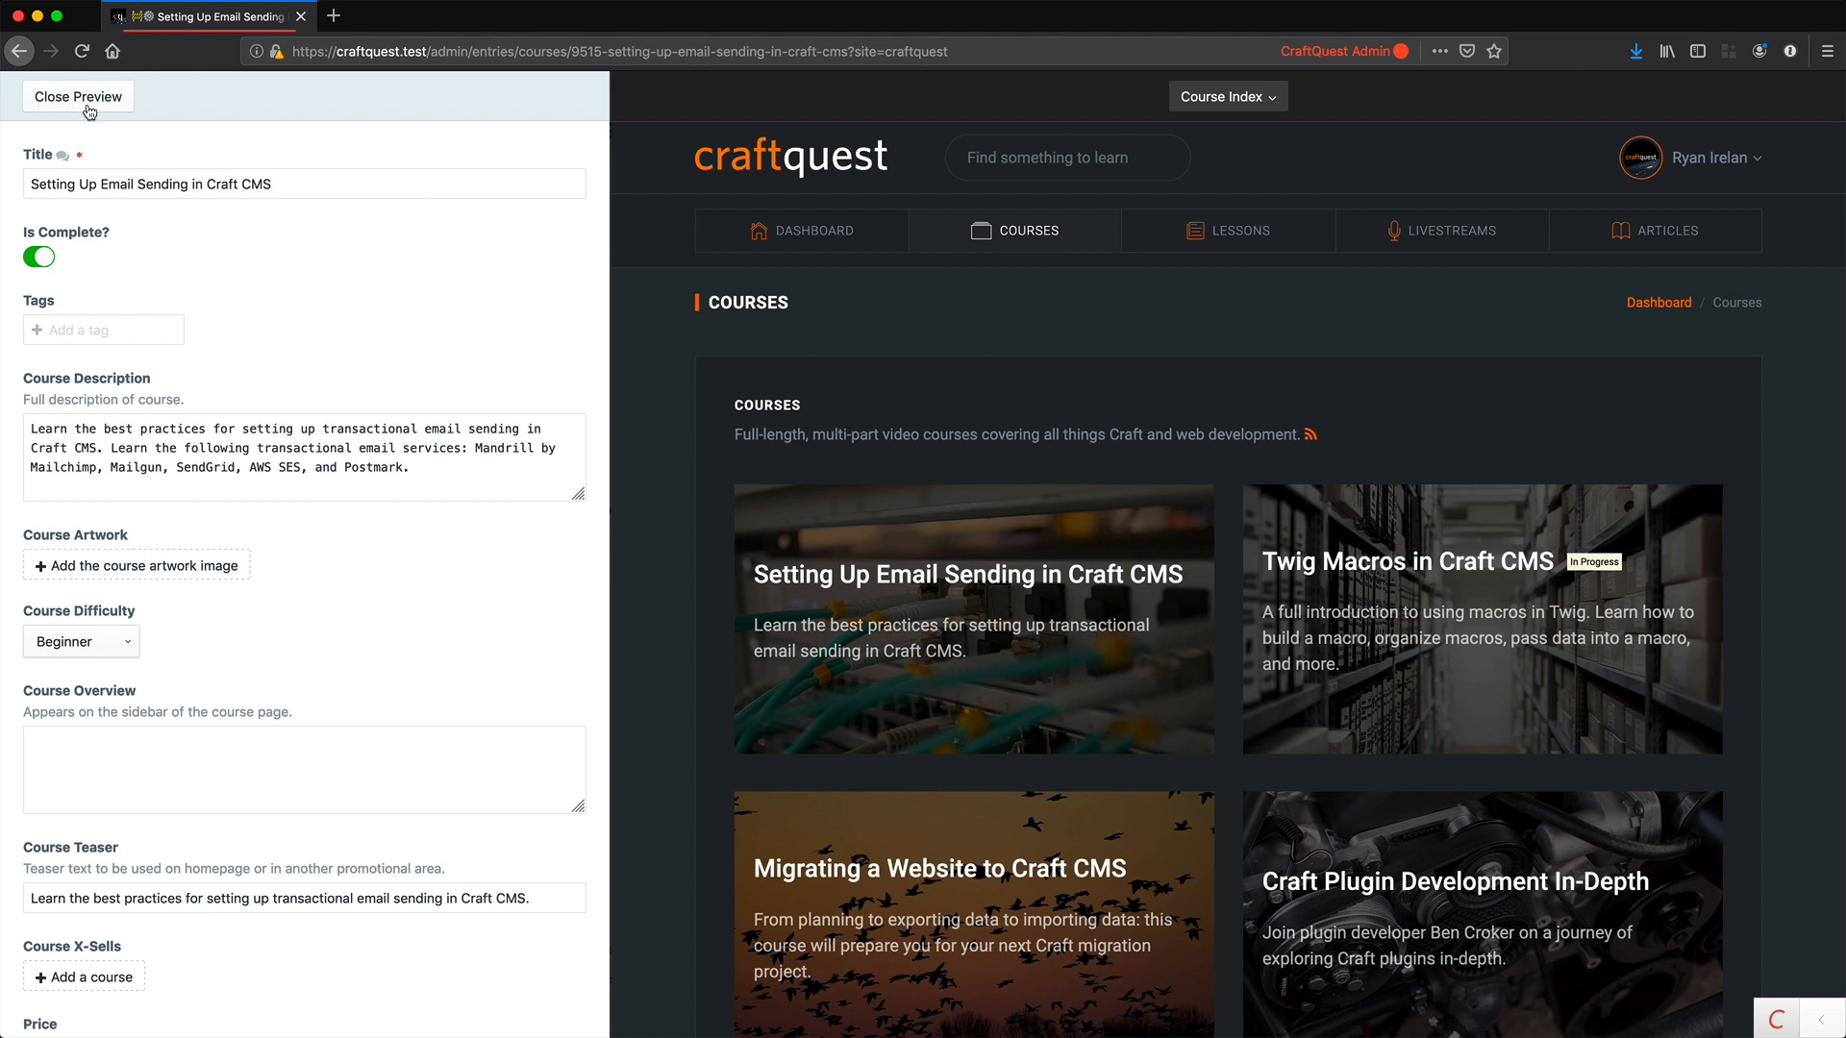
Step: Append "Another sentence" to the end of the Course Teaser while previewing the Course Index
click(467, 470)
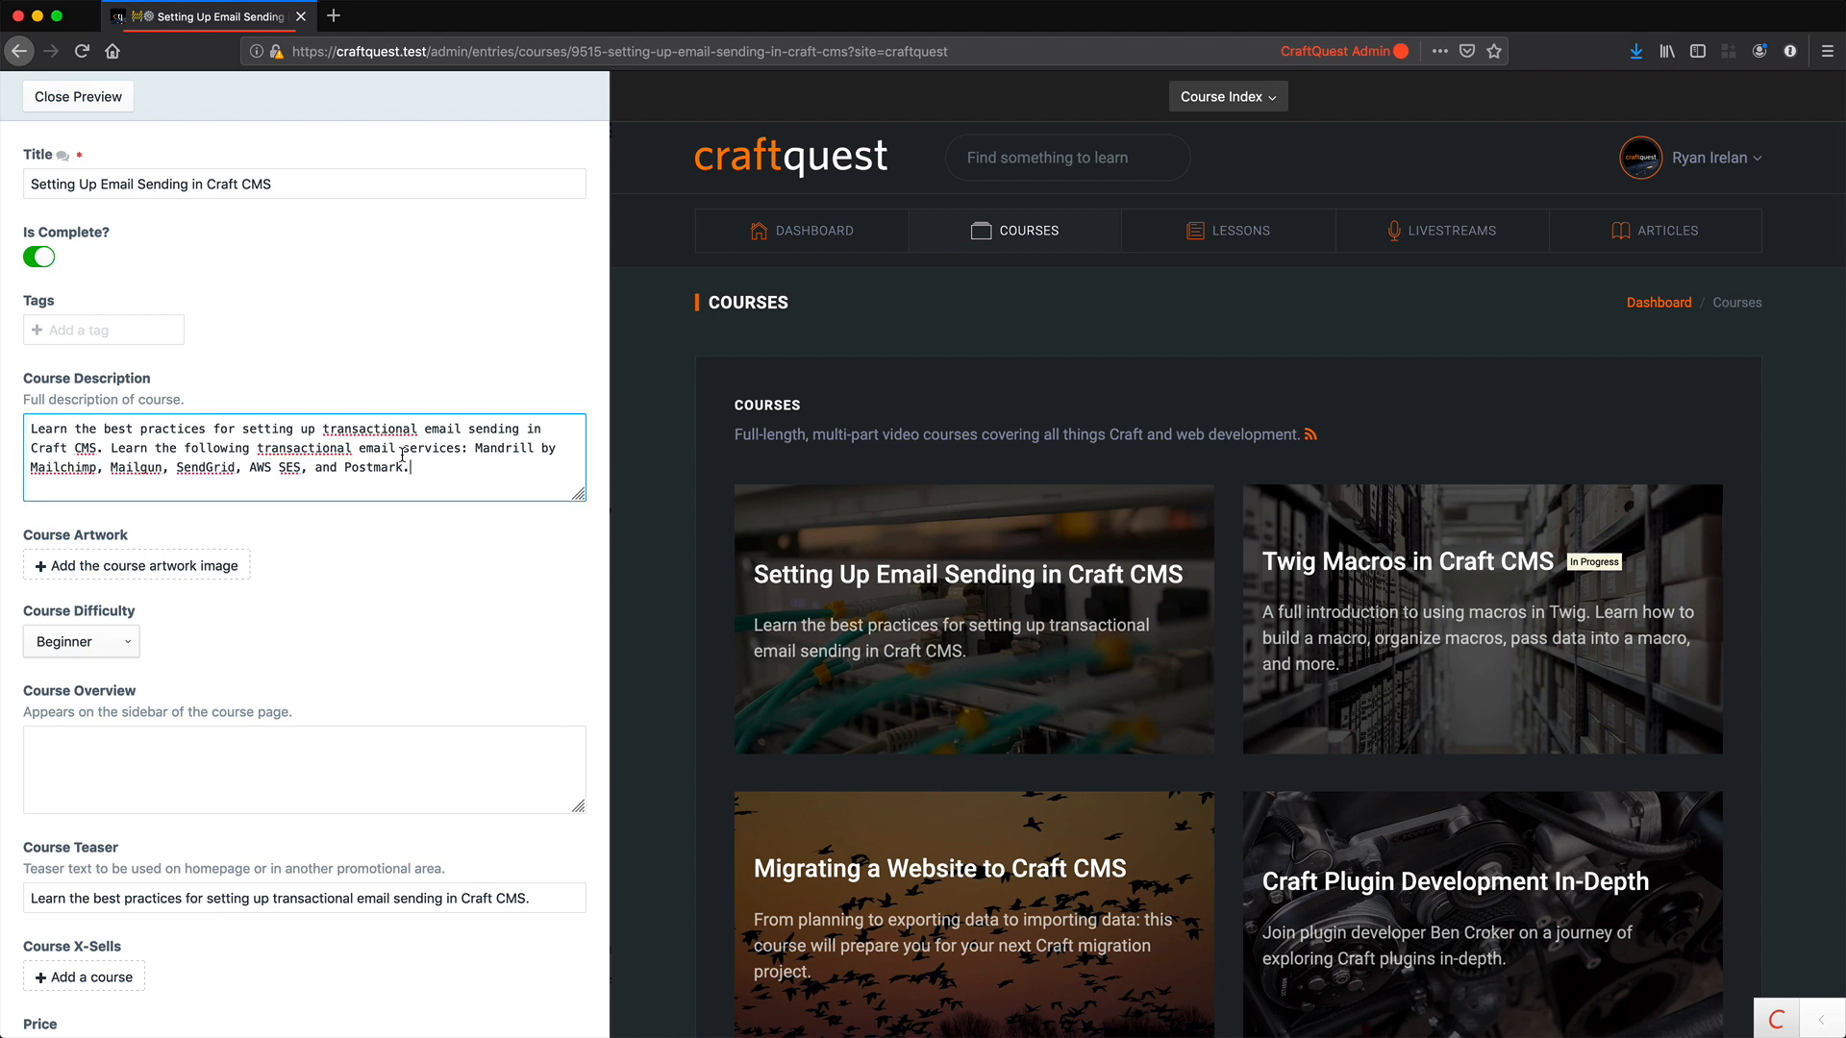
click(553, 901)
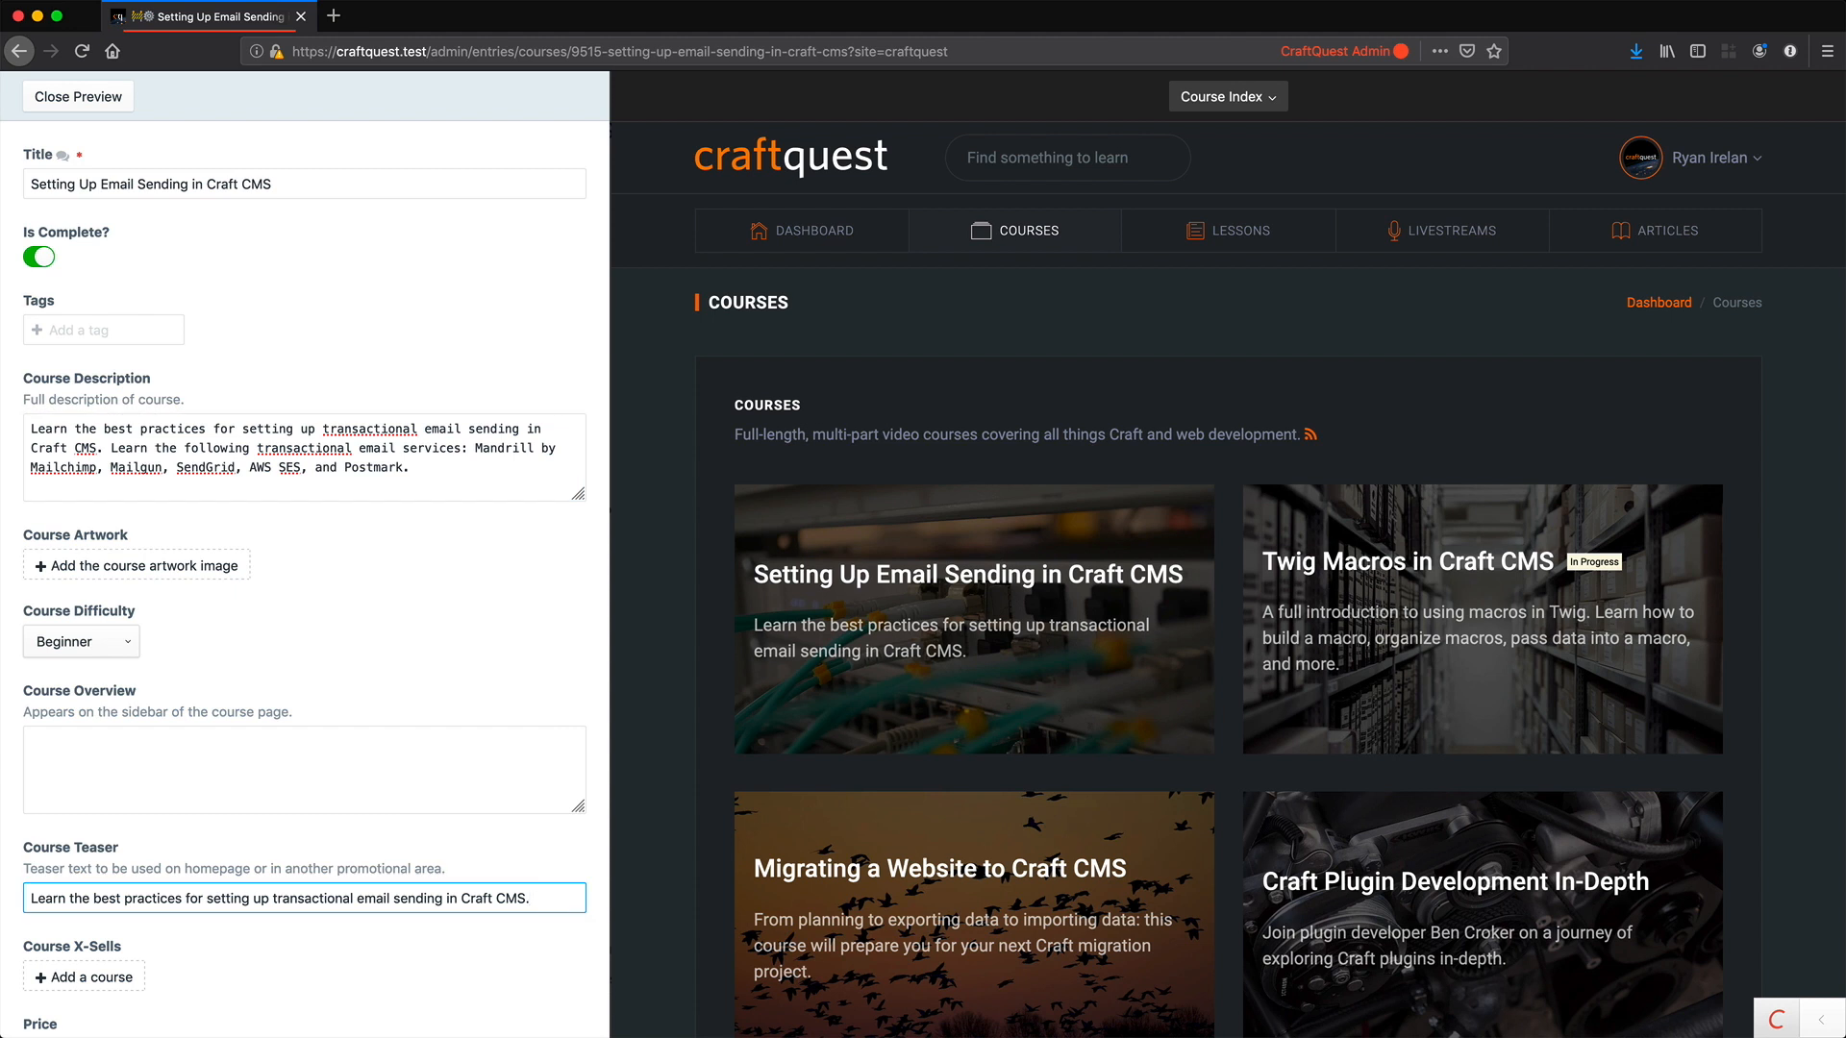
text(Another senten)
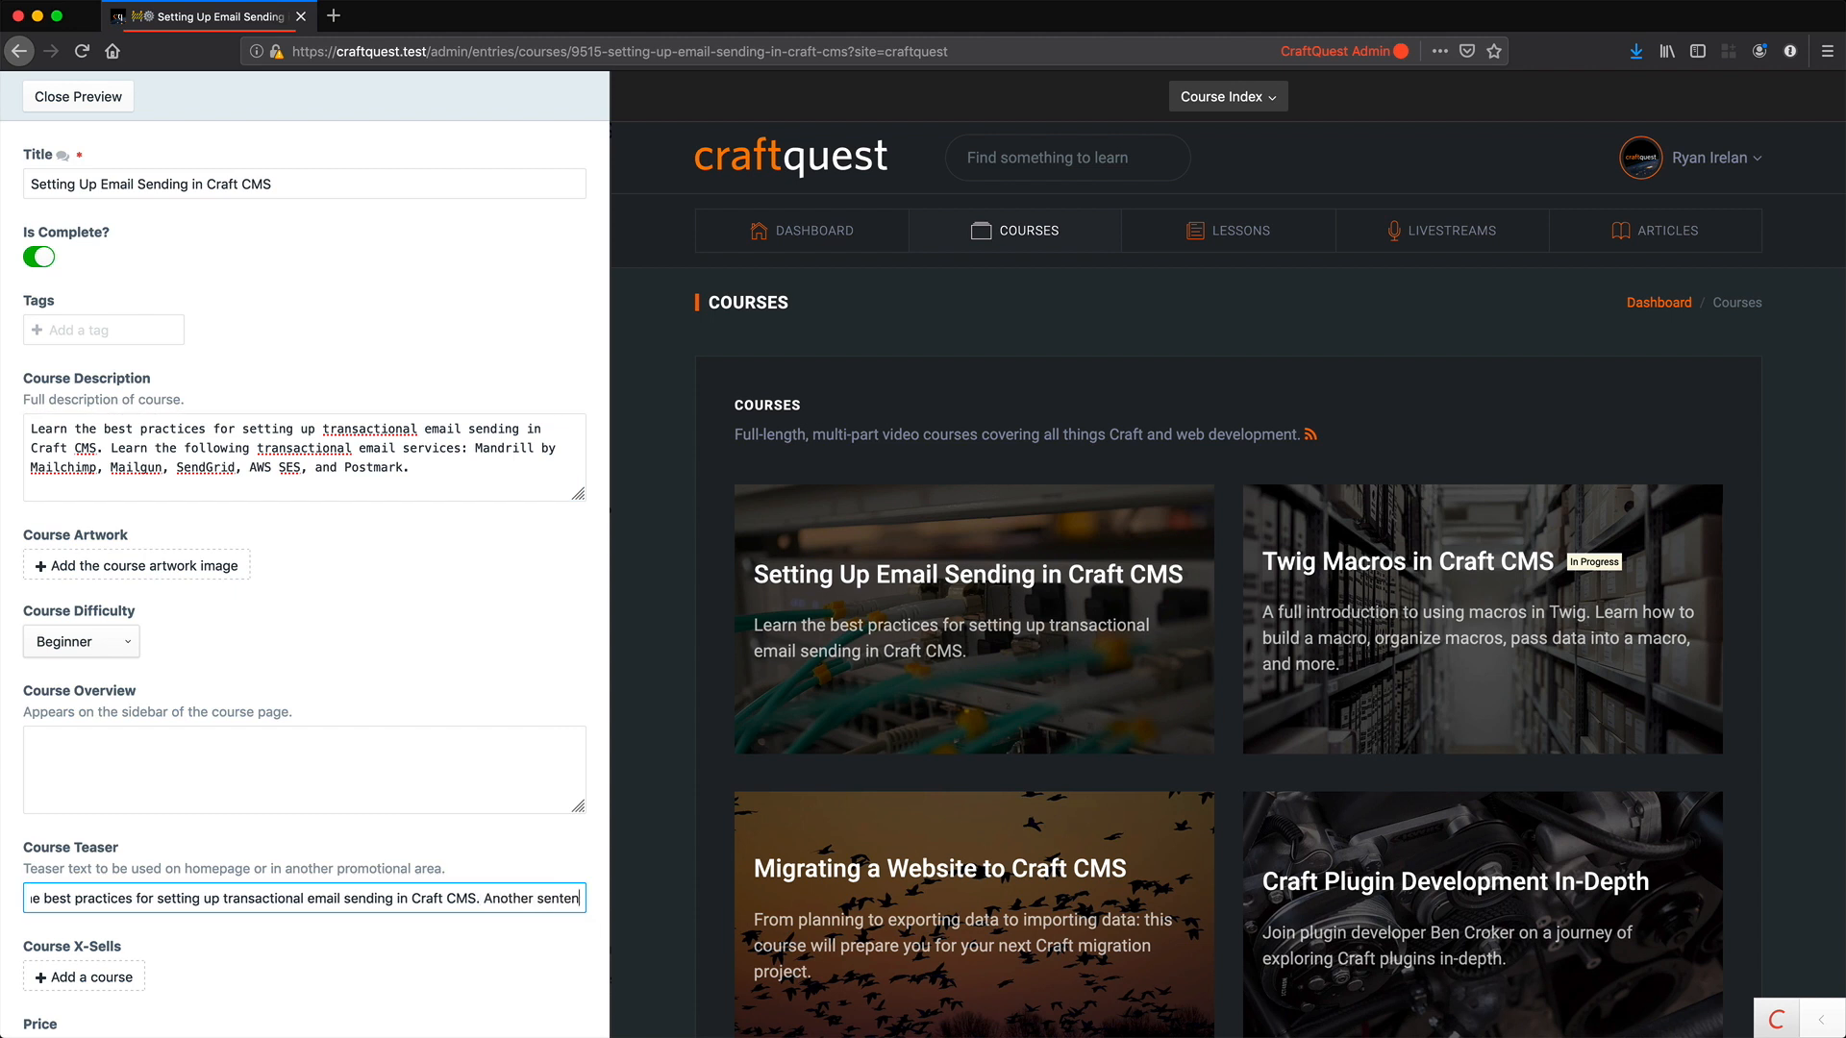
text(ce)
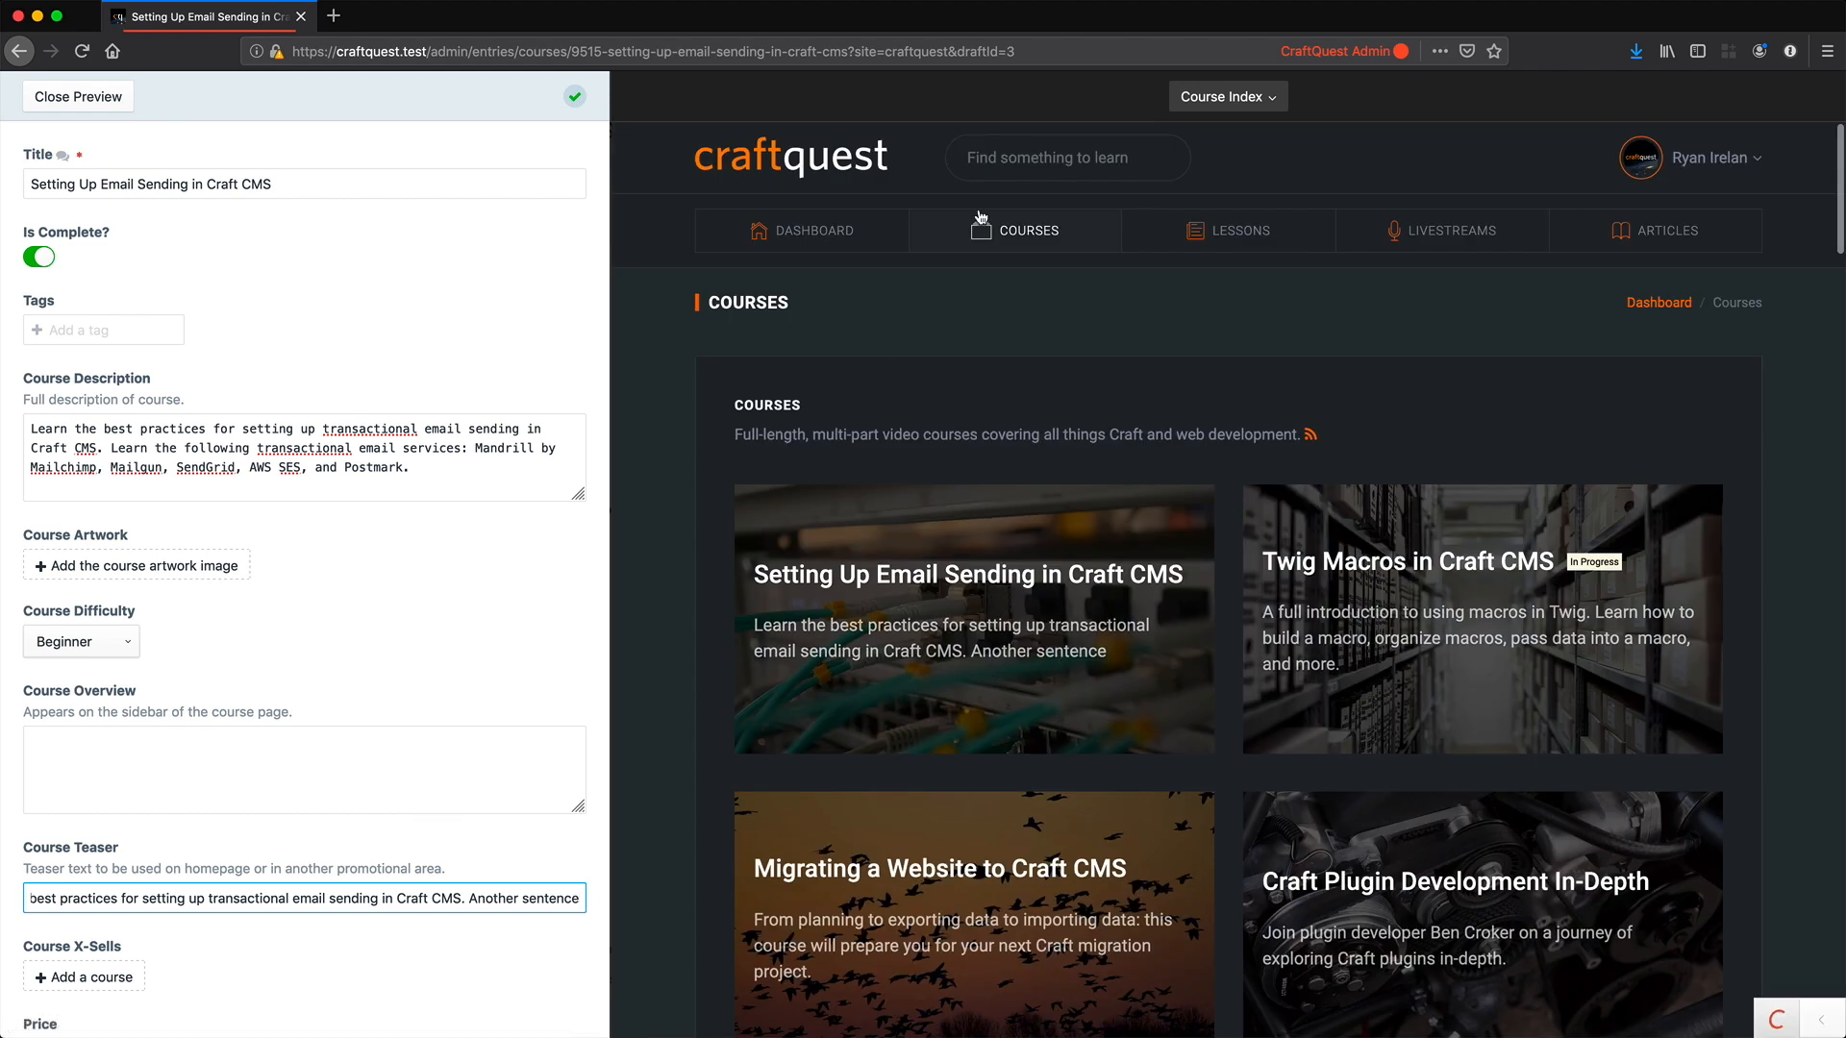
Step: Switch the edited course's preview to the Dashboard target and close the preview
click(1227, 96)
click(1230, 164)
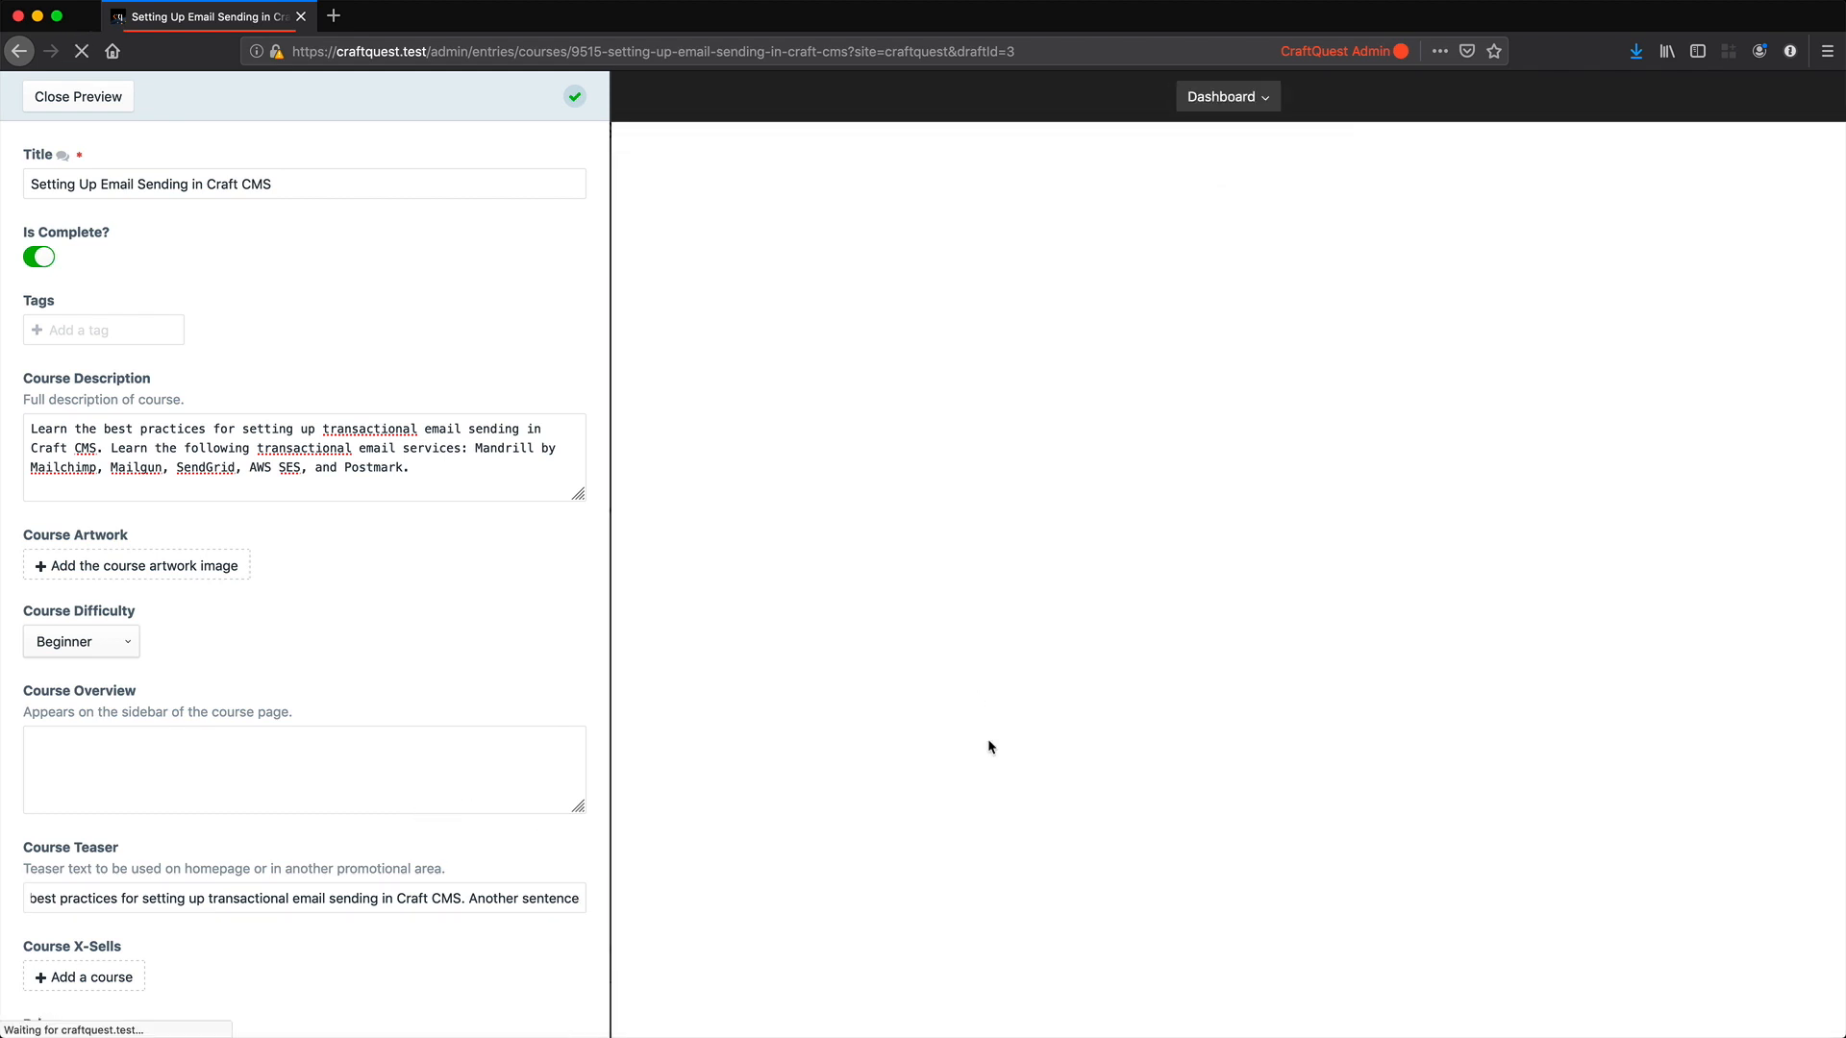
click(1231, 93)
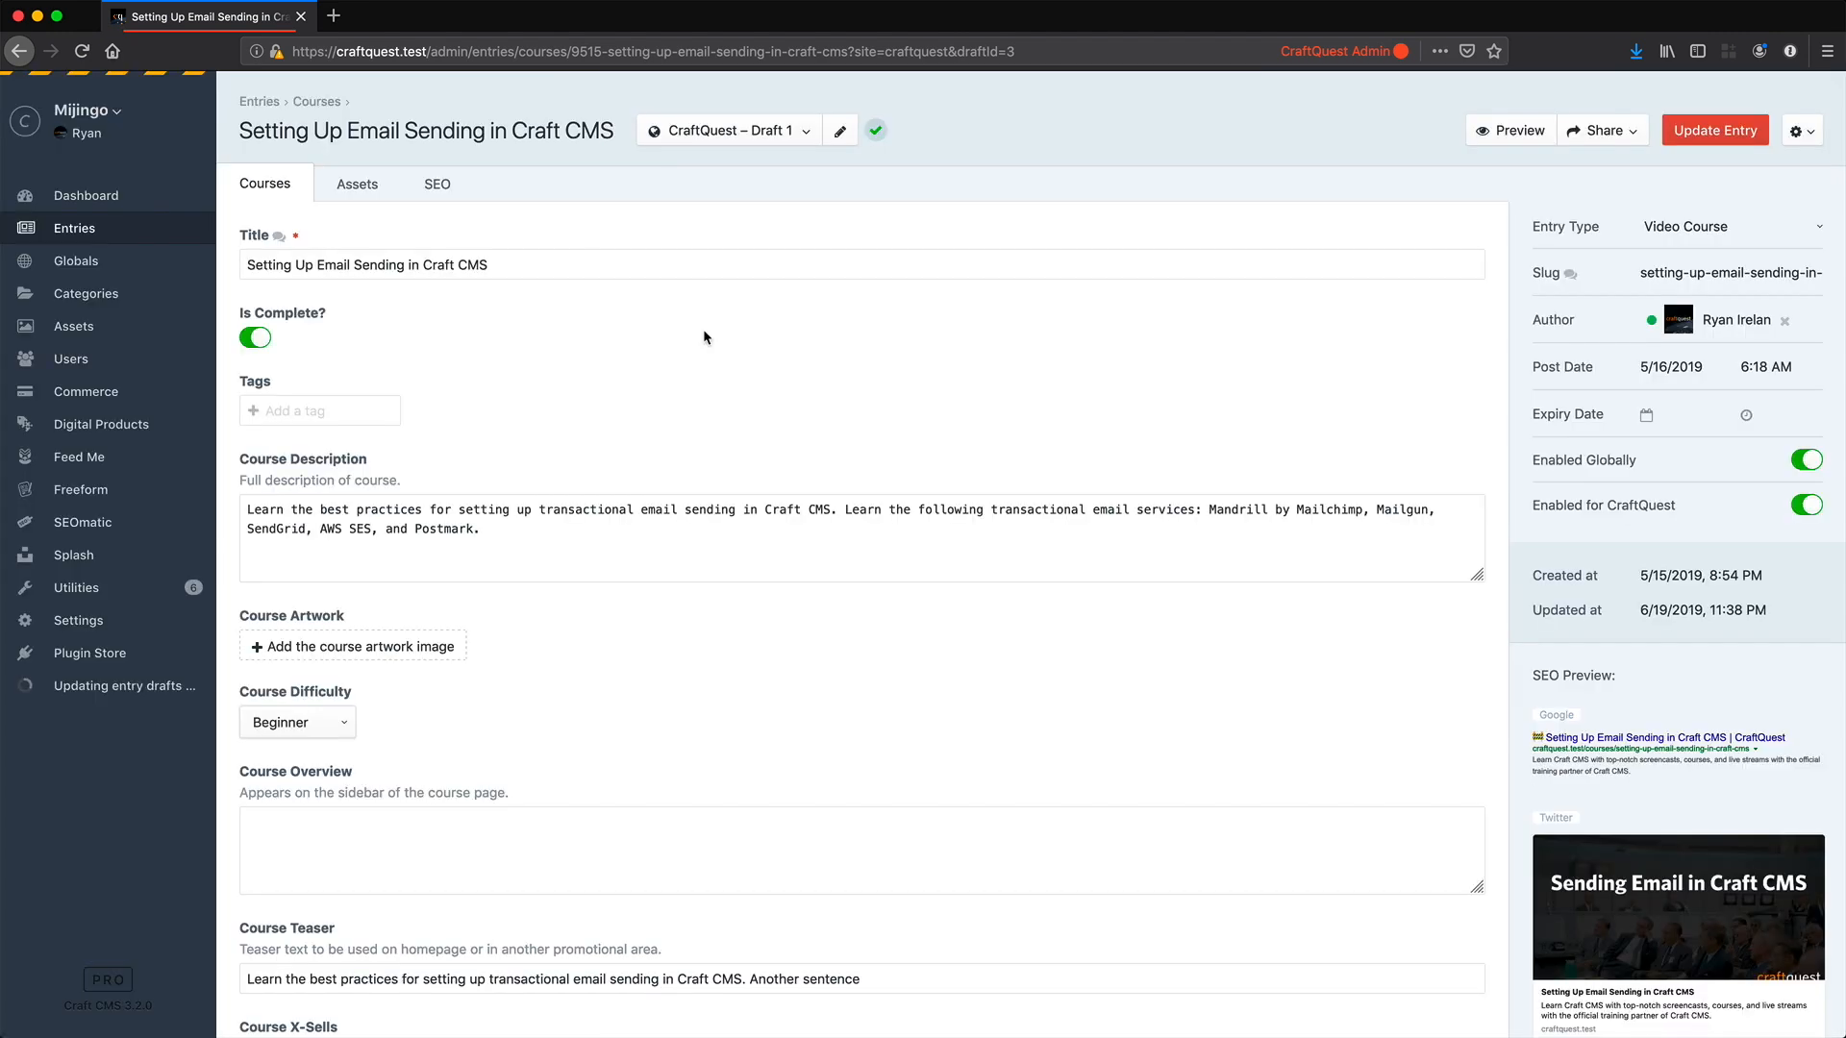
Step: Reopen the Courses section's settings from the list of sections
click(111, 620)
click(435, 485)
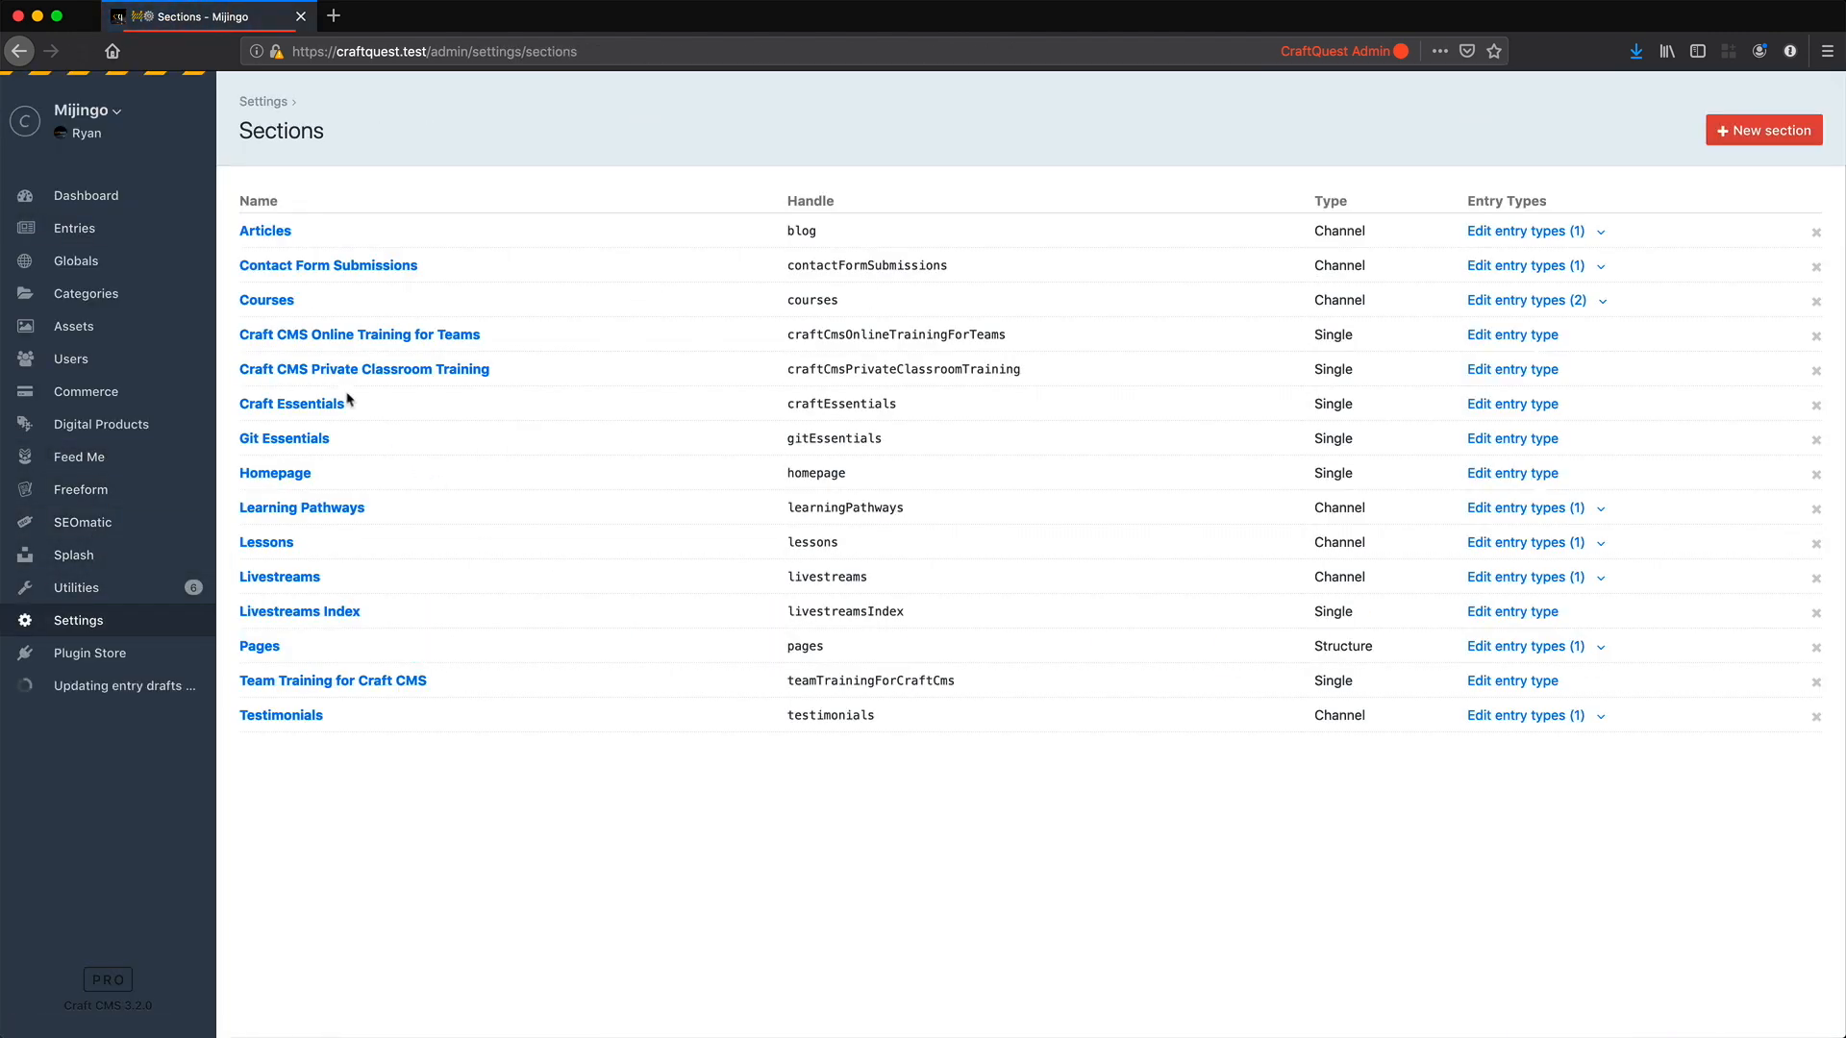
click(284, 318)
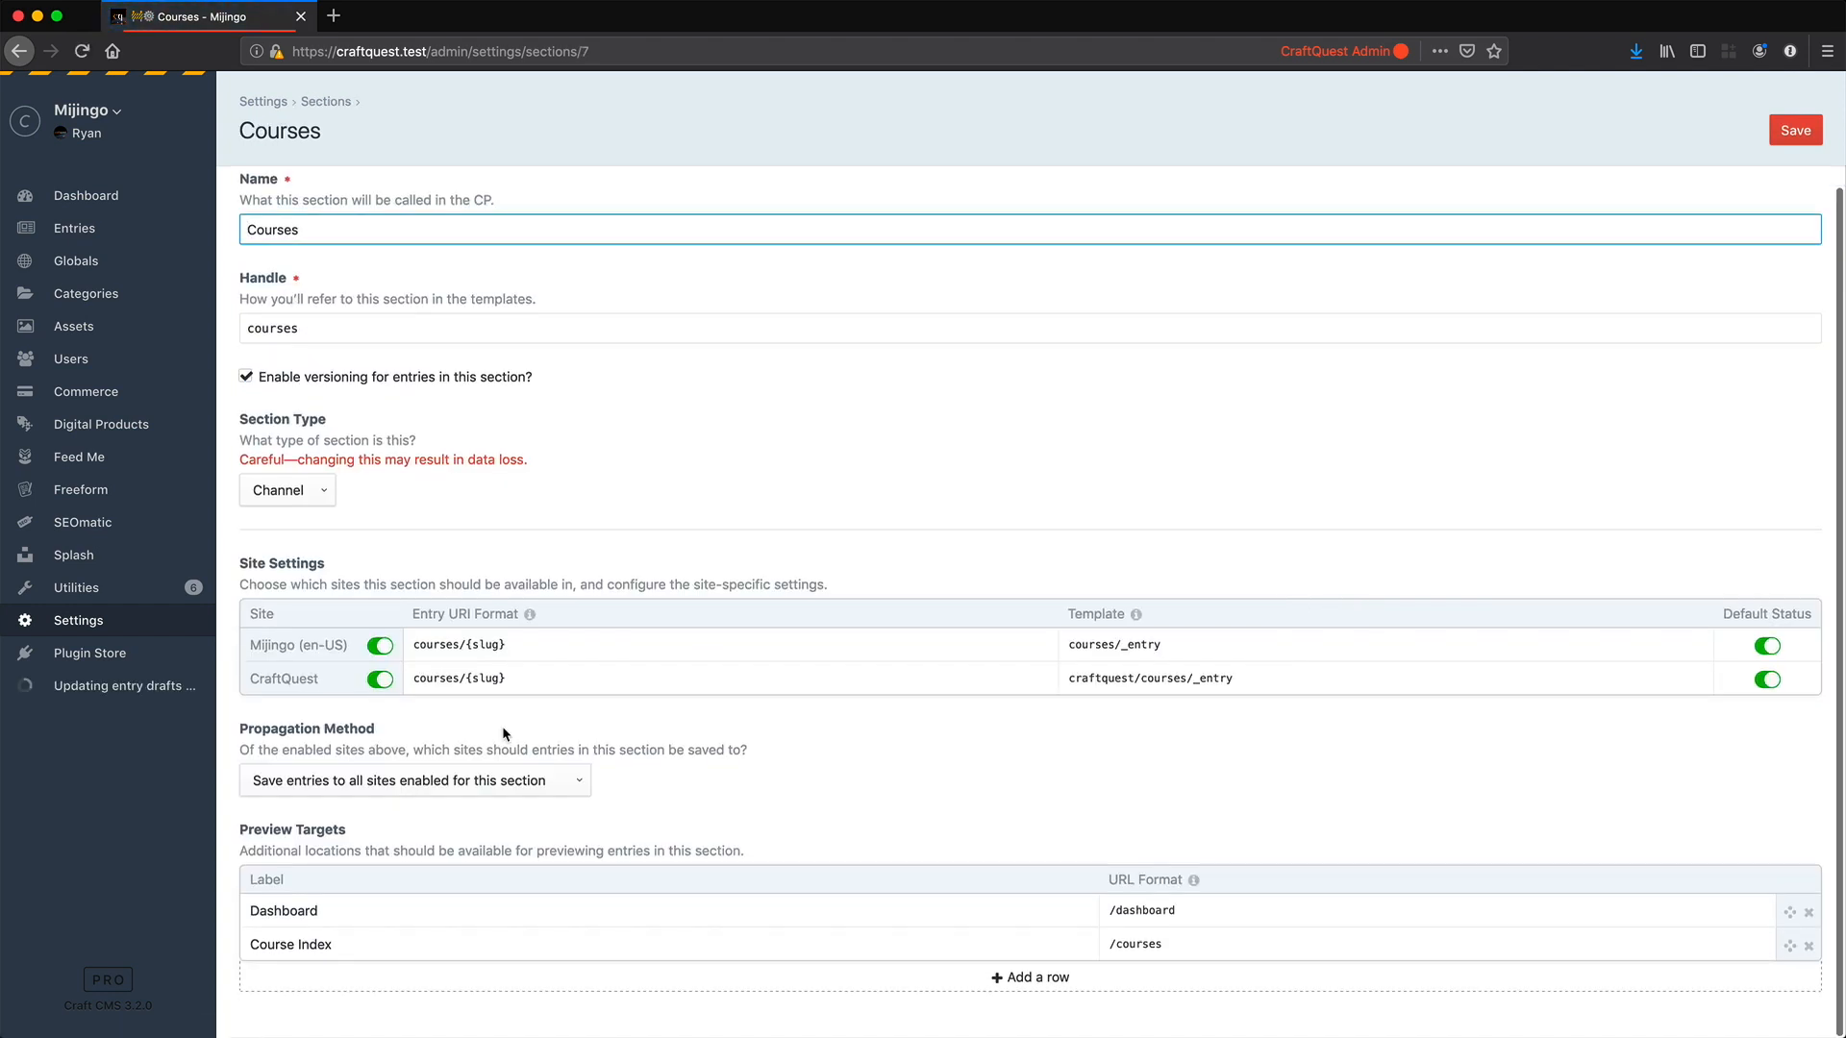
Step: Examine the Courses section's Propagation Method description and its available options for saving entries to sites, without changing the selection
drag(241, 729, 381, 736)
click(381, 739)
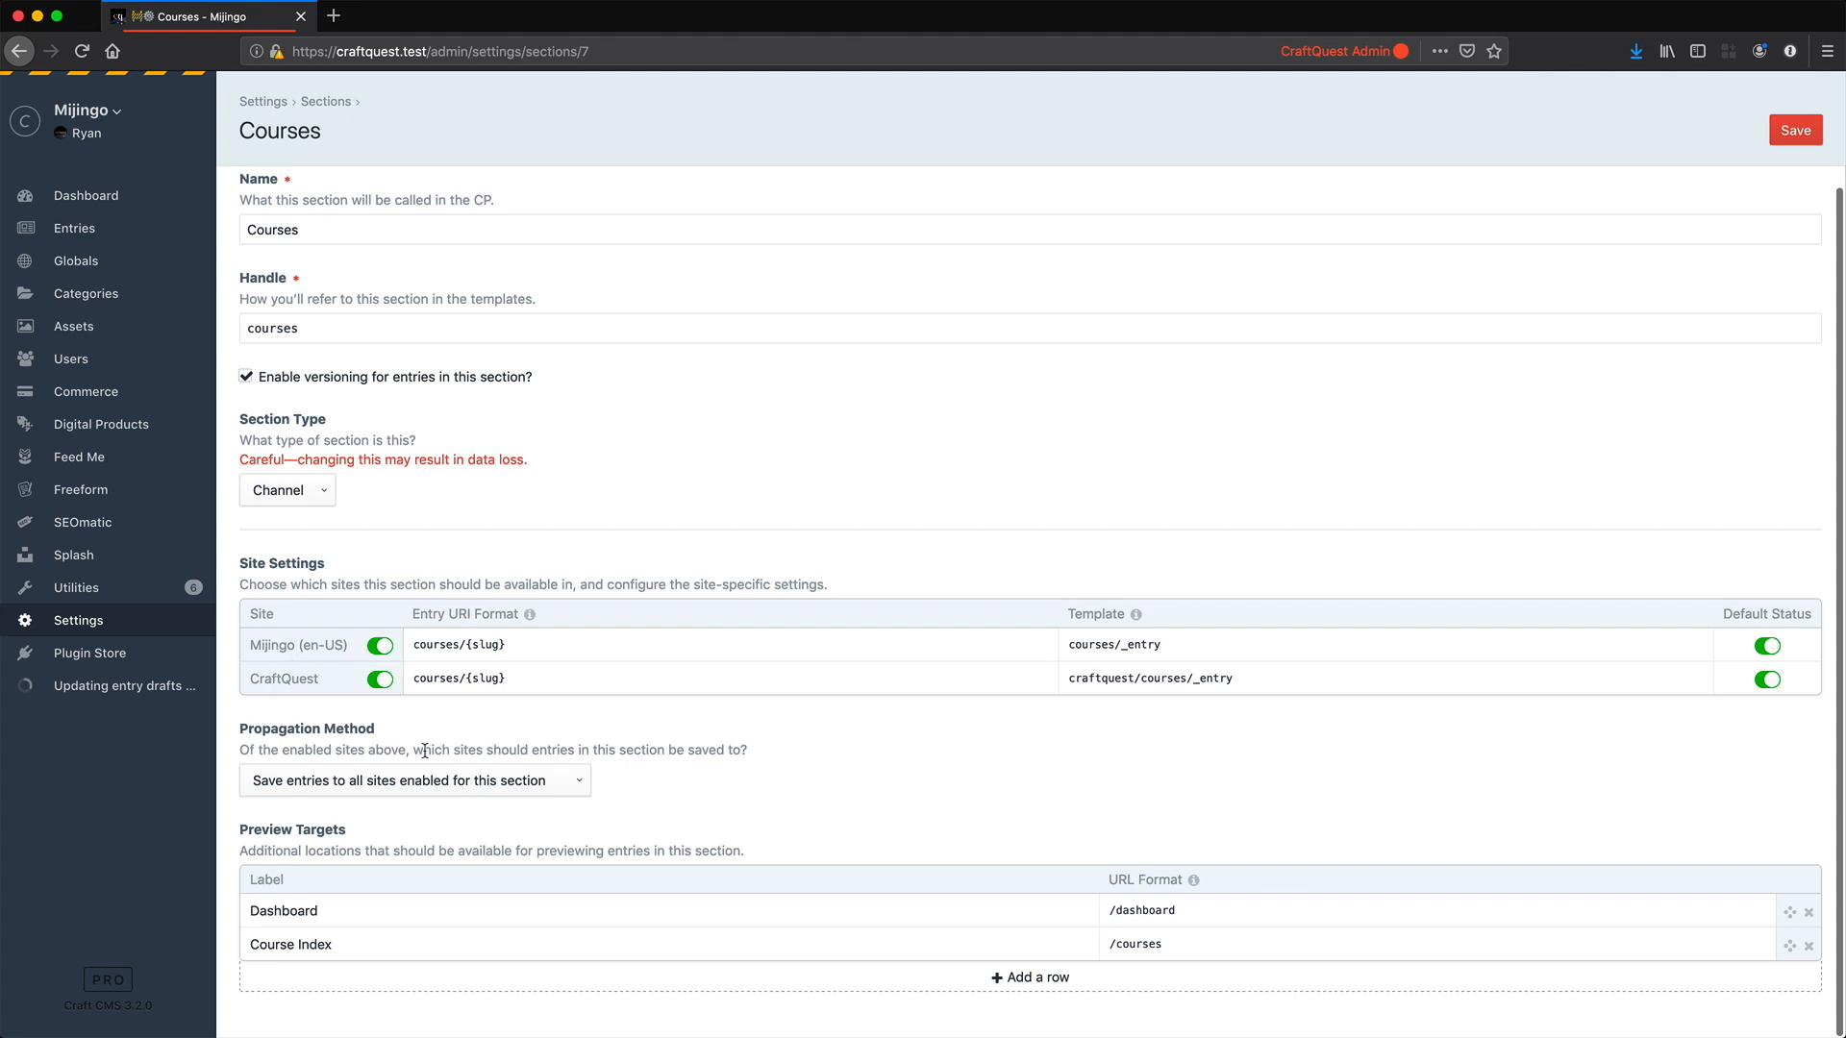
drag(419, 750, 753, 756)
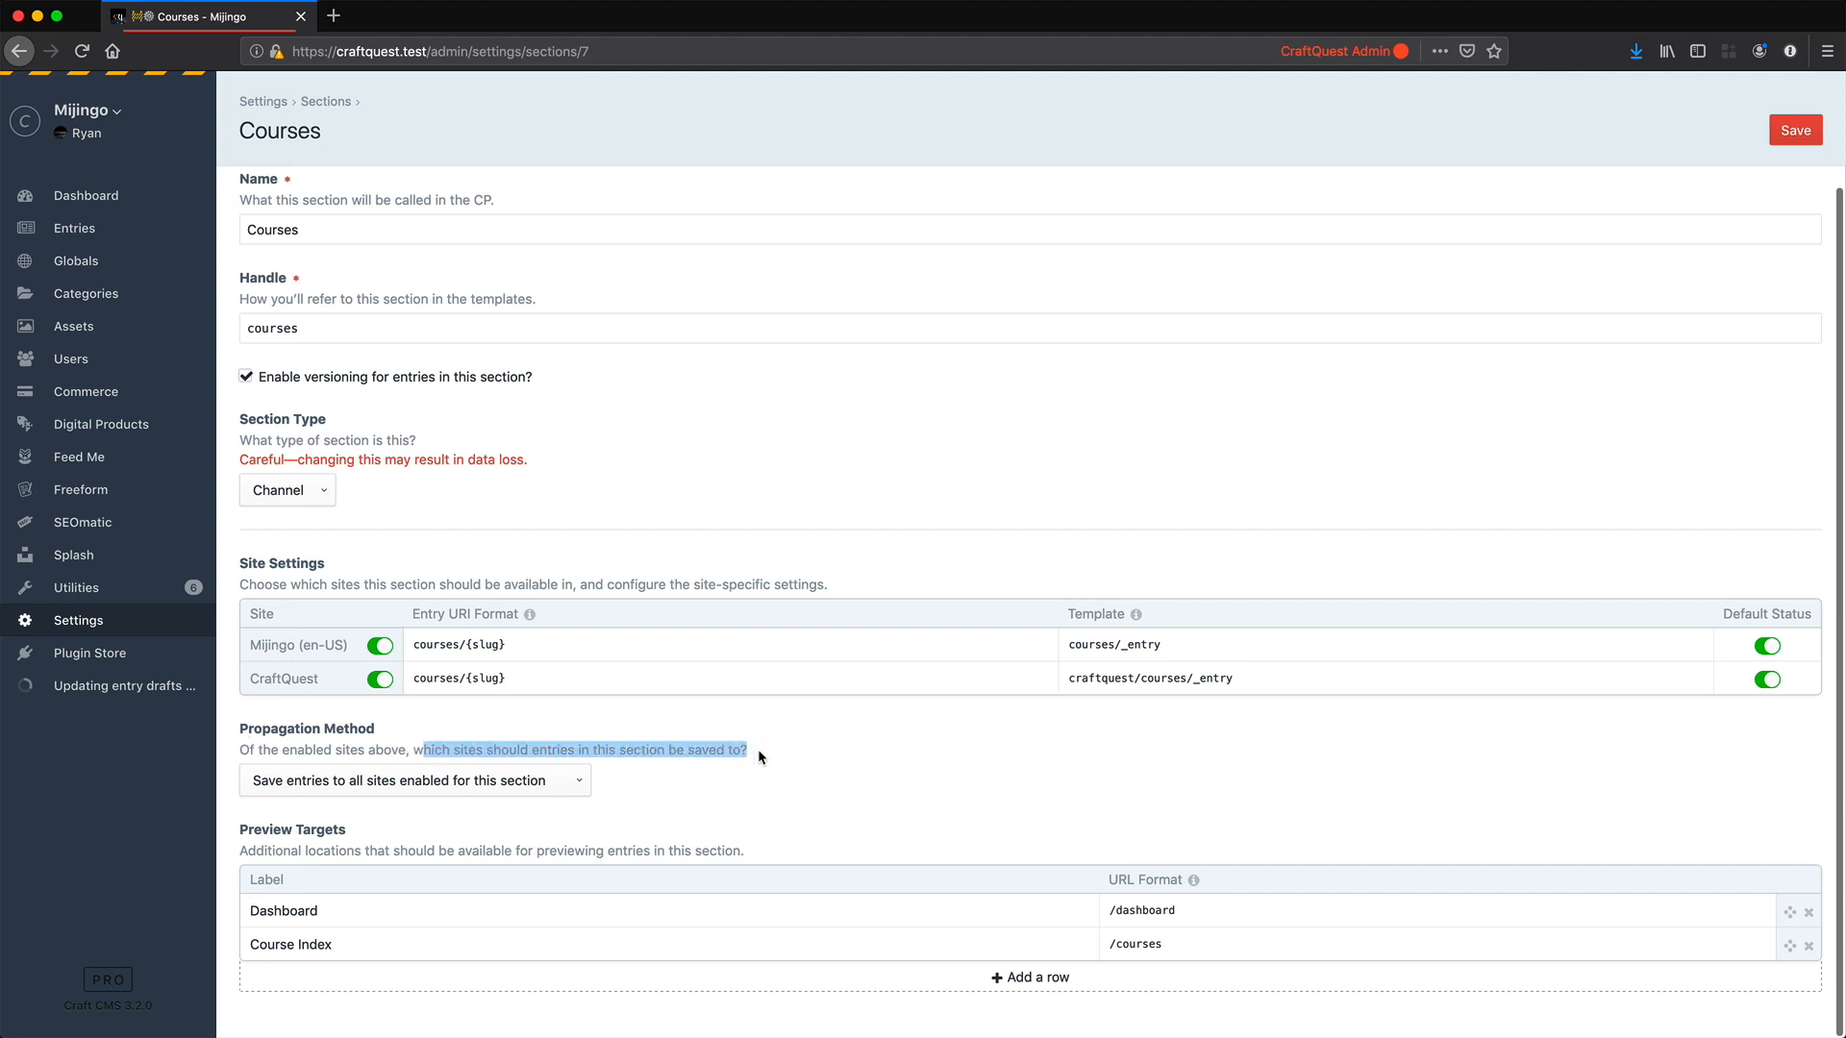
click(713, 783)
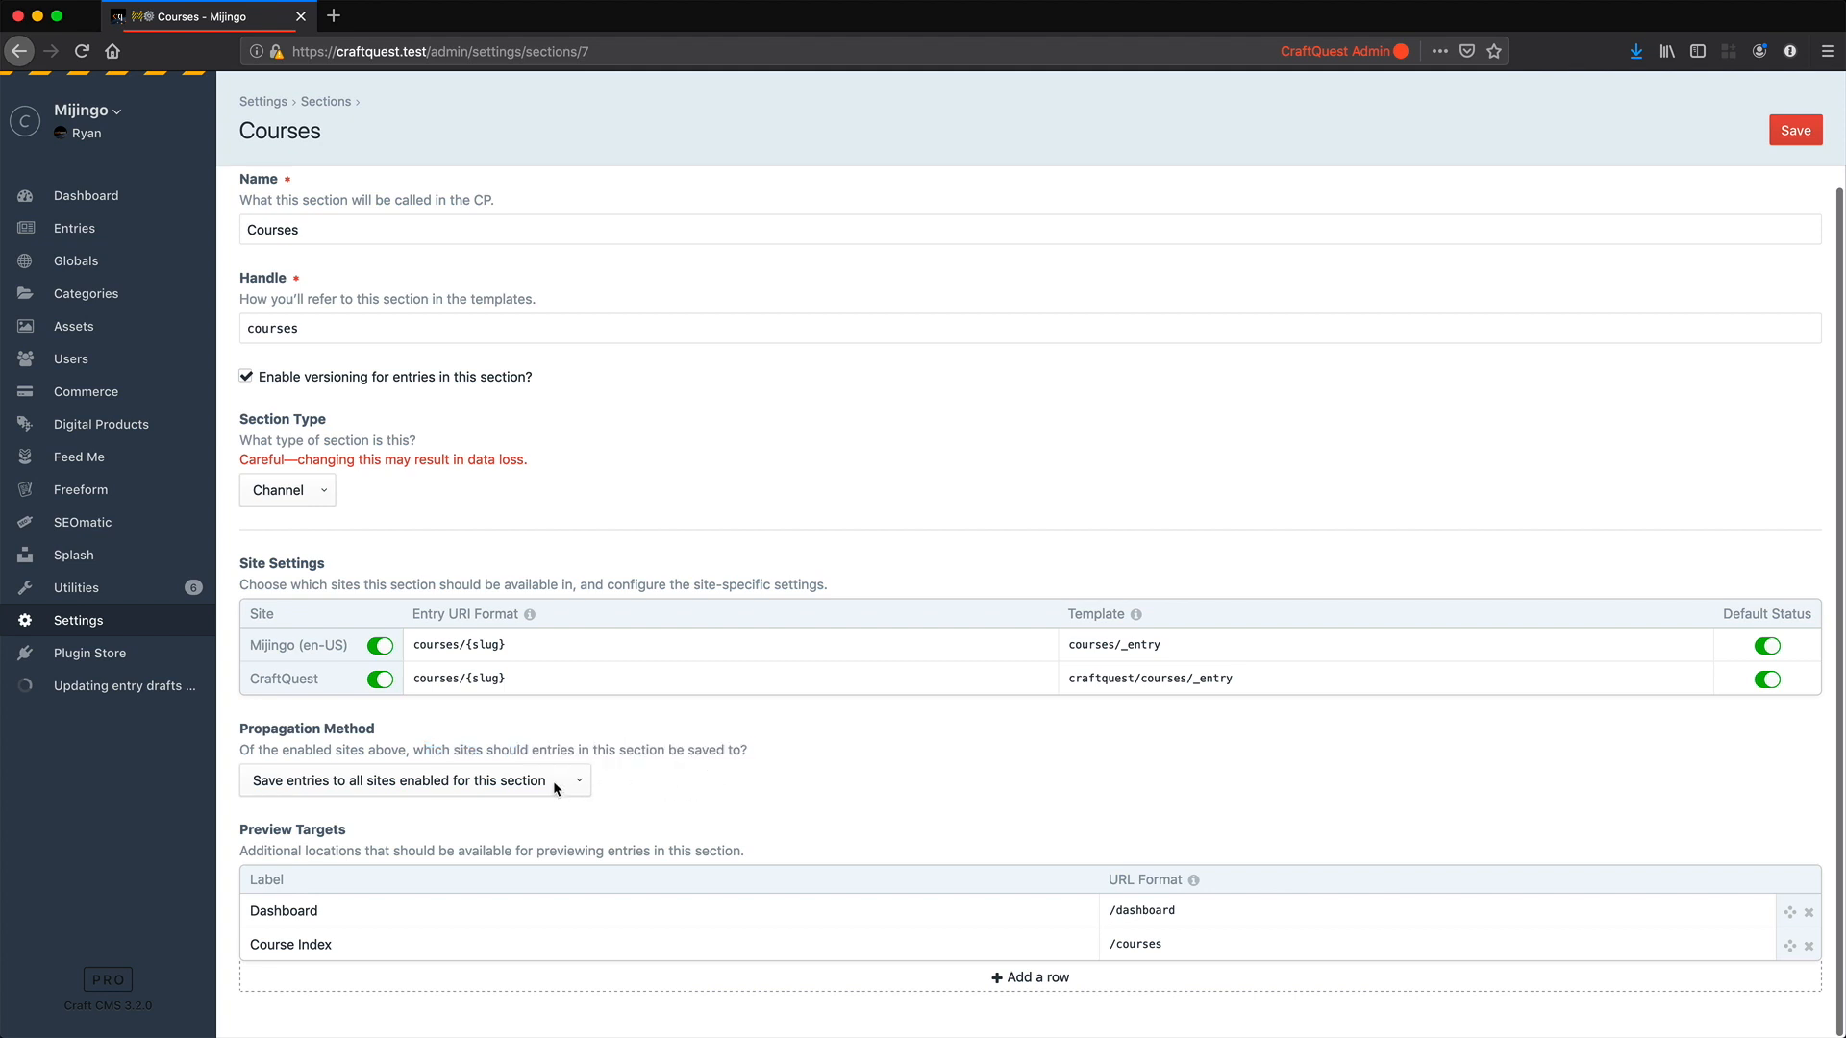
click(454, 784)
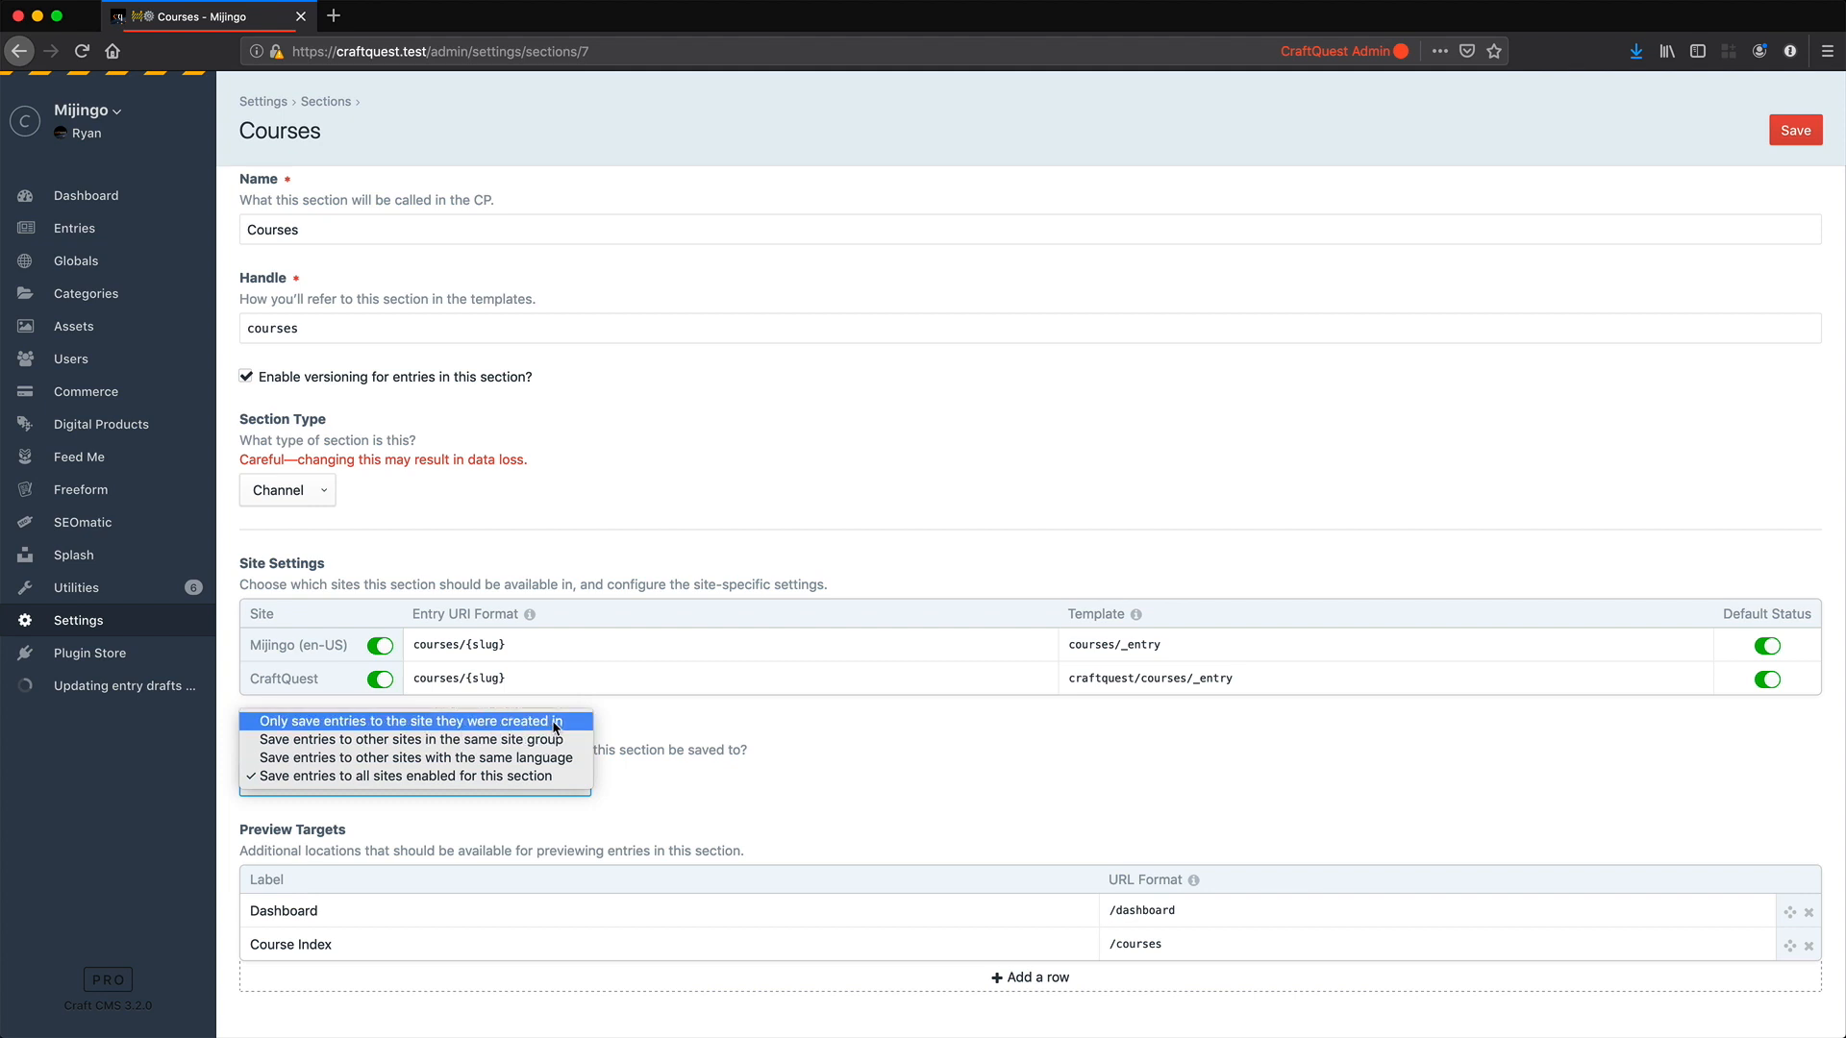
click(740, 776)
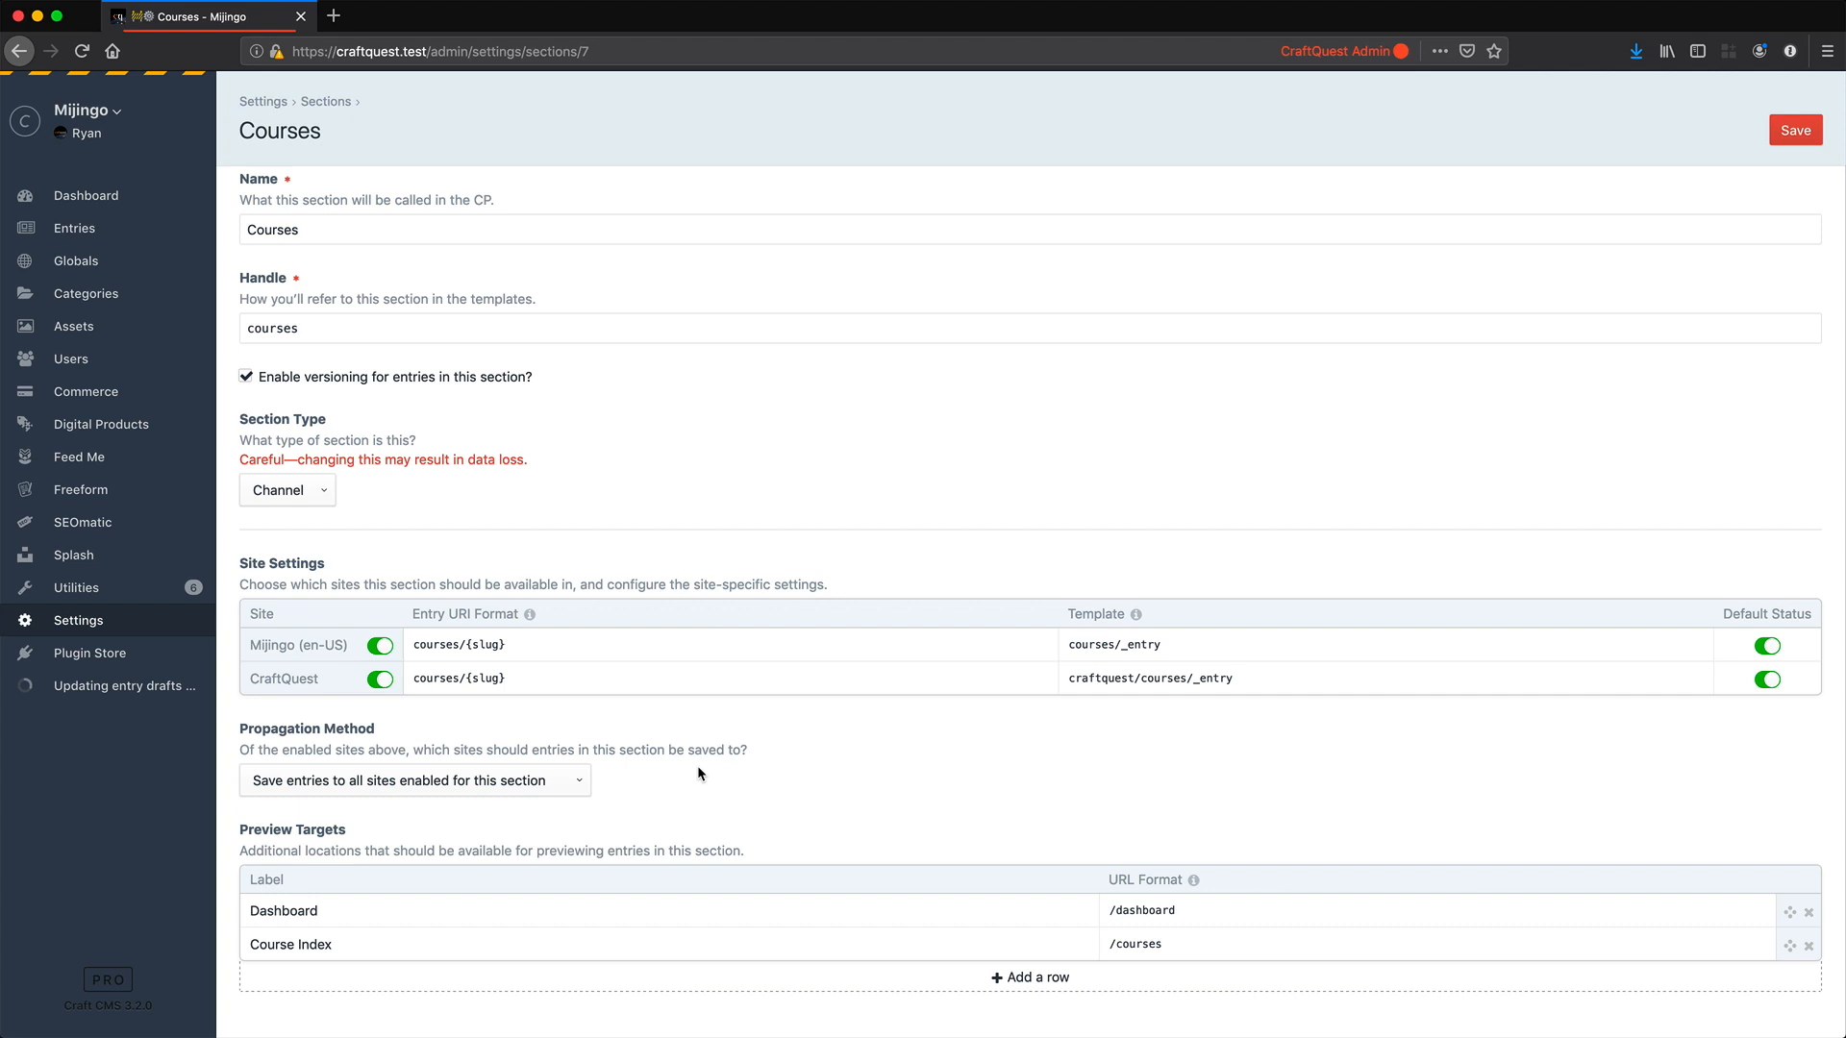
click(579, 780)
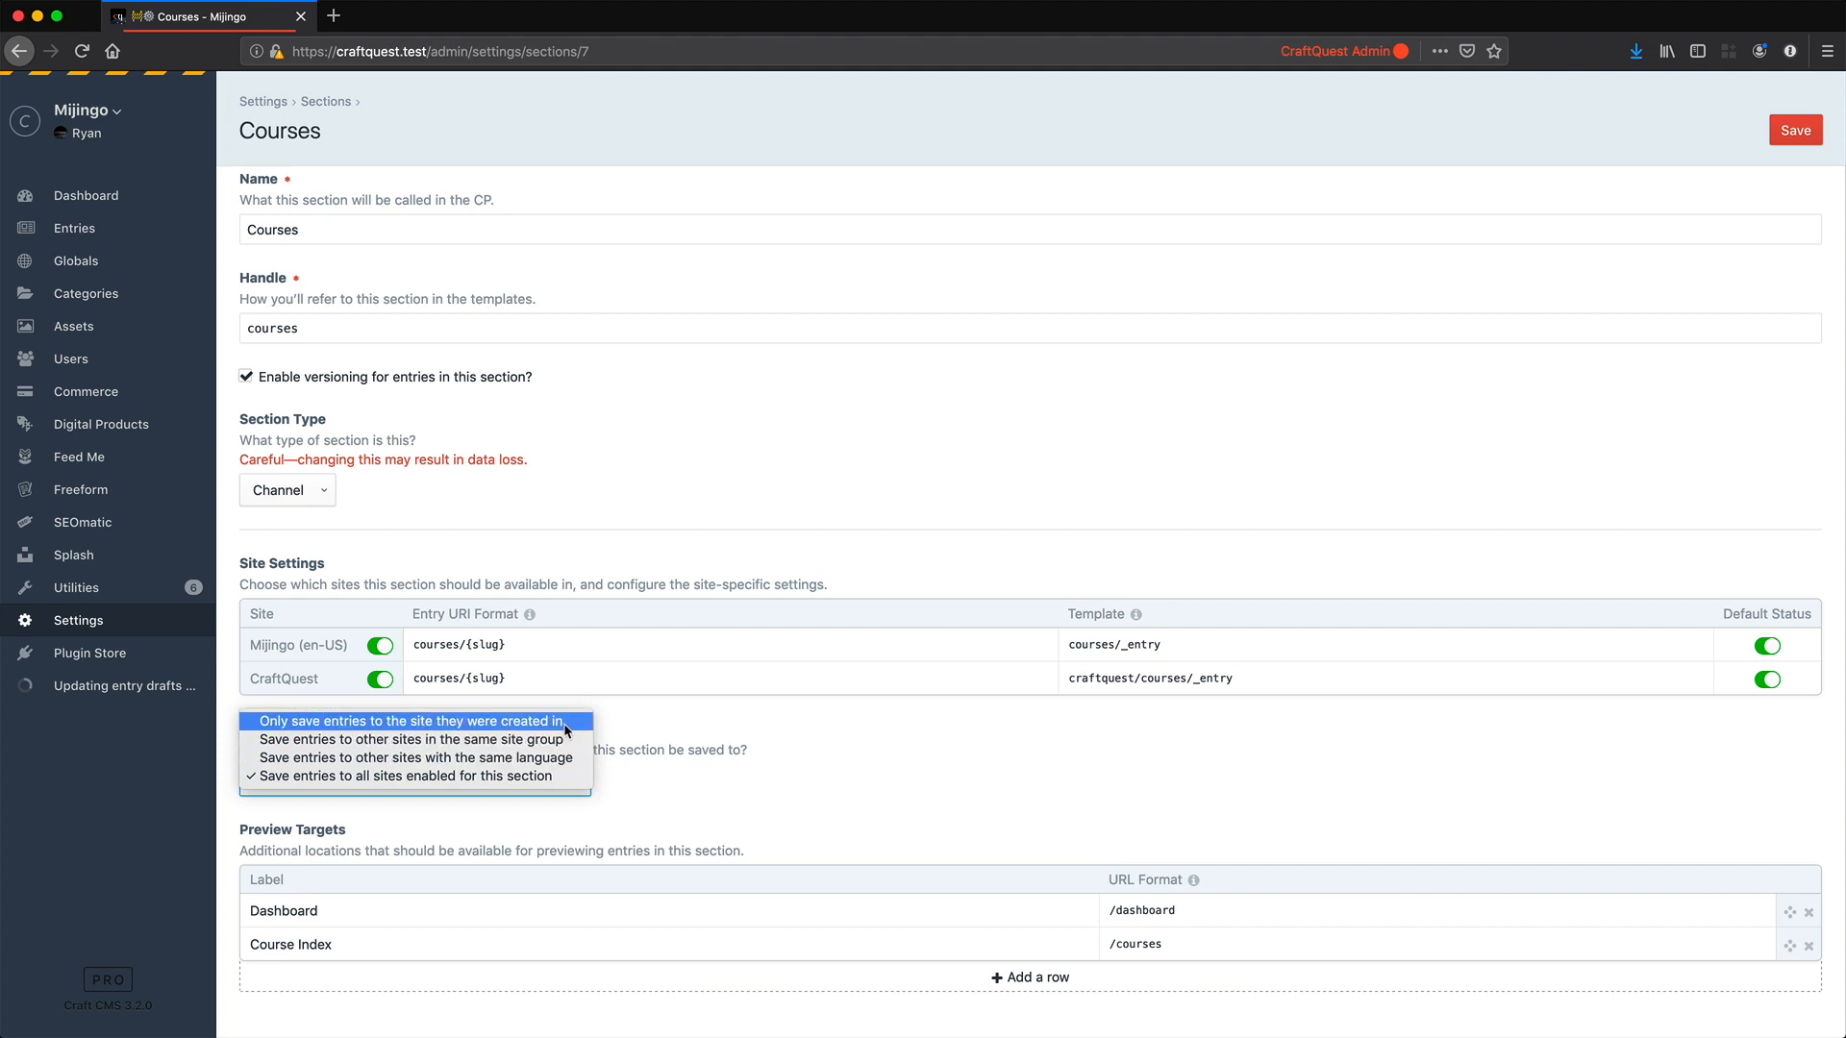
click(700, 717)
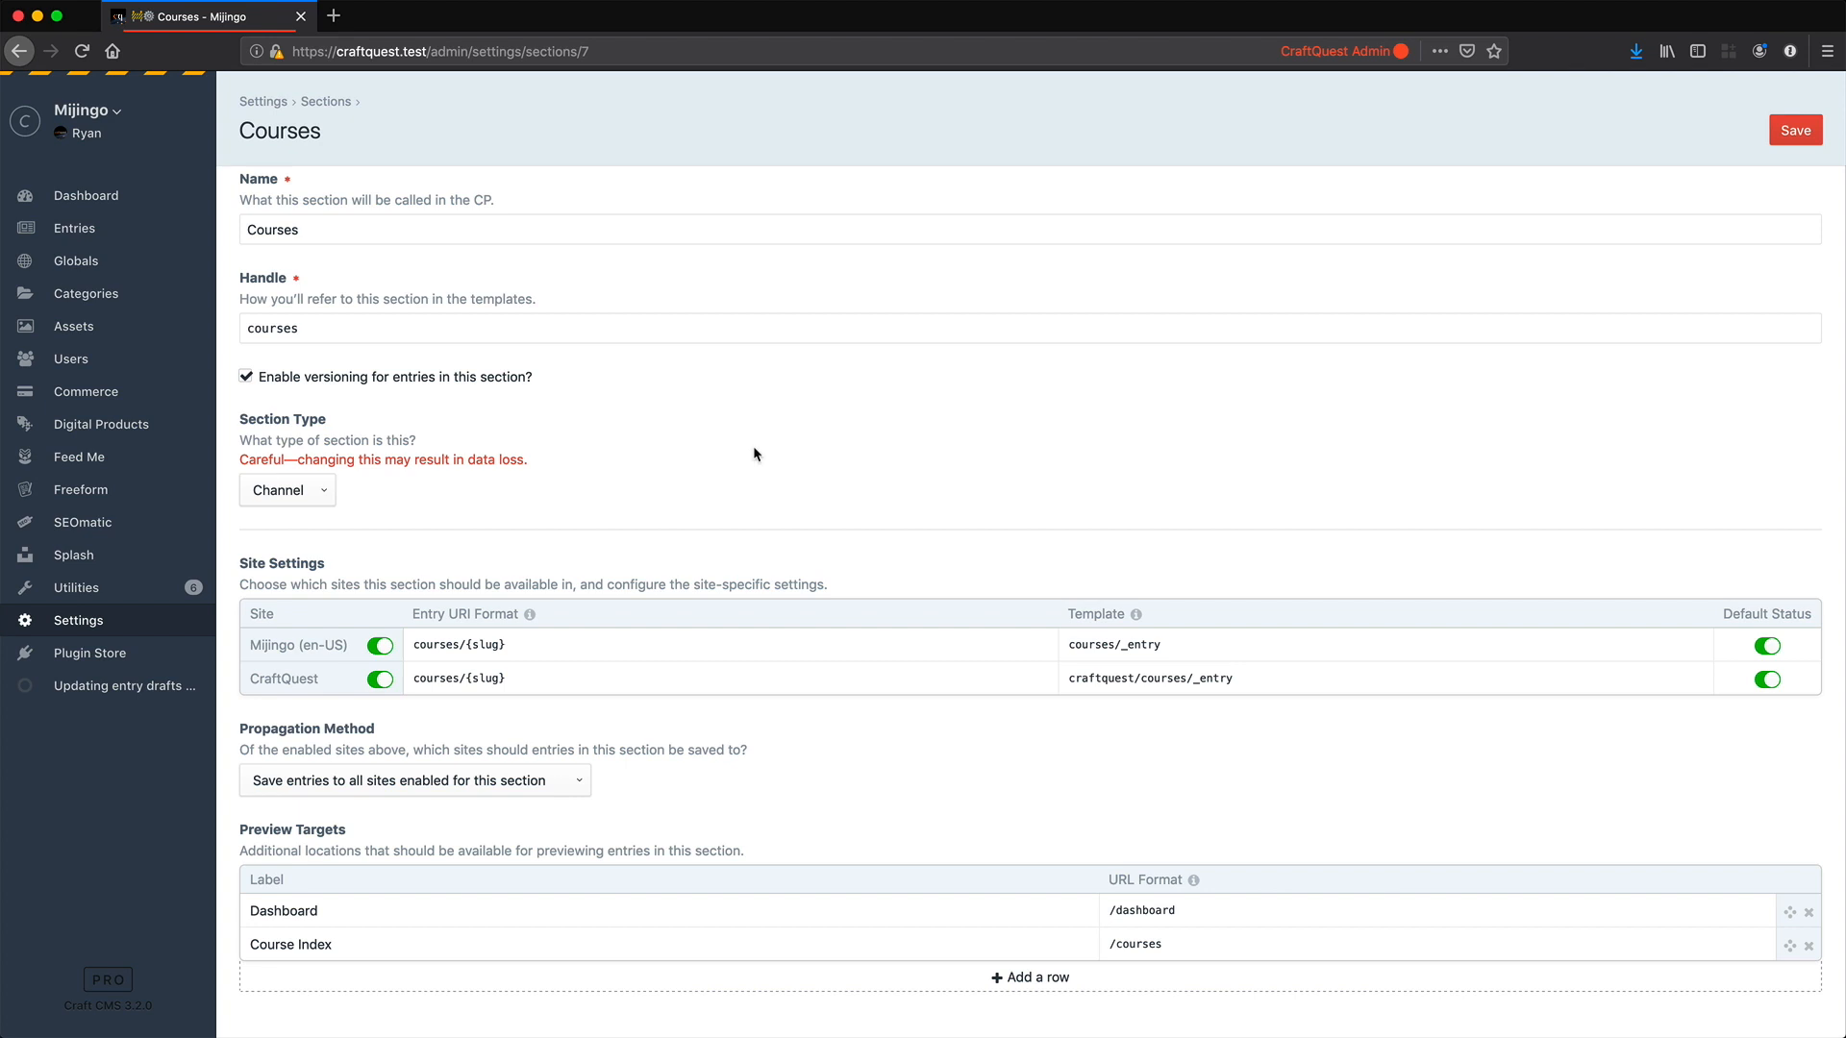
Step: Open the settings of the Lesson Materials table field in the Lessons field group
click(84, 621)
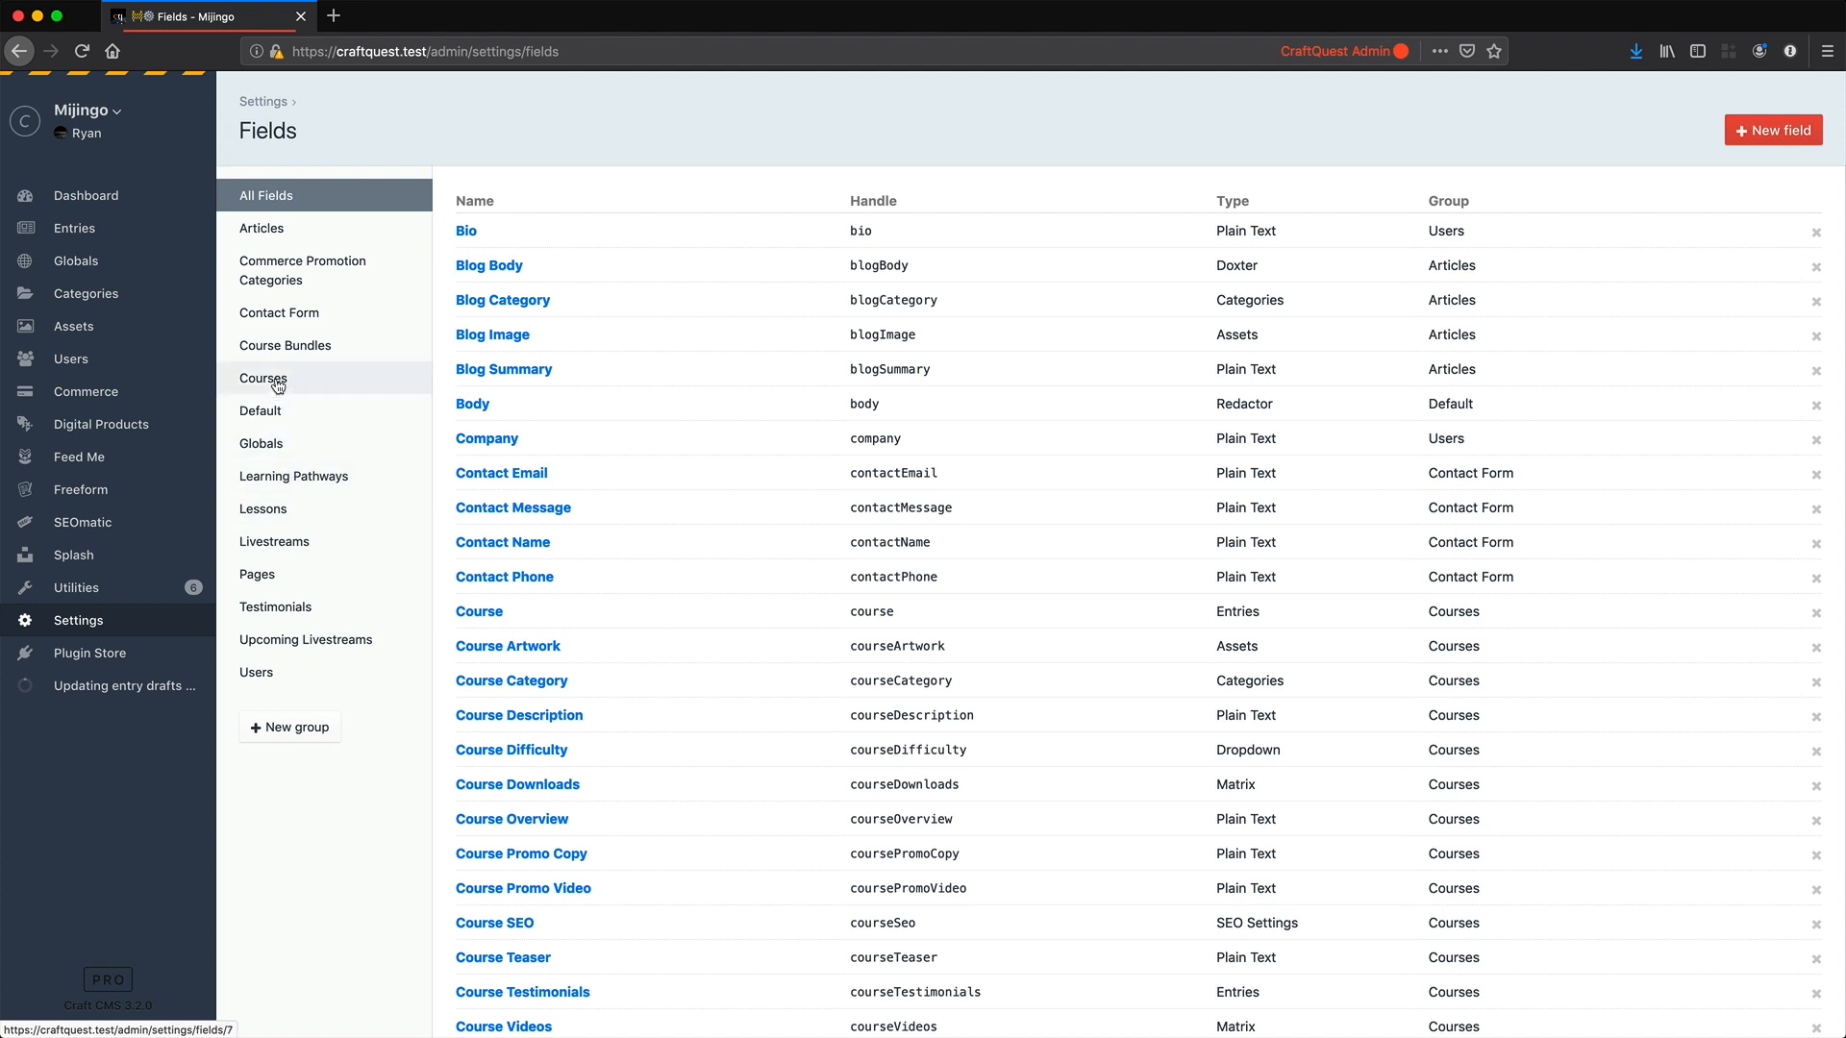
click(266, 509)
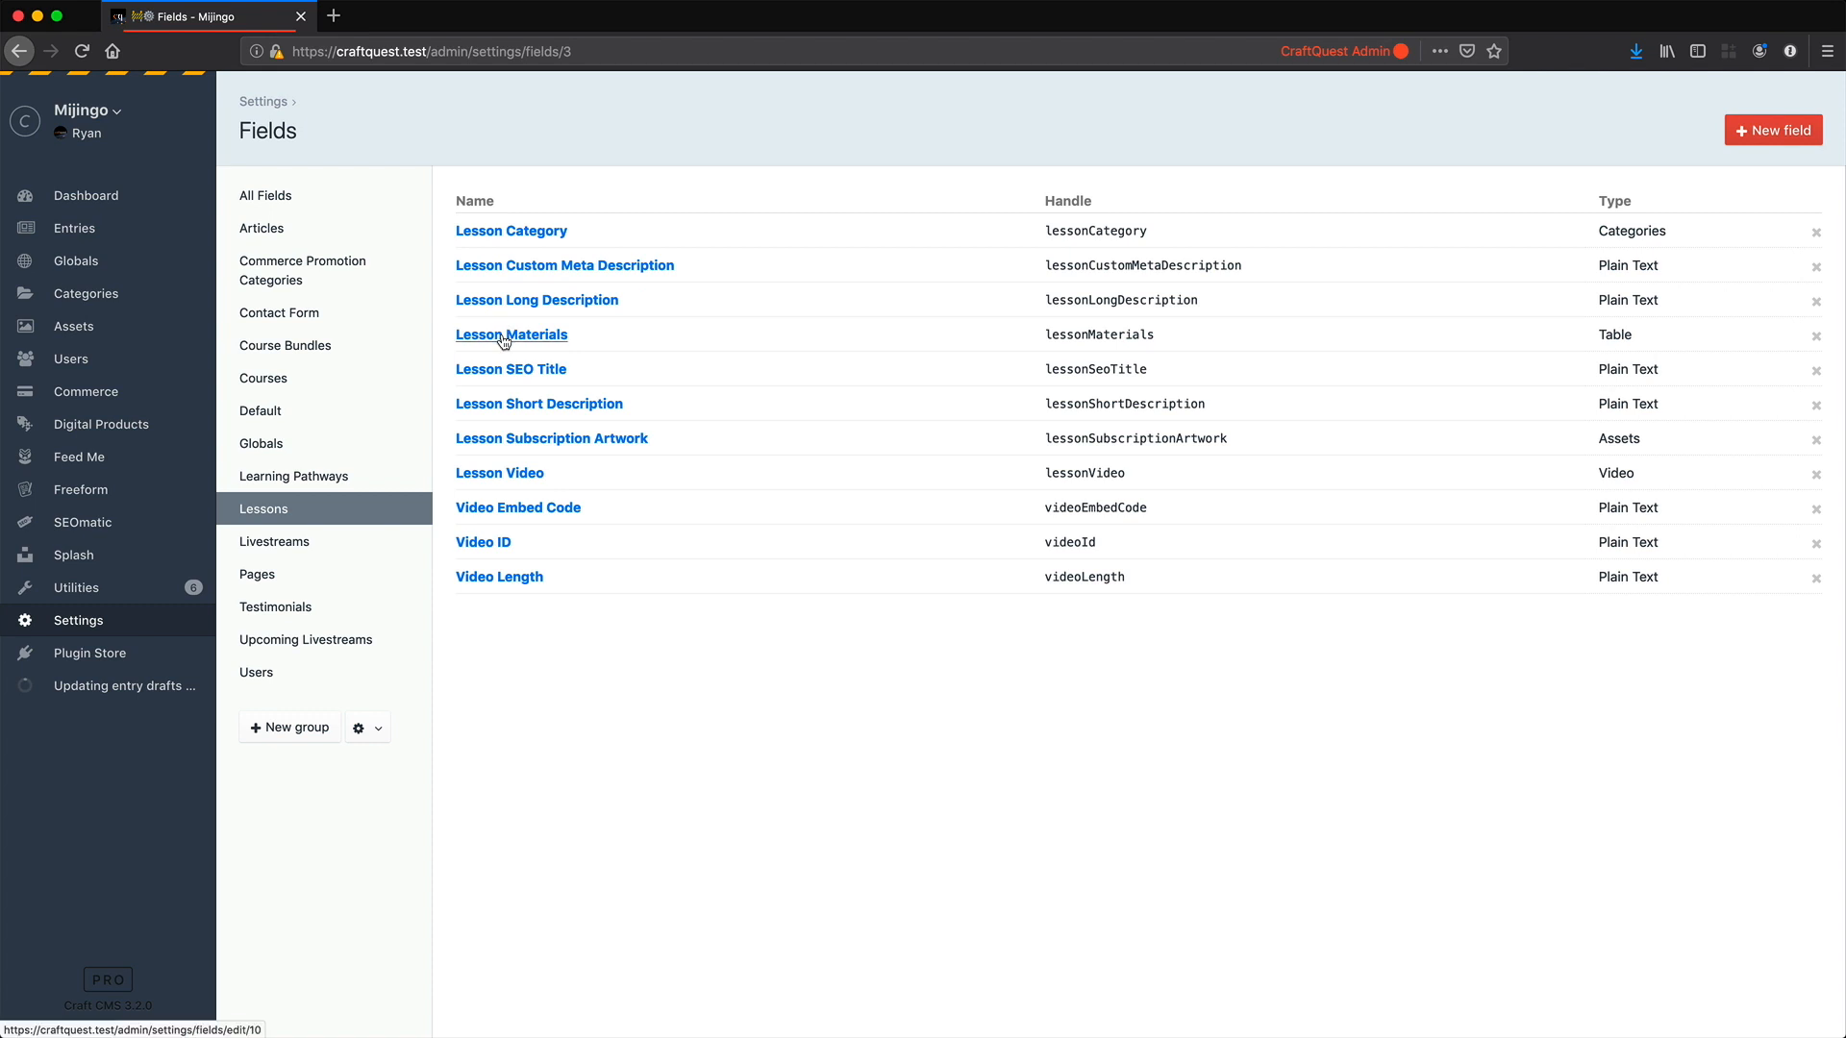
click(503, 337)
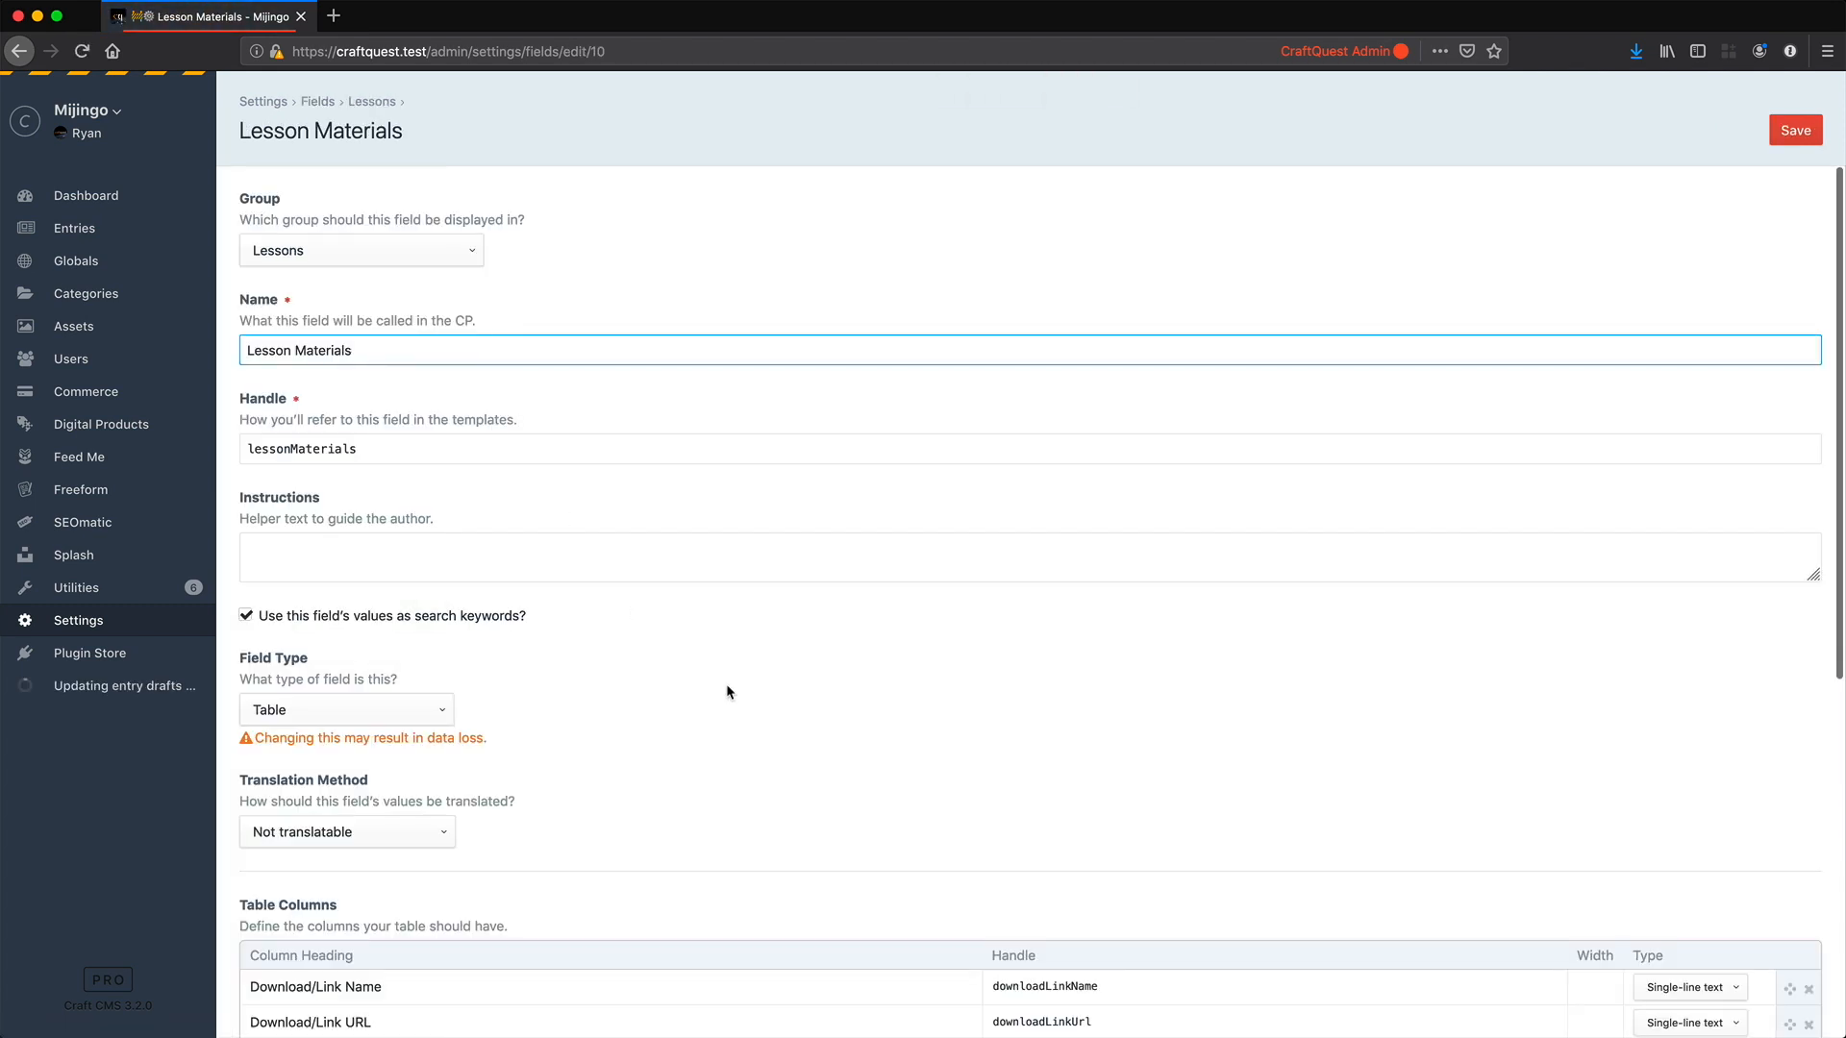
Step: Examine the Lesson Materials field's existing table columns, Download/Link Name and Download/Link URL
scroll(727, 692, down, 5)
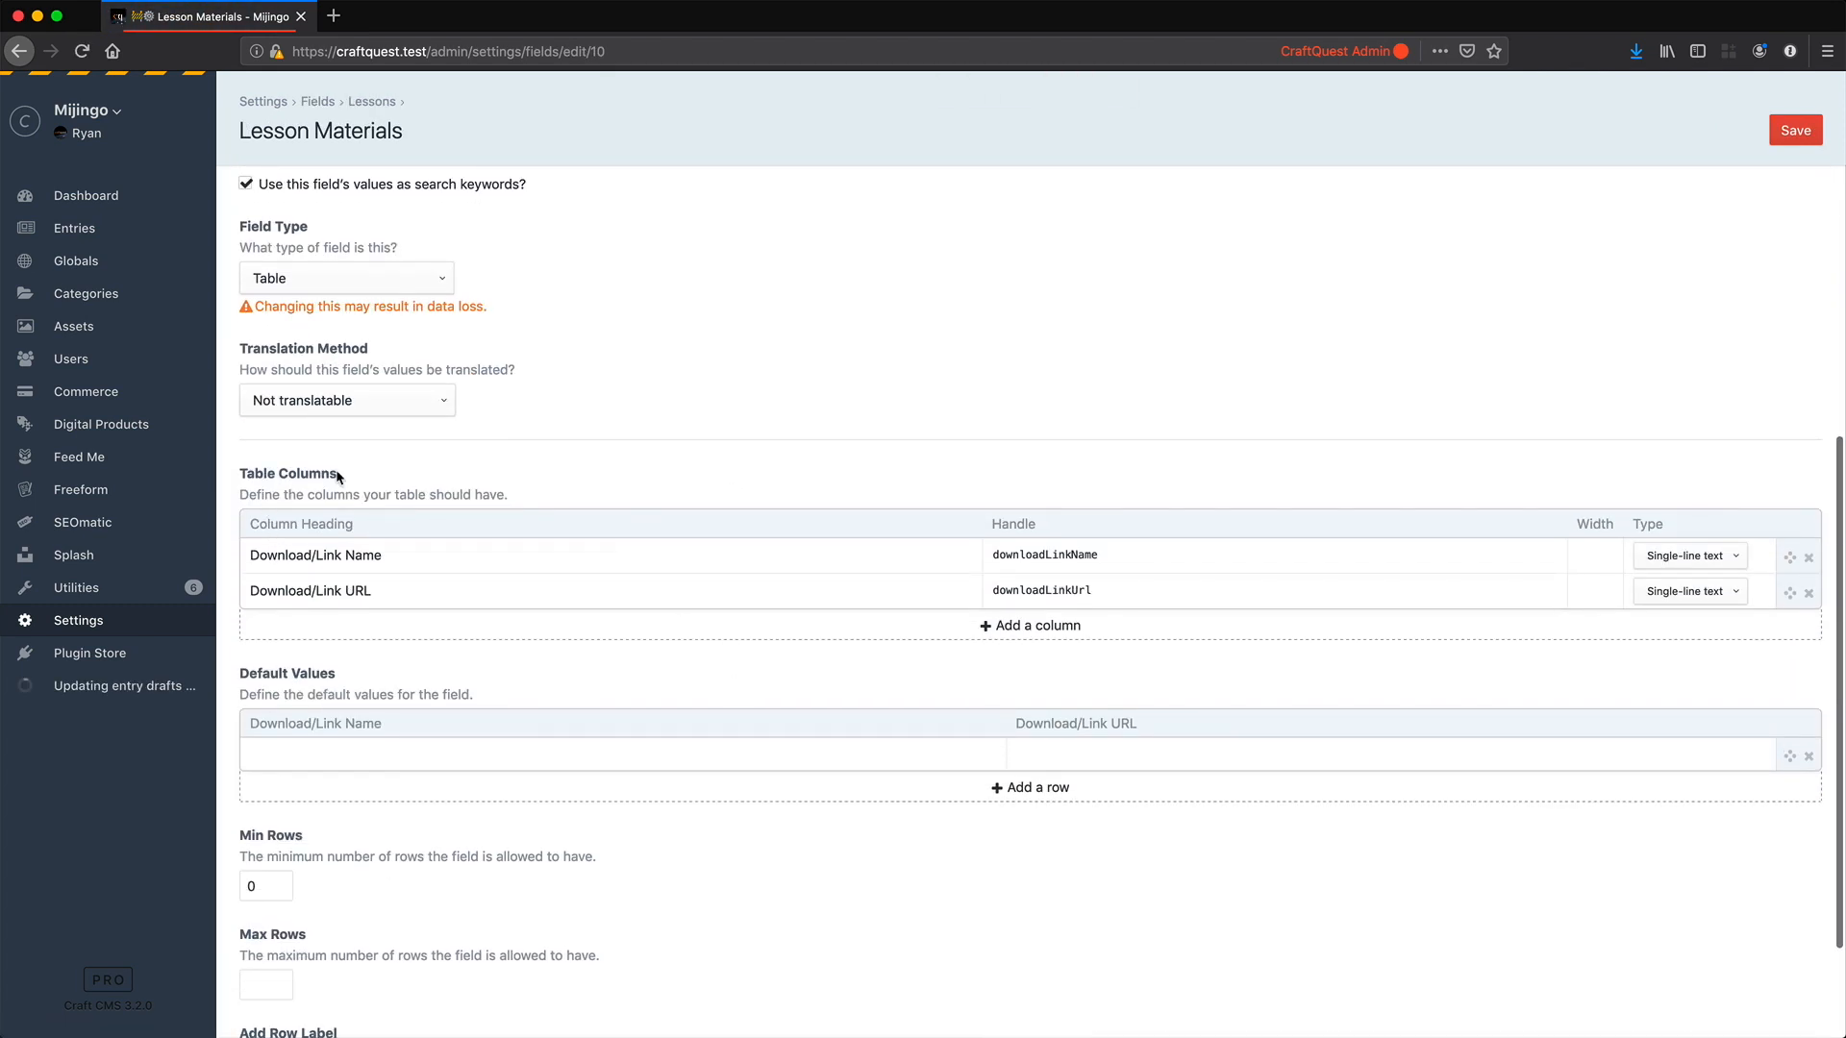
triple_click(321, 555)
double_click(369, 589)
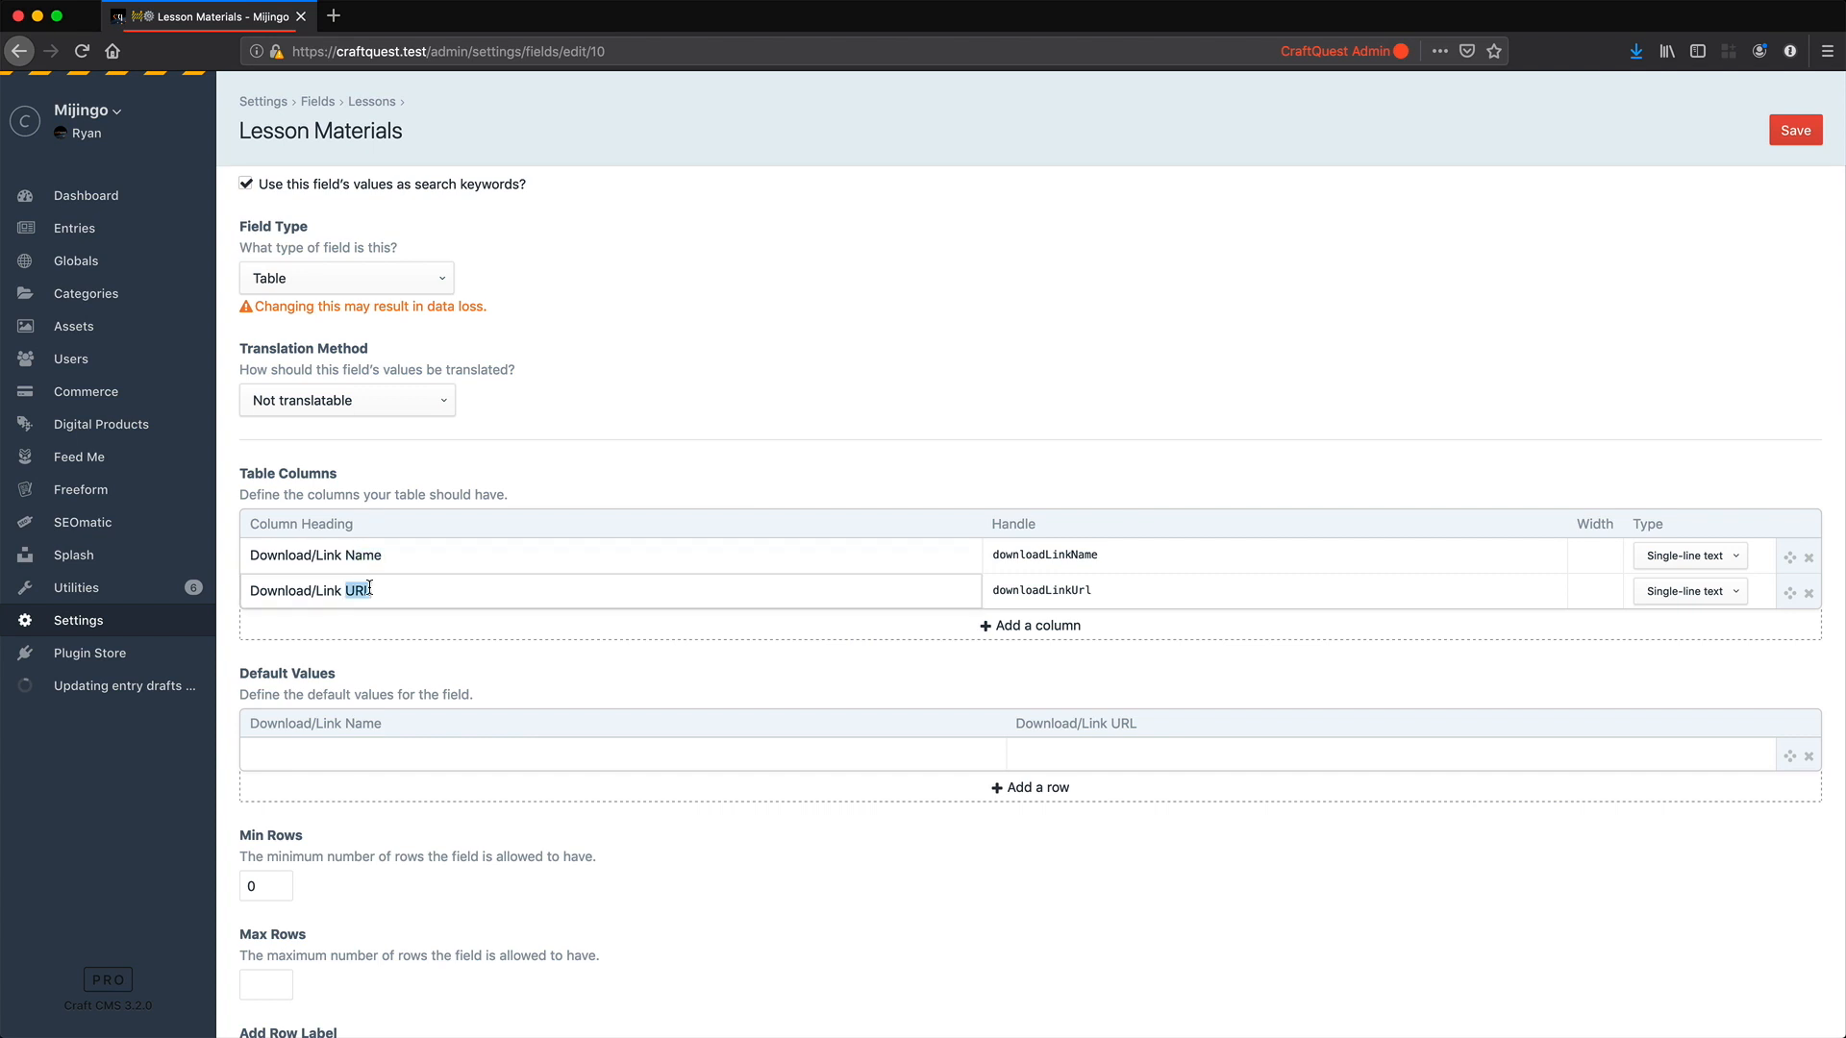
triple_click(369, 589)
click(443, 588)
double_click(425, 601)
click(425, 600)
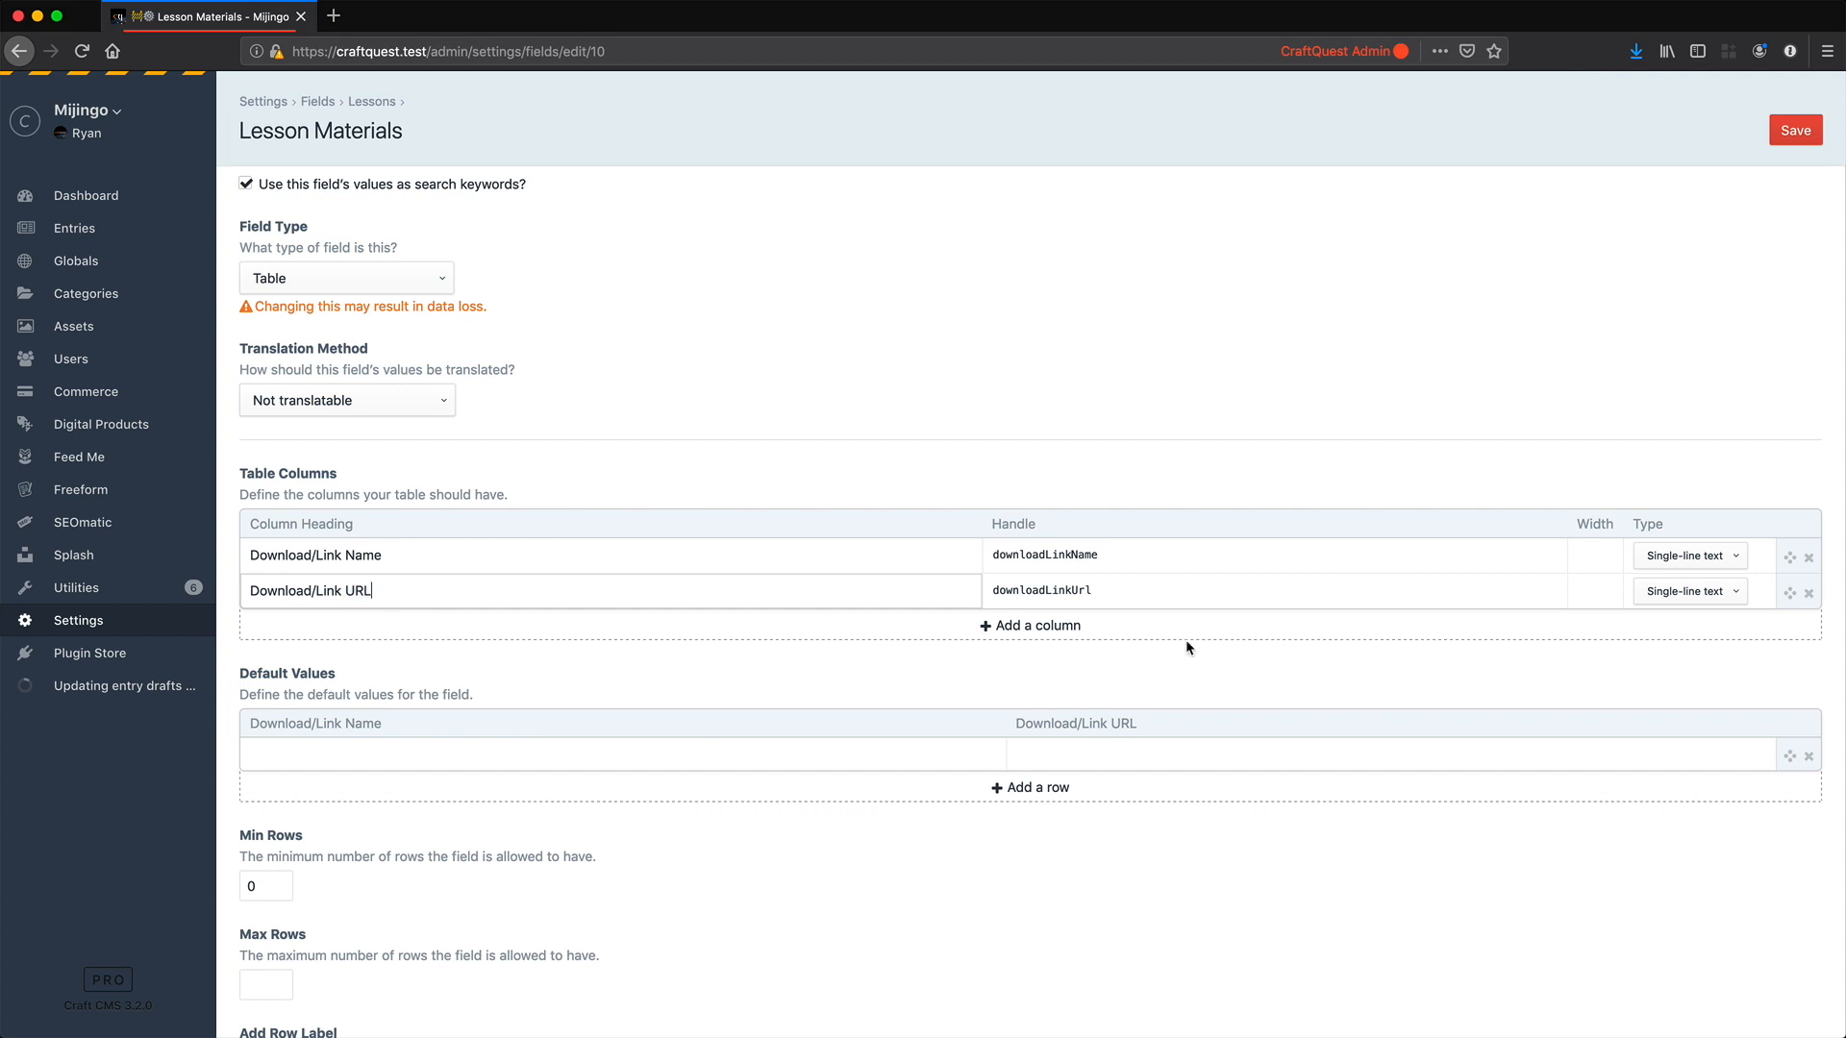
Step: Add a table column with the heading Link Type and set its type to Dropdown
click(1064, 635)
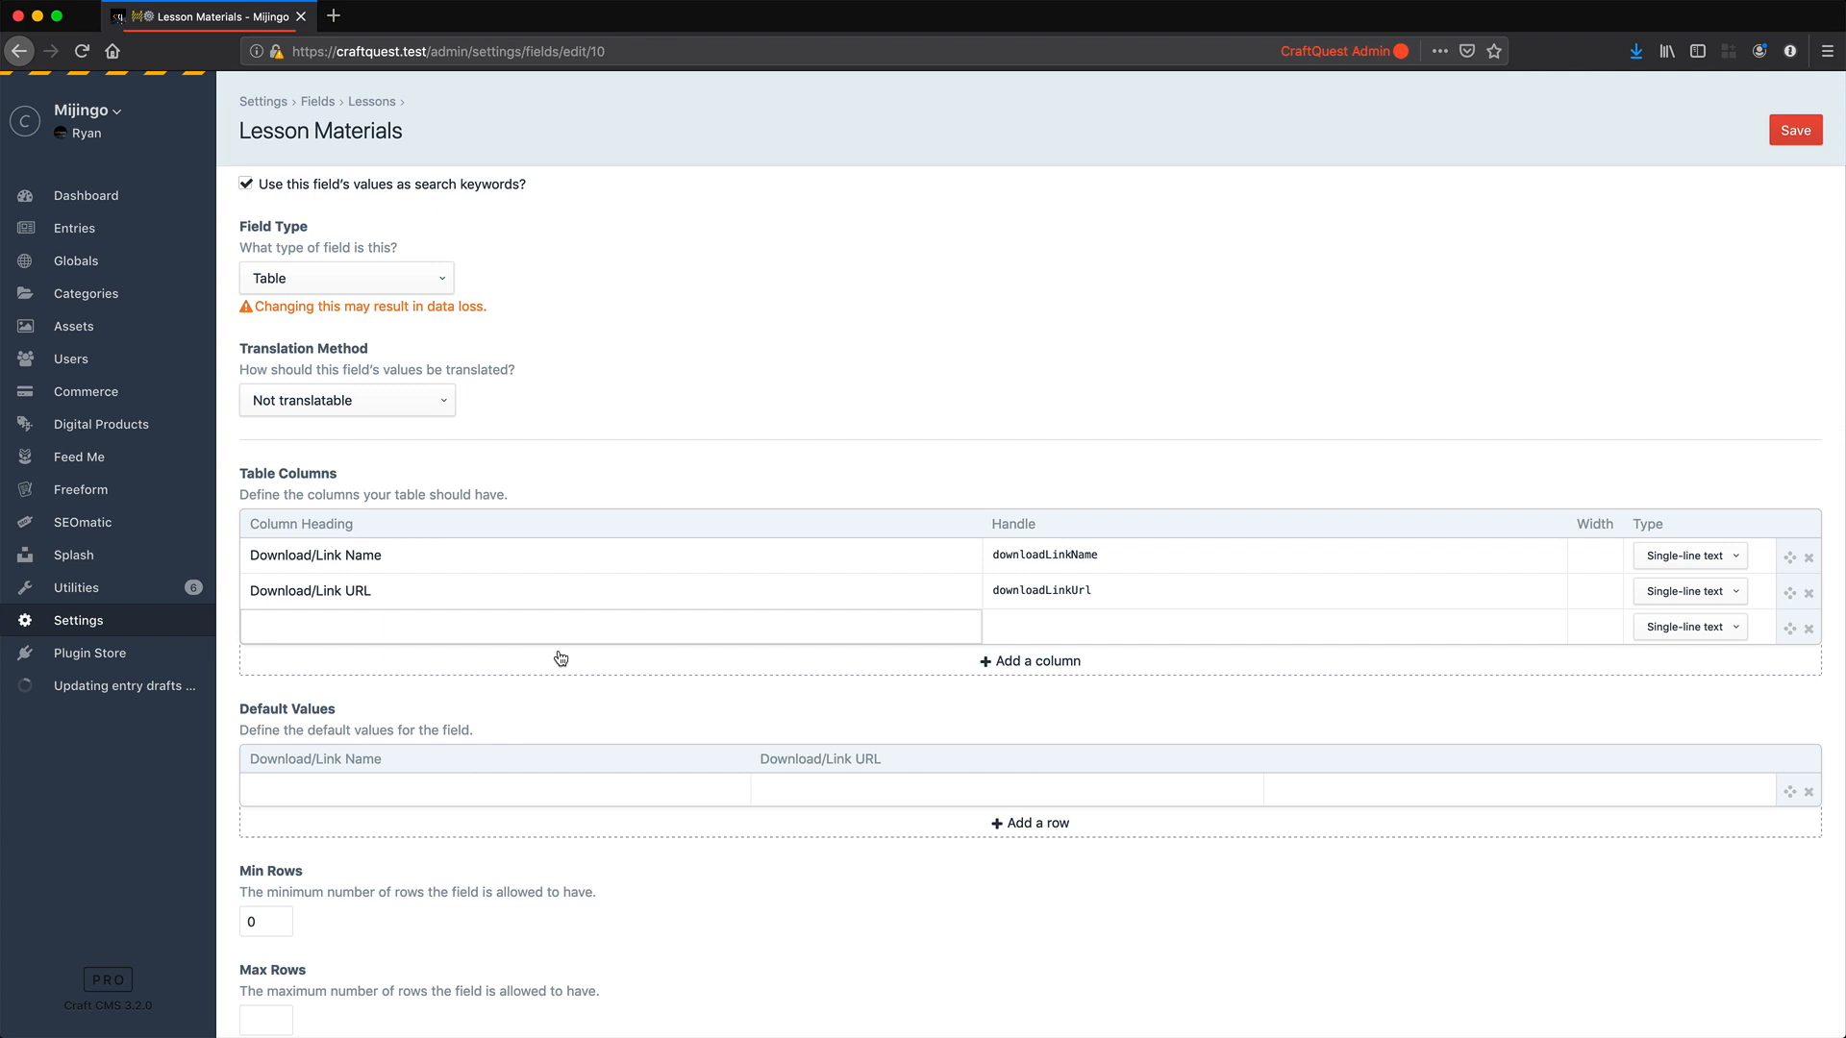
text(Link Type)
click(1698, 631)
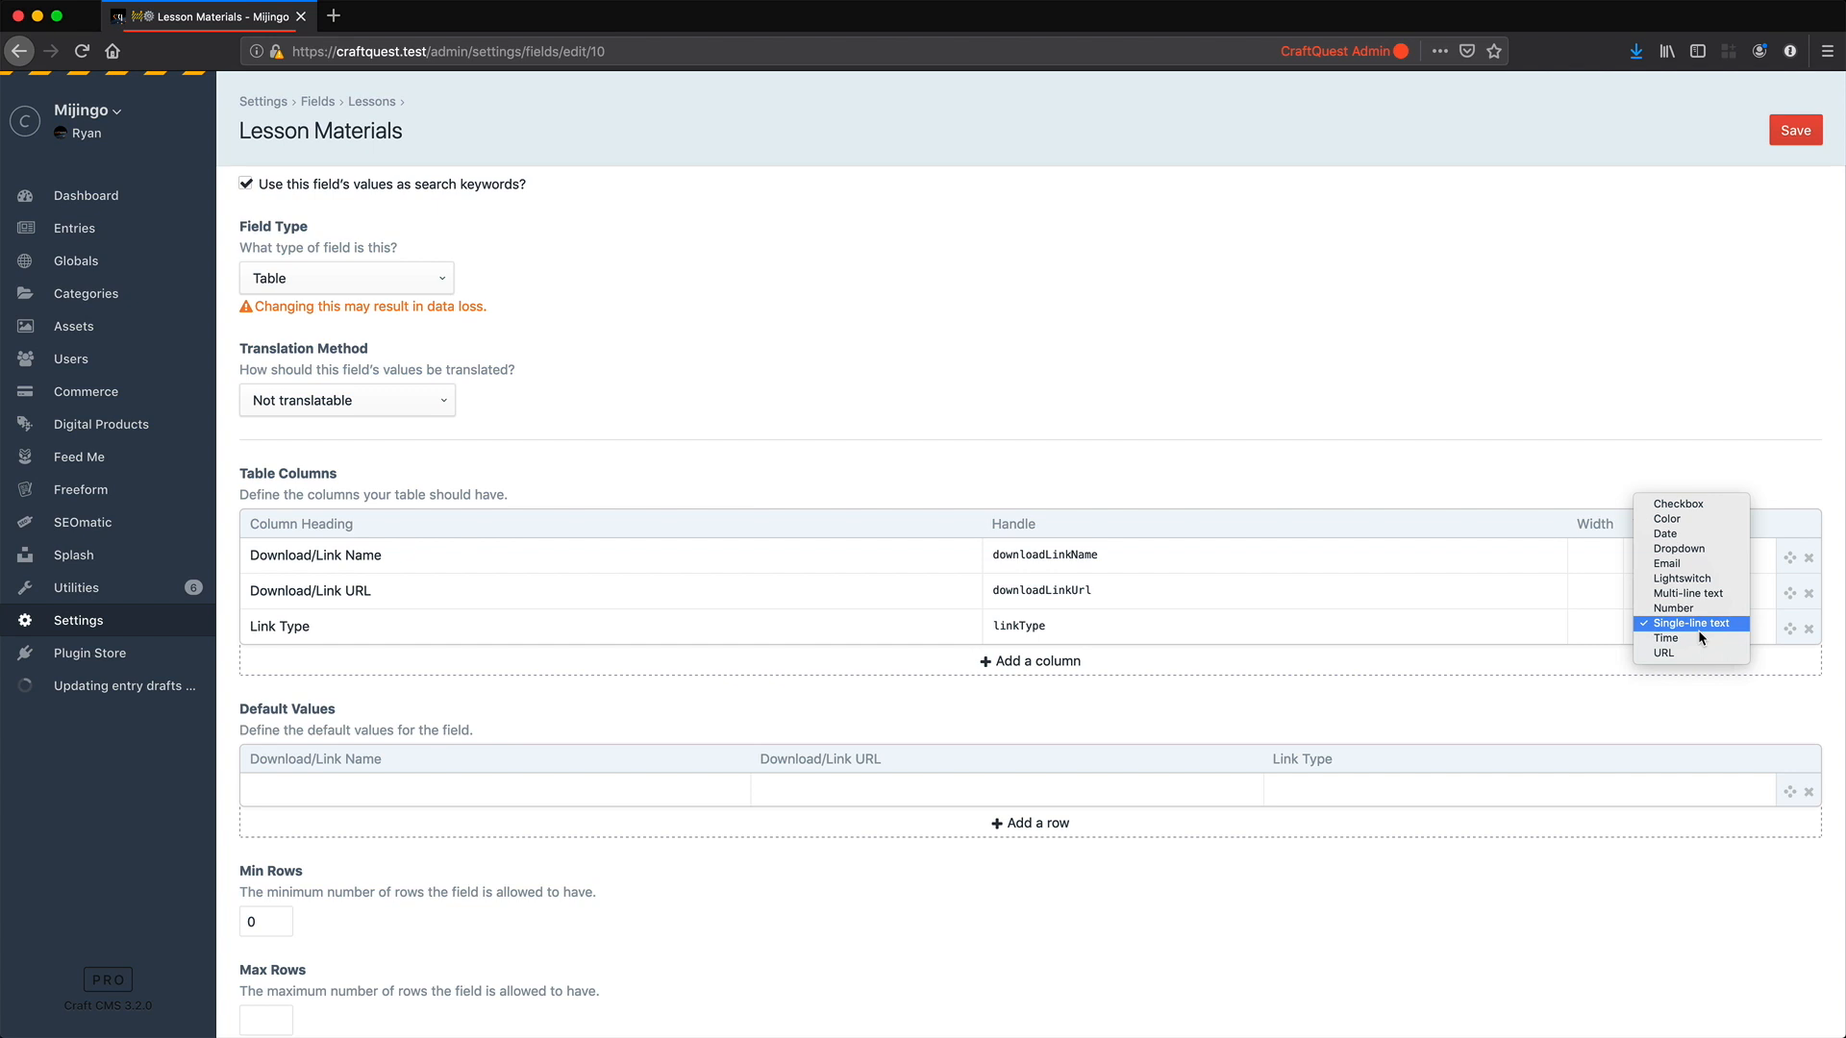
click(1698, 552)
Step: Define Internal and External as the Link Type column's dropdown options and save the field
click(1760, 630)
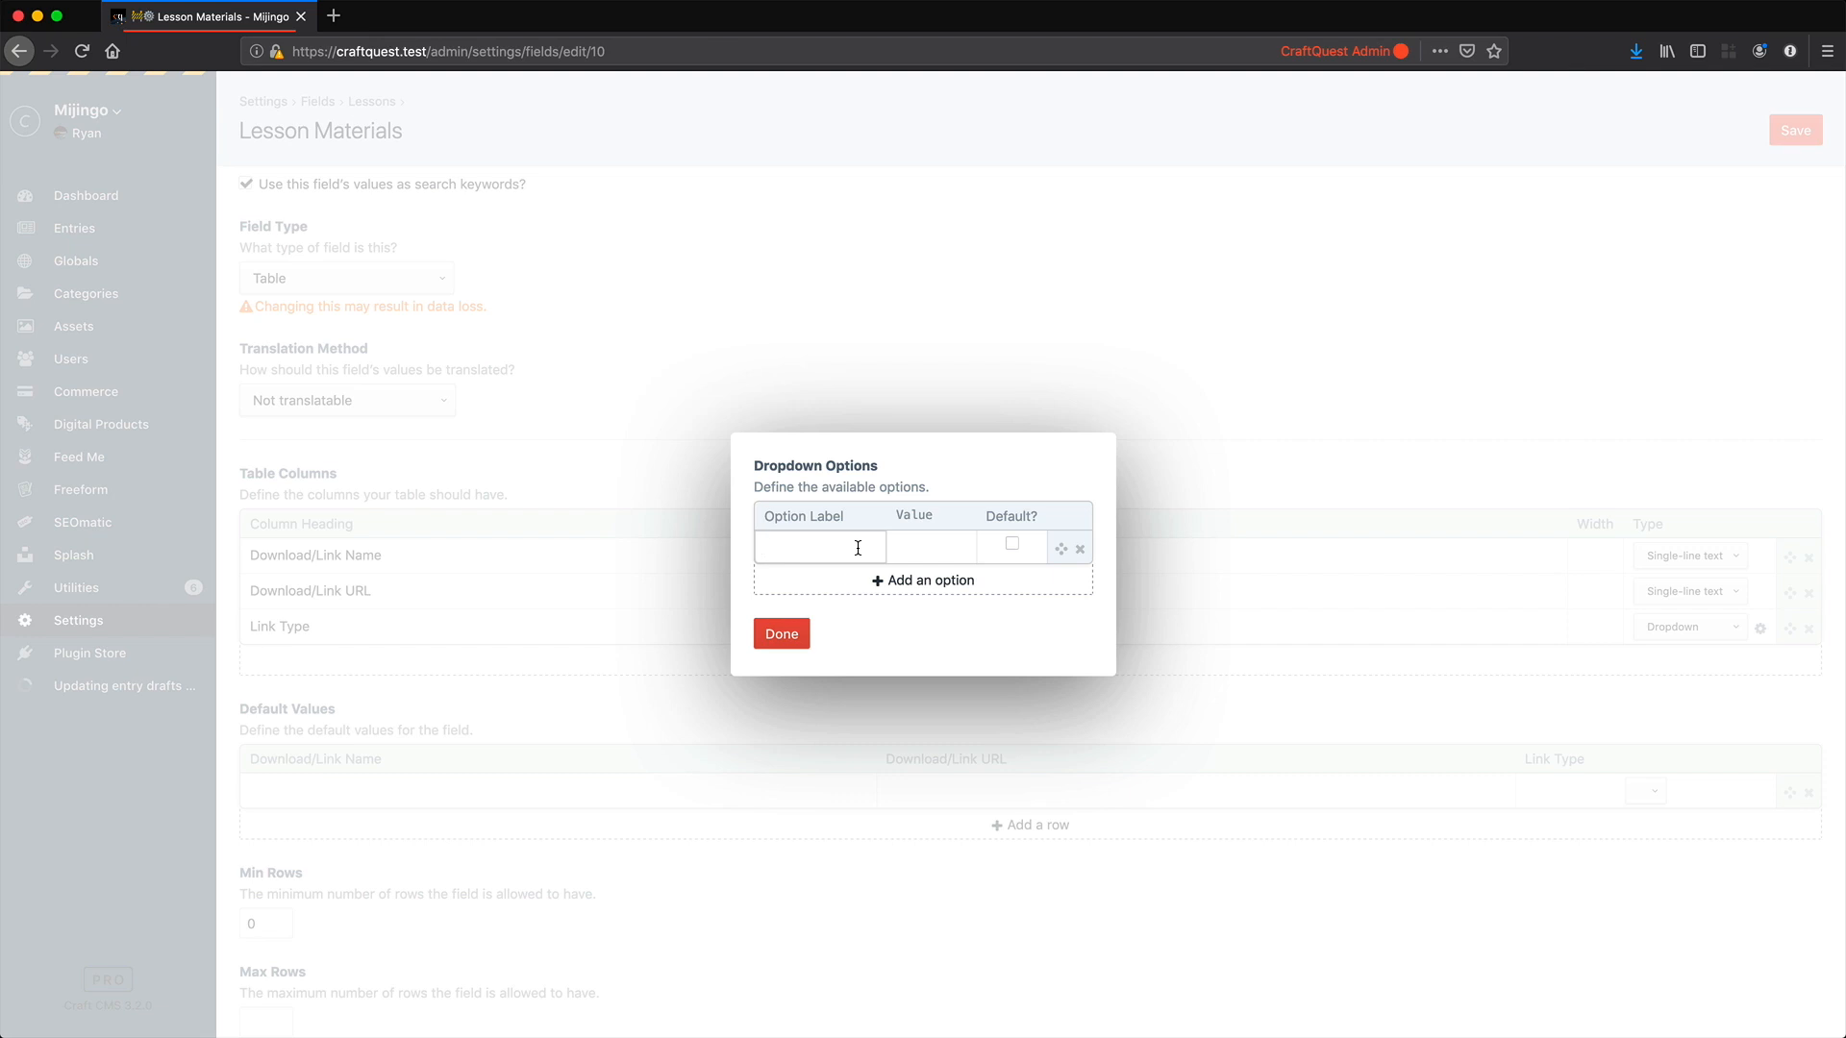
text(Internal)
click(952, 573)
text(External)
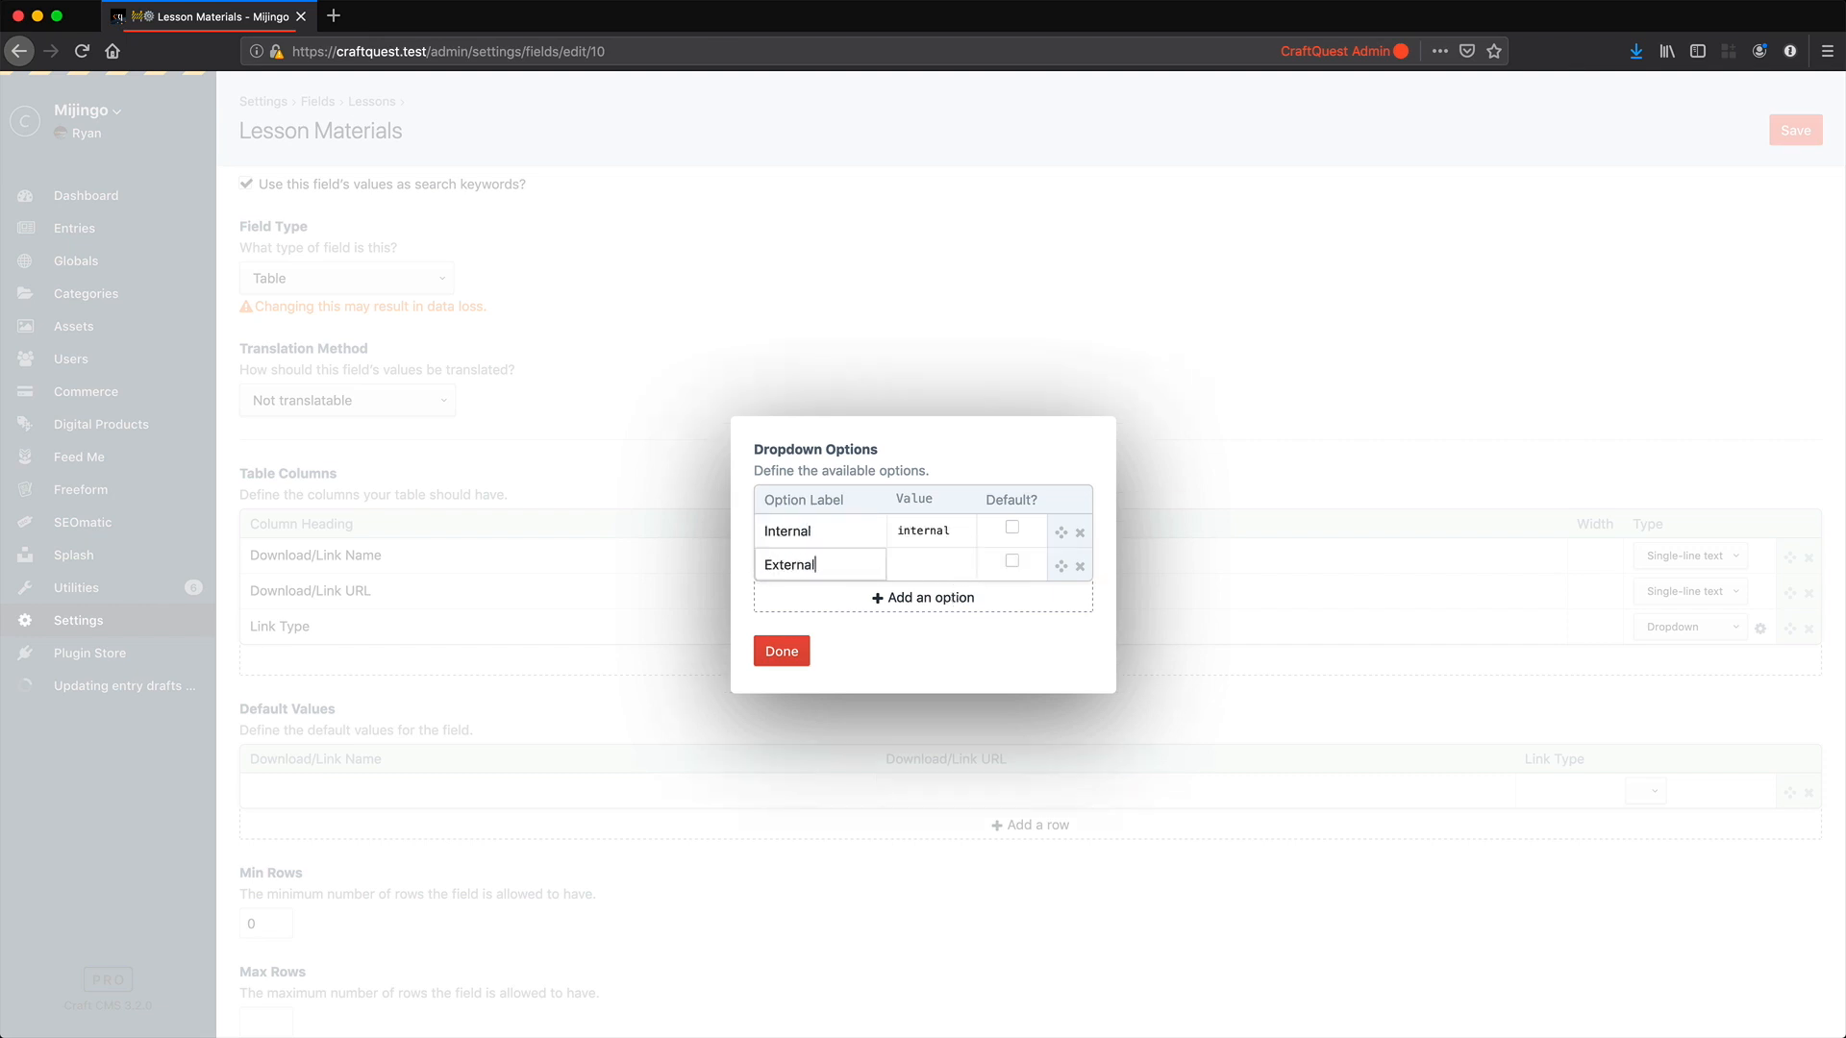
click(782, 651)
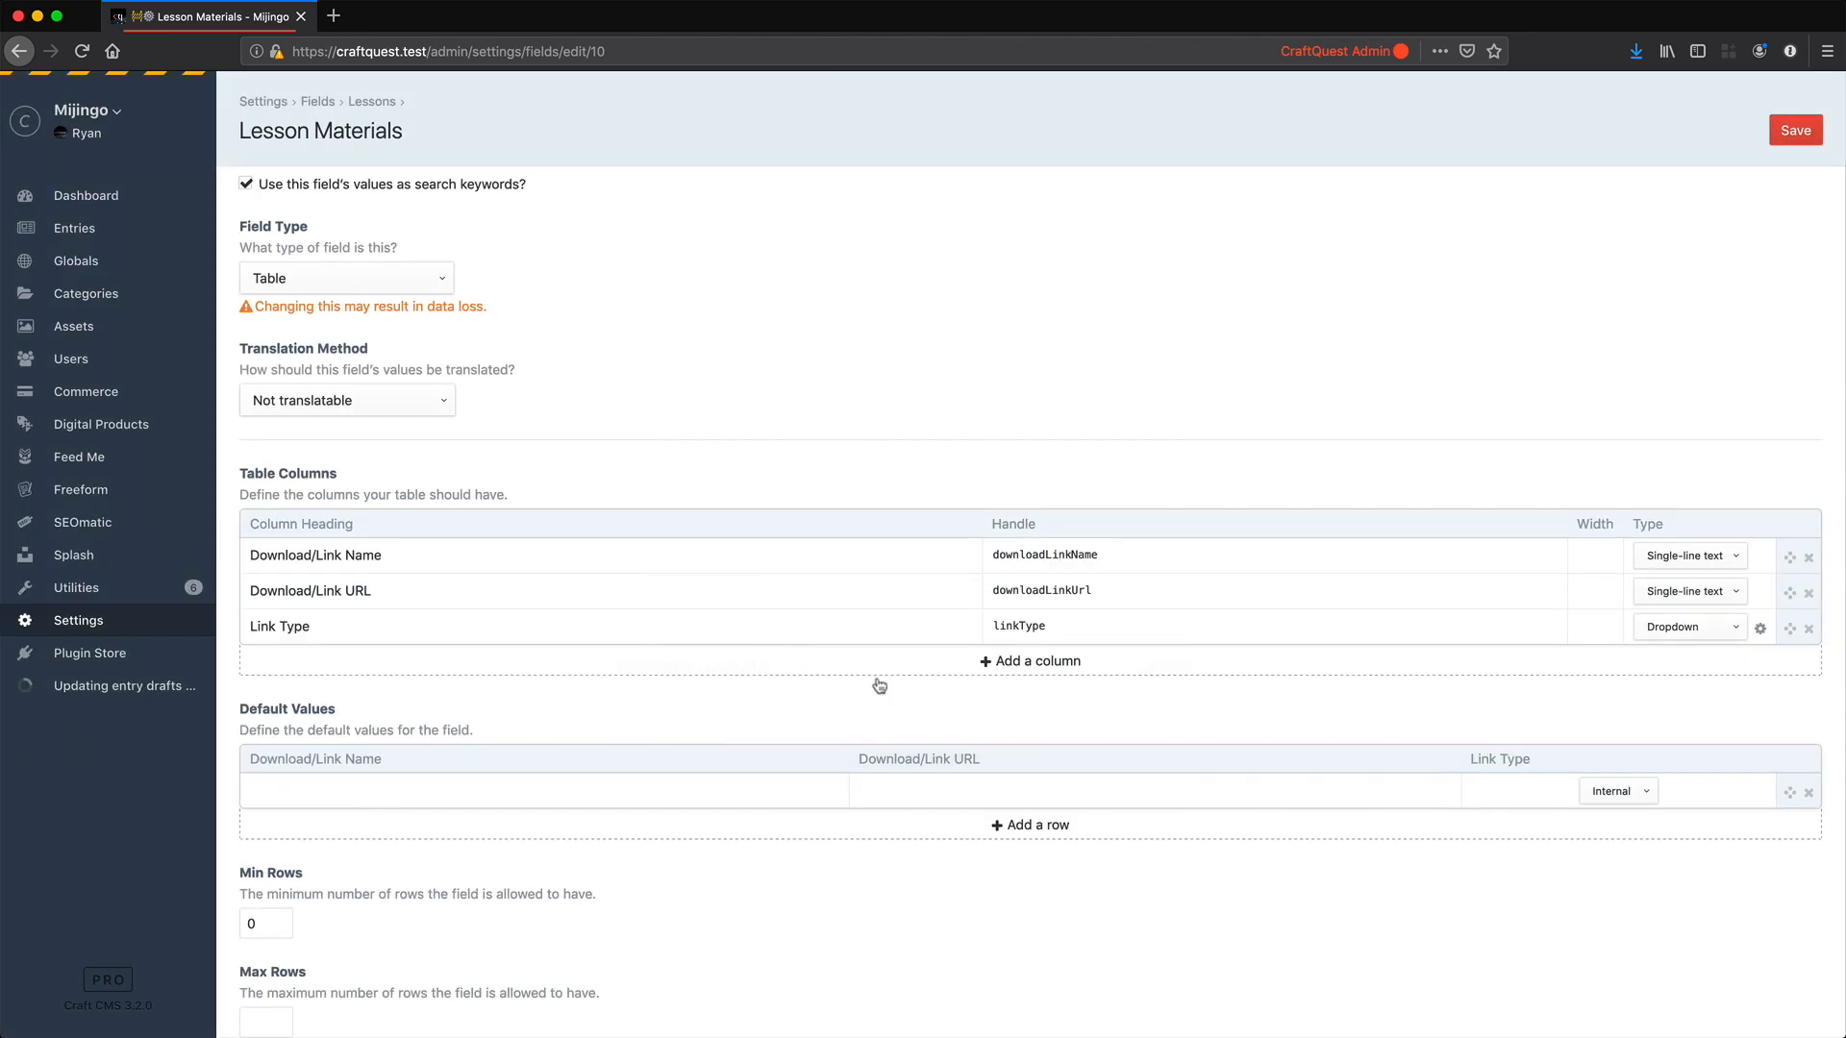
click(1794, 140)
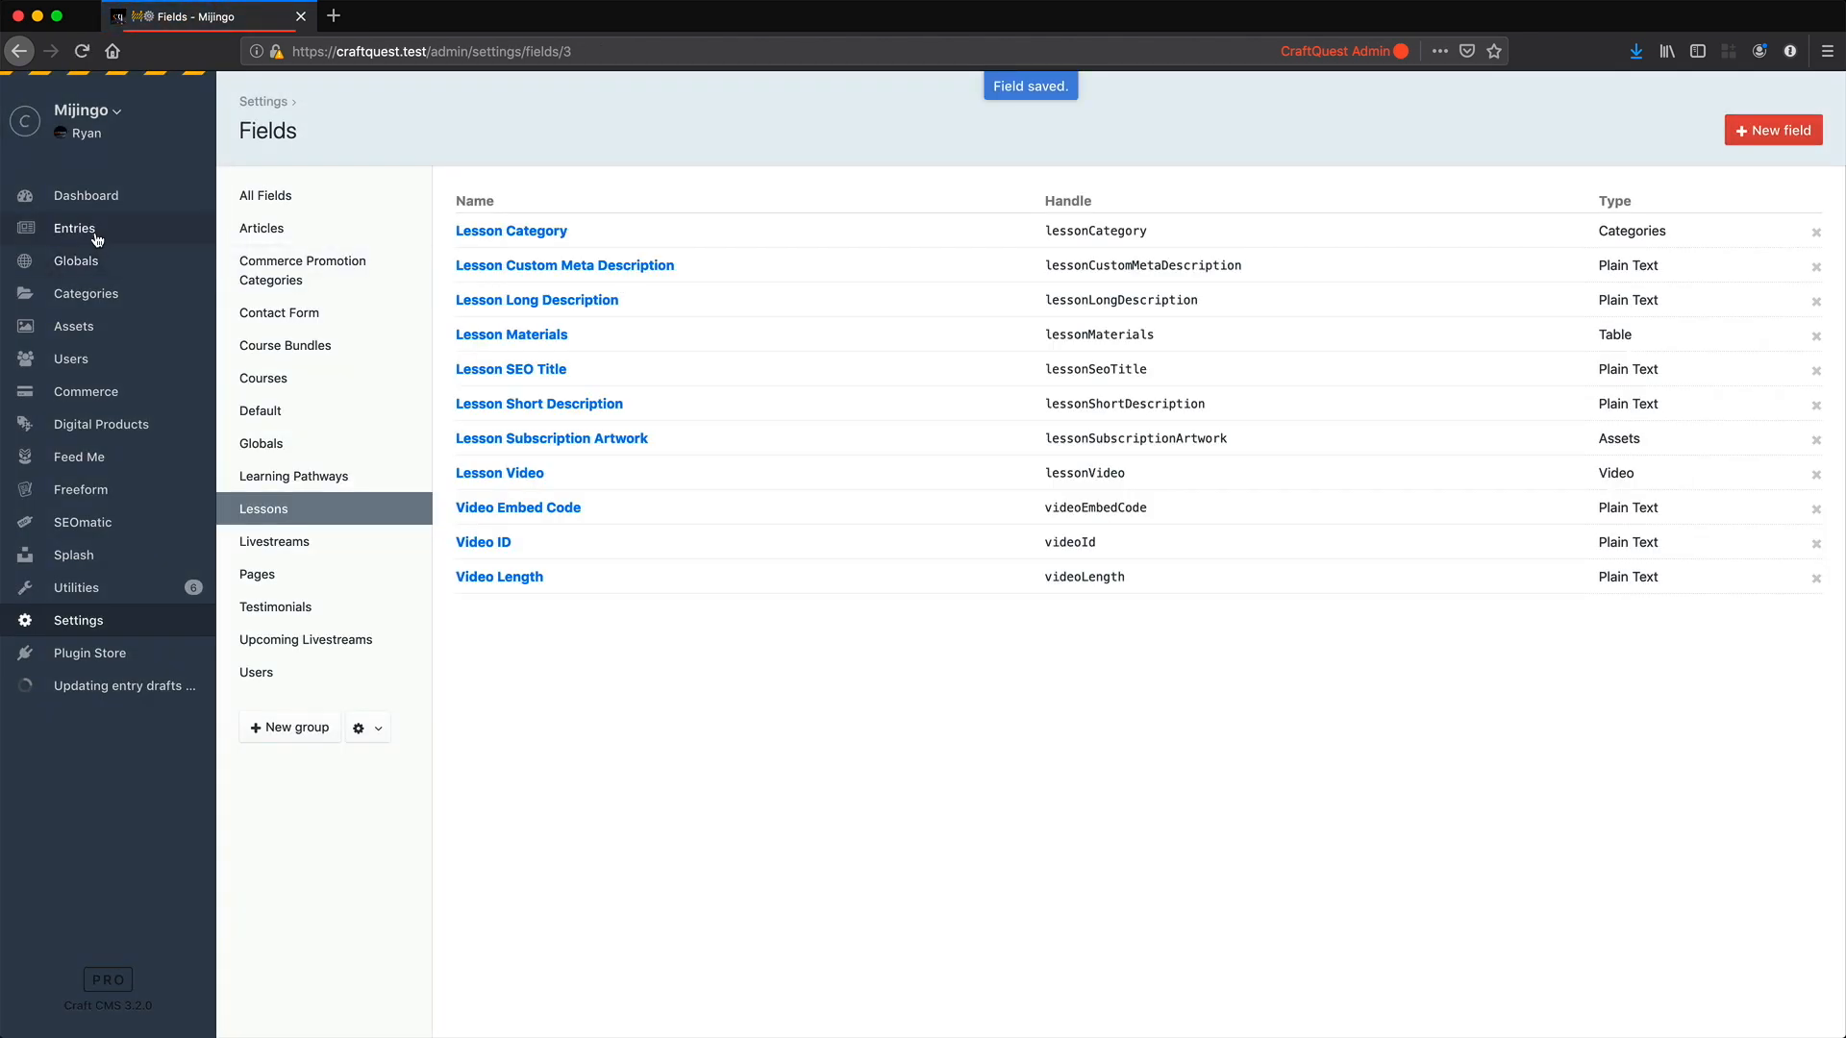
Step: Open the lesson Creating Your First Test in Craft CMS and check the Link Type options for its _bootstrap.php material
click(98, 239)
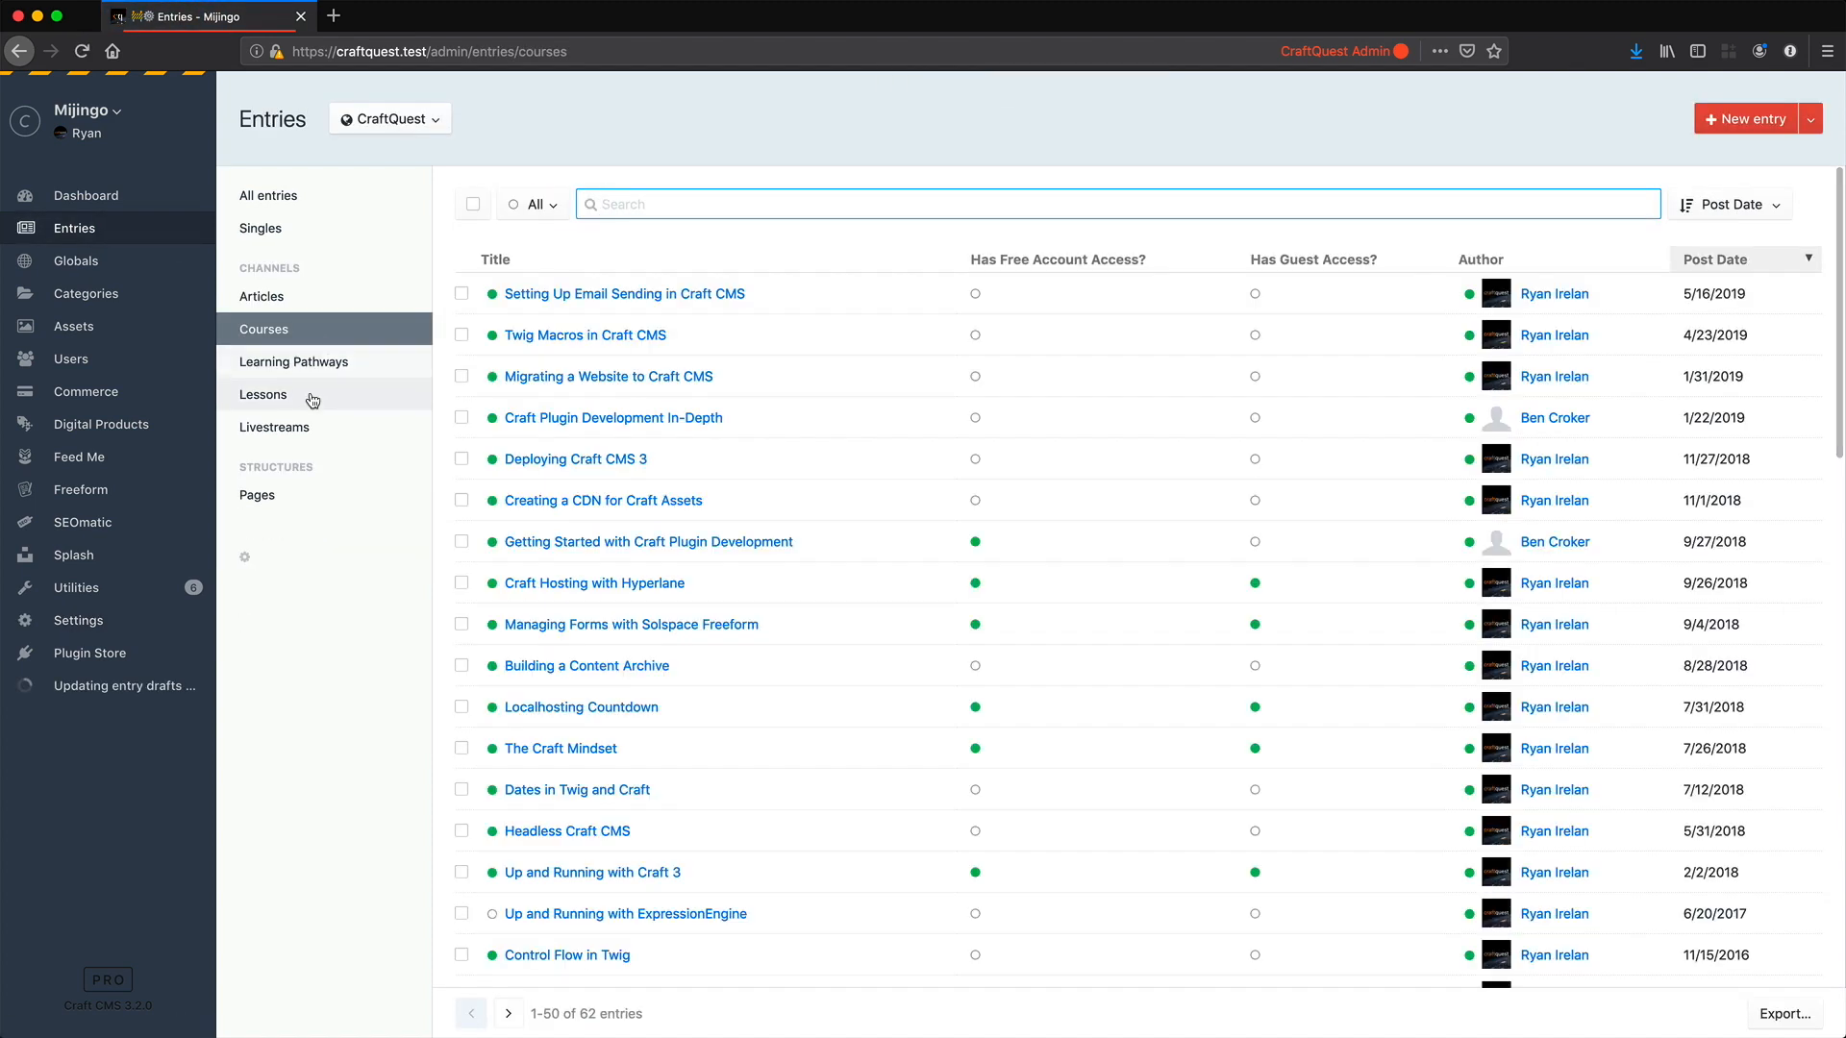
click(313, 401)
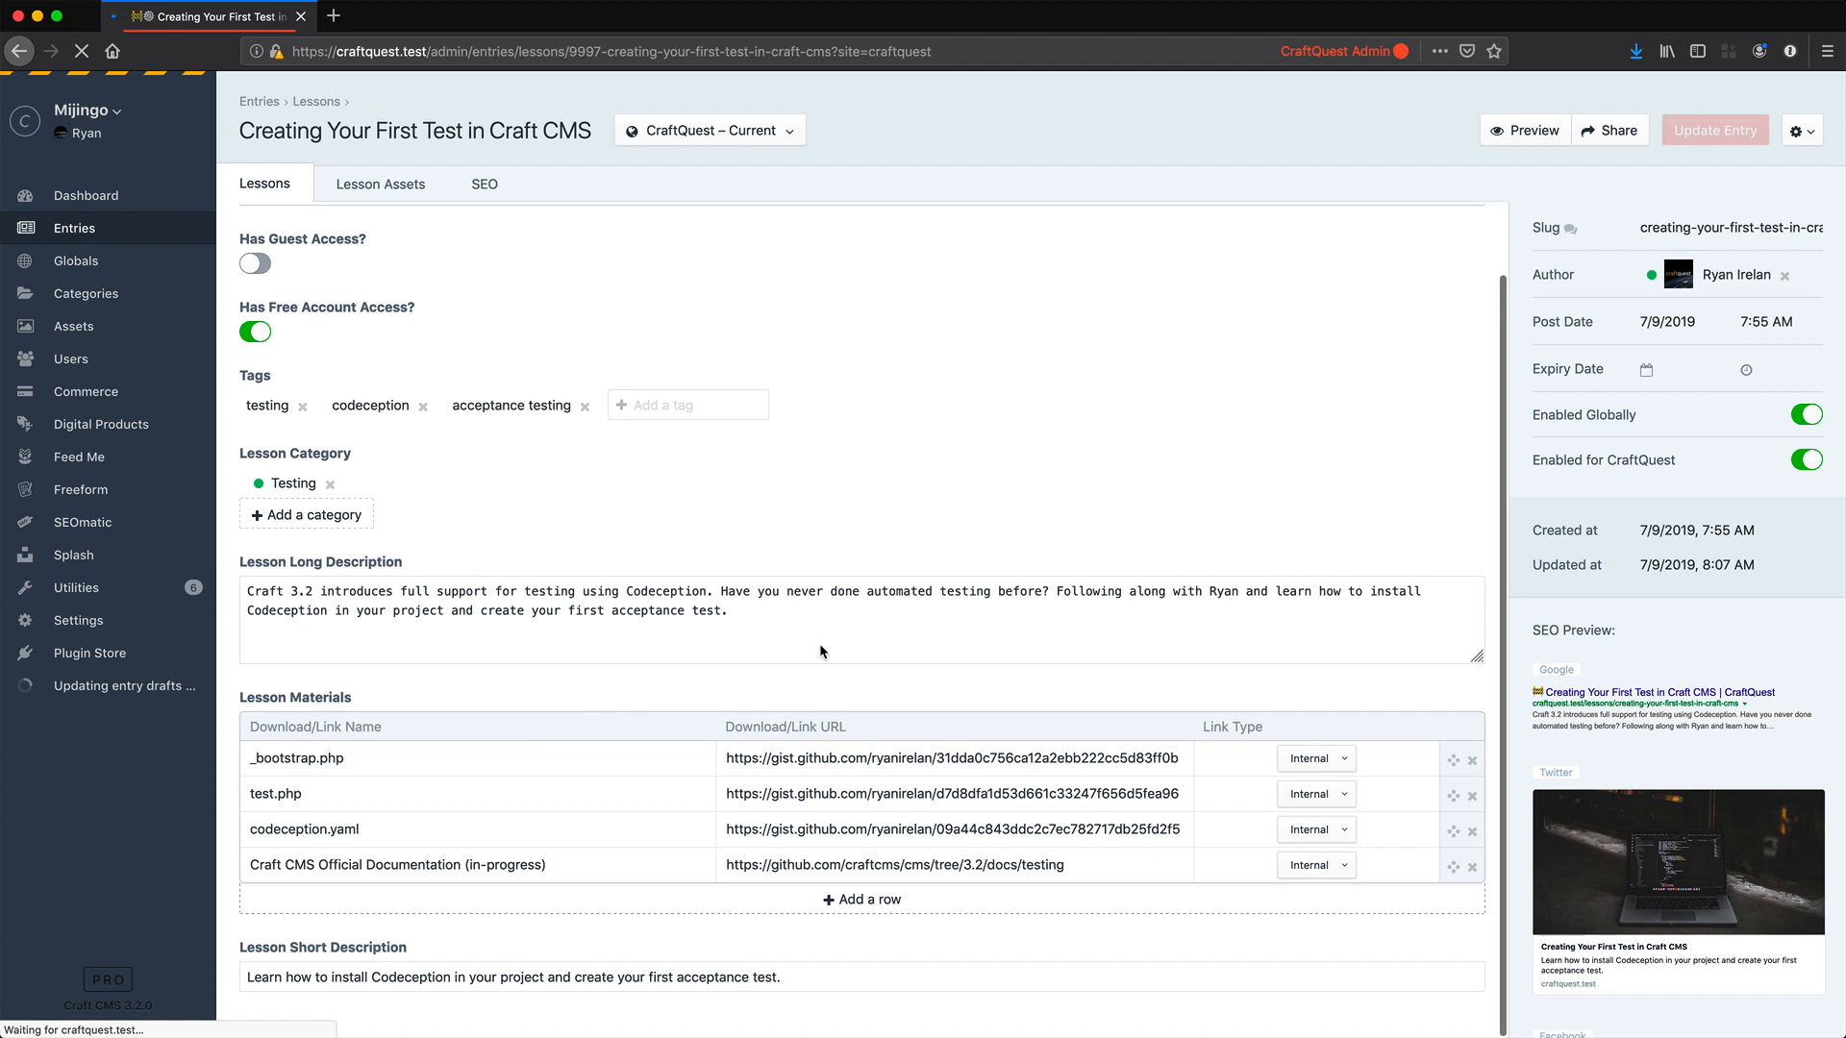
click(1331, 759)
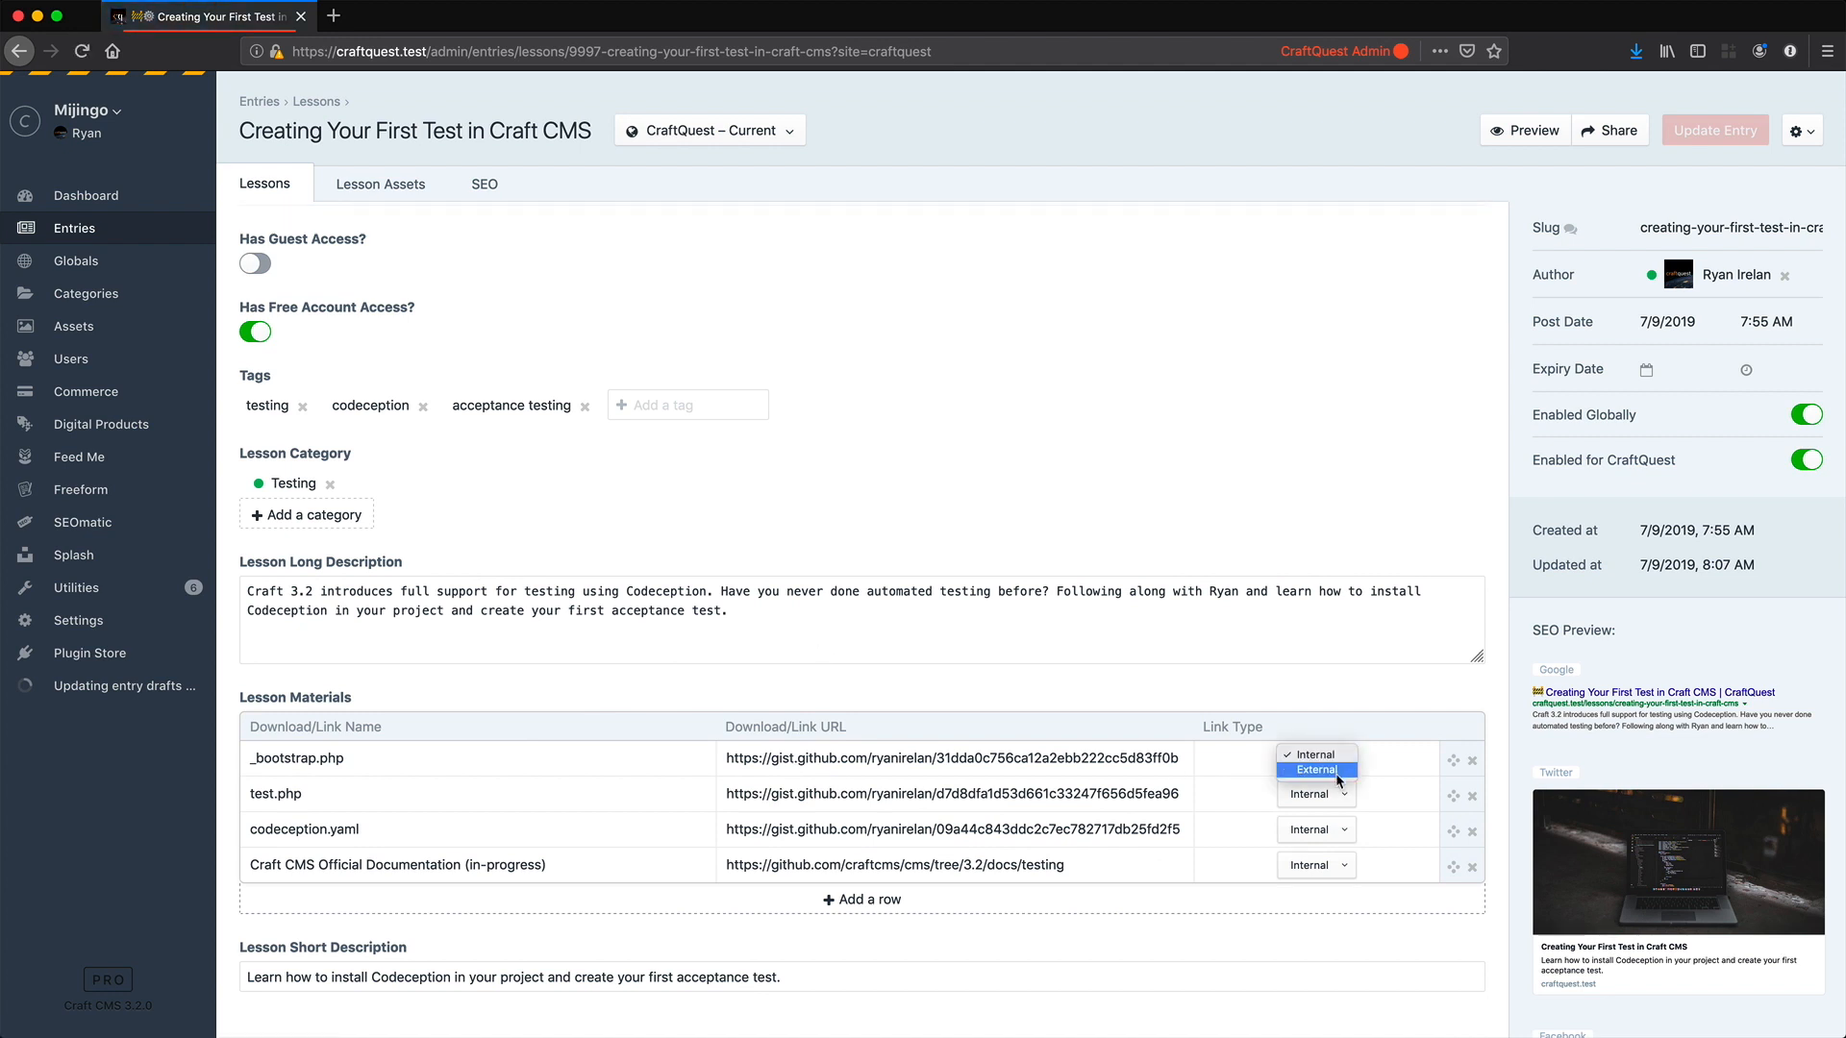
click(1338, 781)
Step: Set Link Type to Internal for test.php and to External for codeception.yaml and Craft CMS Official Documentation (in-progress)
click(1337, 794)
click(1336, 809)
click(1338, 829)
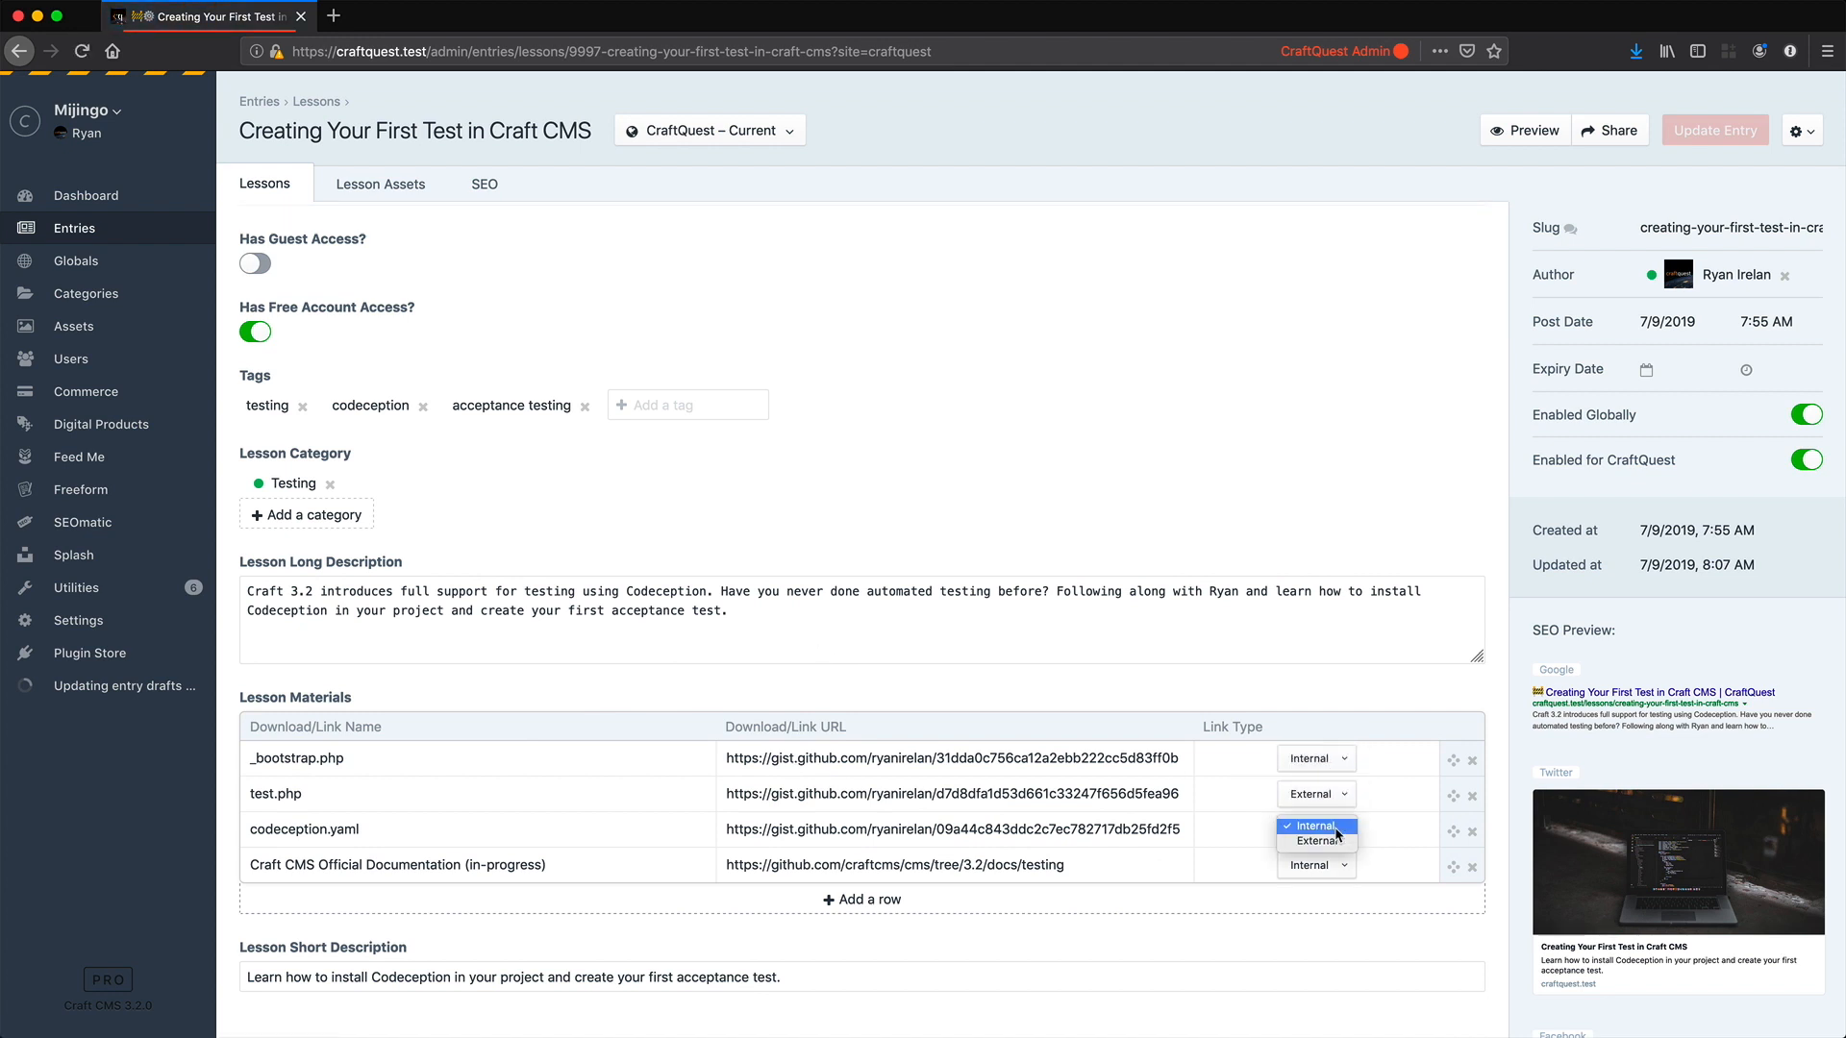
click(1337, 840)
click(1336, 865)
click(1332, 877)
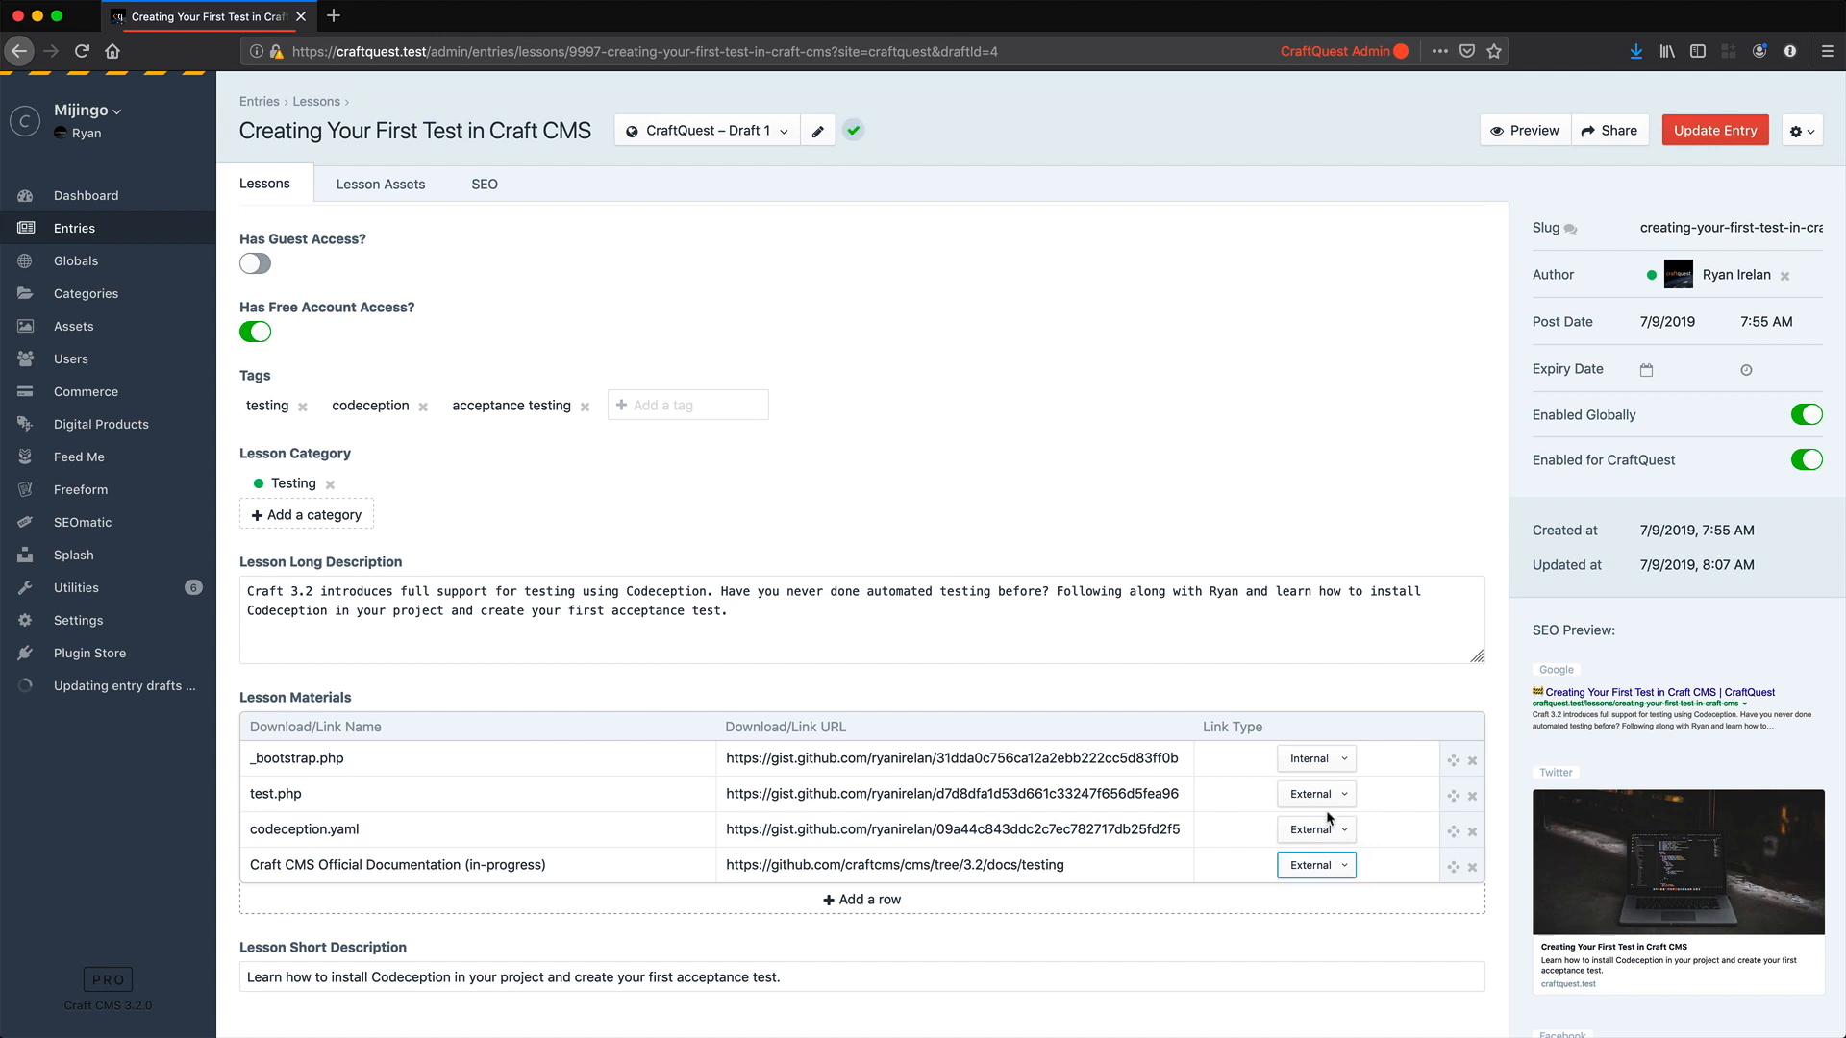
click(1327, 800)
click(1329, 781)
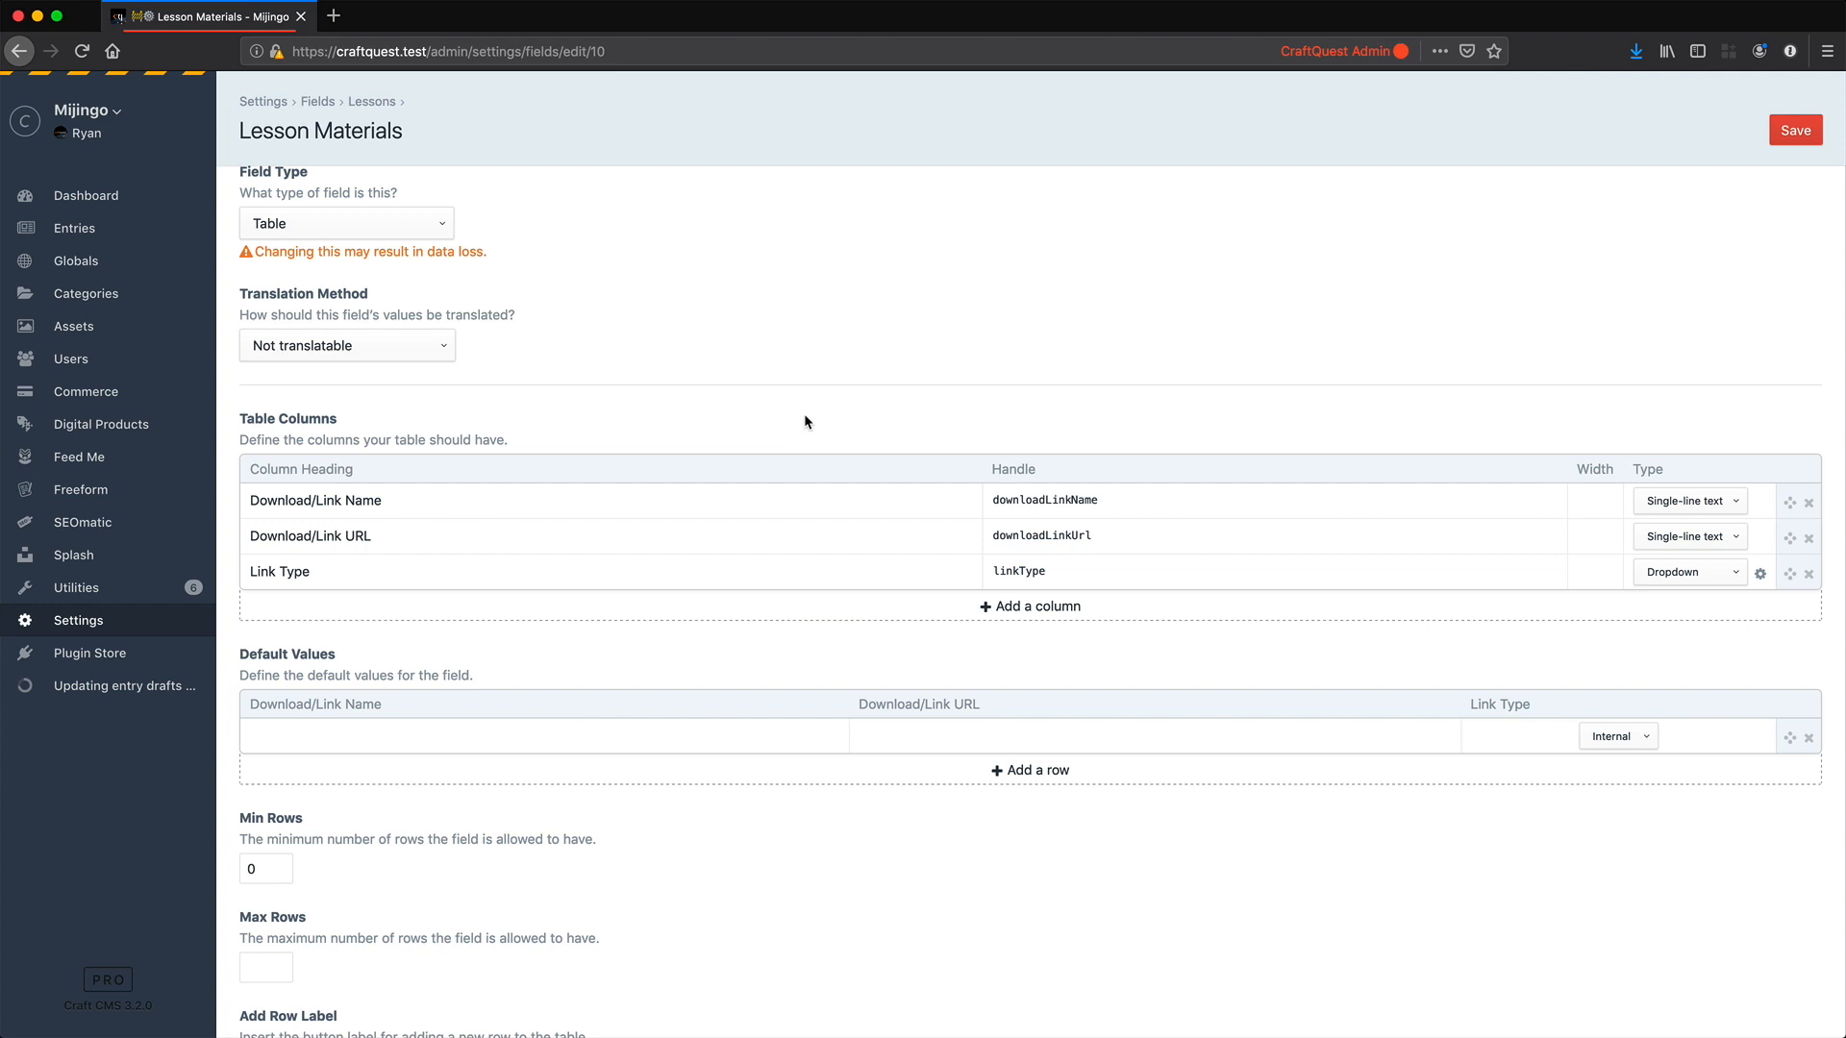
Step: Check the type choices of the Link Type column in the Lesson Materials field settings
click(1727, 573)
click(1729, 576)
Step: Start a new field in the Articles group and set its field type to Dropdown
click(92, 620)
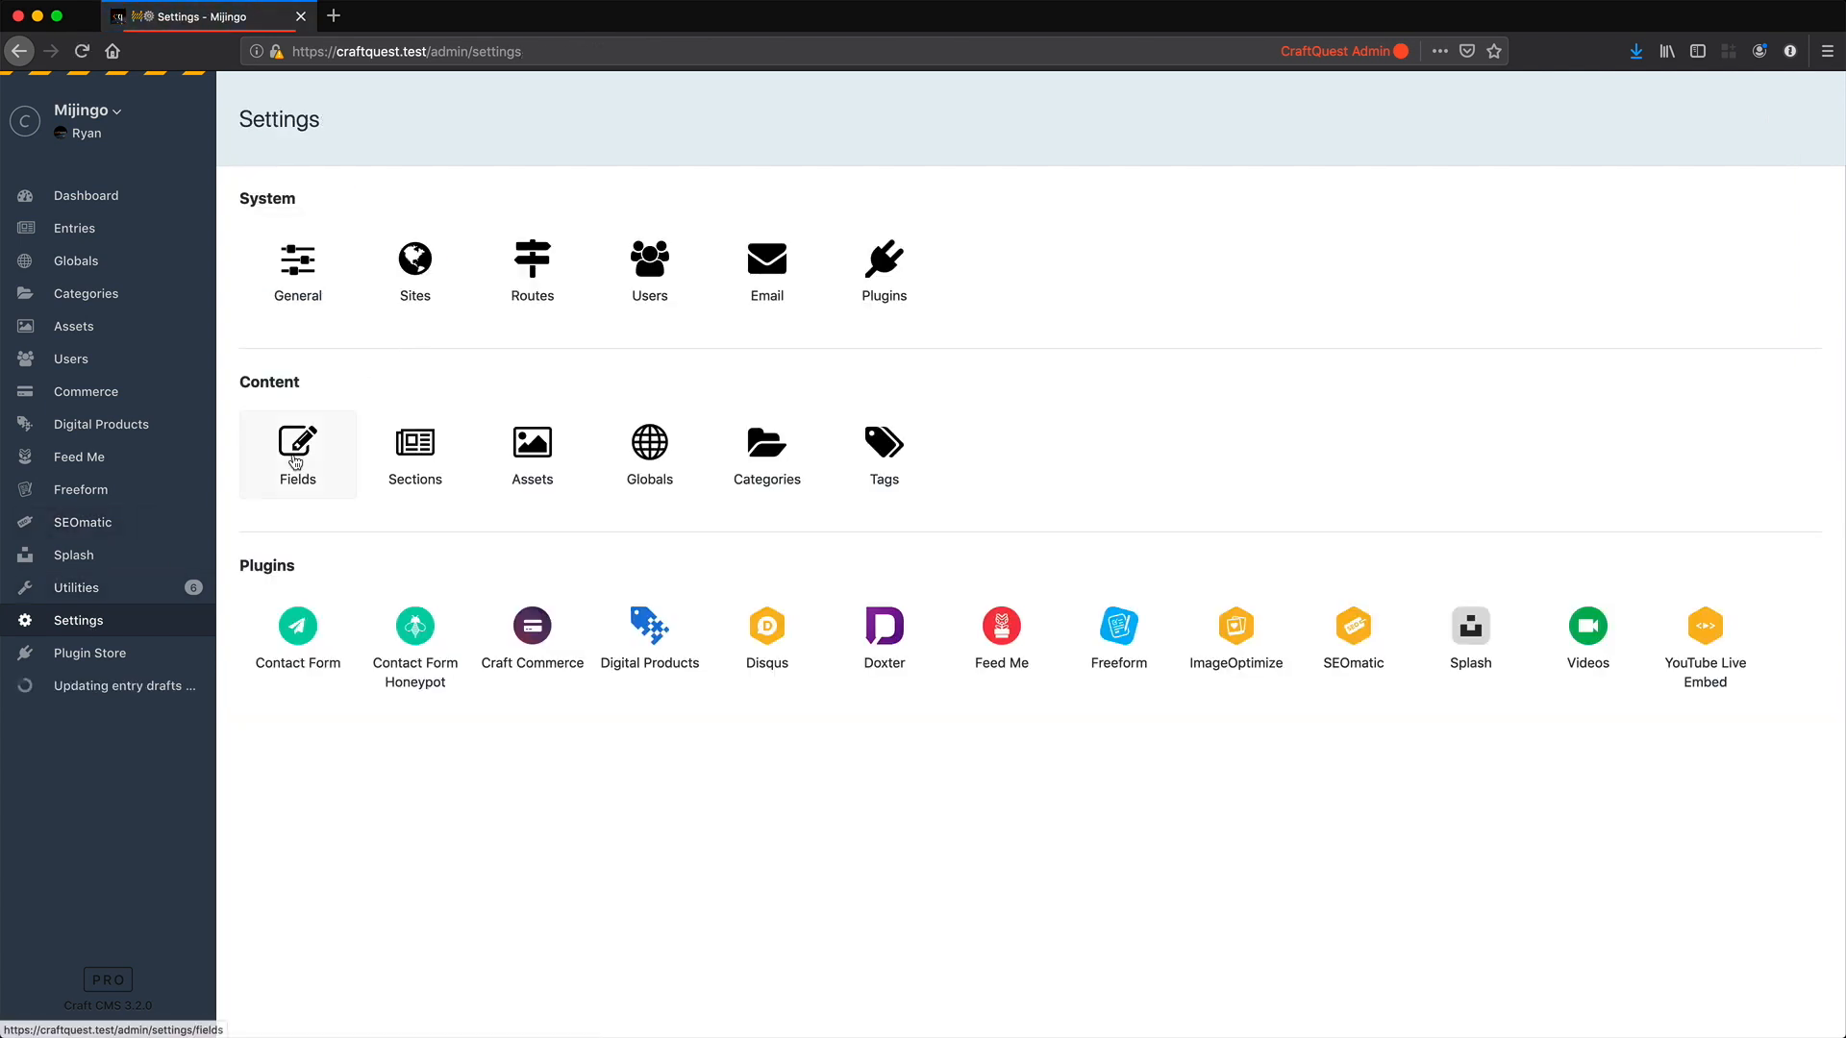
click(297, 452)
click(1780, 132)
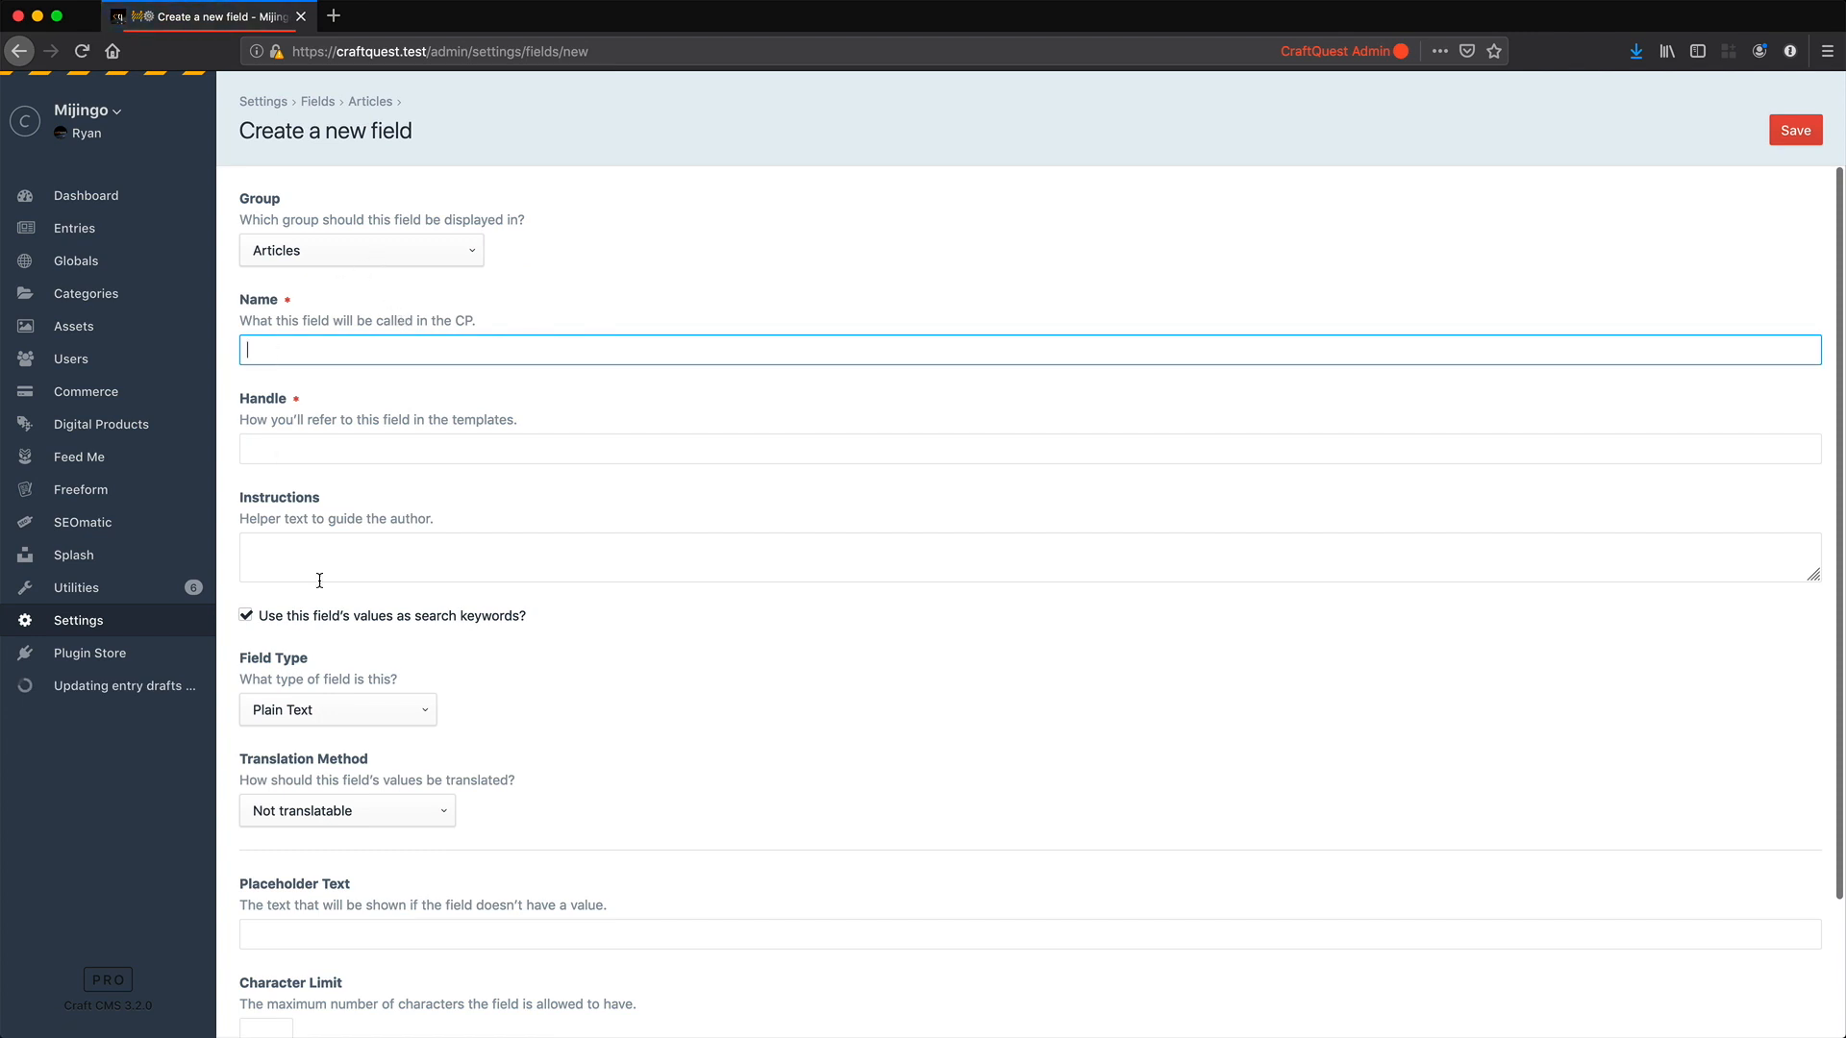
scroll(319, 580, down, 3)
click(332, 556)
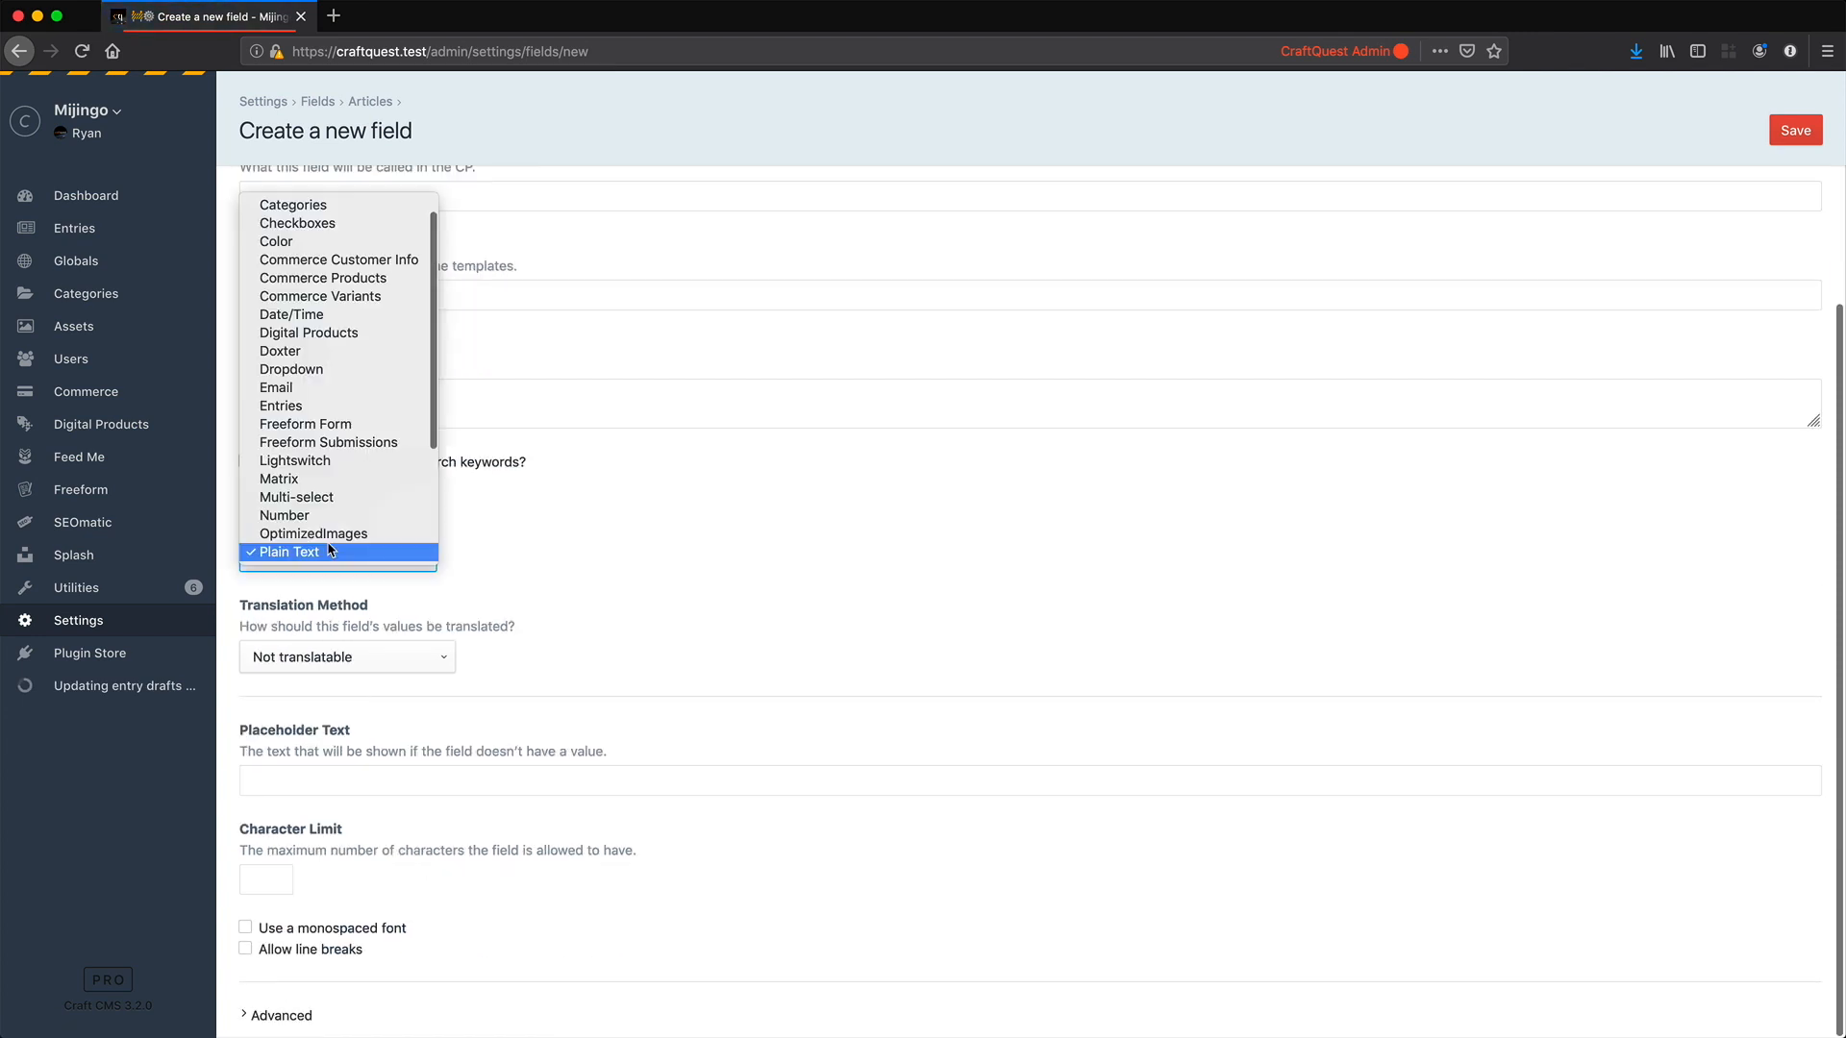
click(300, 369)
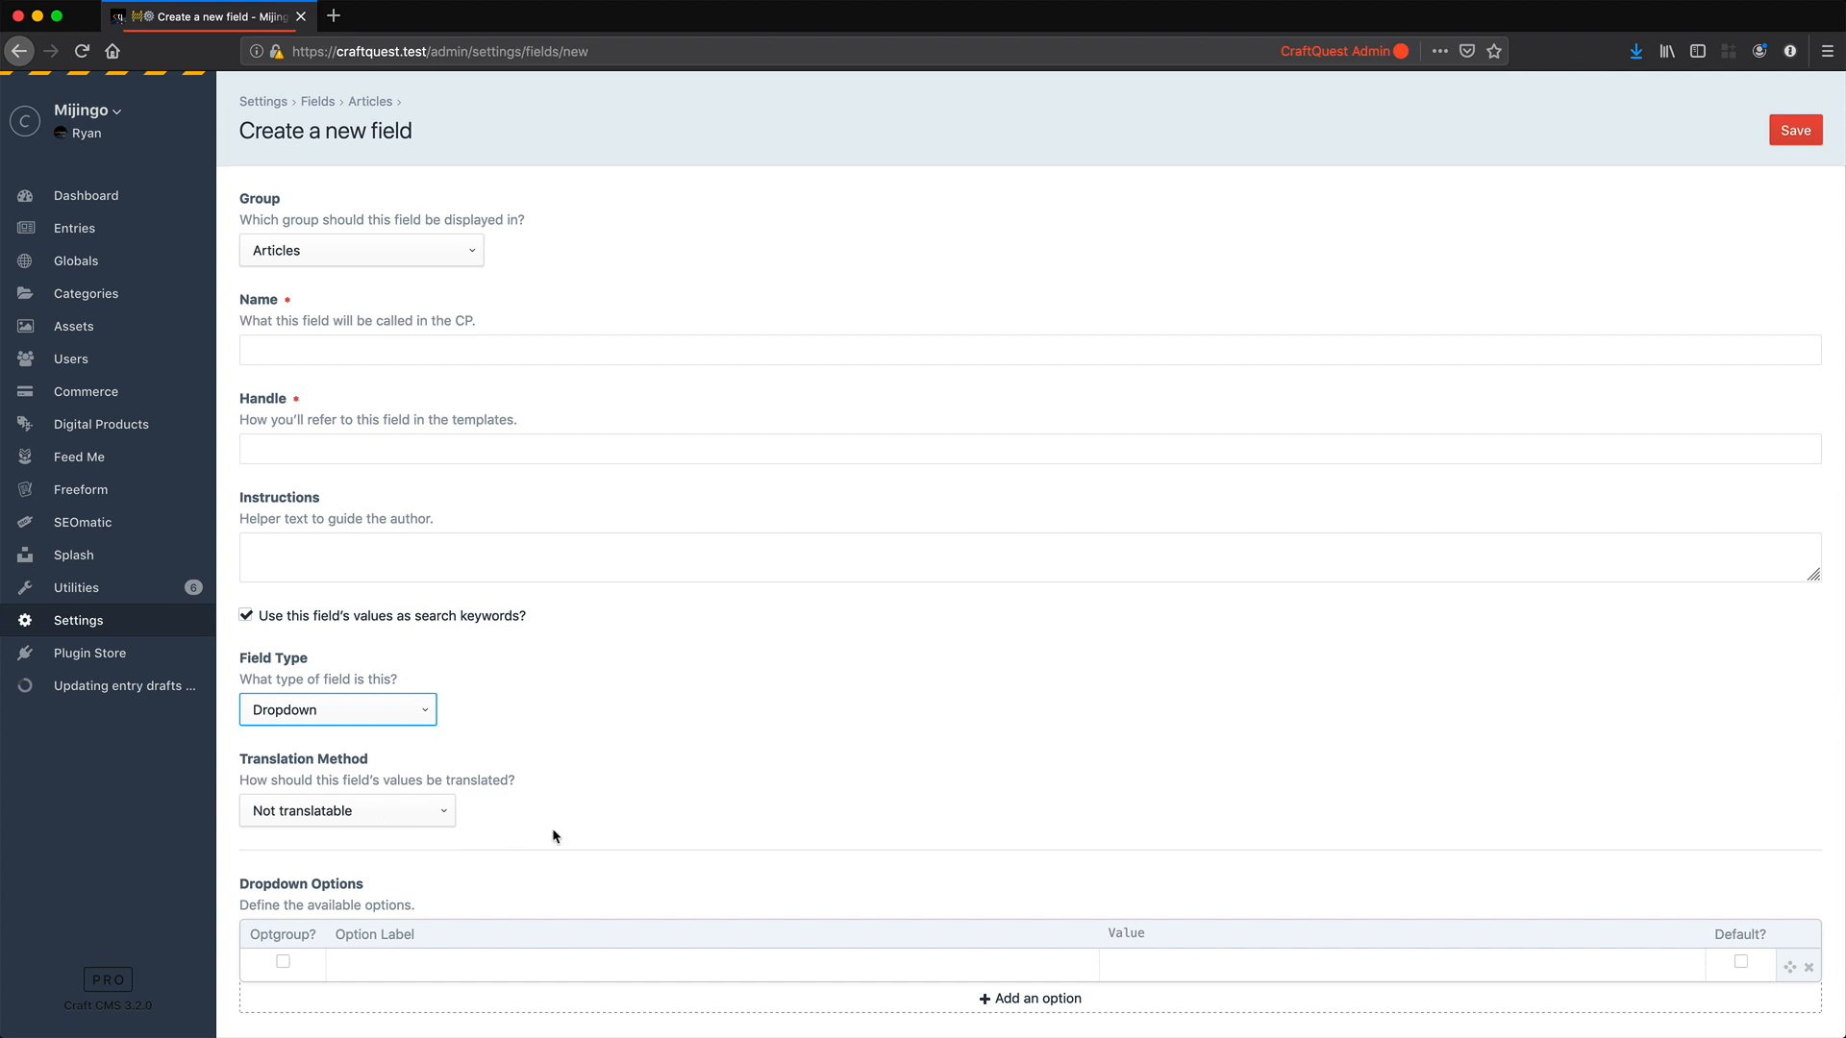
Step: Add a second row to the dropdown options and try the Optgroup setting off and on for both rows
click(284, 962)
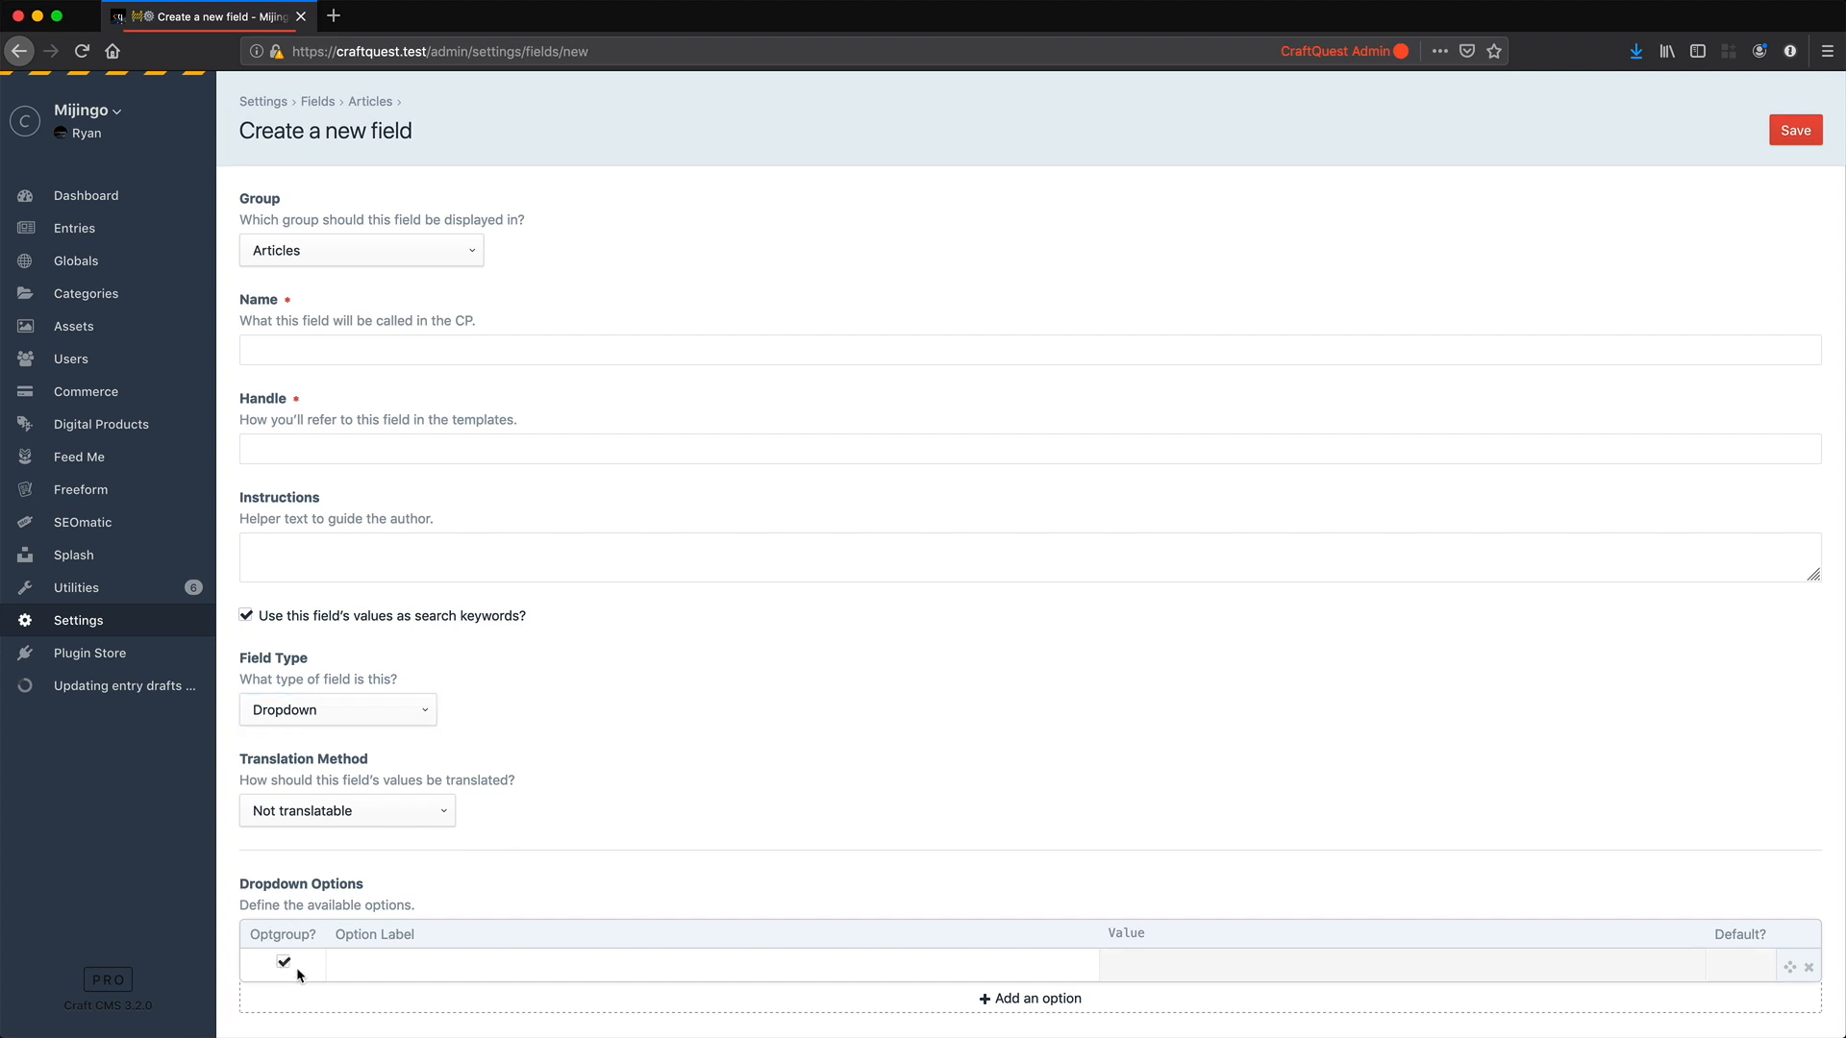
click(427, 996)
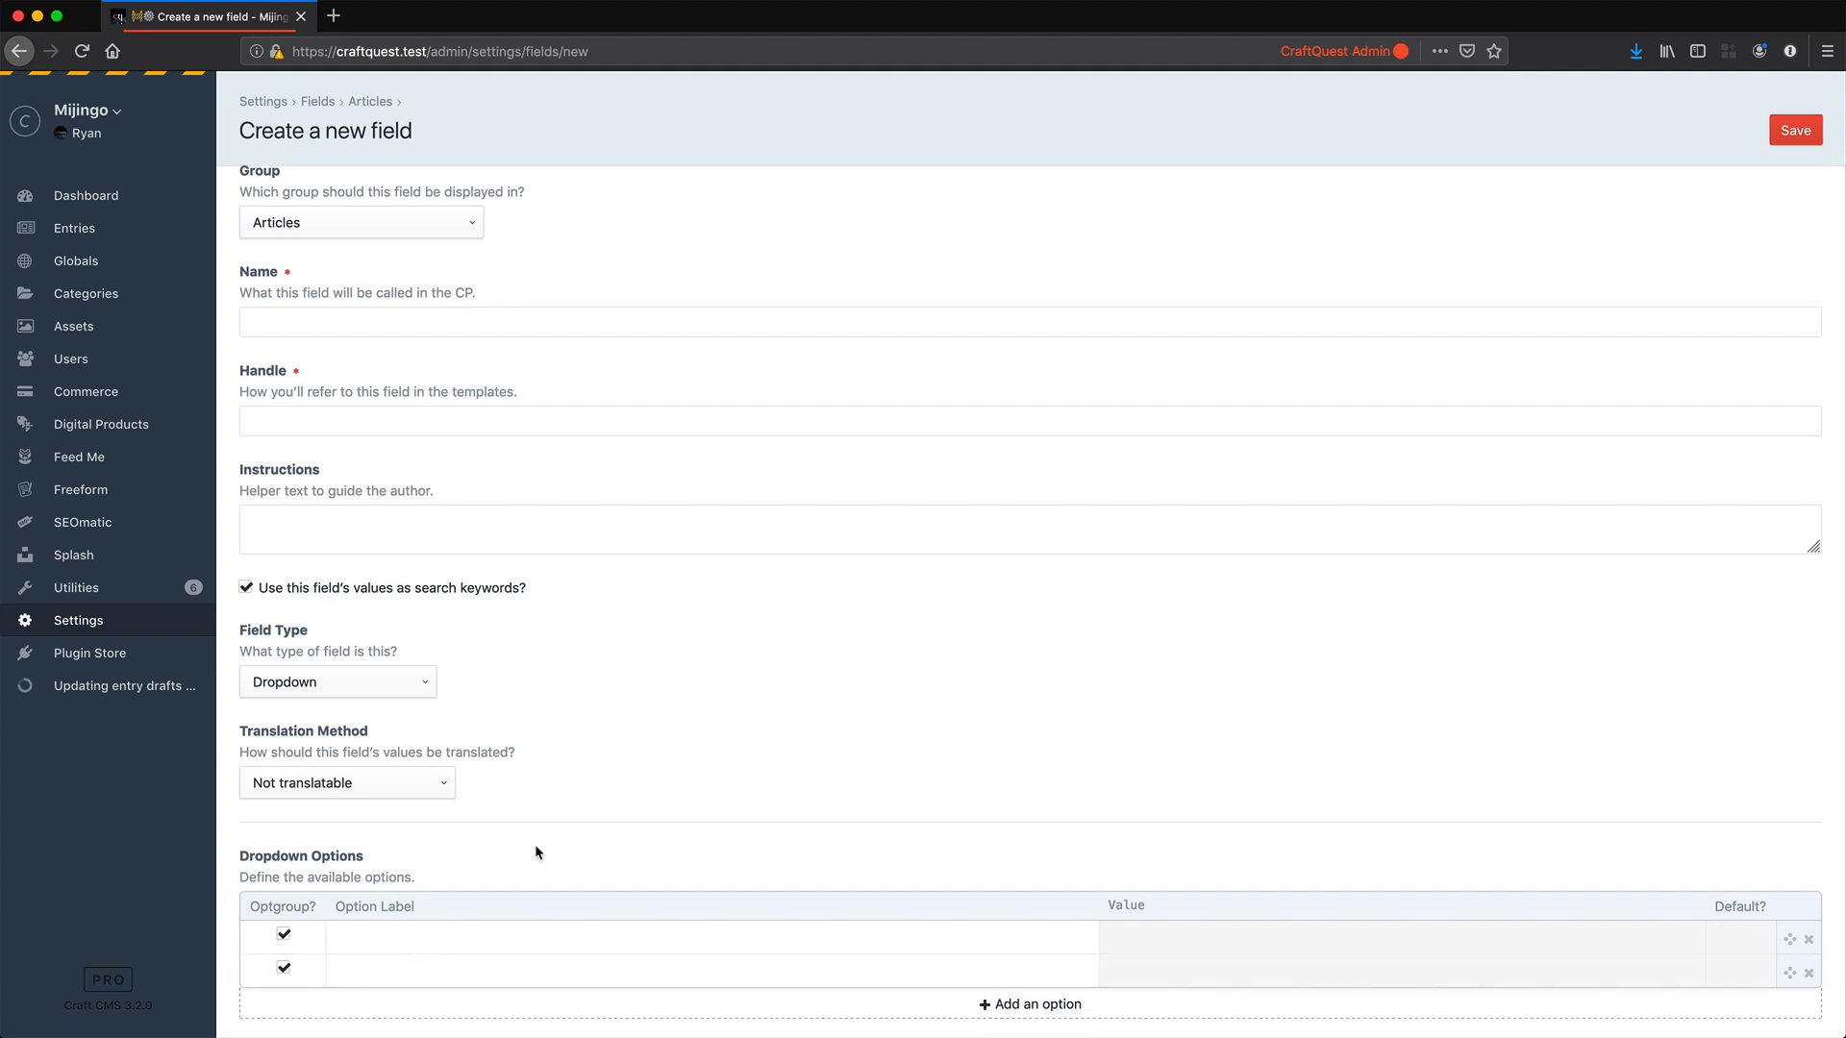
click(391, 947)
click(390, 973)
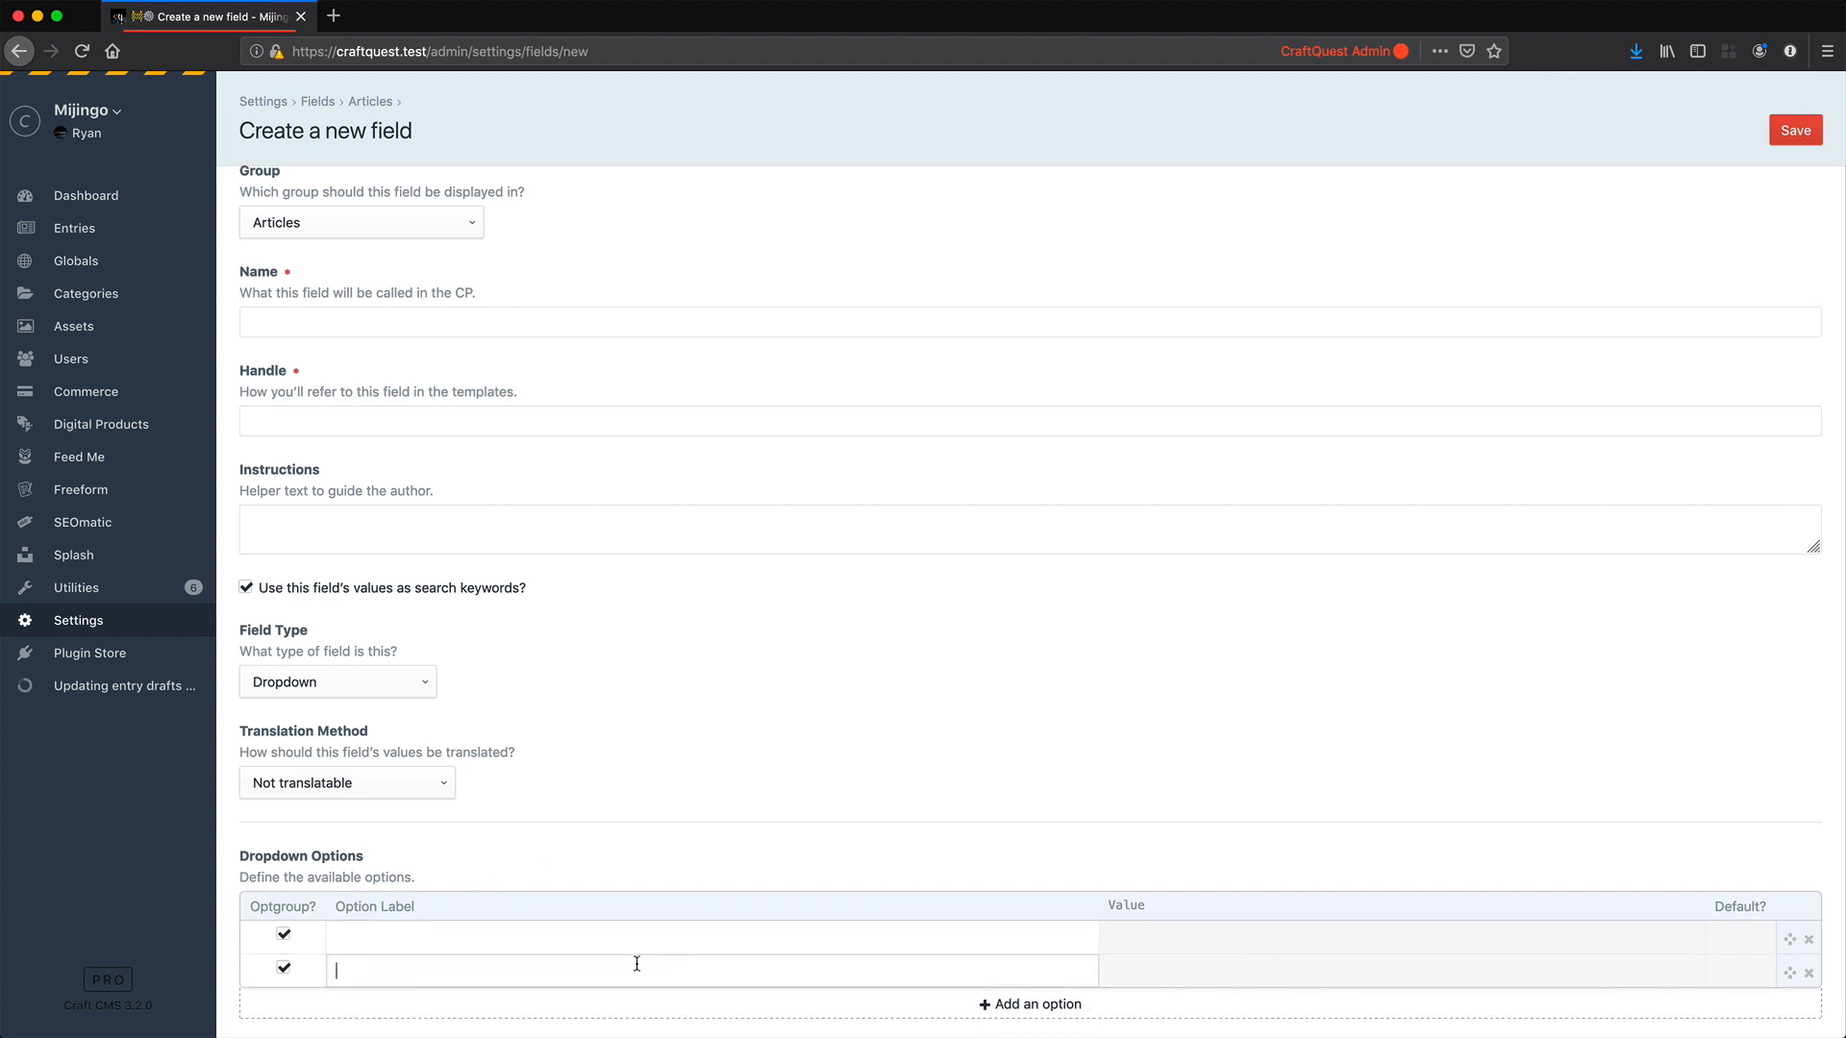
click(284, 935)
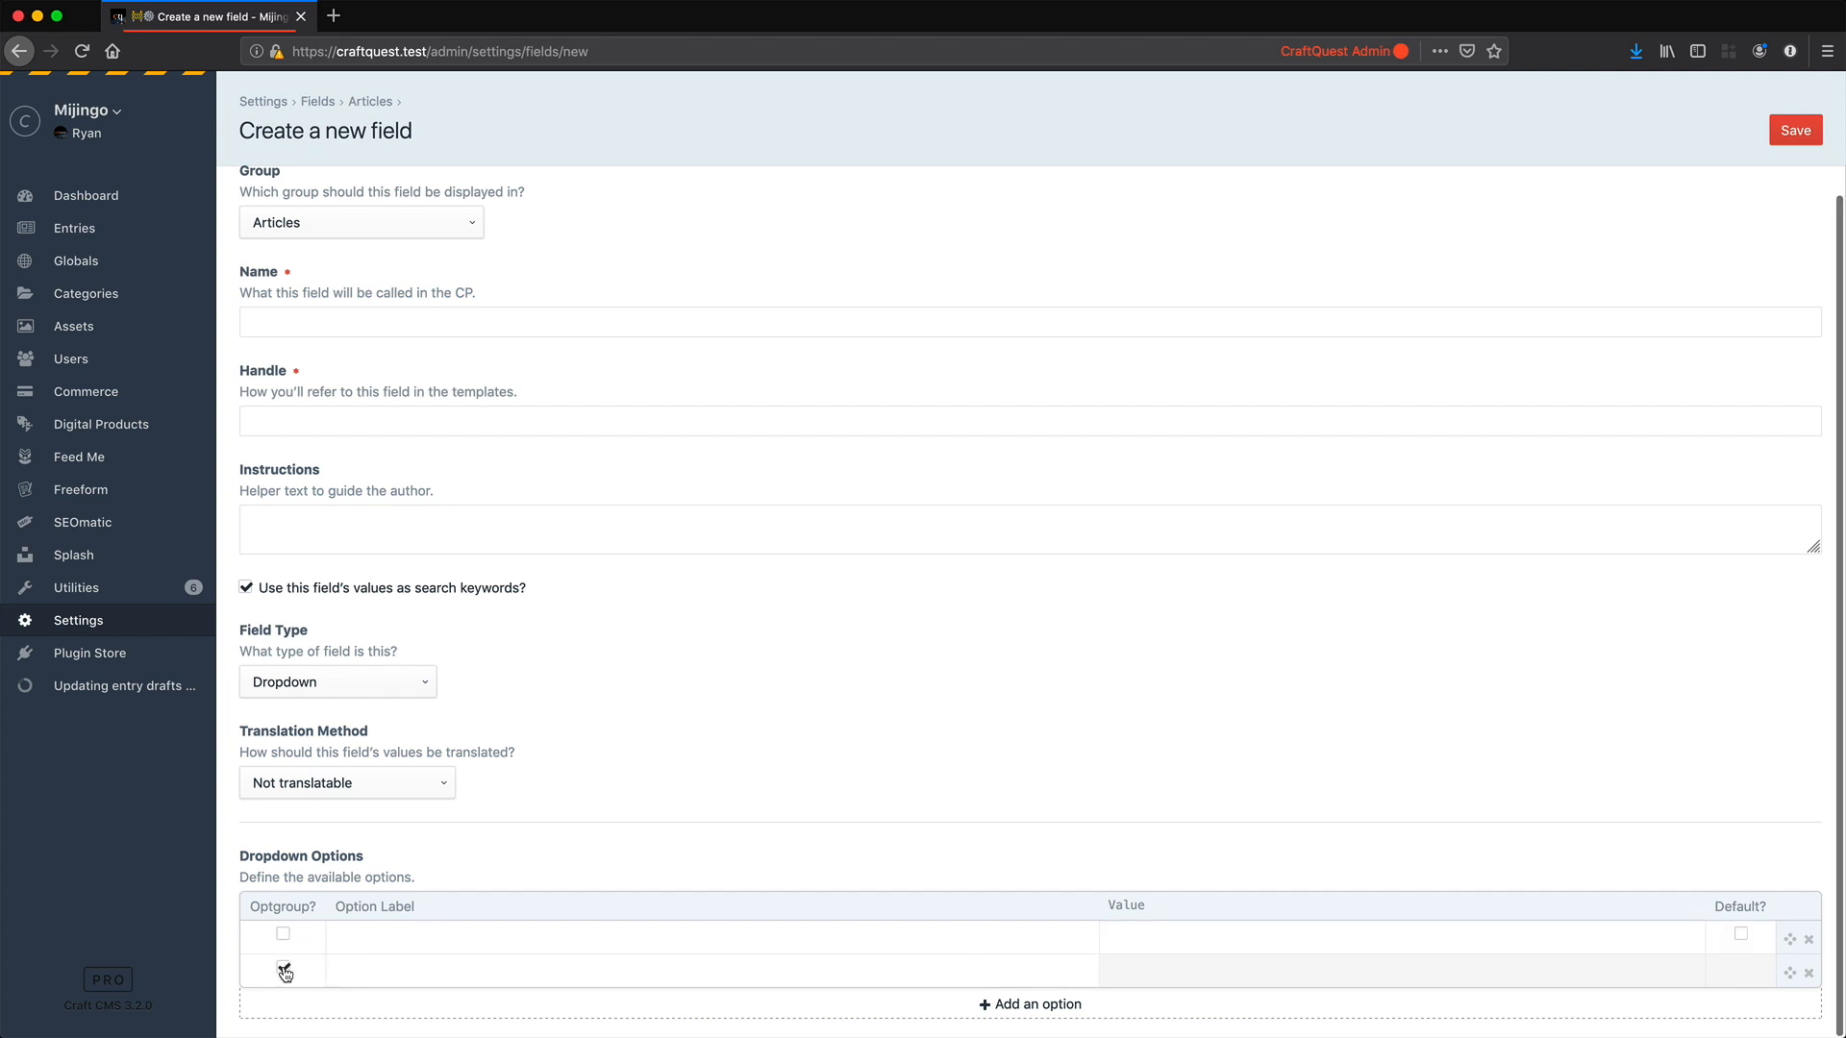
click(284, 967)
click(283, 934)
click(284, 967)
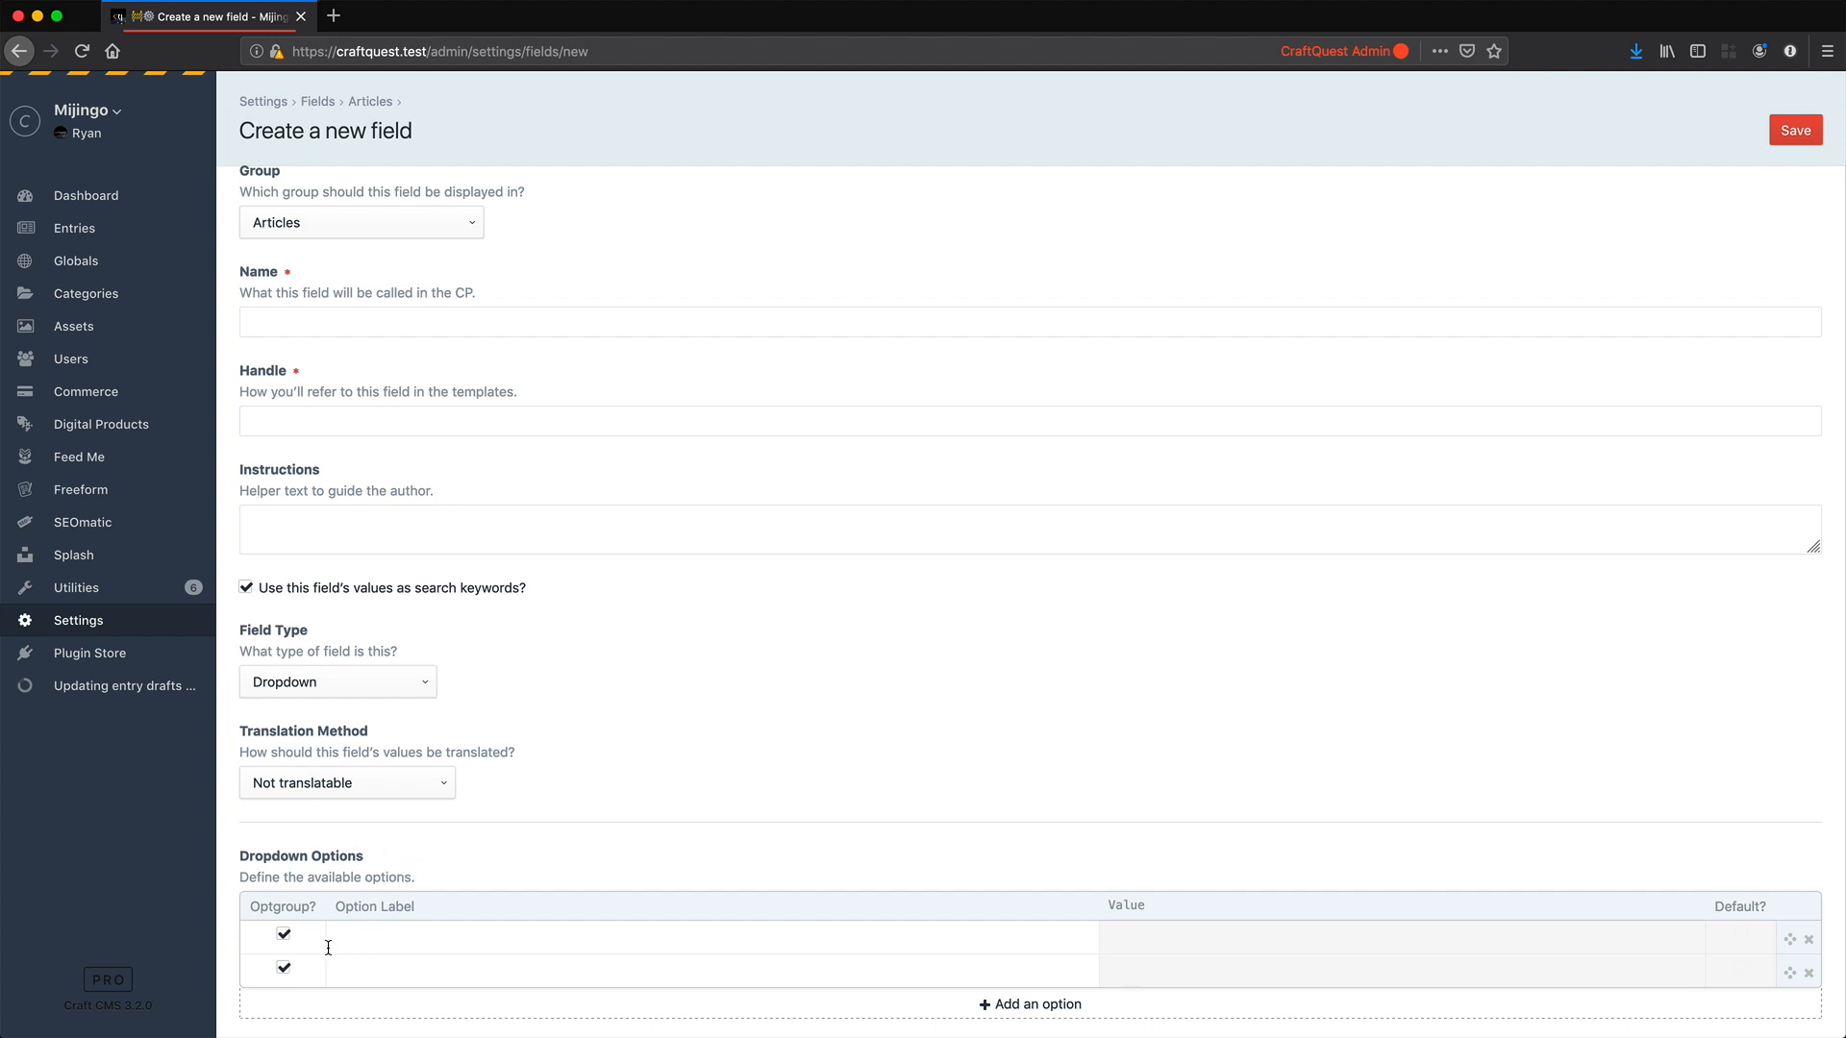
Step: Change the new field's type to Multi-select and mark its first option as an optgroup
click(323, 681)
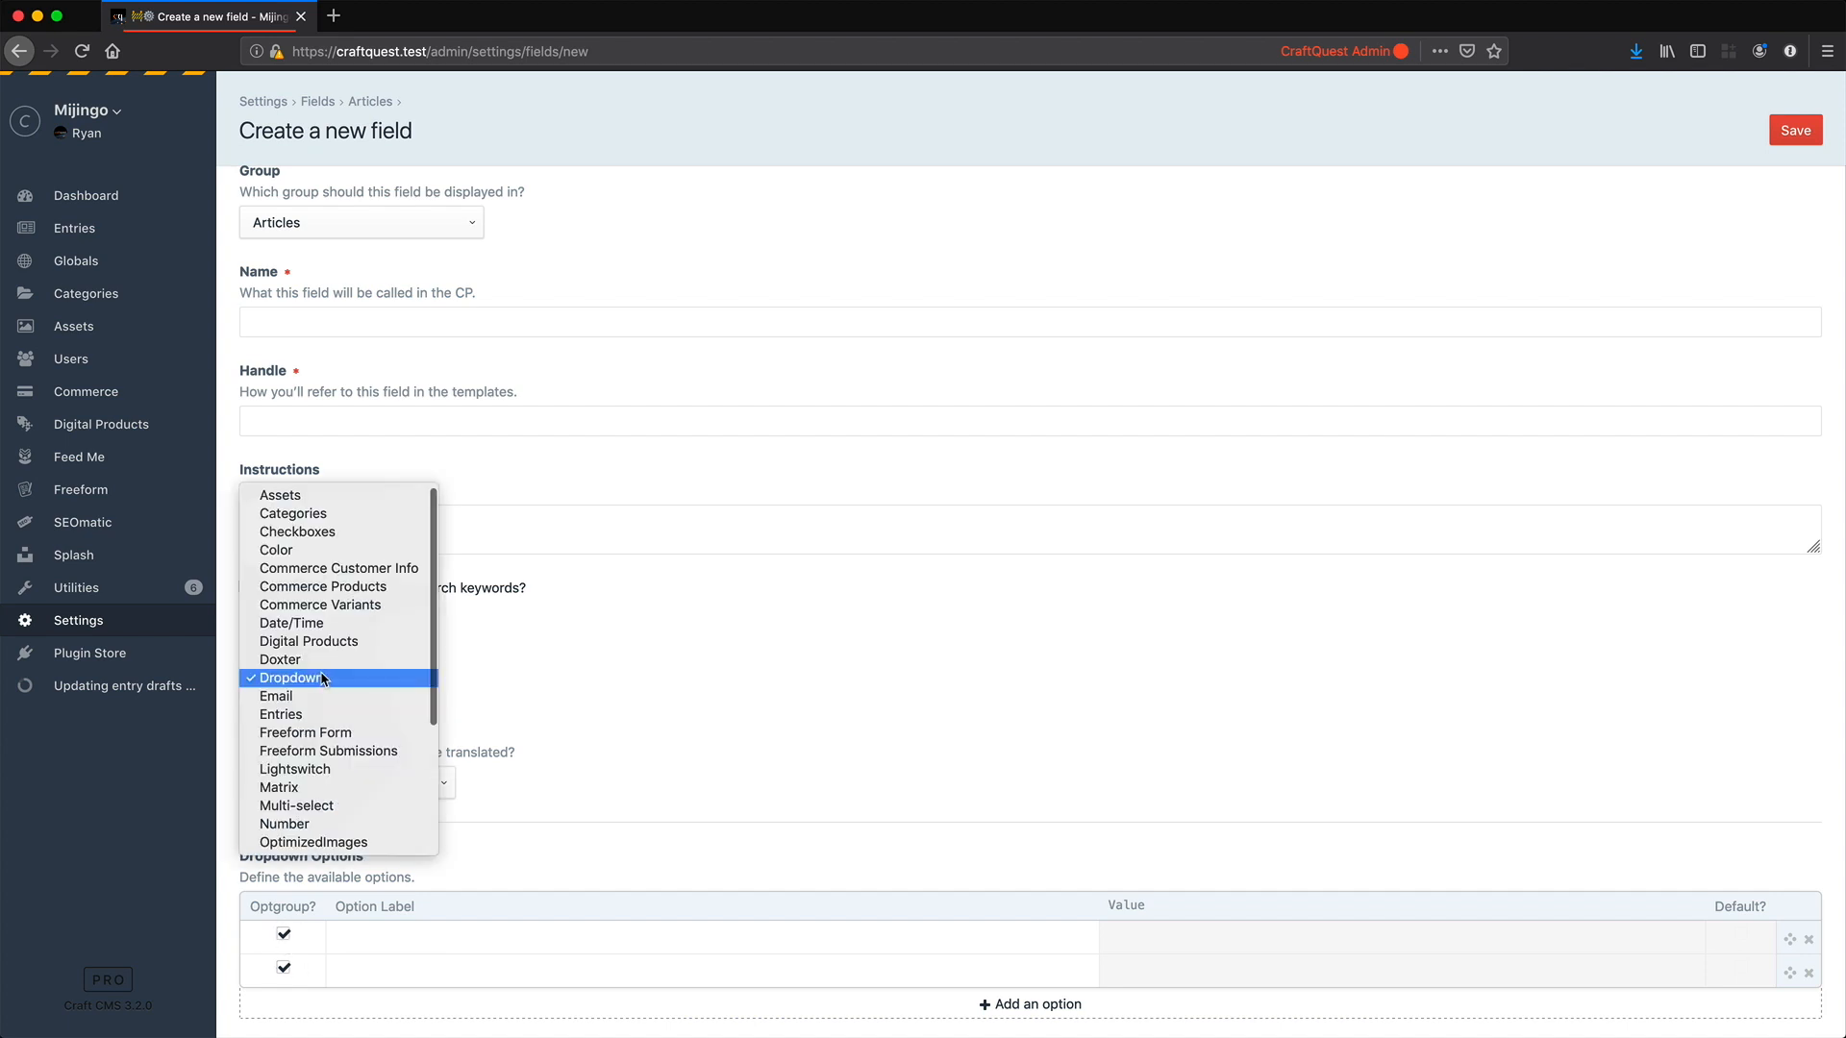
click(320, 807)
click(286, 967)
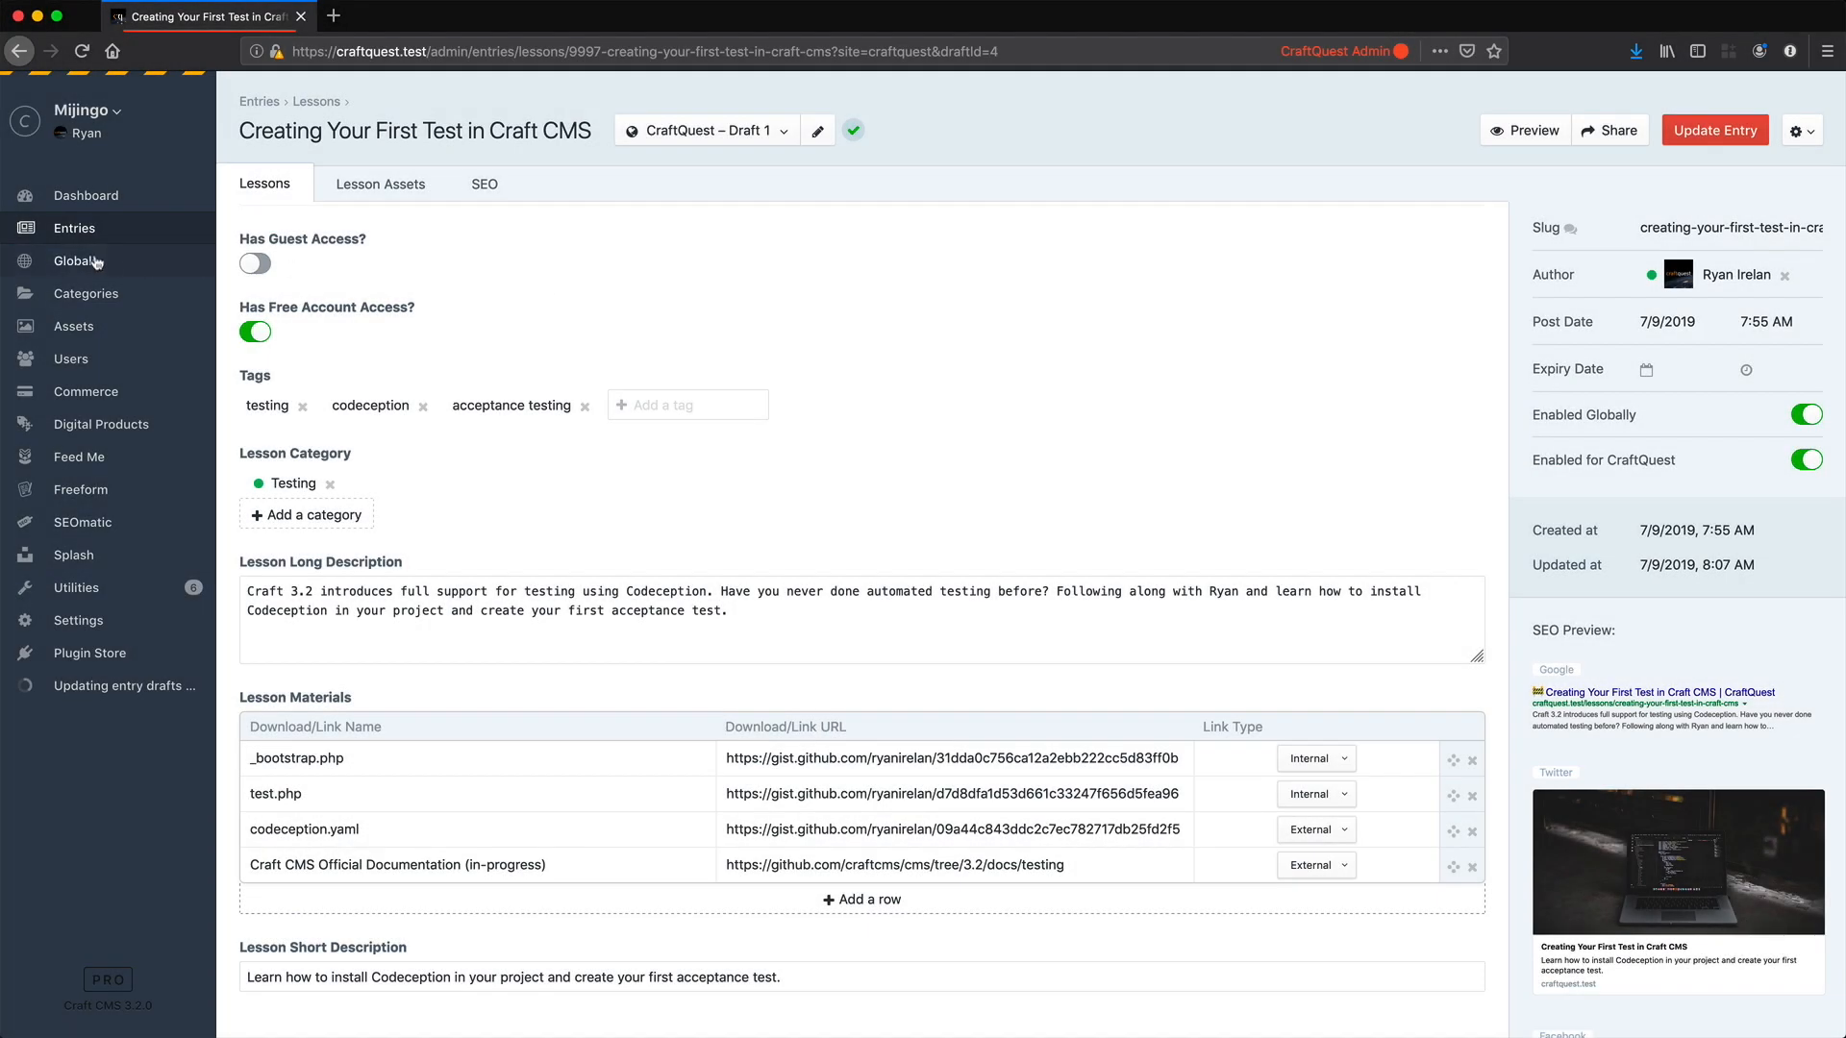
Step: List the Lessons entries and compare their sorting by Has Free Account Access? and Has Guest Access?, including ascending and descending order
click(79, 231)
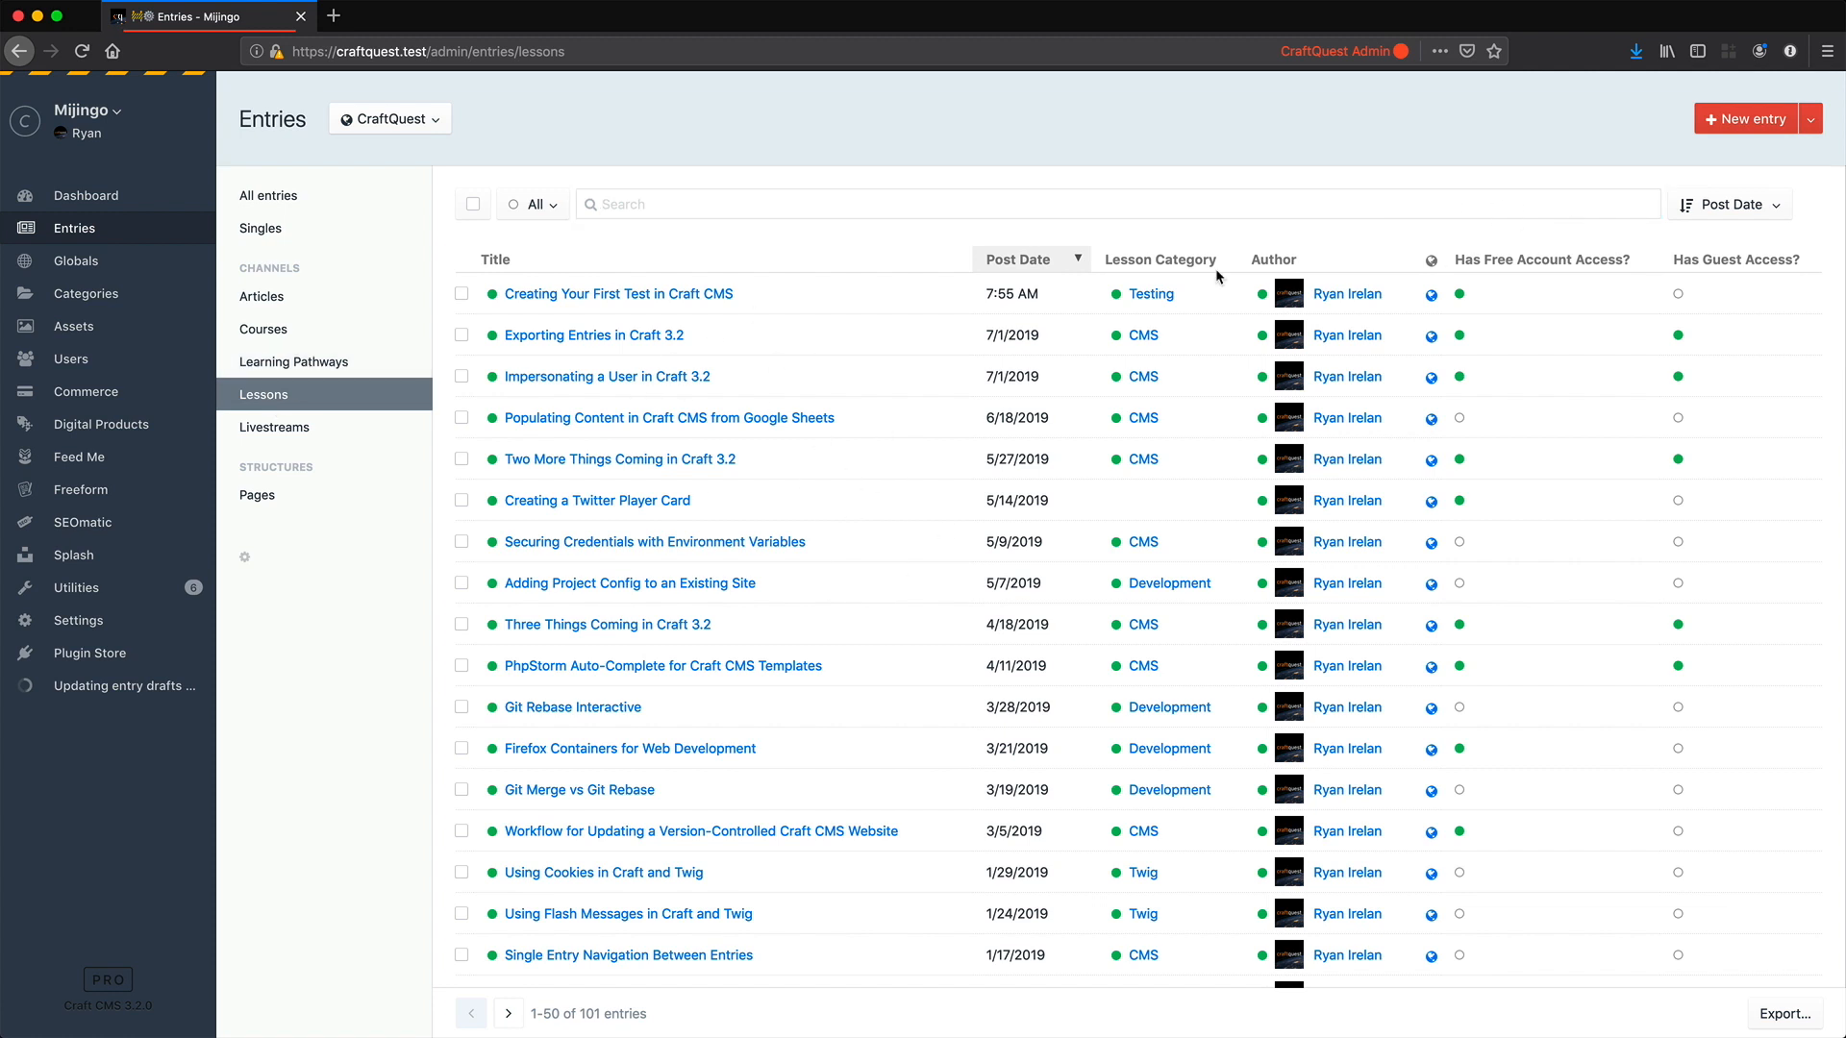
click(1616, 266)
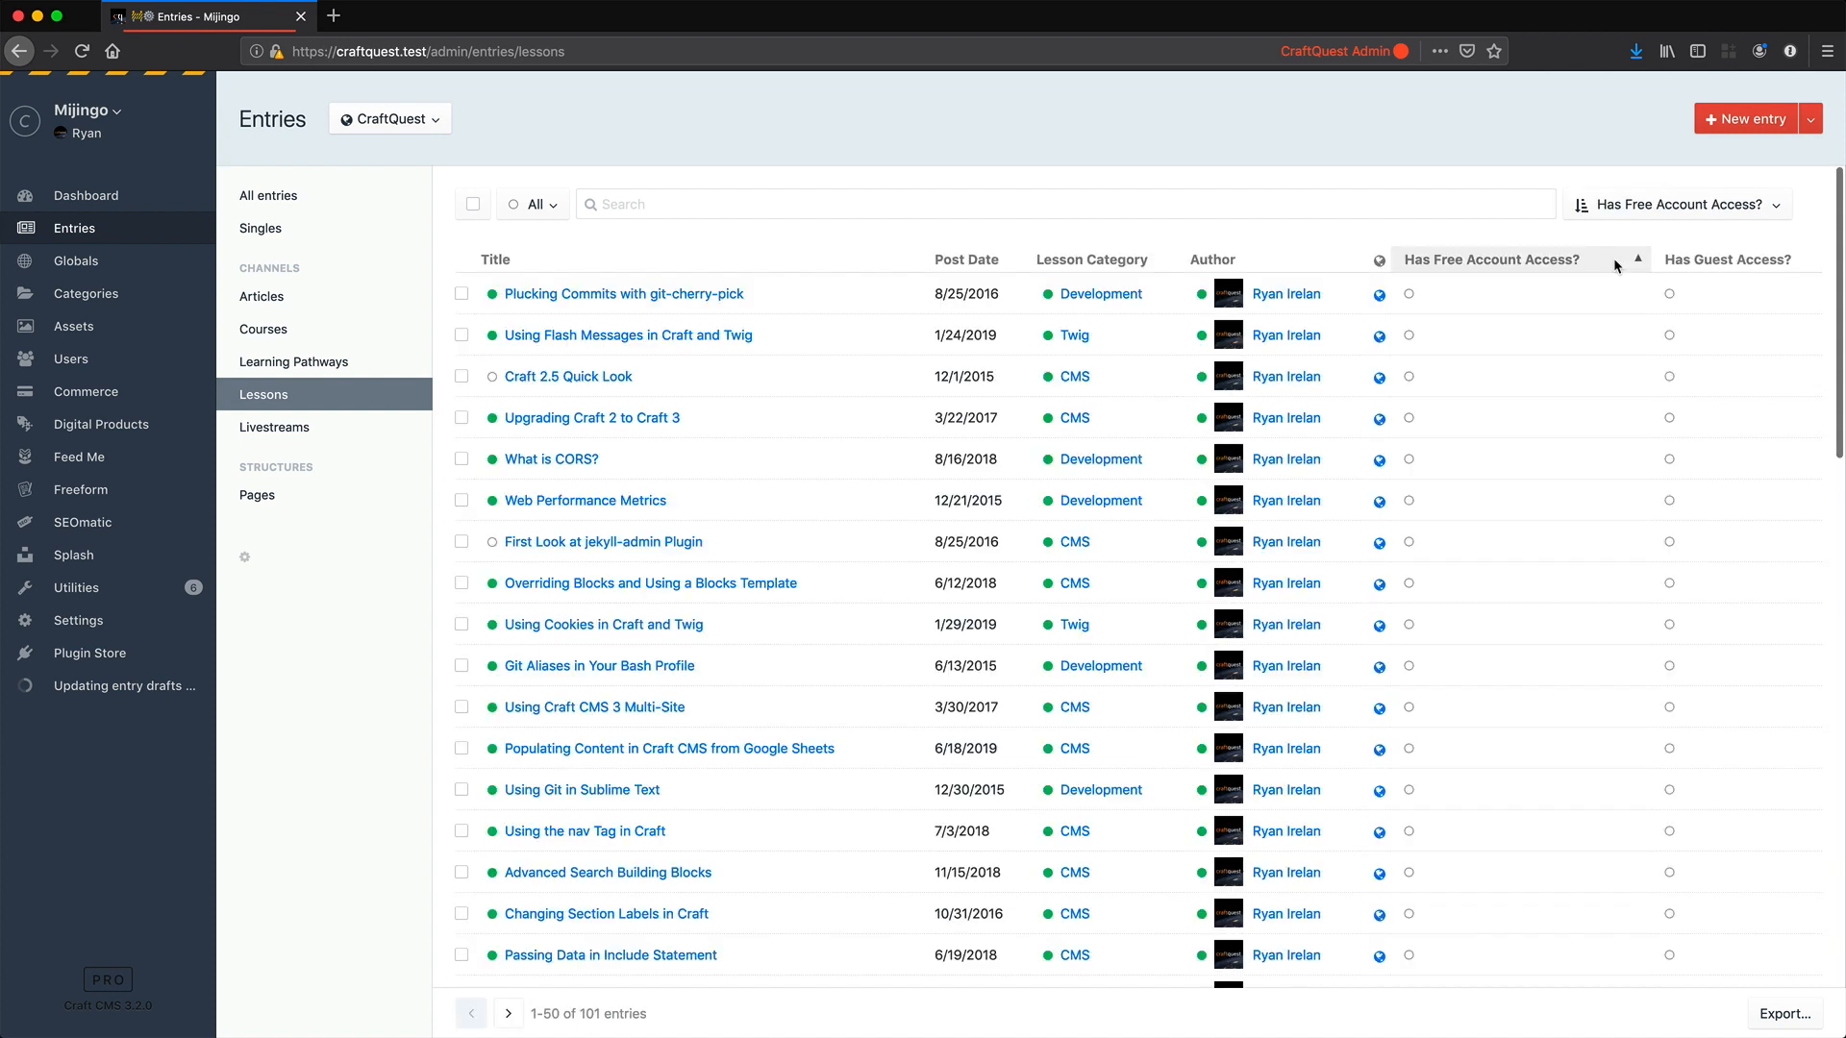
click(1484, 256)
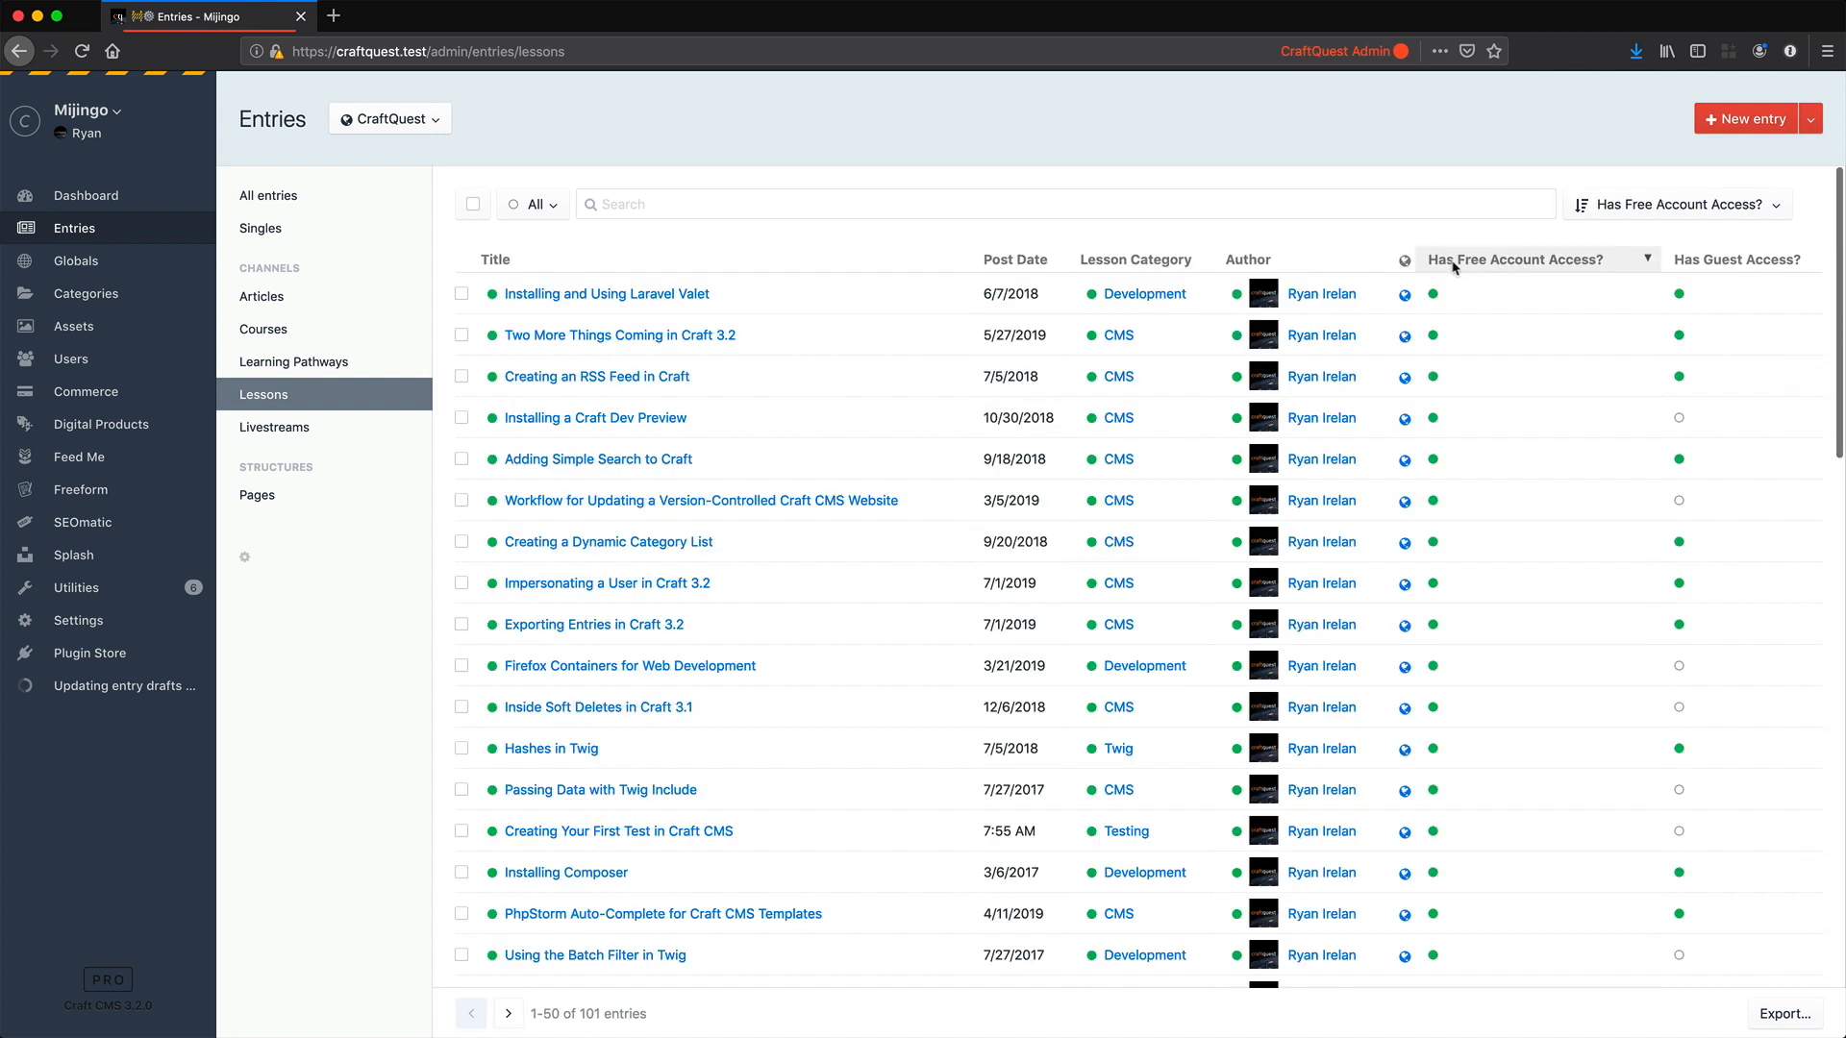
click(1728, 260)
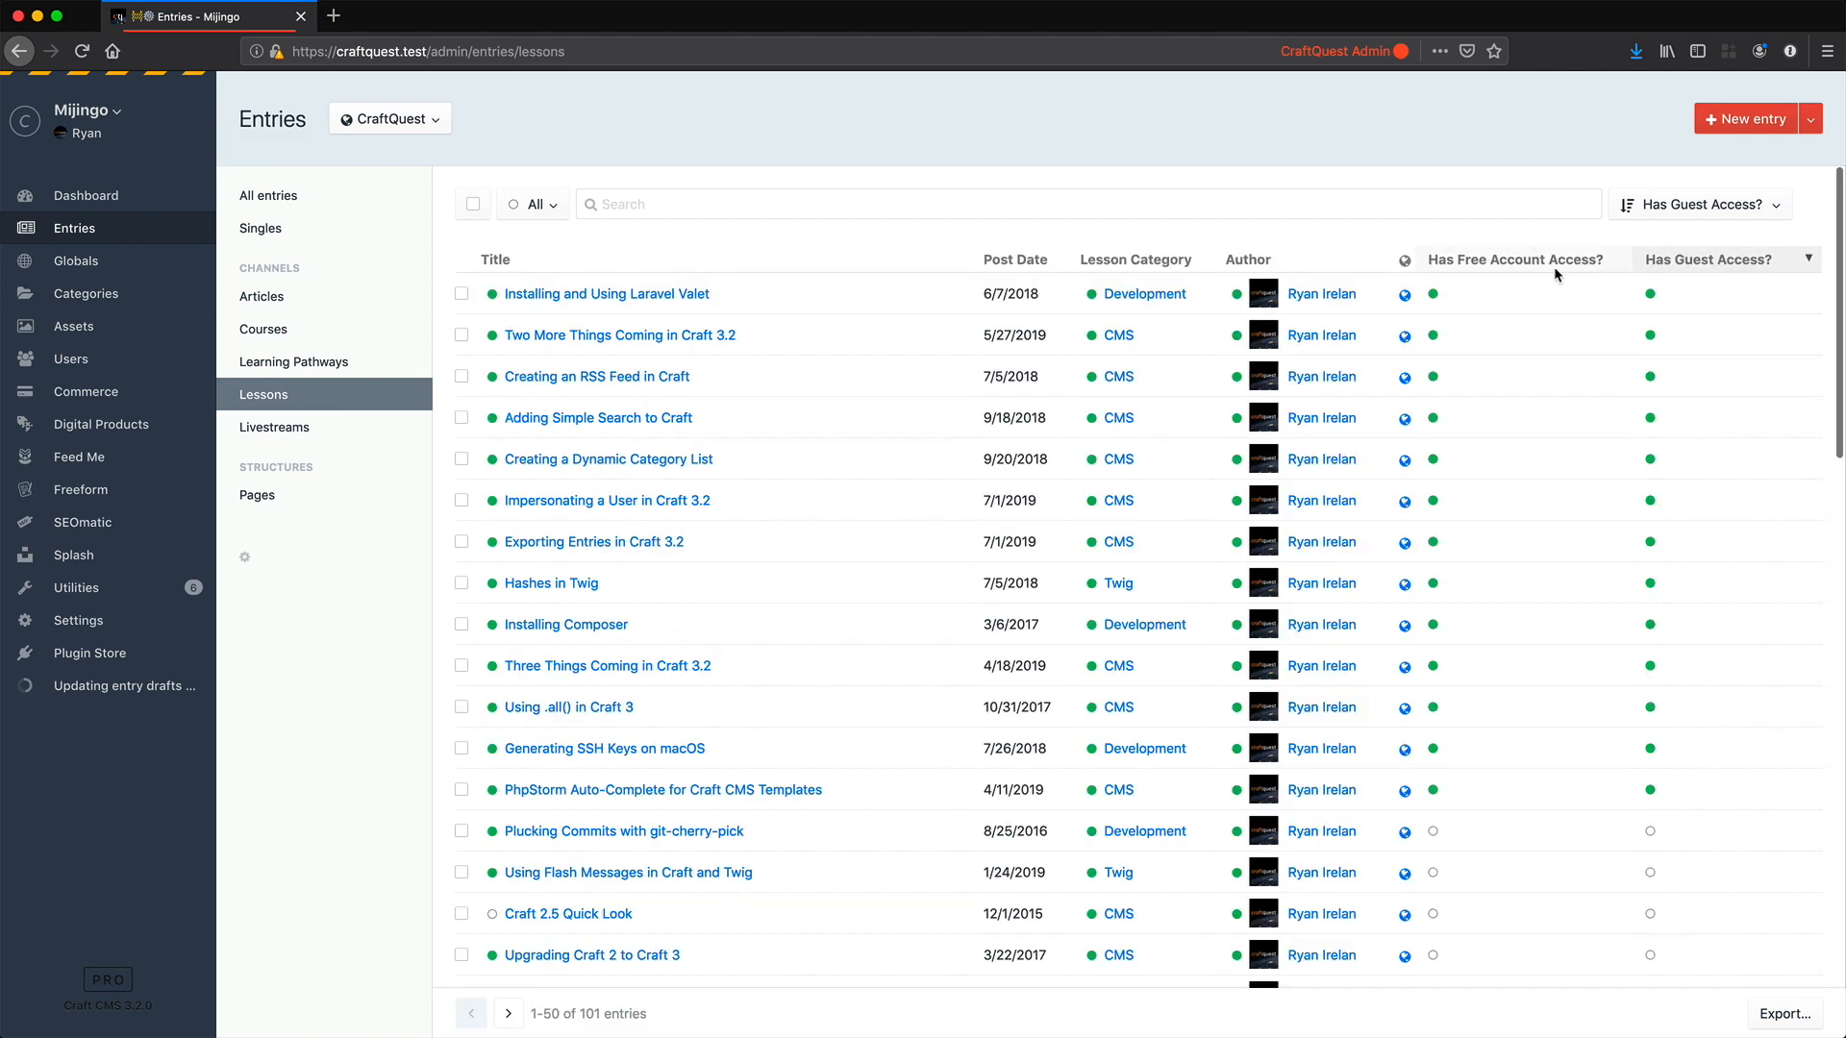
click(1553, 267)
click(1554, 267)
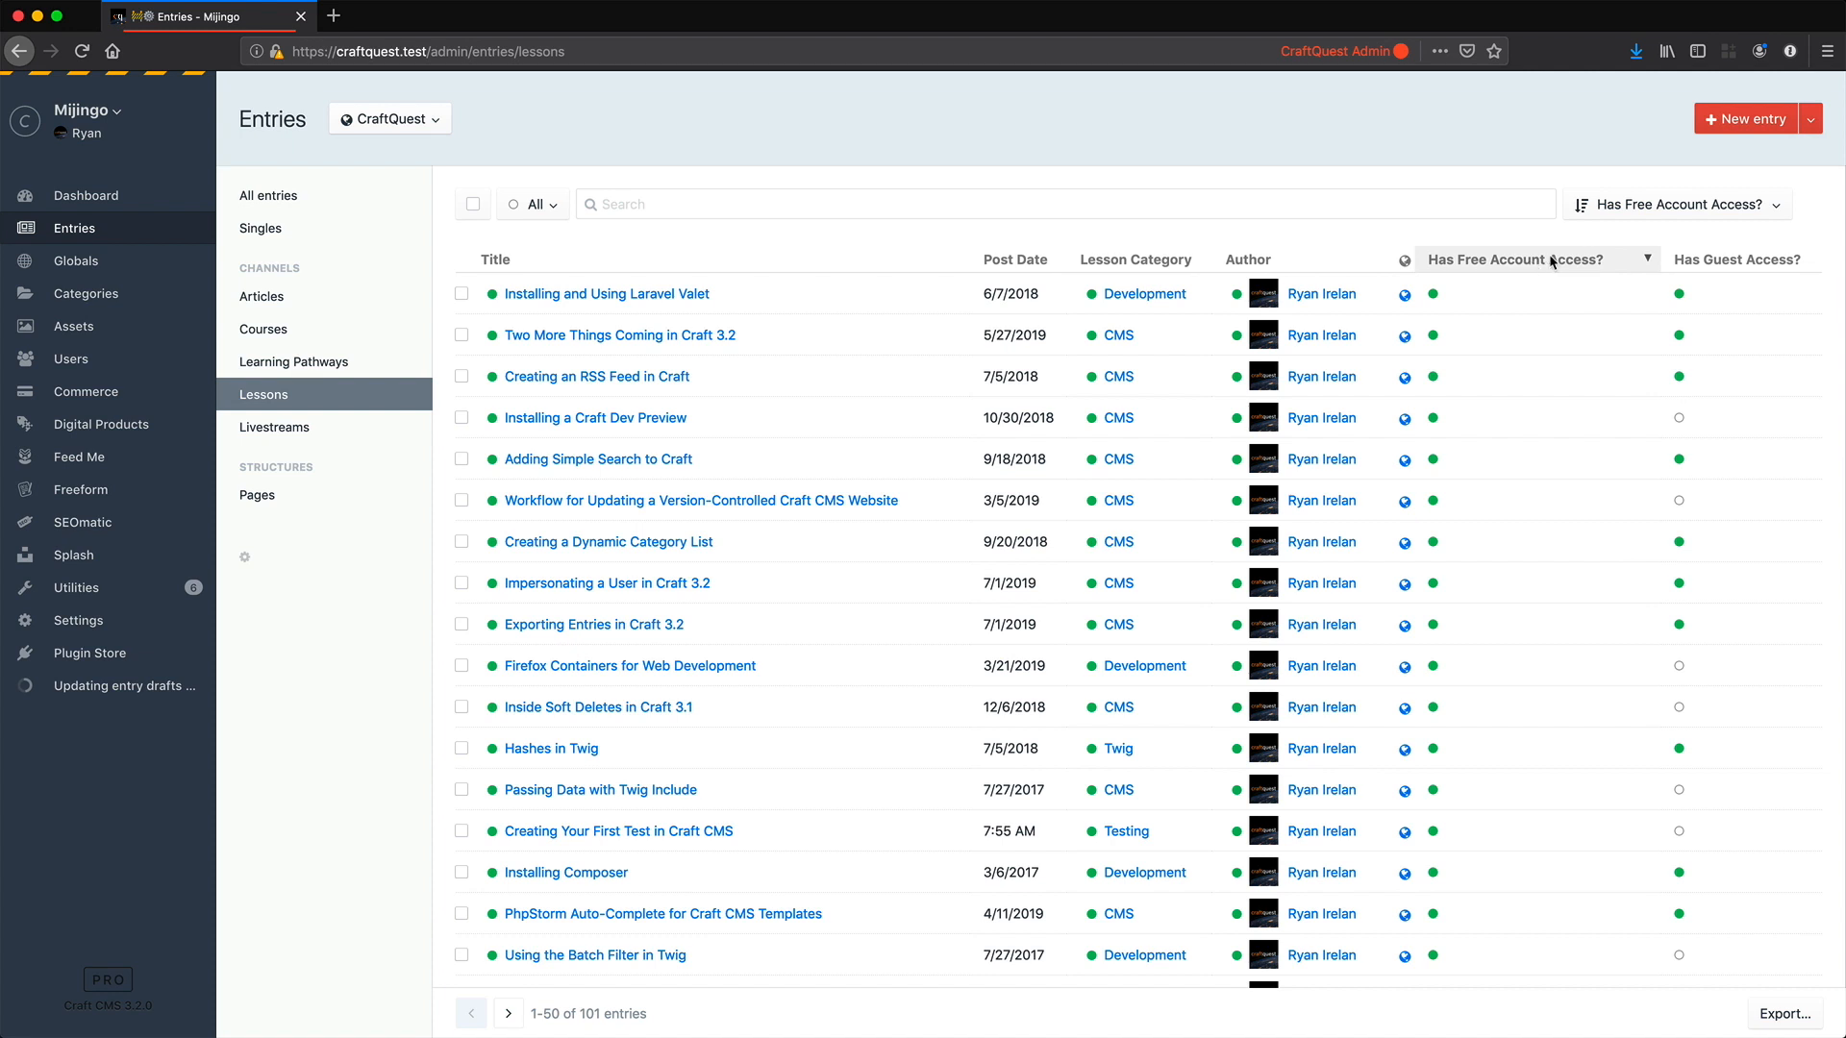
click(1551, 260)
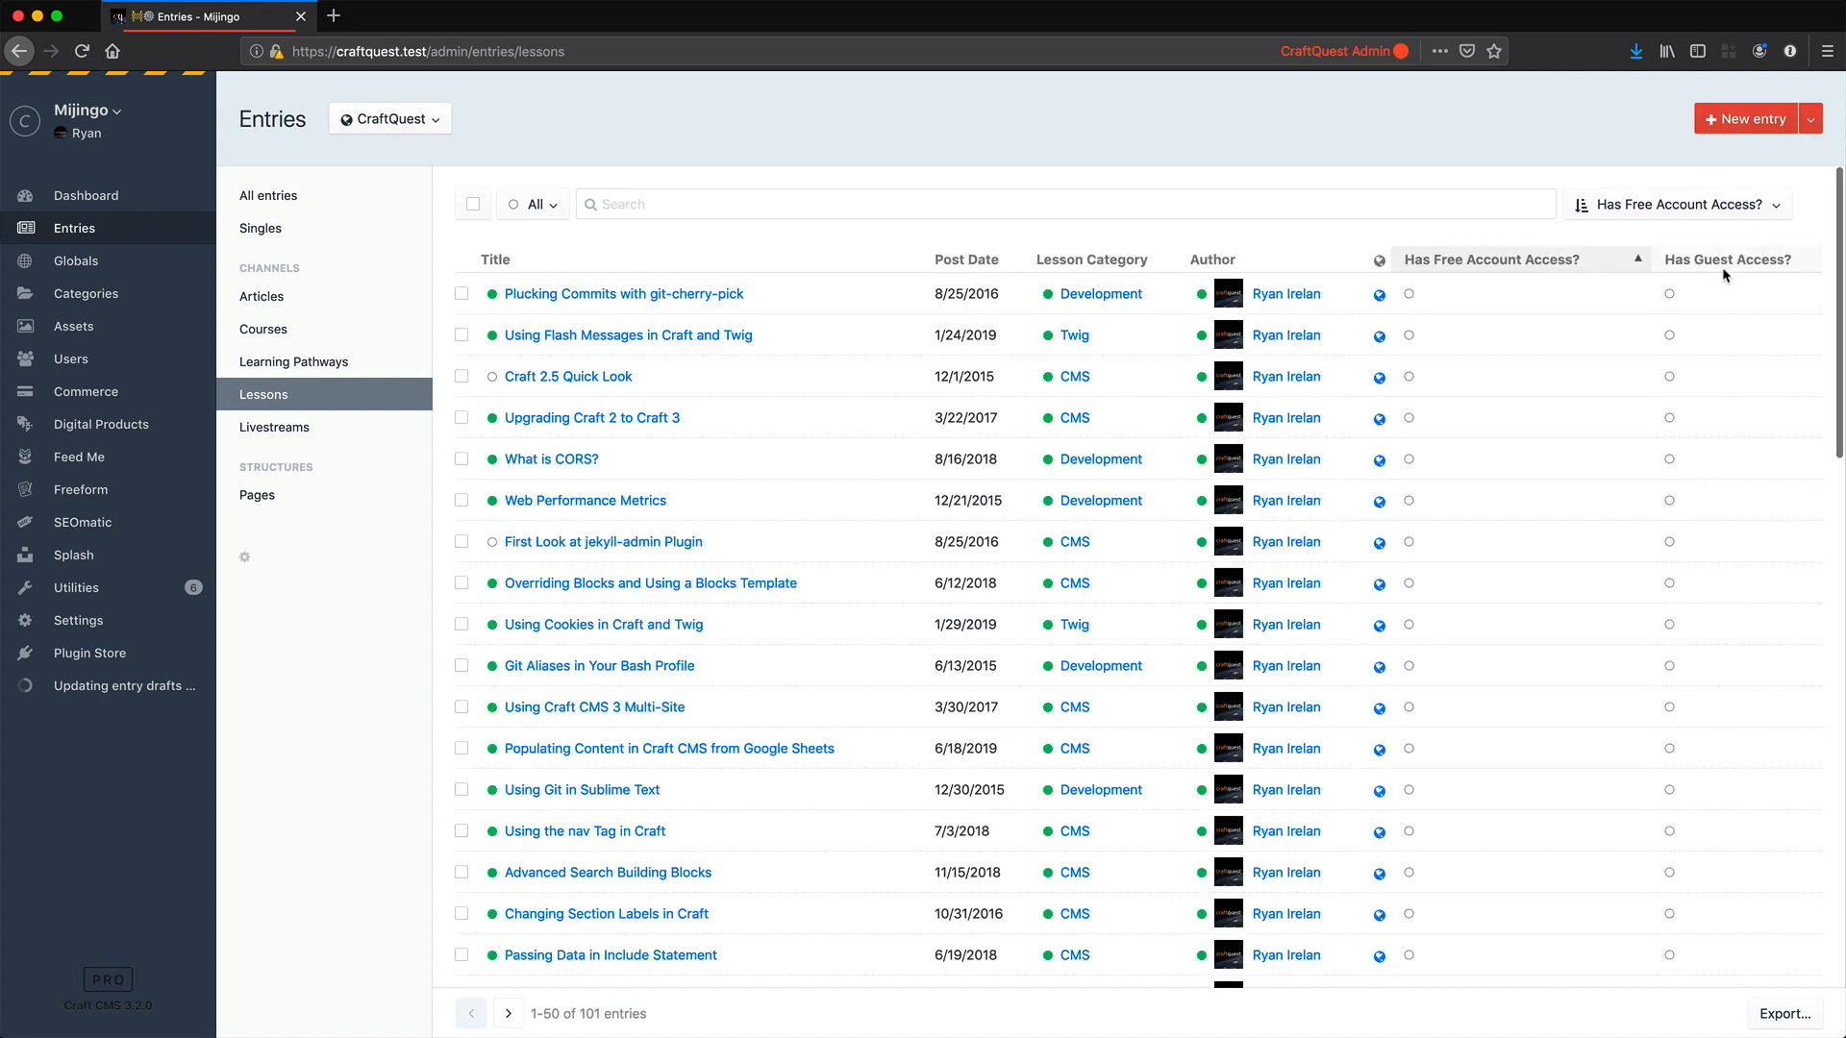
click(1717, 273)
click(1592, 266)
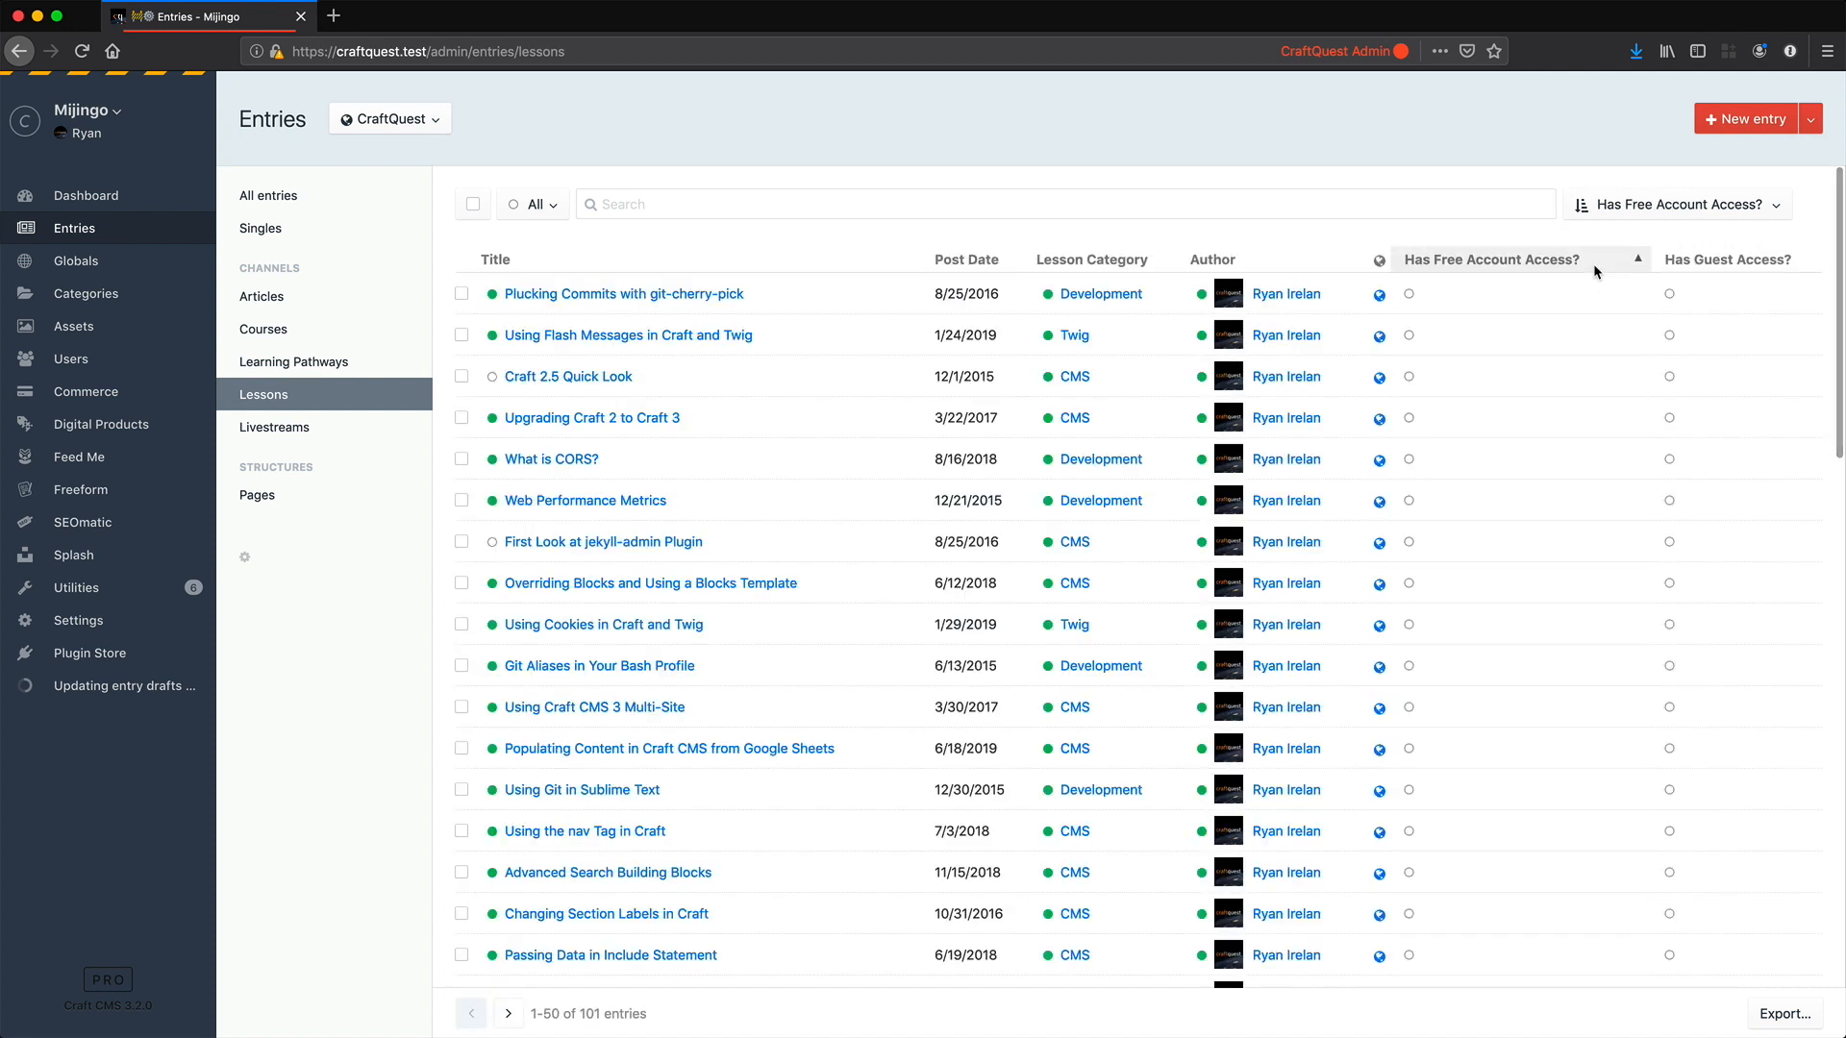
click(1592, 266)
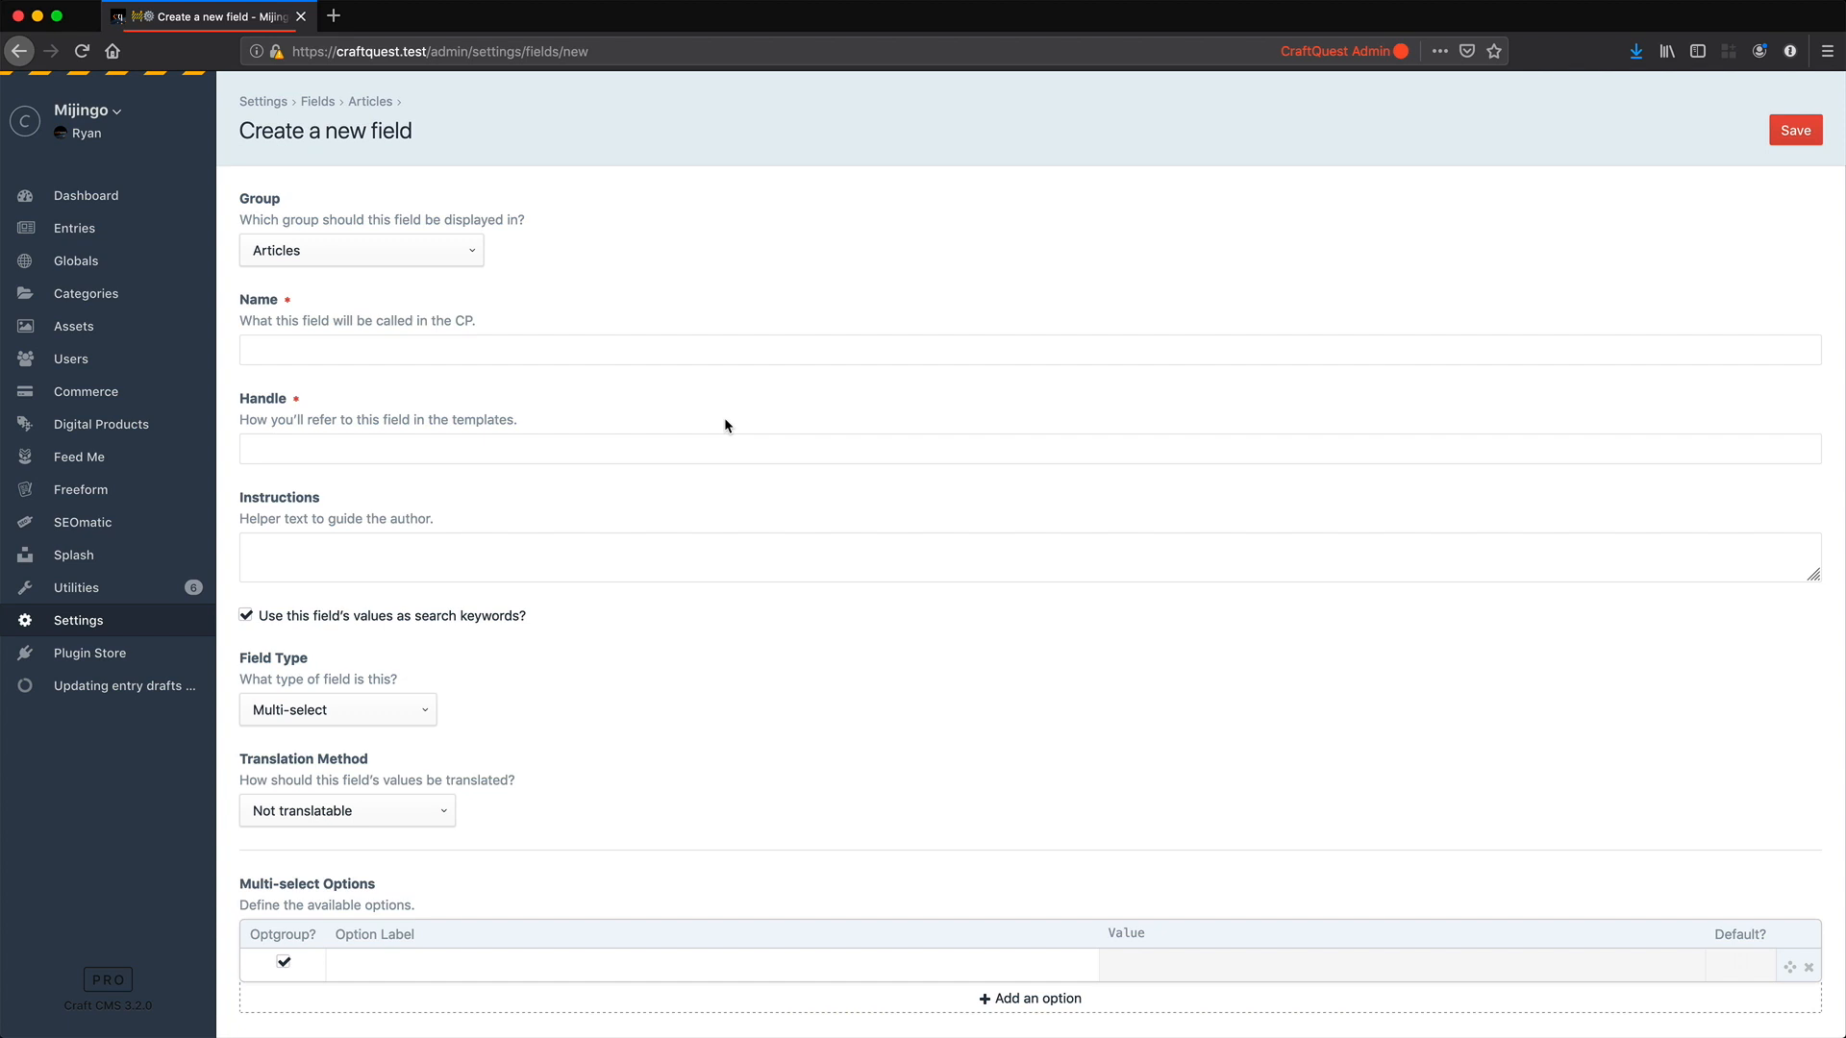
Step: Start a new user group named Customer Service in the user settings
click(97, 631)
click(1146, 465)
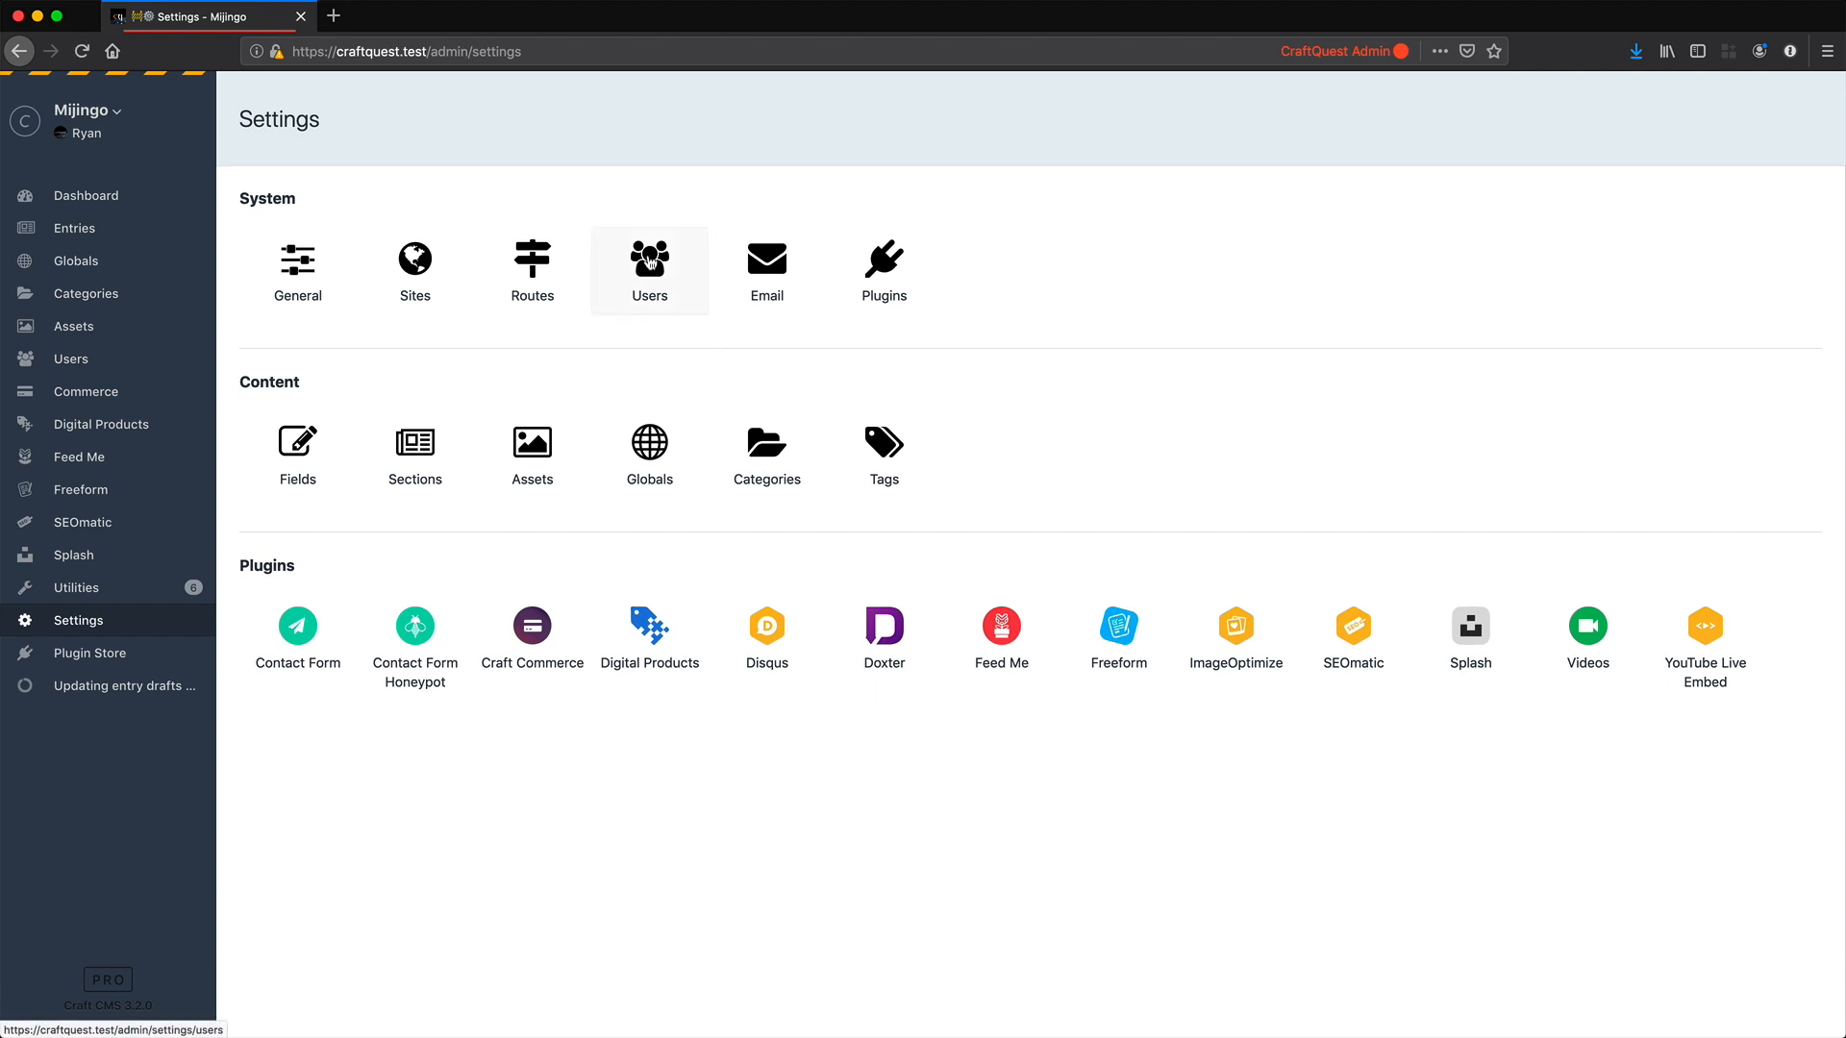
click(650, 259)
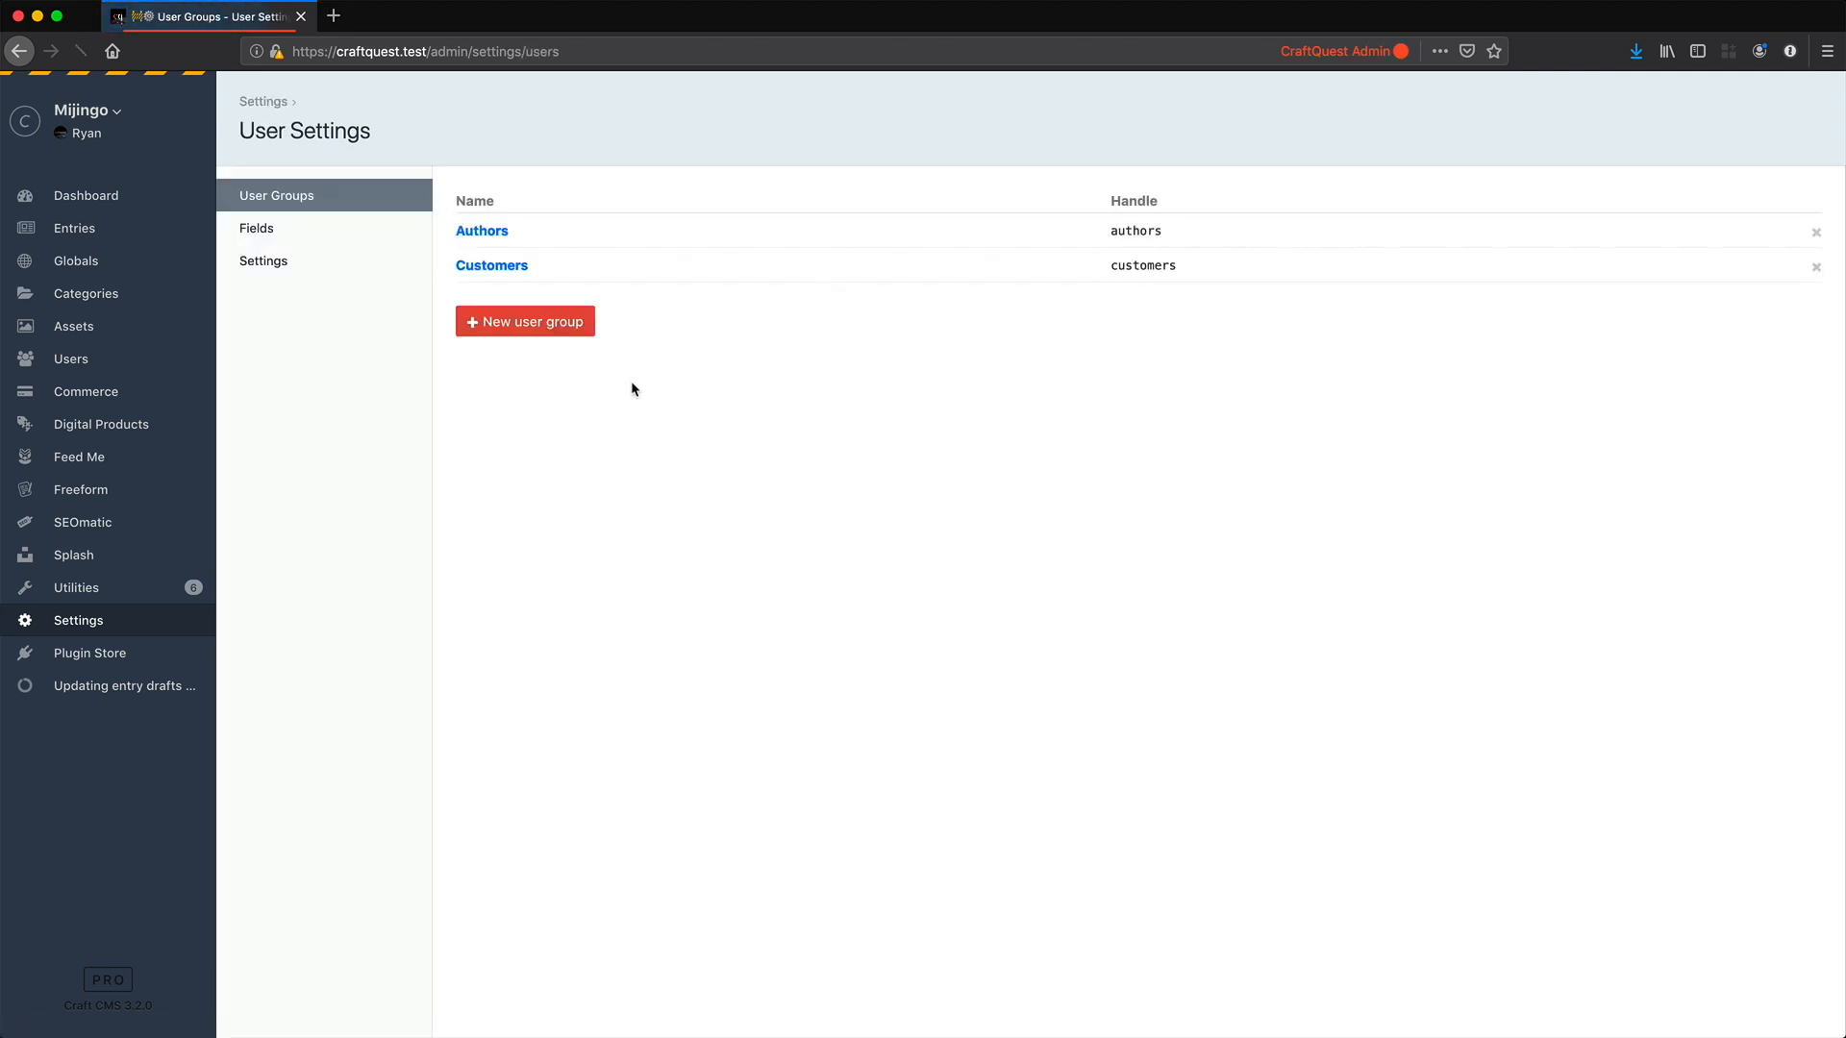
click(517, 333)
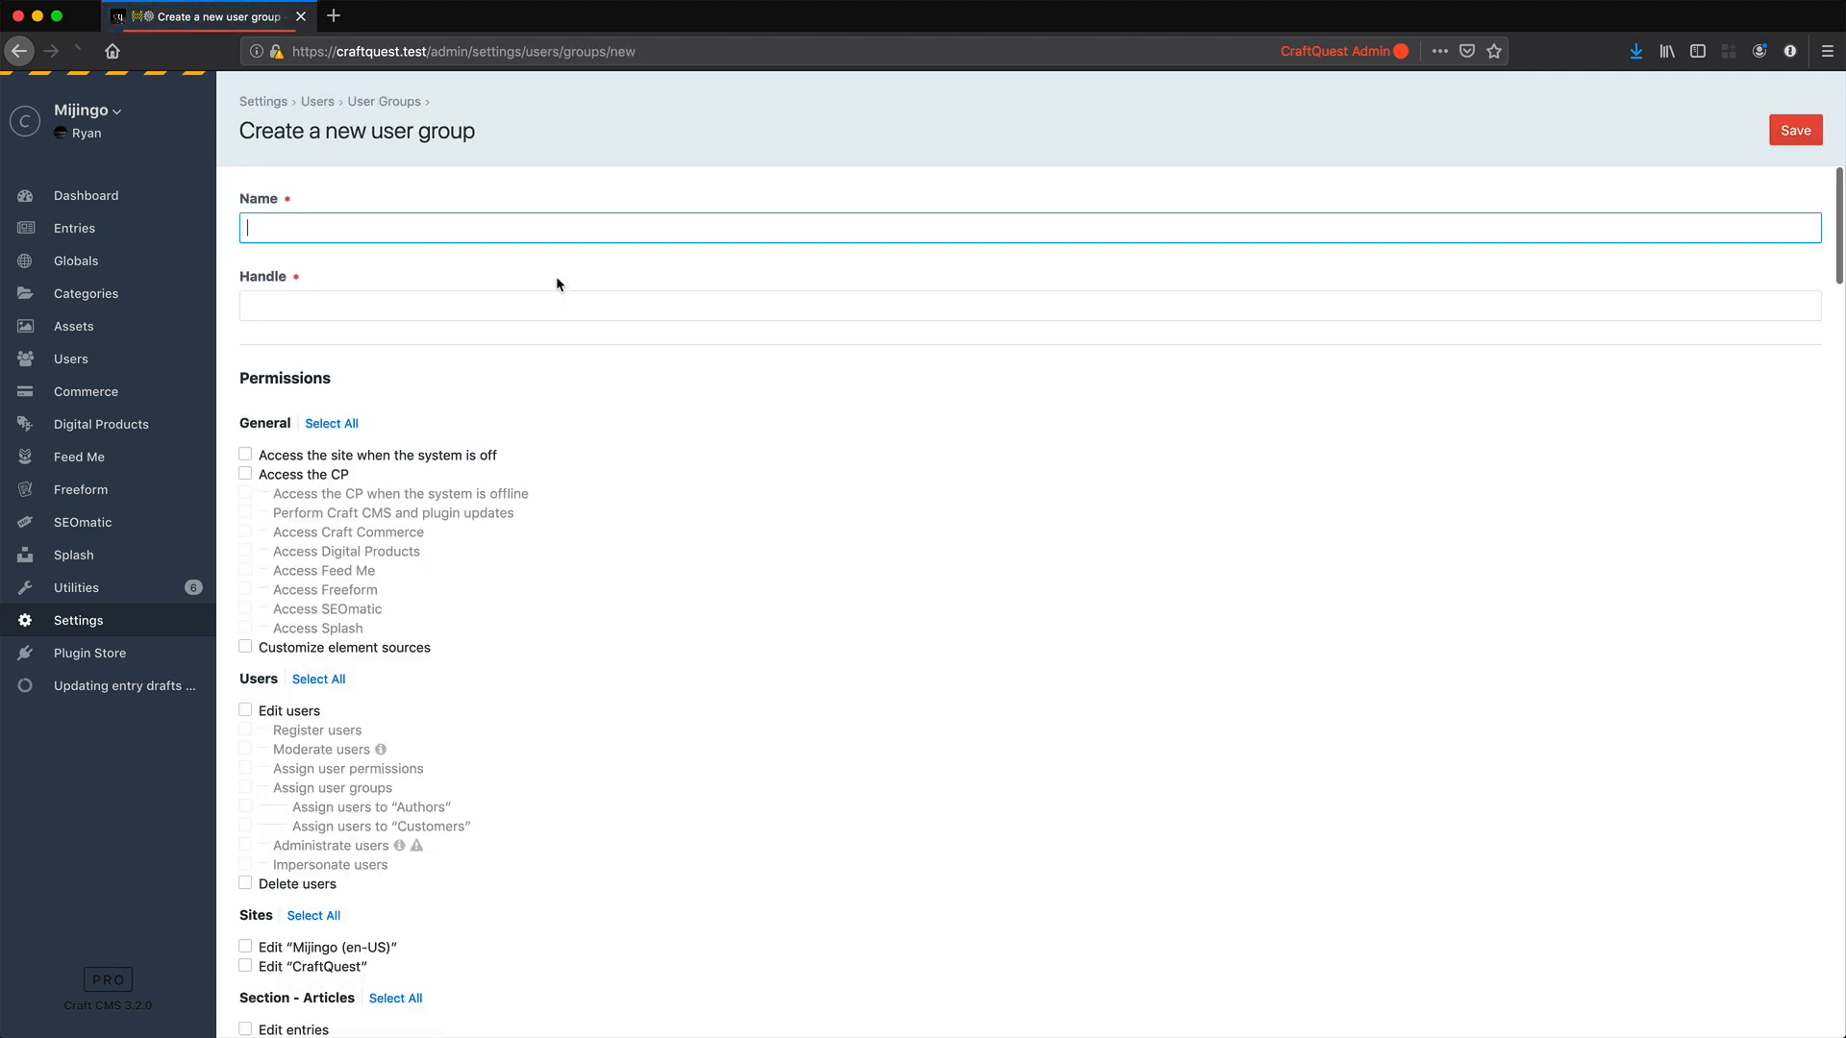
text(Customer Service)
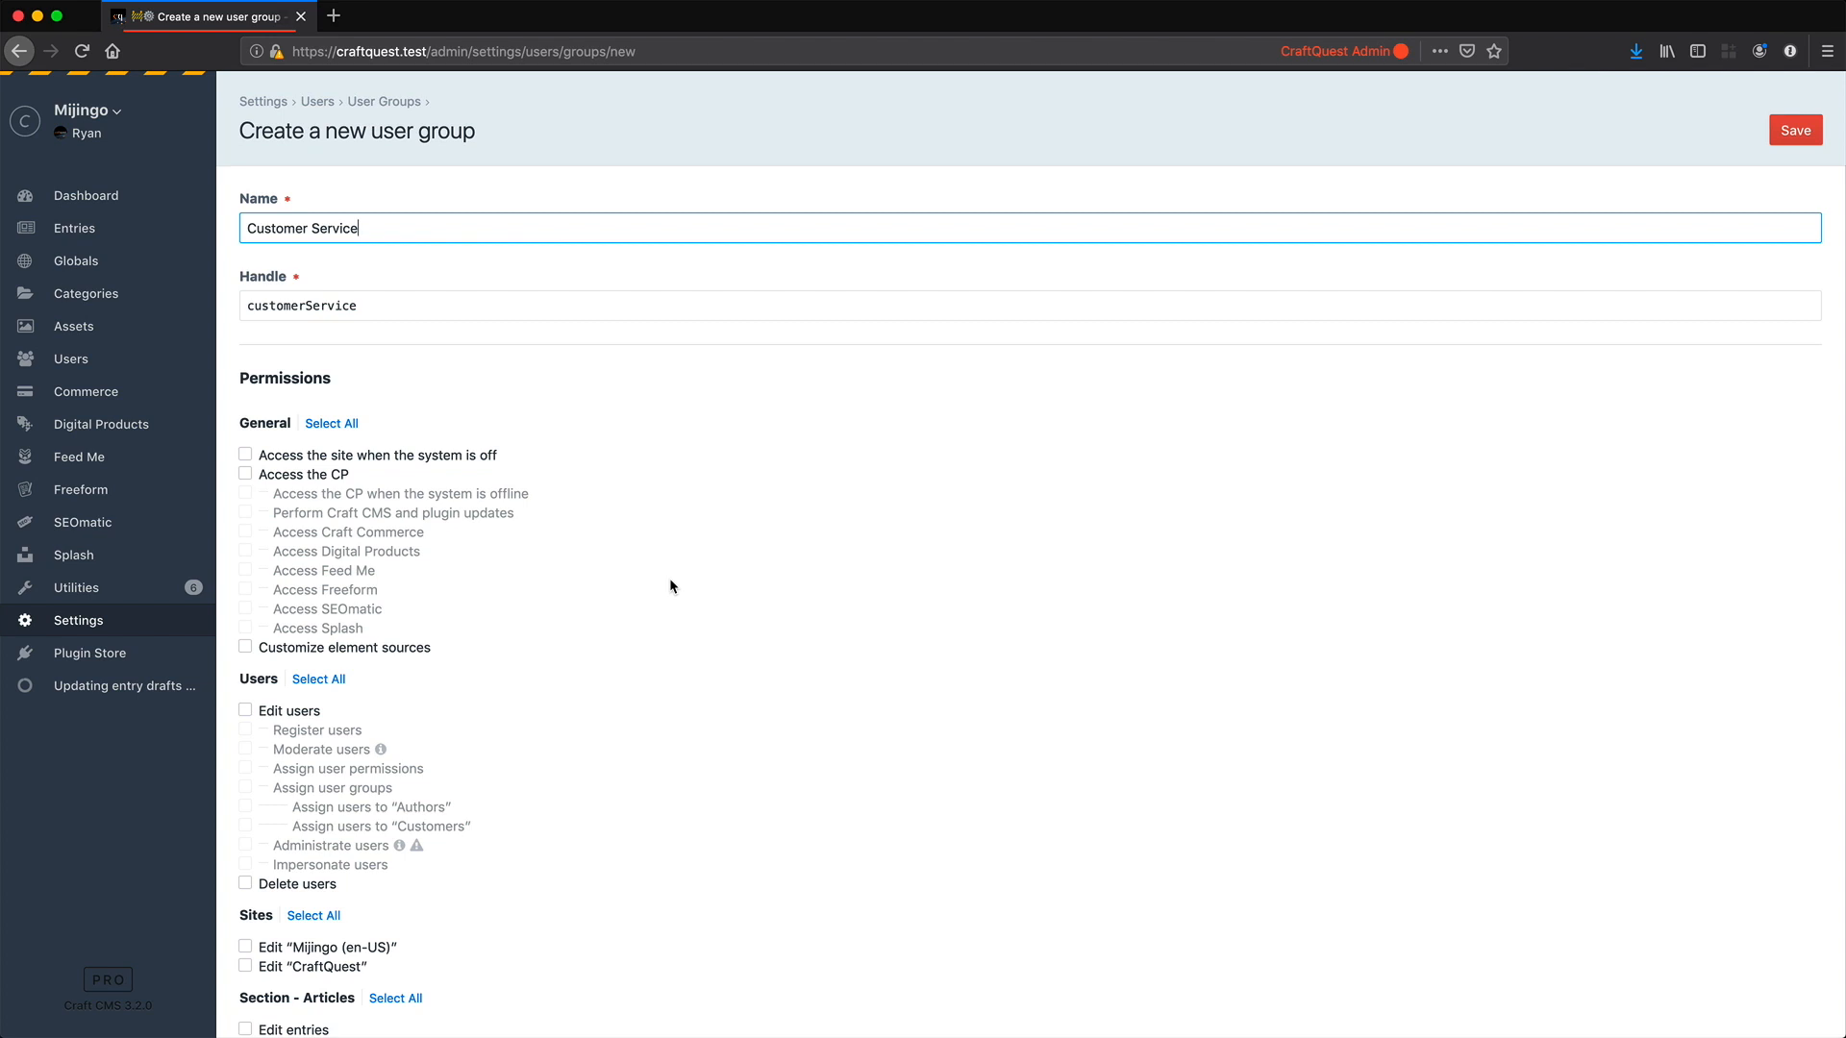
Step: Enable the Edit users, Administrate users and Impersonate users permissions for the new group and read the Administrate users explanation
scroll(613, 705, down, 3)
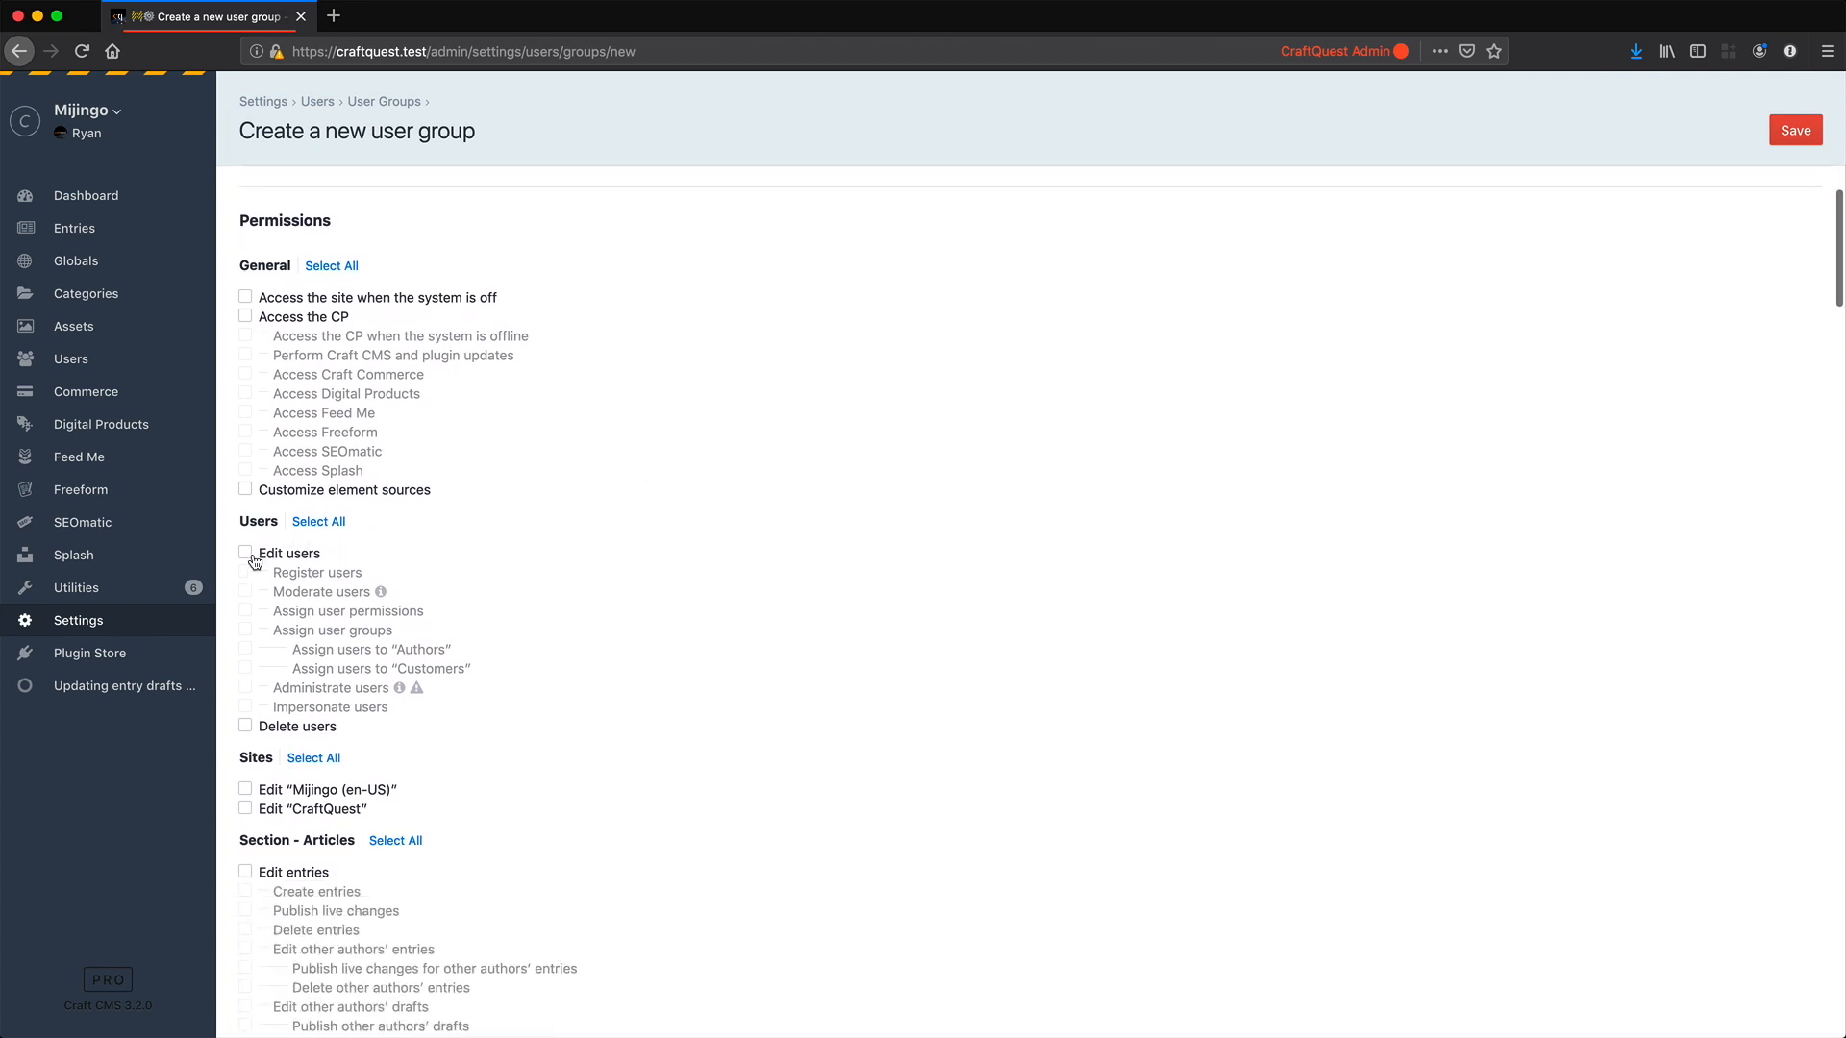
click(246, 553)
click(246, 687)
click(247, 707)
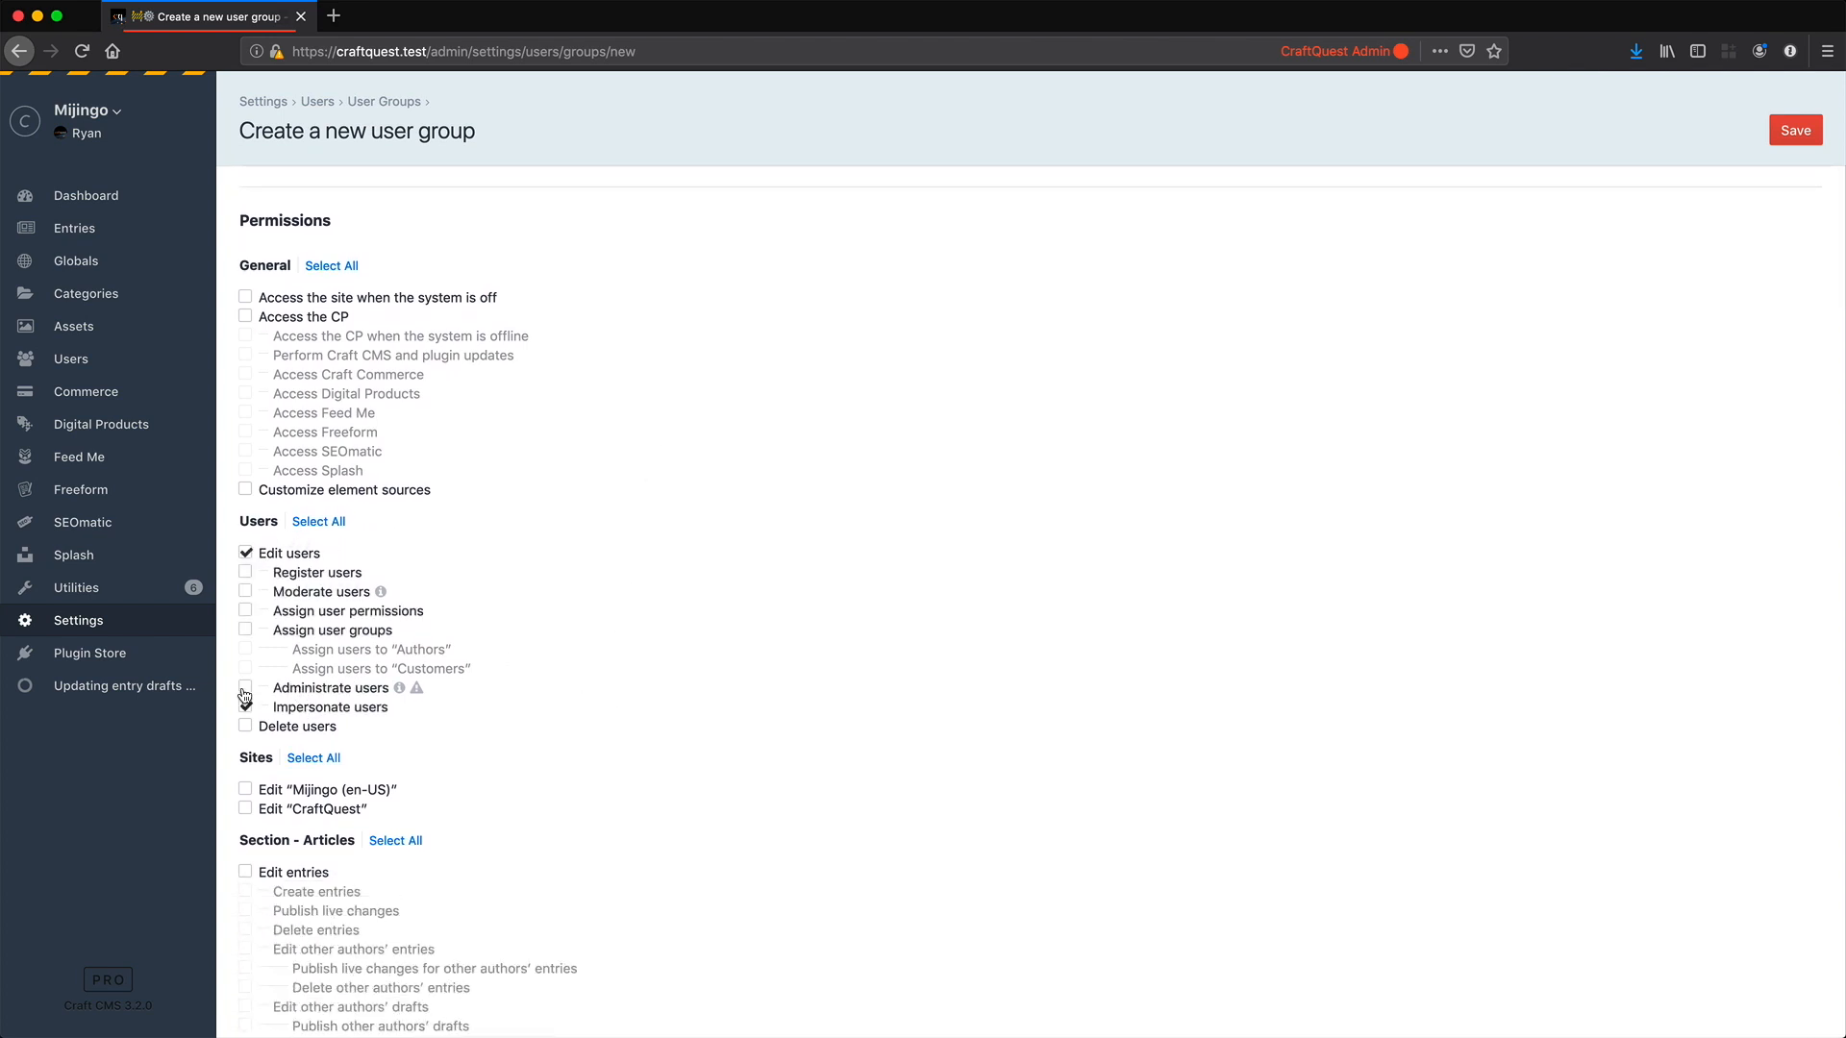
click(399, 689)
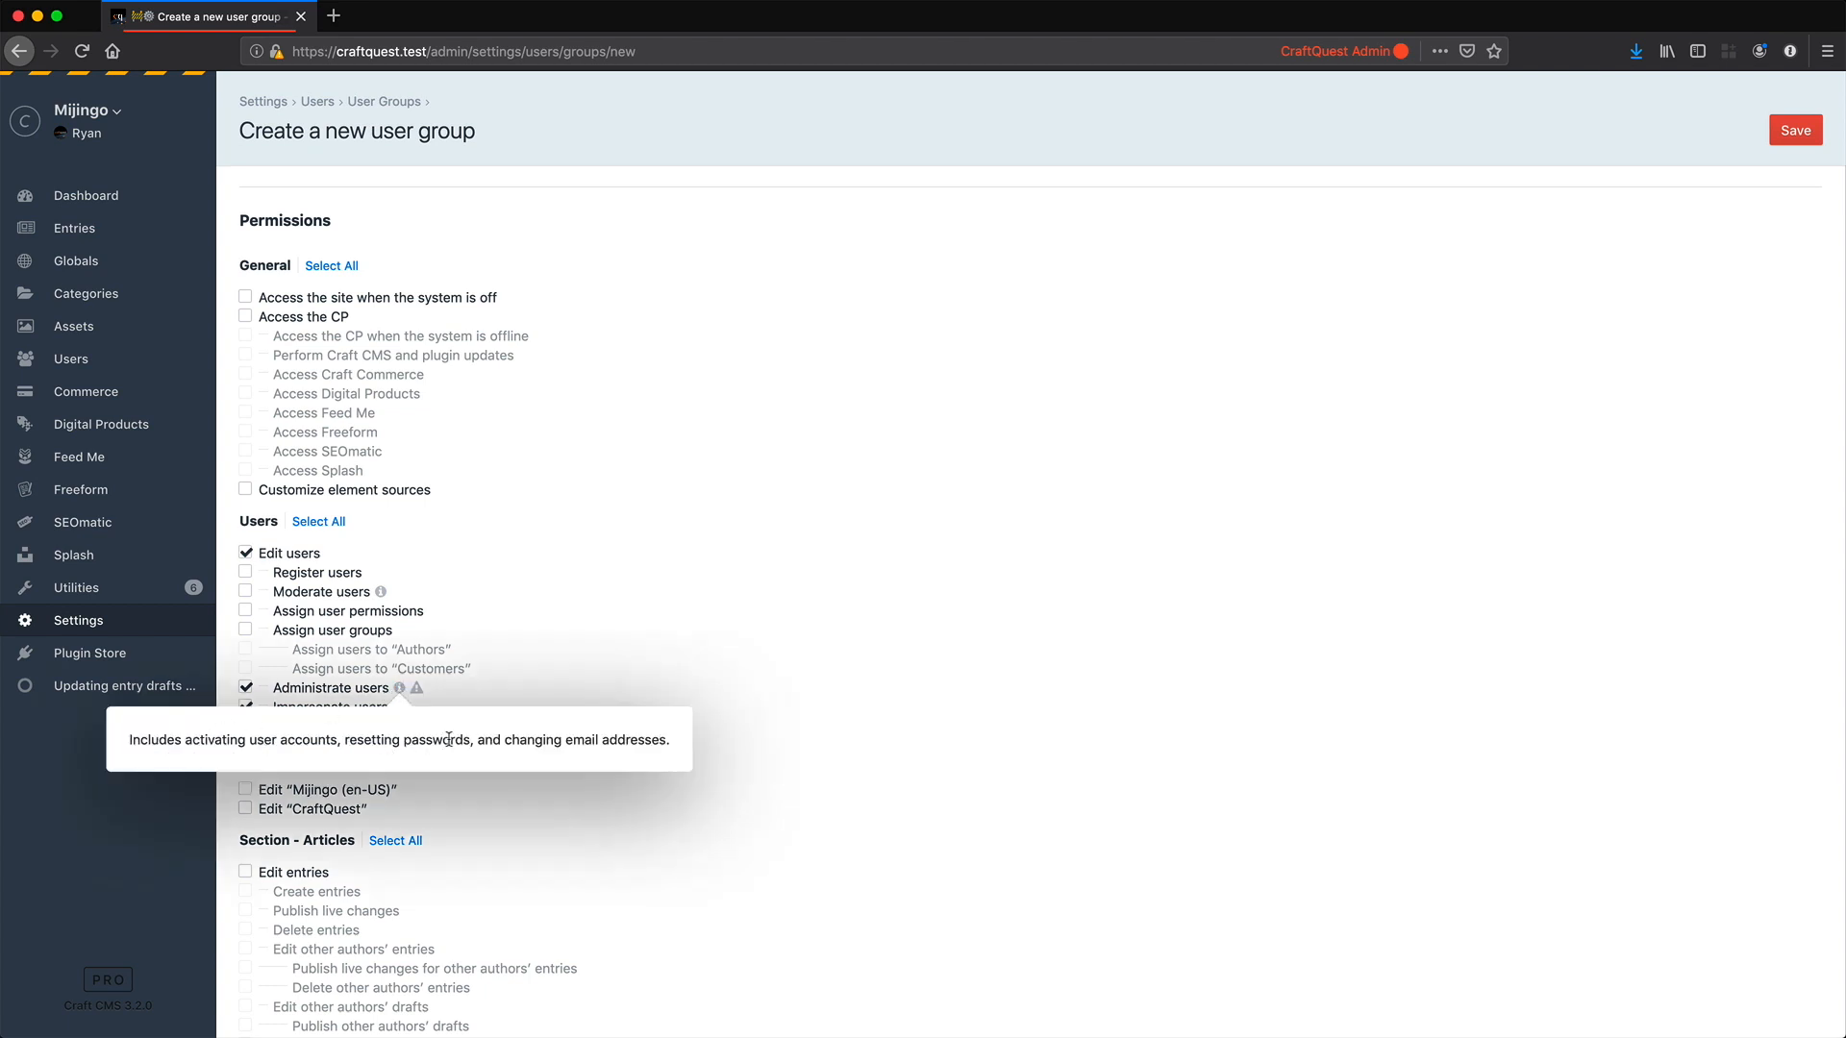
click(545, 680)
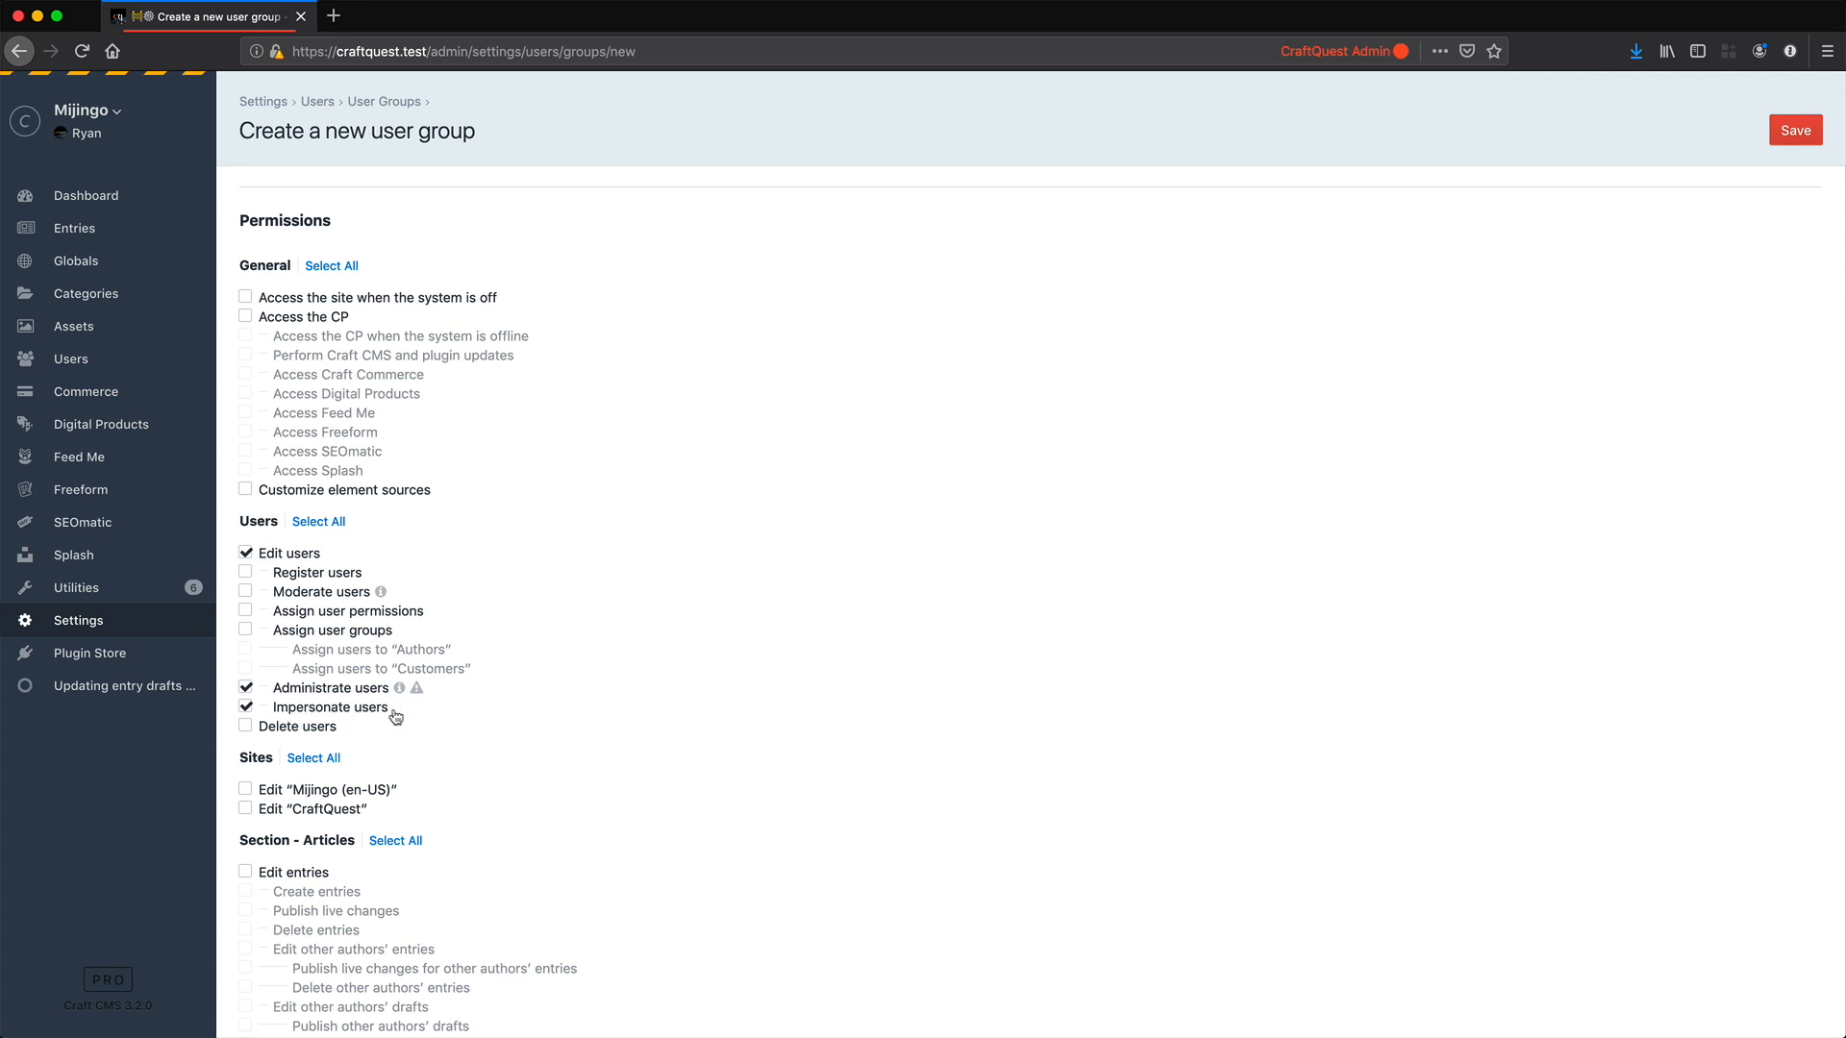
drag(419, 713, 275, 708)
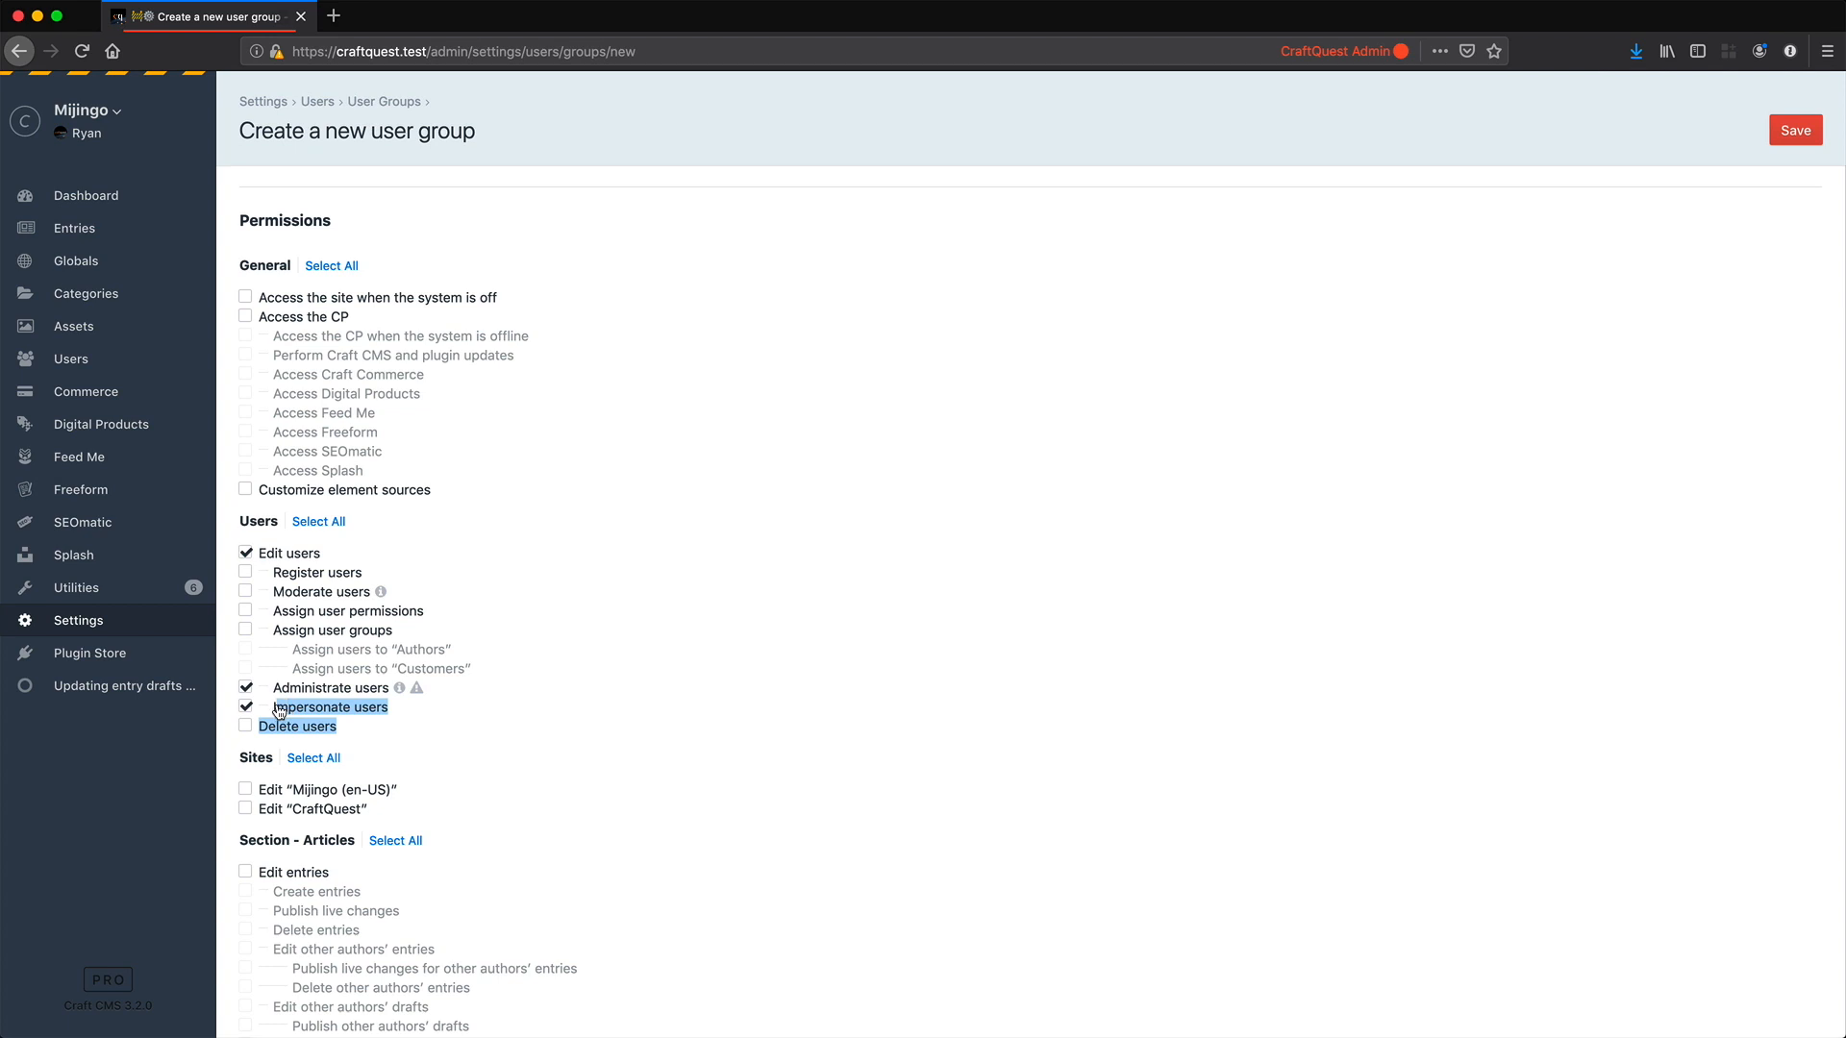
click(401, 705)
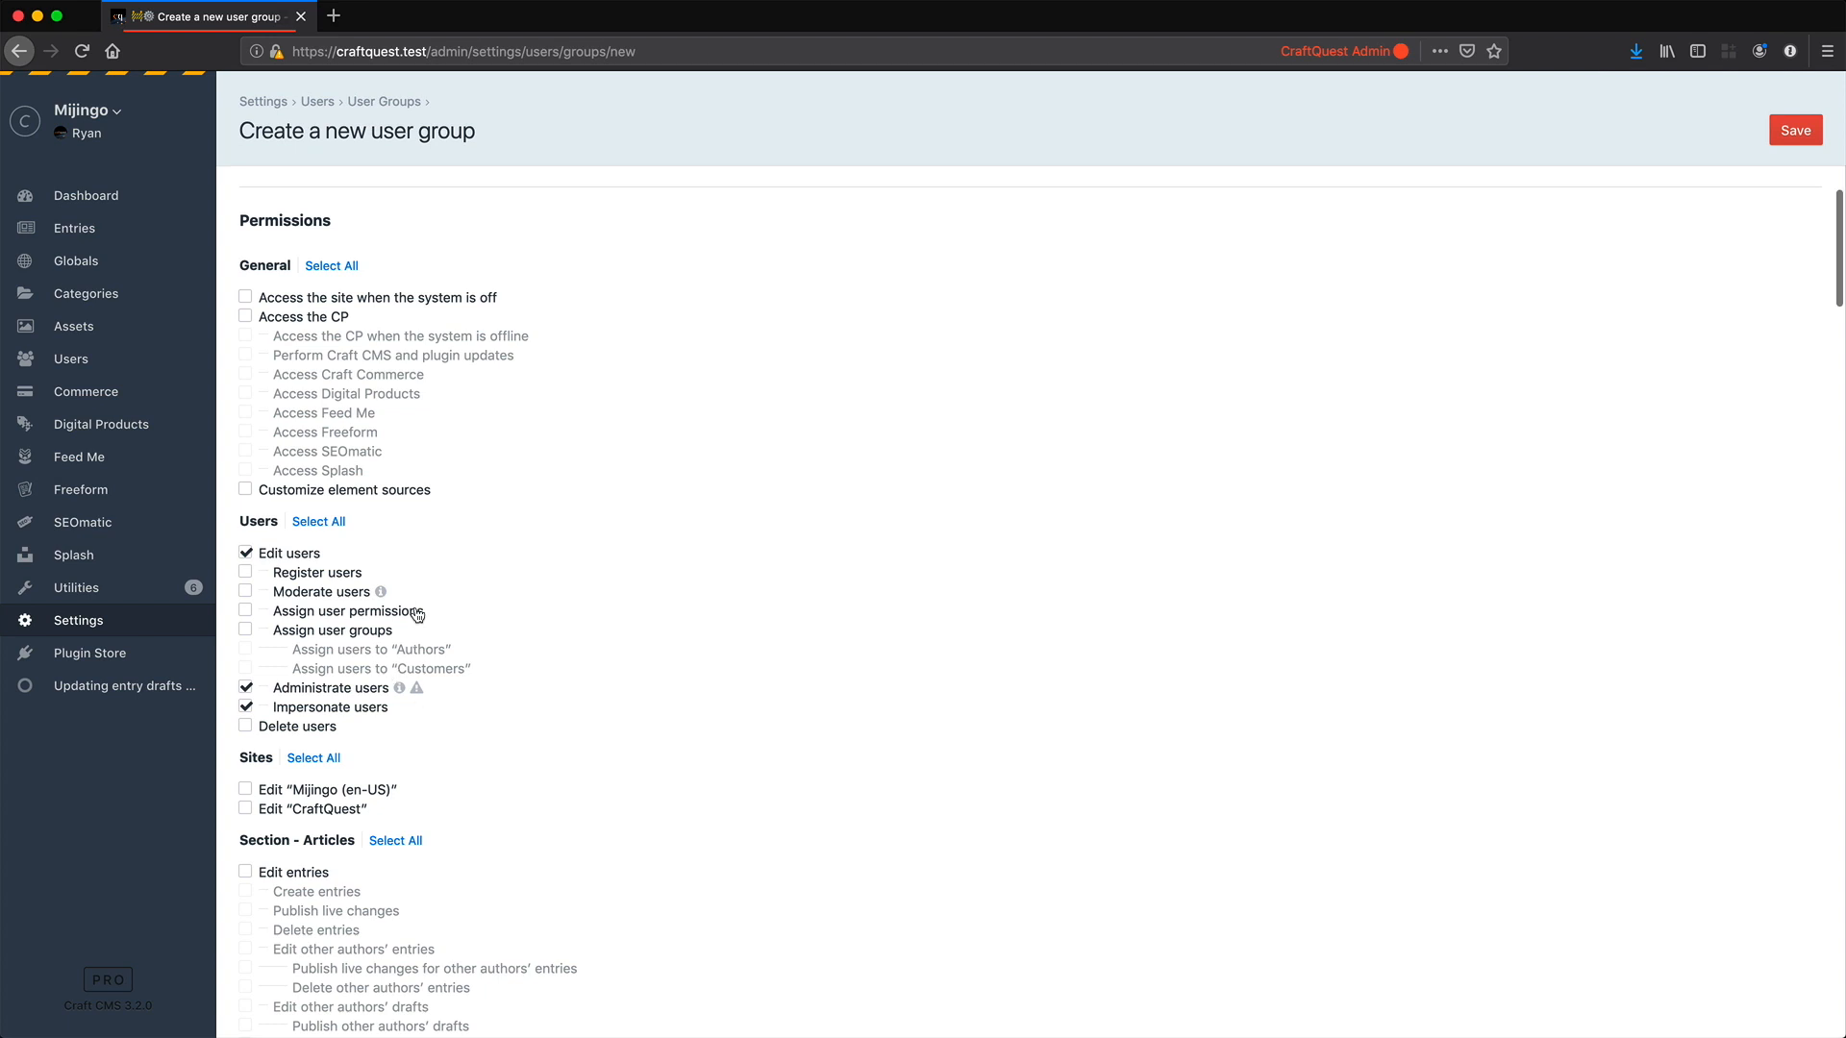
Step: Open a user's account from the users list and look at the account actions available for it
click(79, 362)
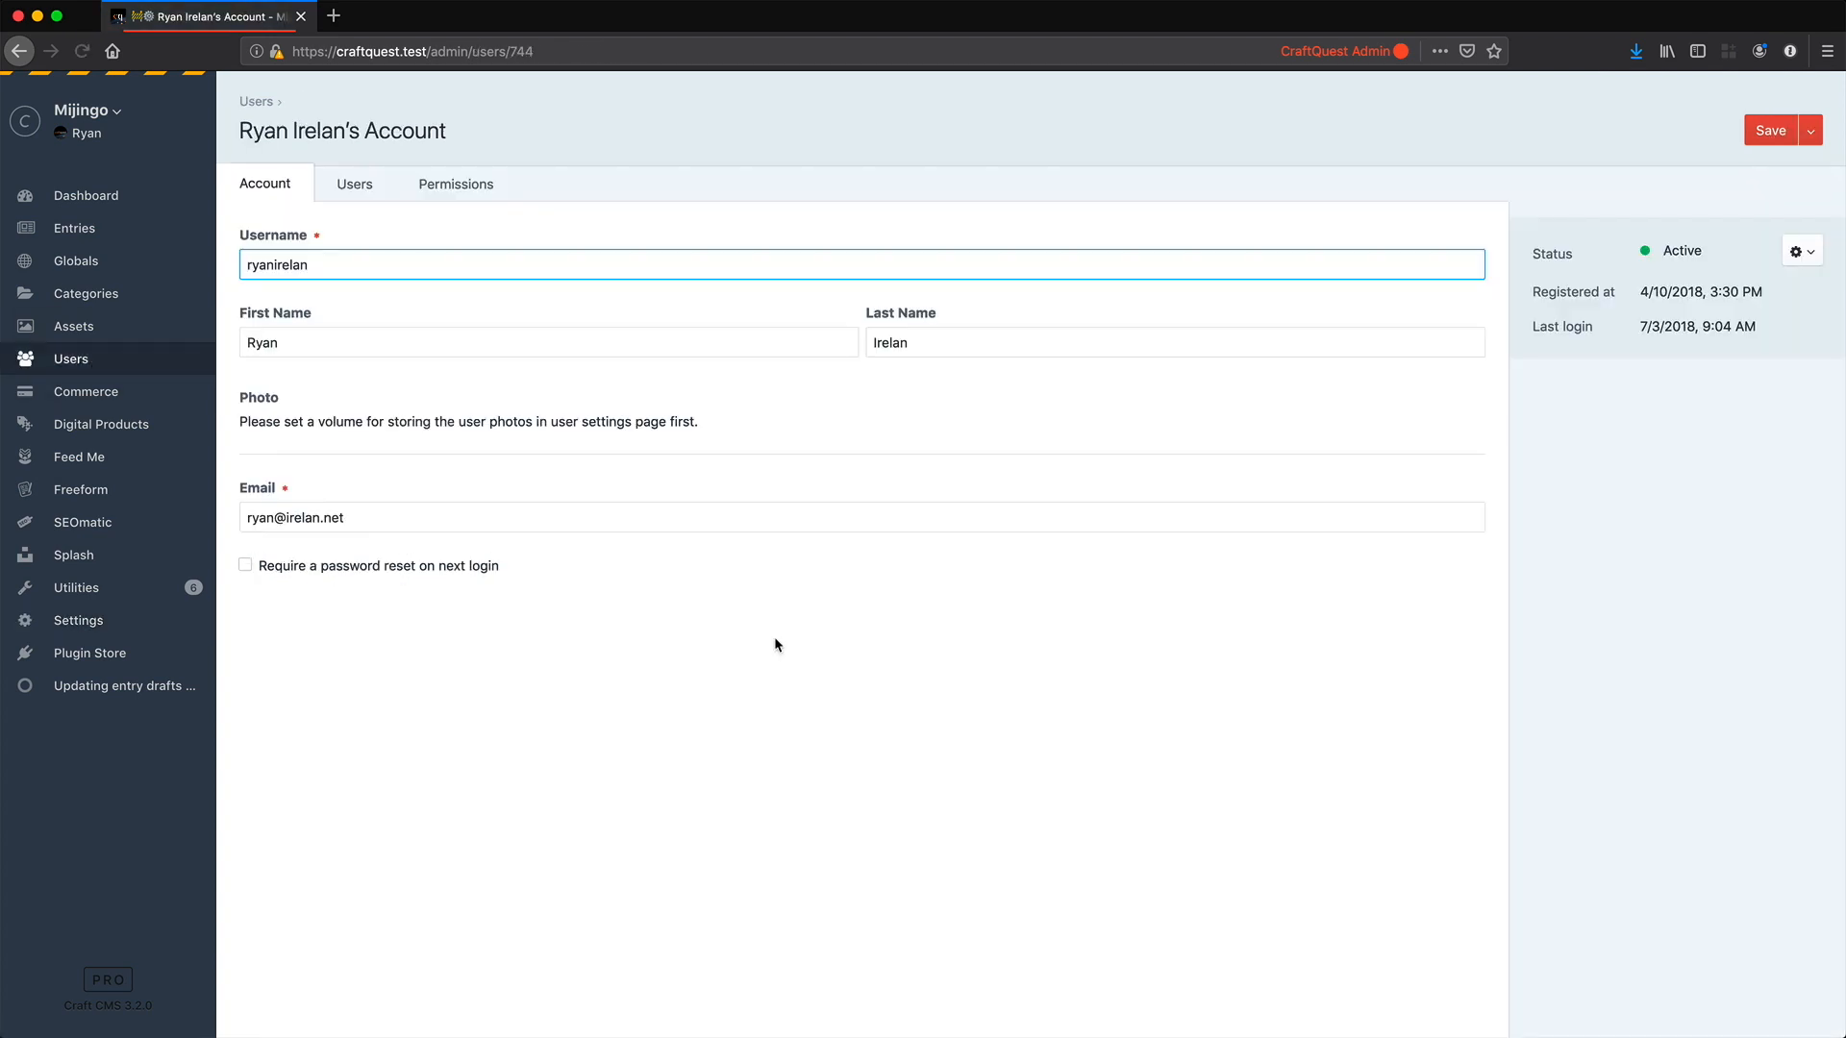
click(1804, 253)
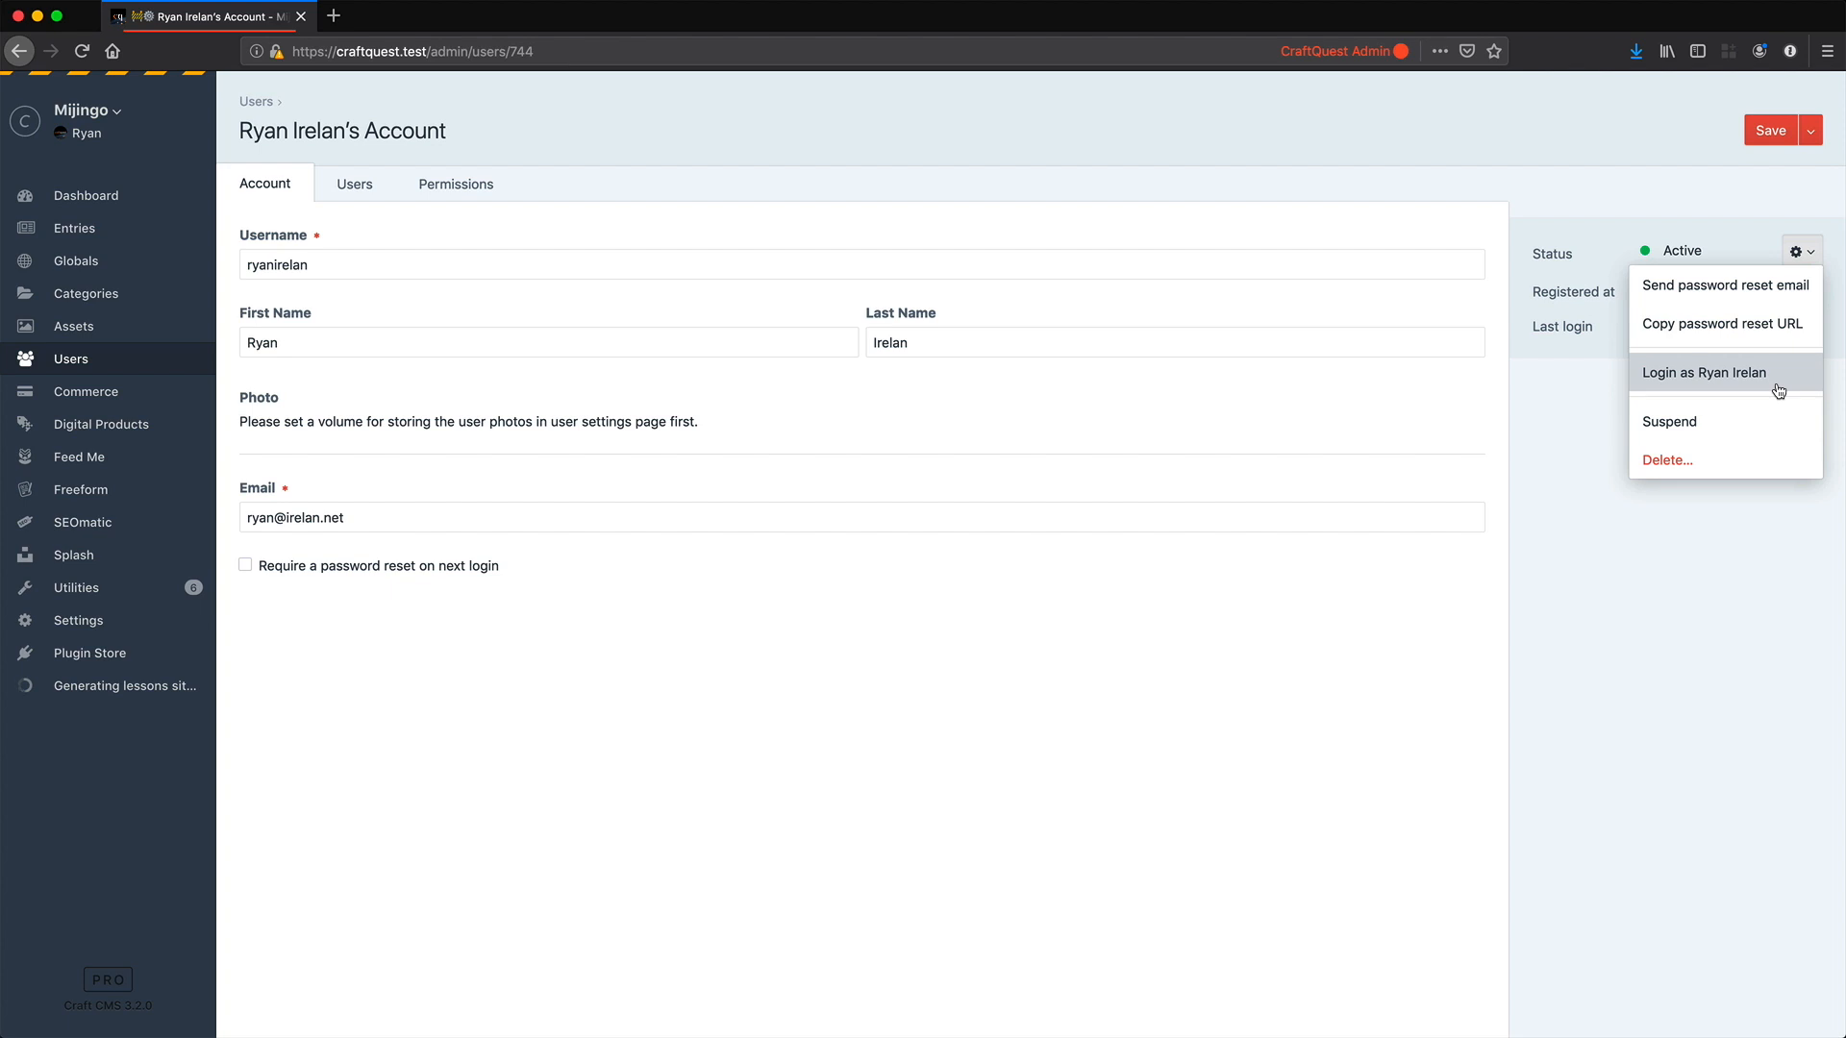
click(1172, 579)
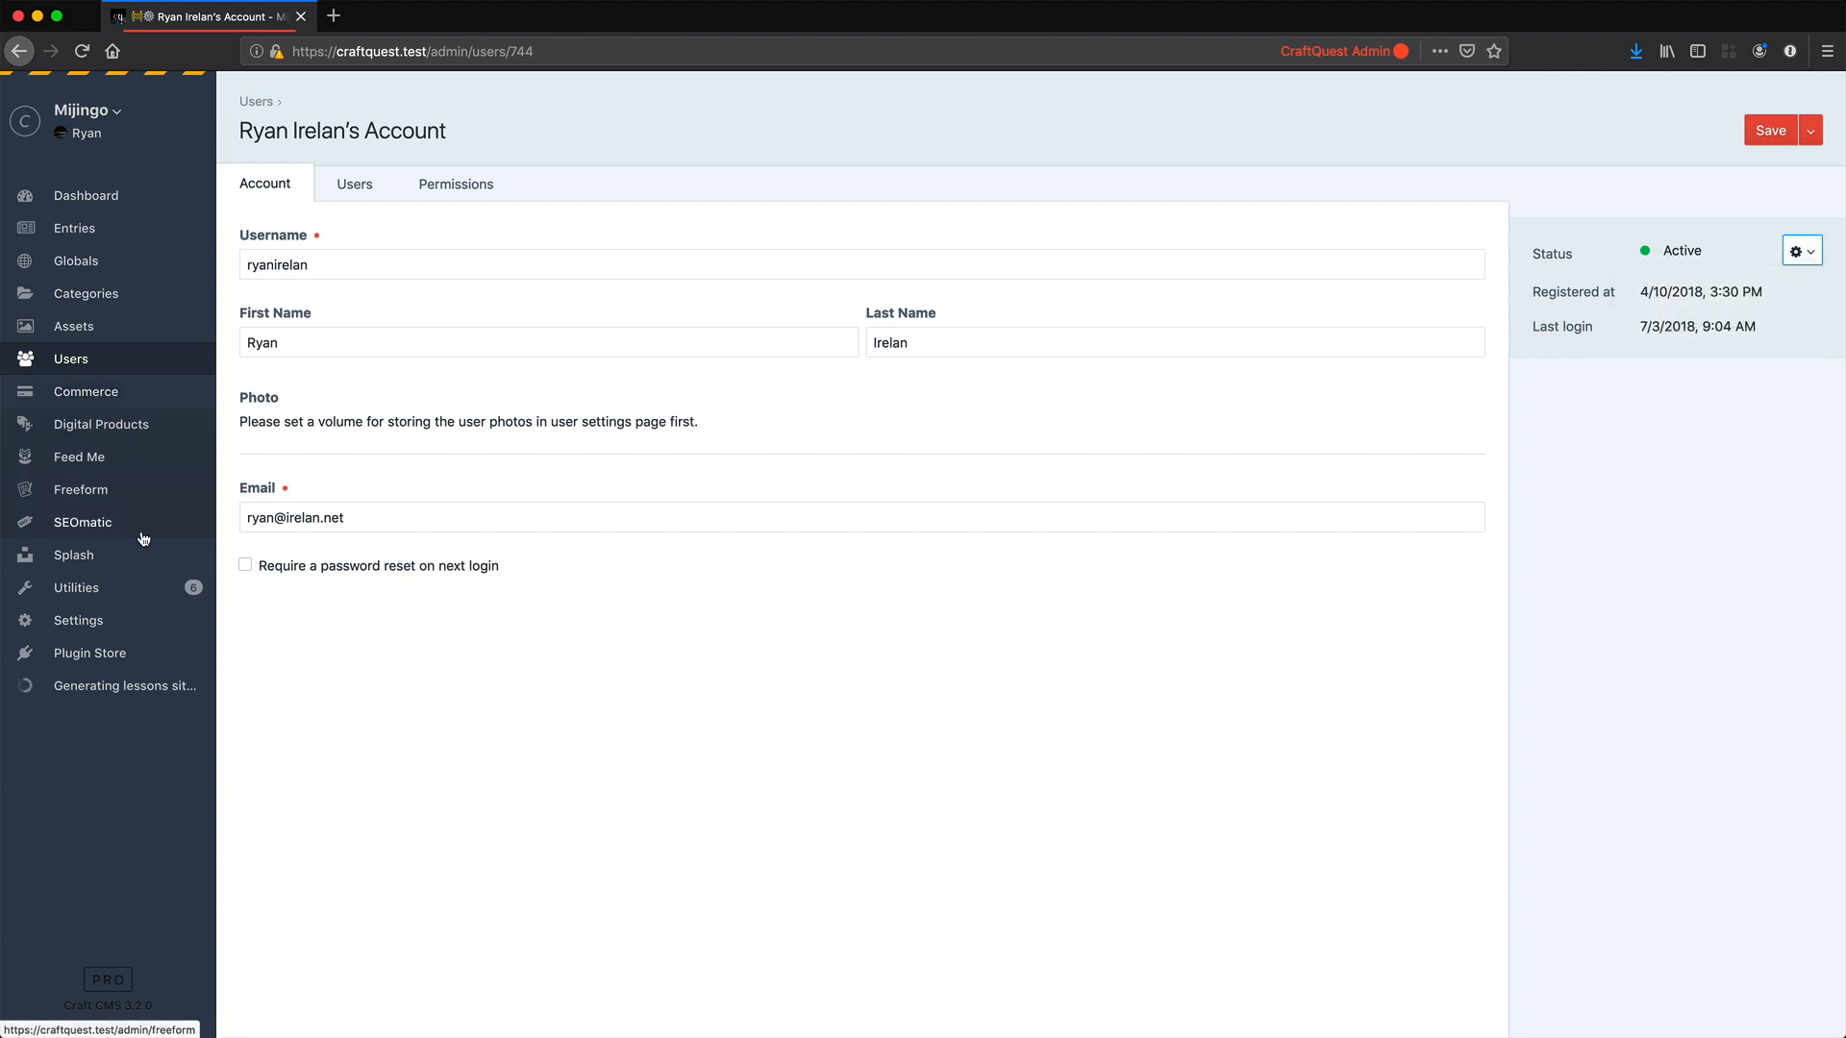
Step: Return to the user settings and start a new user group named Customer Service
click(117, 623)
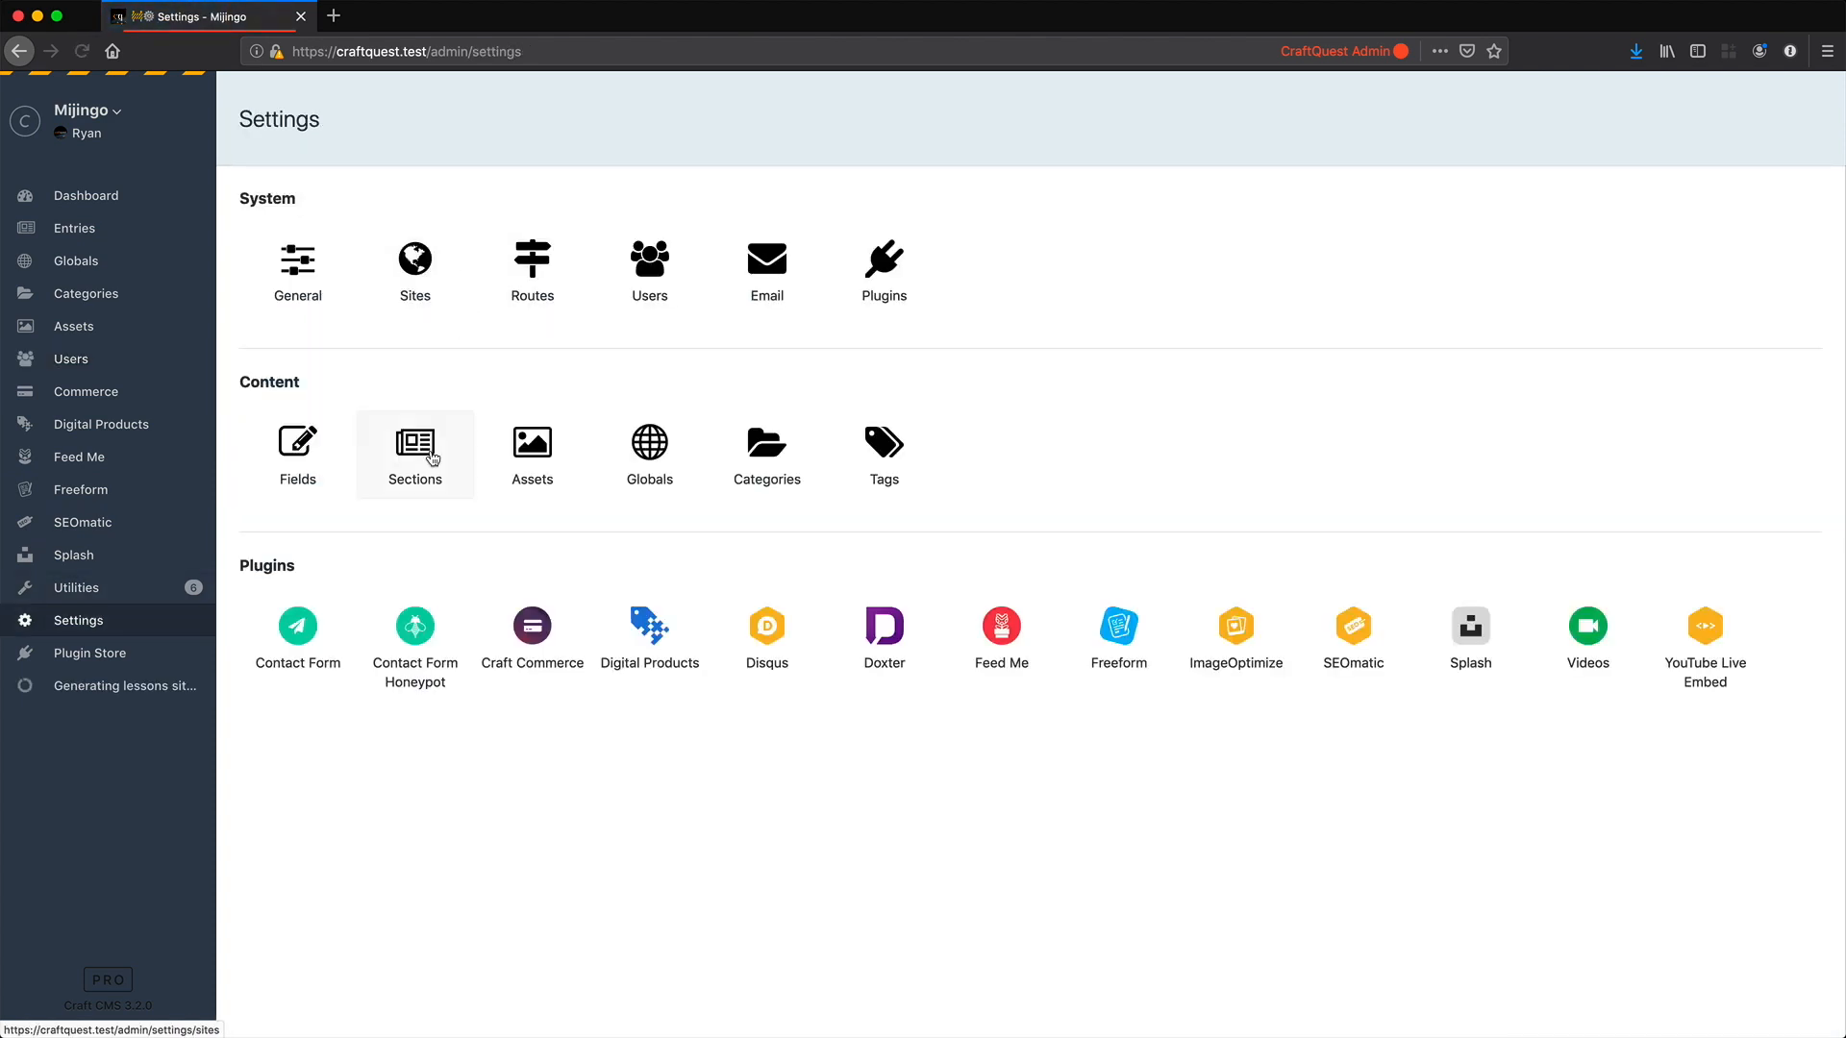
click(634, 302)
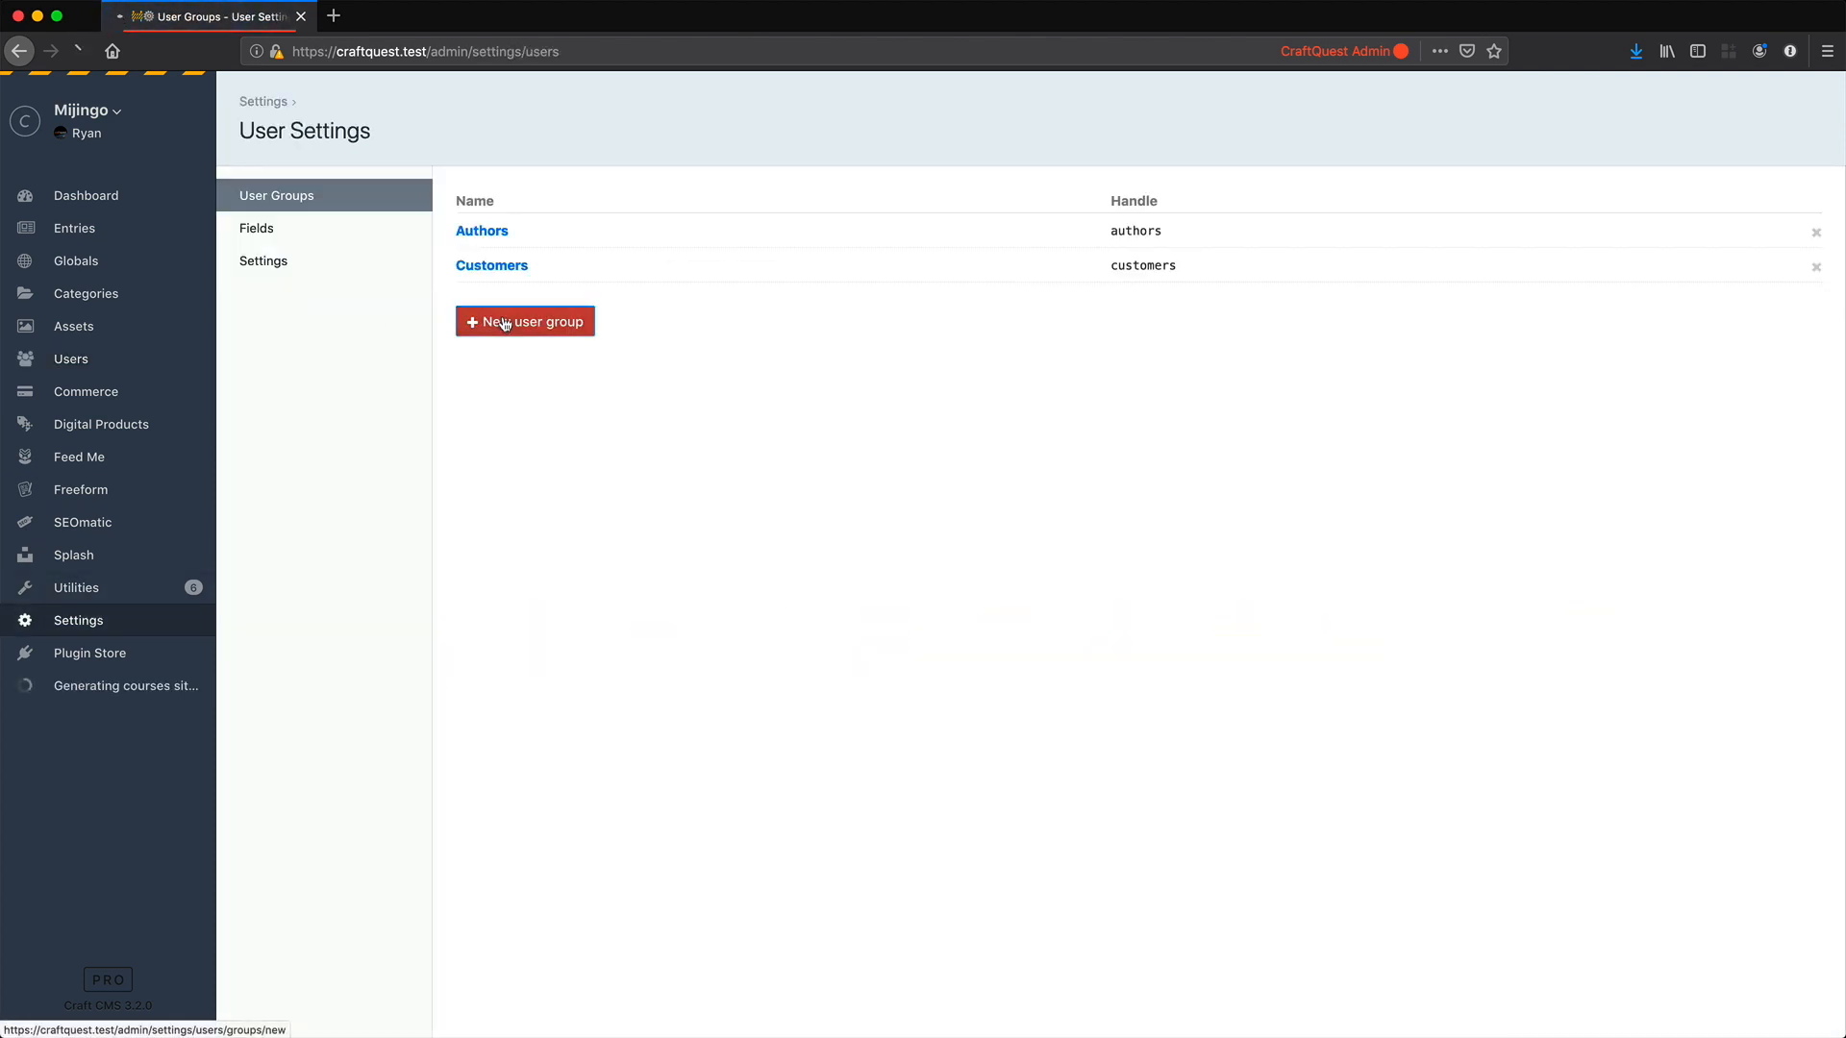
click(501, 319)
text(Custom)
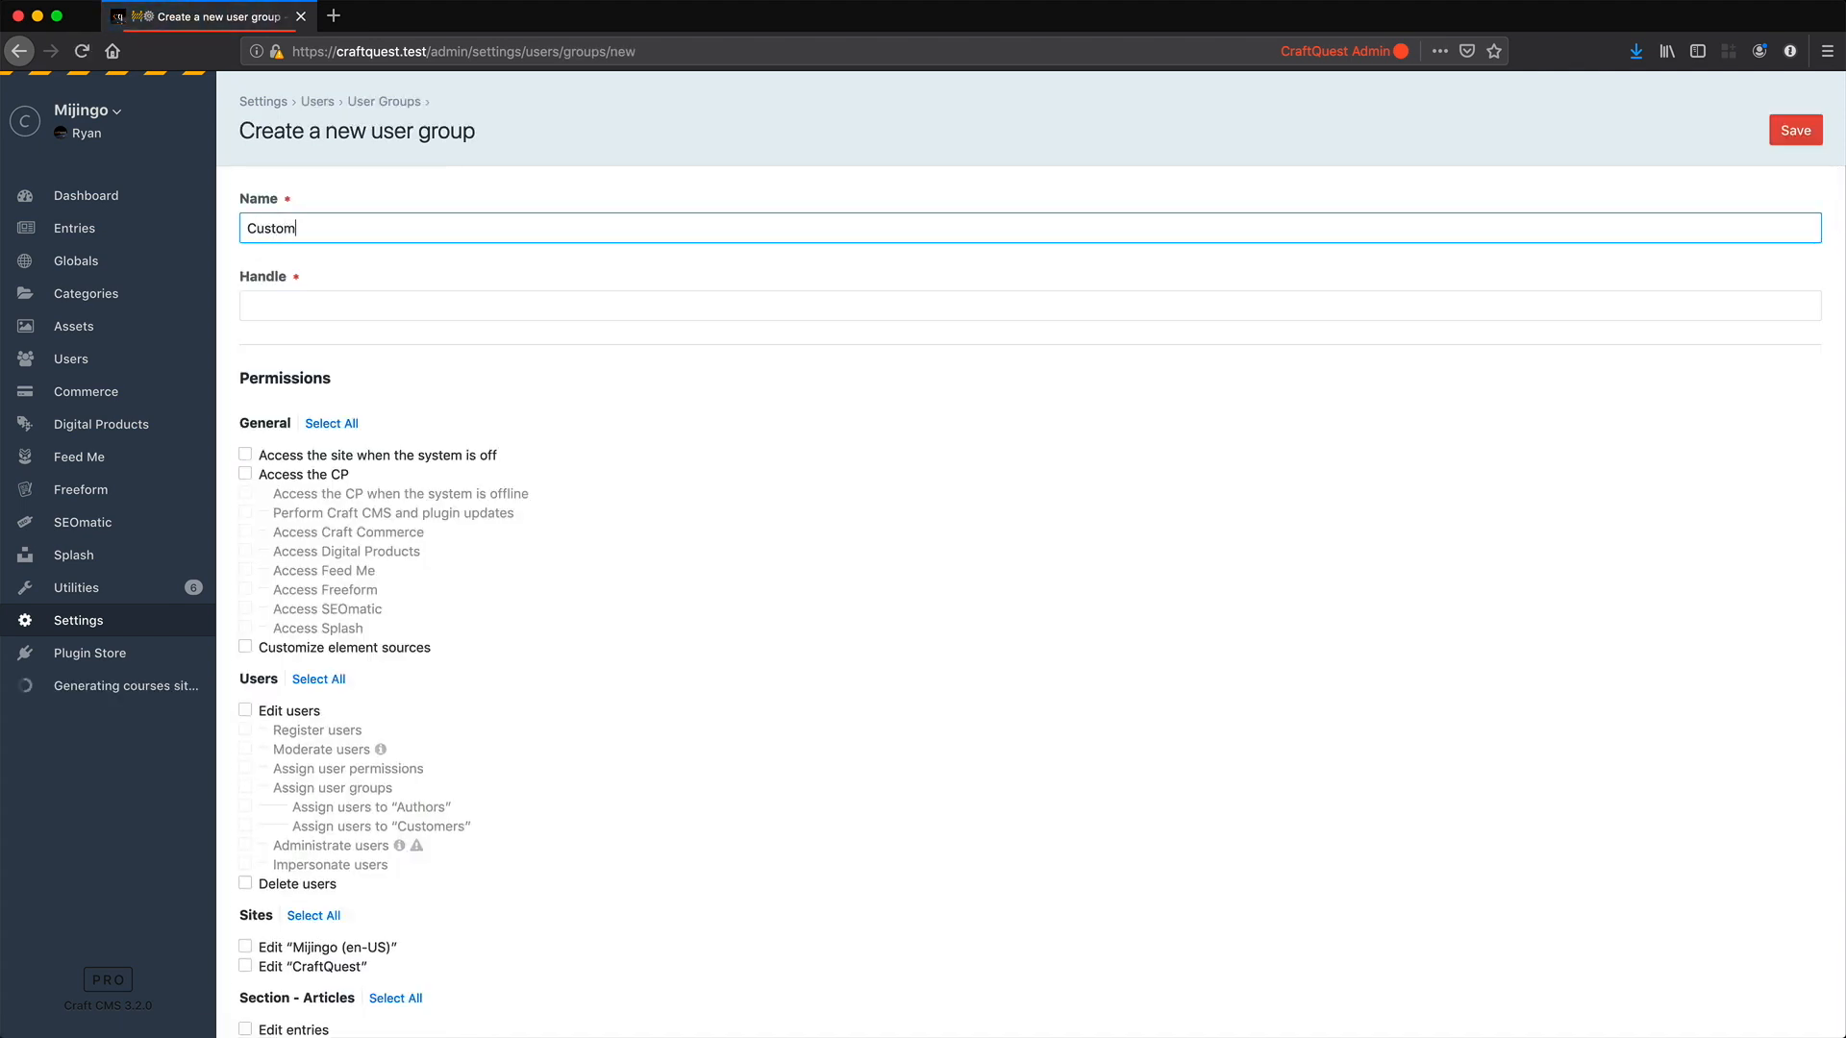
text(er Service)
Step: Grant the group Edit users, Administrate users, Impersonate users, Moderate users and Access the CP permissions
scroll(288, 539, down, 3)
click(246, 521)
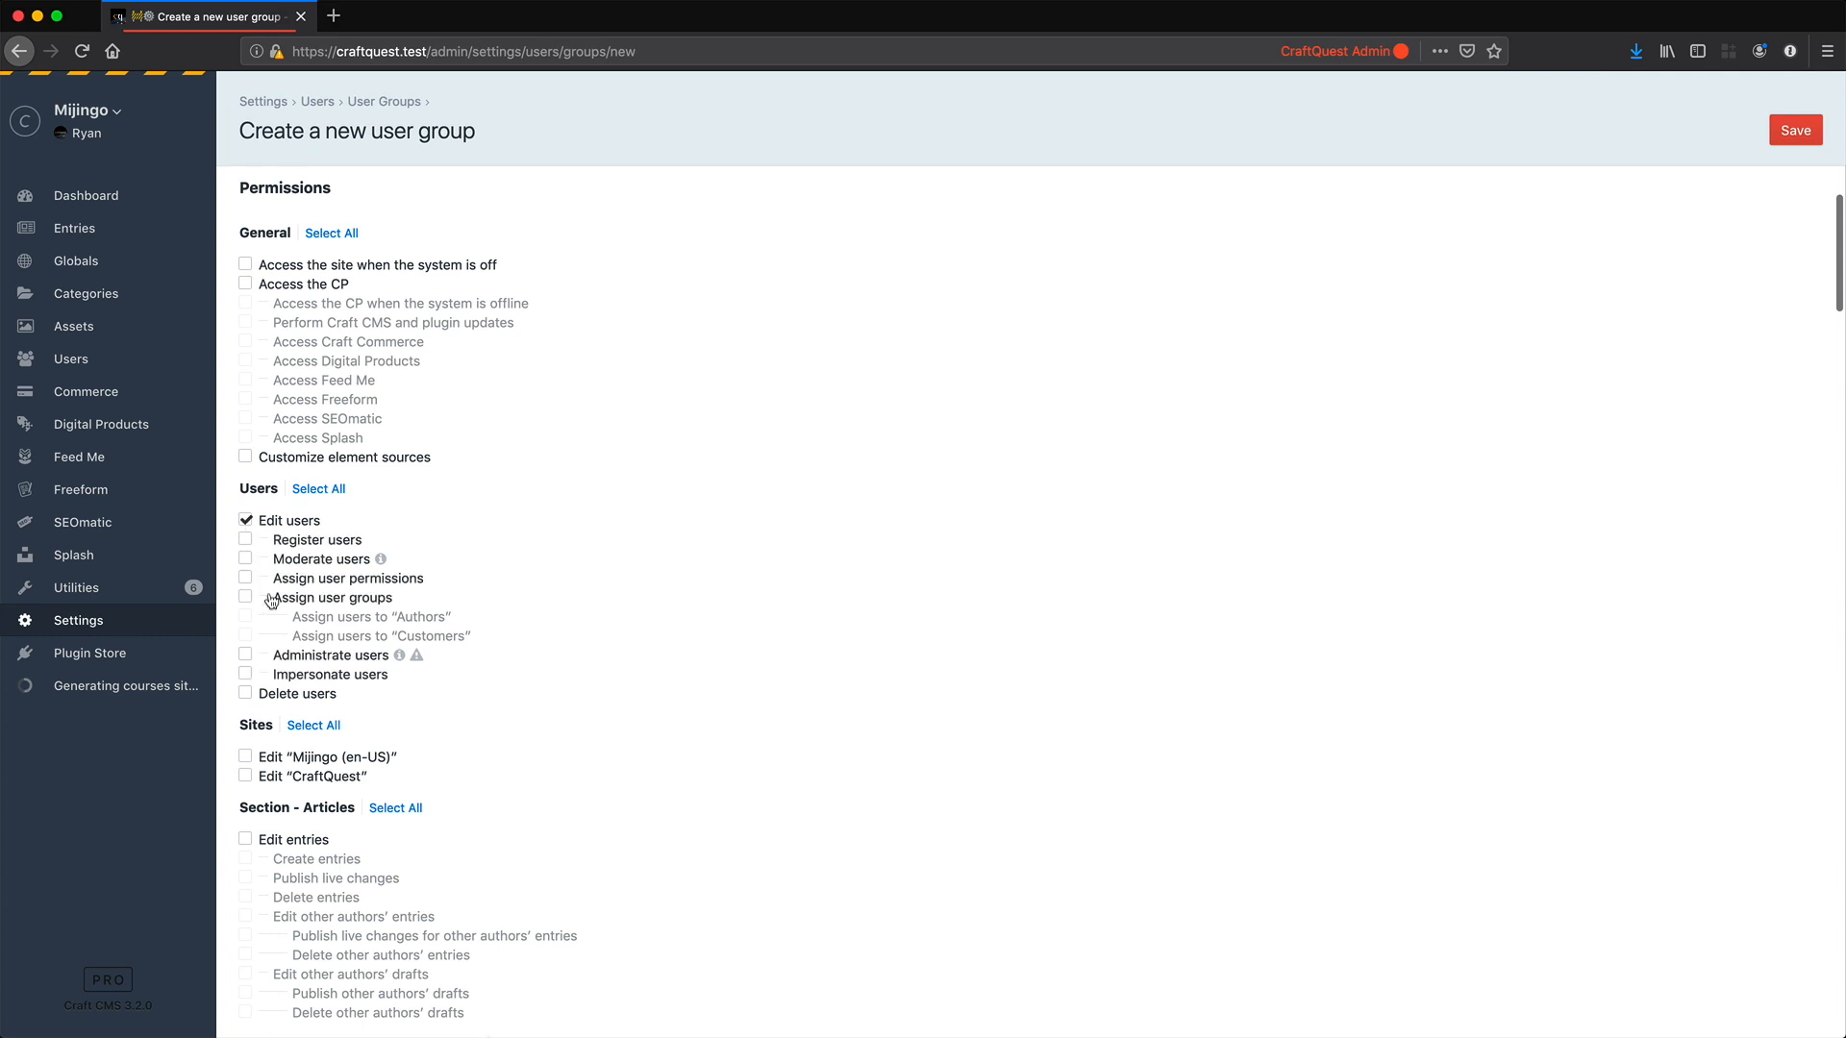
click(246, 655)
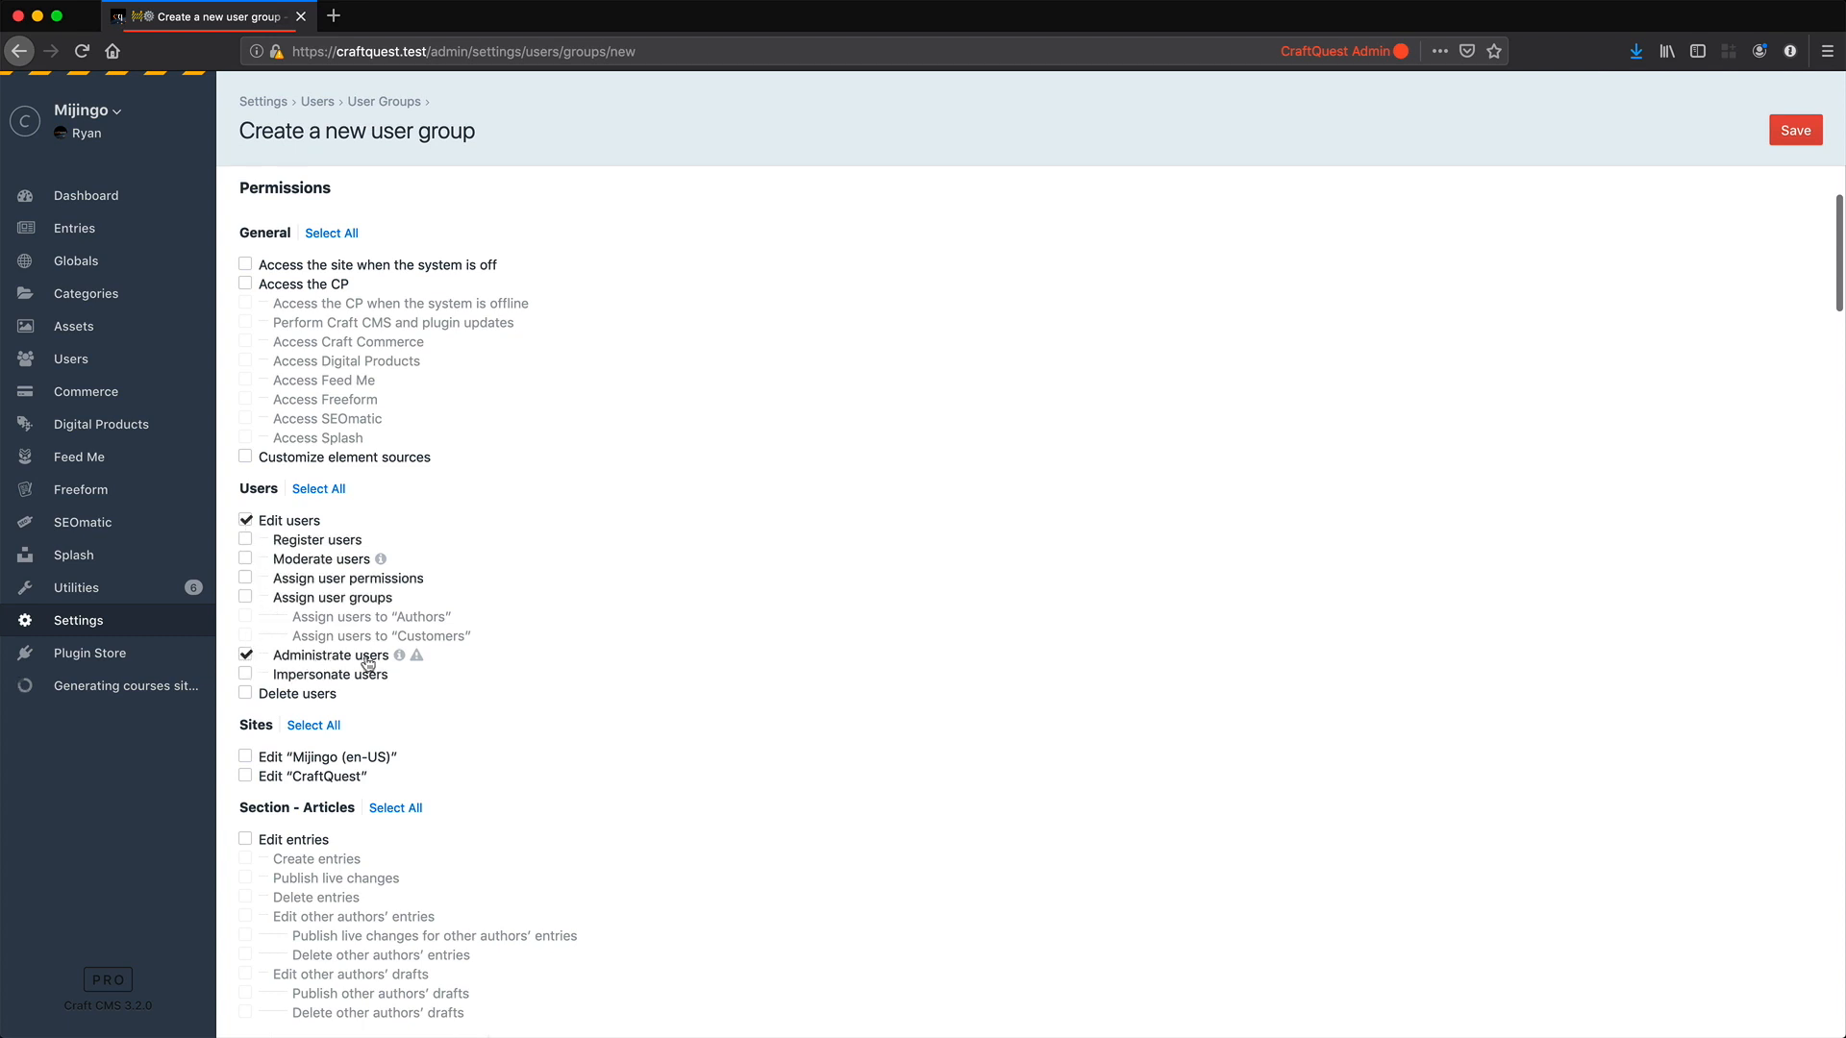
click(246, 675)
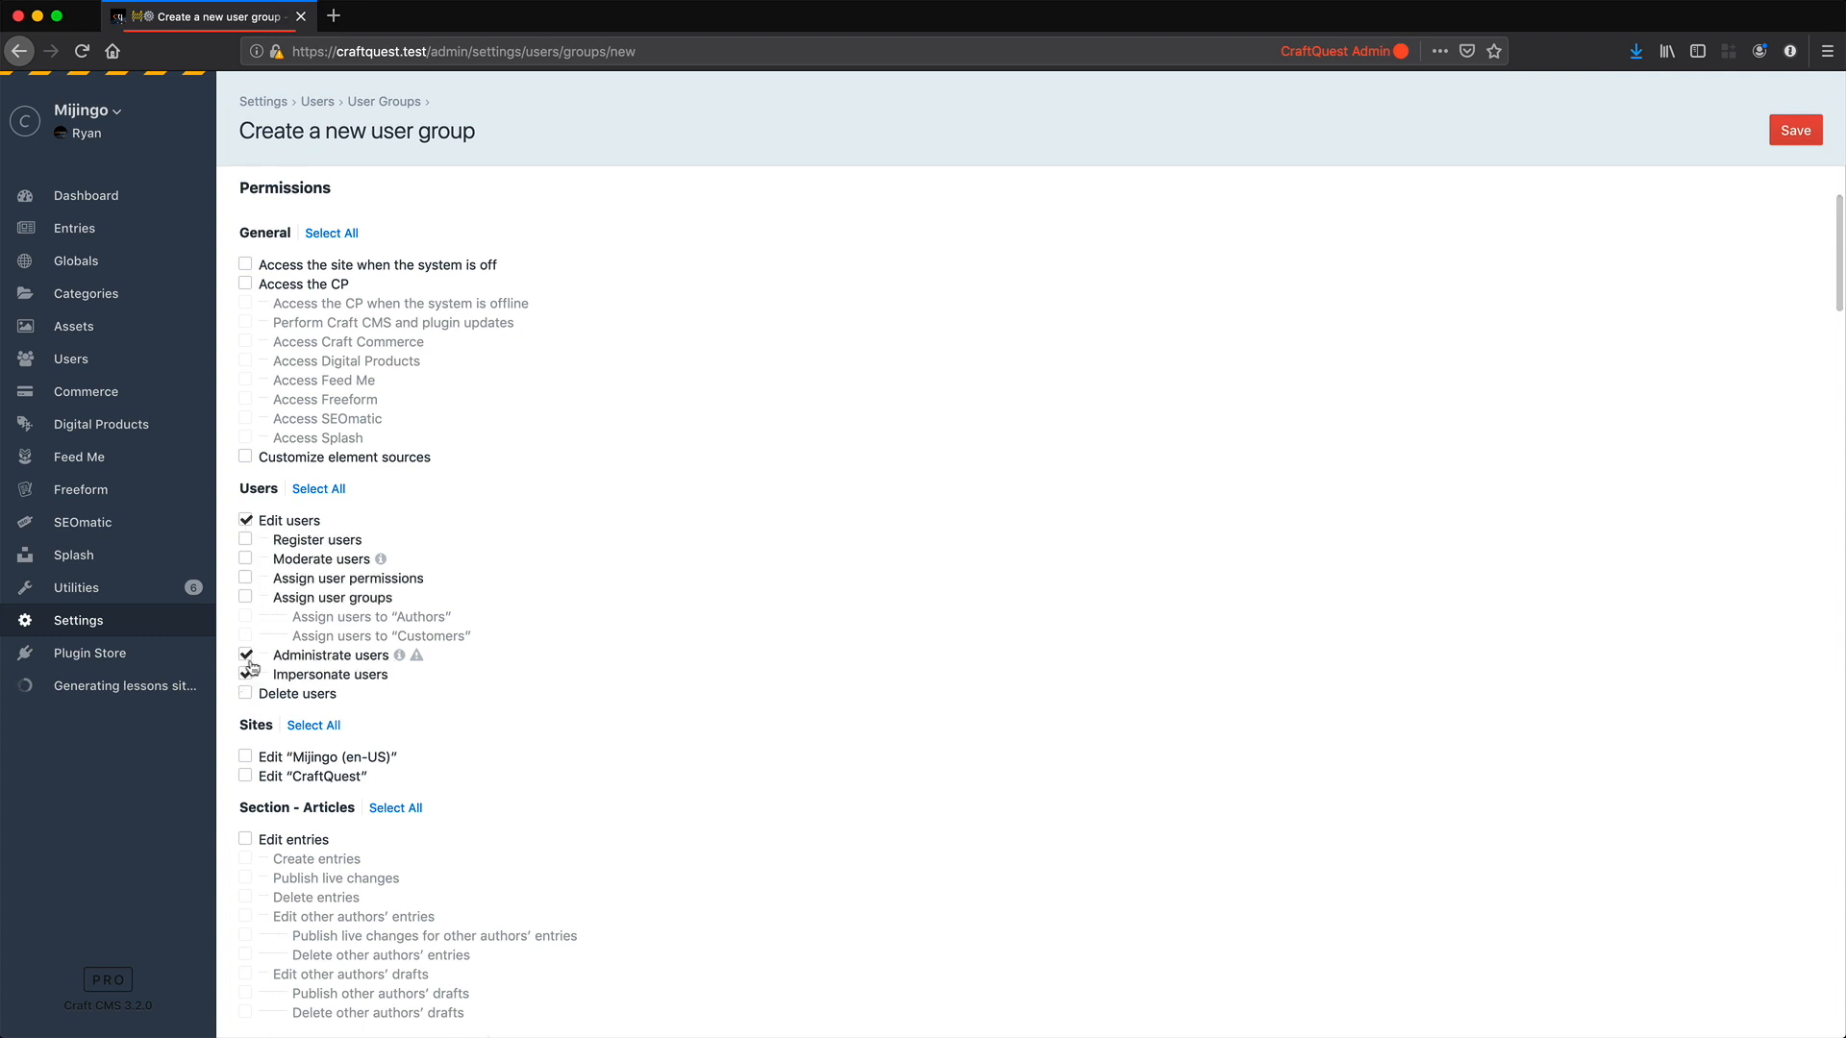
click(247, 559)
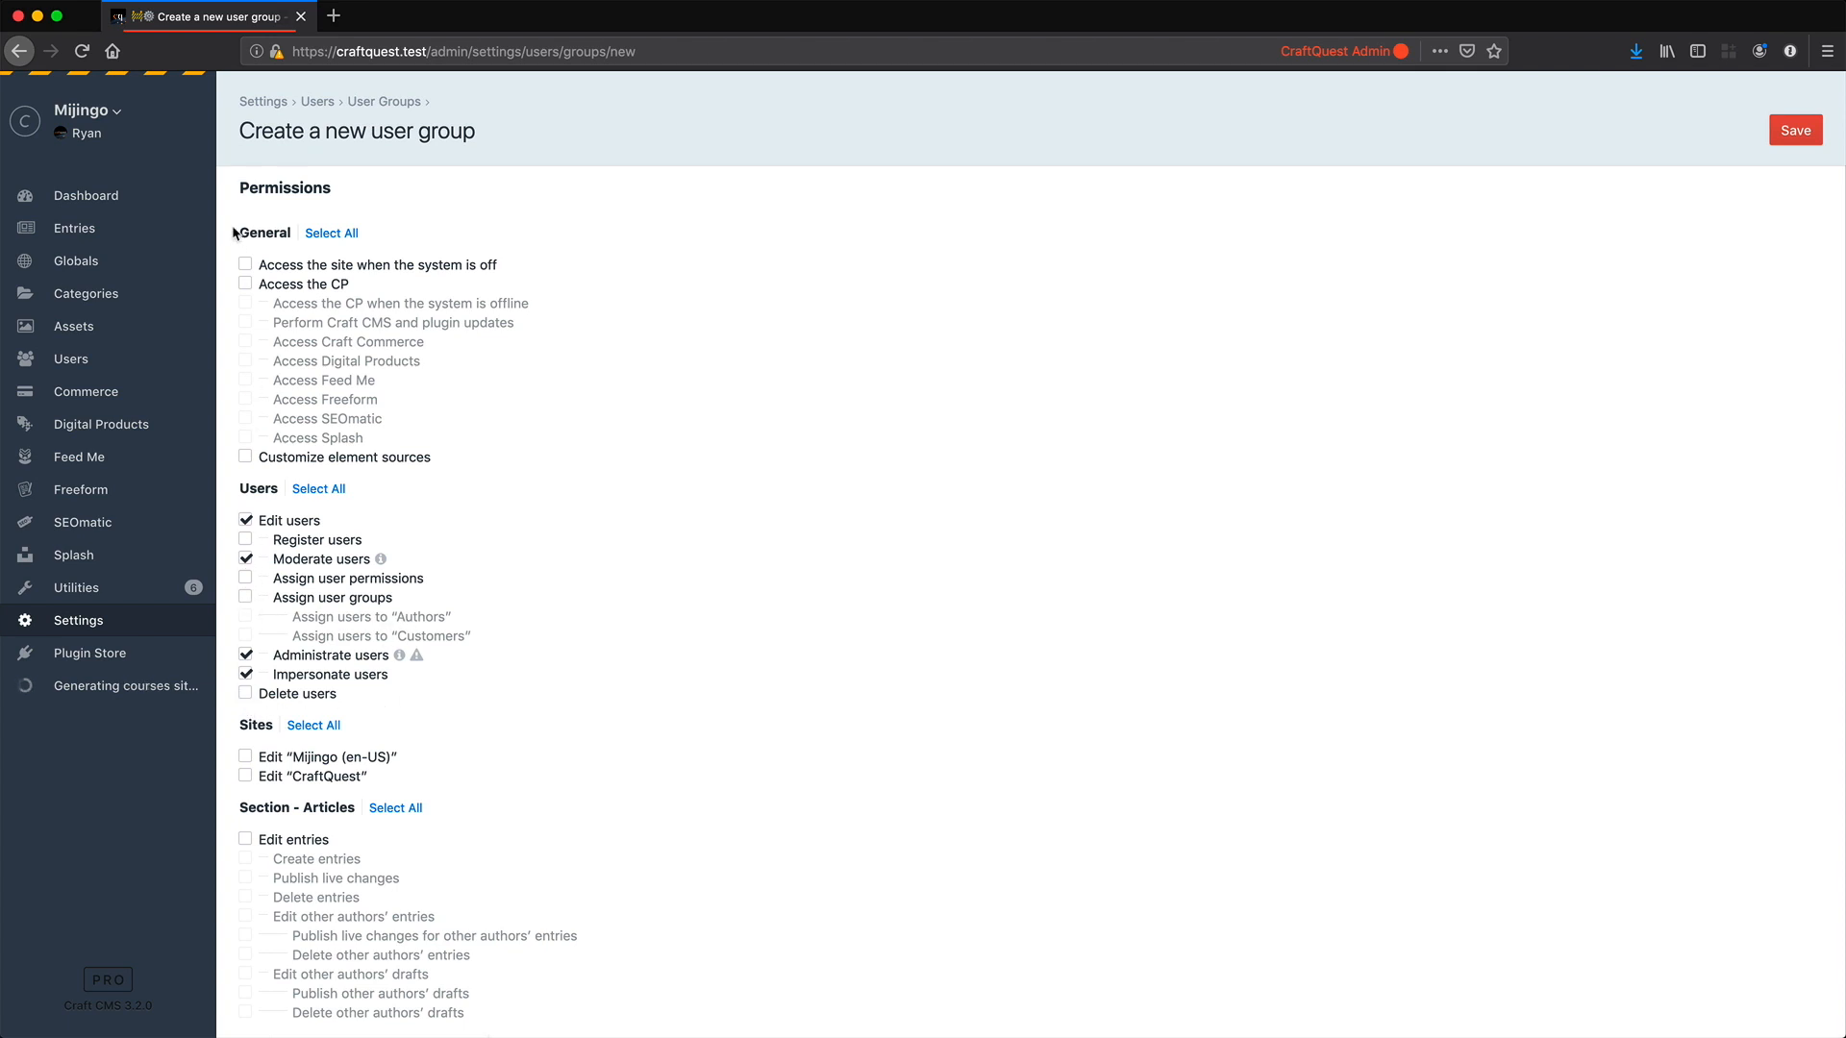
click(245, 287)
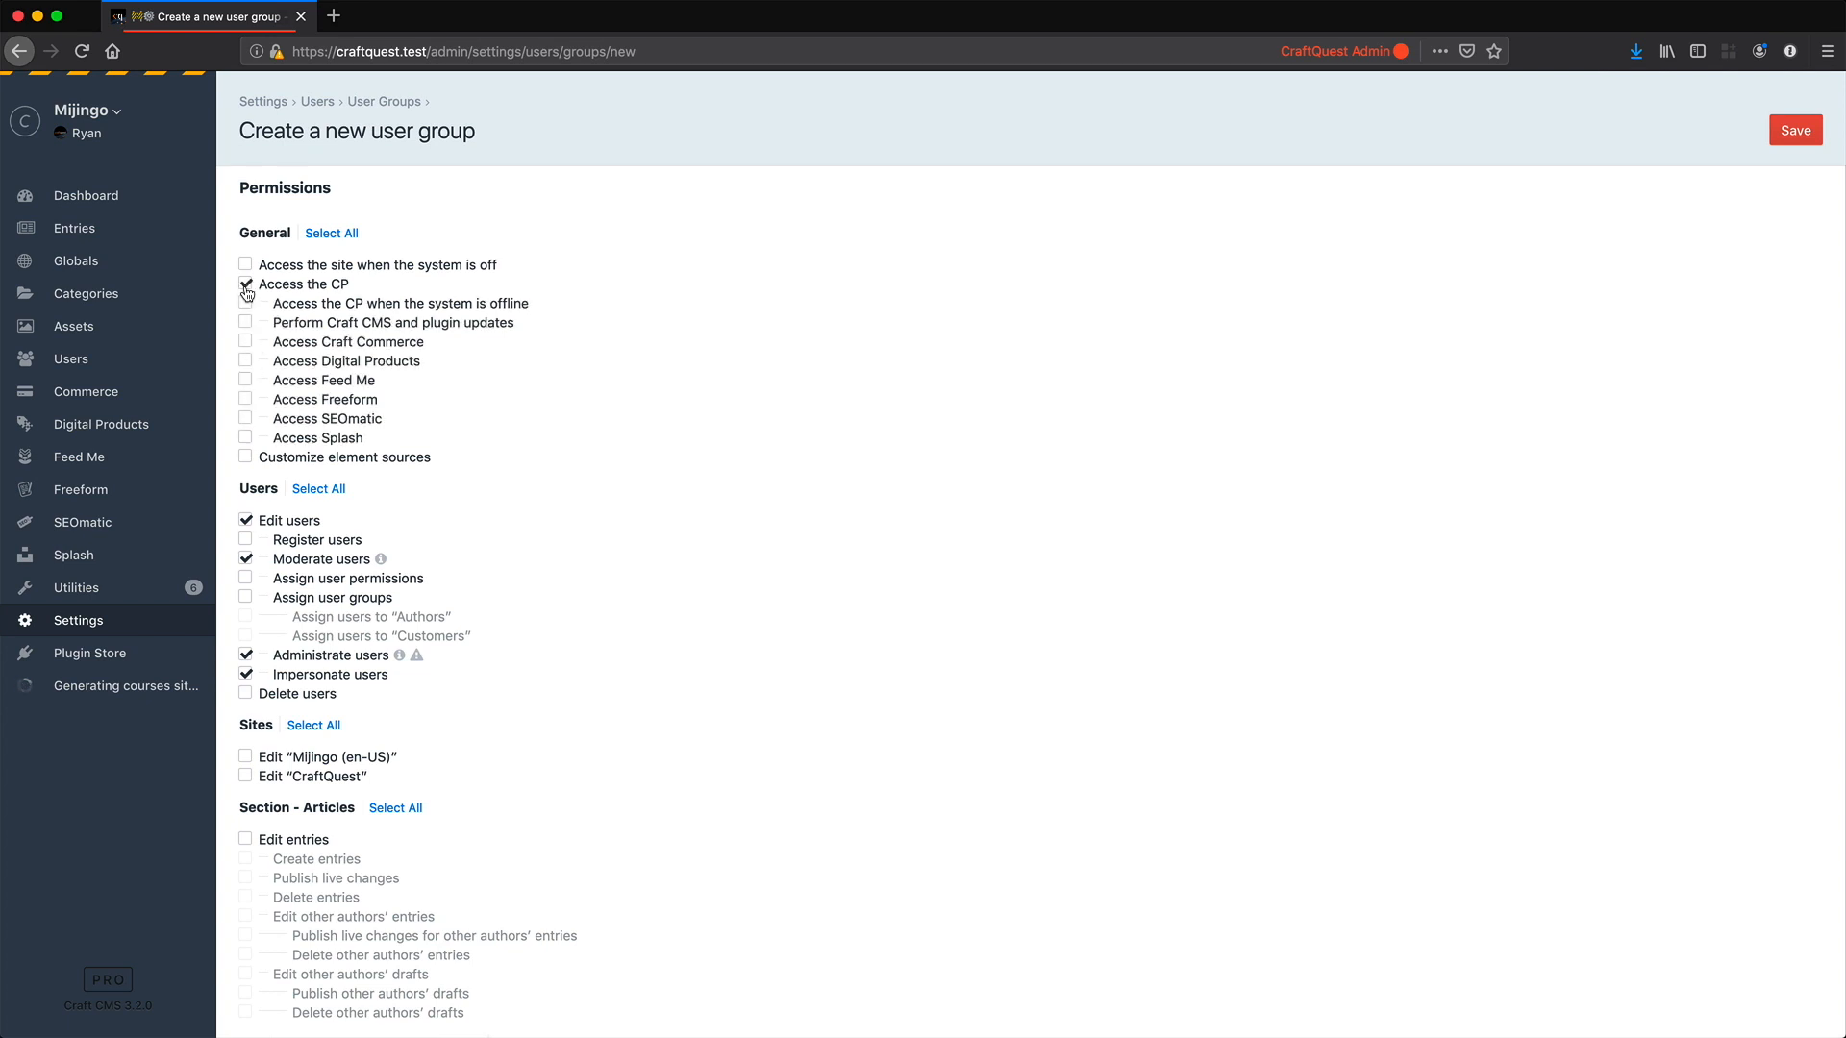
Step: Review the group's name and permissions, and save the Customer Service user group
scroll(479, 421, up, 3)
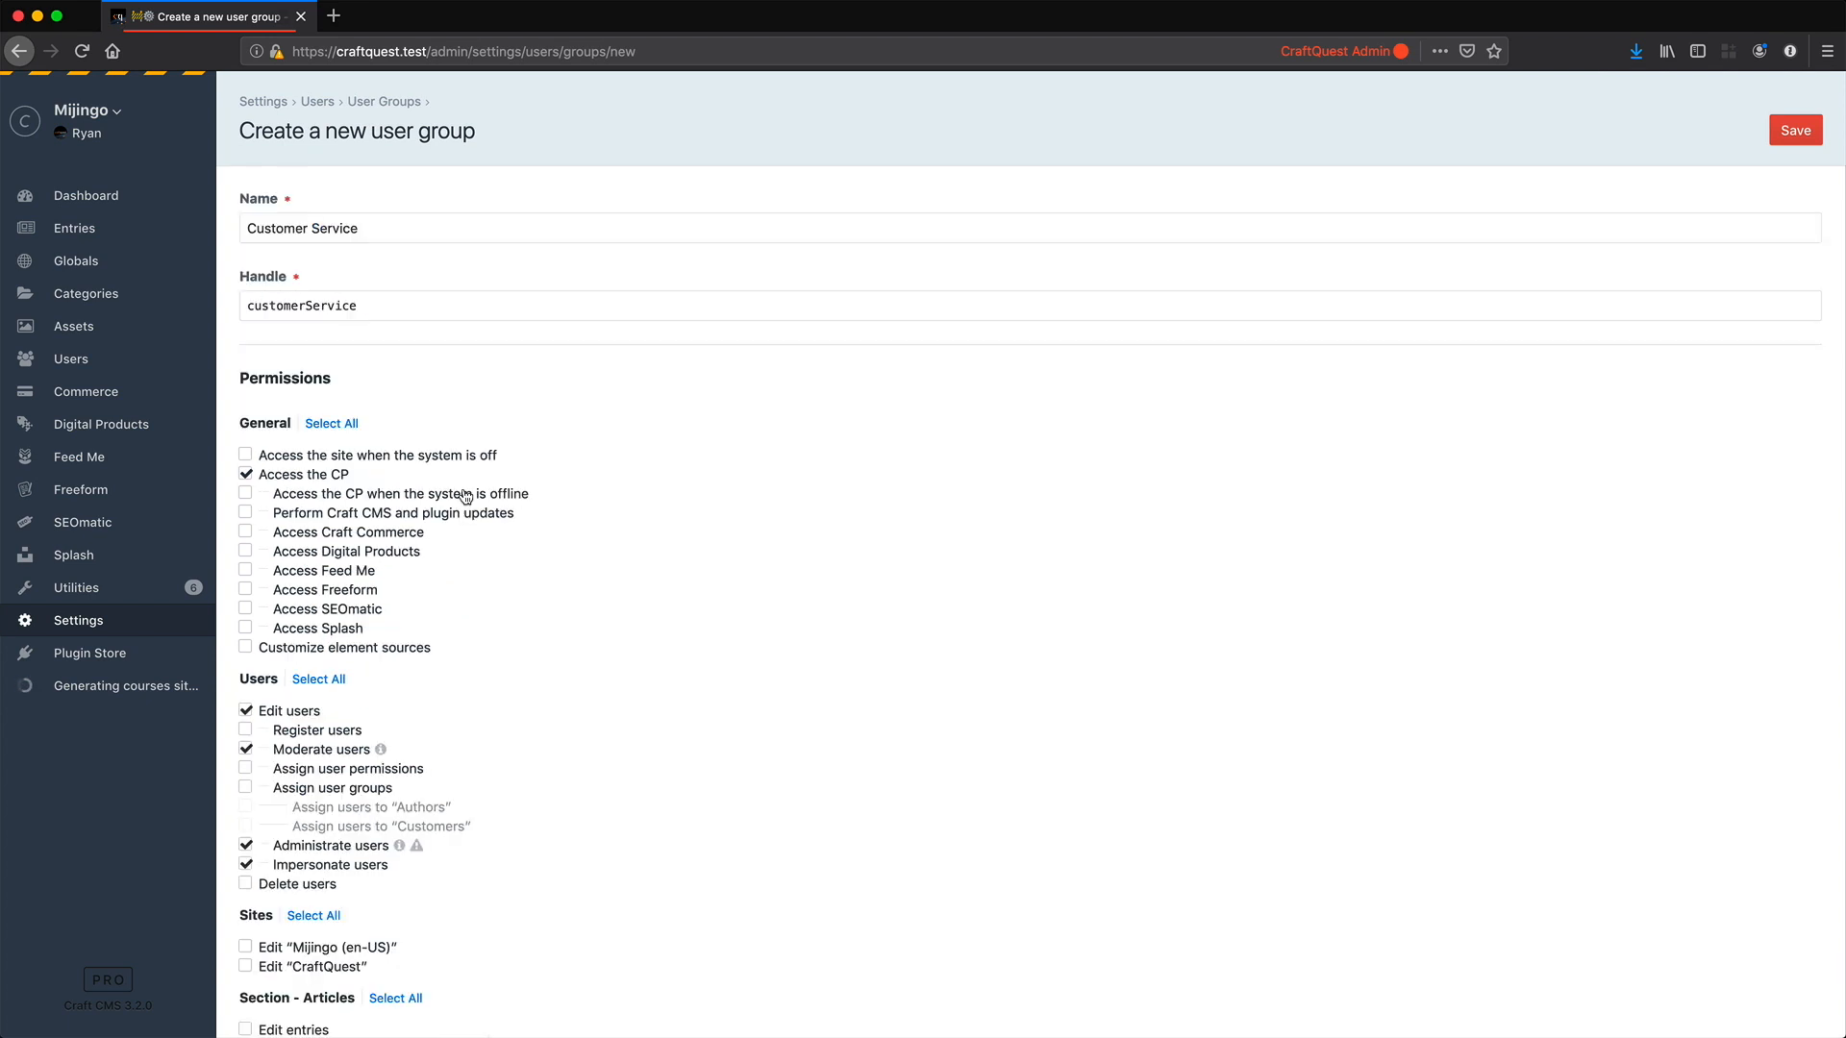
triple_click(361, 235)
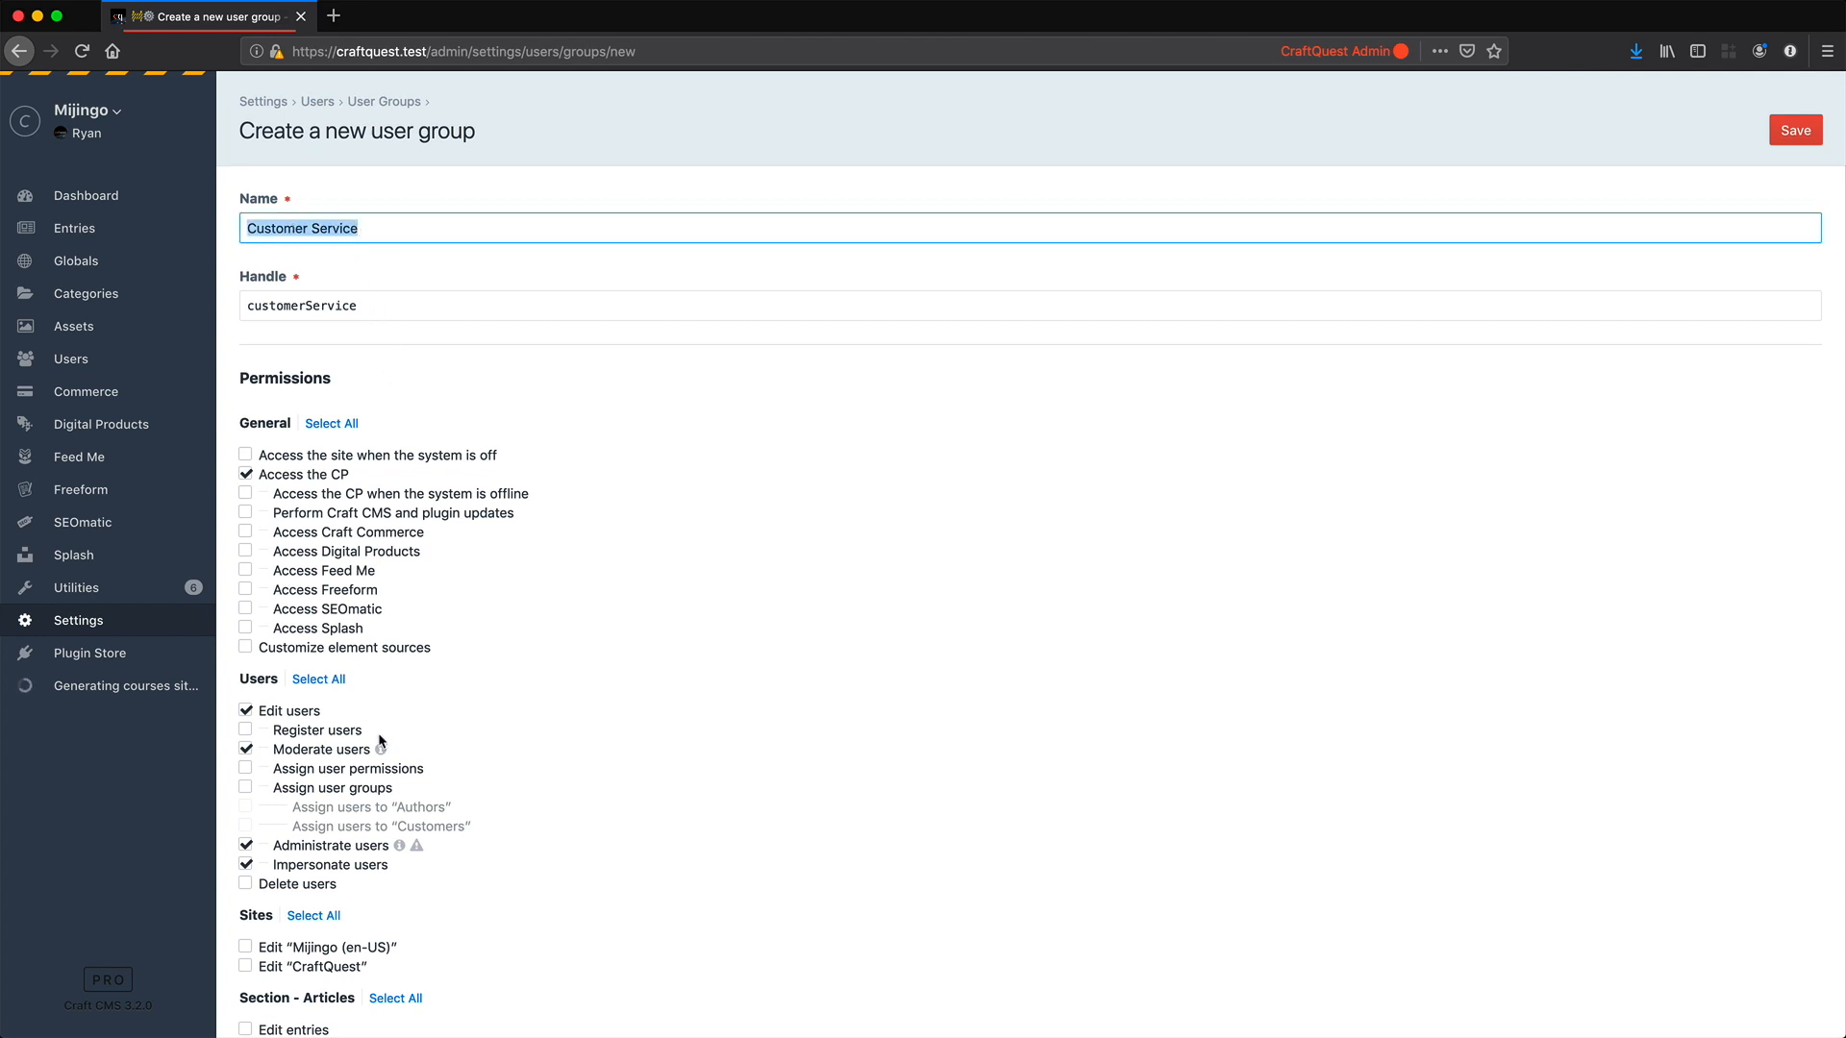
scroll(327, 788, down, 1)
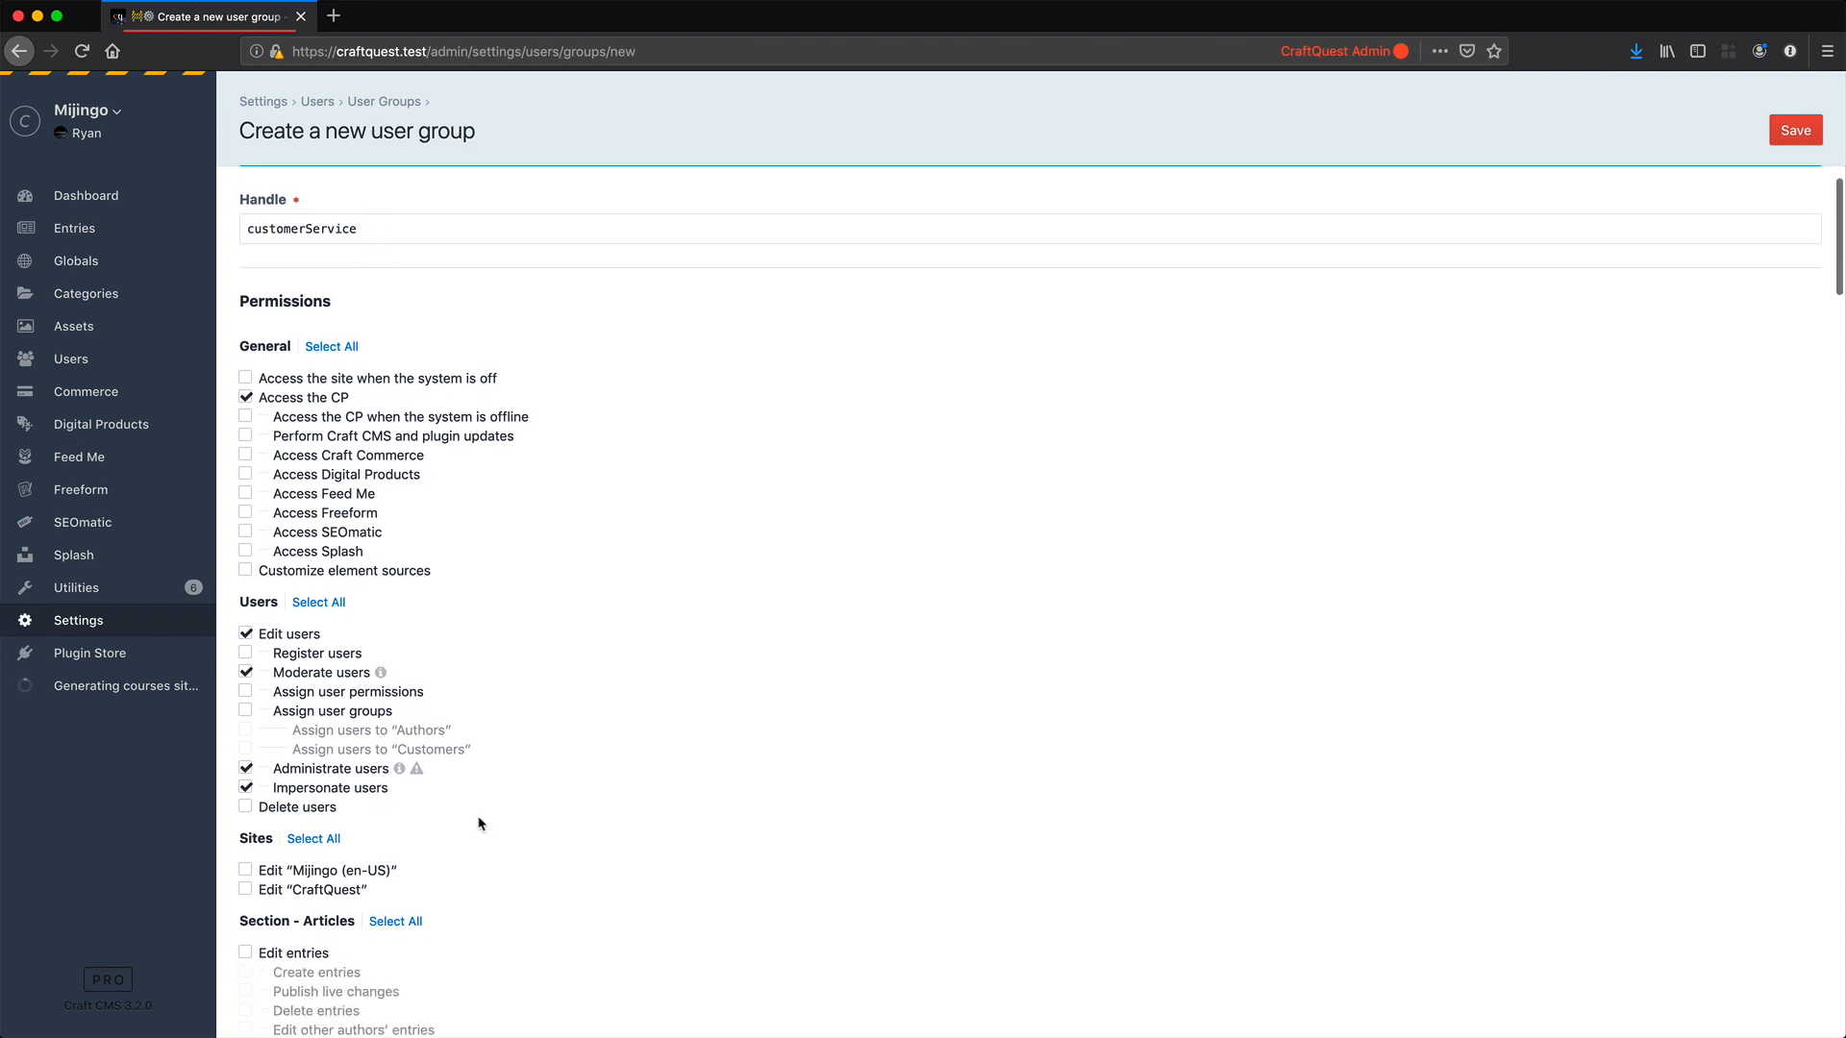
scroll(479, 825, down, 1)
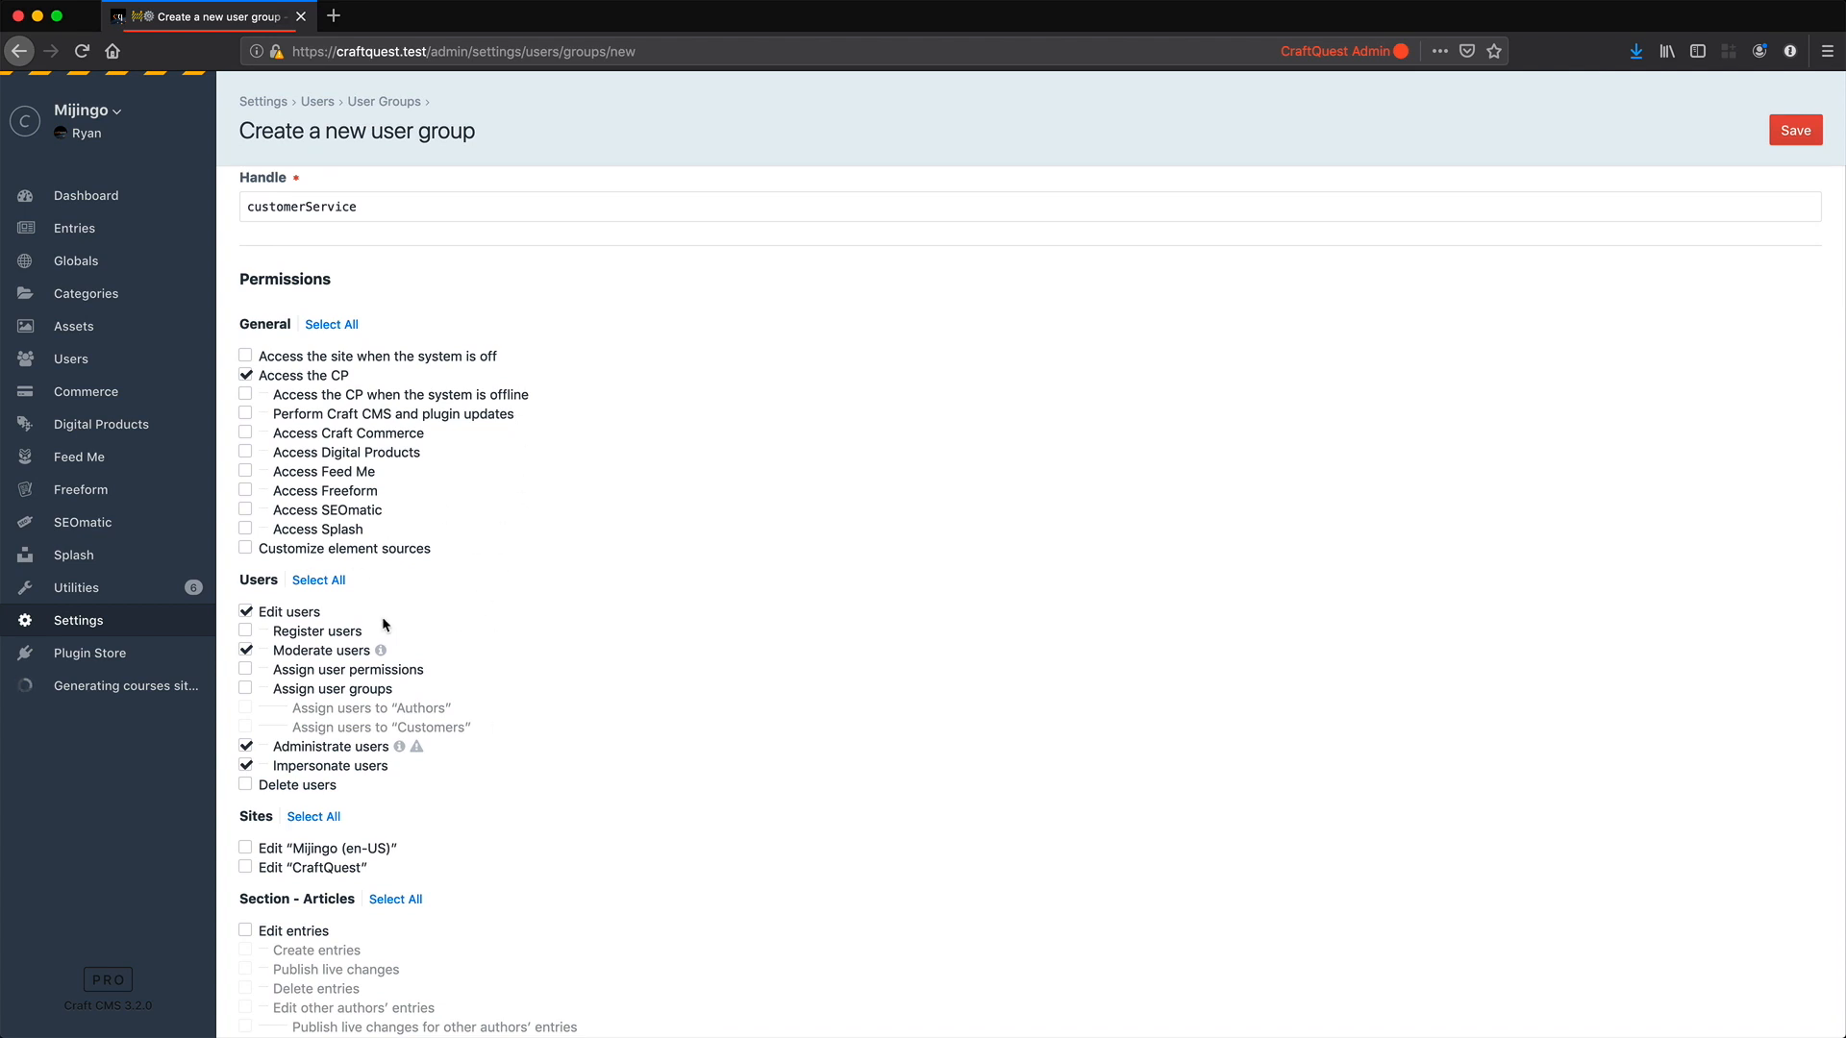
scroll(383, 615, up, 3)
click(1803, 142)
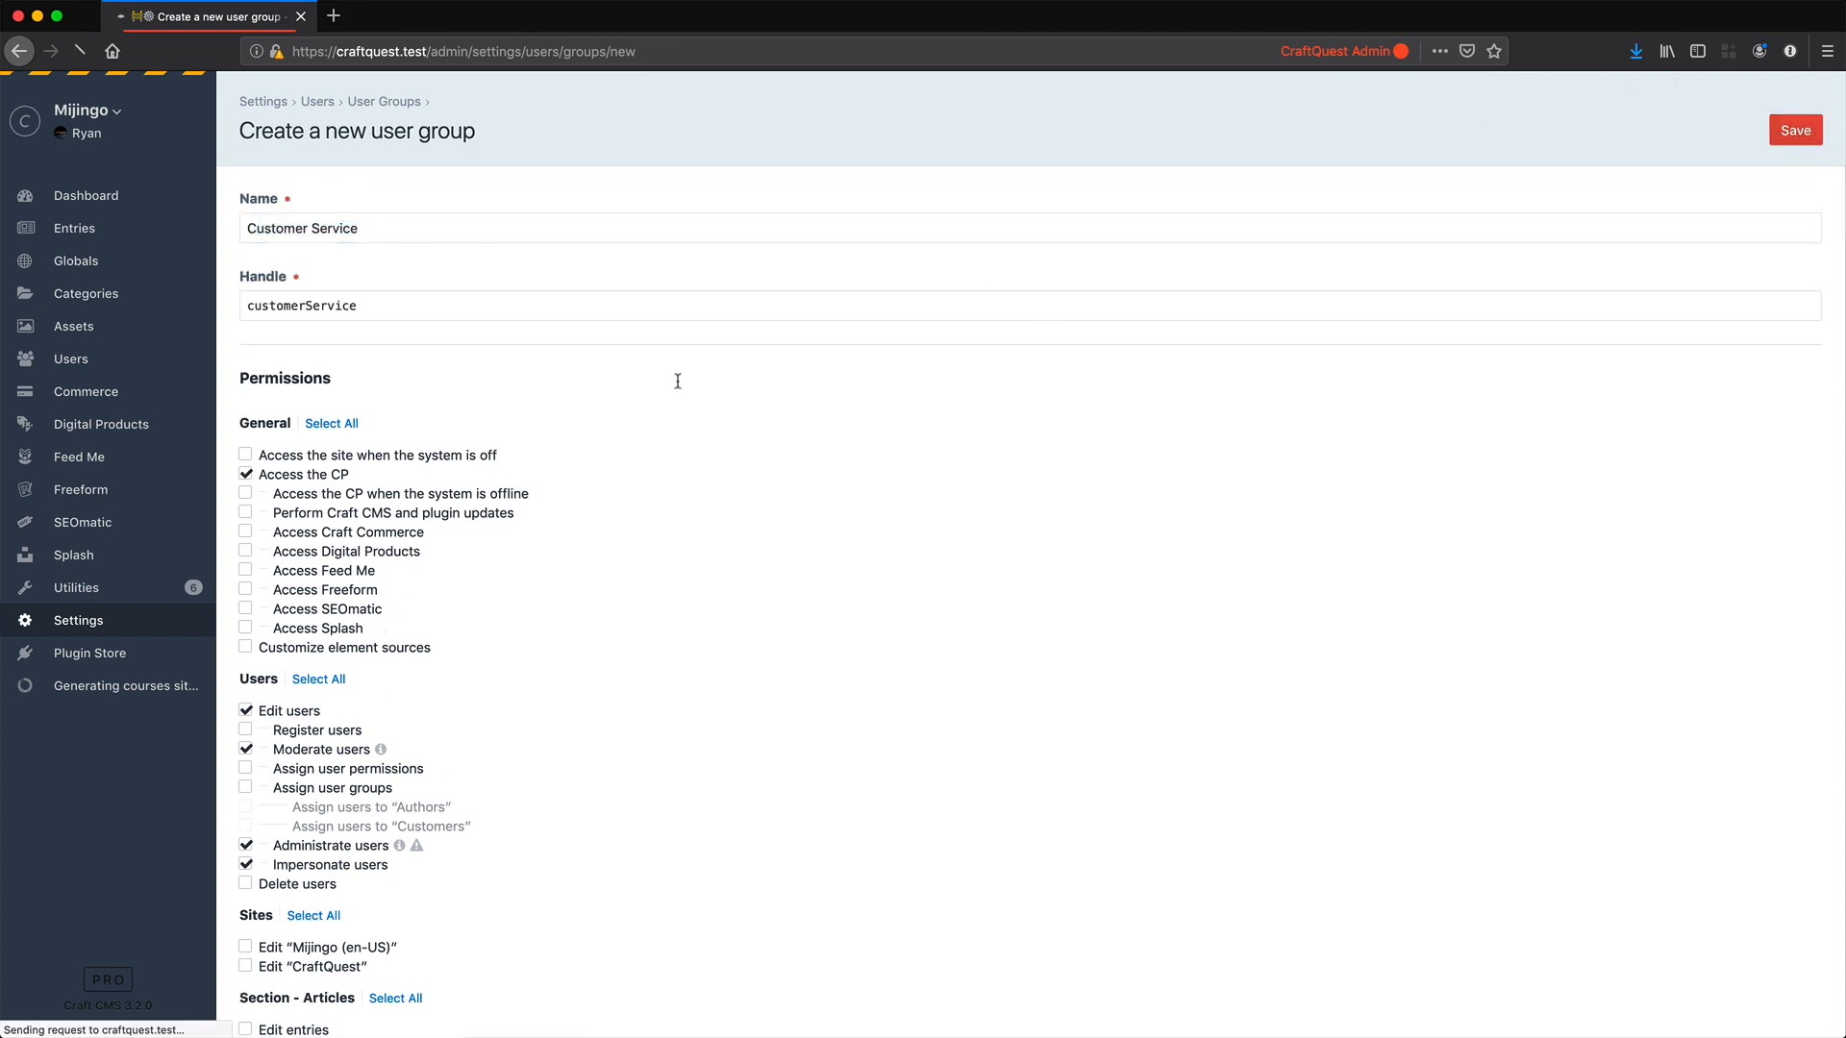
Step: Show the users of the Customer Service group and start a new user with username, first name, last name and e-mail filled in
click(86, 359)
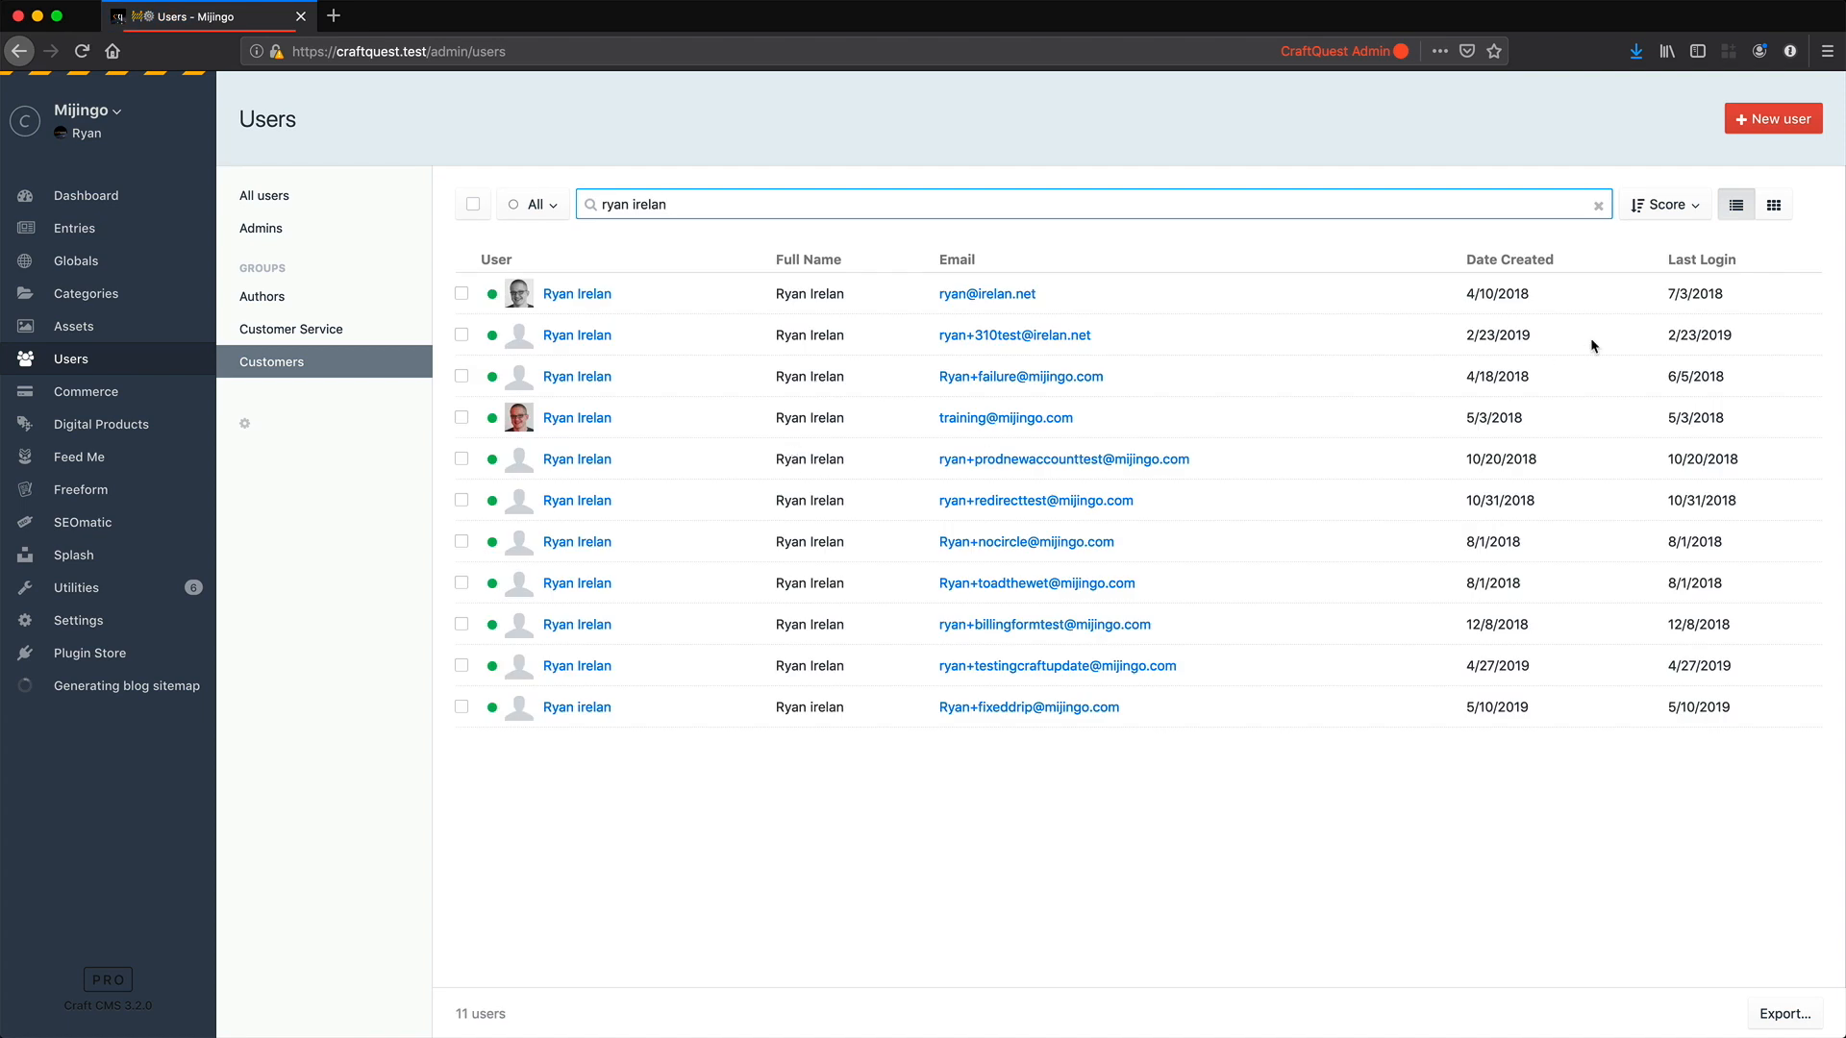
click(354, 336)
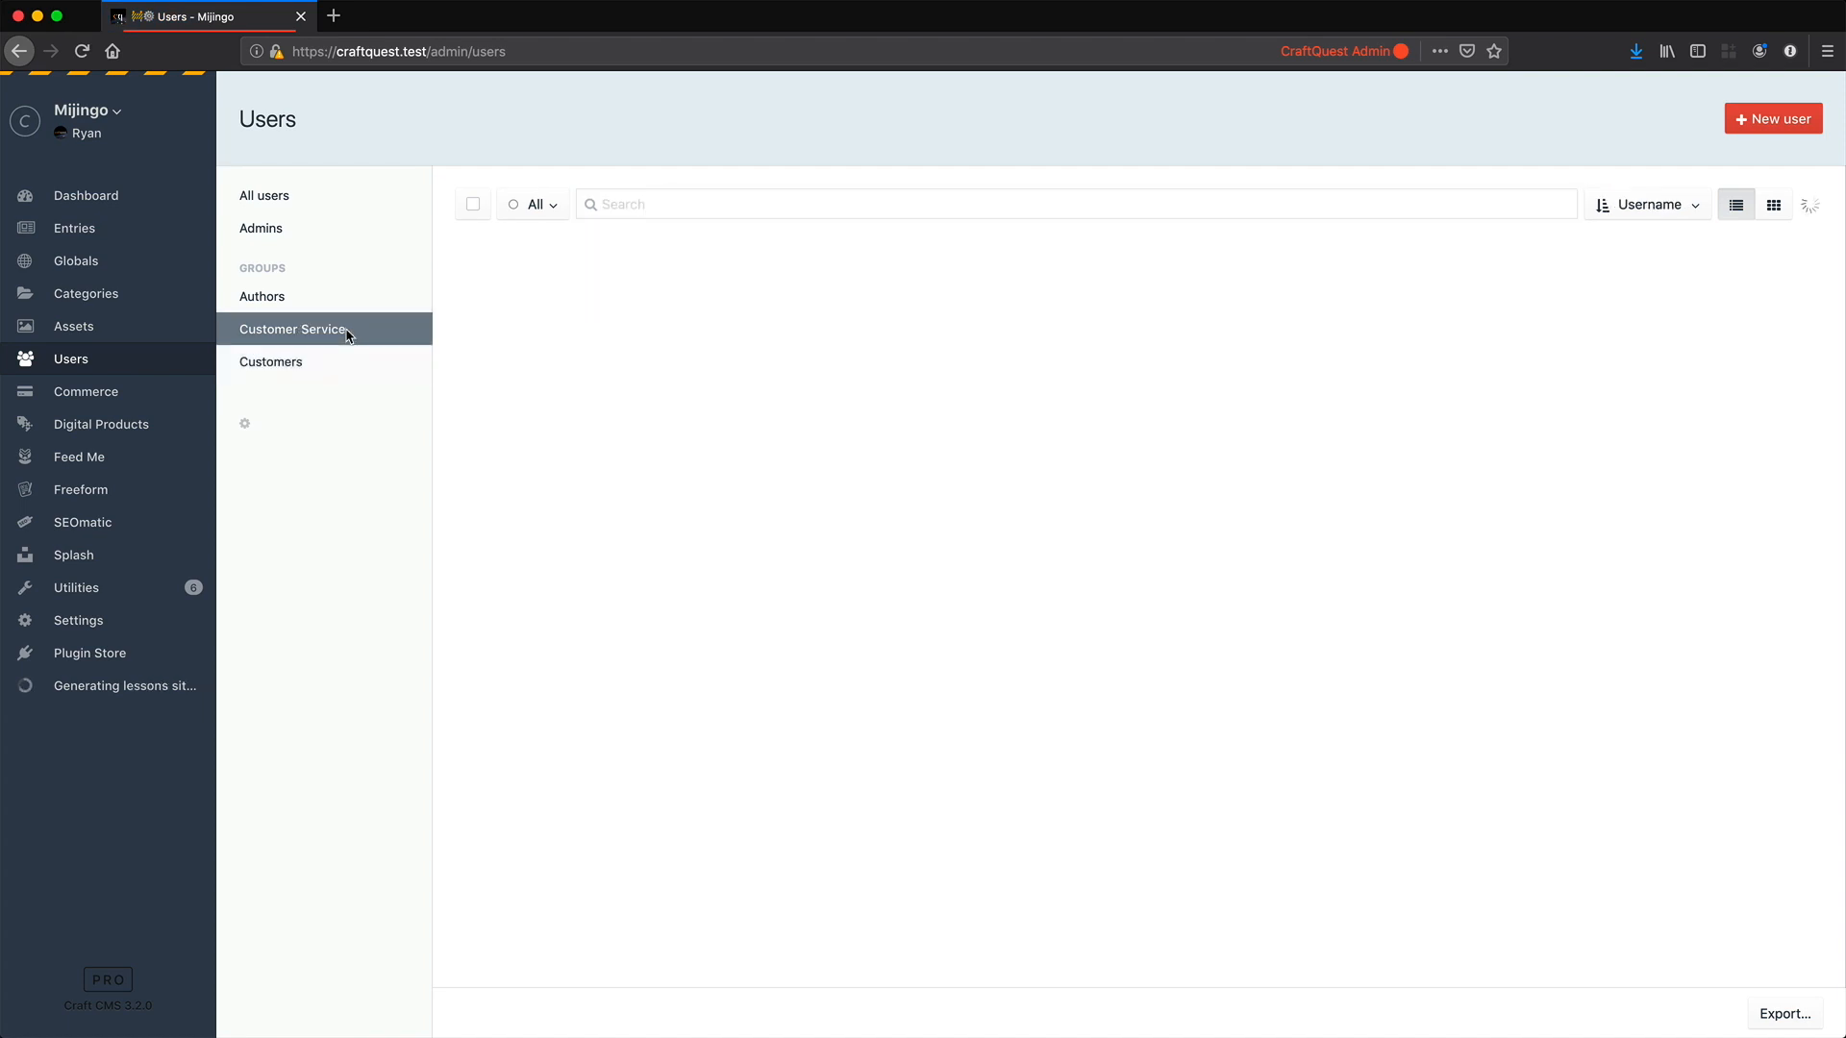
click(1786, 123)
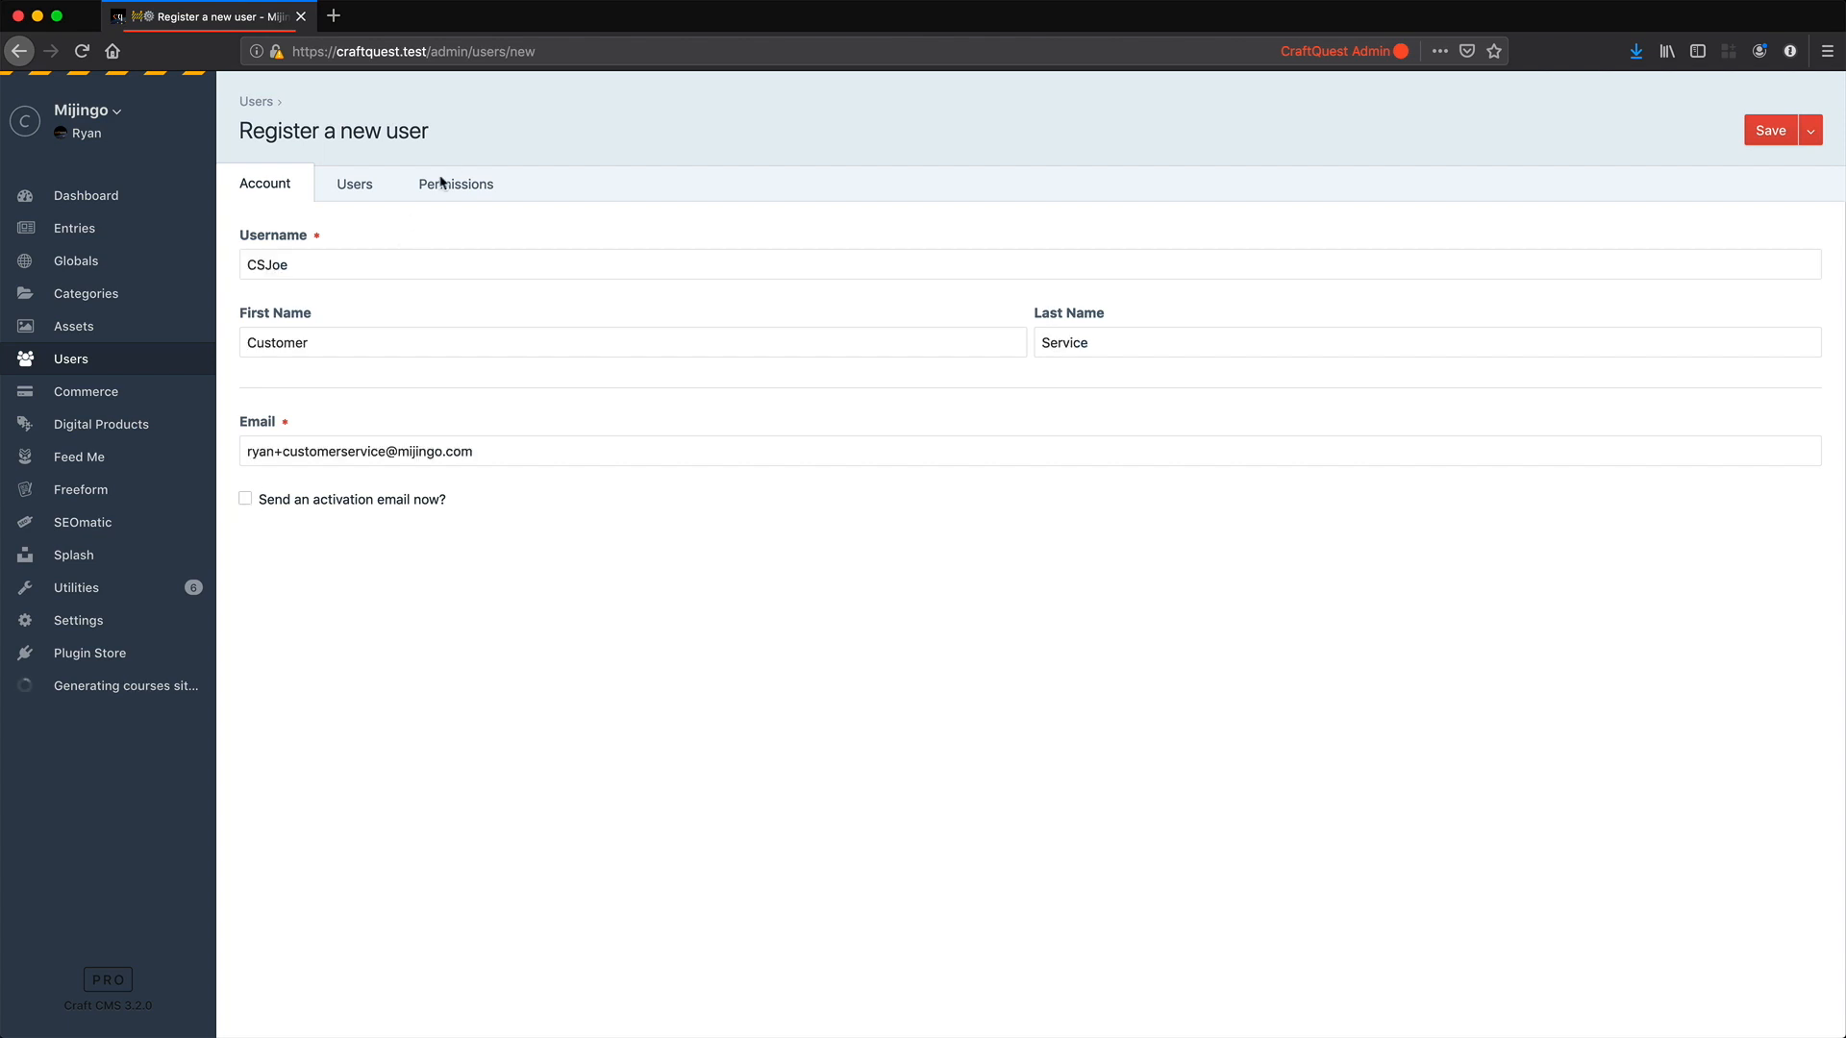
Step: Assign the new user to the Customer Service and Customers user groups
click(455, 186)
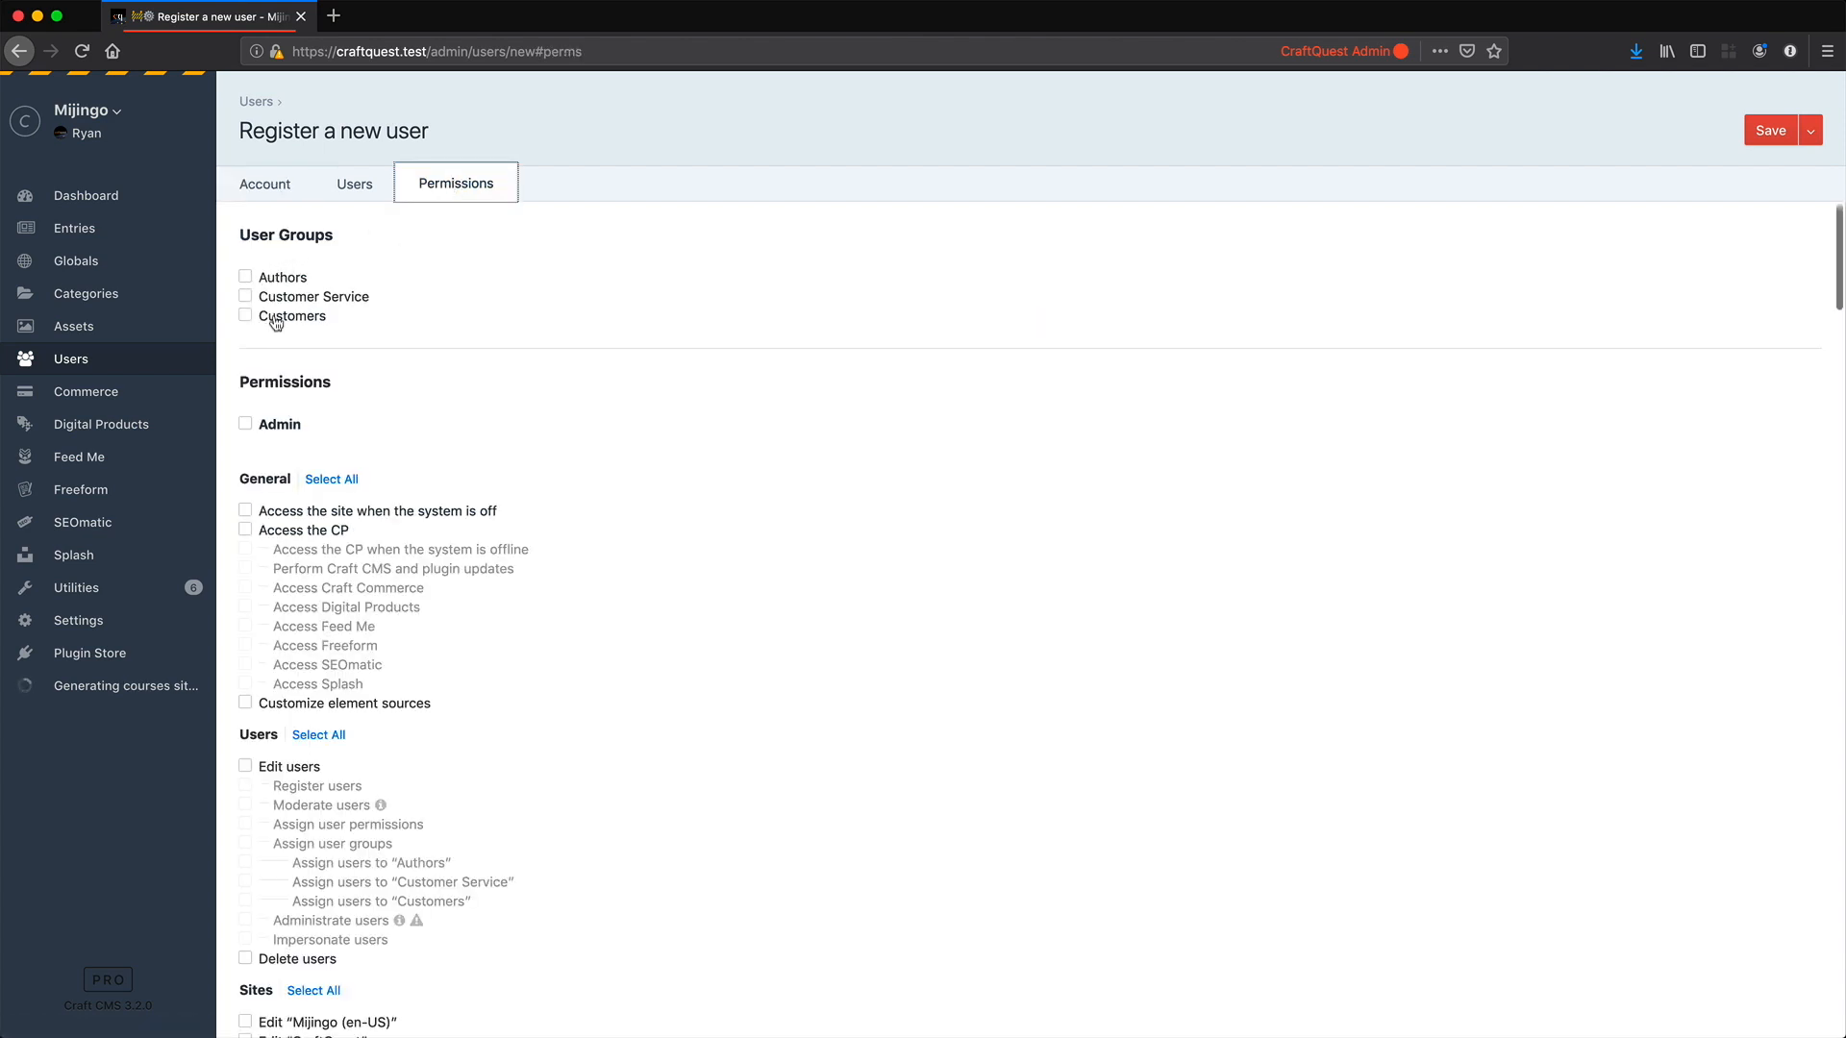
click(248, 300)
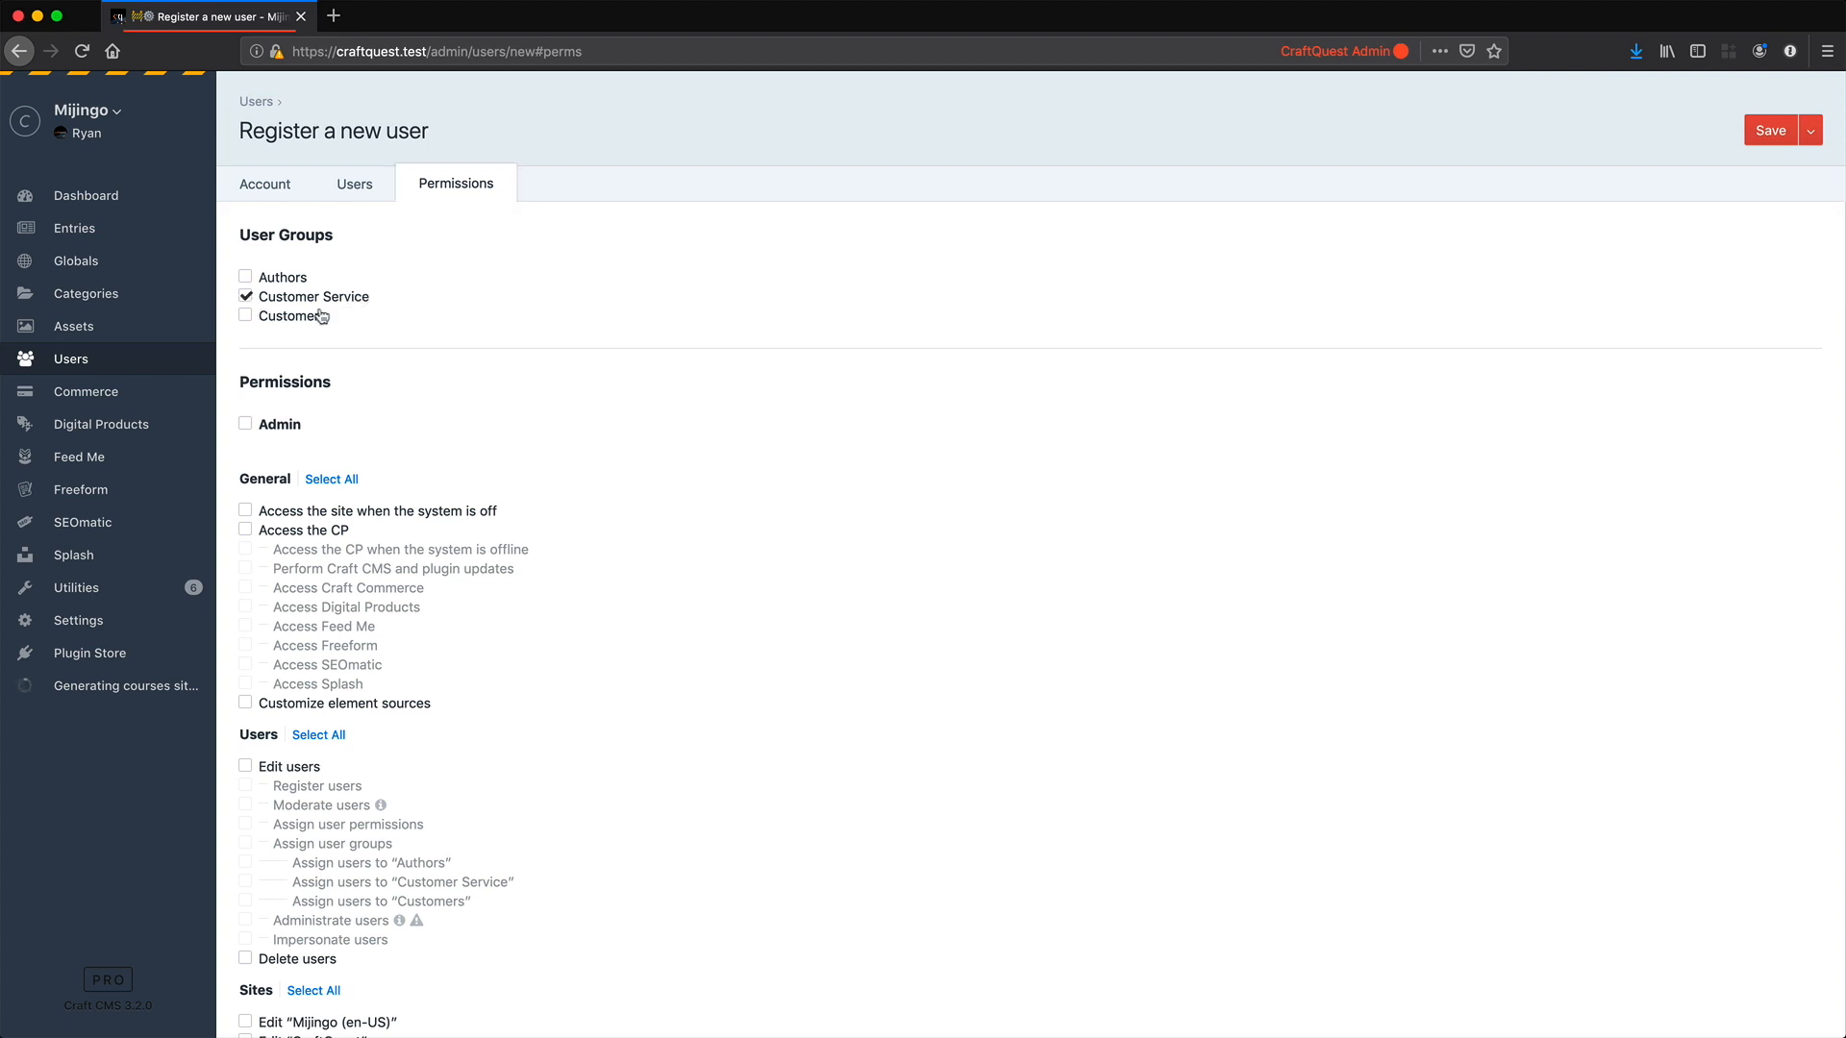
click(248, 322)
Step: Save the new user, authorizing it with the account password, and open the saved user's account
click(1771, 130)
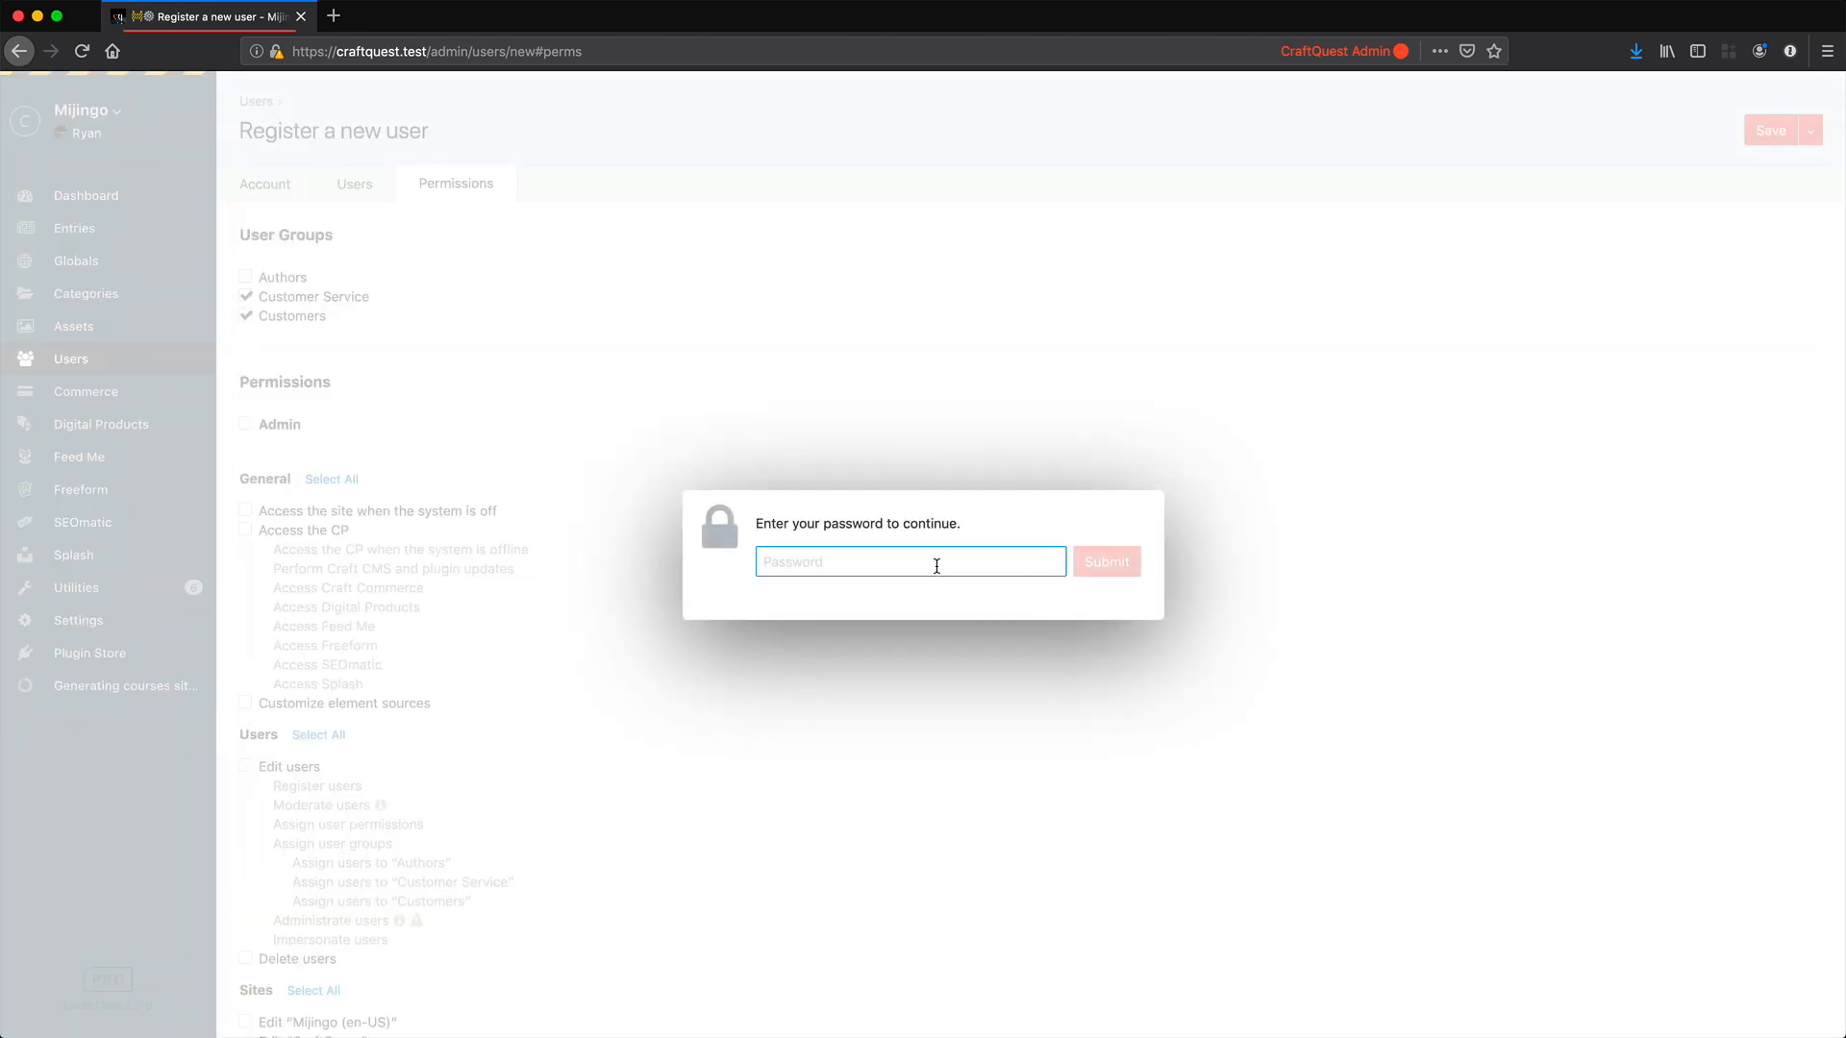
text(****************)
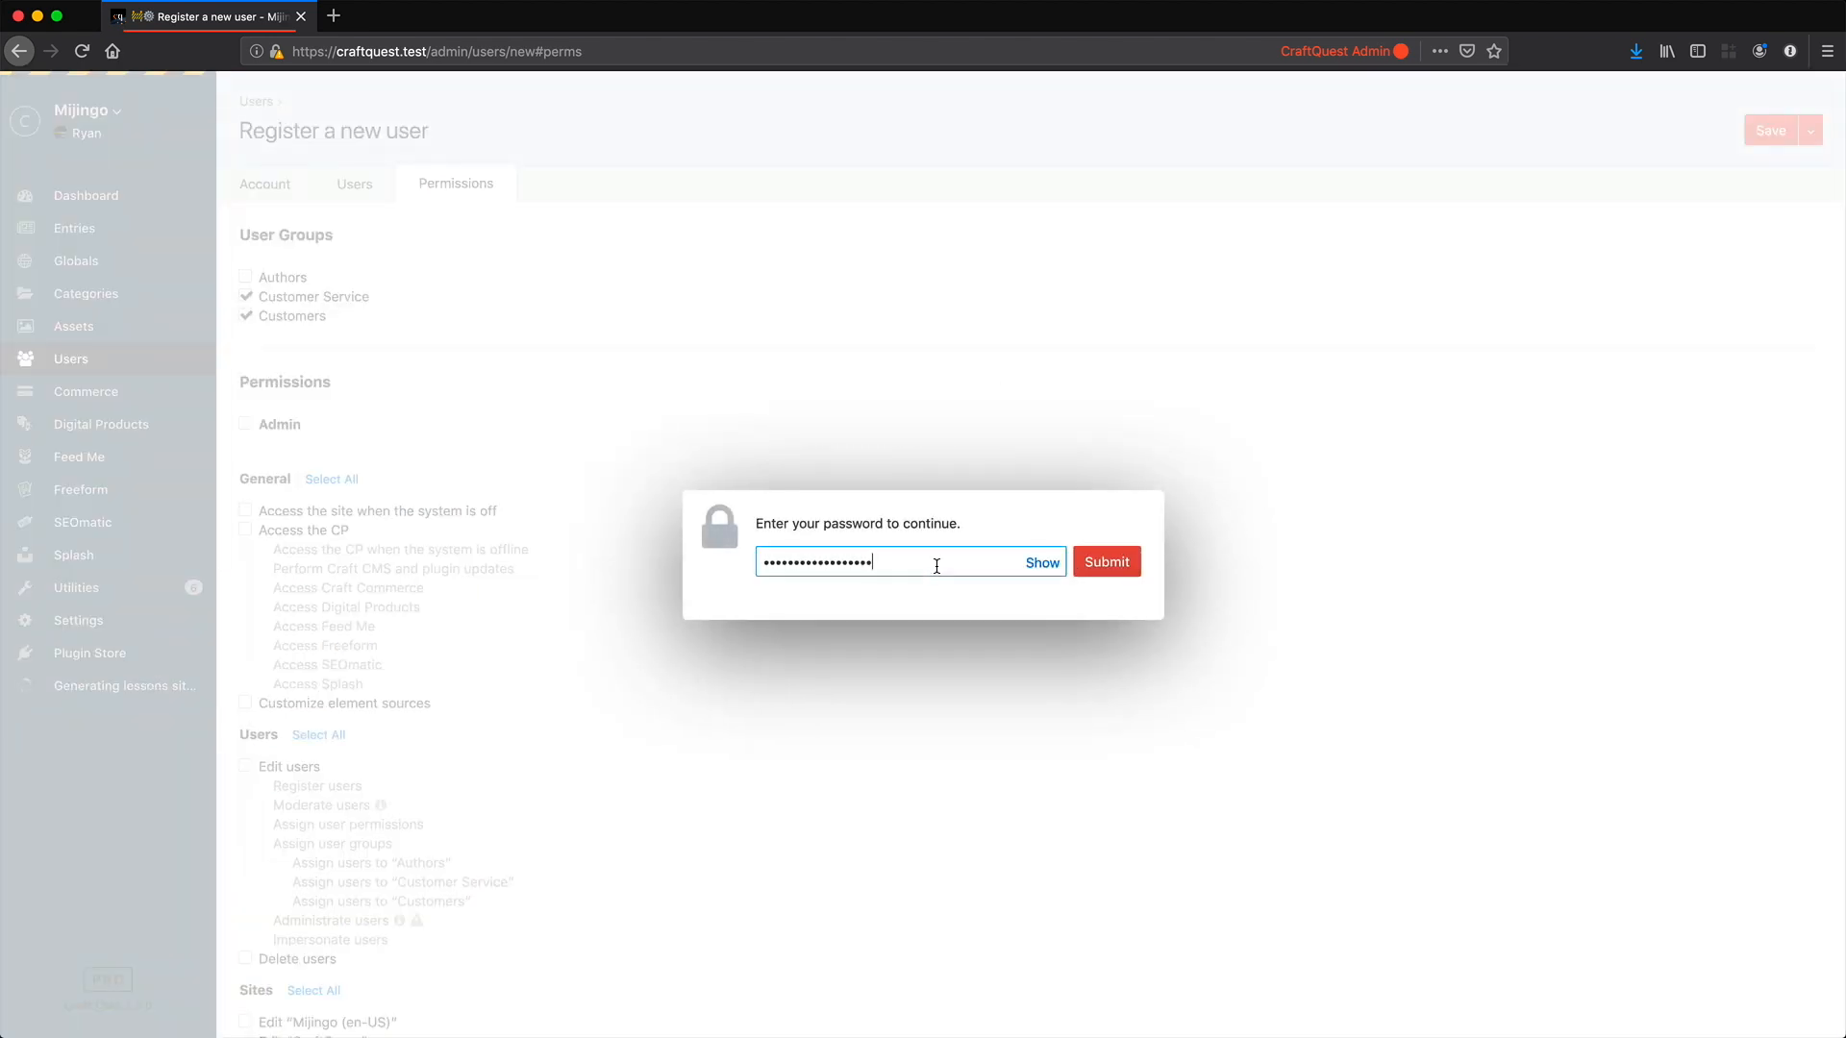
click(1105, 561)
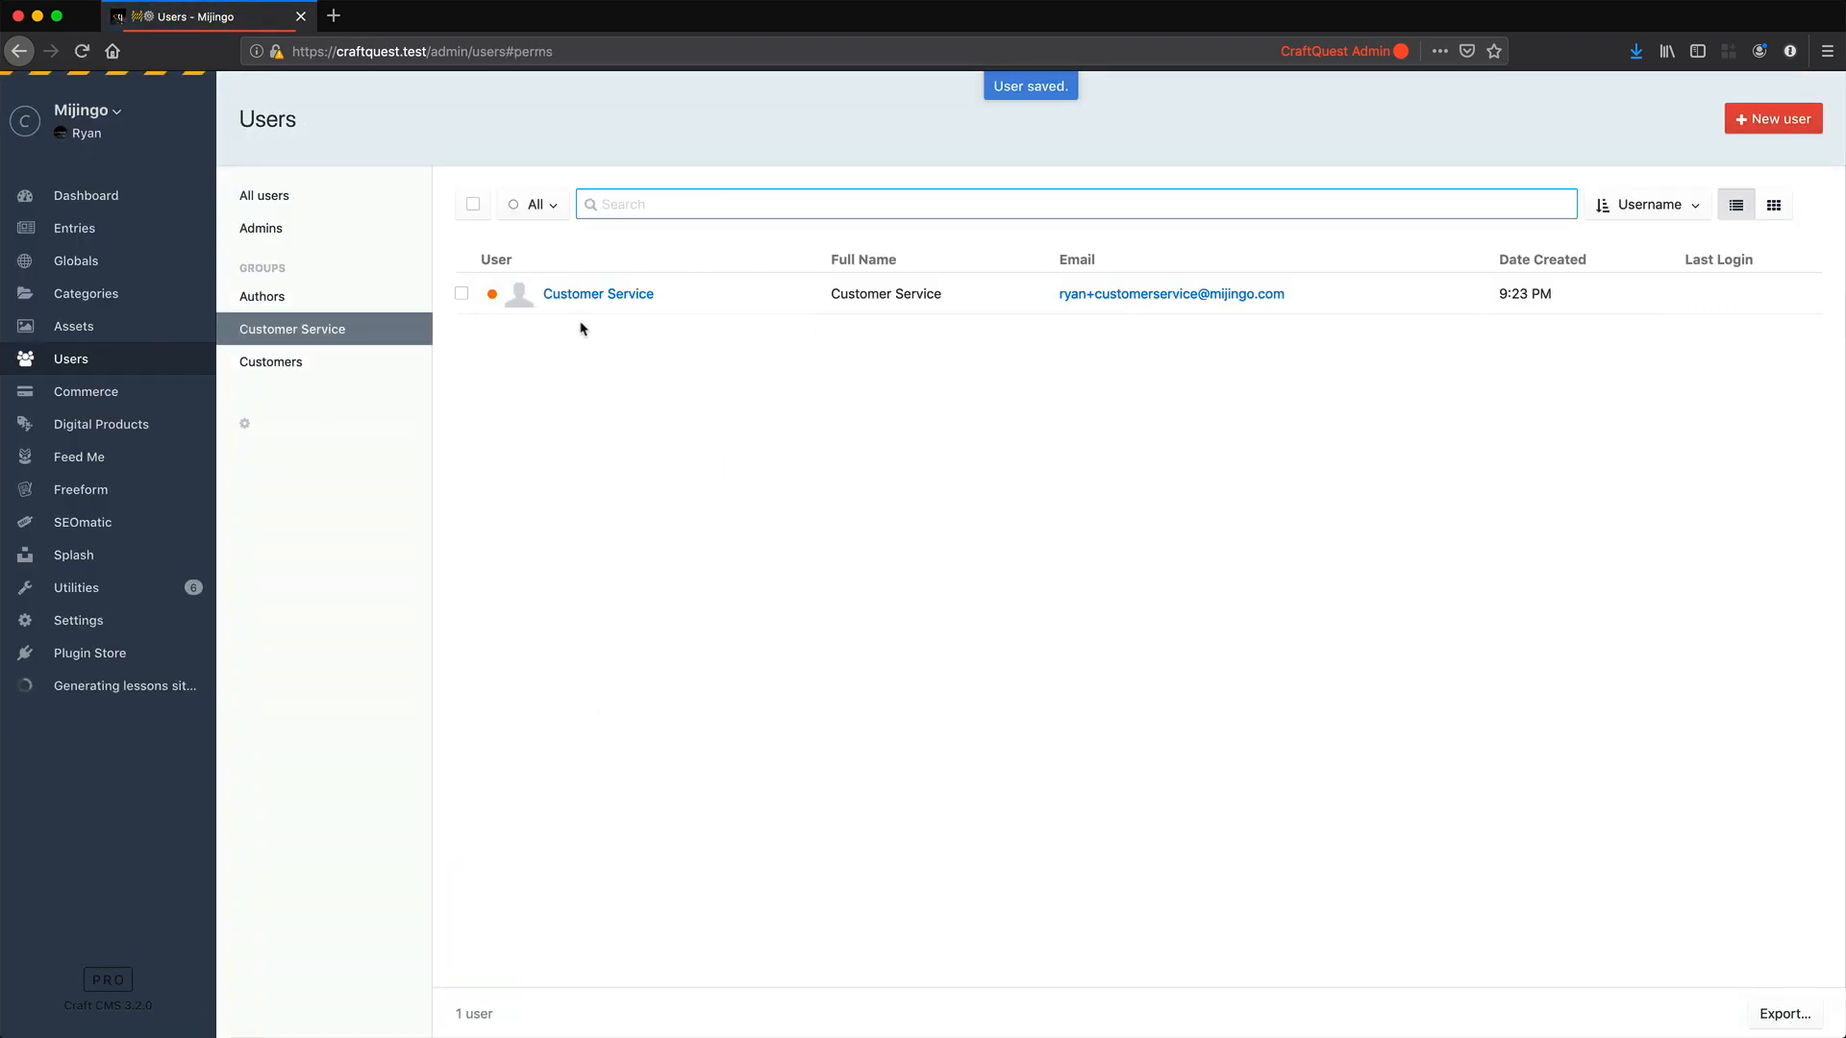
click(581, 296)
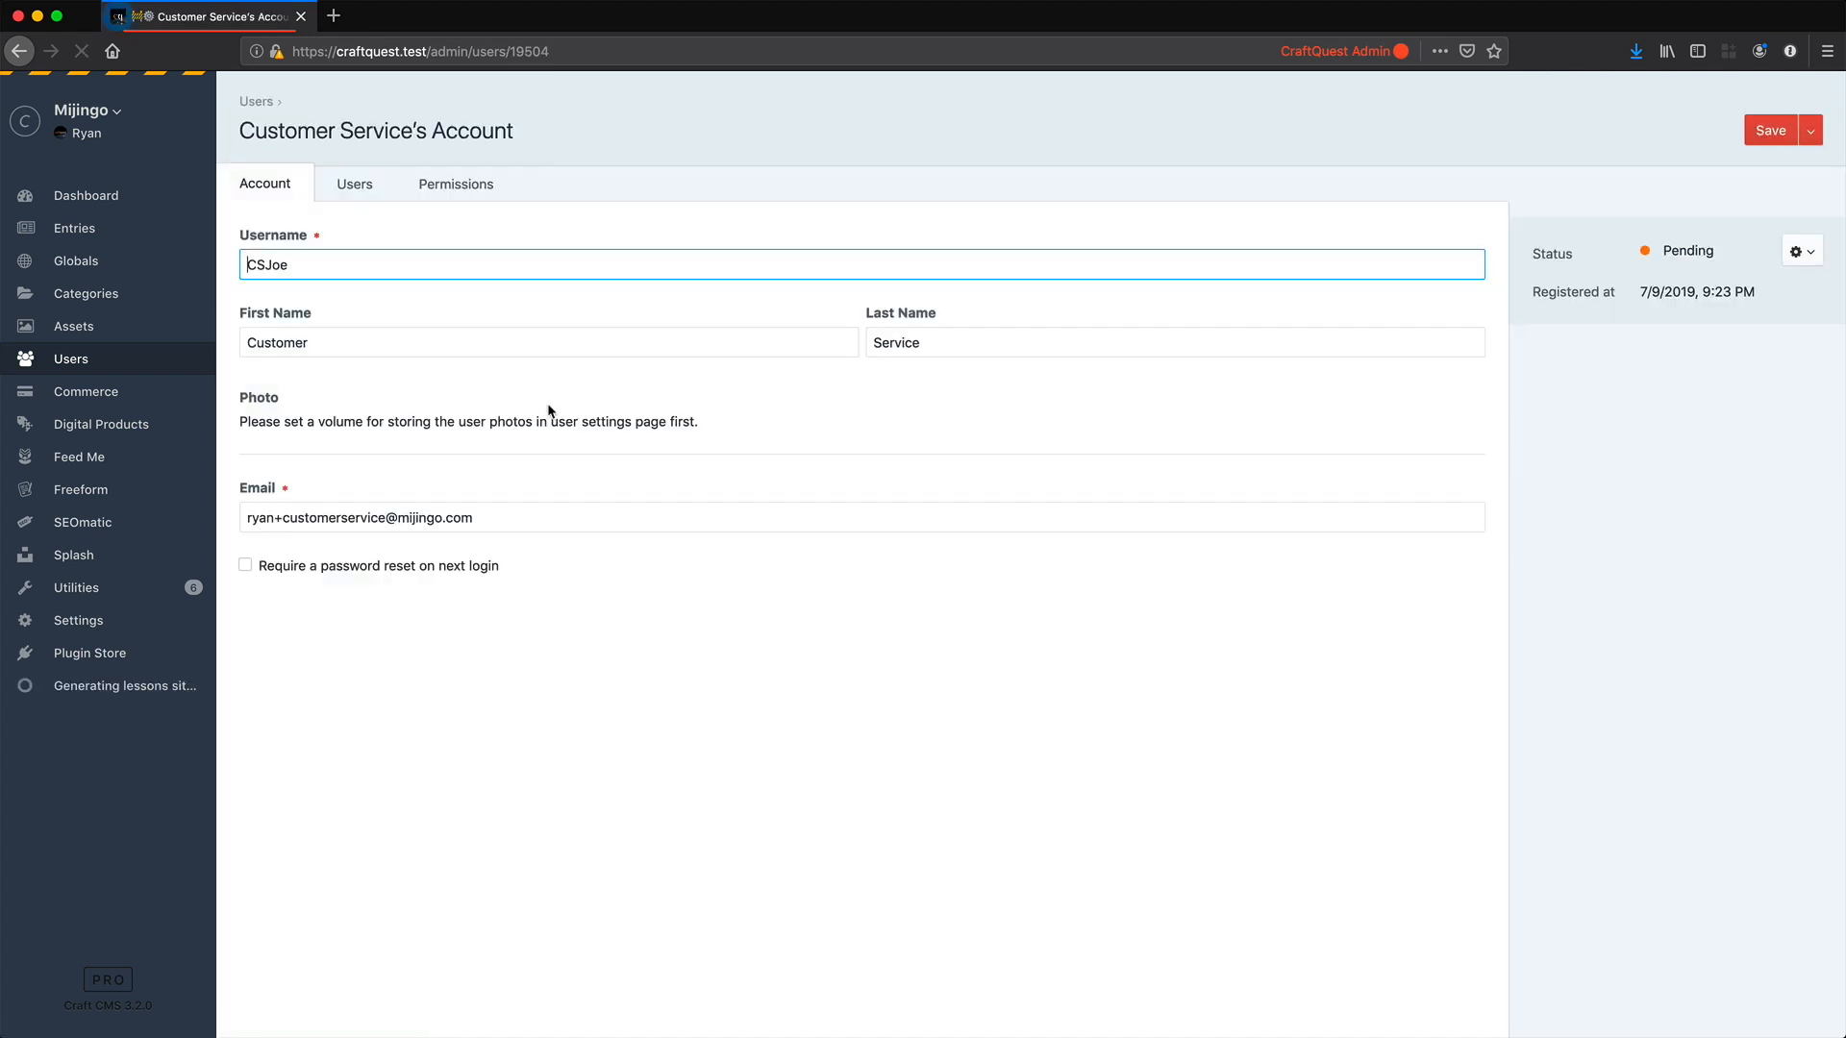
Step: Activate the new Customer Service user's account and log in as that user
click(1798, 252)
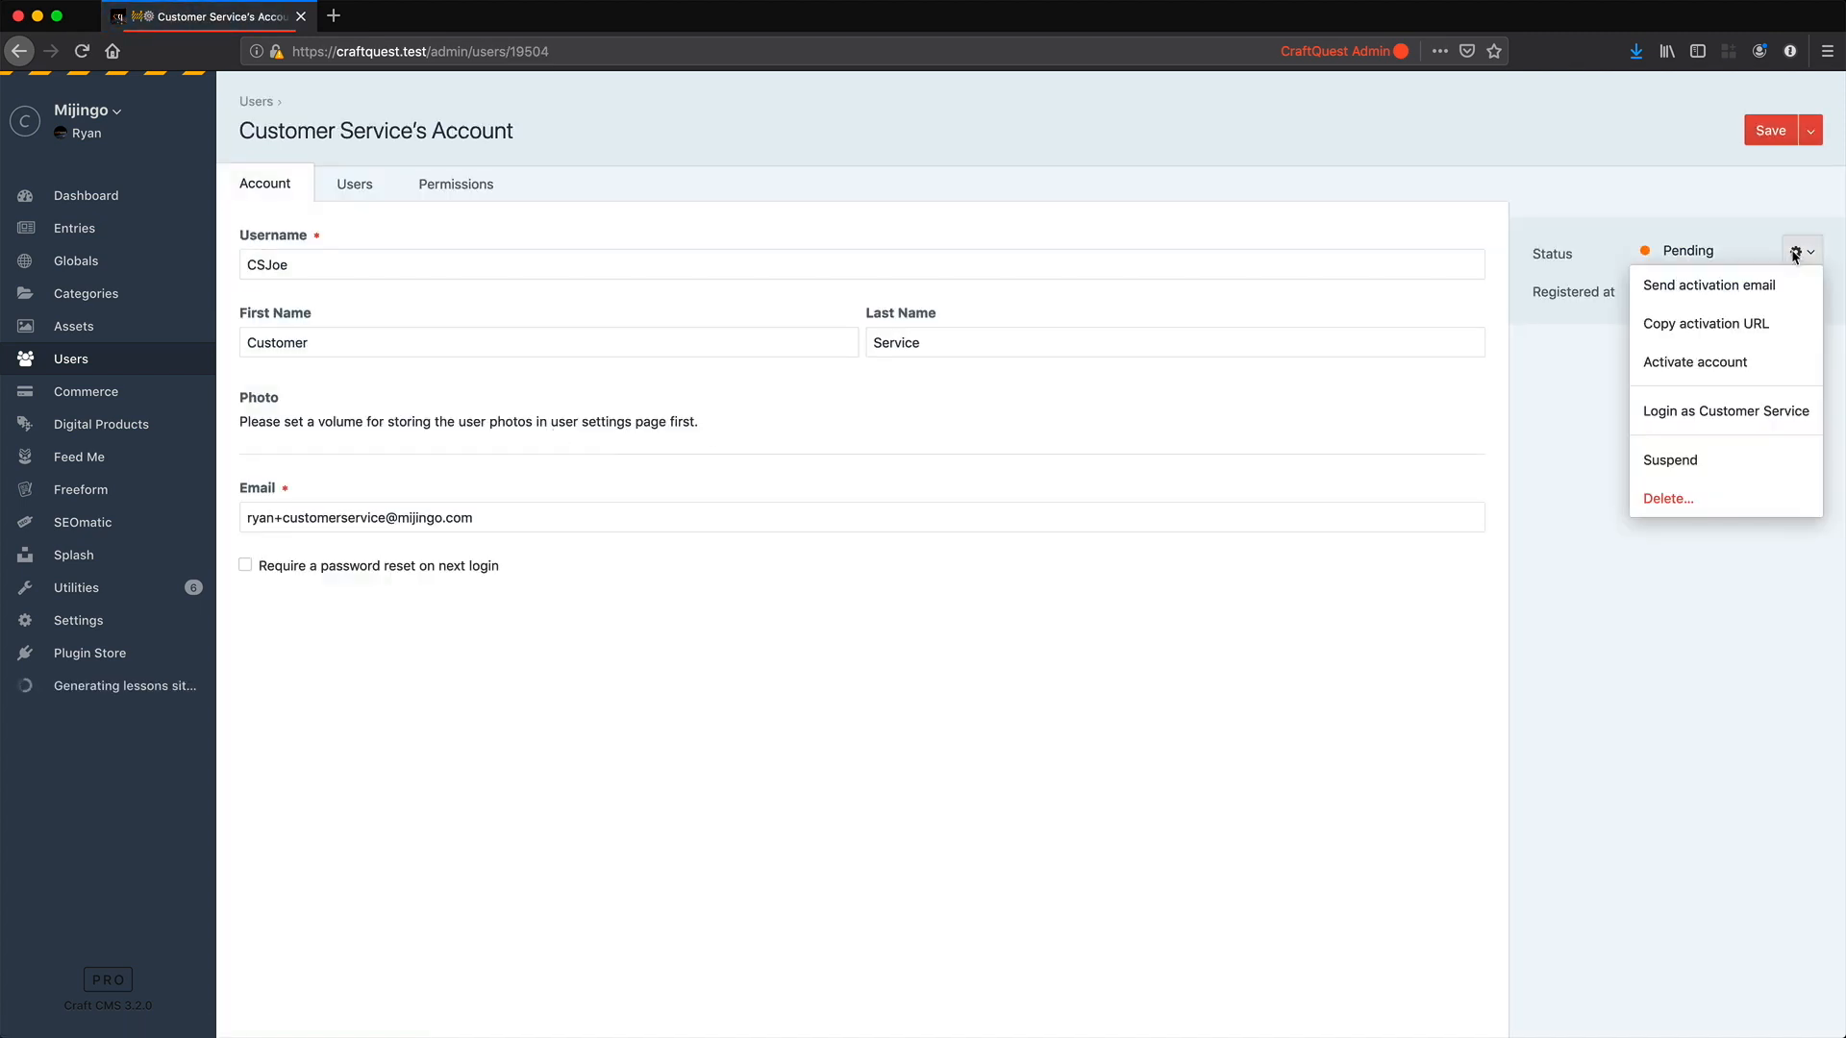
click(1733, 375)
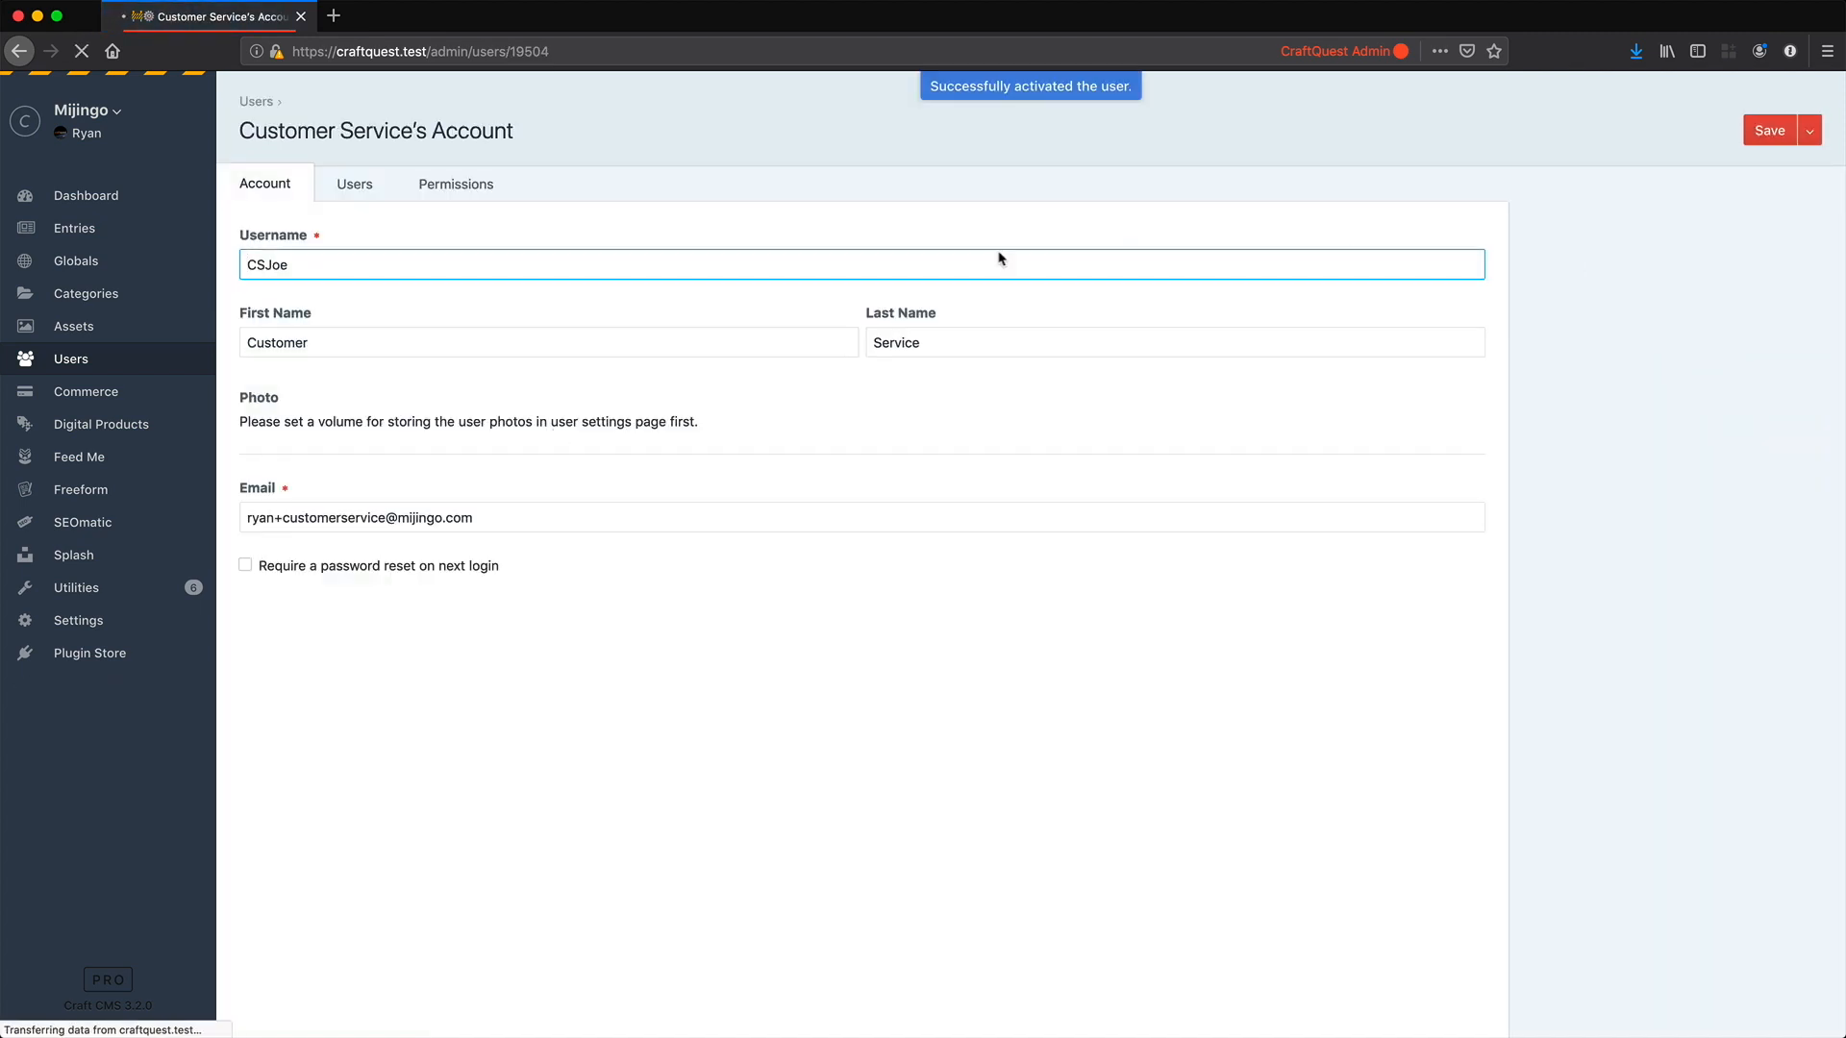
click(1801, 254)
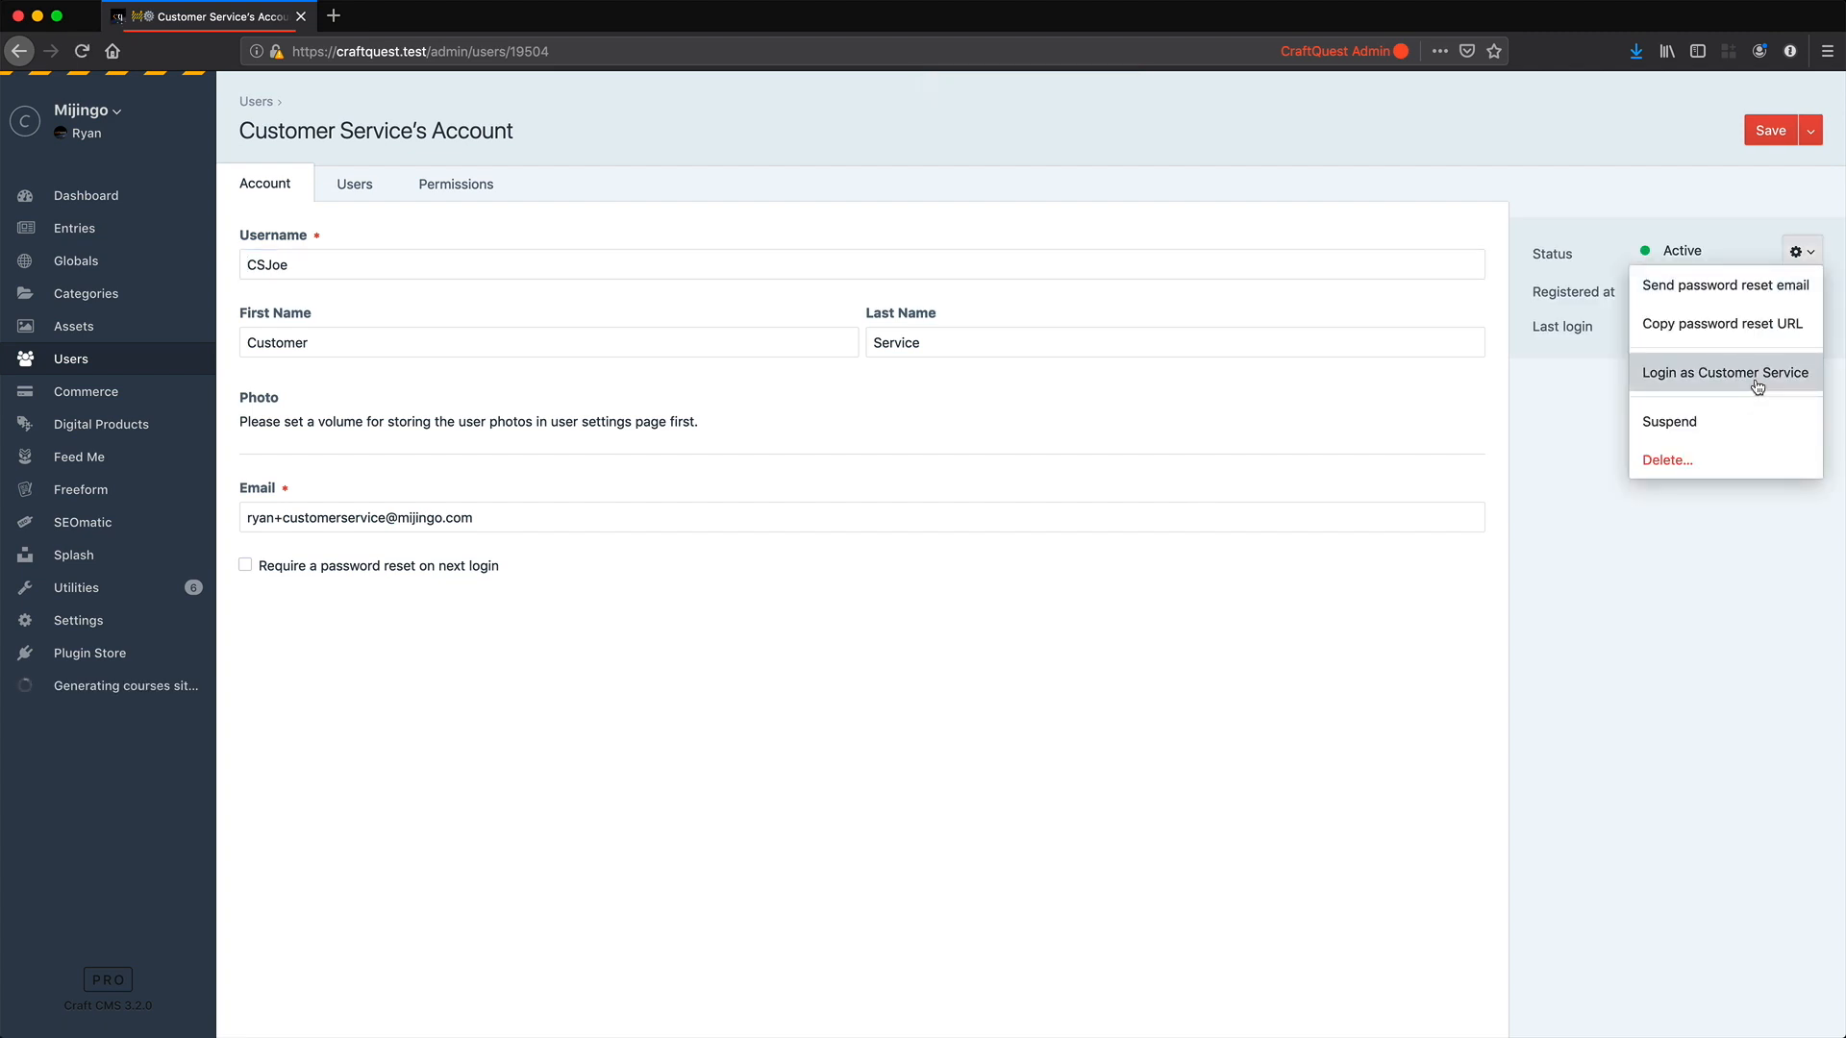
click(1757, 385)
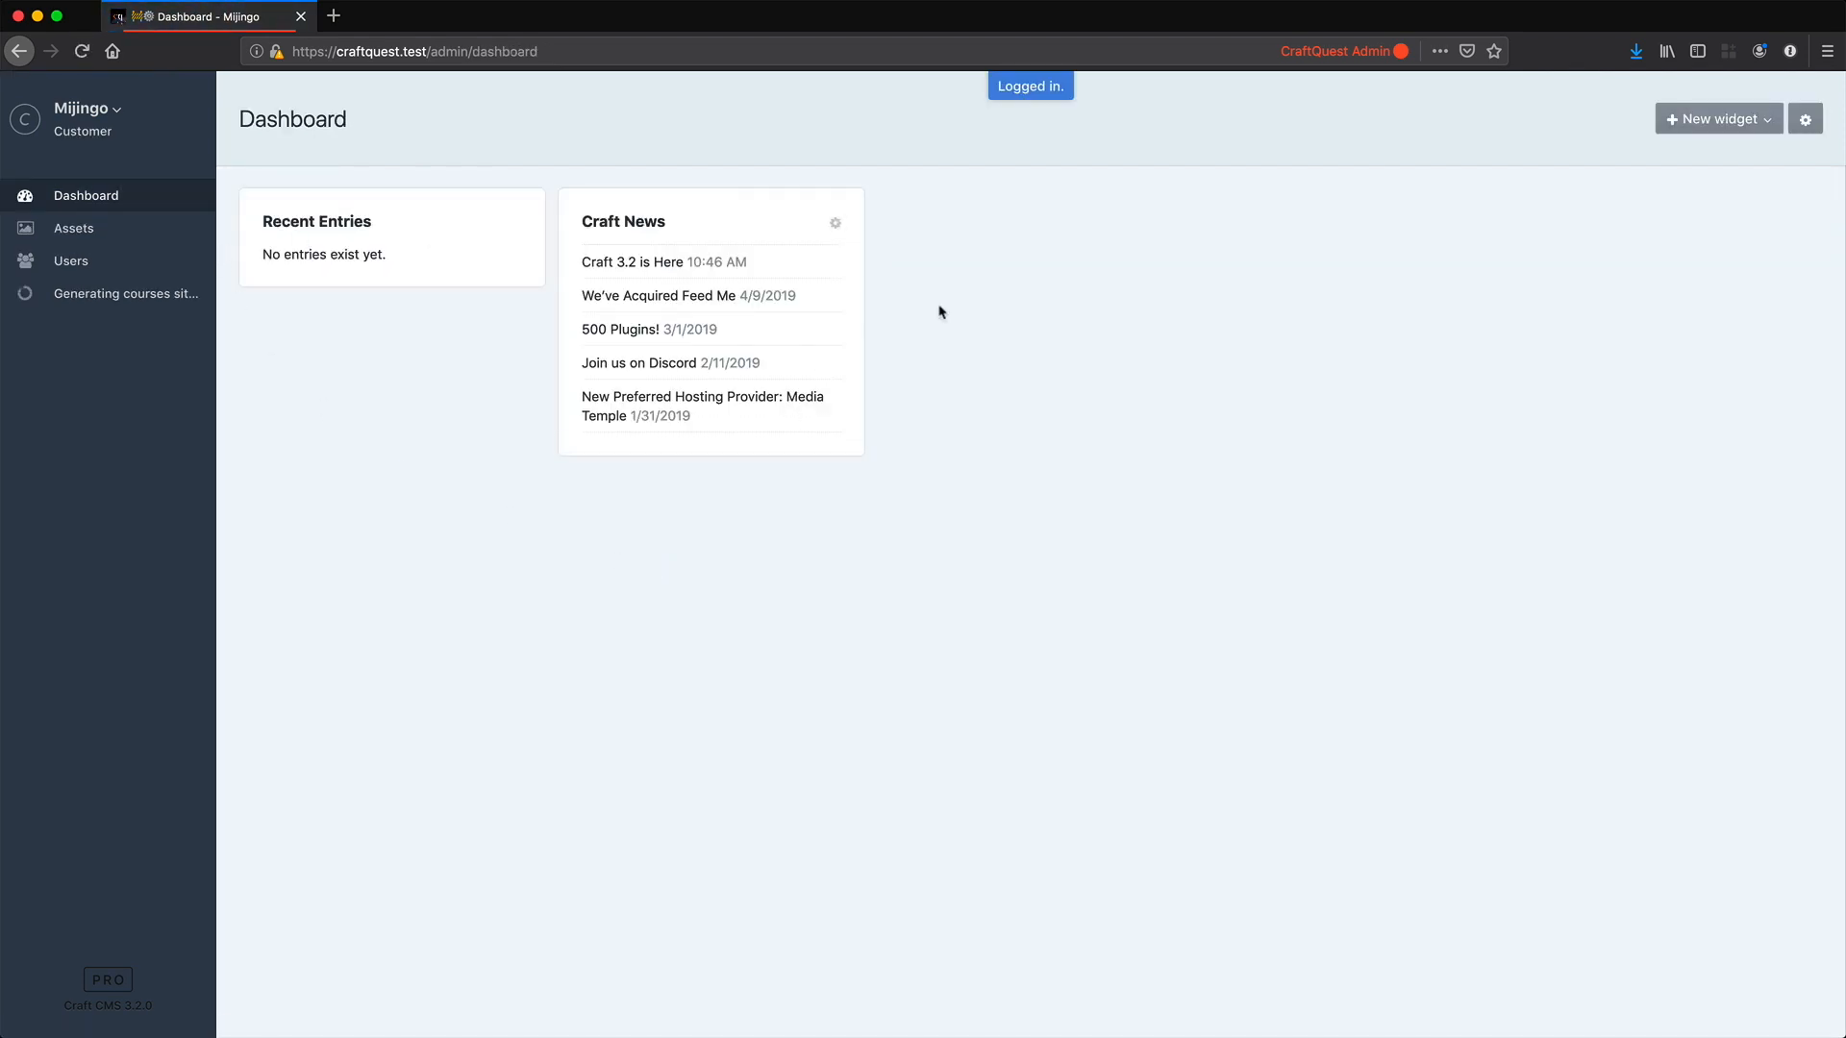
Step: Find a customer by name in the Customers group, open the prodnewaccounttest account and log in as that customer
click(86, 267)
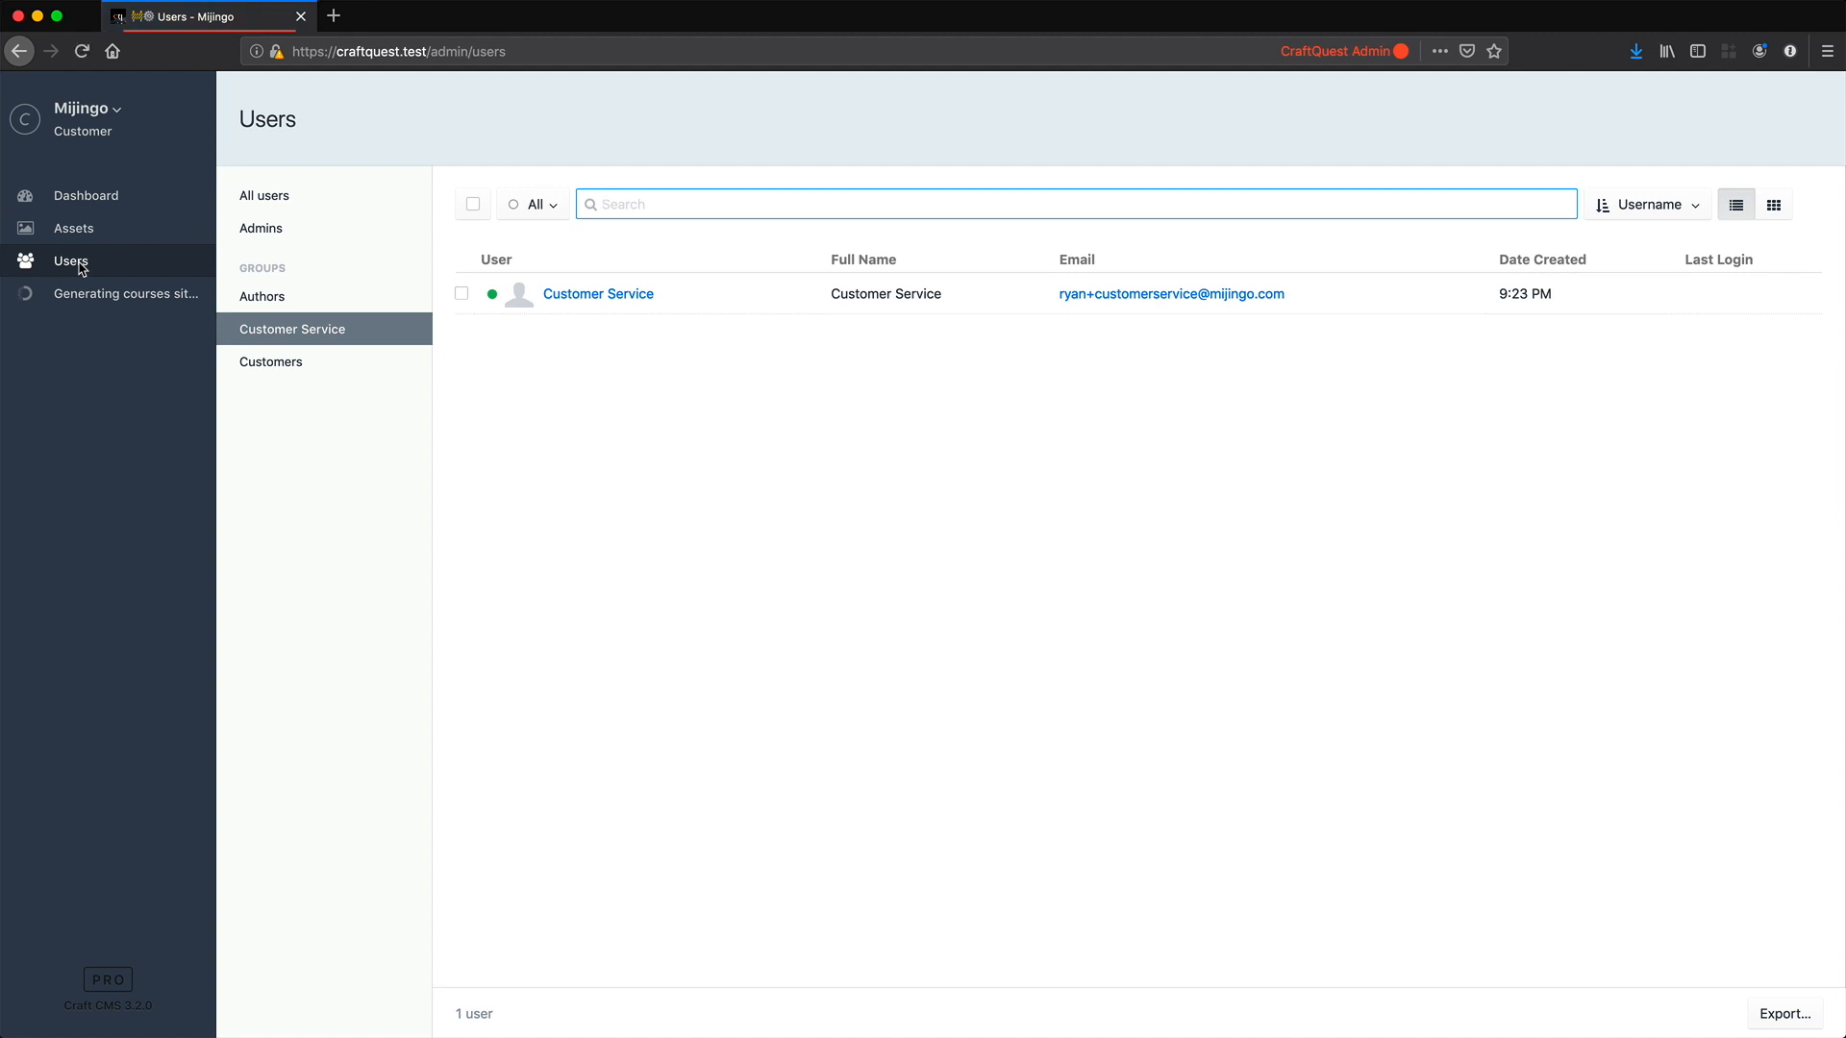
click(289, 371)
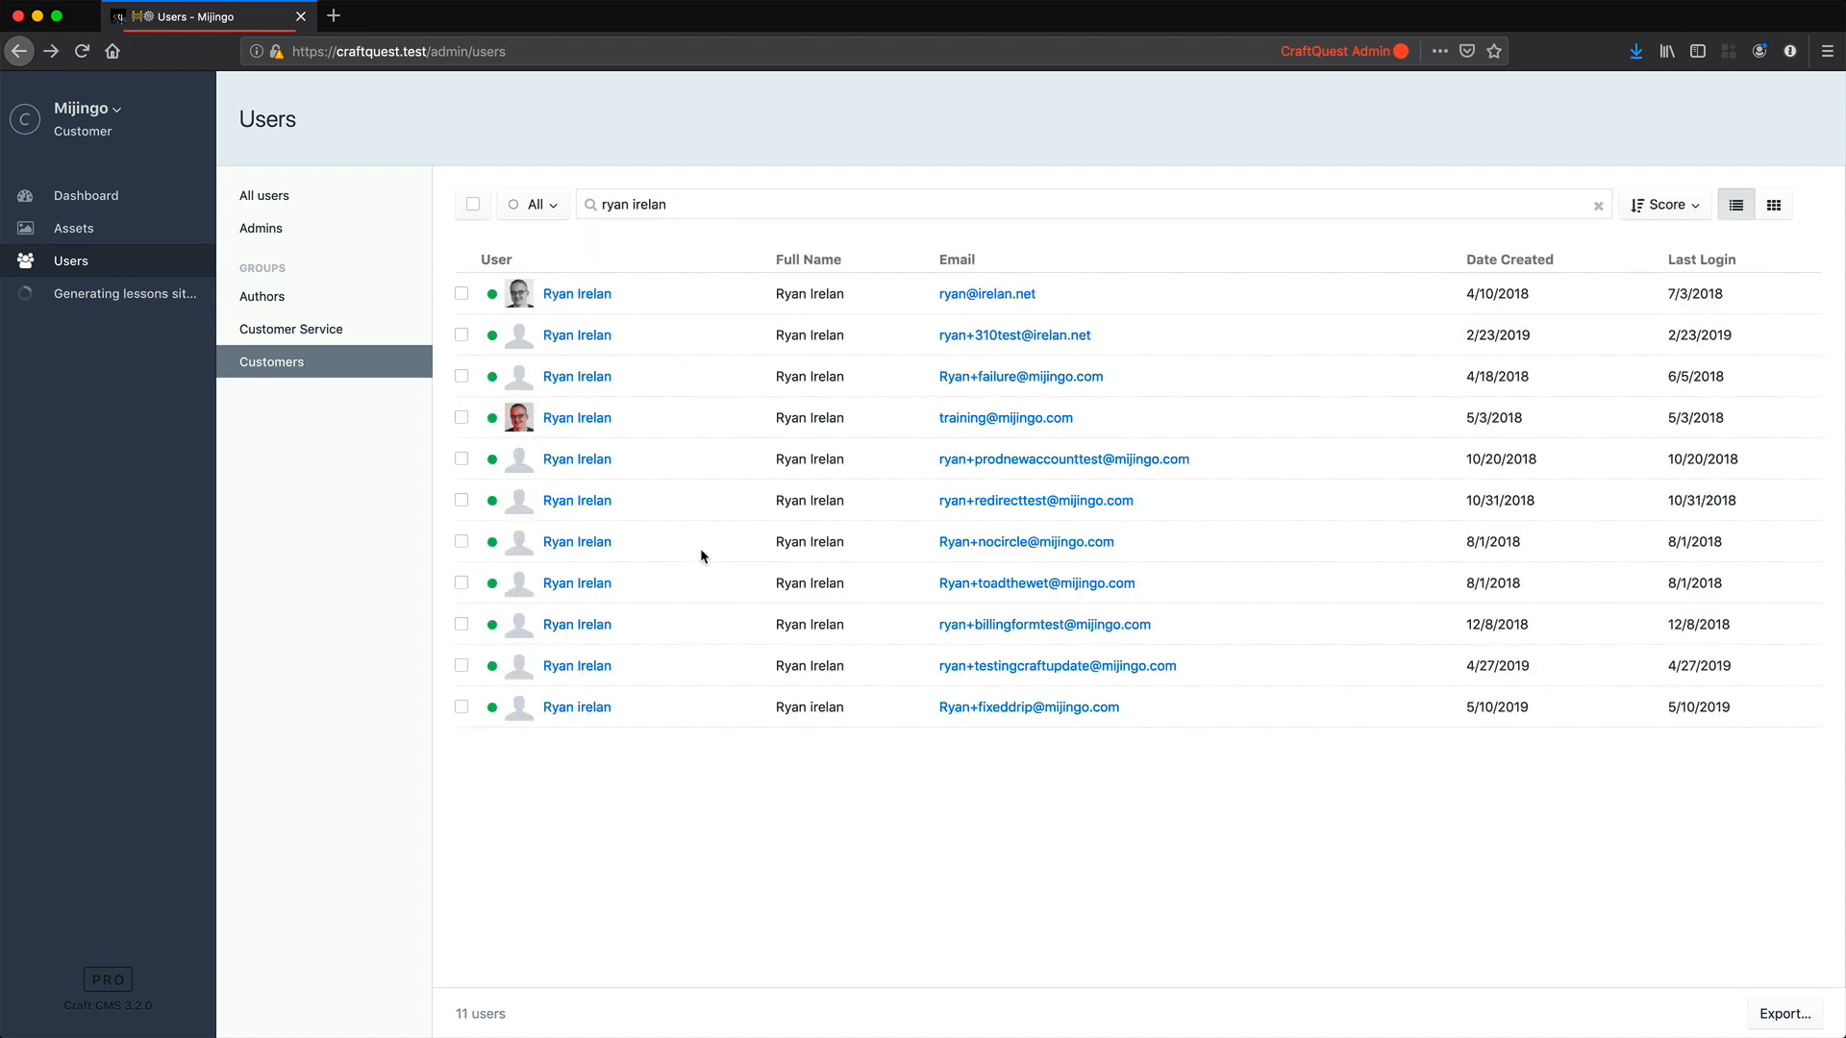
click(581, 461)
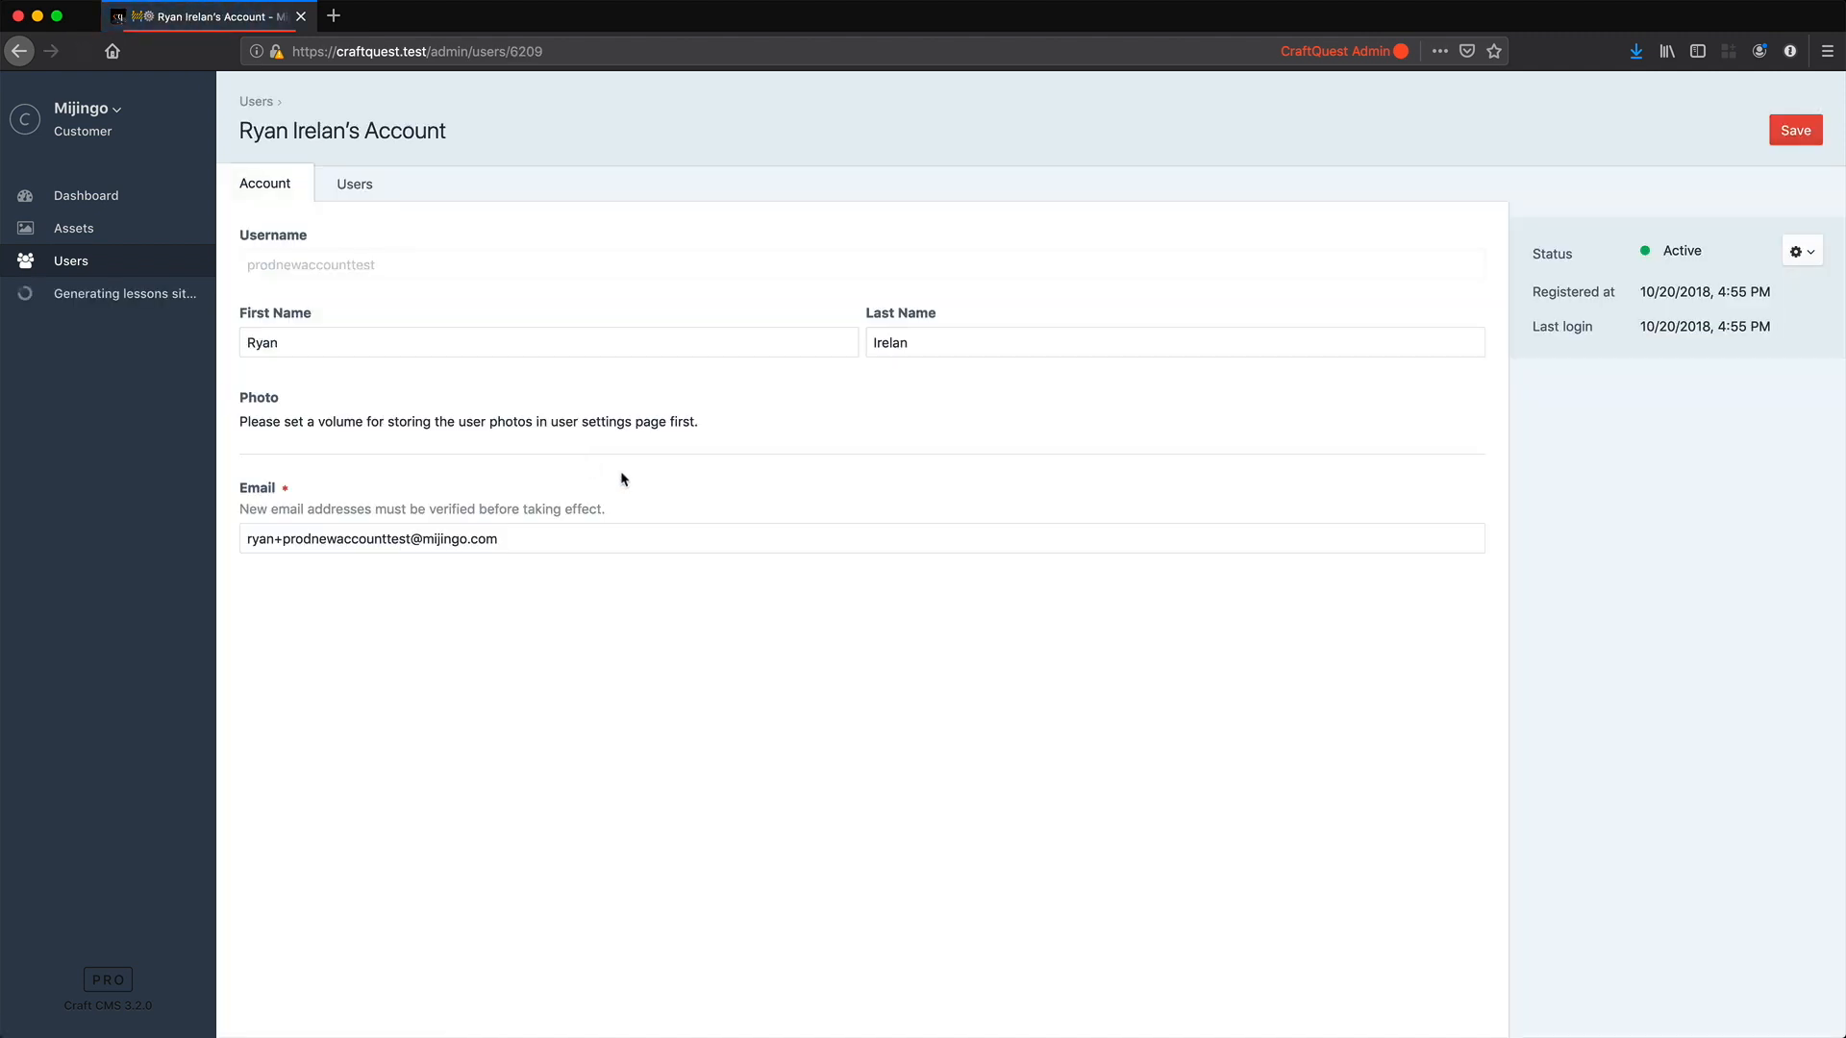
click(1788, 265)
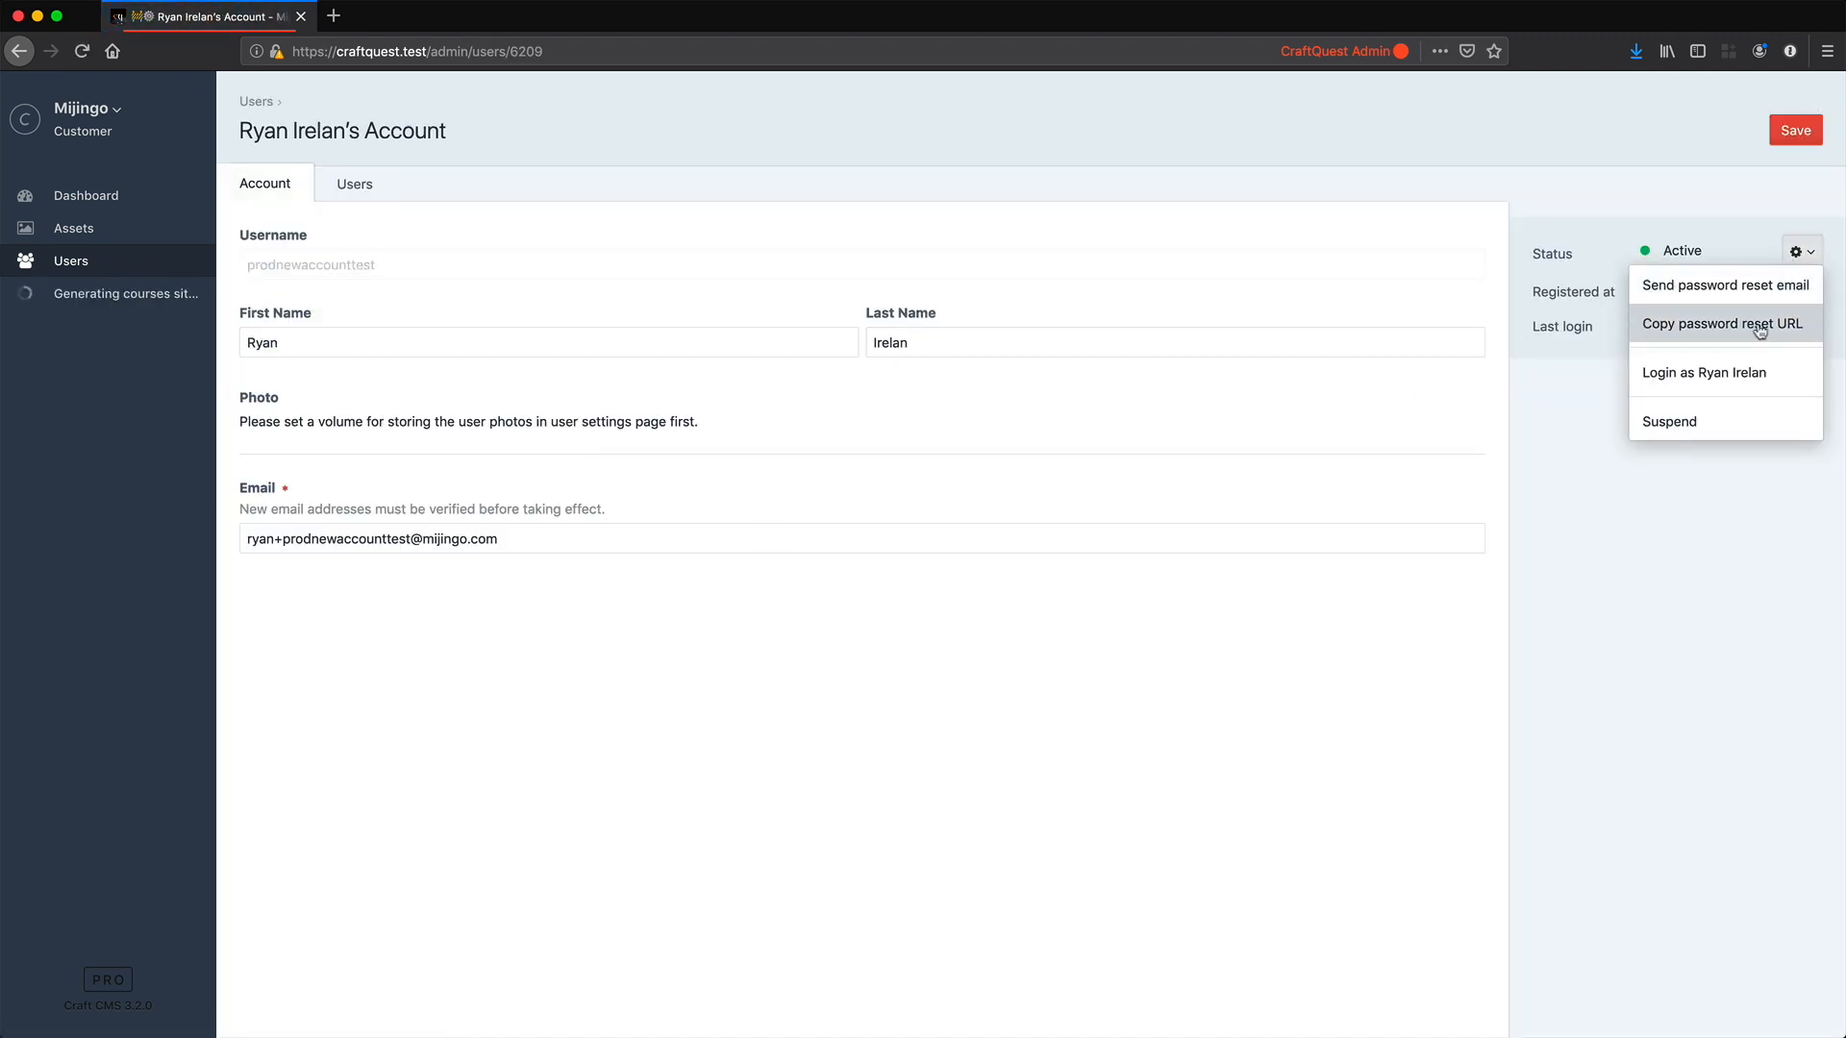
click(1752, 383)
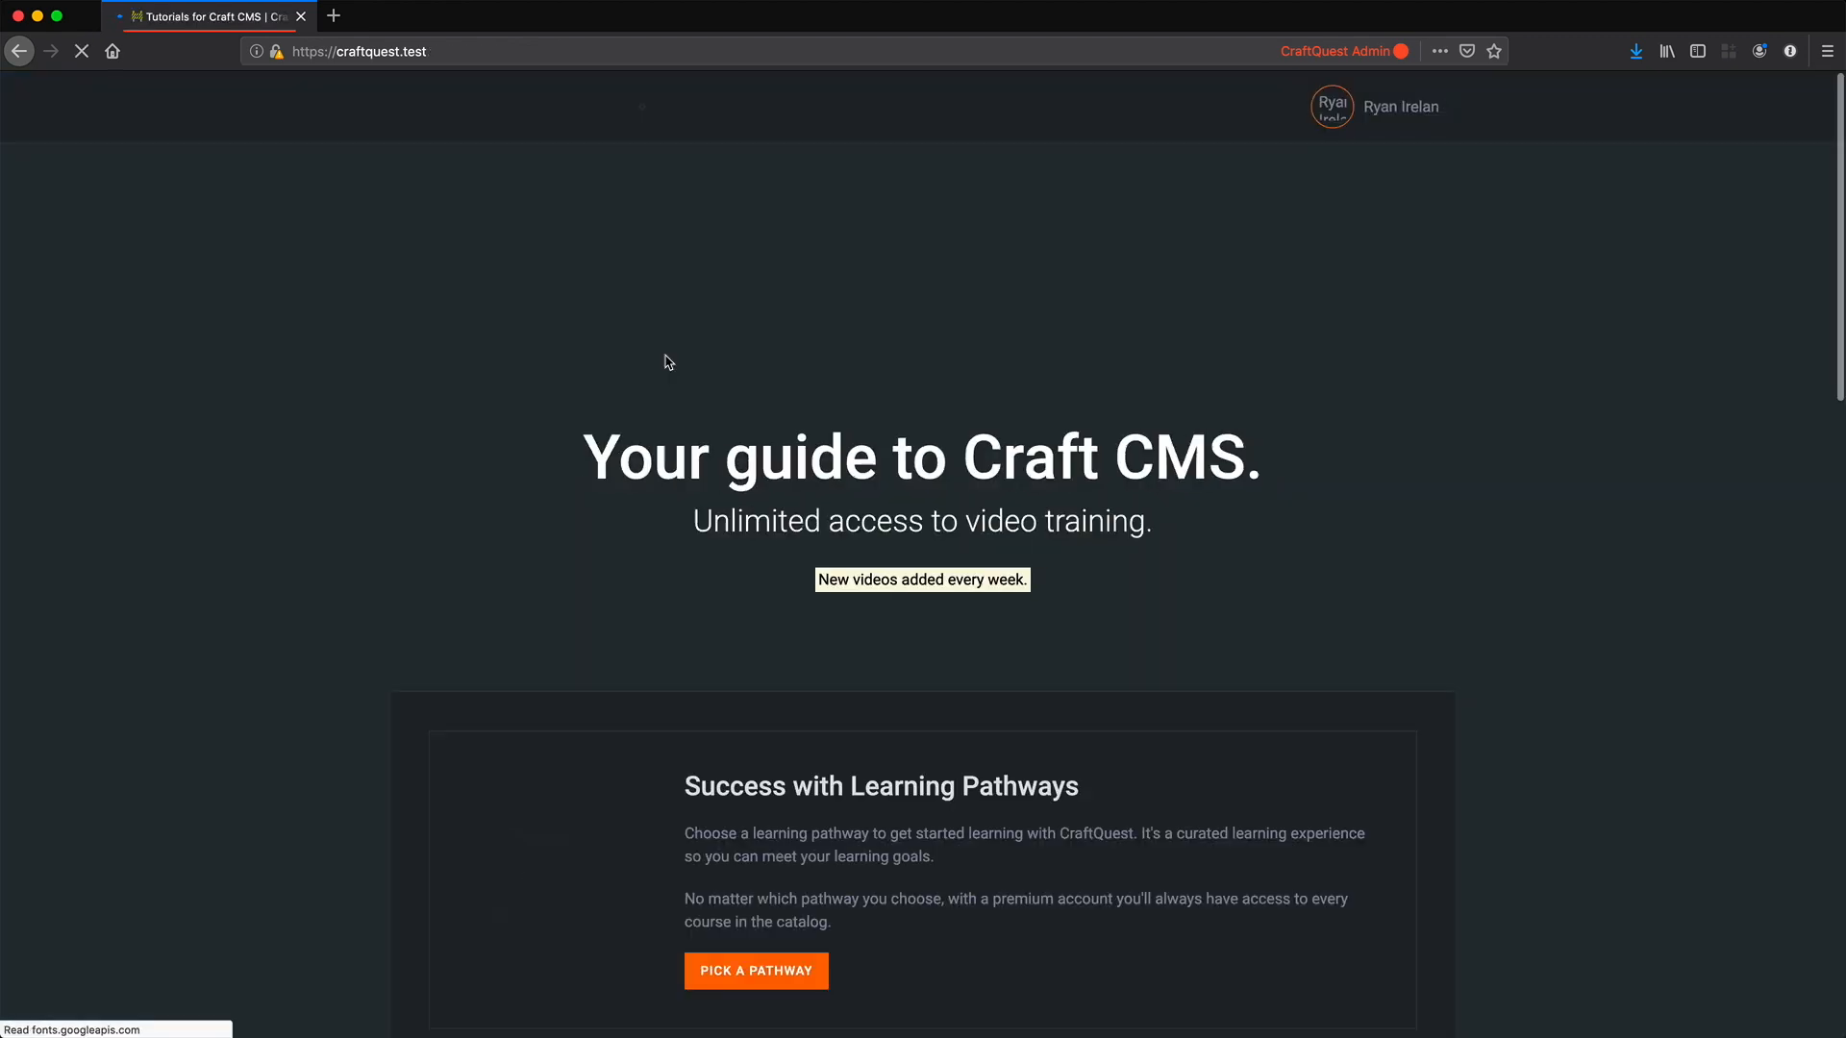
Step: Open the impersonated customer's dashboard on the CraftQuest site and look over its content
click(1421, 110)
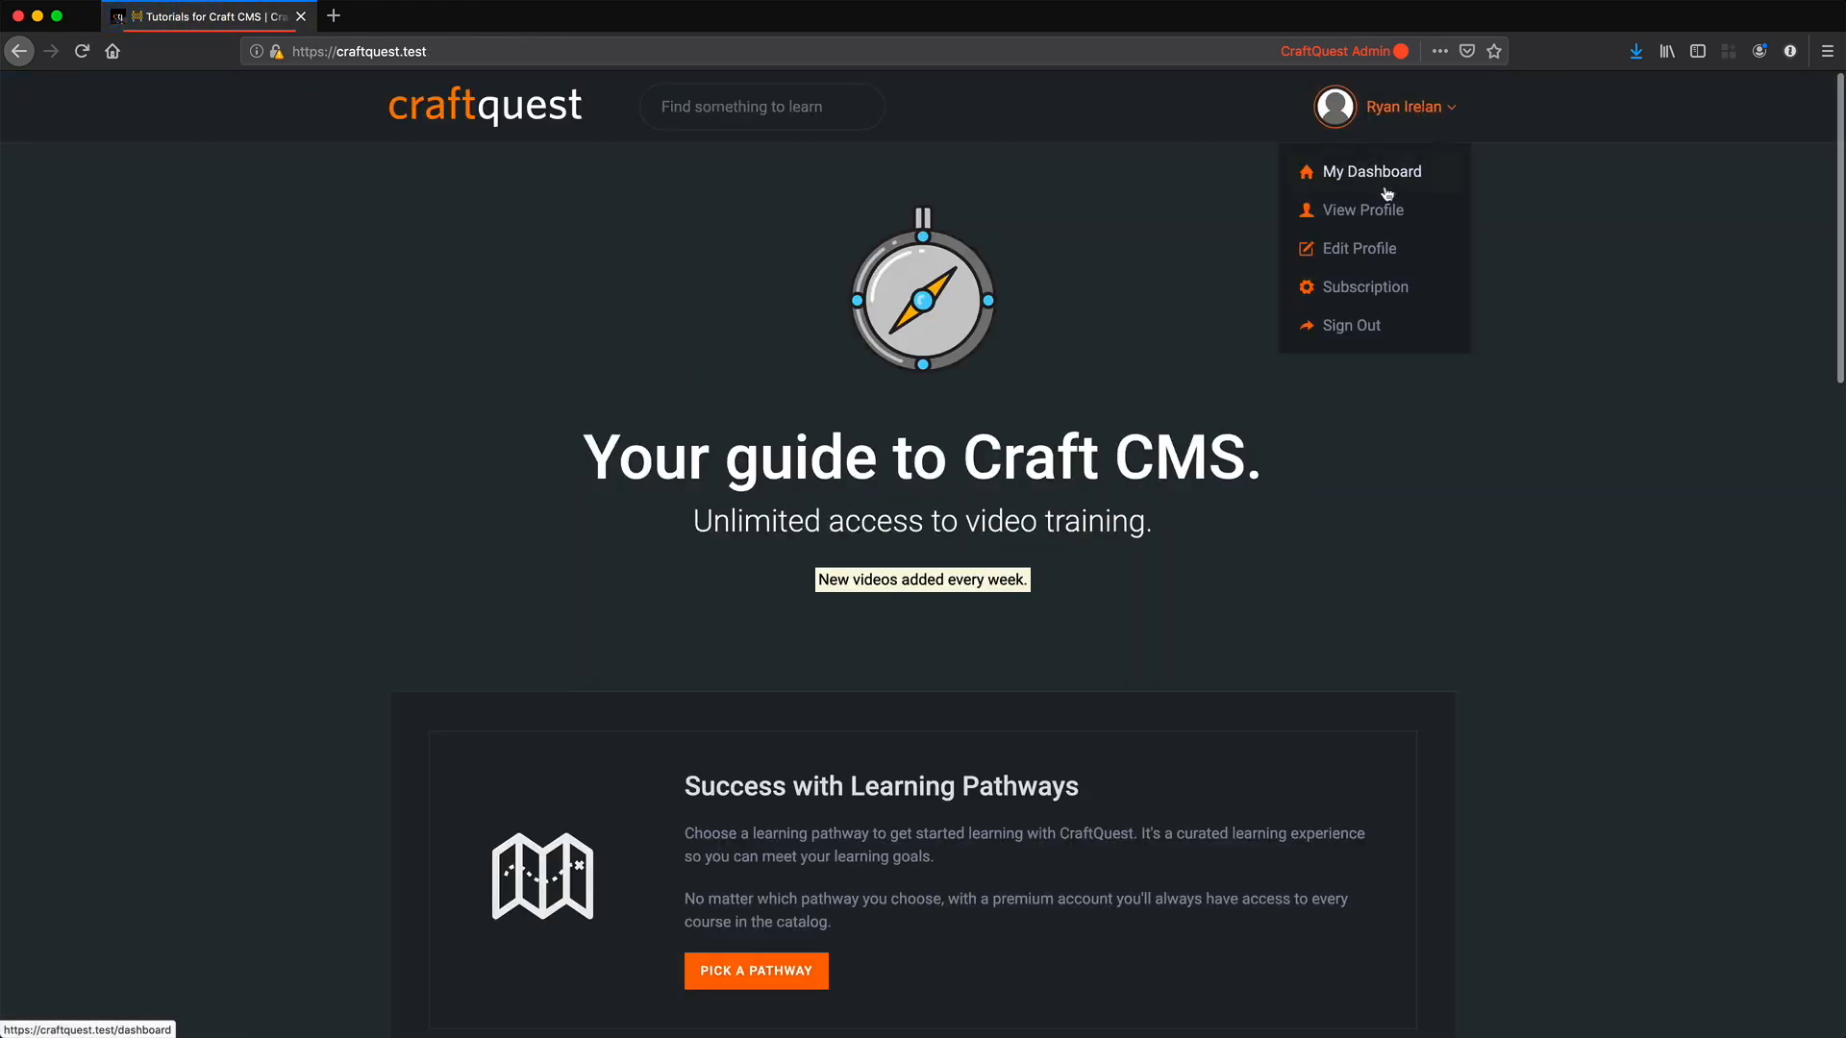
click(1390, 175)
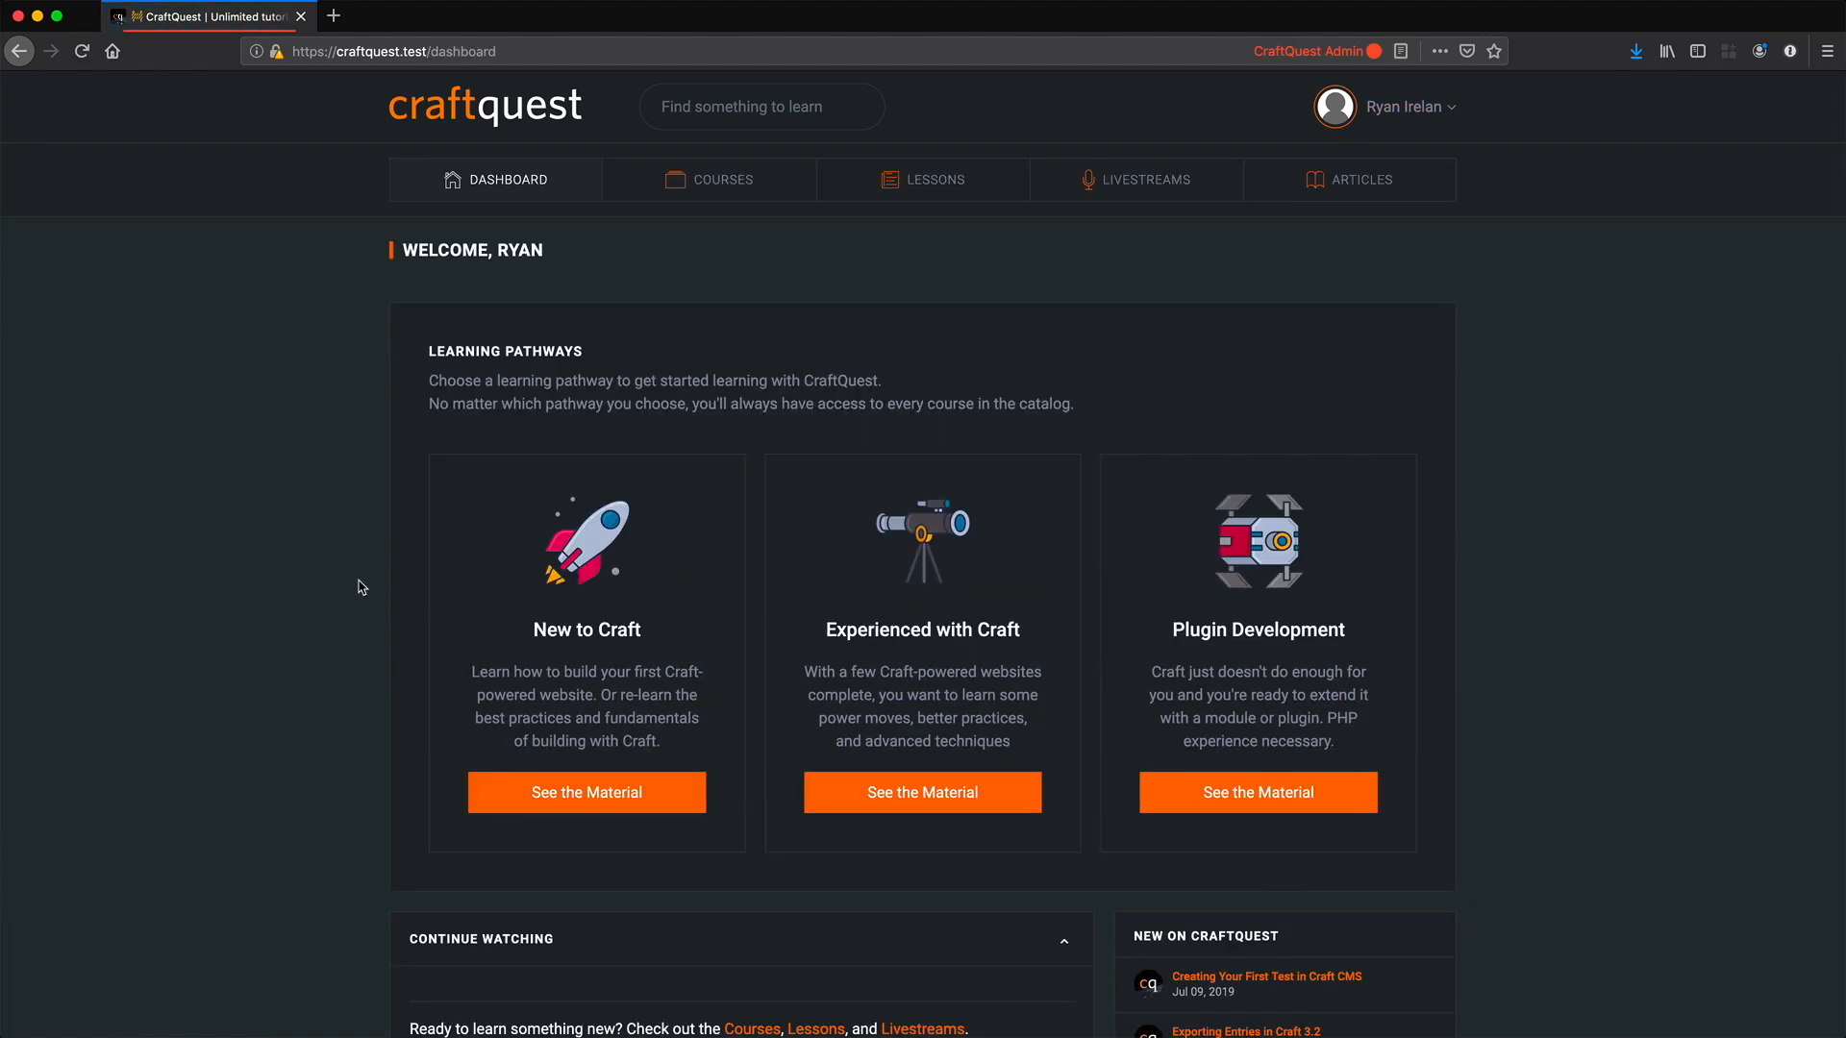
scroll(361, 587, down, 3)
scroll(361, 586, up, 3)
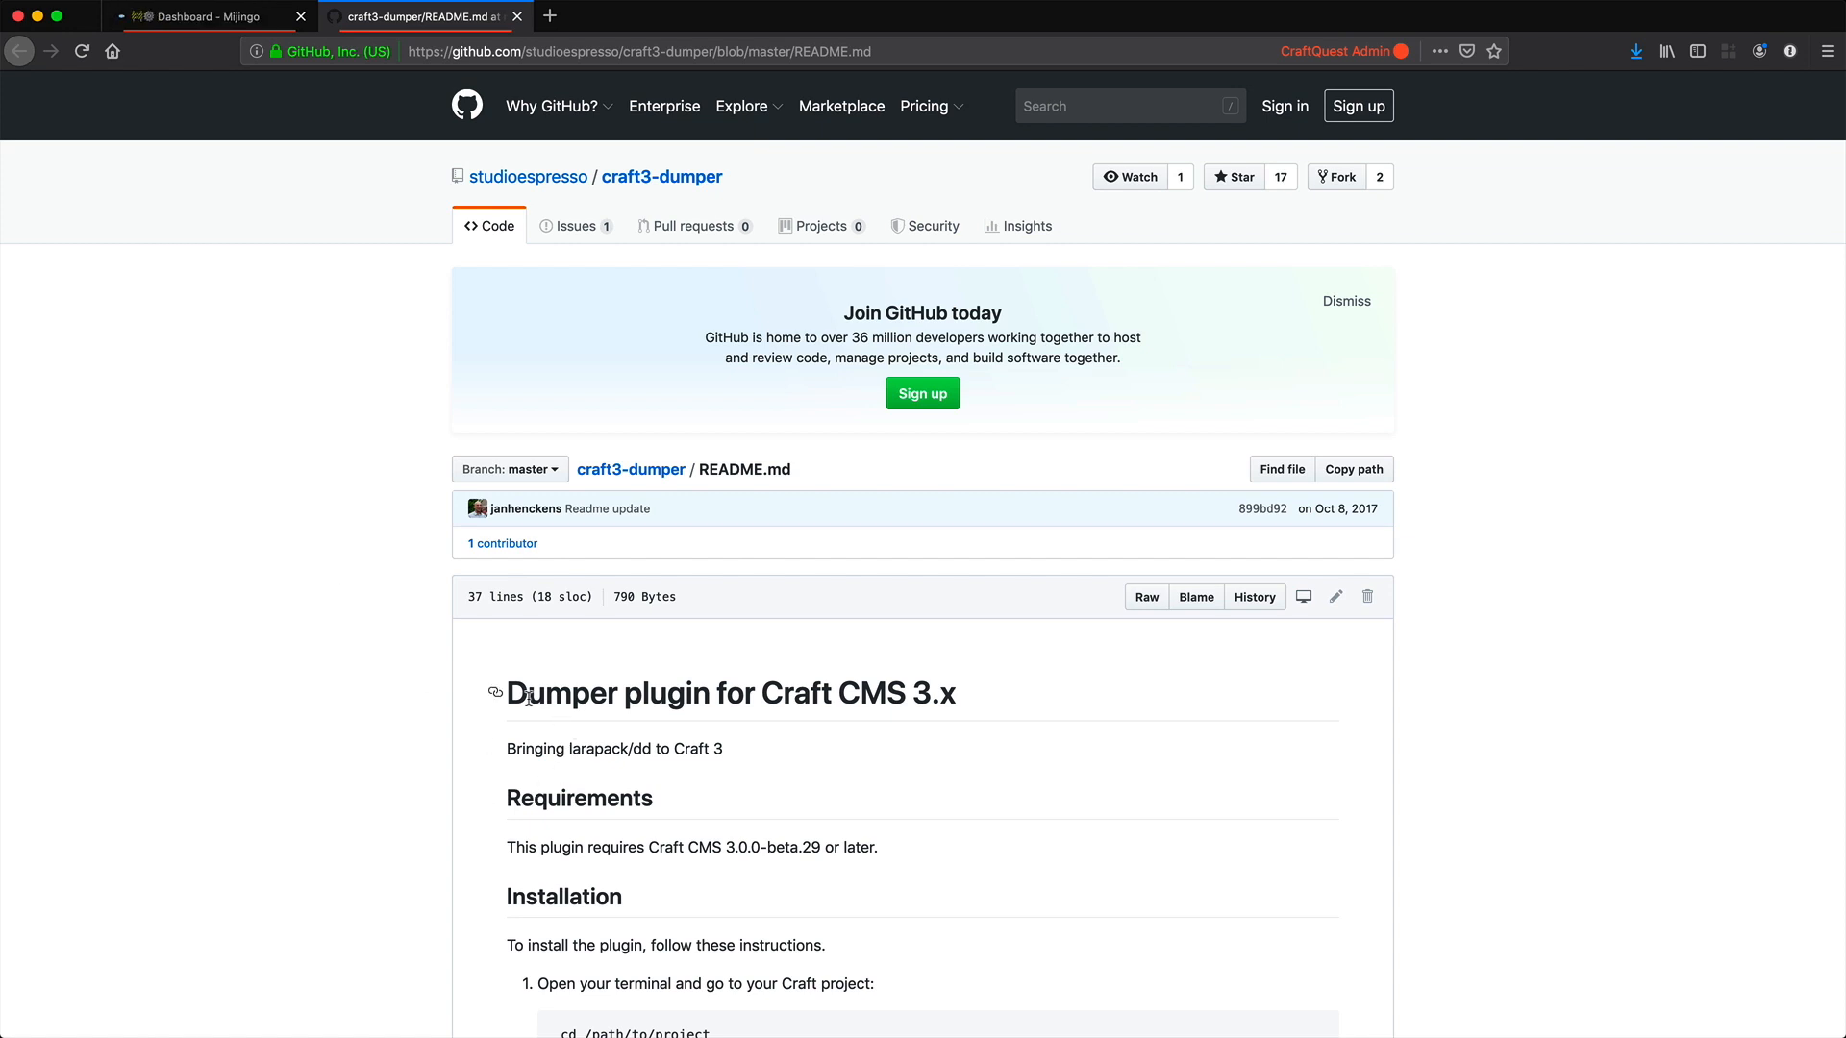
Step: Read the craft3-dumper README on GitHub, covering the plugin's purpose, installation and d/dd template usage
drag(511, 692, 776, 698)
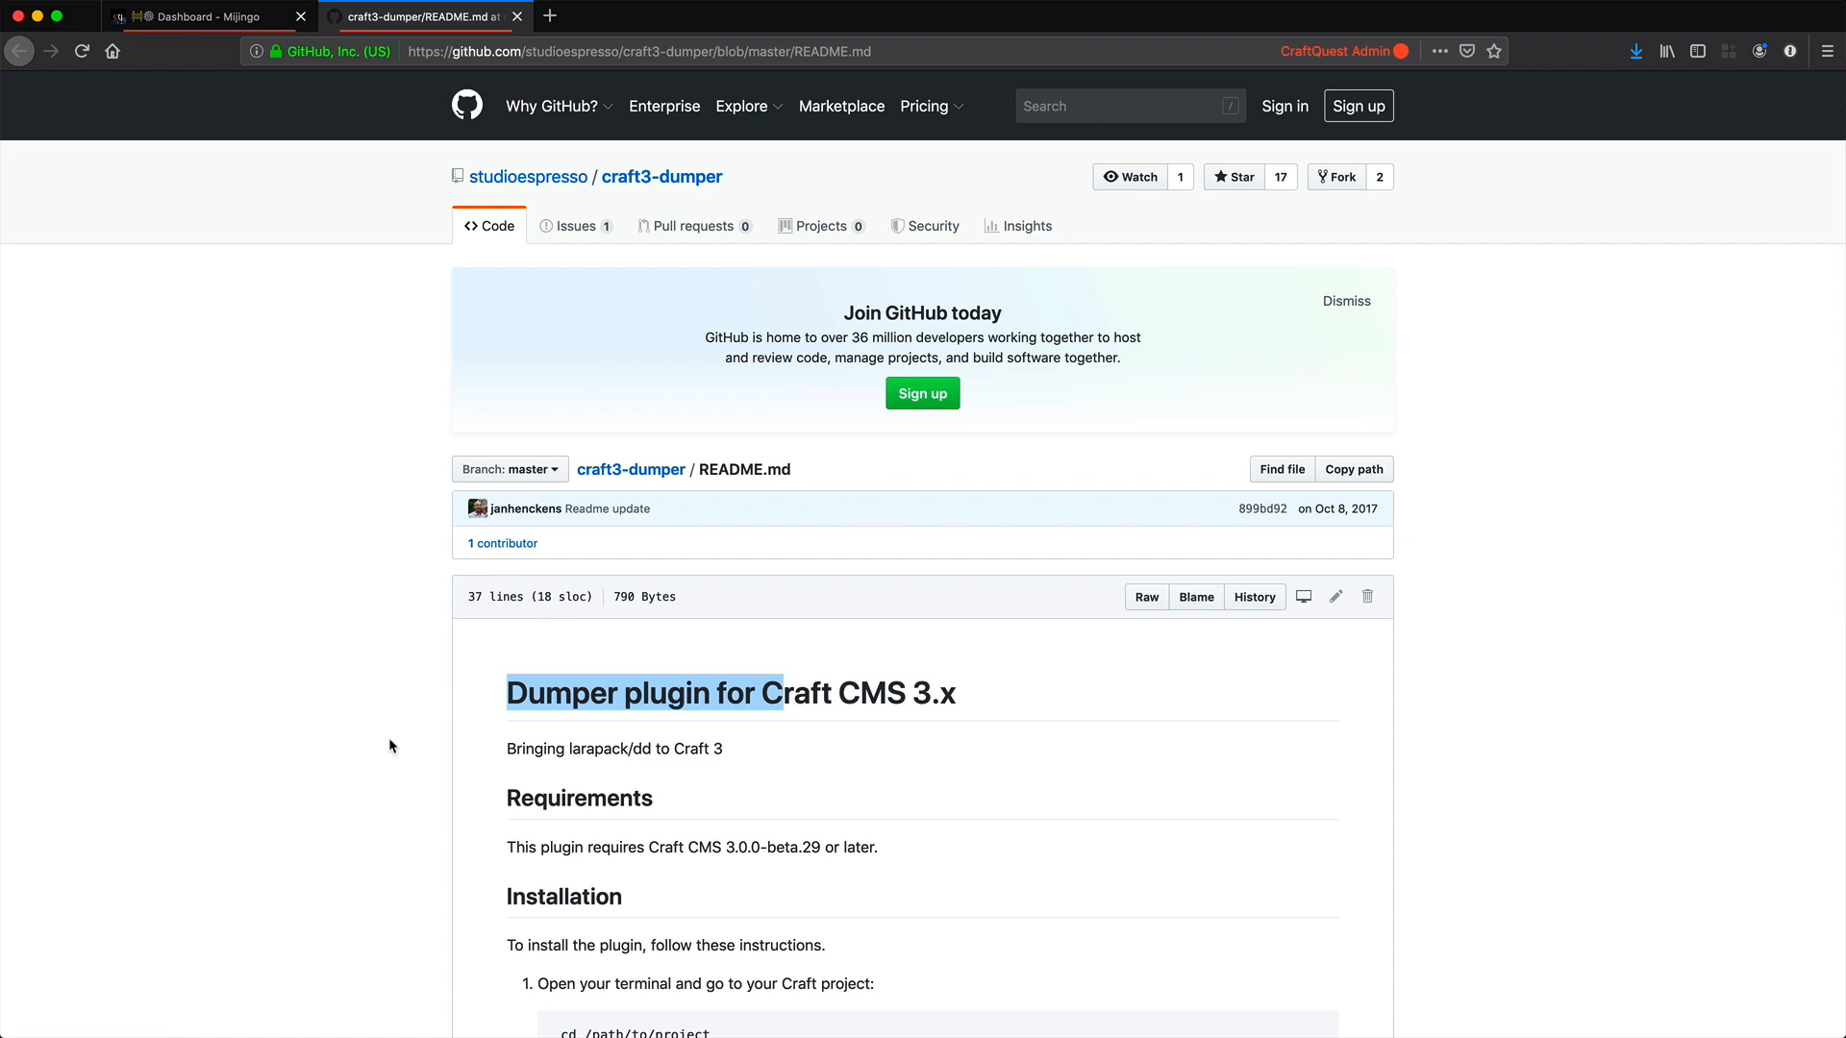
scroll(402, 813, down, 5)
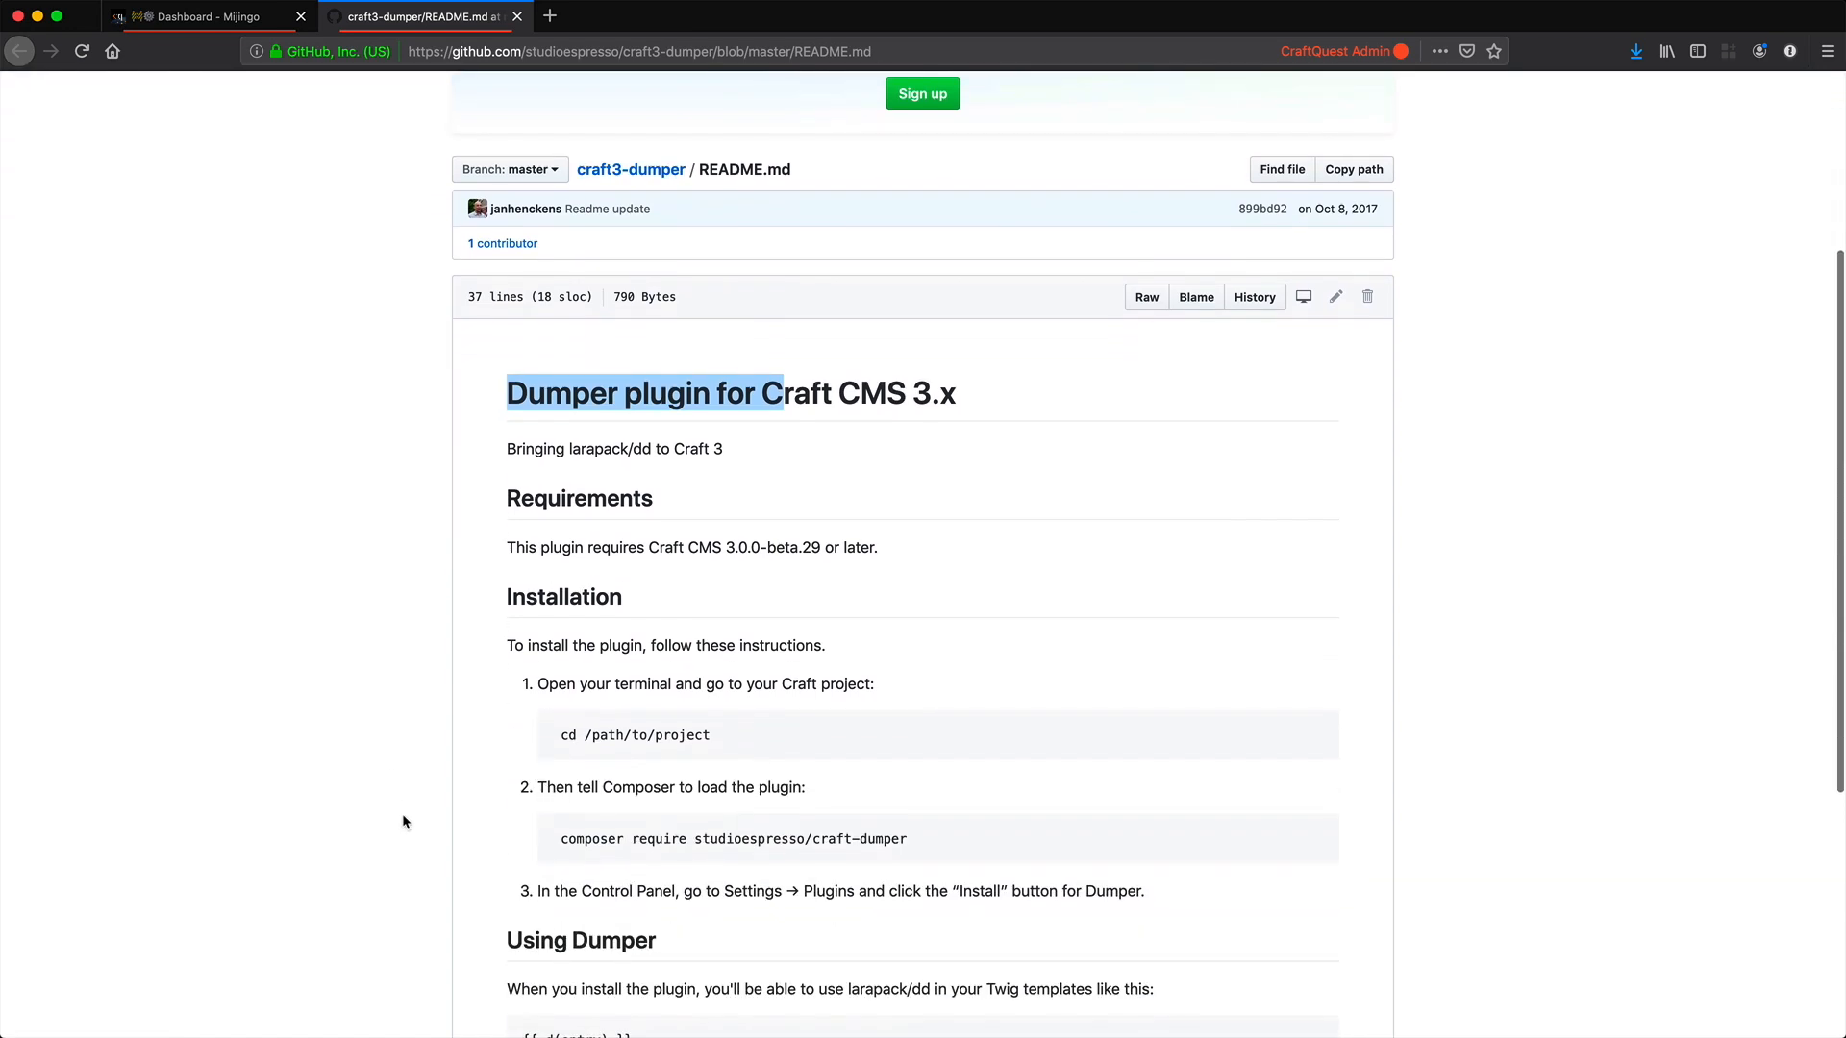
scroll(403, 817, down, 1)
drag(567, 382, 664, 384)
click(747, 382)
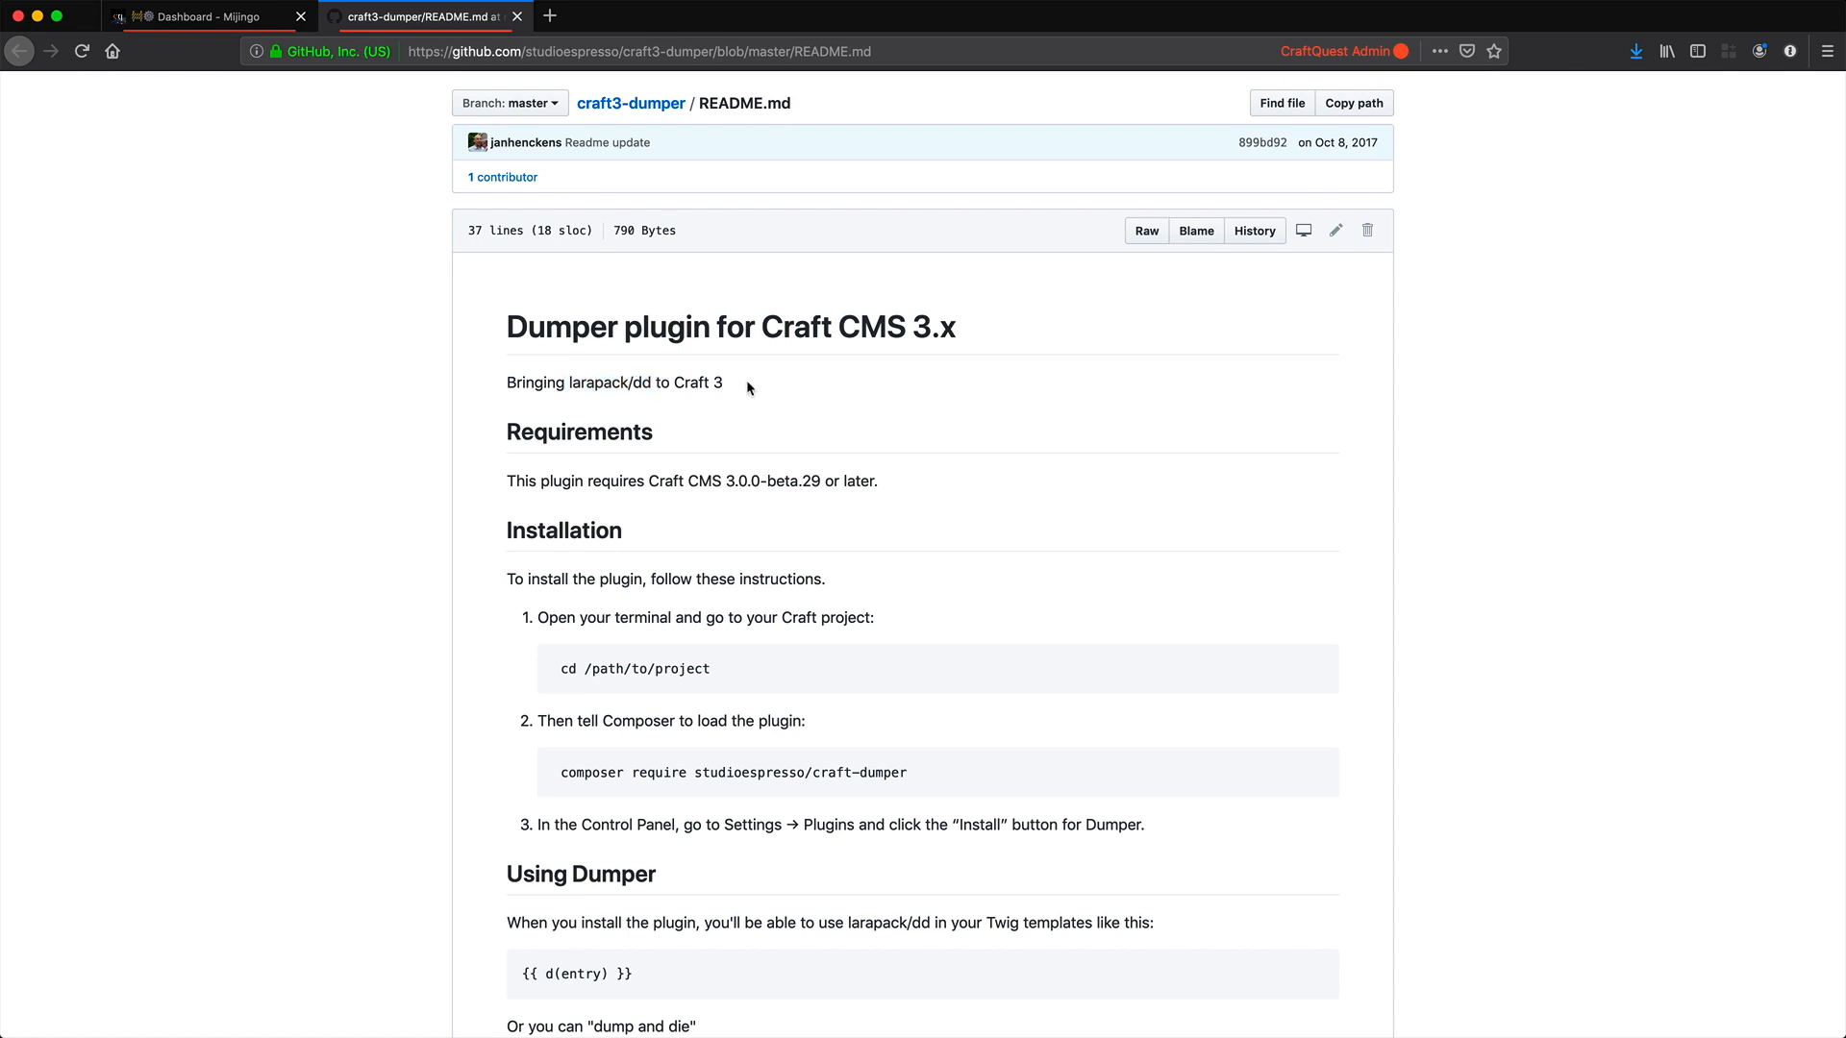
scroll(437, 753, down, 3)
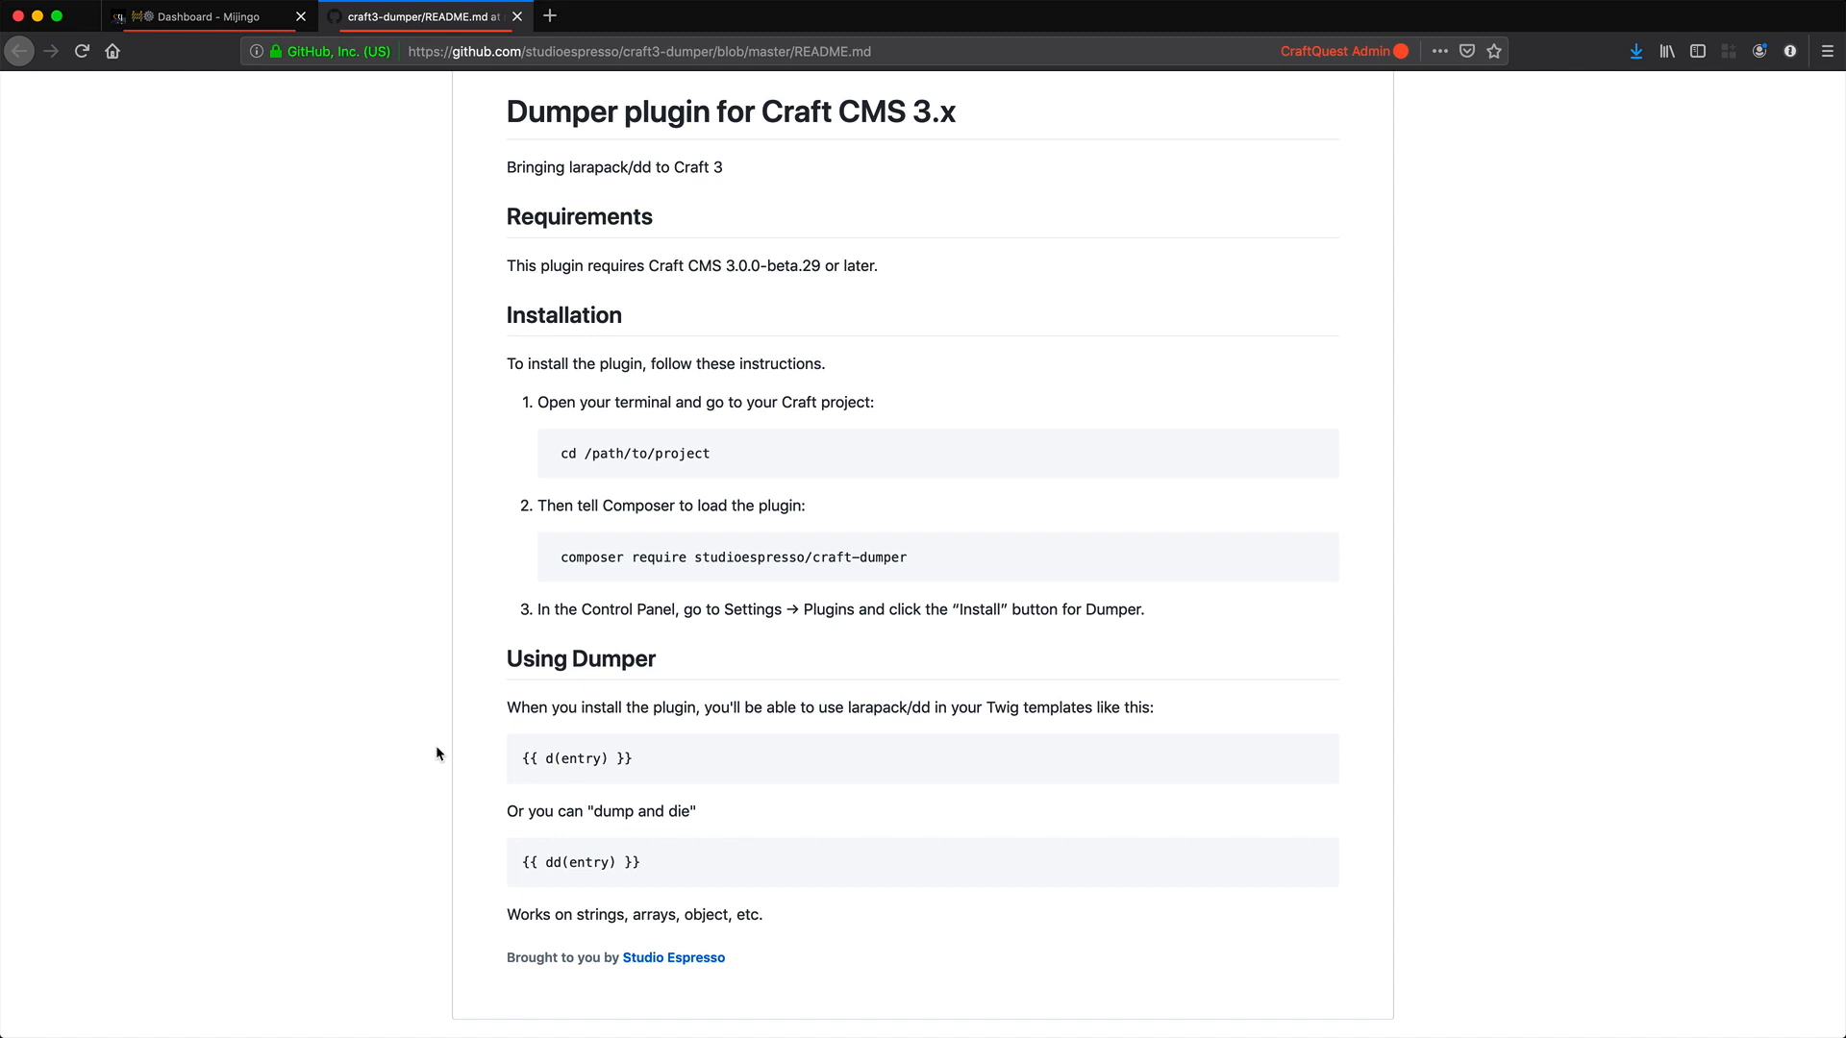
scroll(519, 548, up, 6)
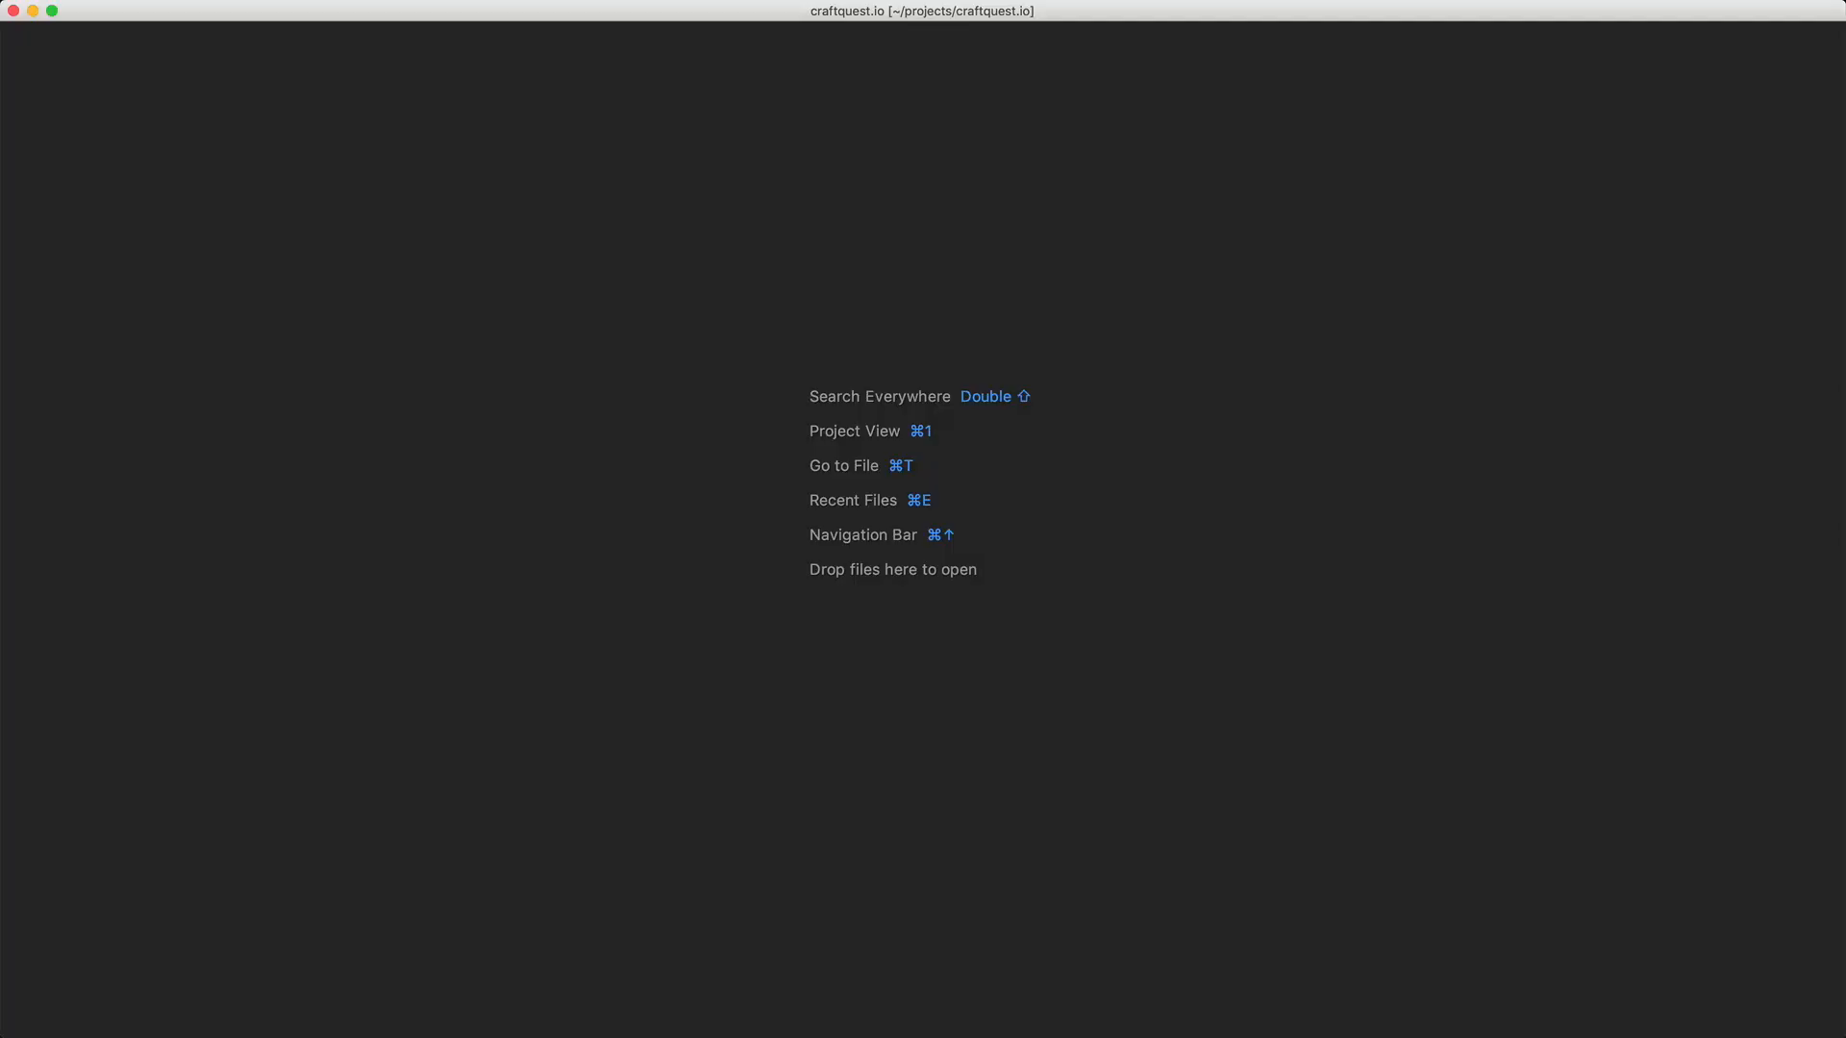
Step: Switch to the craftquest.io project in the code editor, find files matching inc/less and open _lessons-listing.twig
key(super+t)
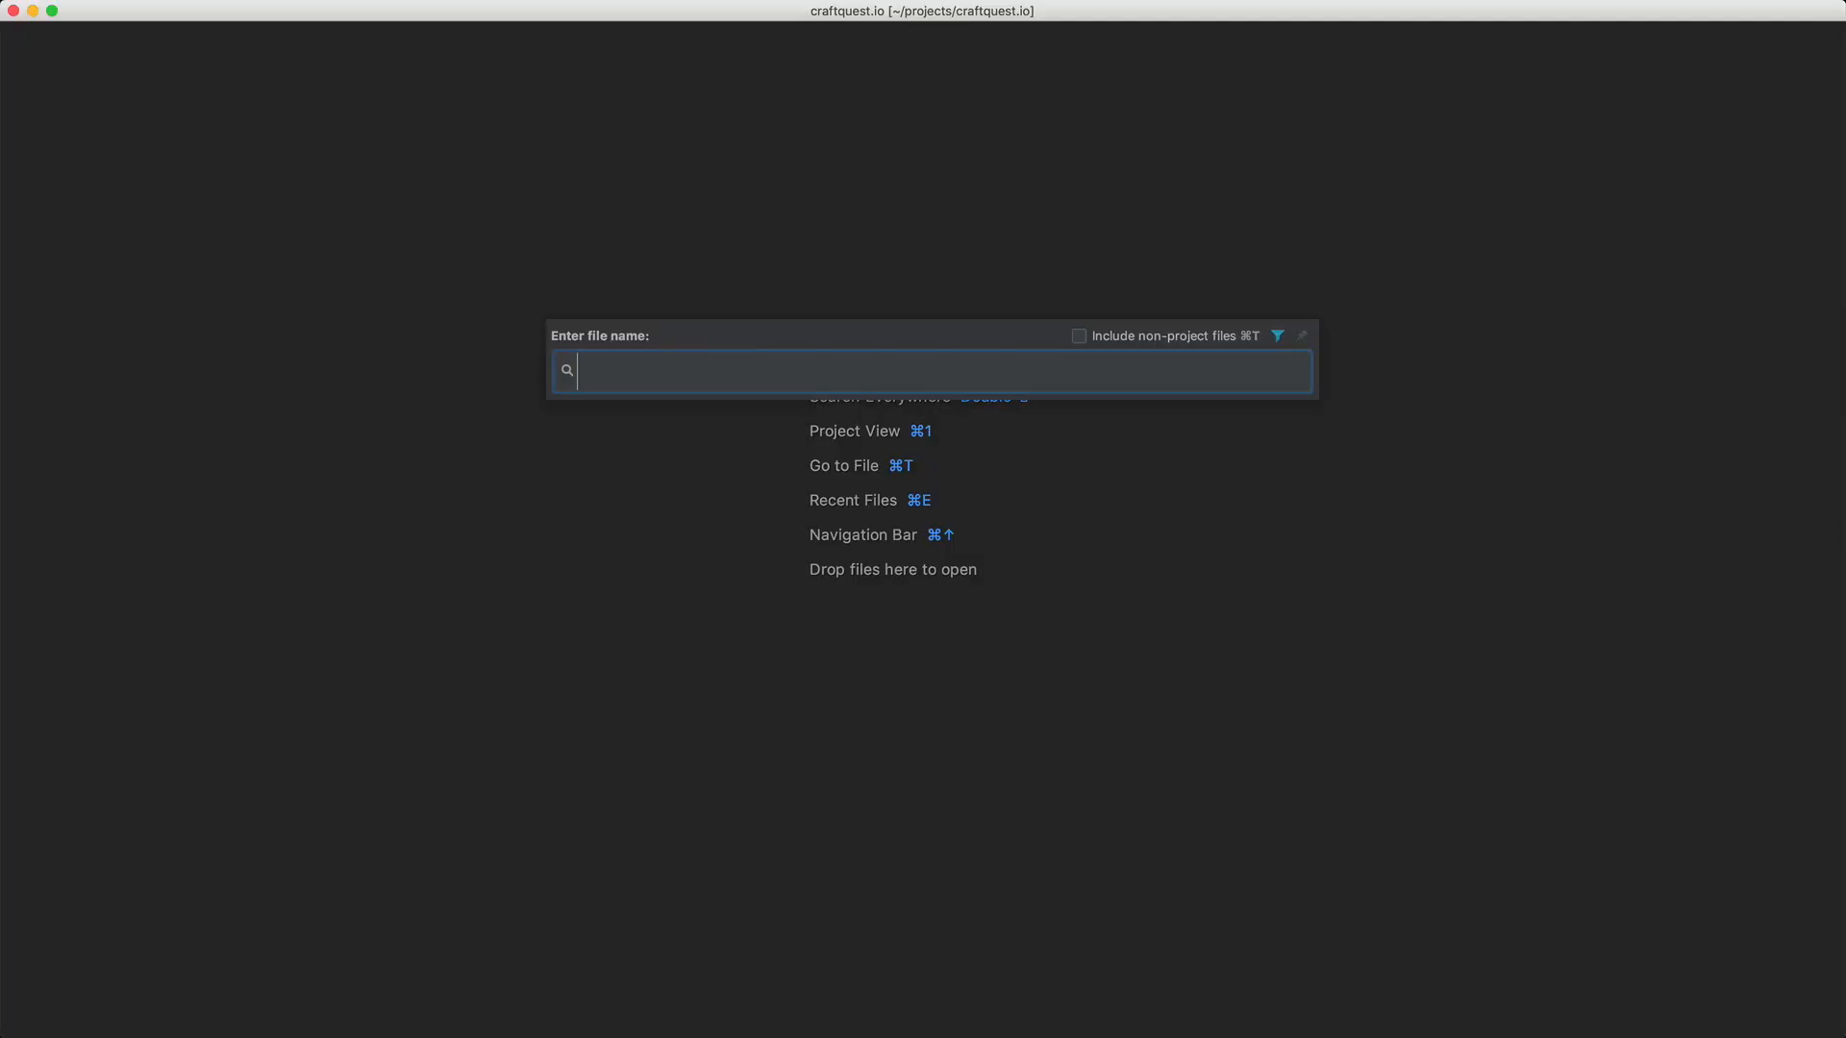
text(inc/)
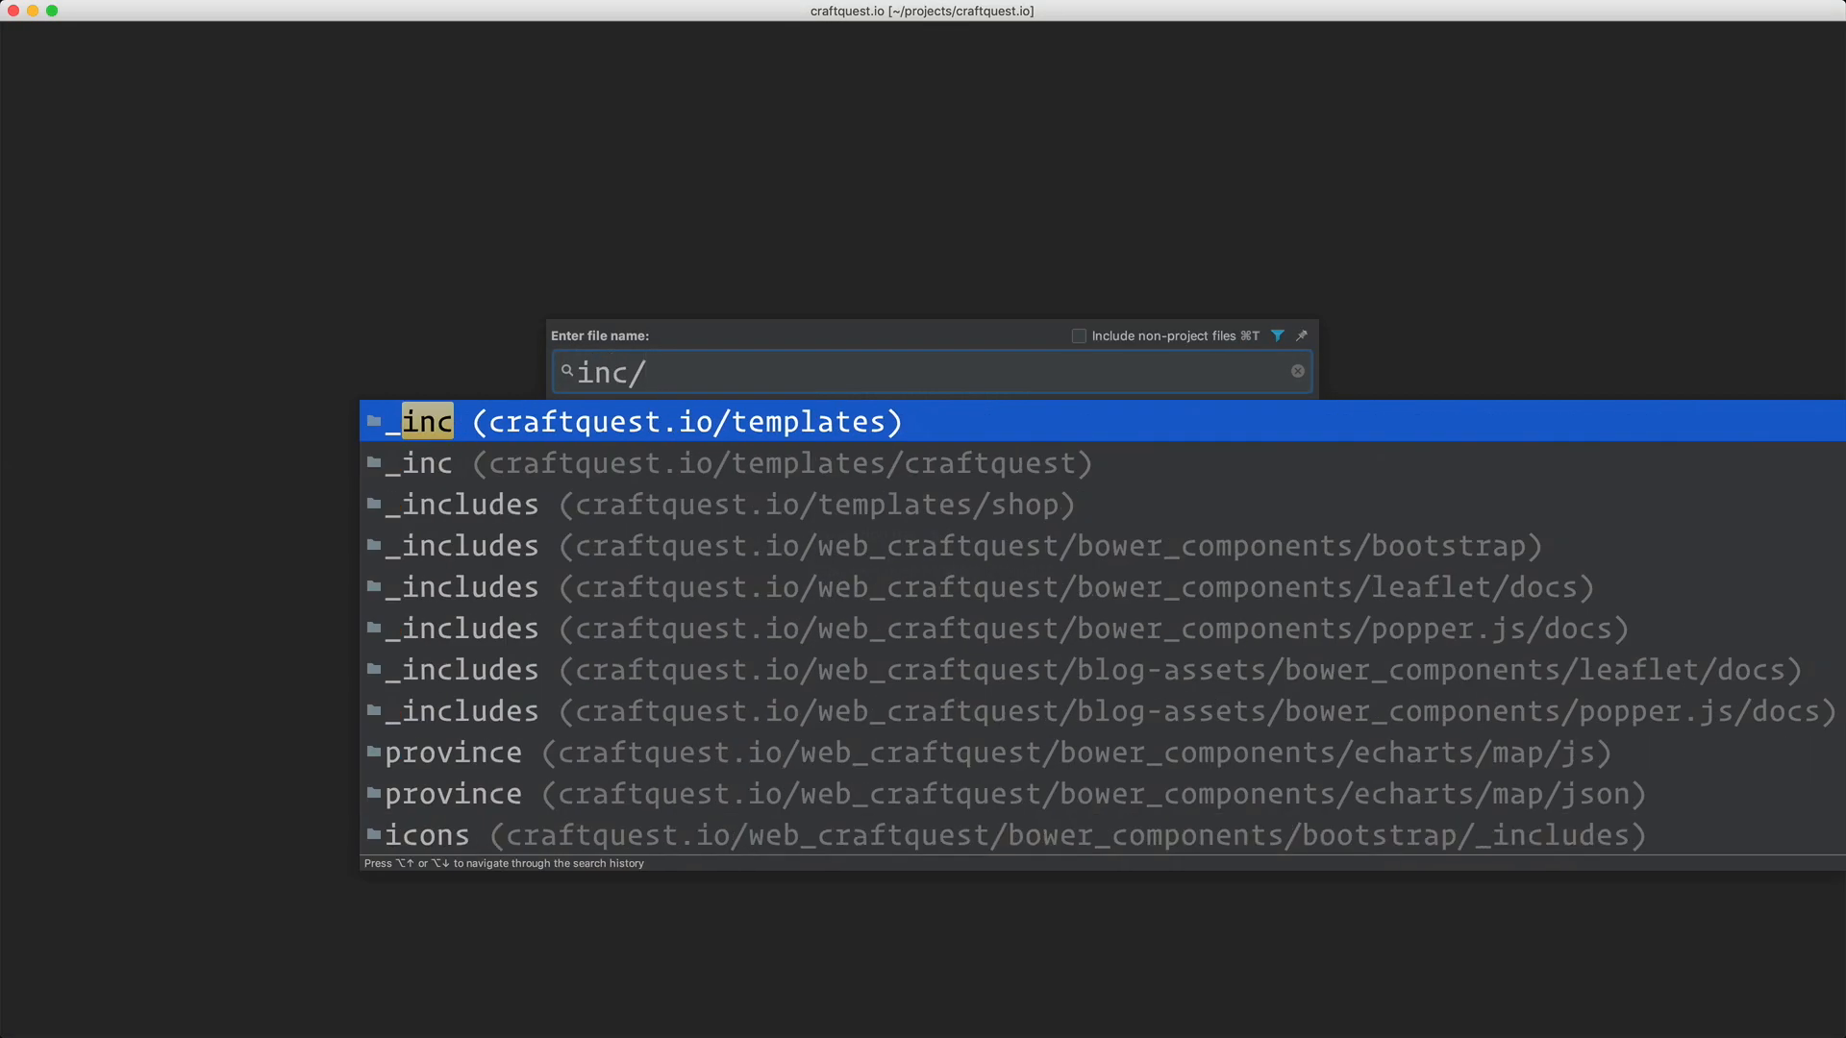
text(less)
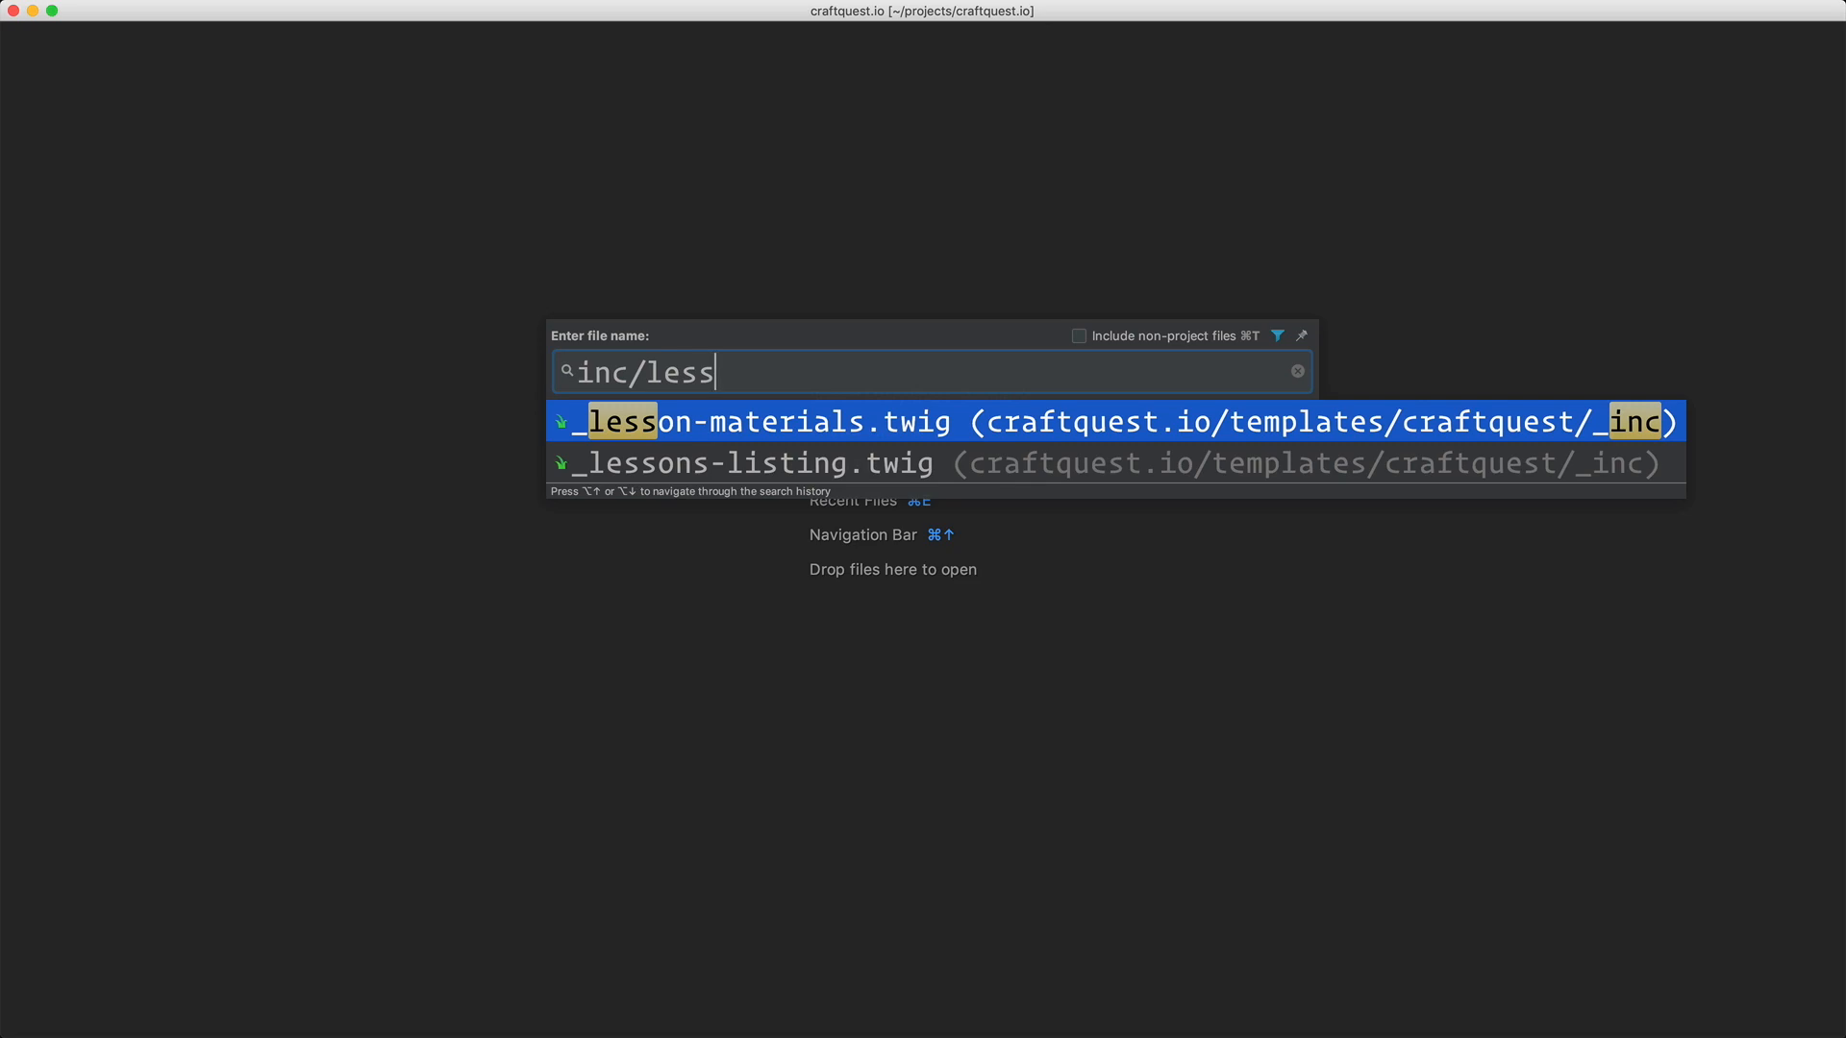
key(Down)
key(Return)
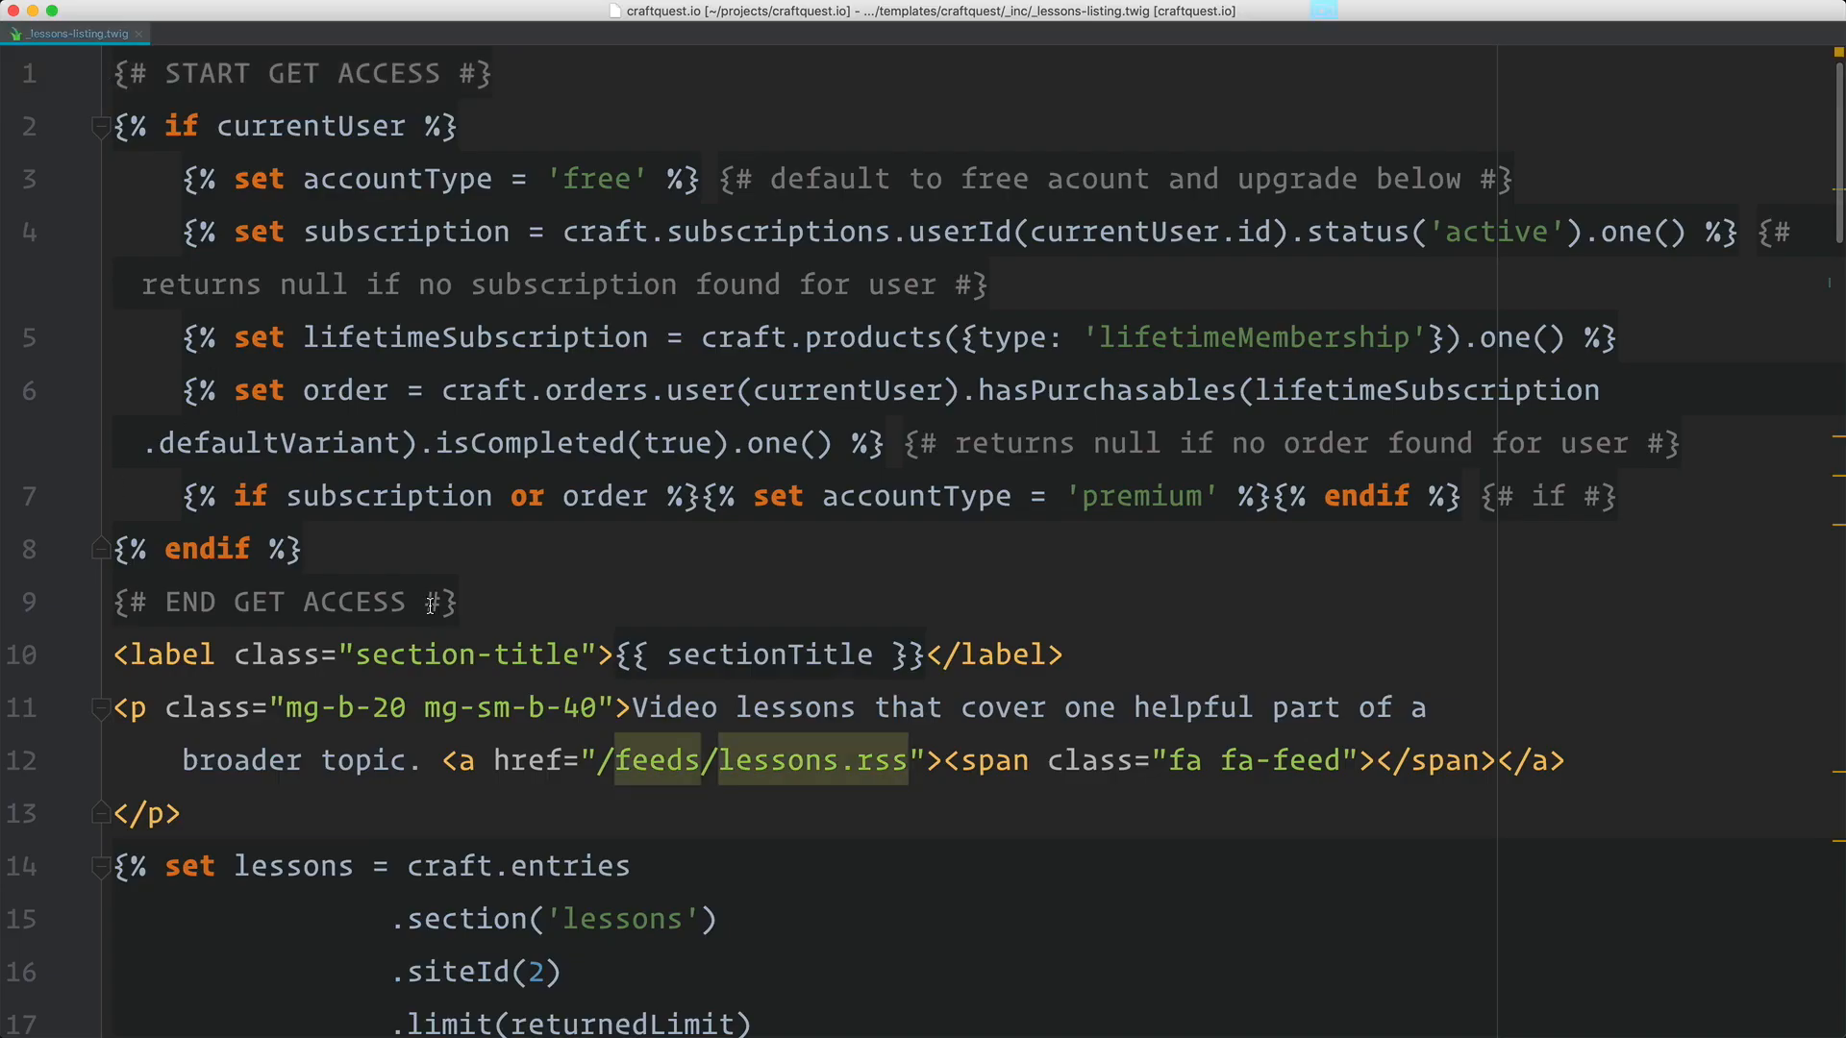
Step: Add the tag {% dd(lessons) %} on a new line directly below the lessons entries query
scroll(390, 766, down, 4)
triple_click(298, 524)
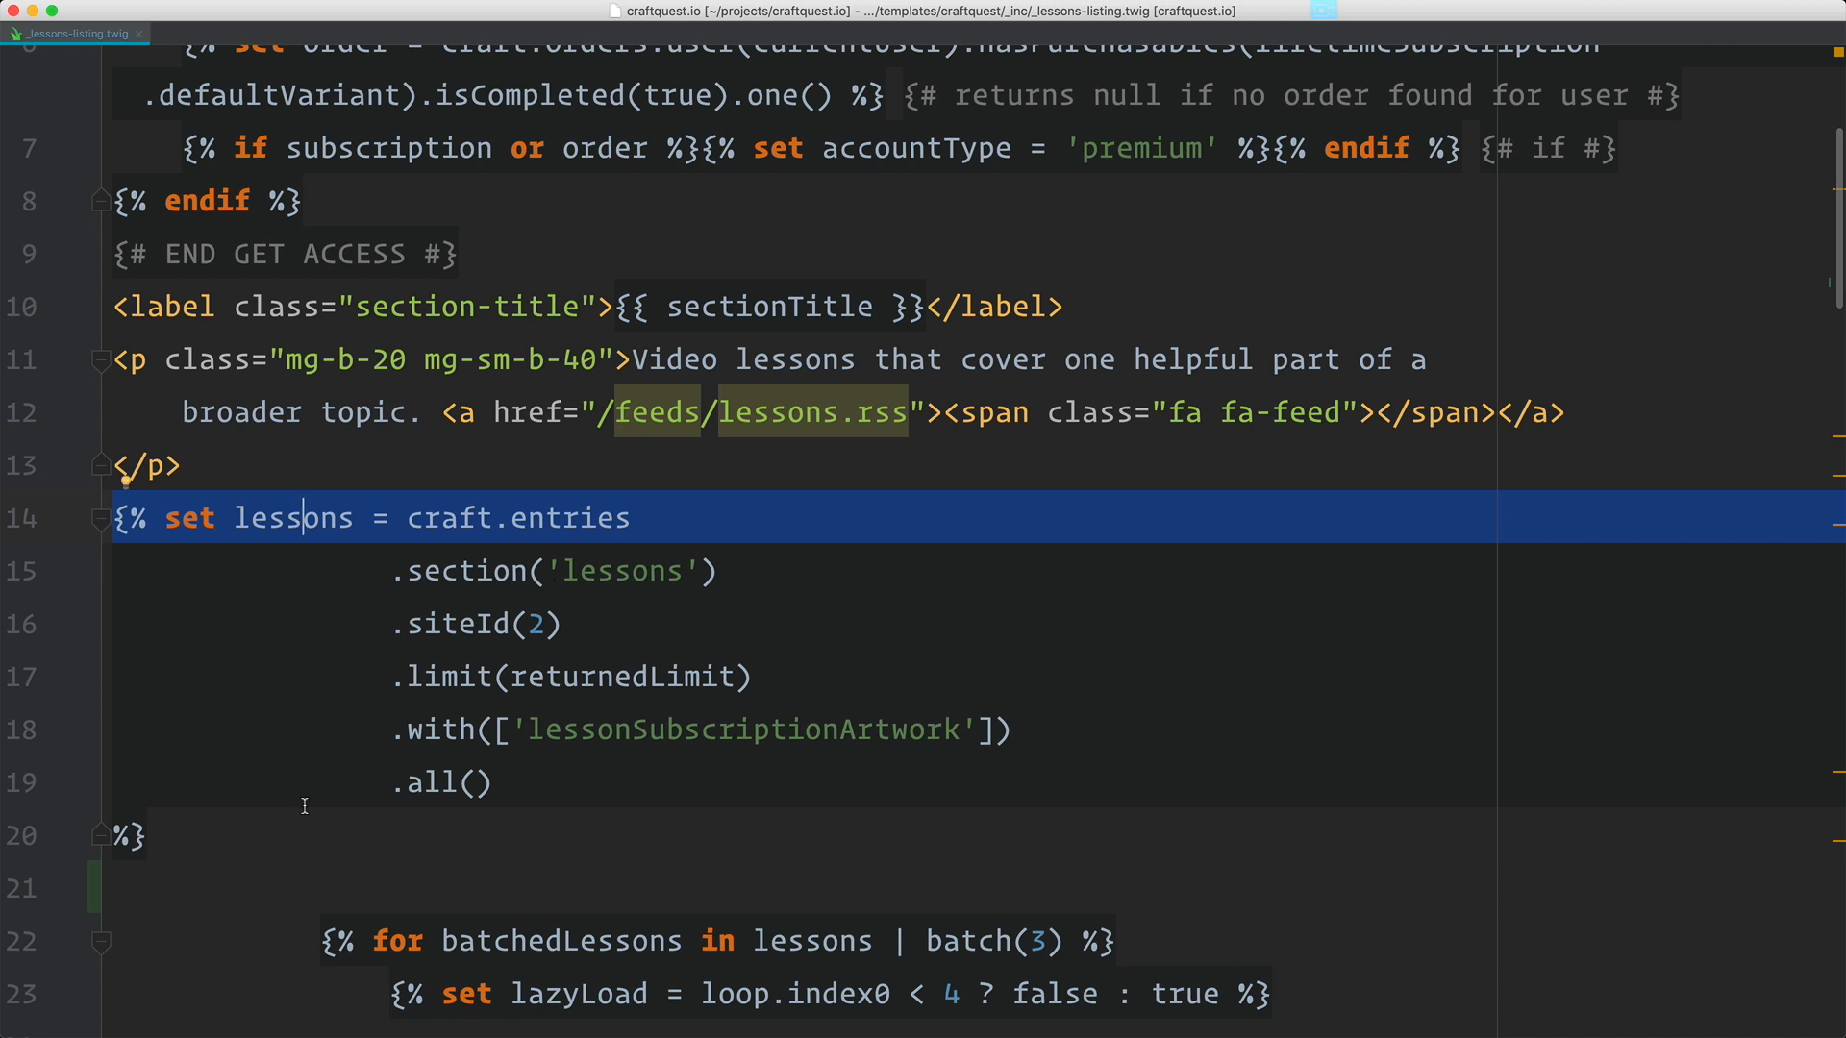
click(305, 835)
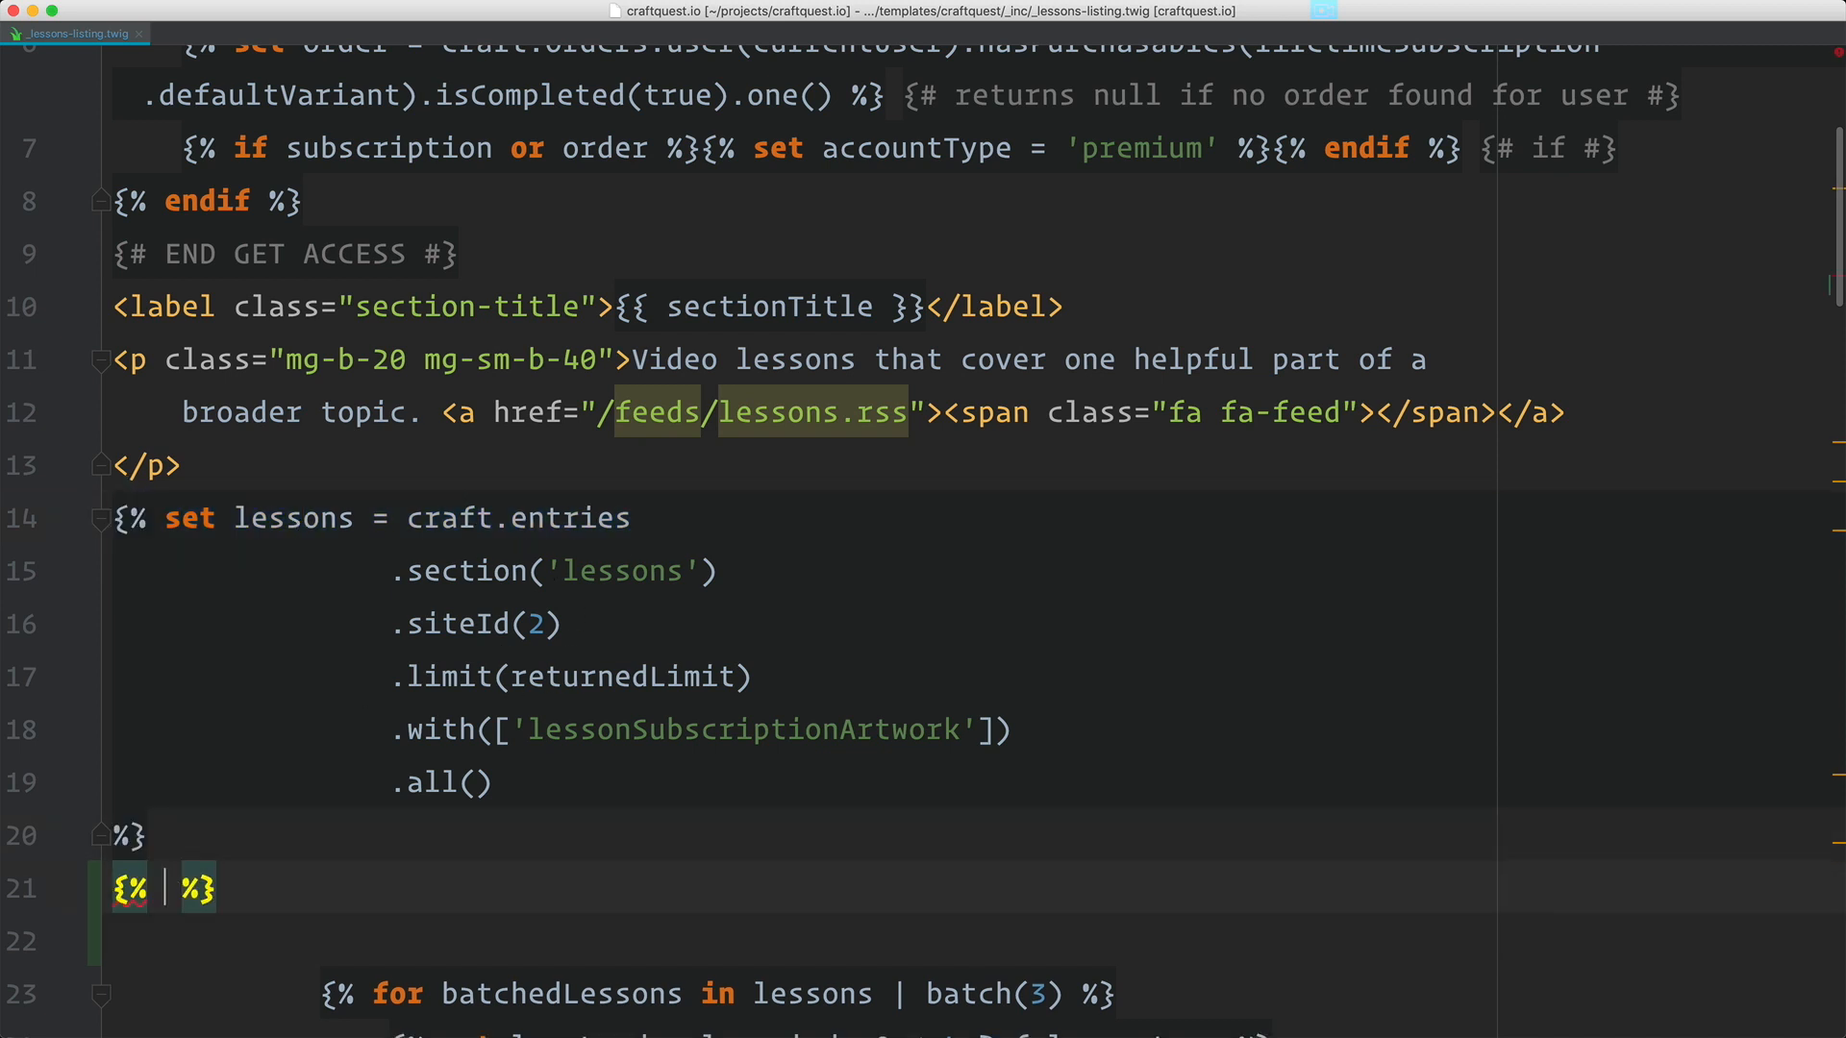
text(dd()
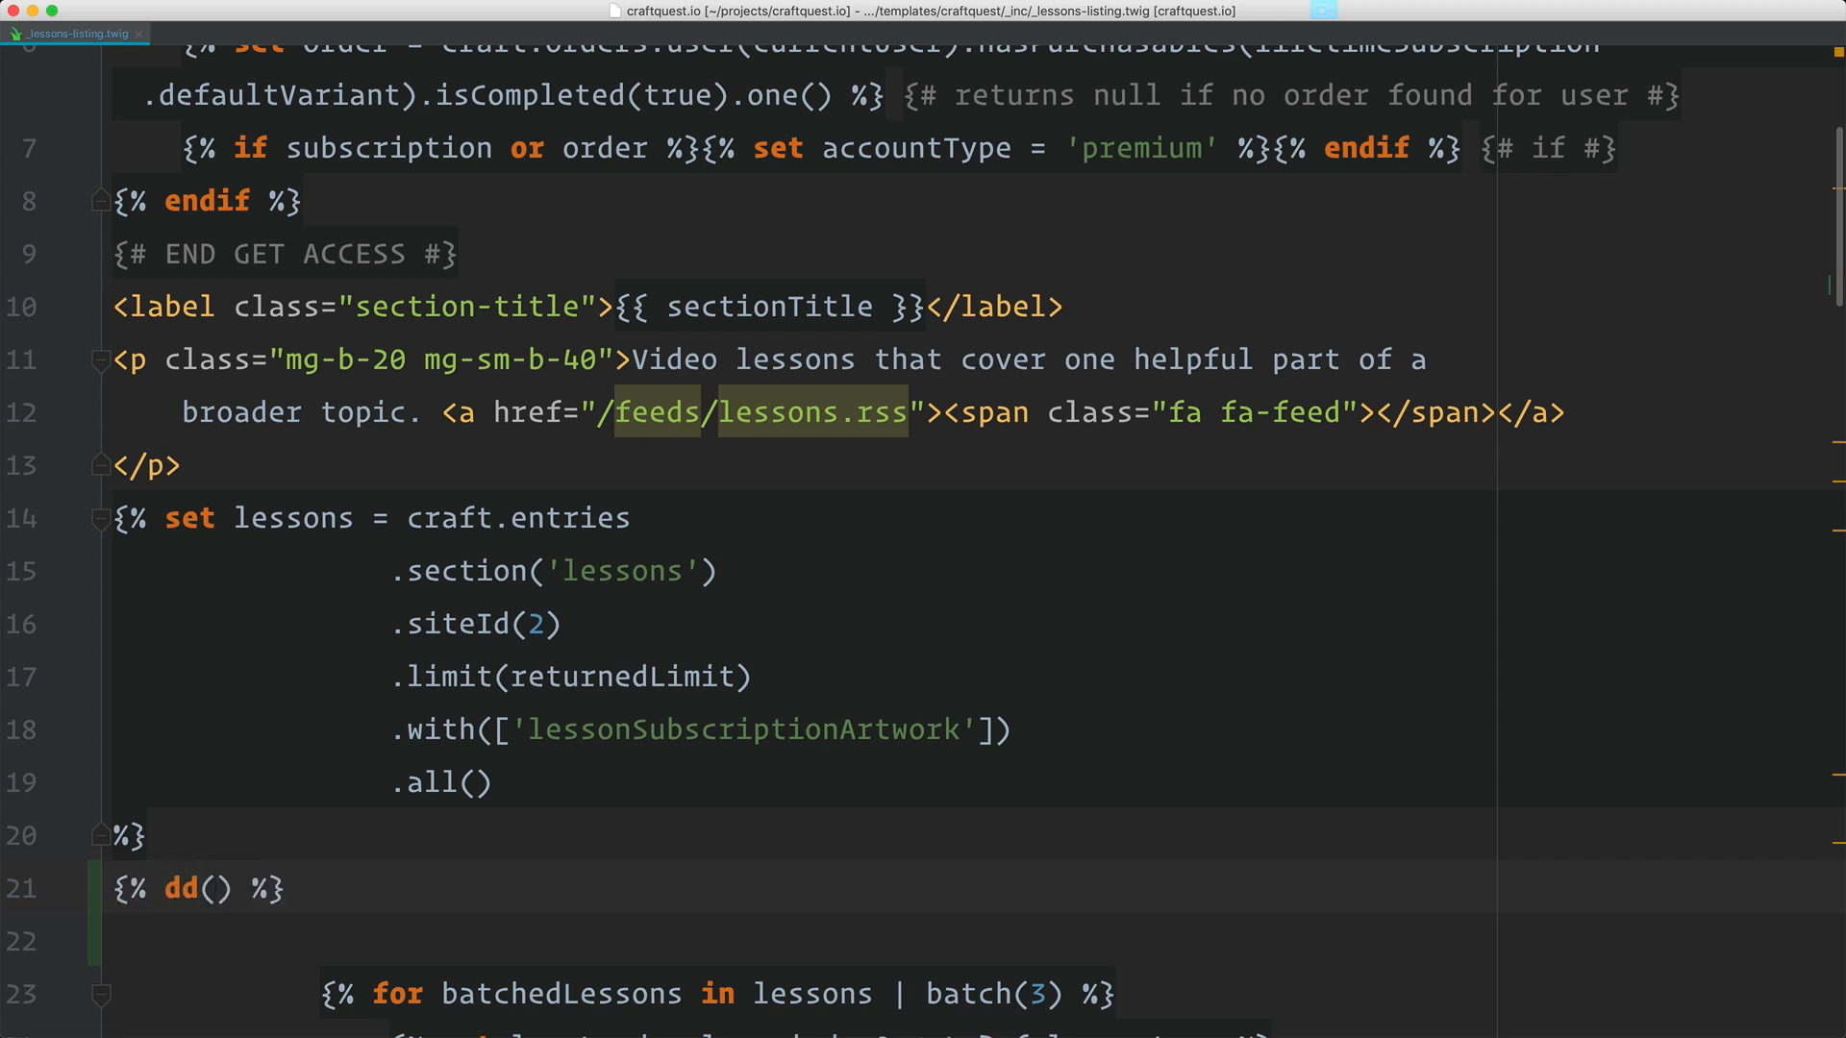
text(lesson)
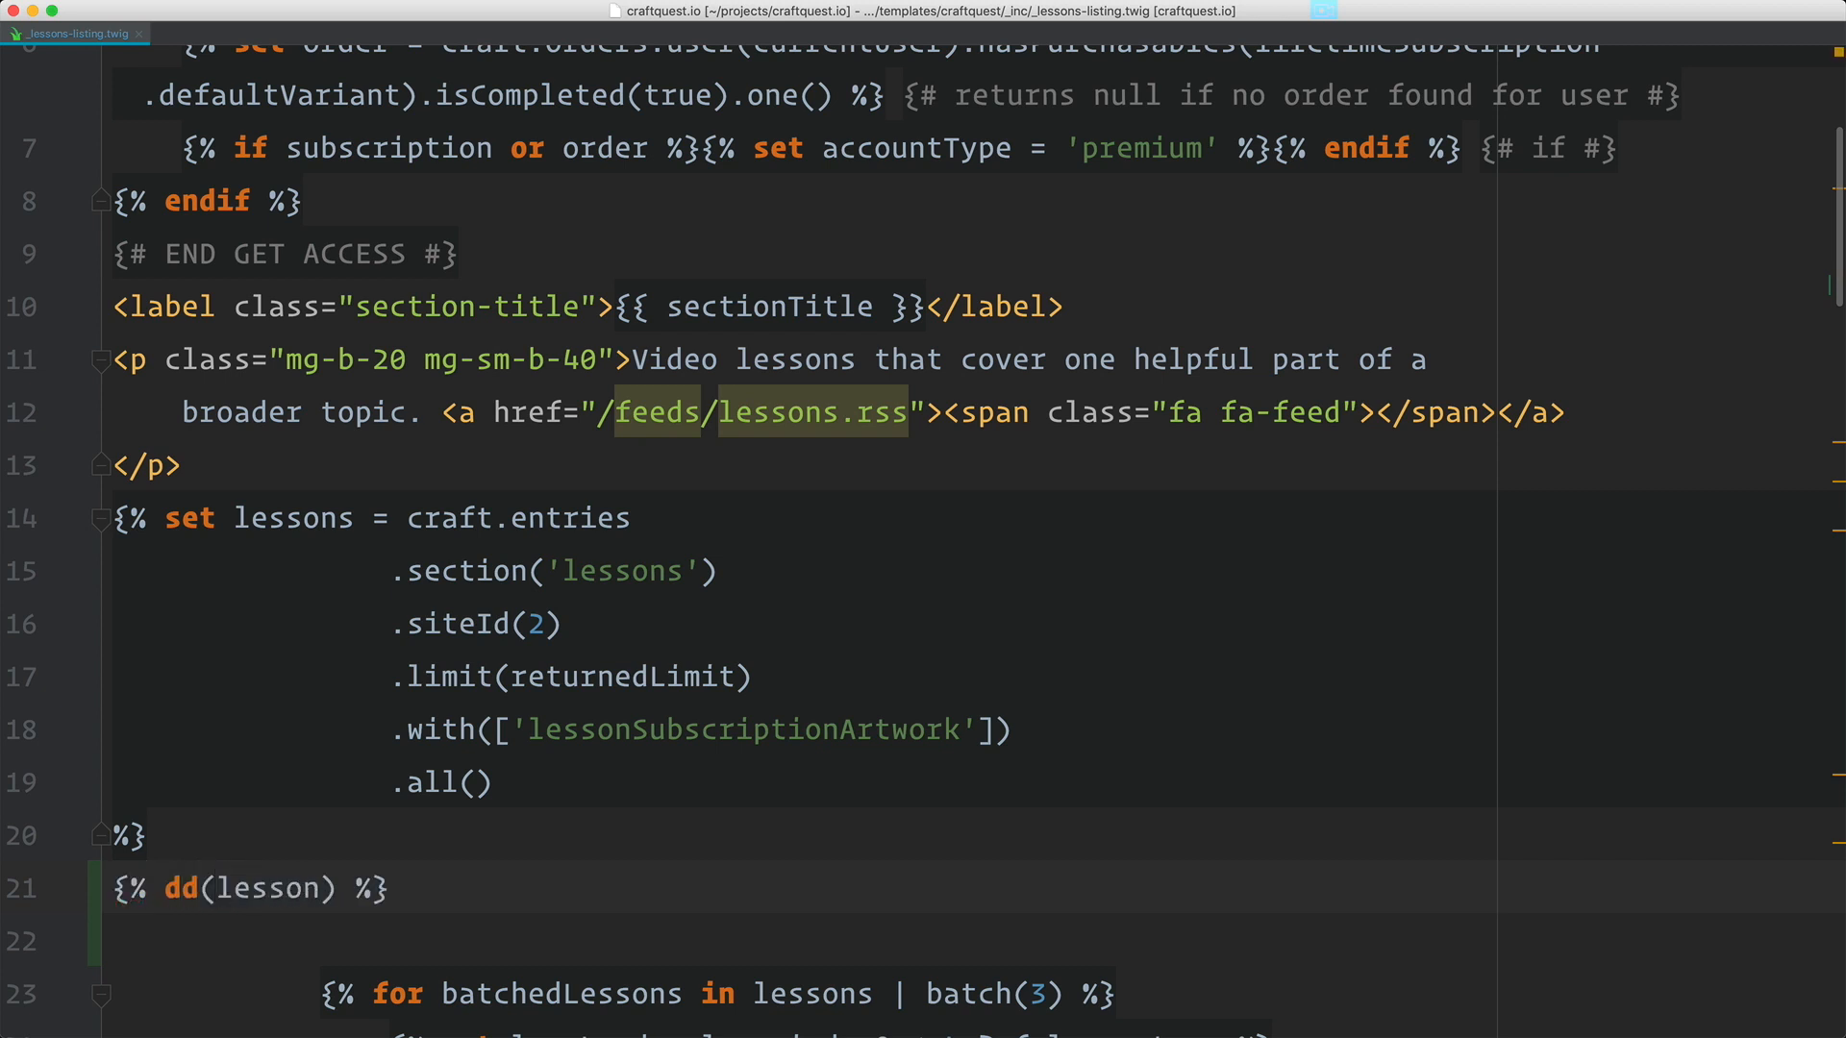
text(s)
Step: Examine the lessons variable, its craft.entries query and the all() call that supply the dump tag
double_click(295, 520)
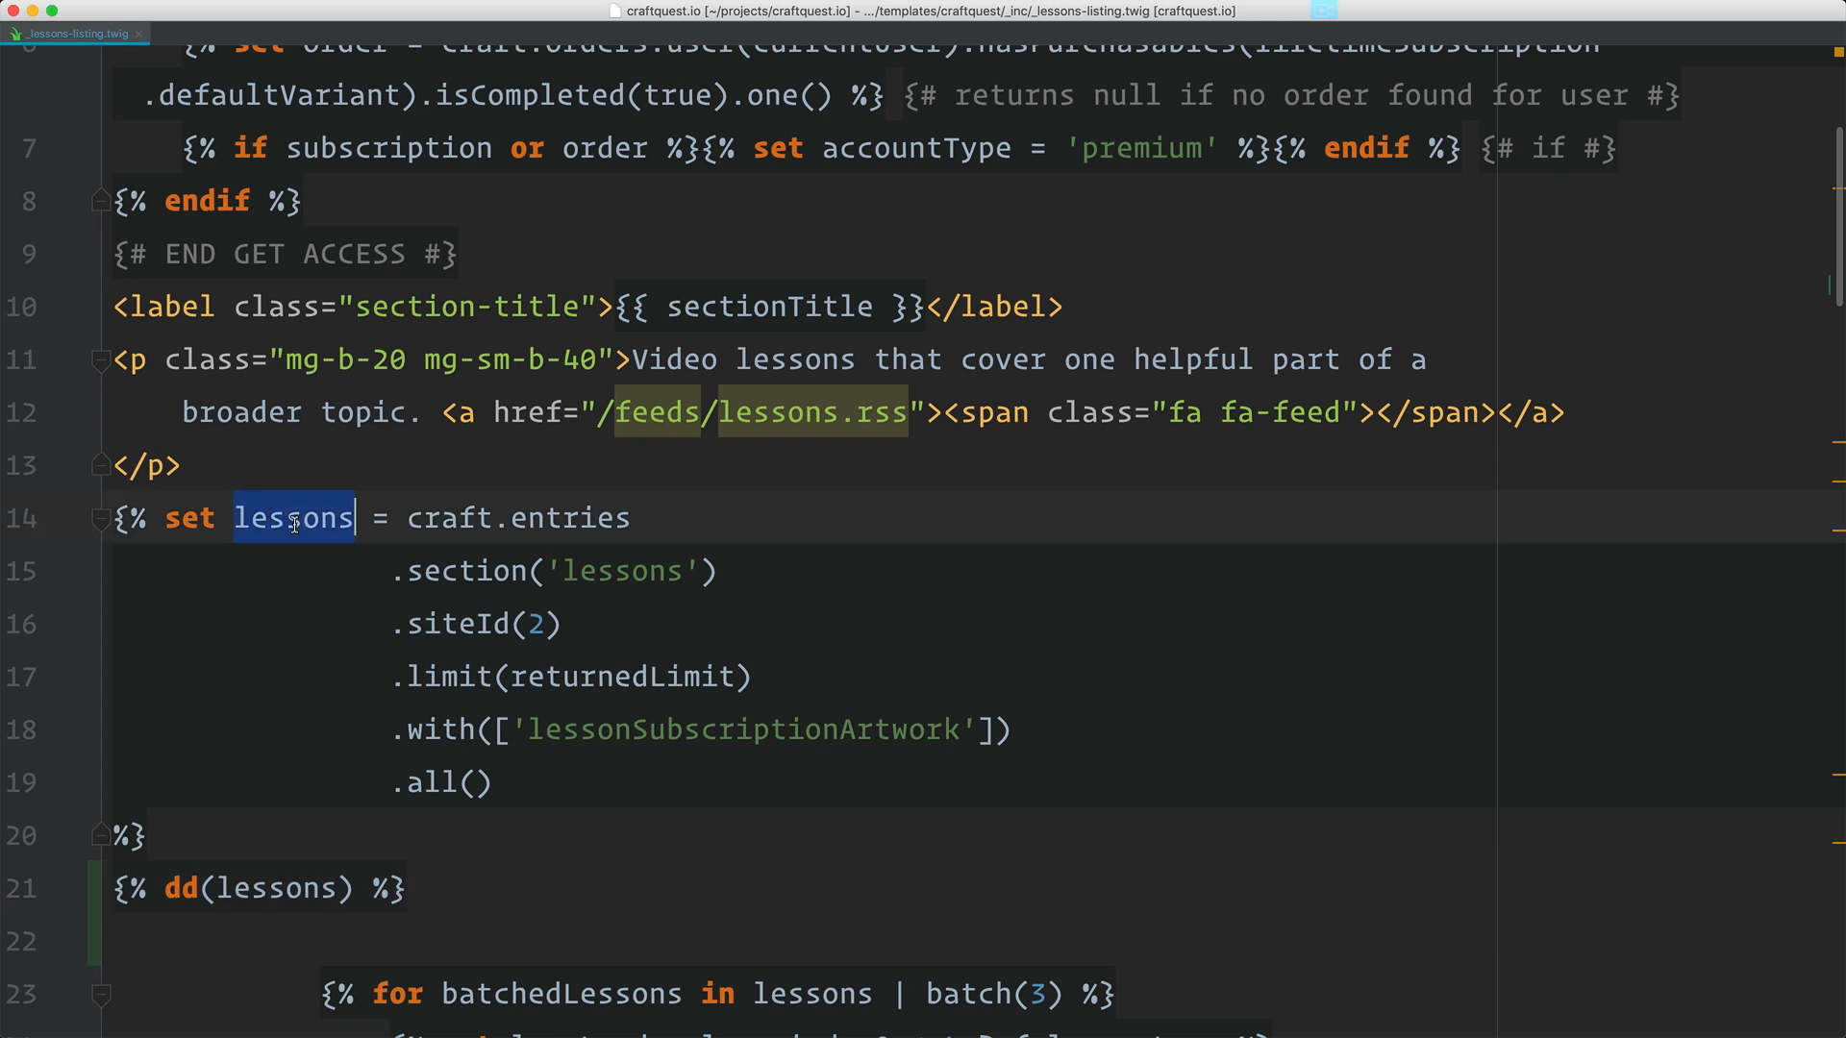
drag(493, 783, 410, 527)
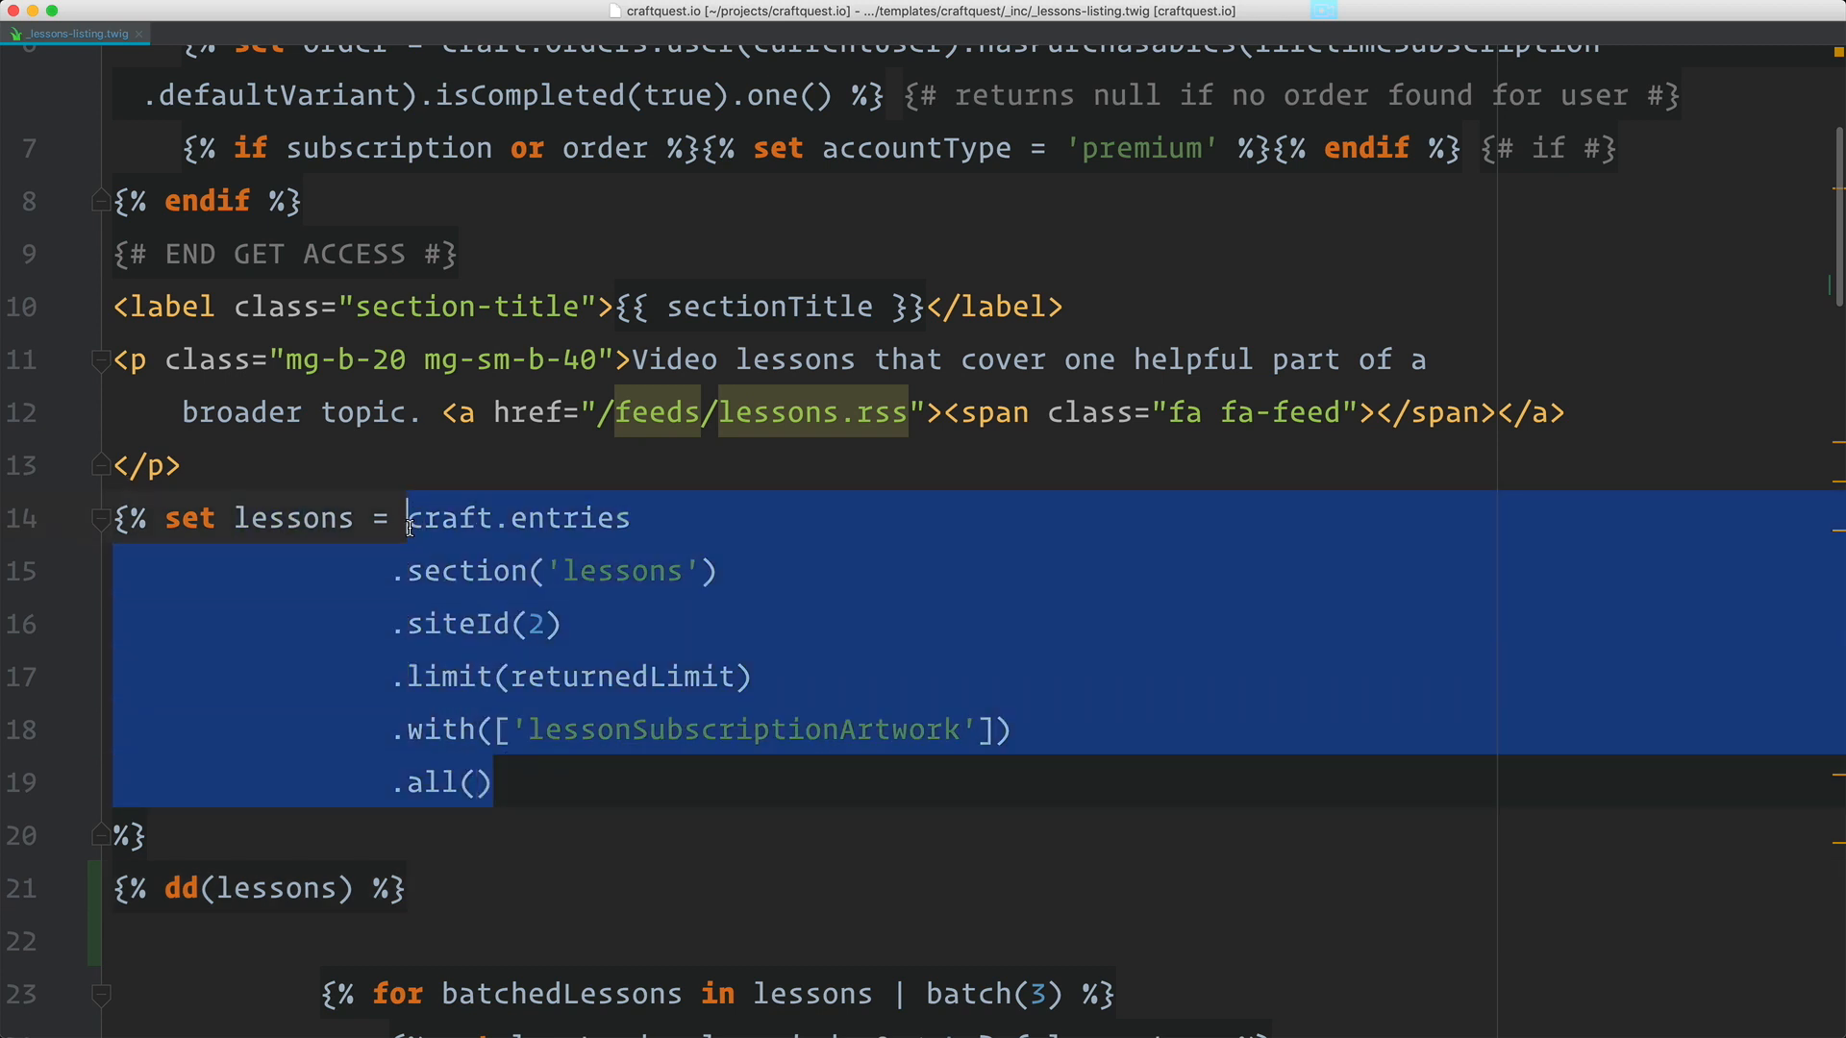
double_click(450, 785)
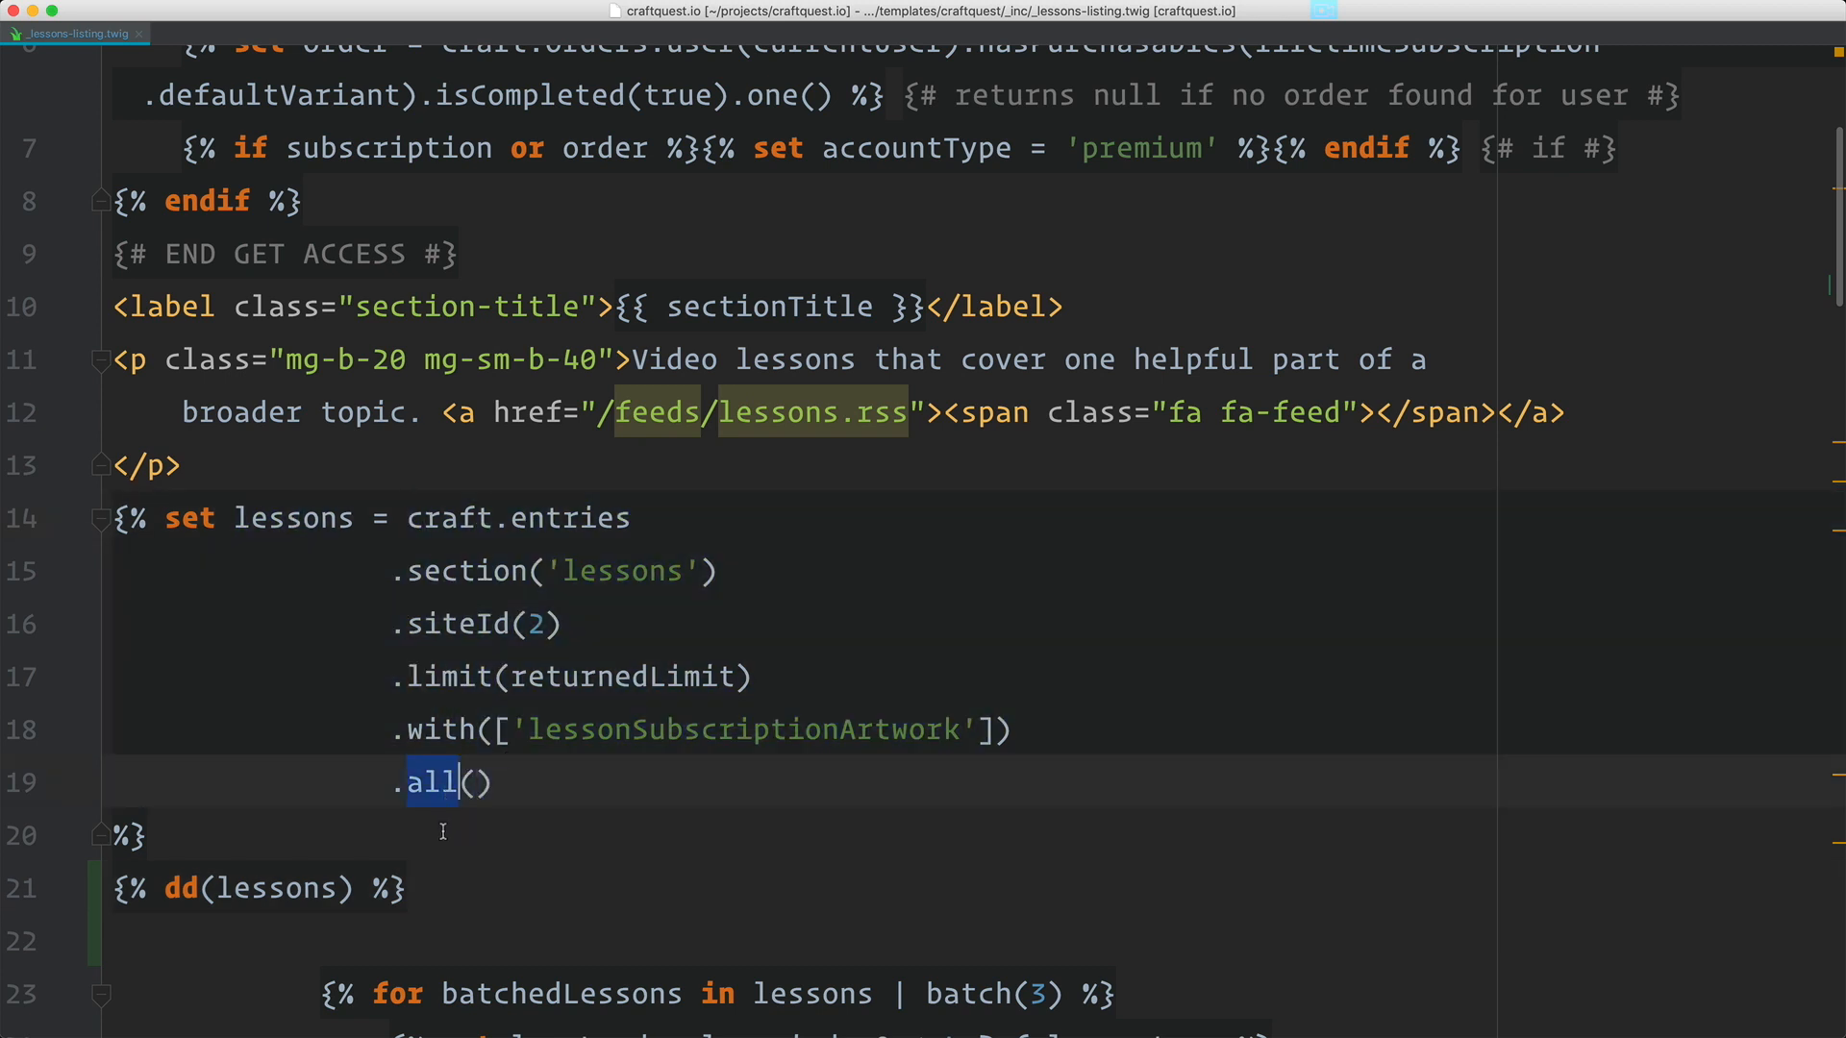
click(445, 885)
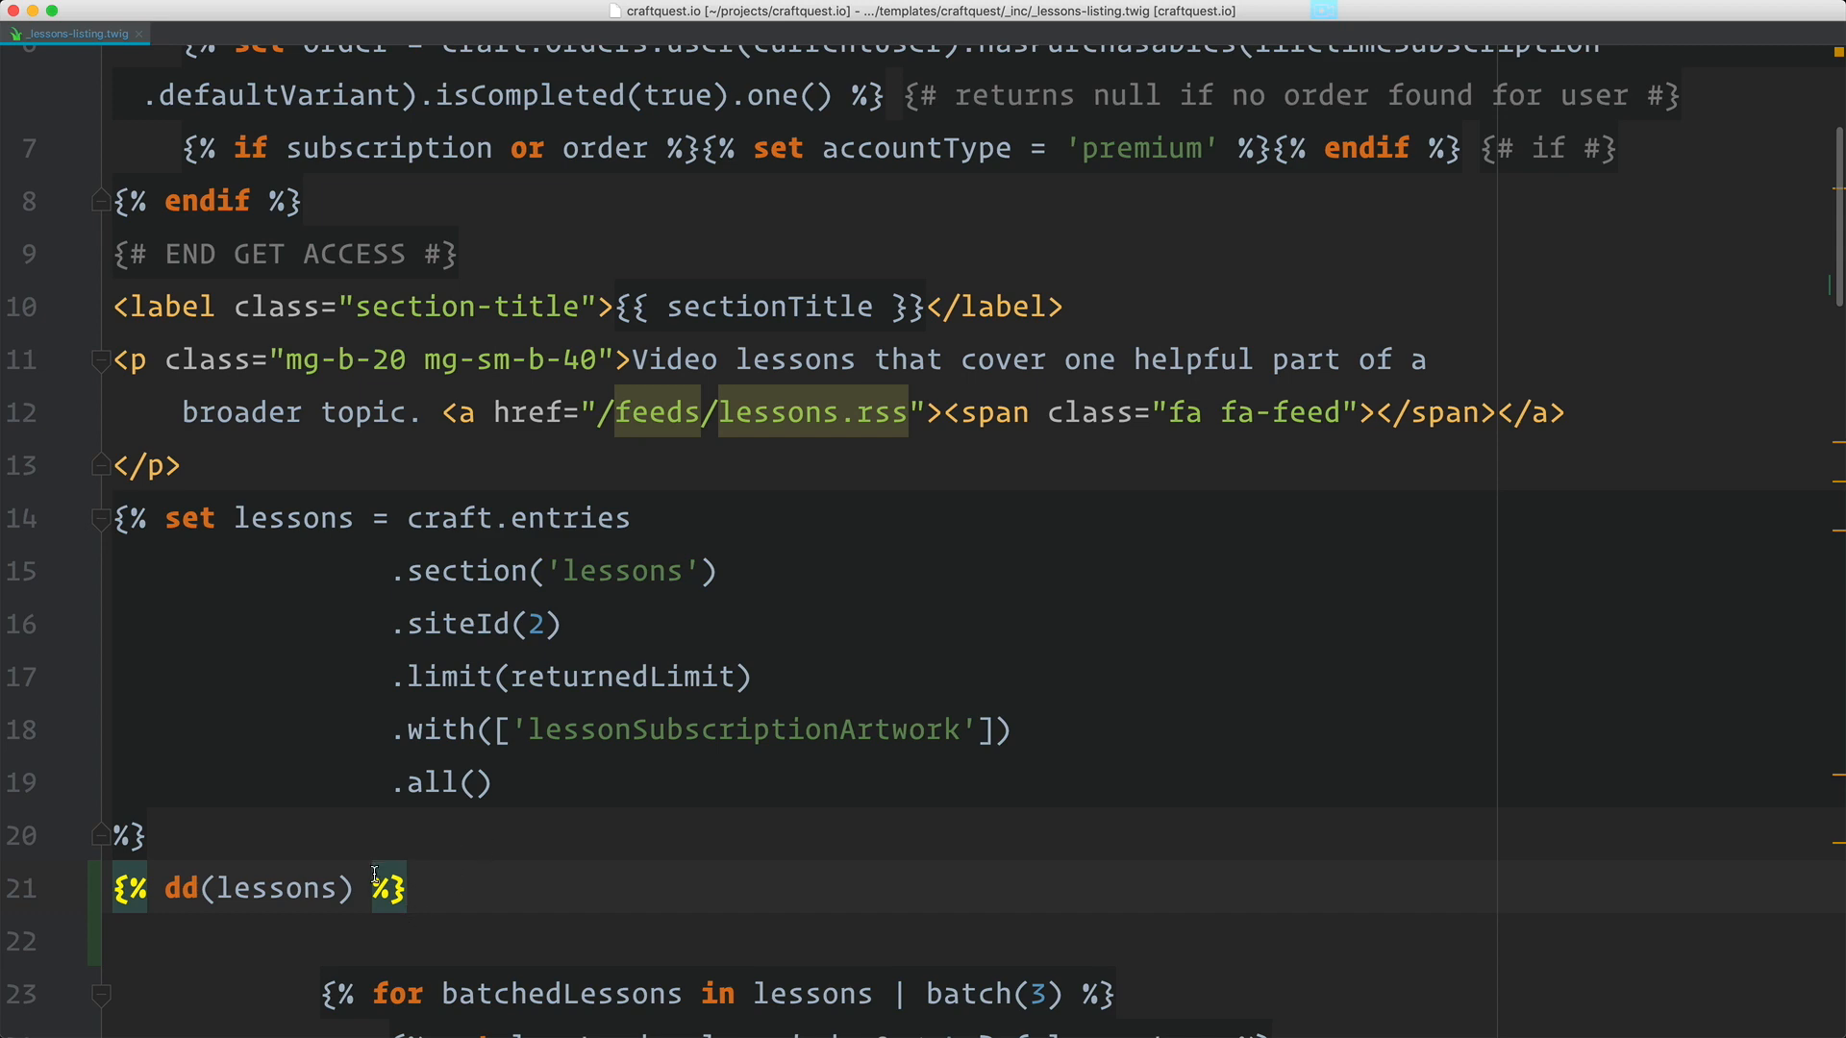
Step: Switch to the browser, reload the craftquest.test/lessons page and examine the dumped lesson entries
key(super+Tab)
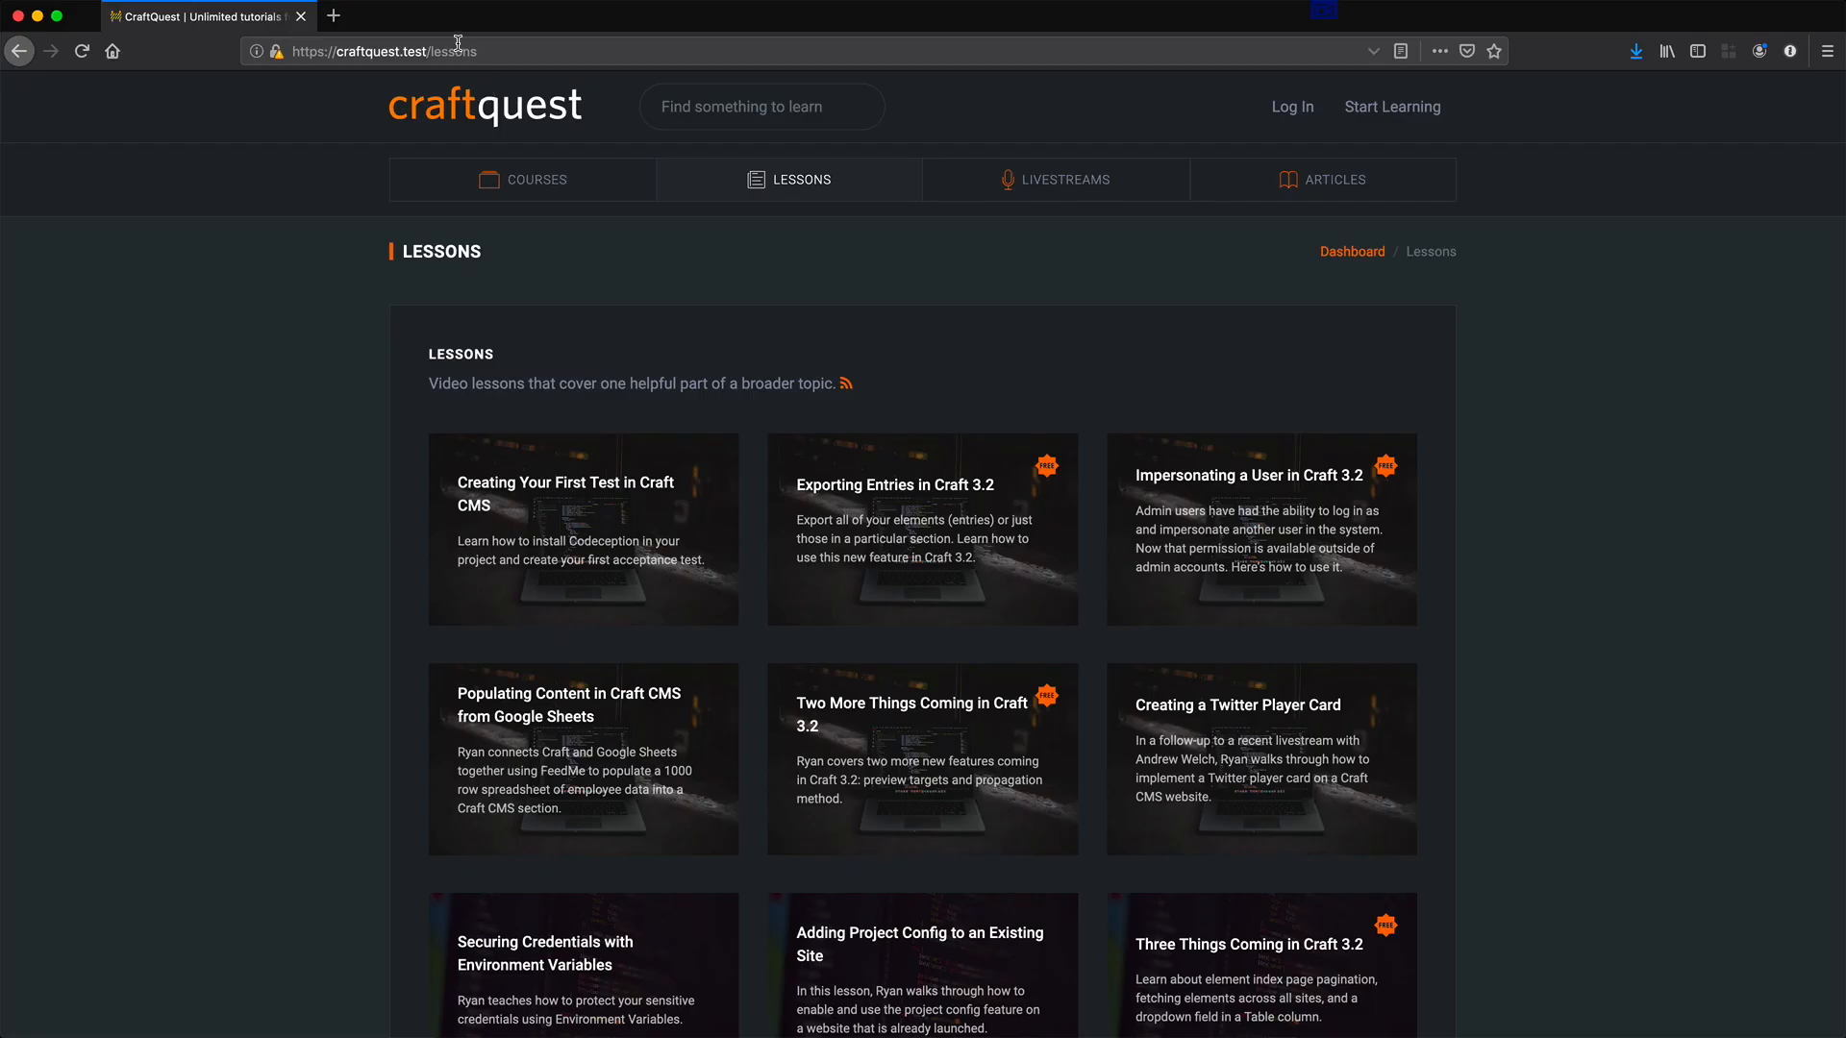
key(super+r)
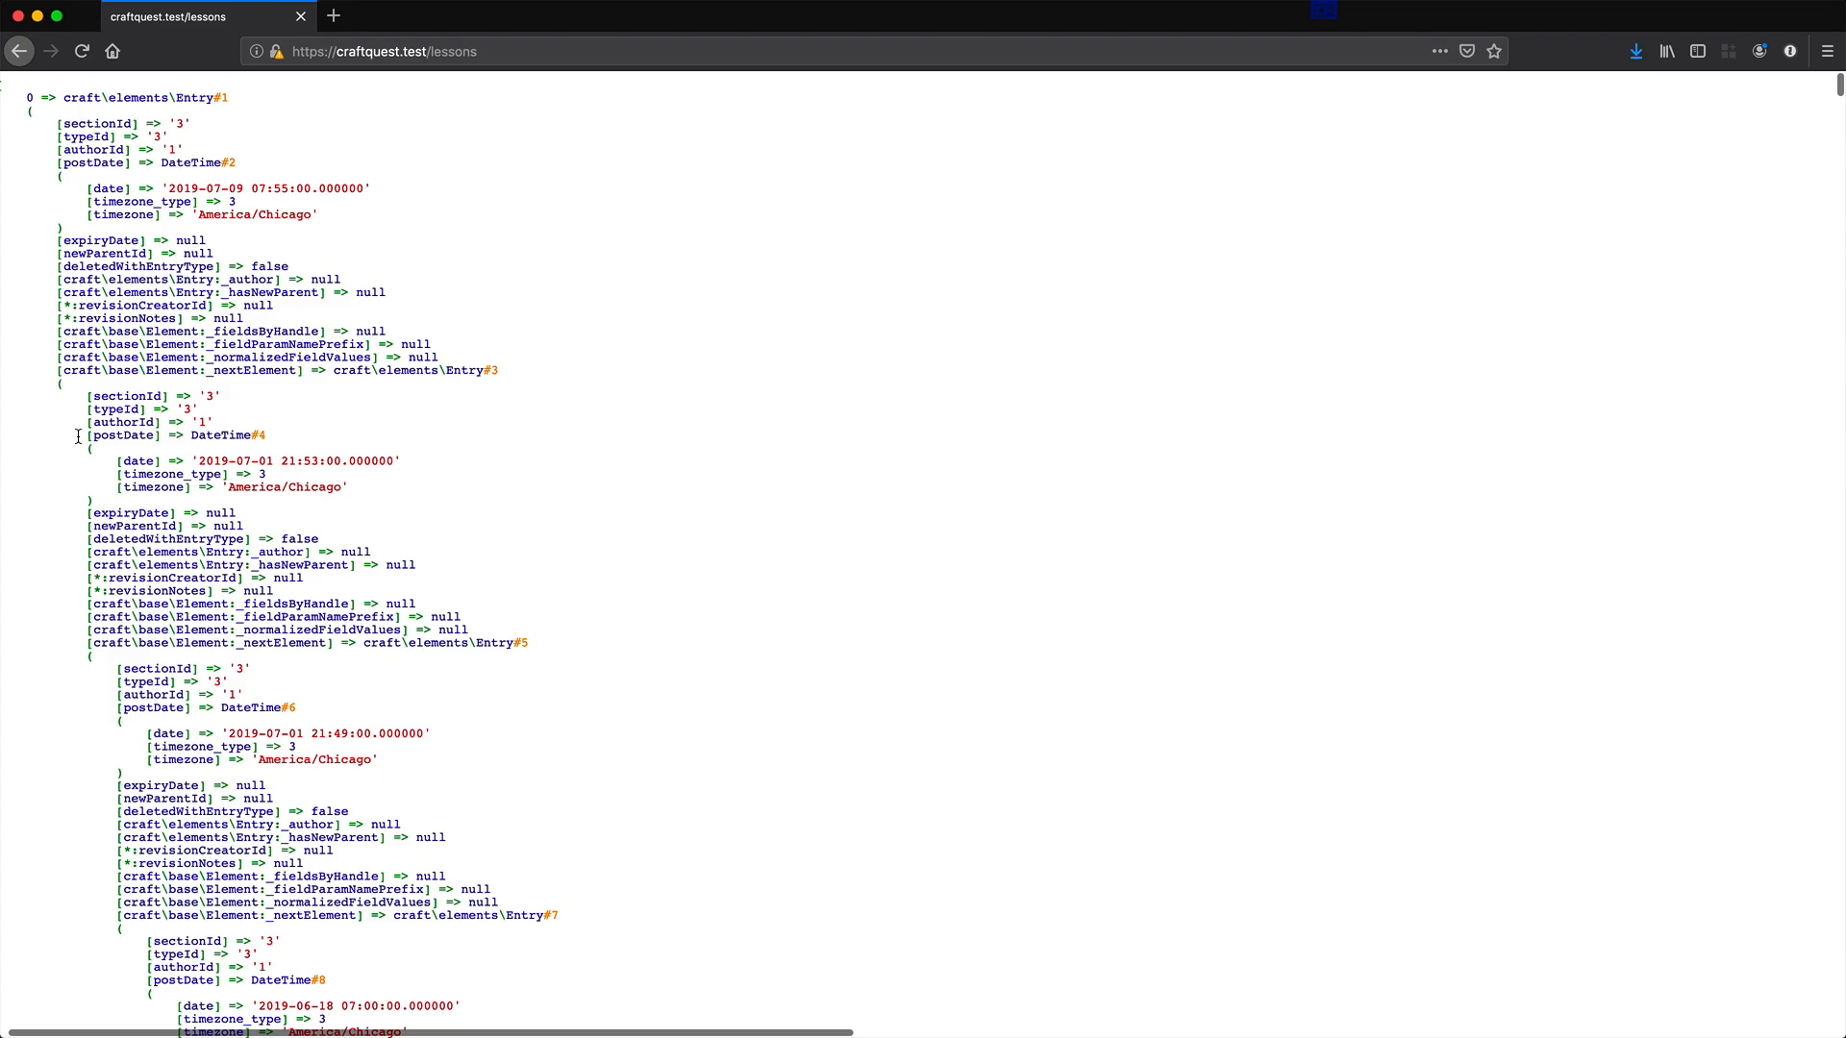
scroll(160, 683, down, 20)
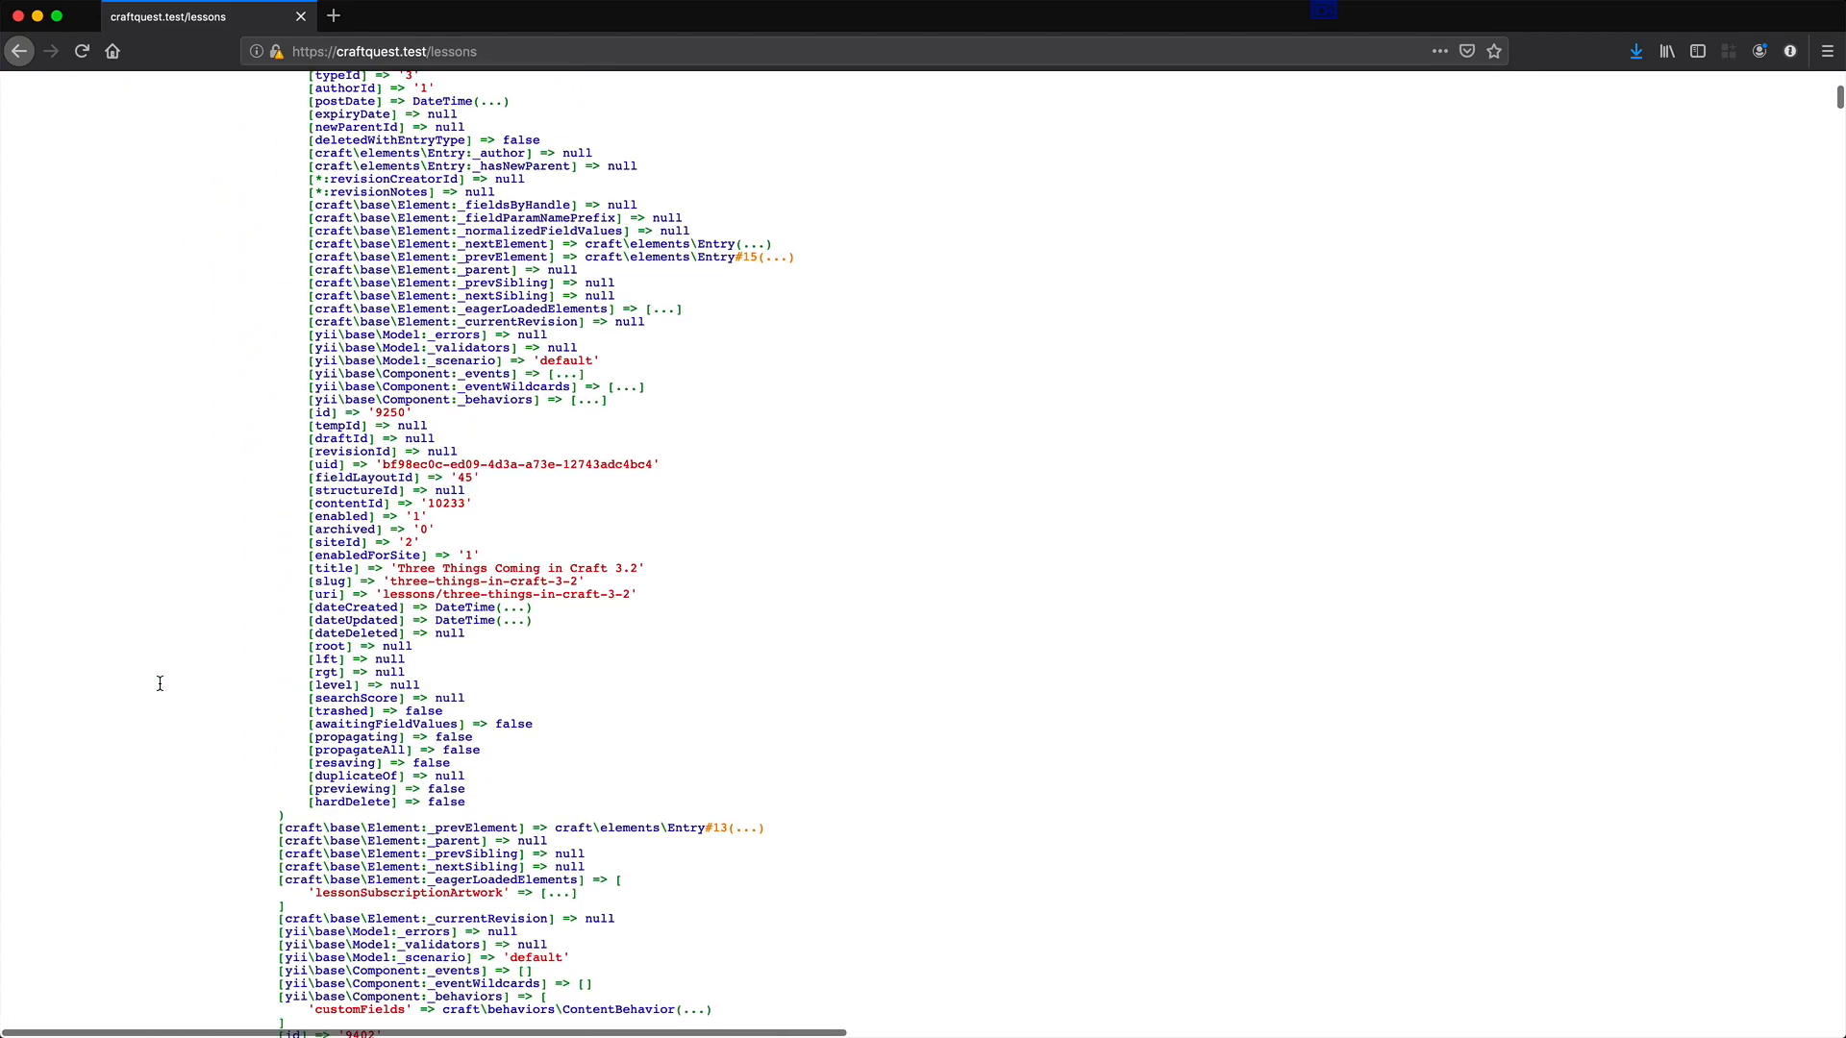
scroll(160, 683, down, 20)
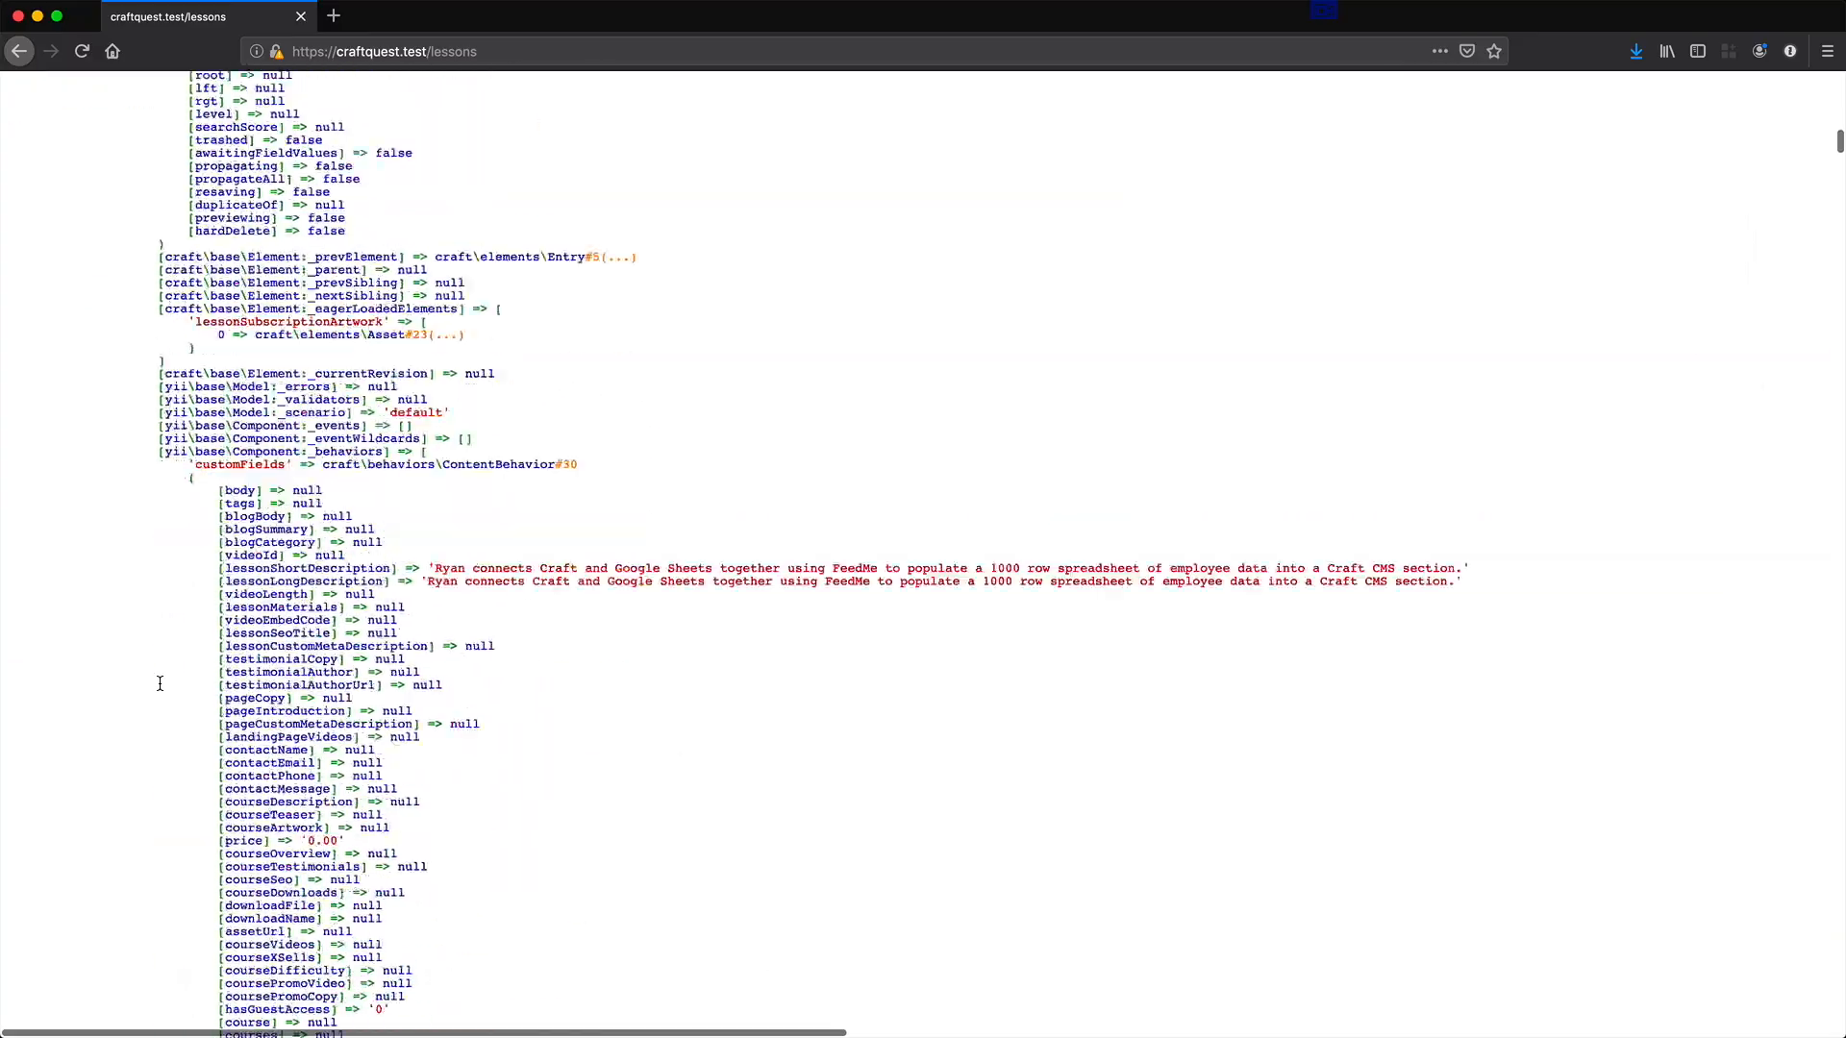
scroll(160, 683, down, 20)
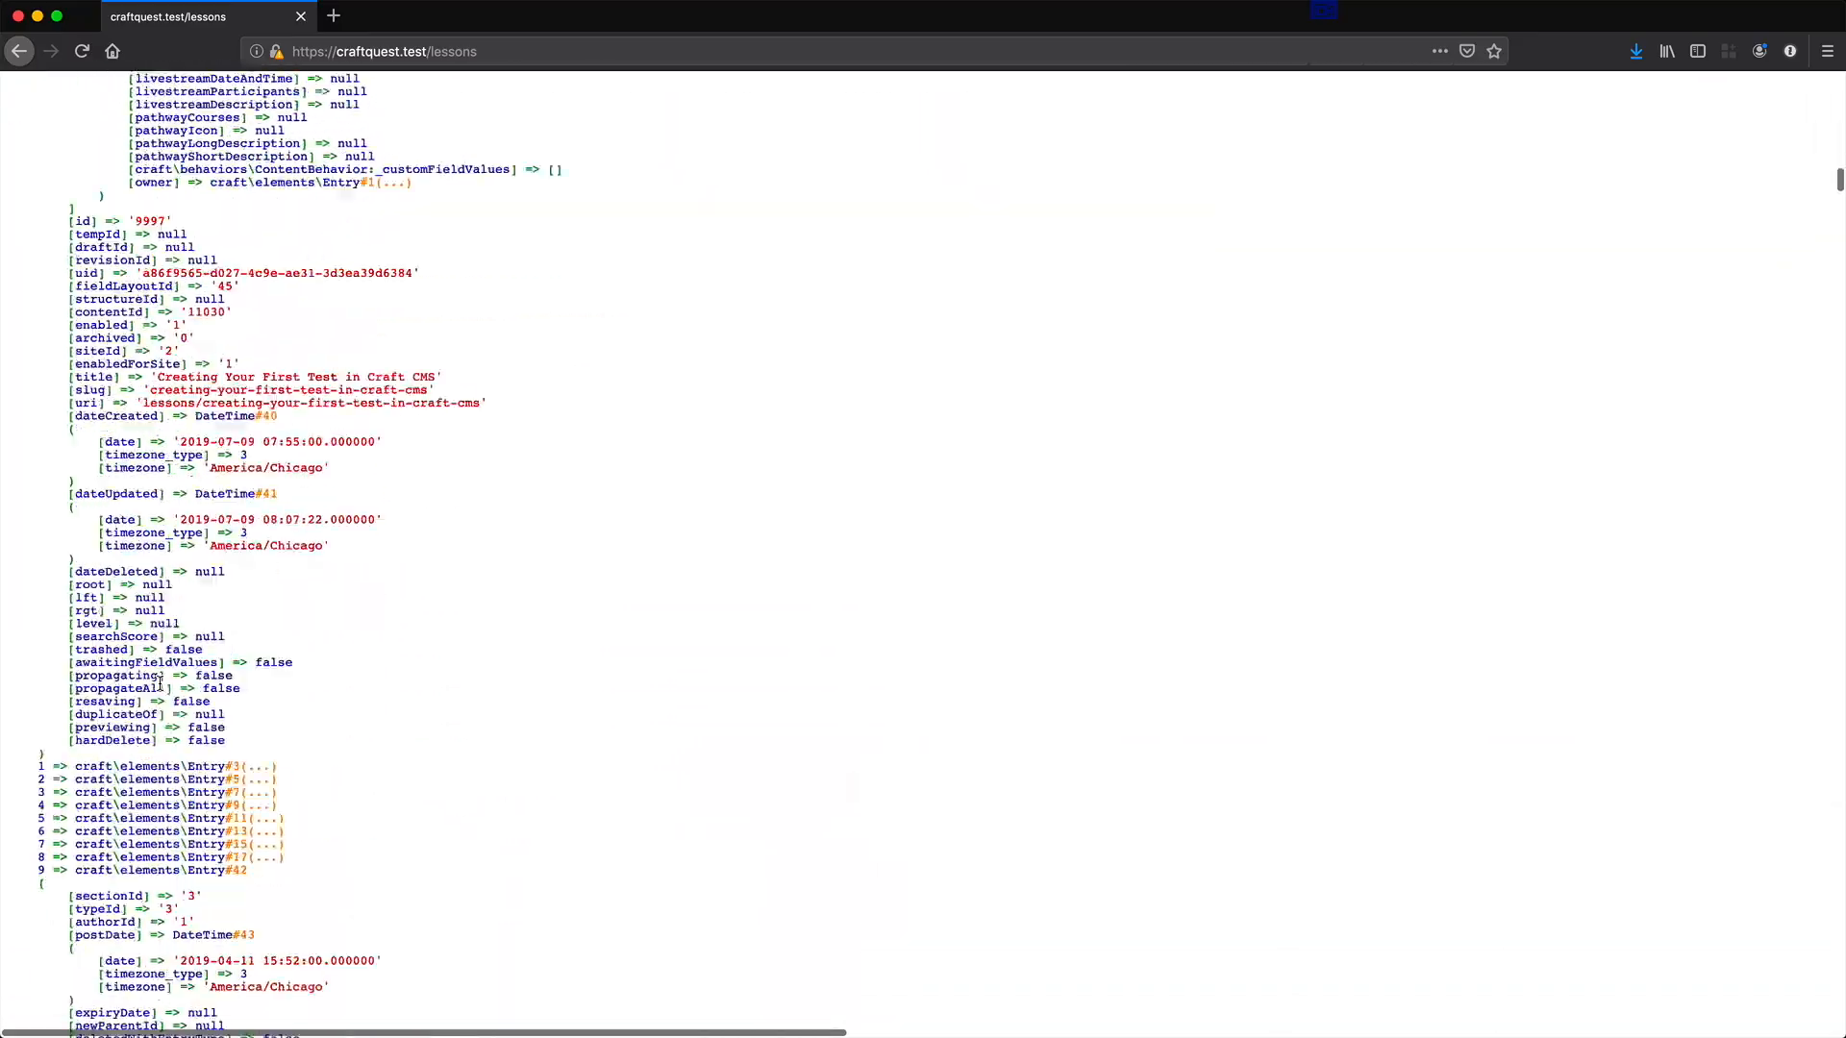
scroll(159, 682, down, 20)
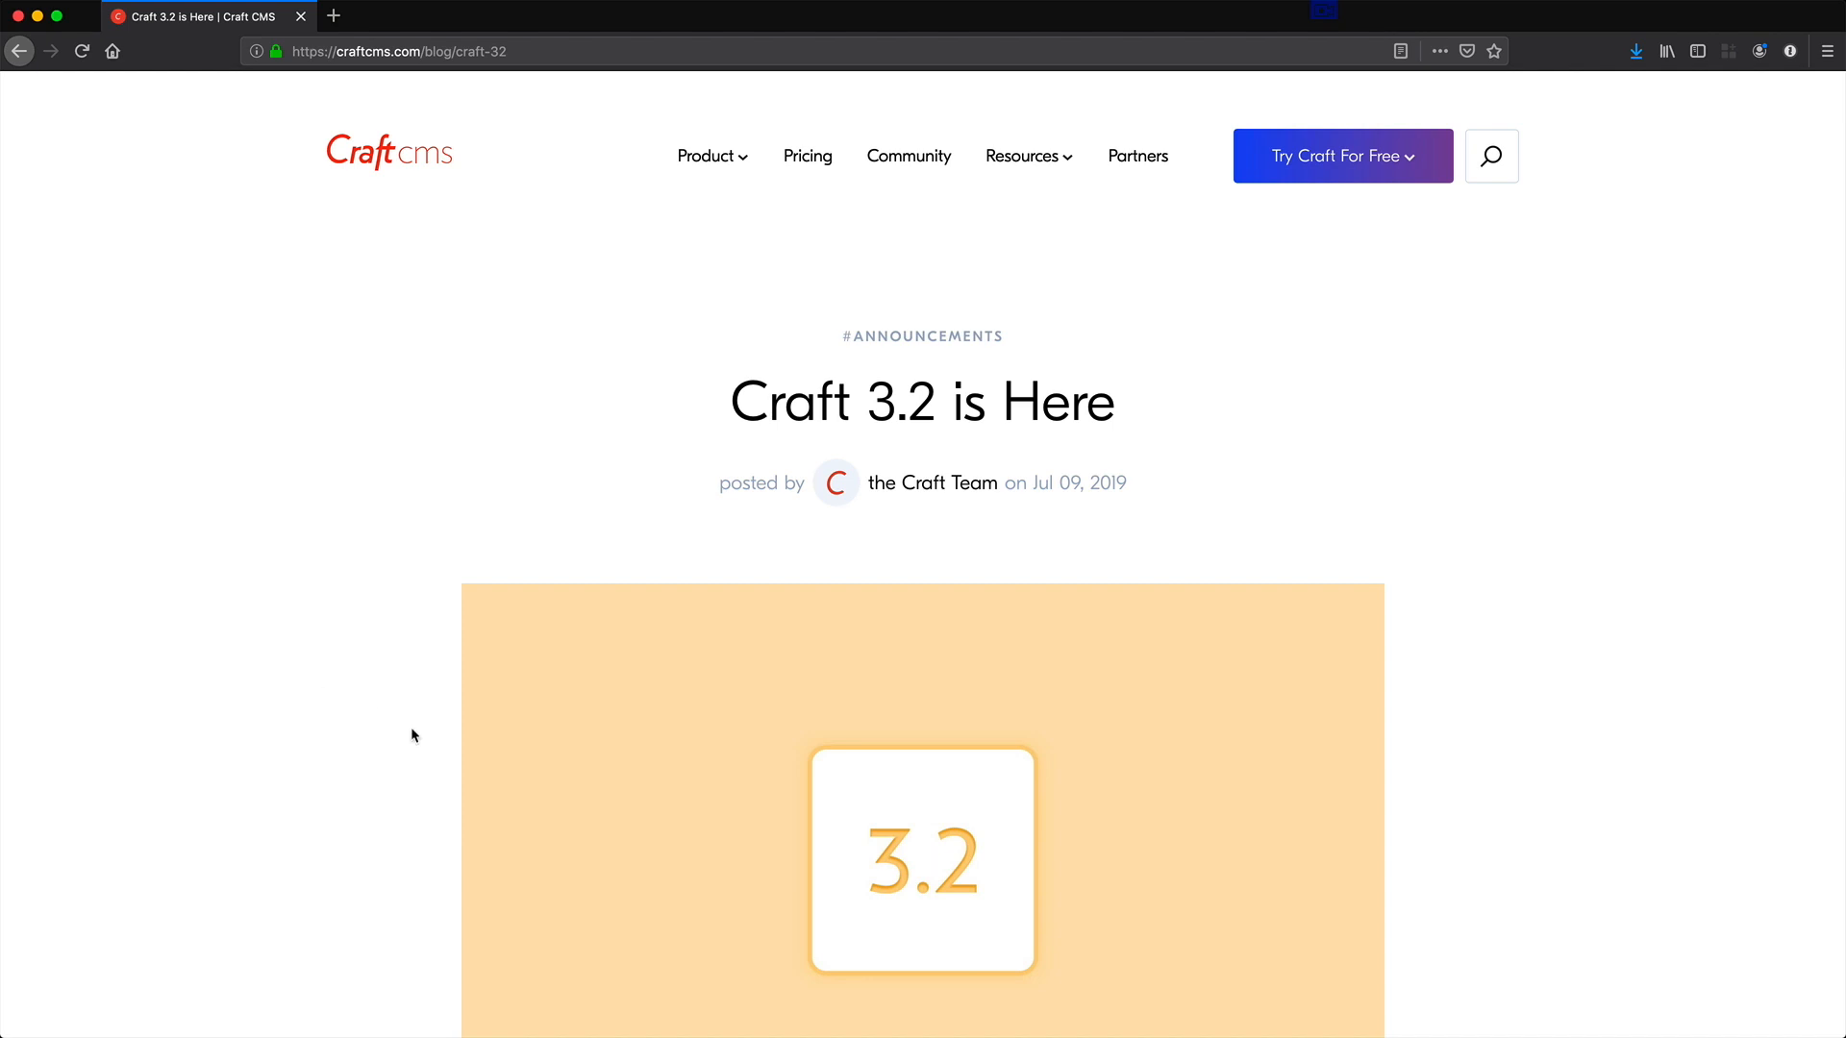
Step: Read the opening of the Craft 3.2 is Here announcement, including the Autosave and Preview Targets sections
scroll(411, 735, down, 3)
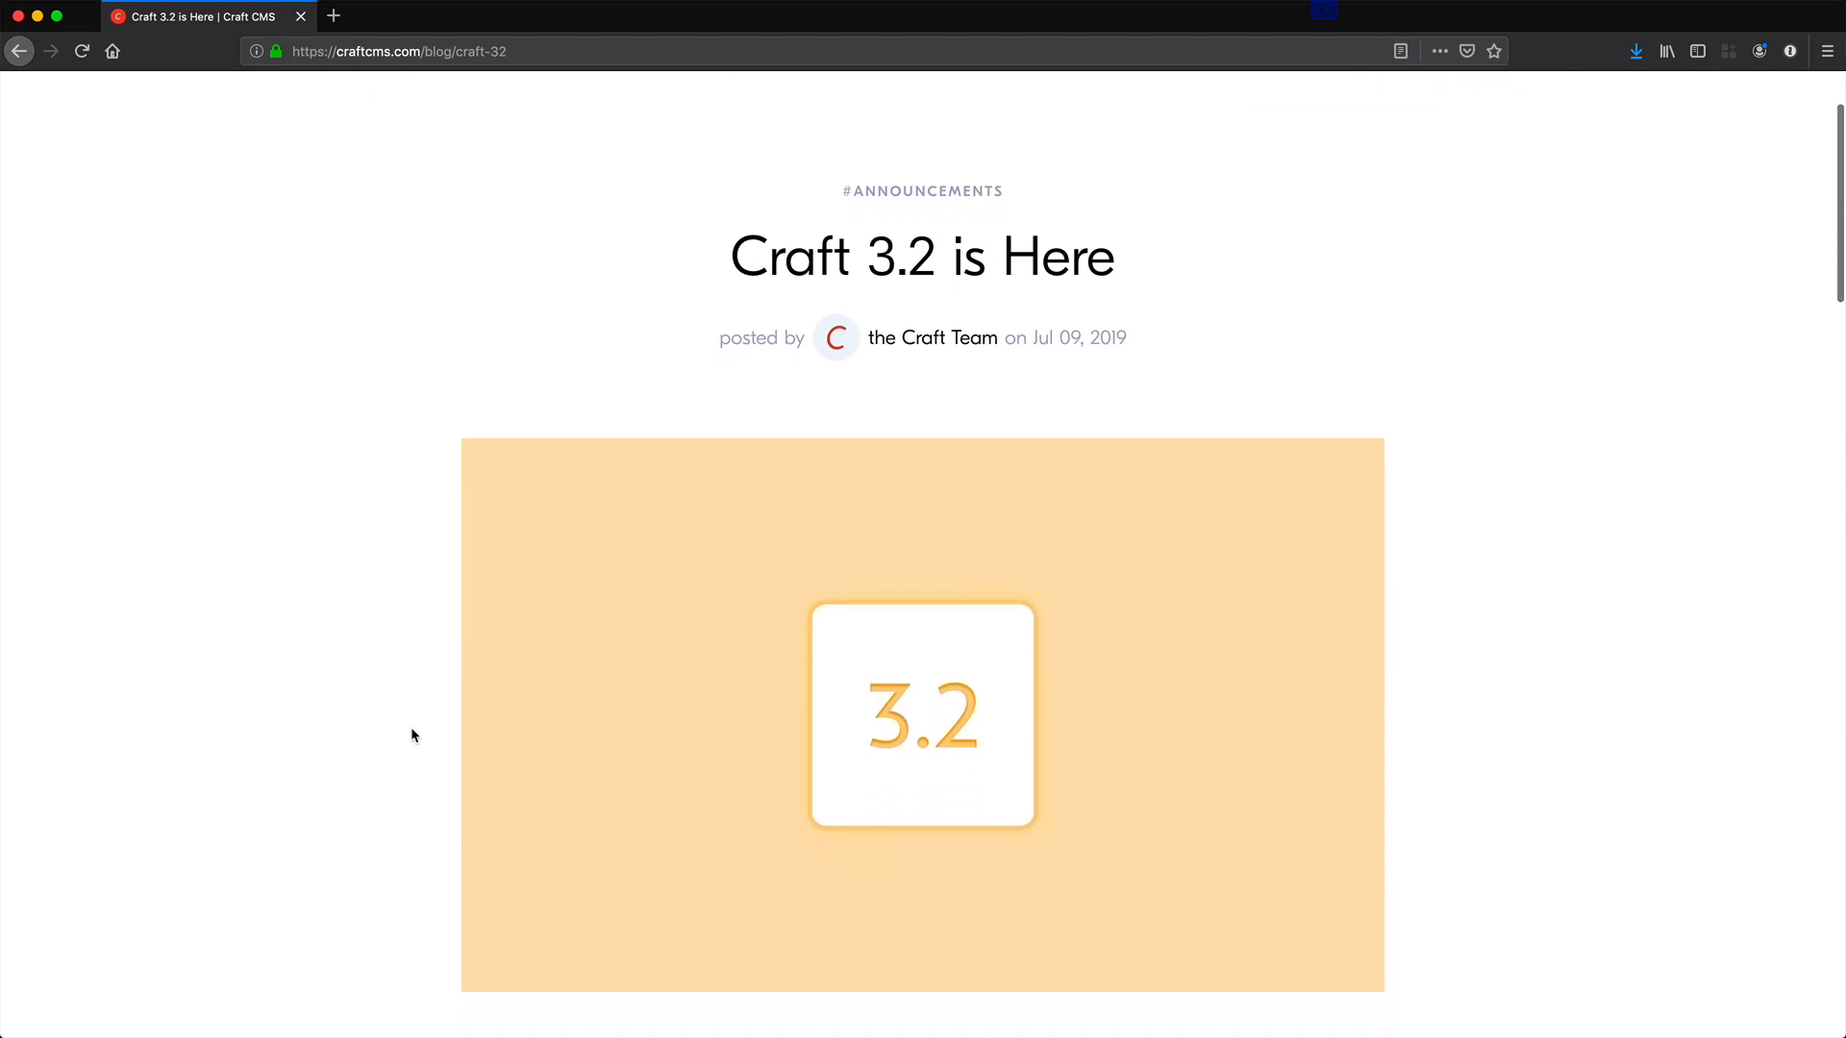
scroll(411, 735, up, 3)
scroll(411, 730, down, 1)
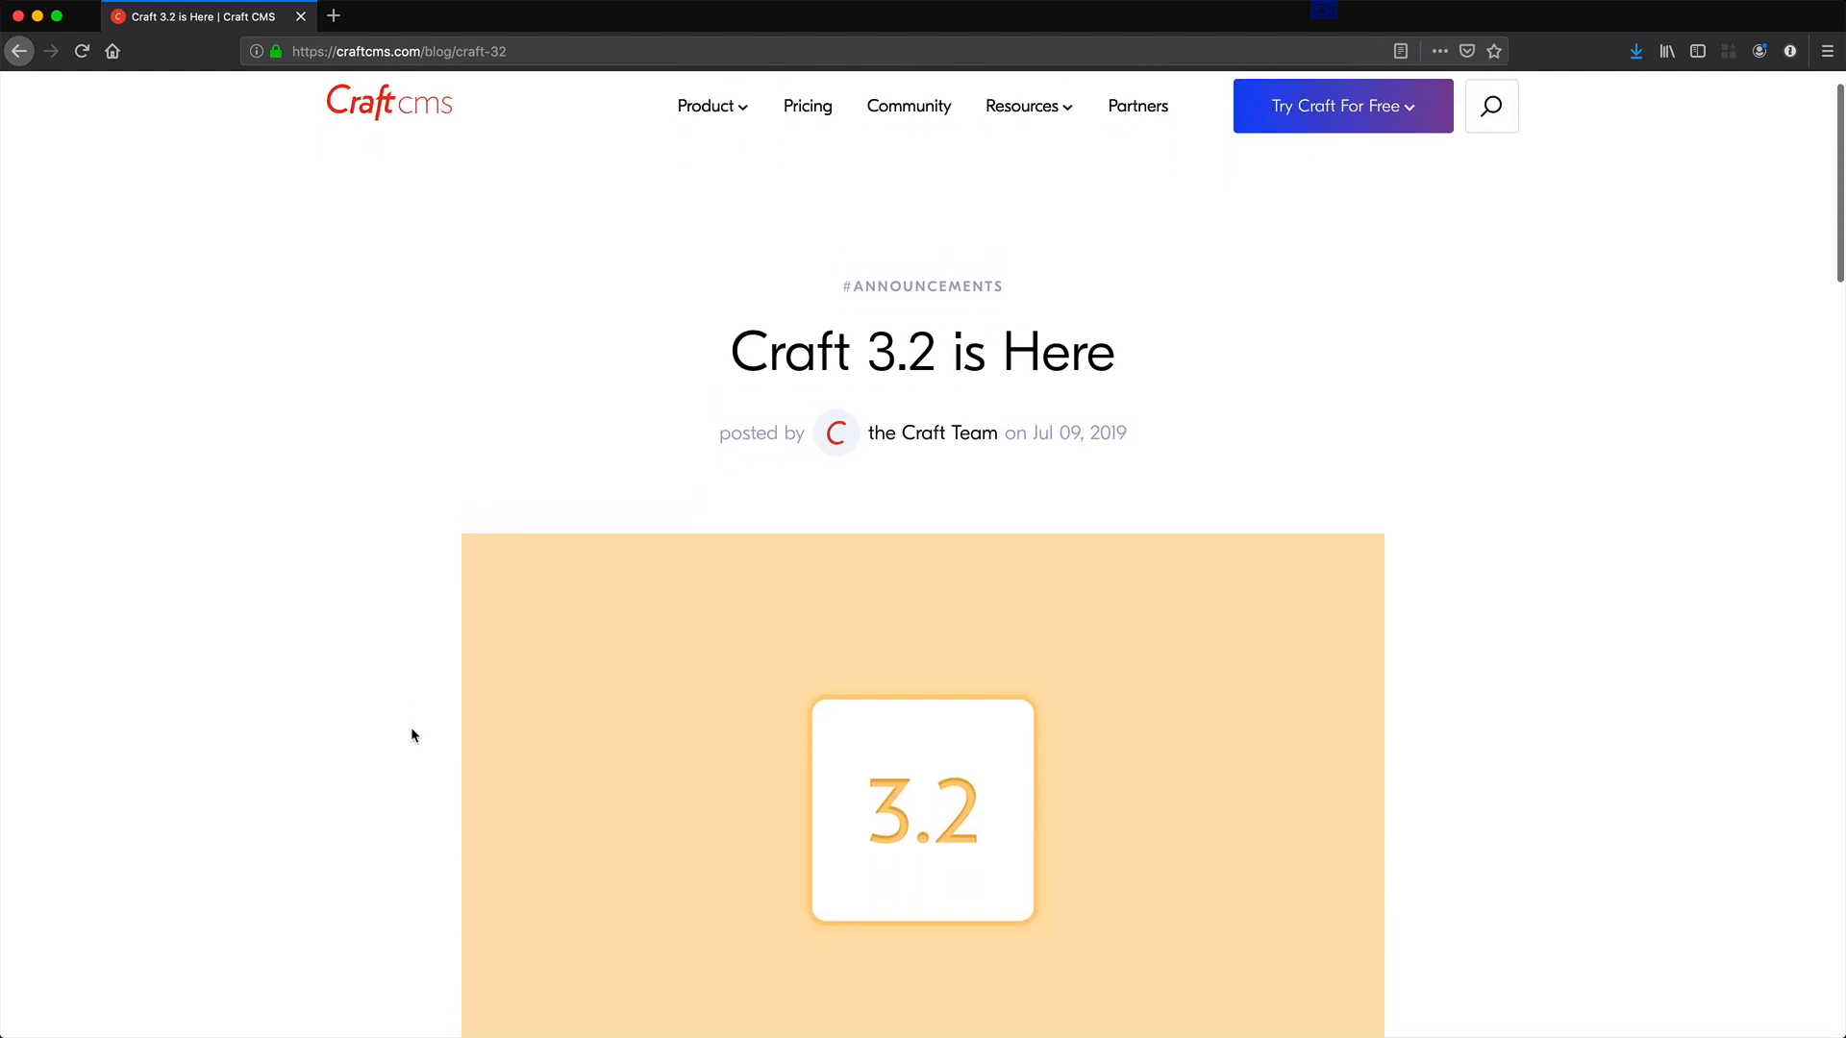
scroll(411, 735, down, 3)
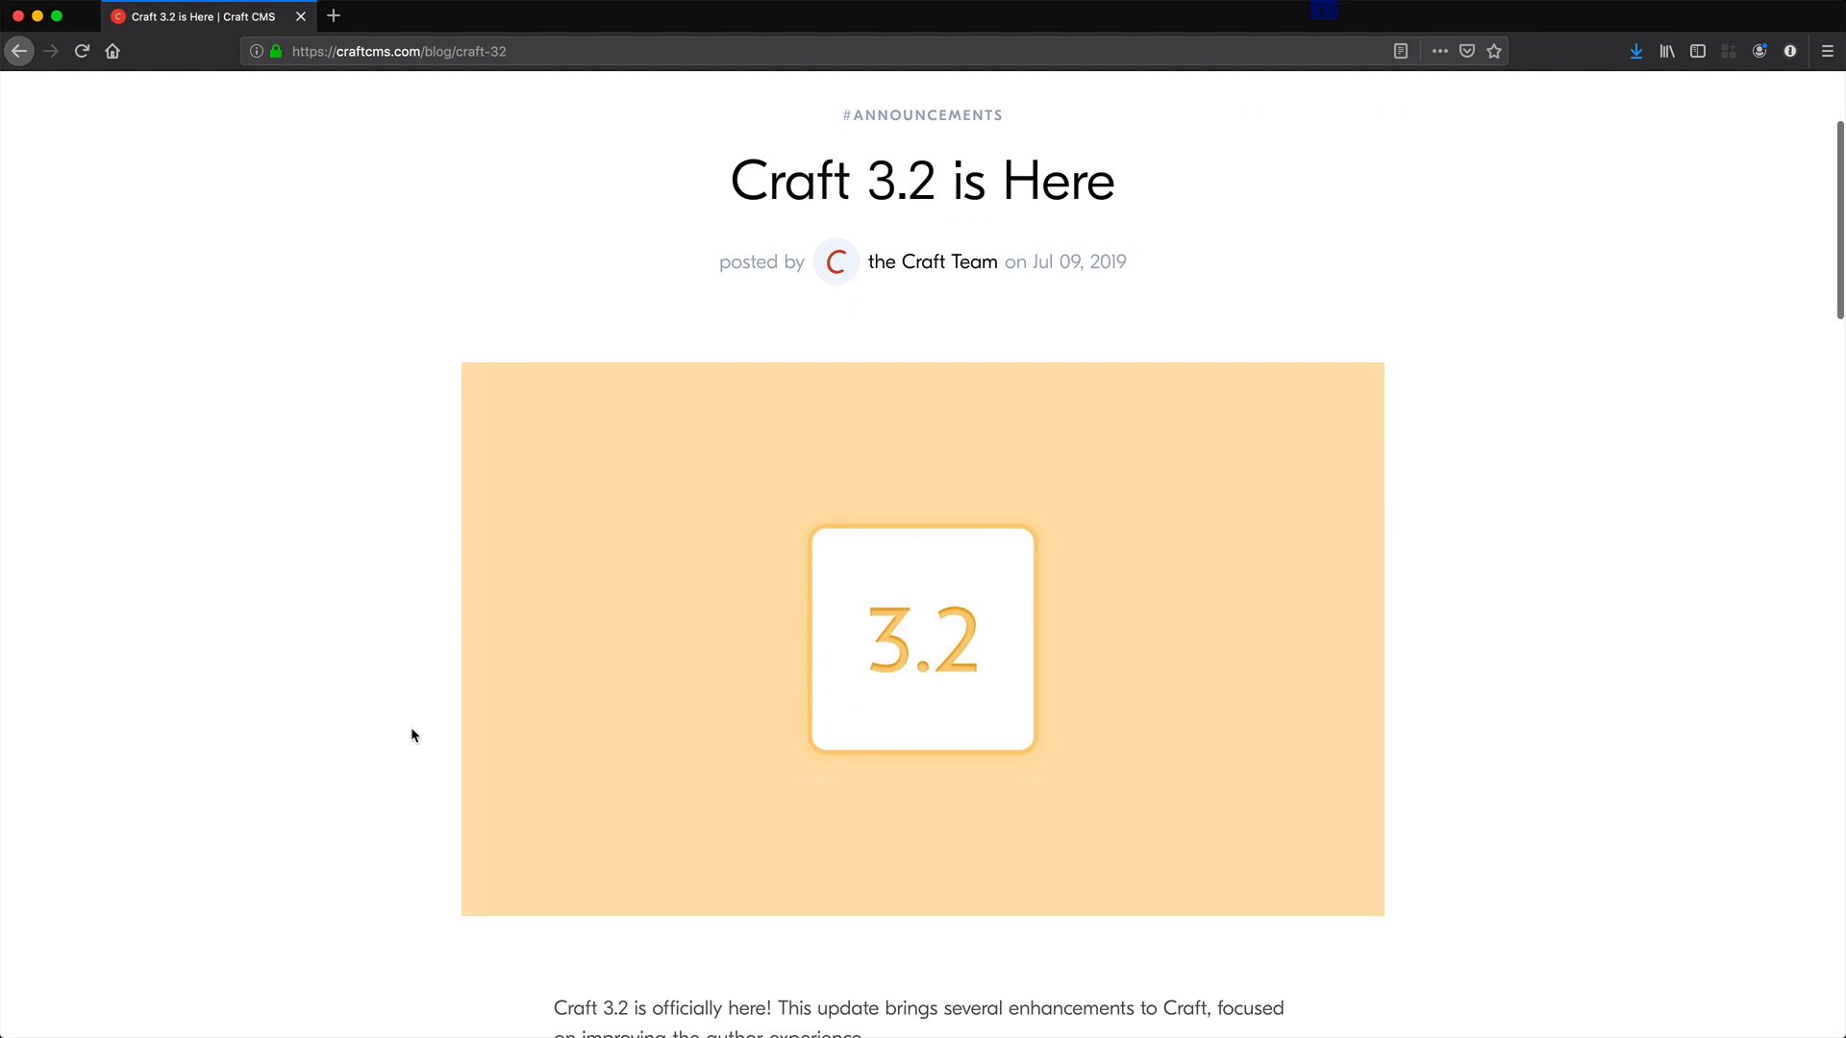
scroll(411, 735, down, 4)
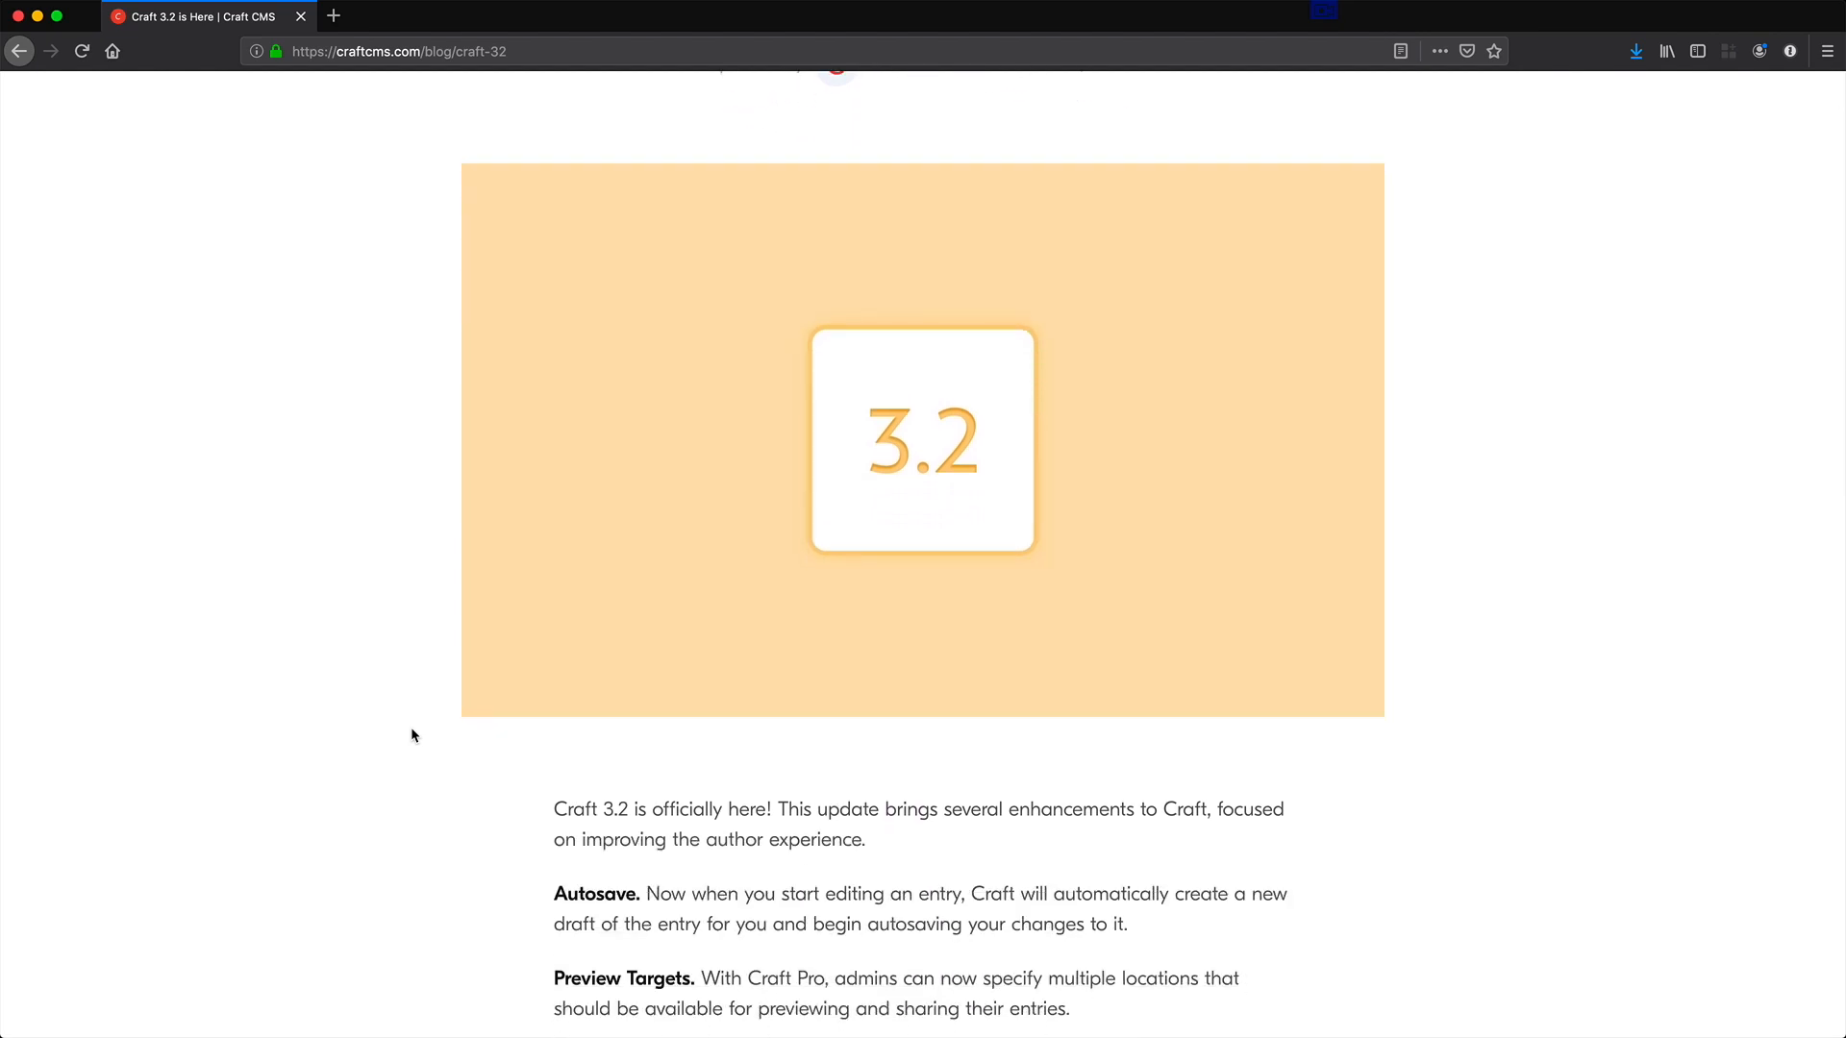
scroll(411, 735, down, 2)
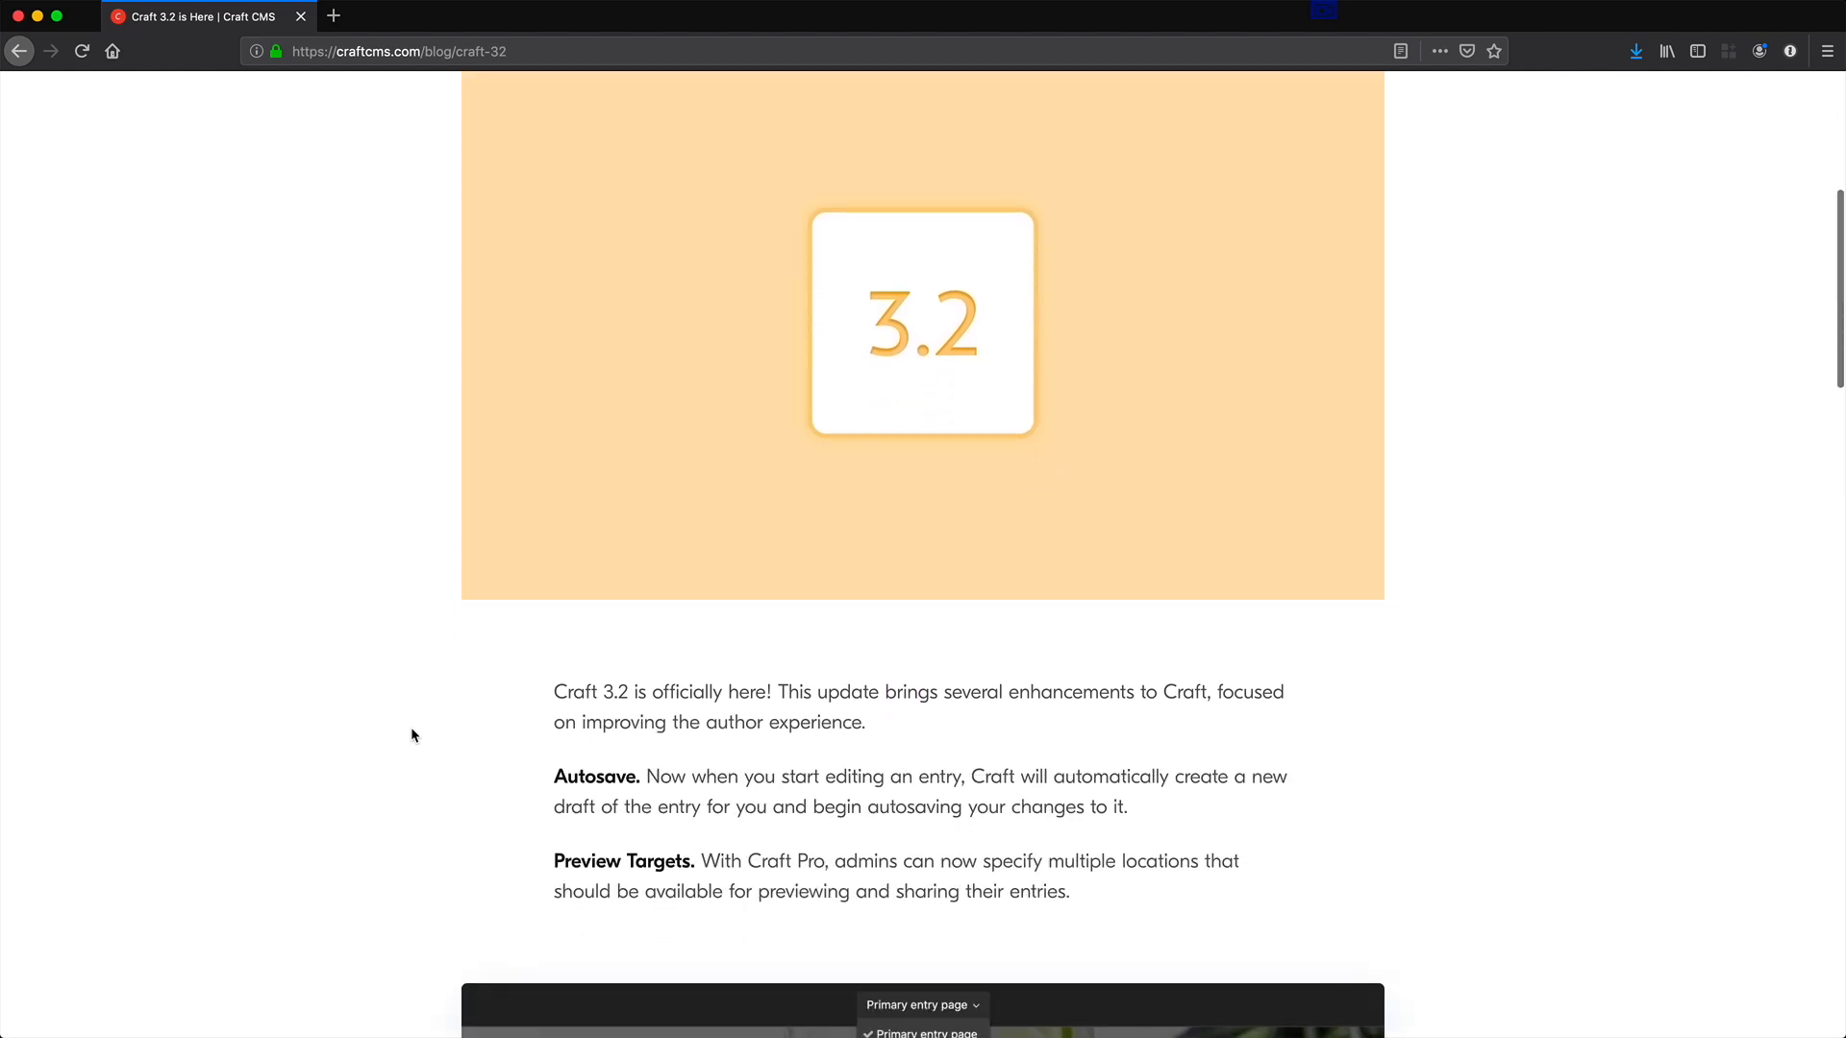
scroll(411, 735, down, 3)
scroll(411, 736, down, 5)
scroll(355, 811, down, 7)
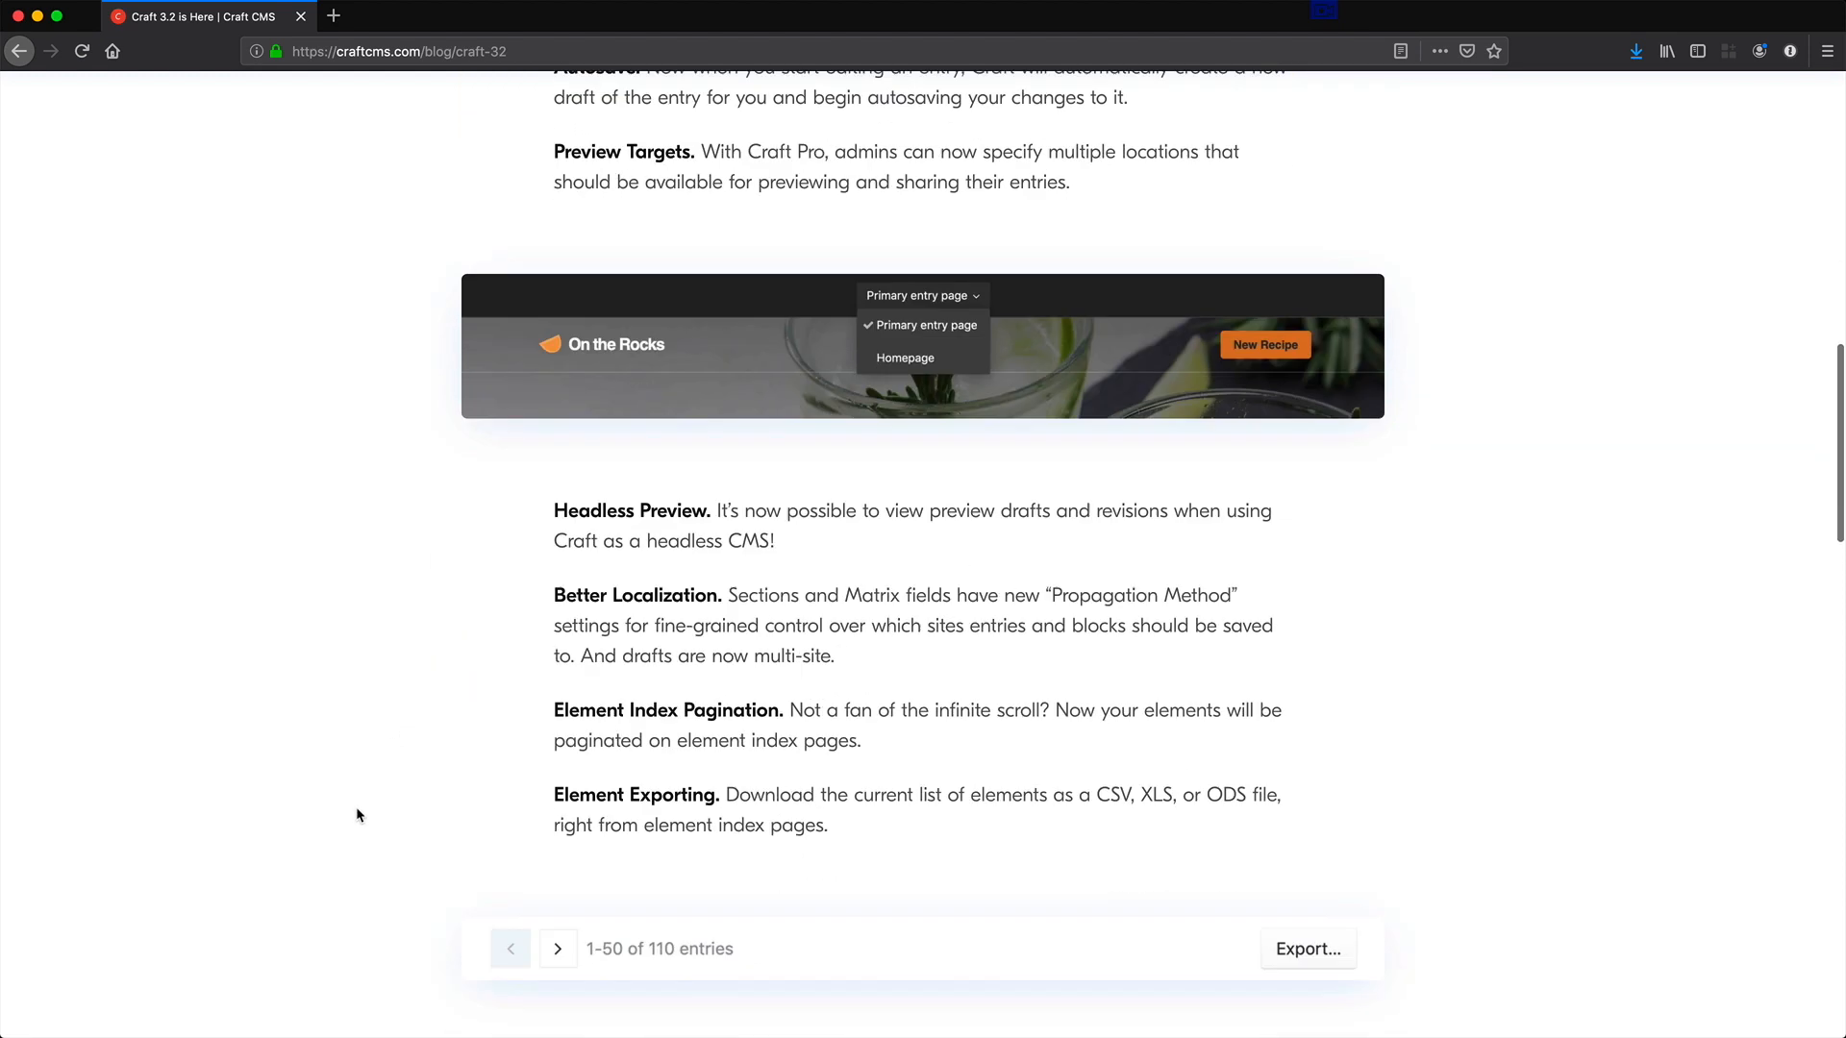
Step: Highlight the Headless Preview and Related Element Validation paragraphs while reading the announcement's authoring features
scroll(357, 815, down, 3)
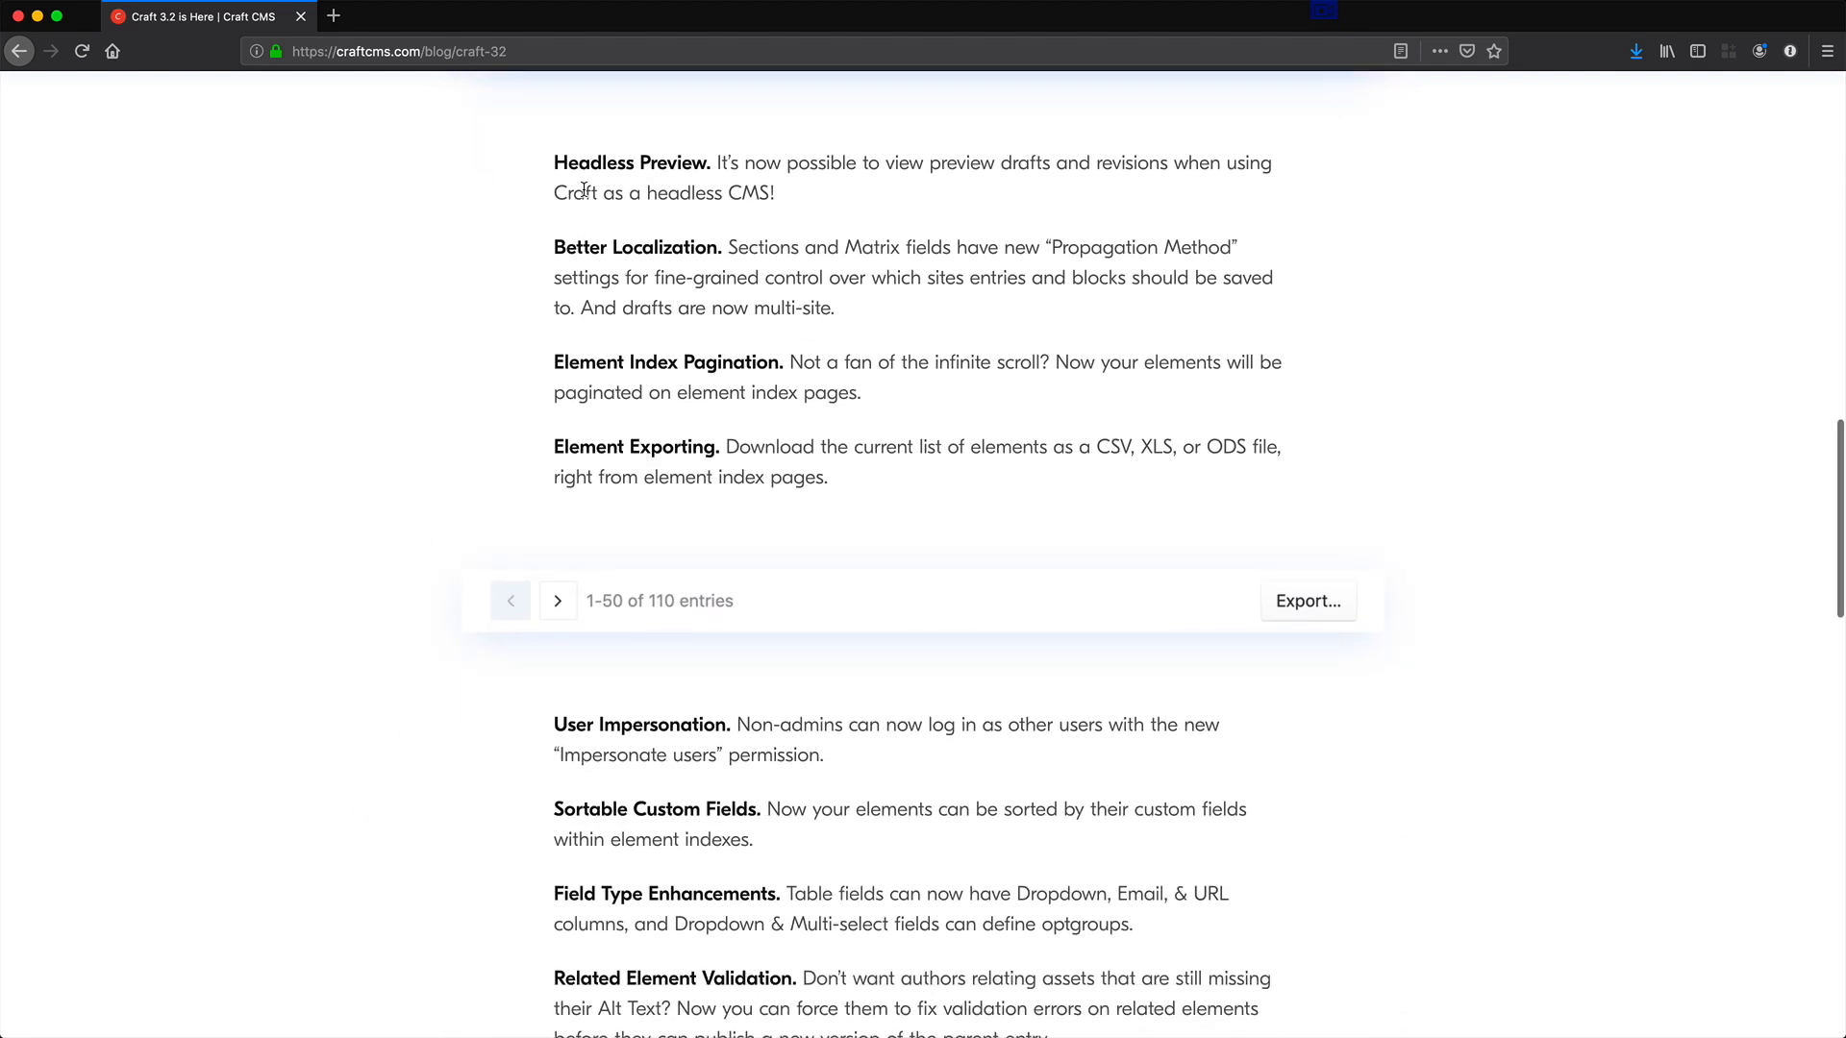
triple_click(589, 166)
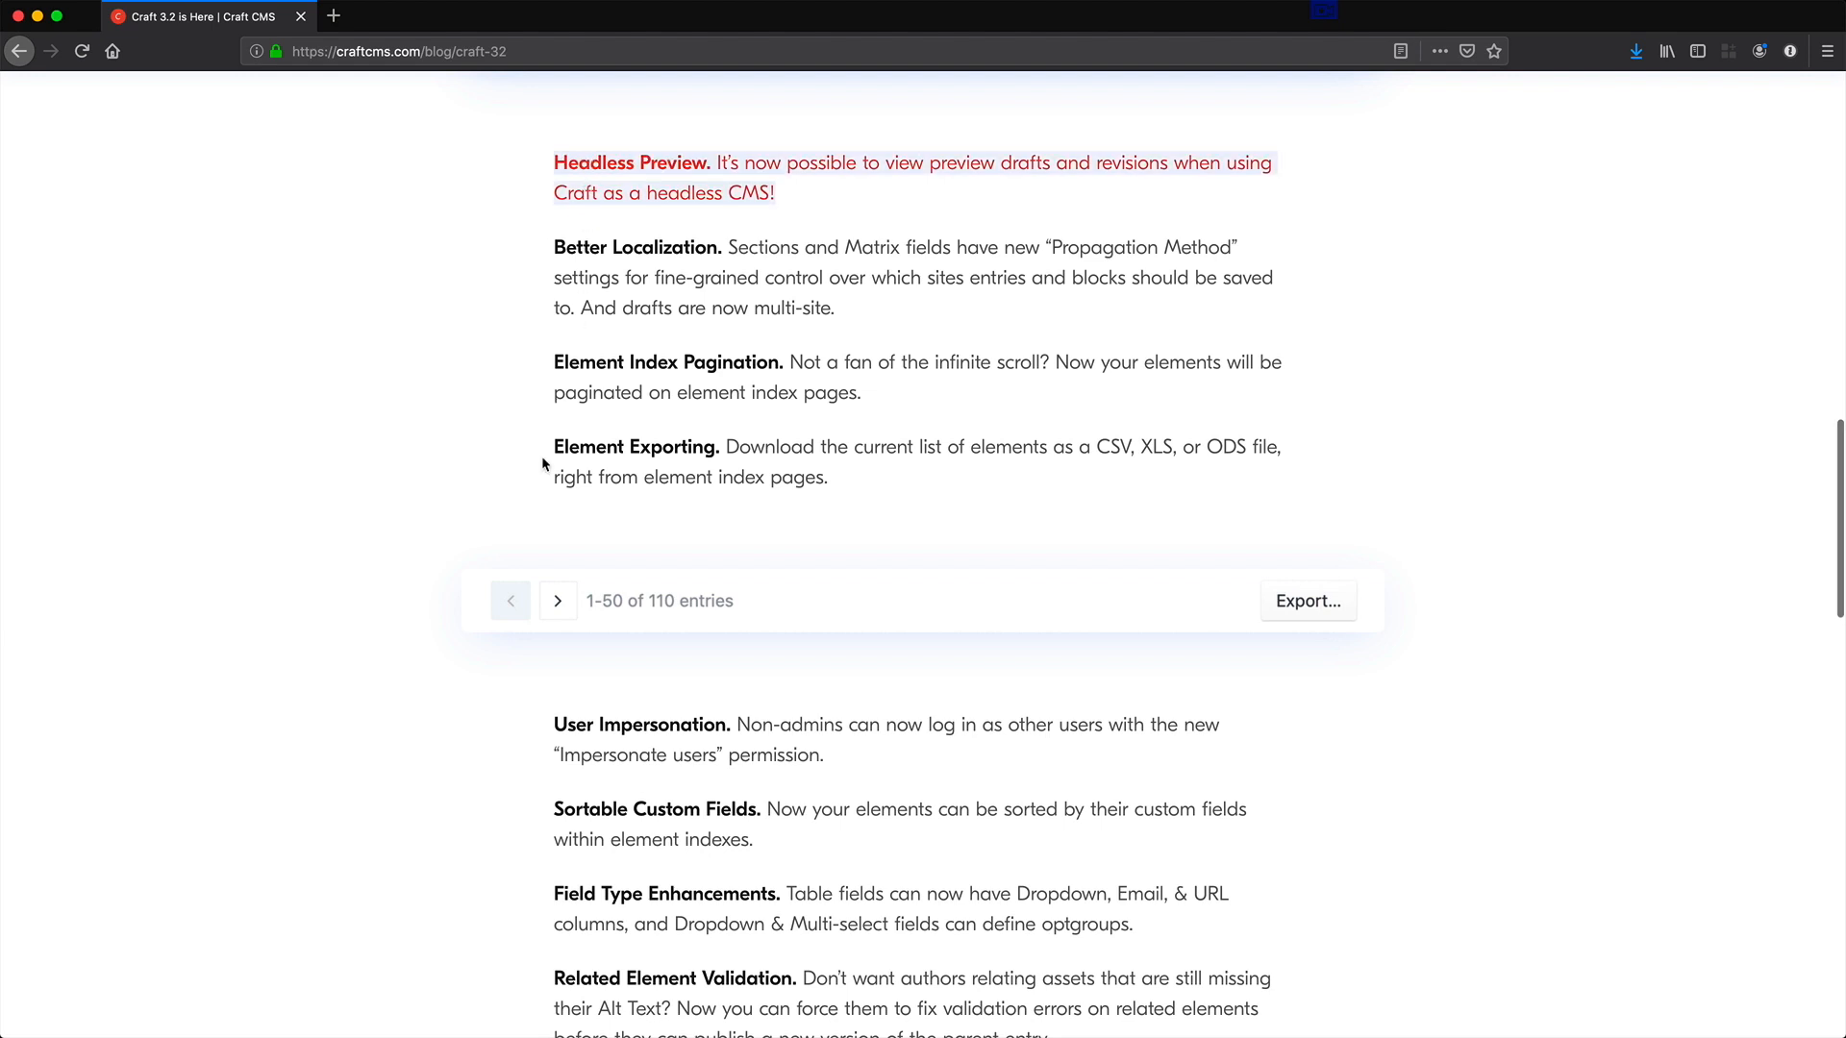
scroll(541, 459, down, 1)
scroll(541, 464, down, 4)
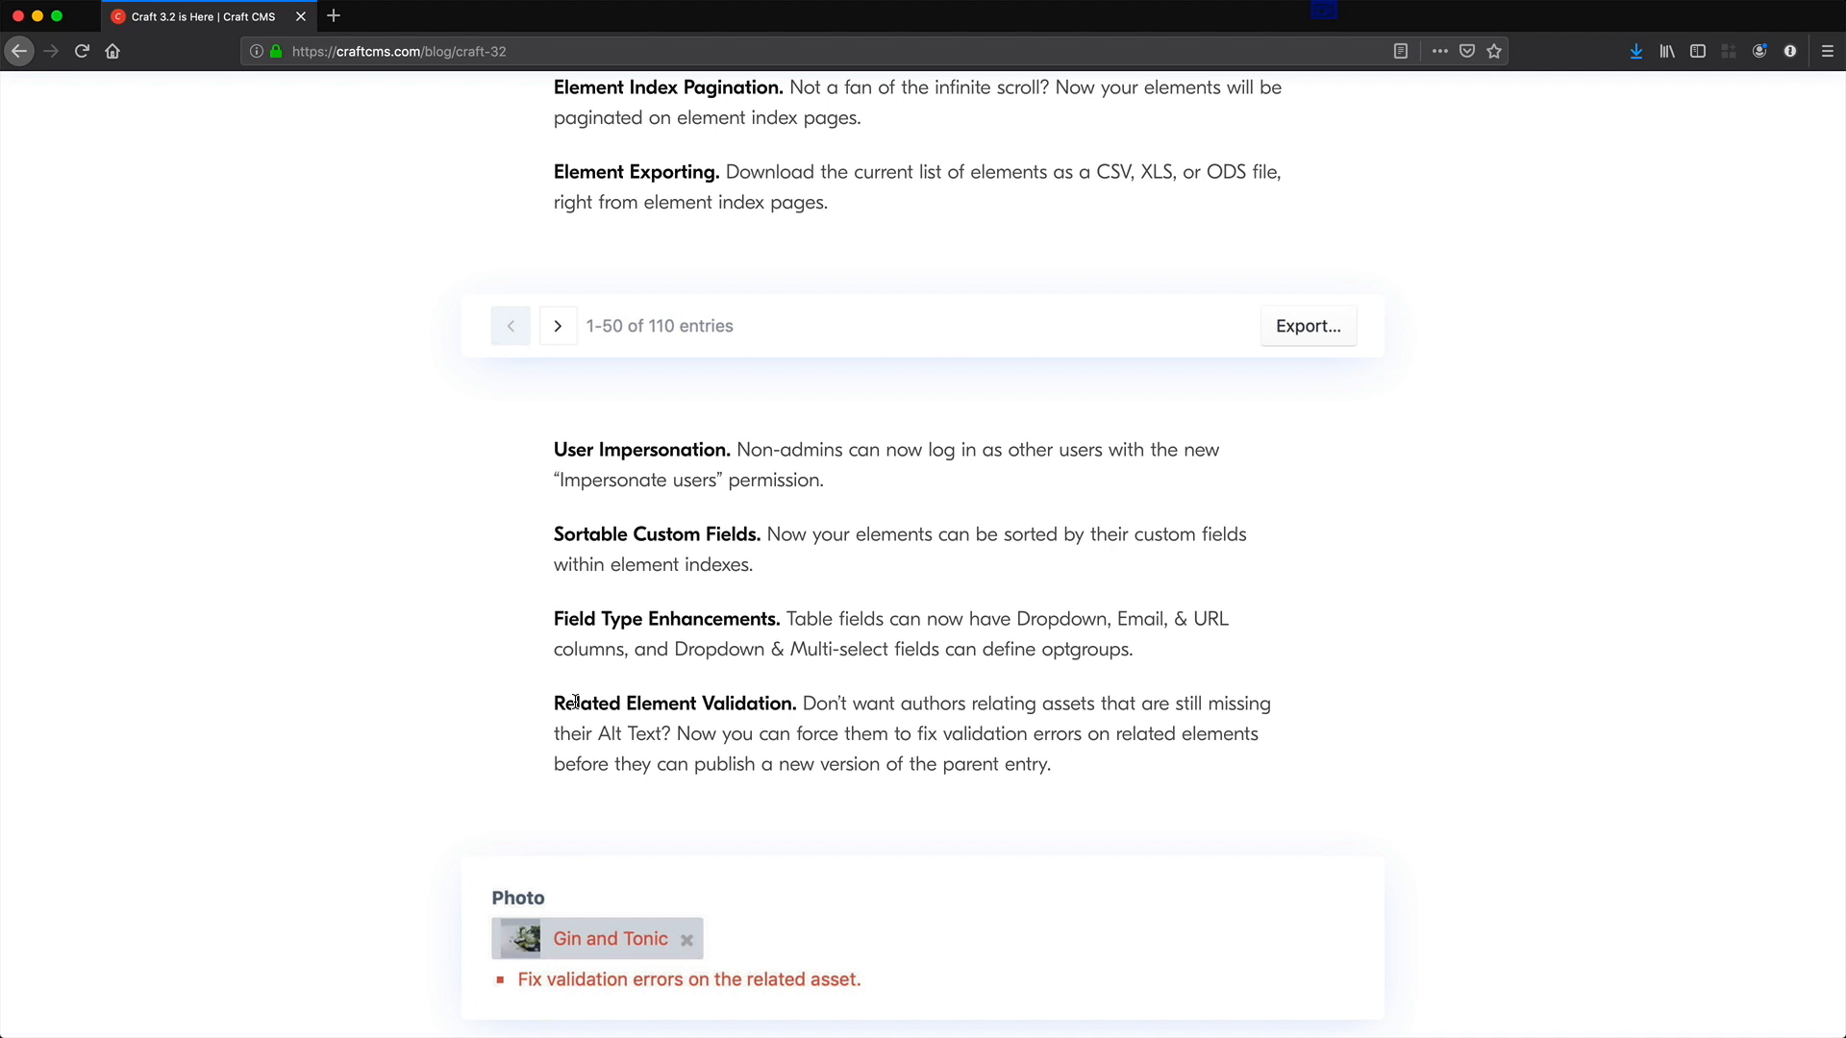
triple_click(575, 702)
Step: Review the announcement's developer-facing features, highlighting the Multi-site Element Queries paragraph, and return to the start of the article
scroll(575, 702, down, 10)
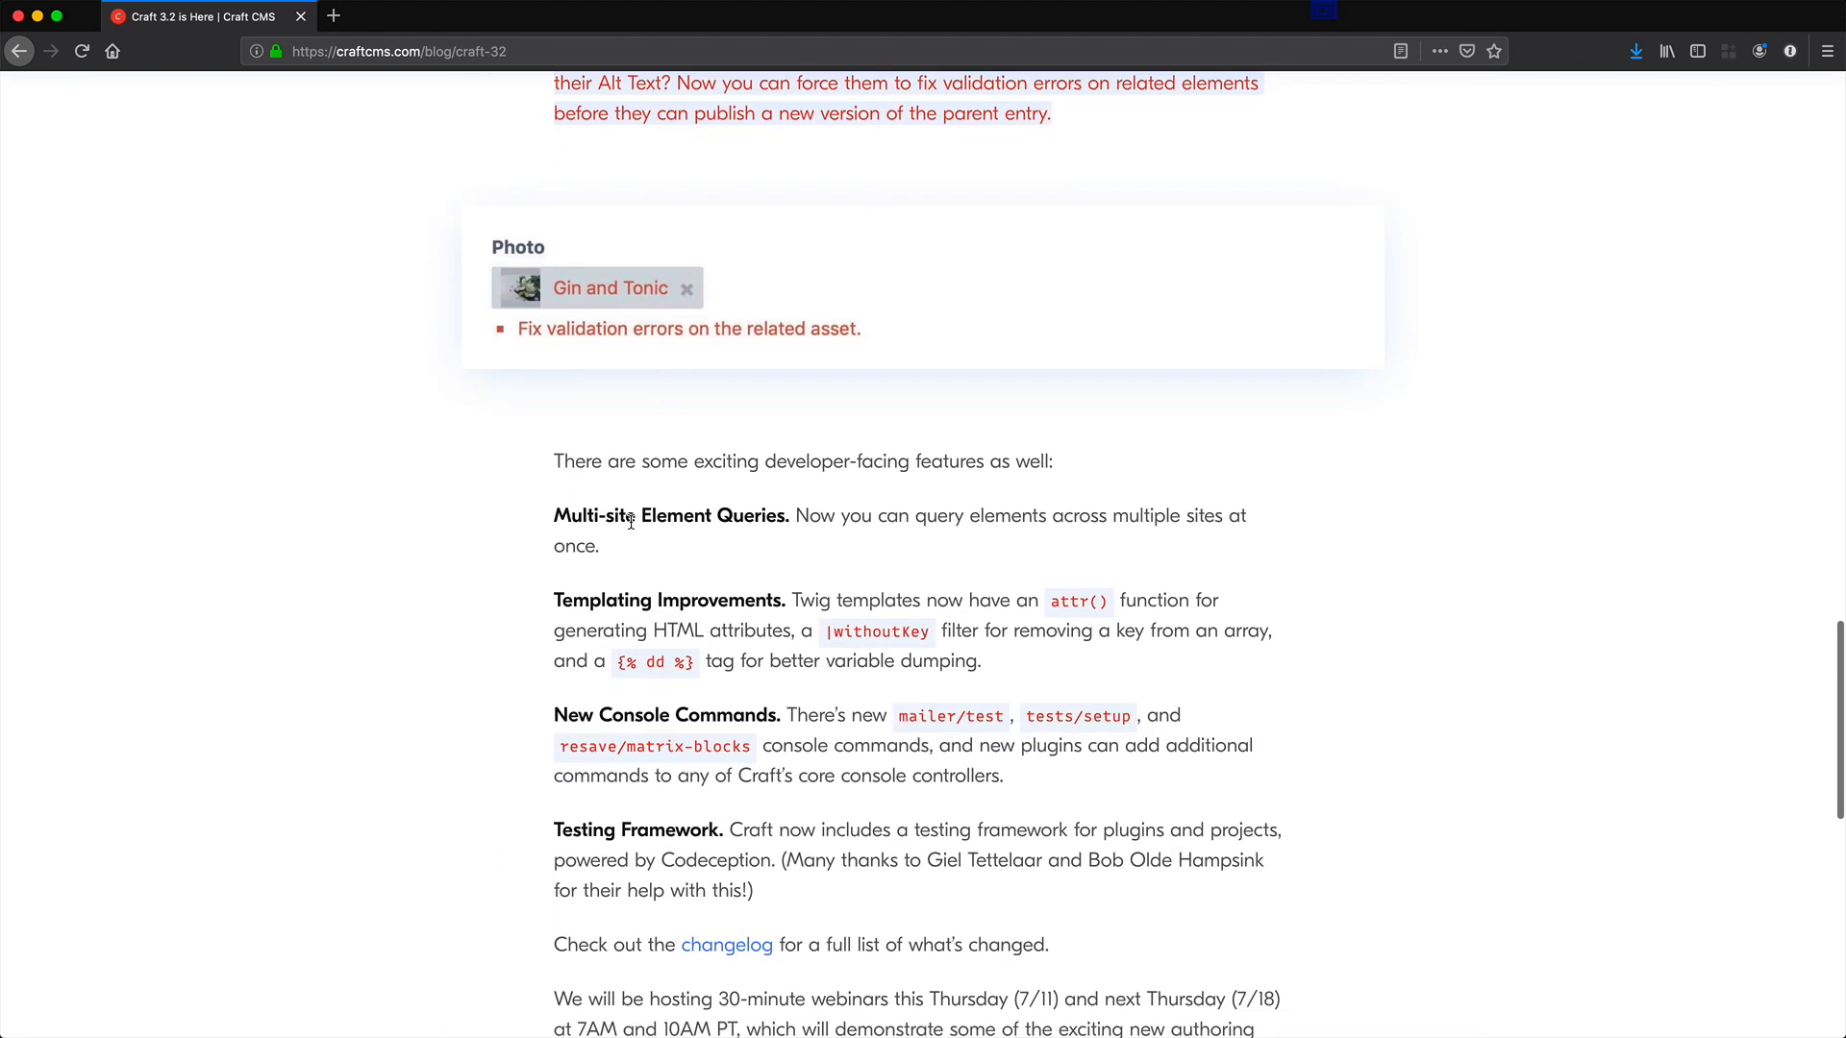
triple_click(633, 516)
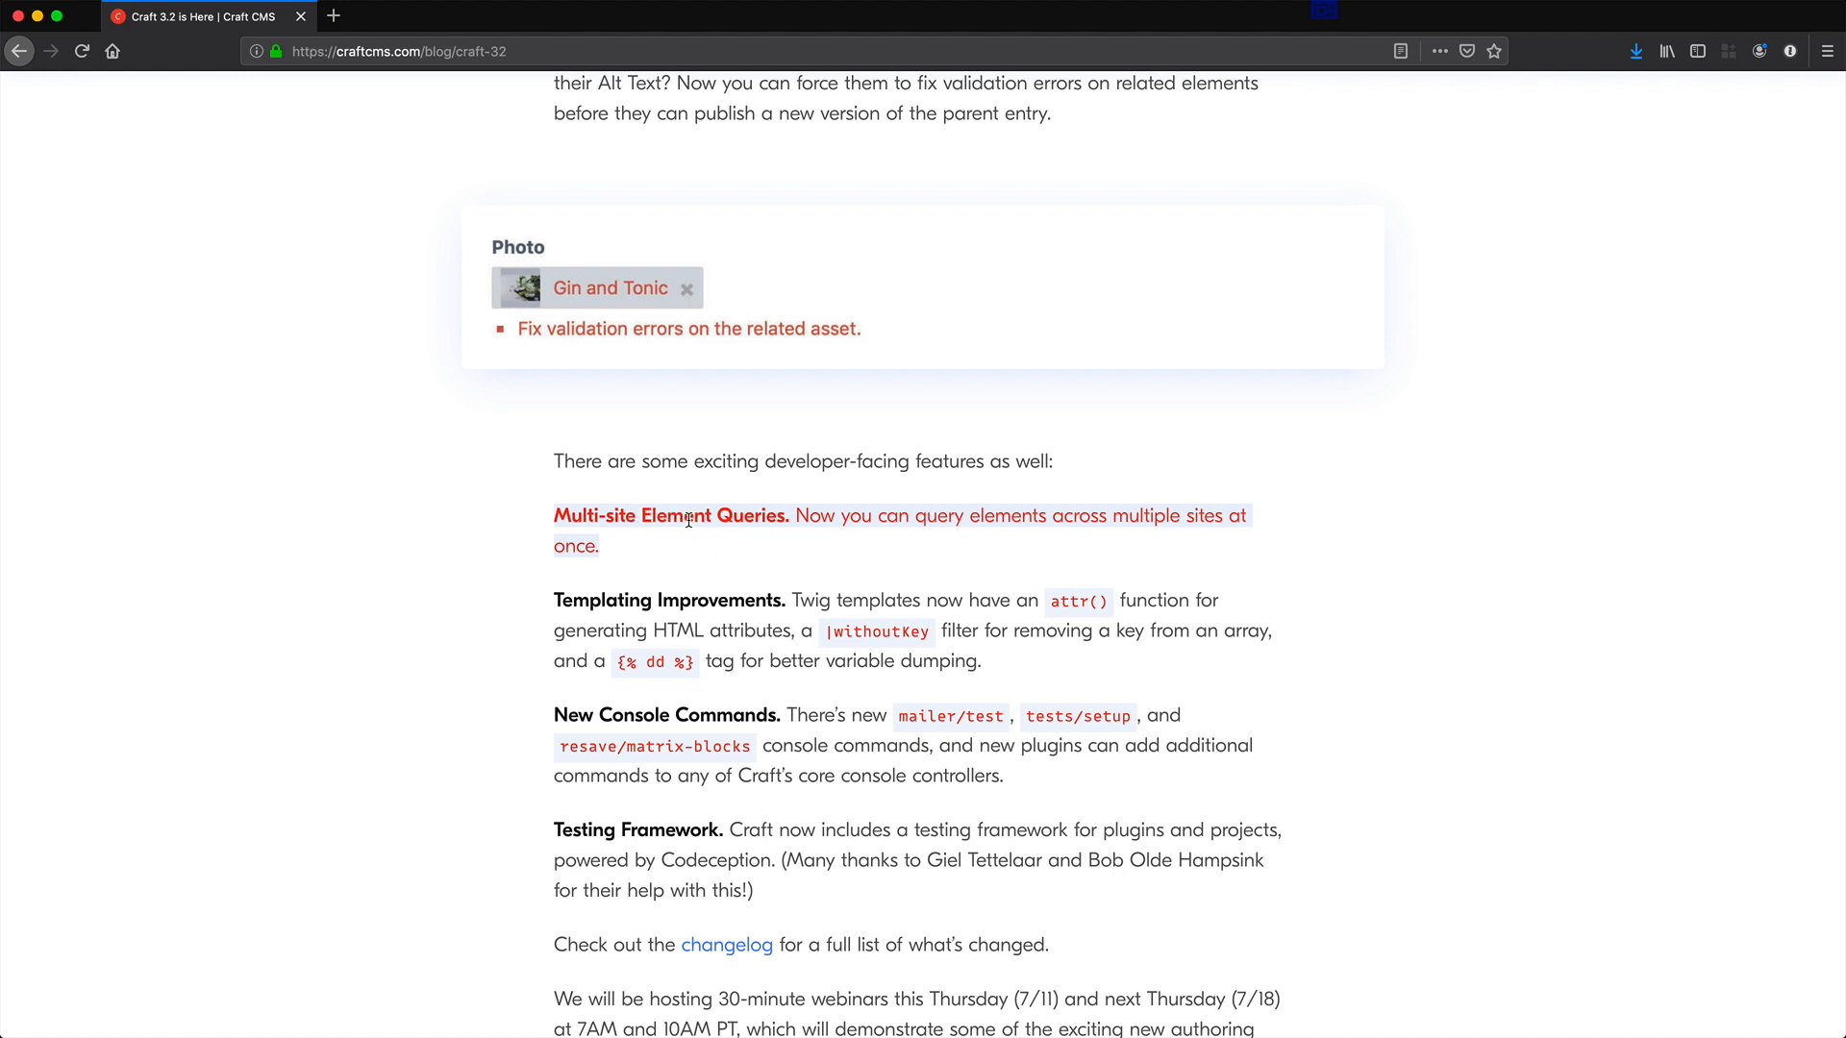
click(671, 558)
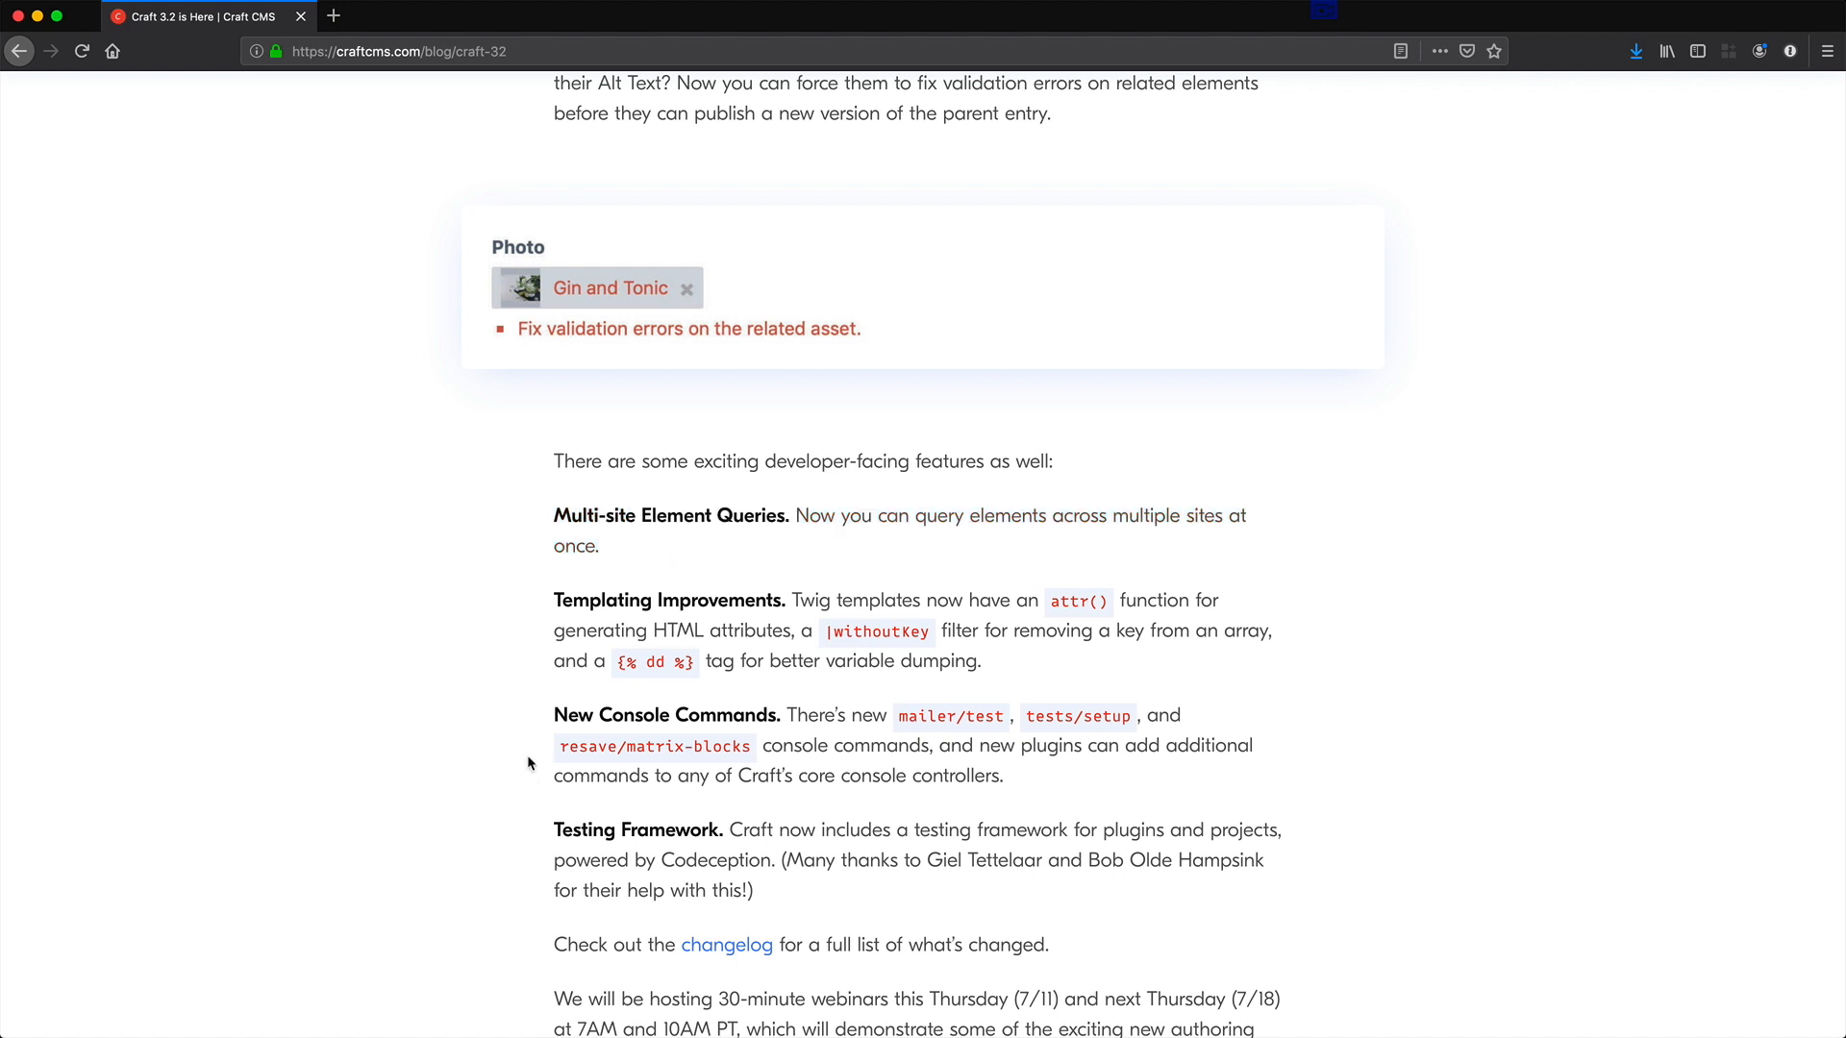
scroll(509, 788, down, 2)
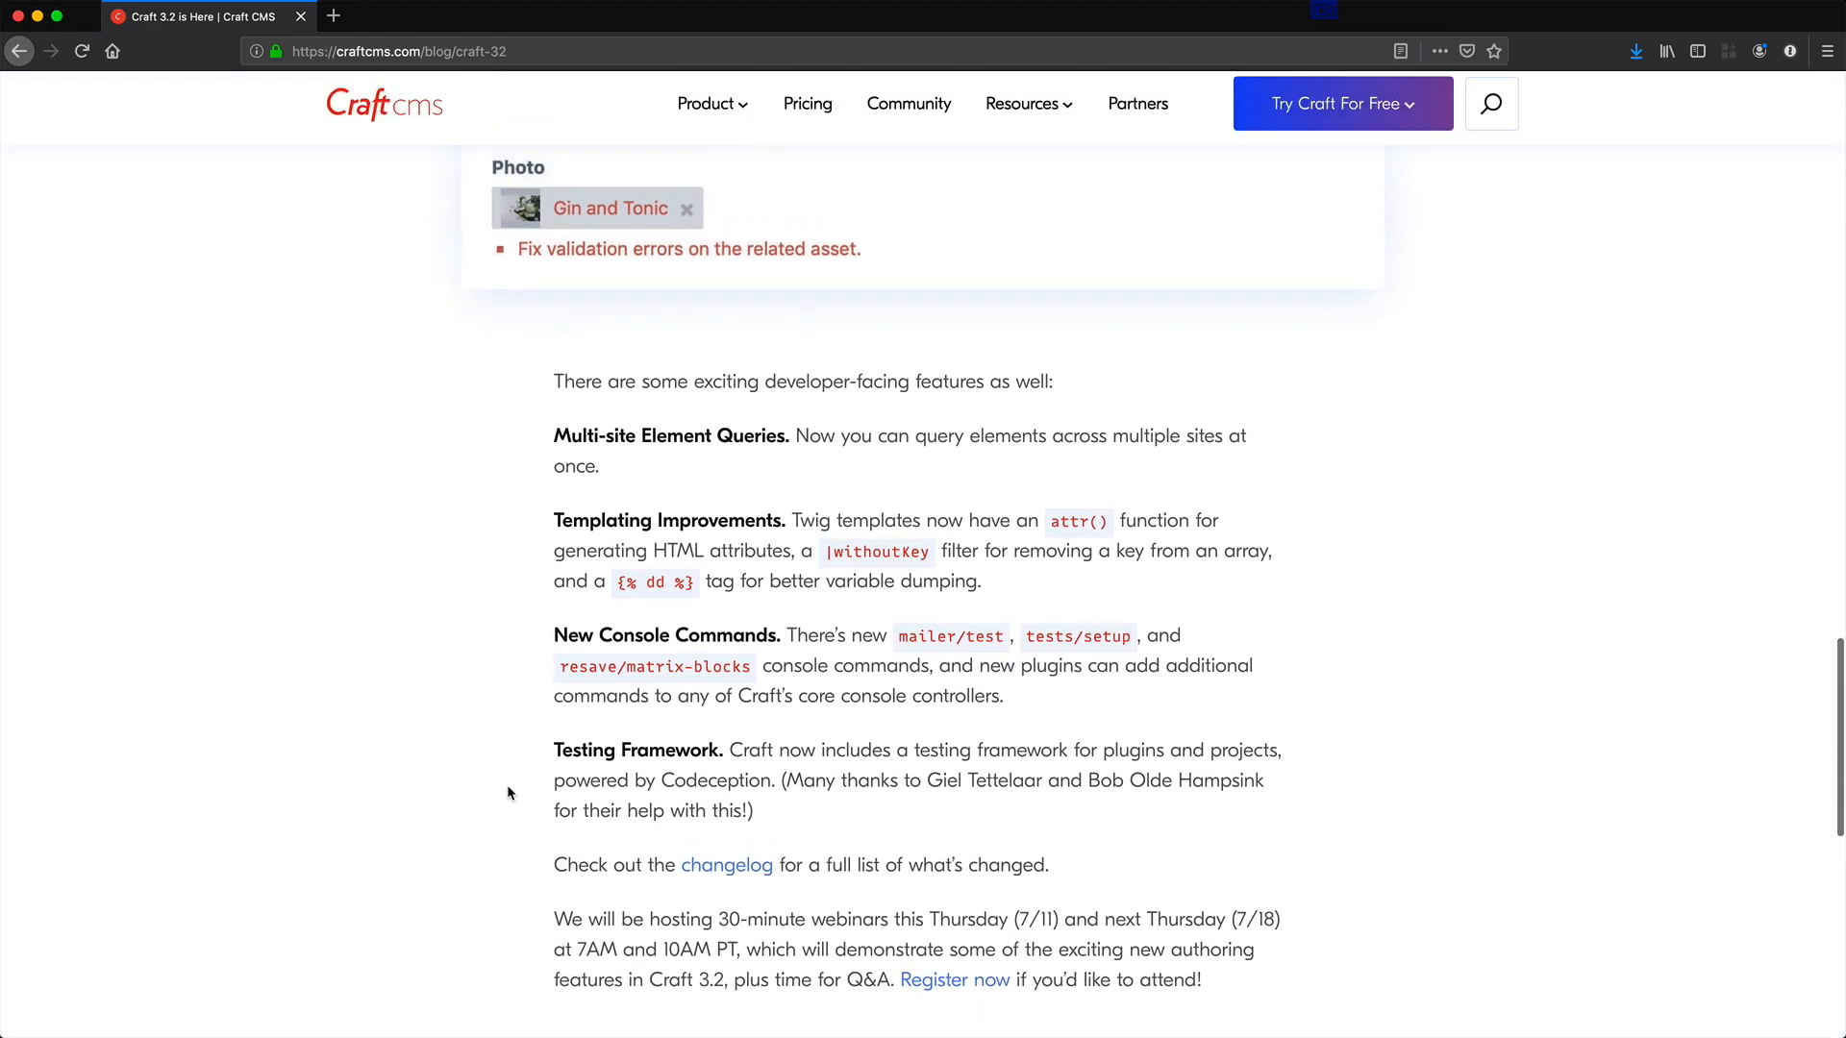
scroll(509, 790, up, 15)
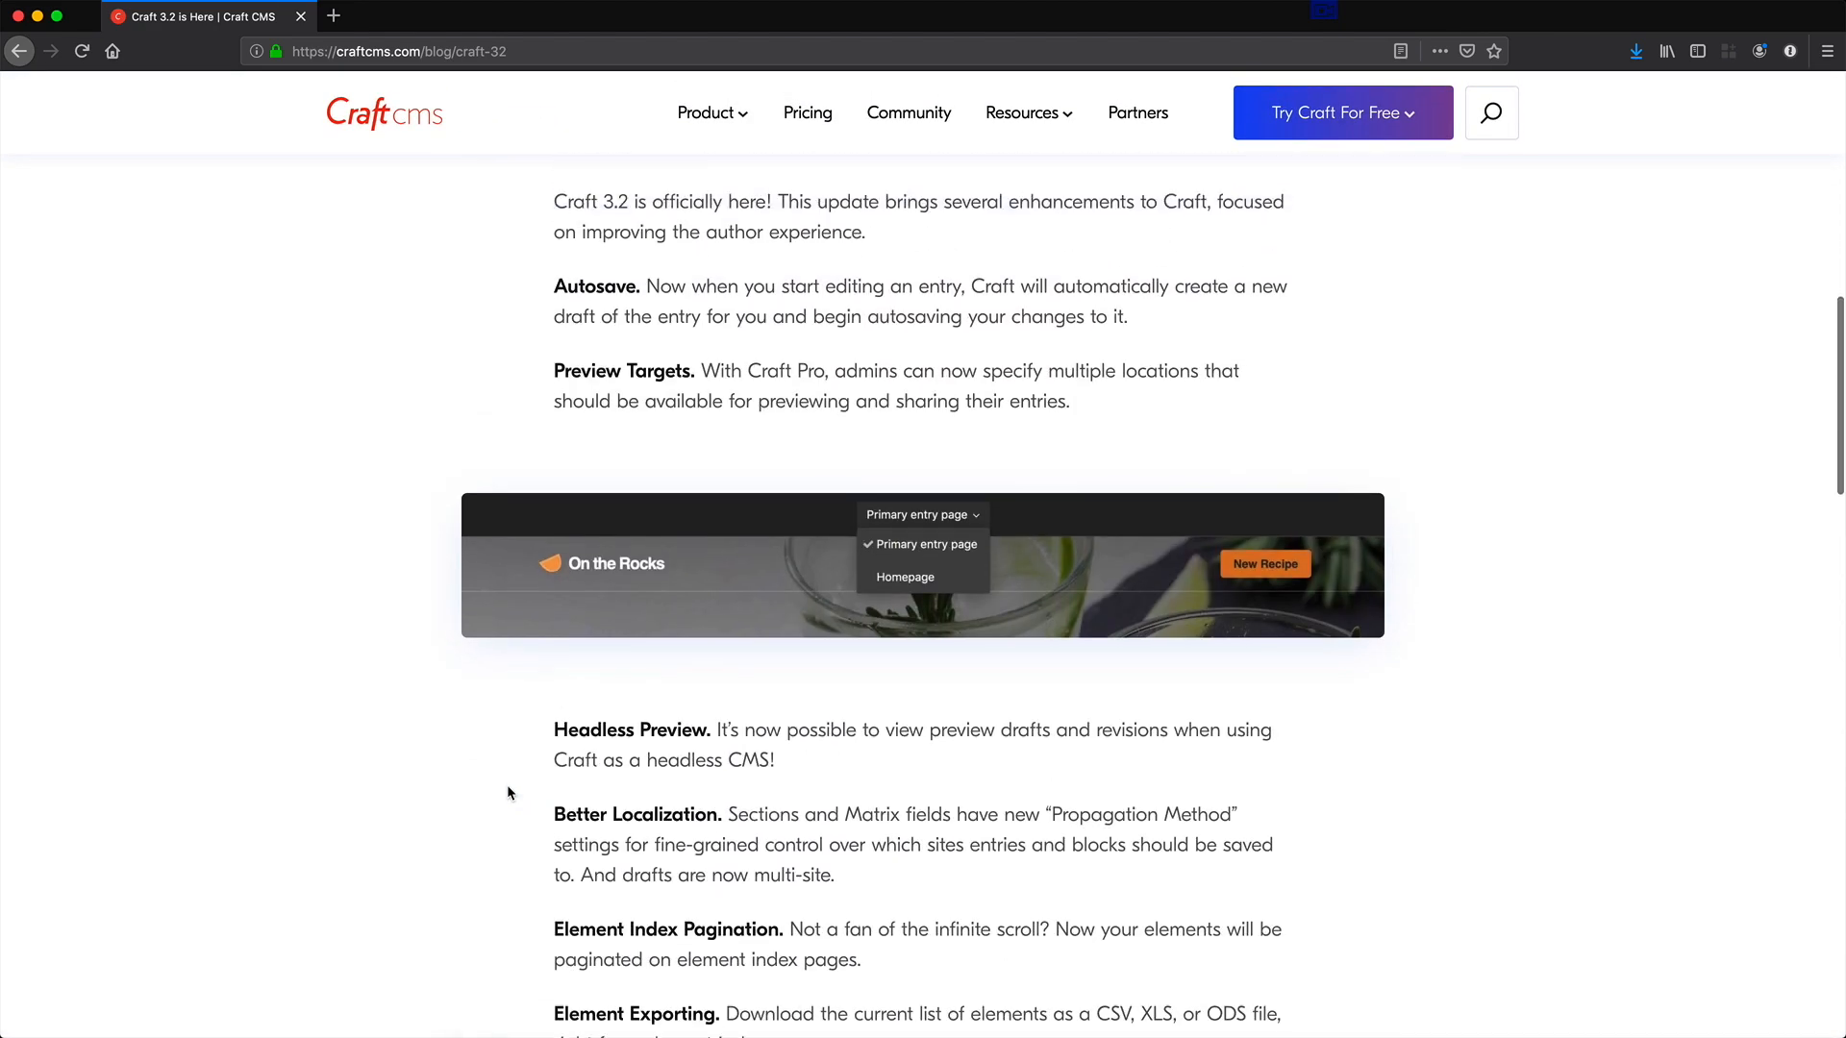
scroll(507, 791, up, 12)
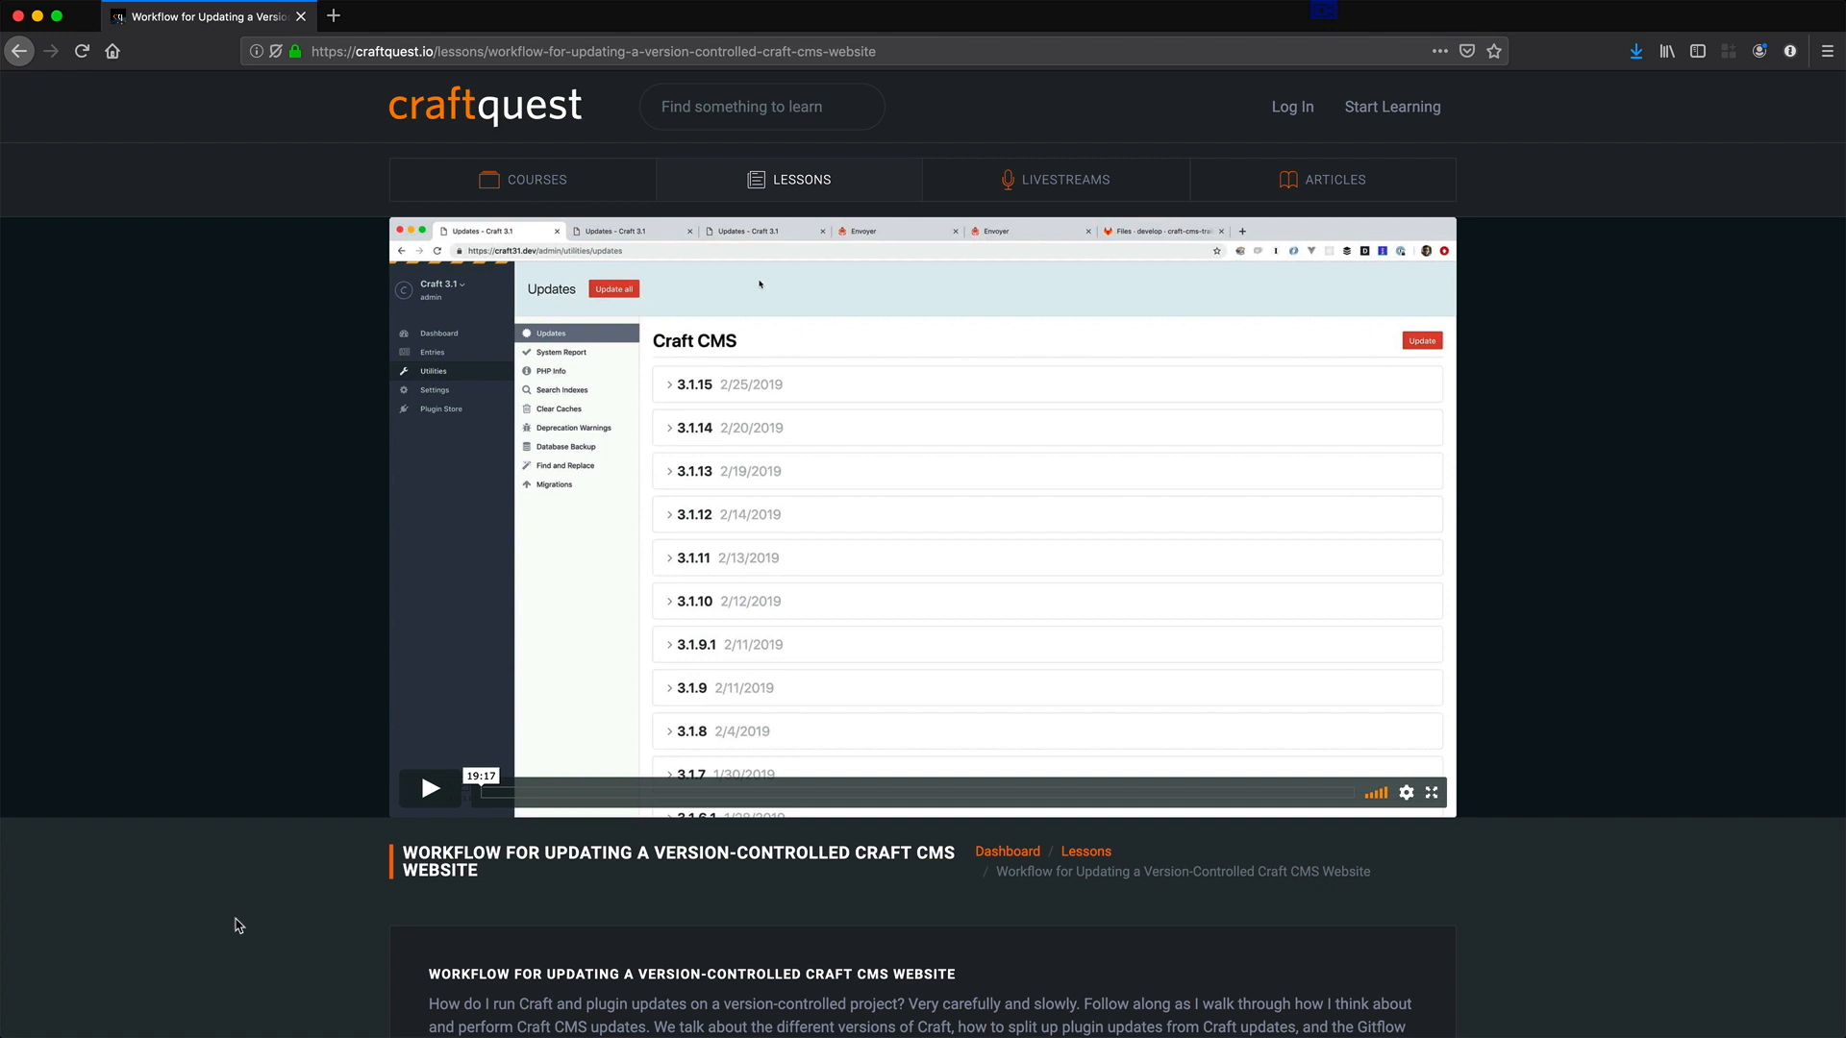
Step: Examine the craftquest.io lesson page on the workflow for updating a version-controlled Craft CMS website and its description
scroll(291, 913, down, 3)
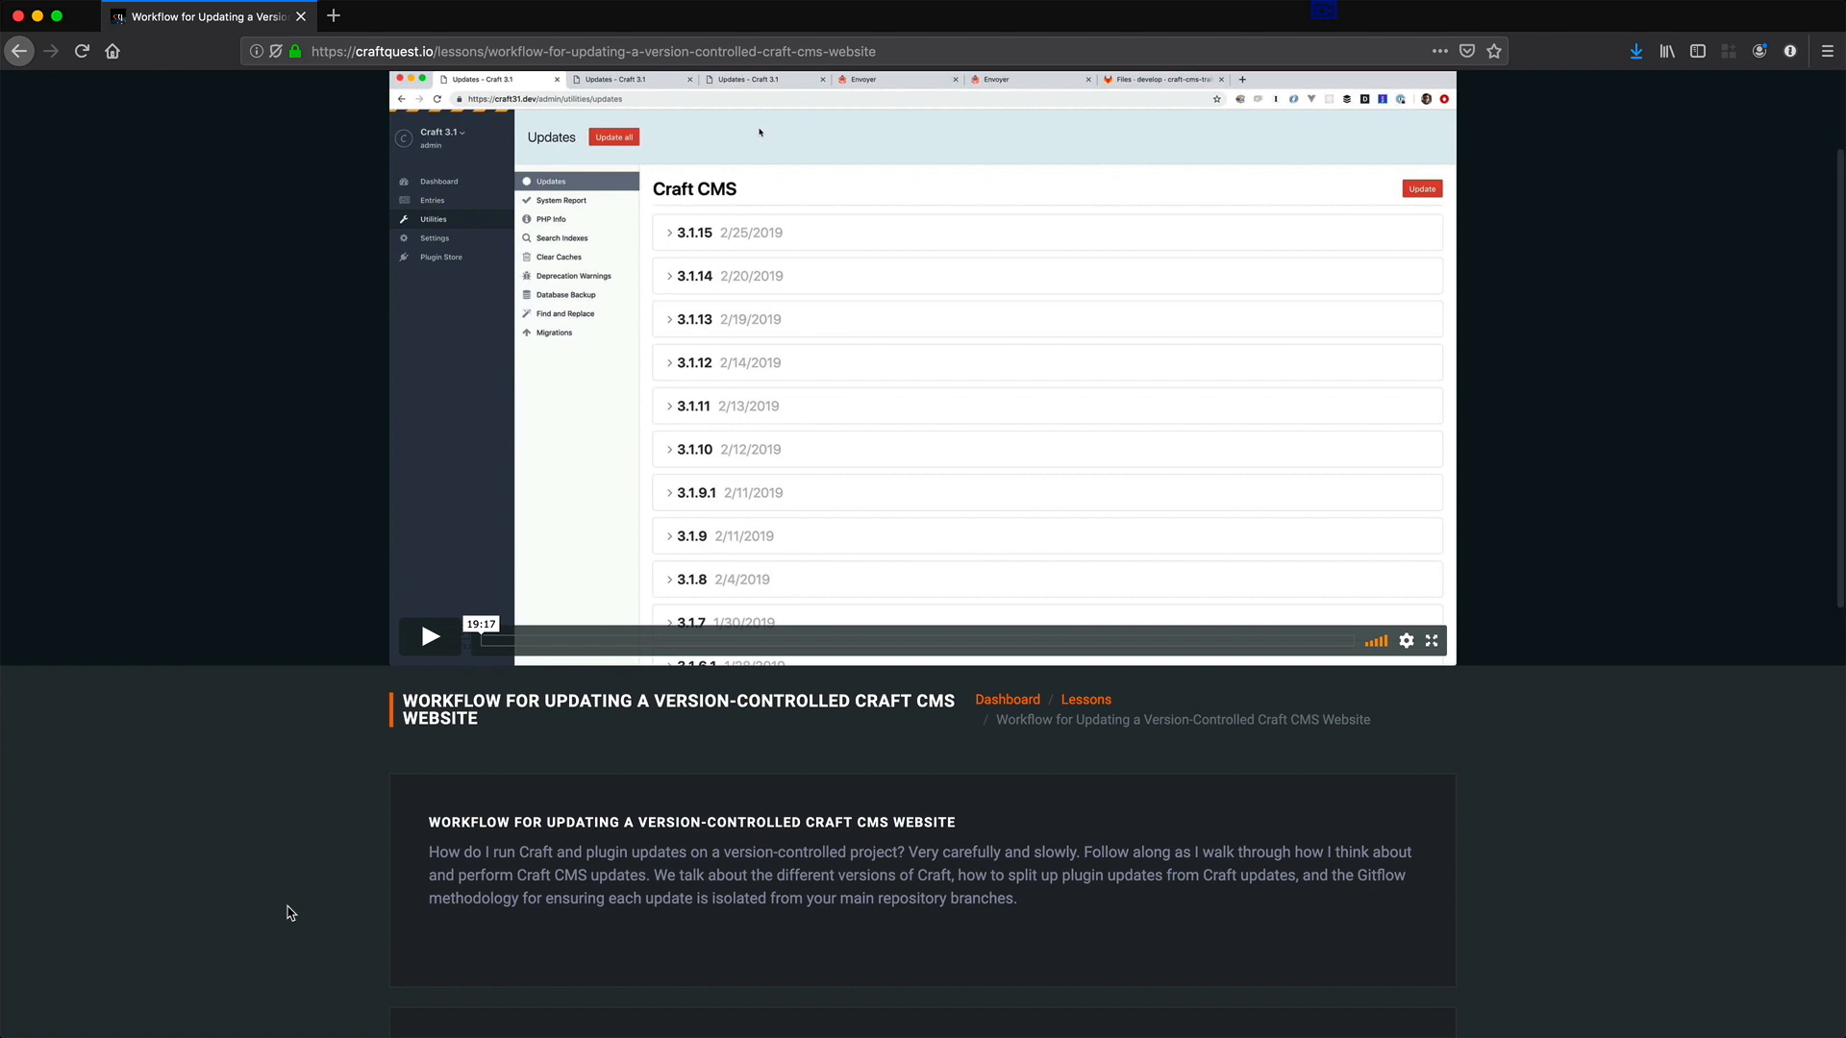
scroll(291, 913, up, 2)
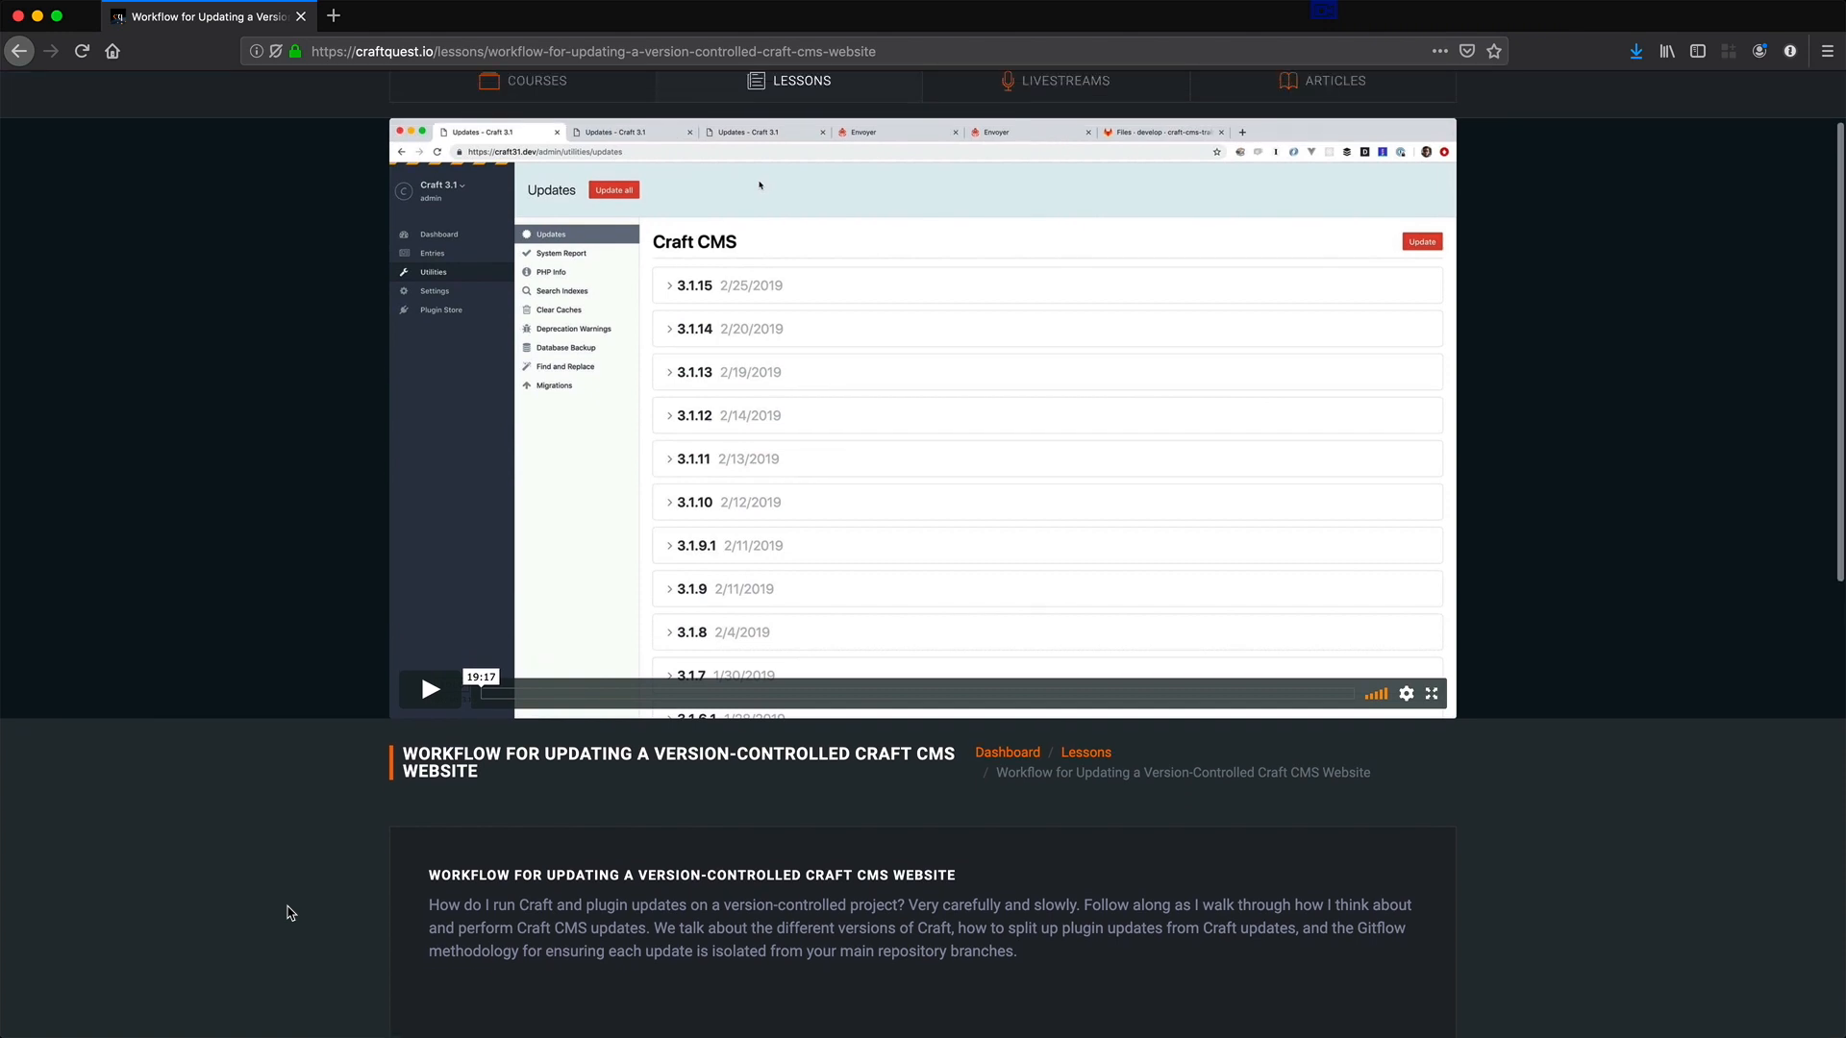
scroll(291, 913, up, 2)
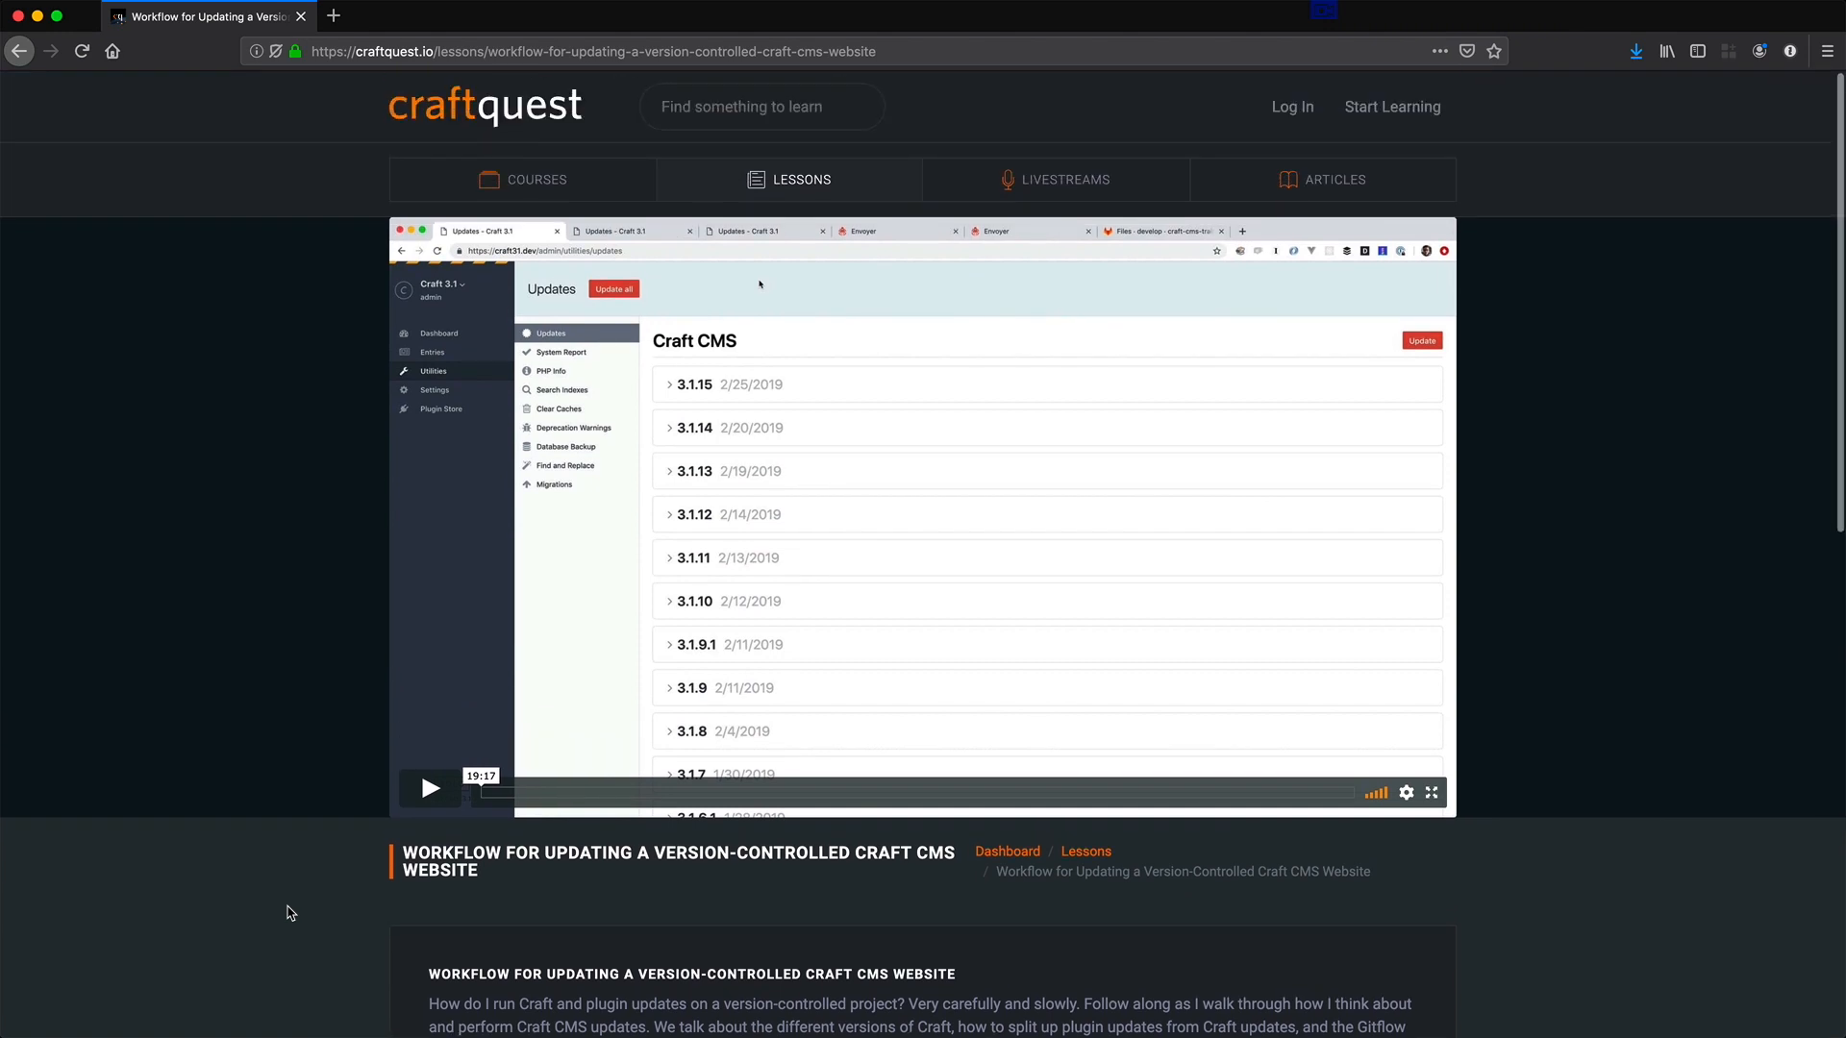